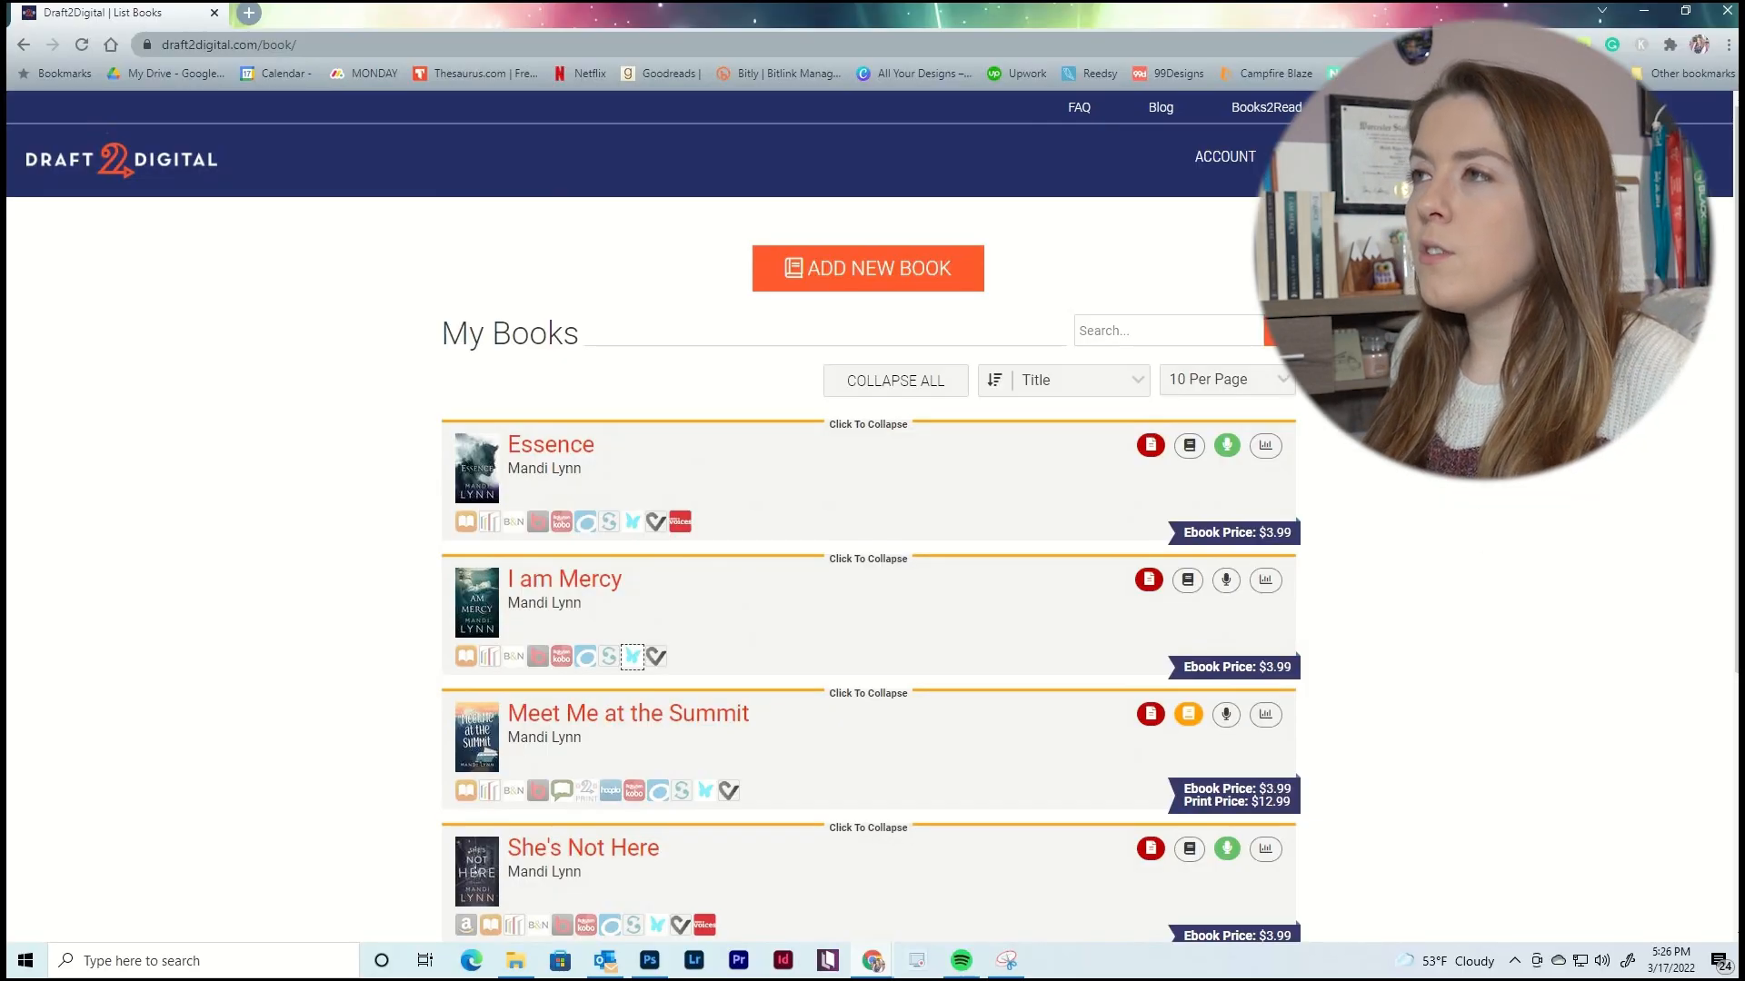
Add a new book project, indicate that front cover art is available, and upload the Essence ebook cover JPG.
scroll(1181, 454, down, 1)
click(868, 177)
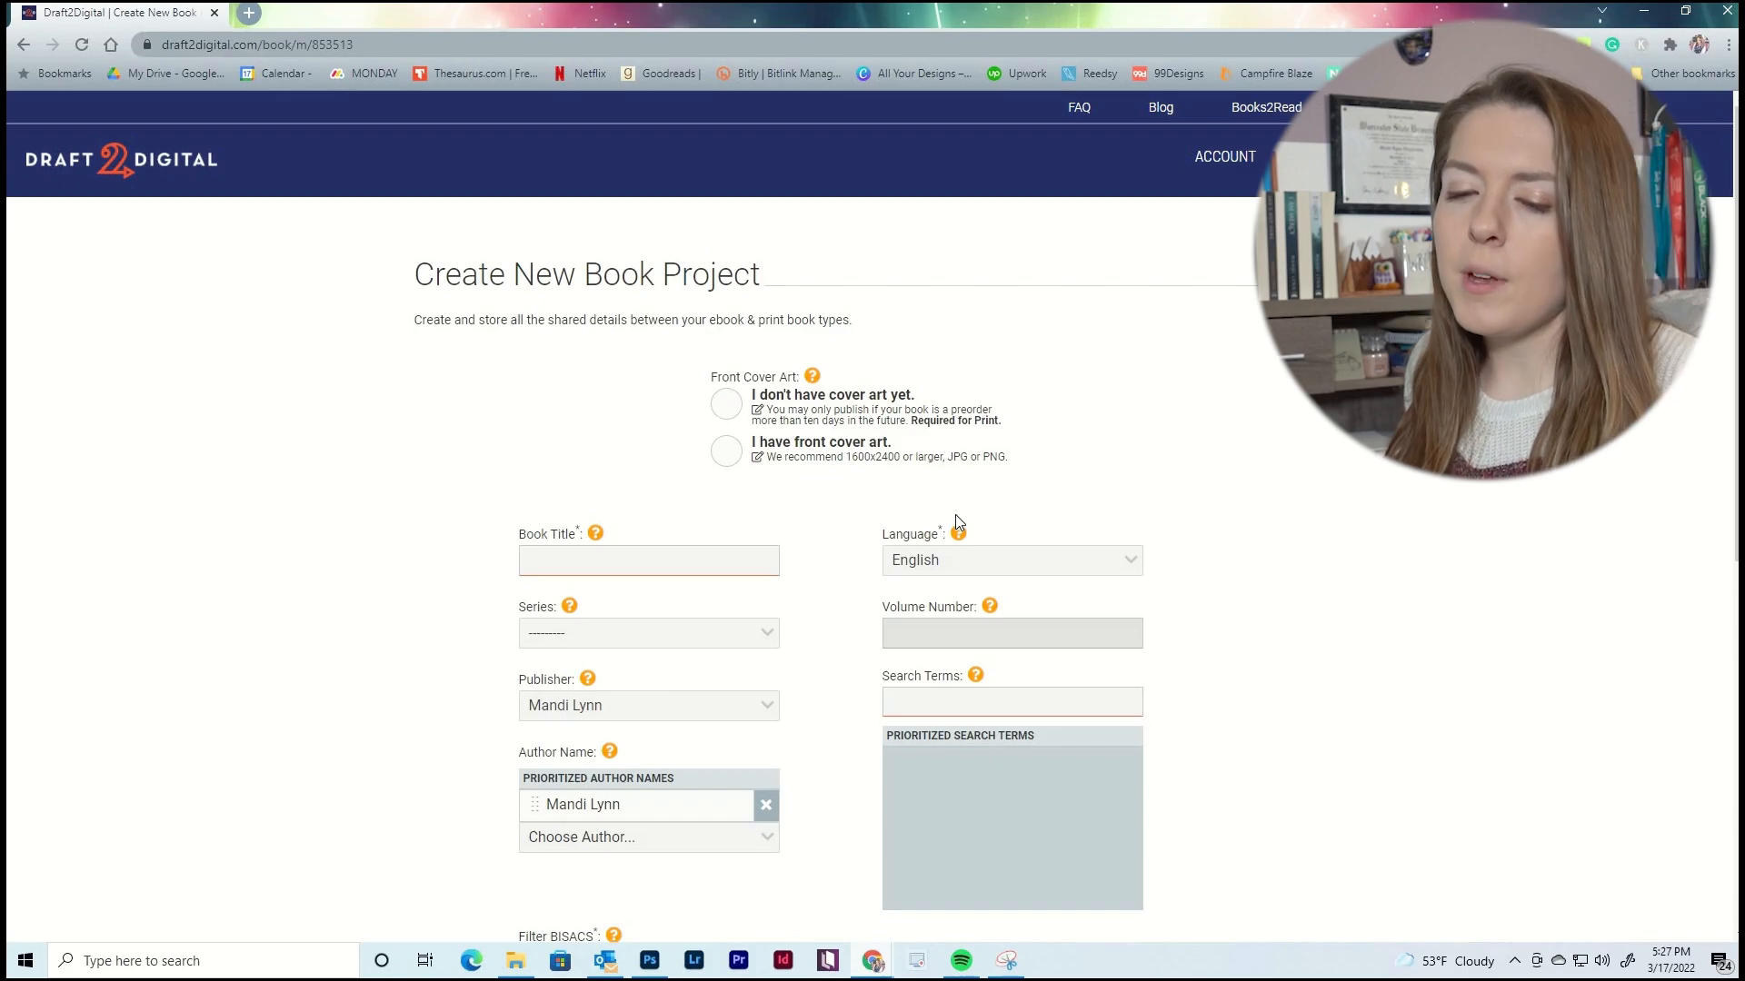
click(724, 453)
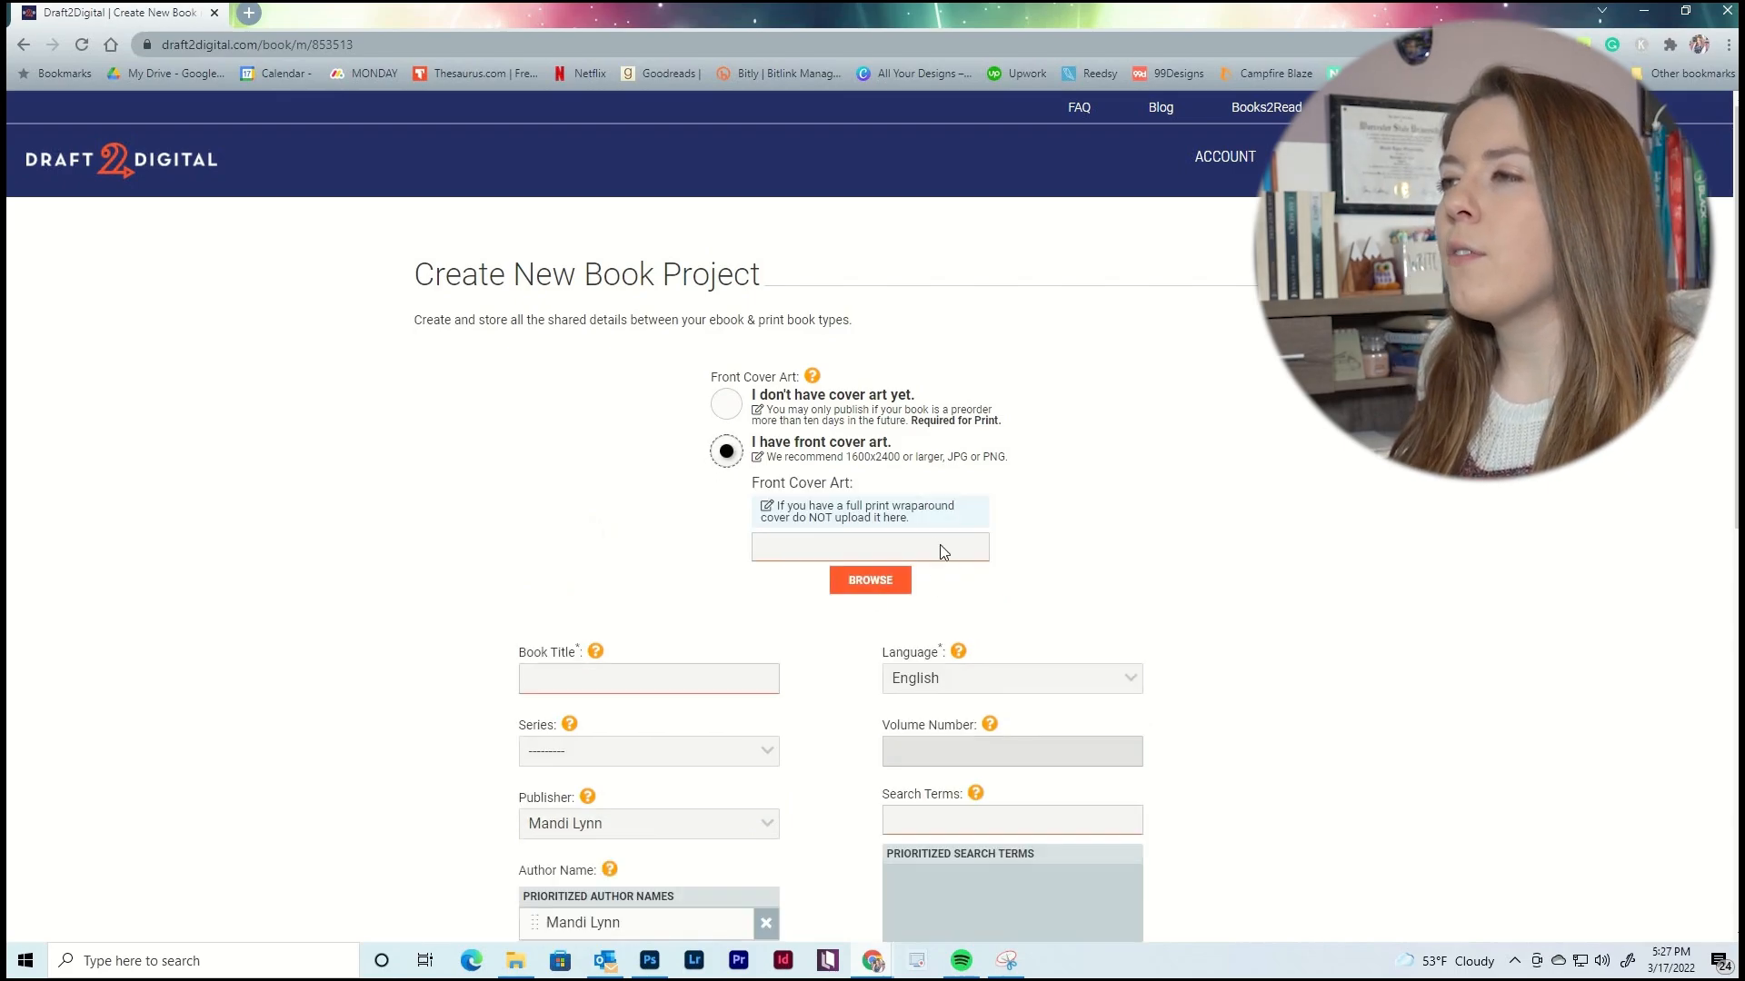
click(869, 583)
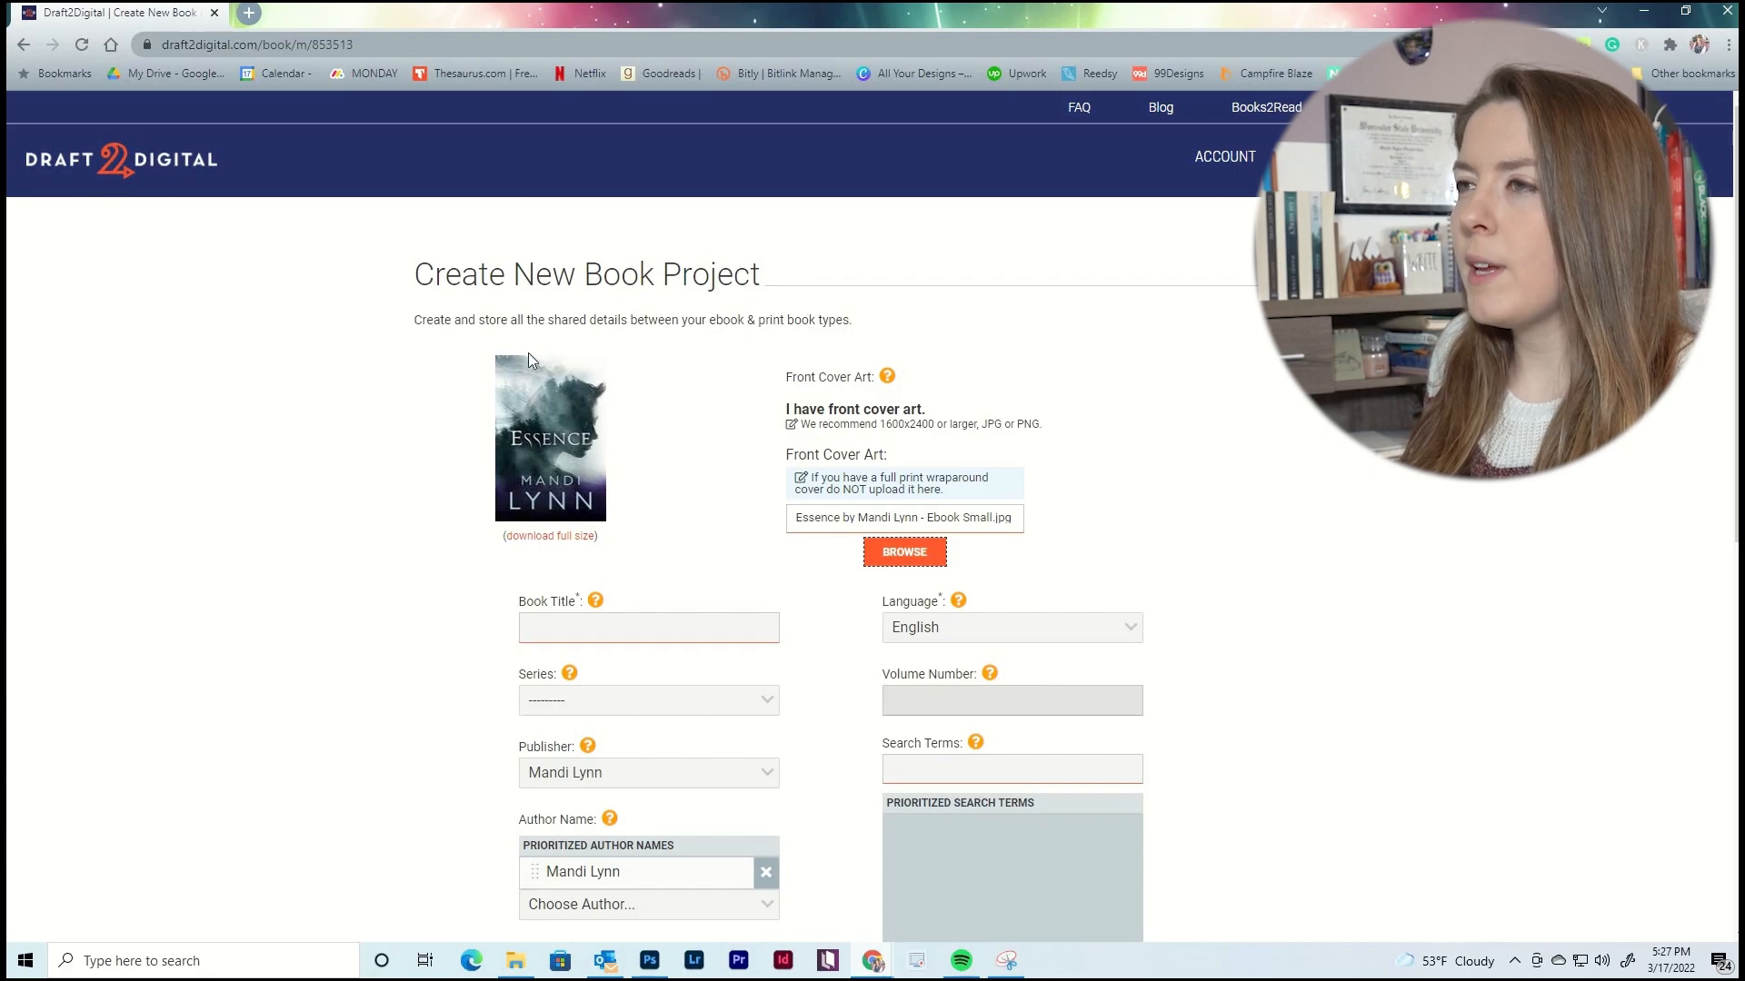
Enter Essence as the book title and check the publisher choices without changing the selection.
click(576, 632)
text(Essence)
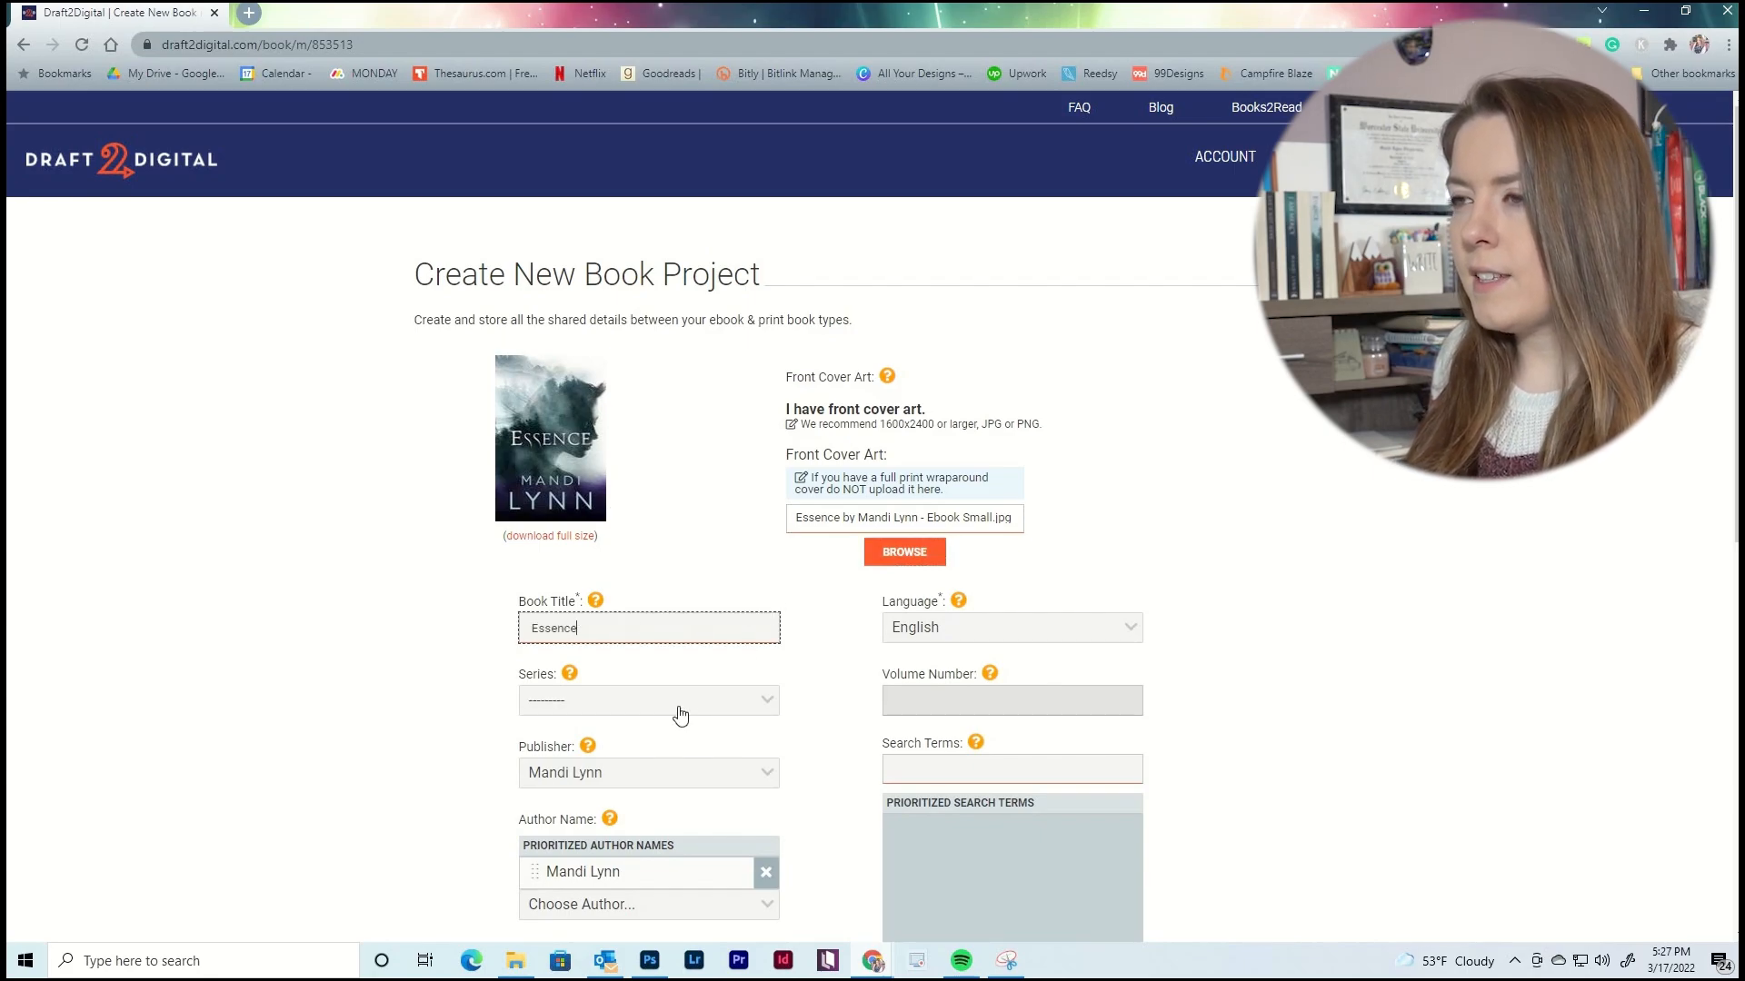
scroll(806, 701, down, 2)
click(770, 594)
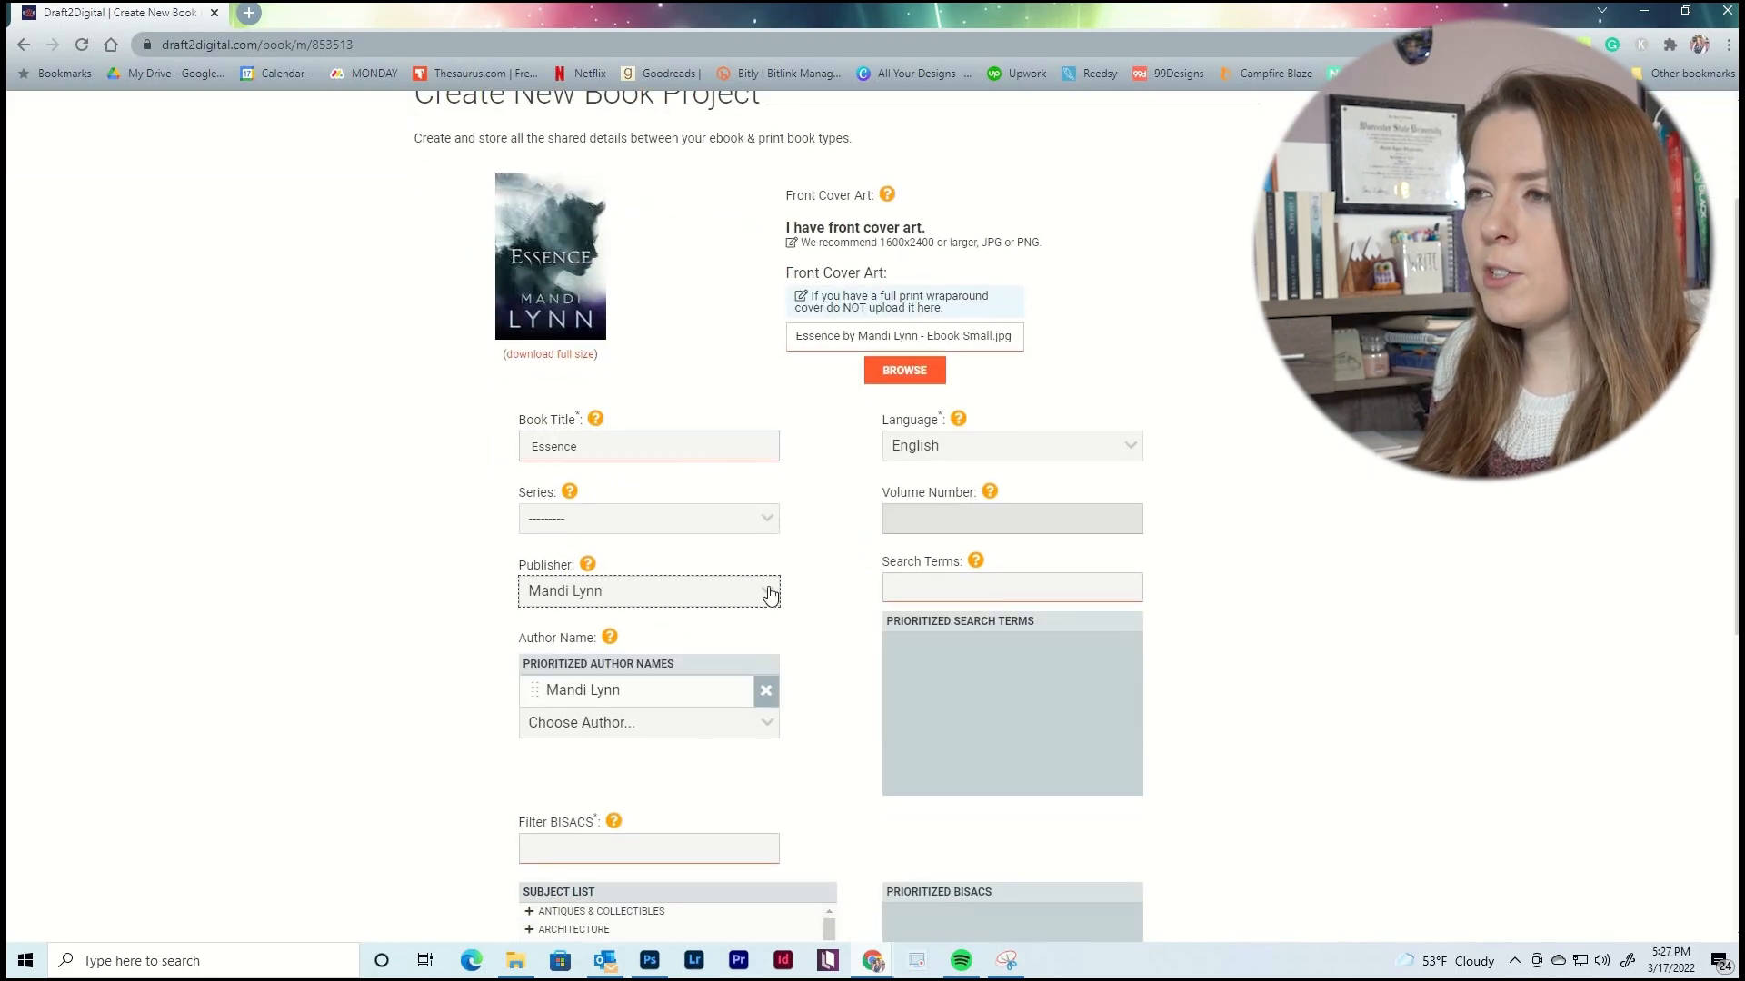
click(824, 561)
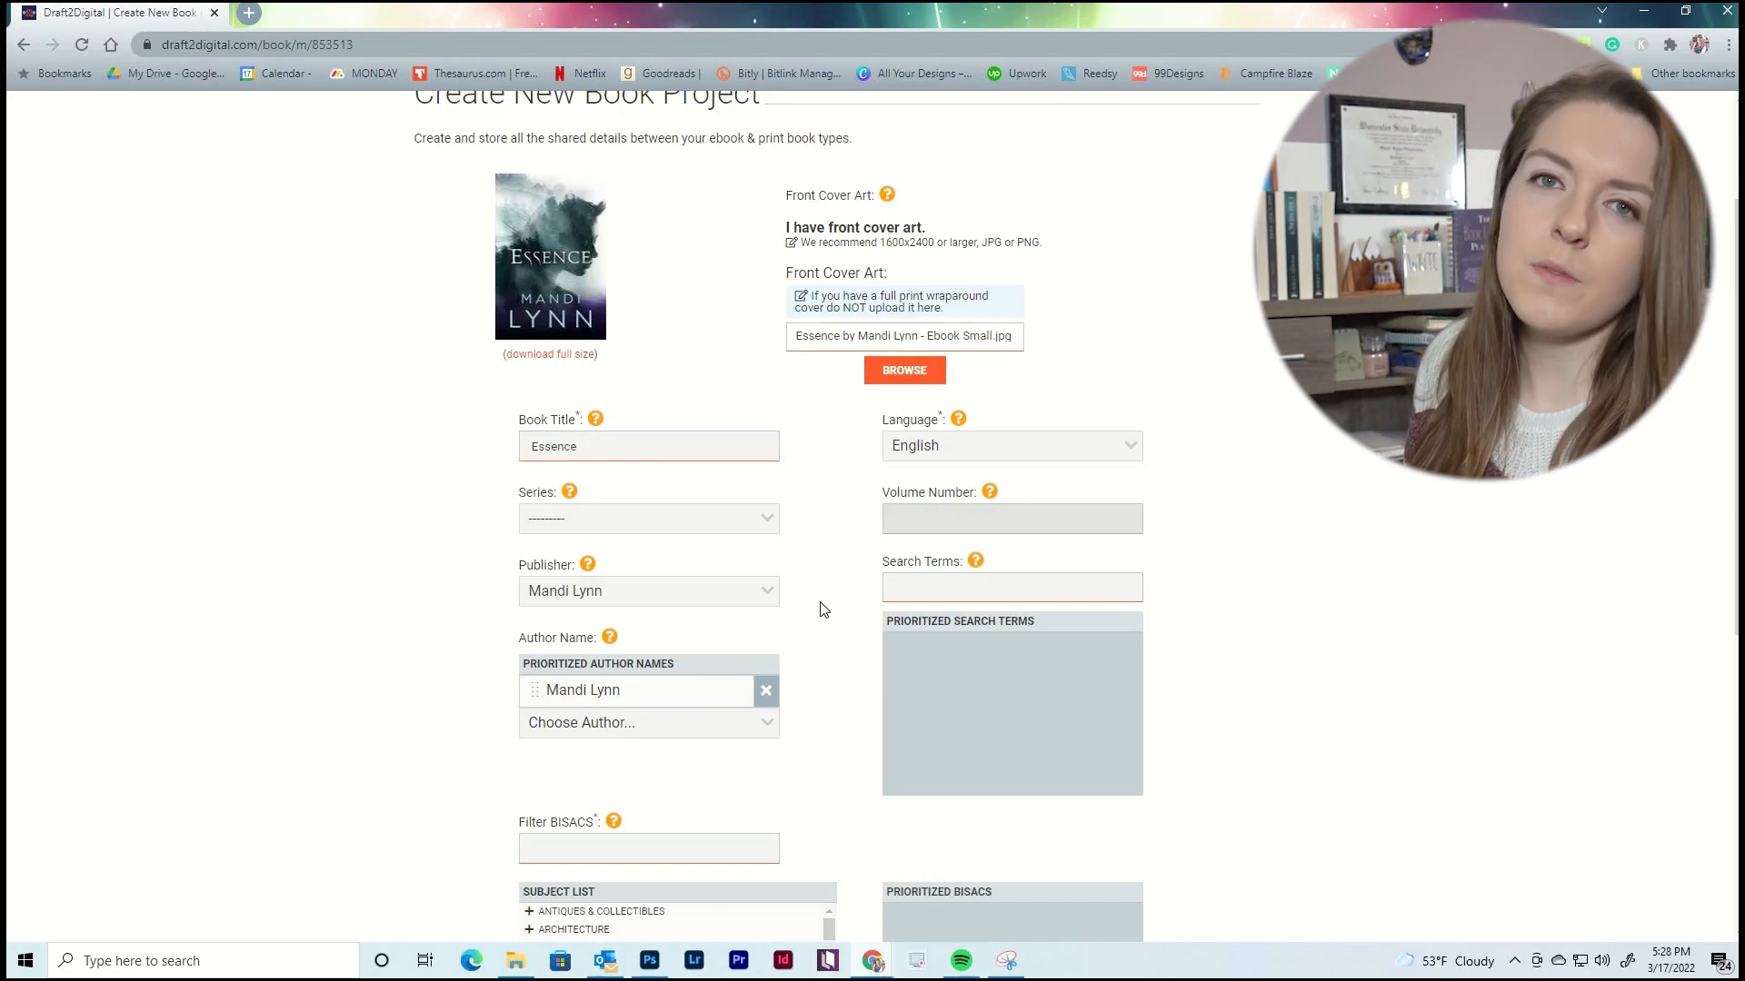
Add the search terms "young adult", "ya fantasy" and "fantasy coming of age" to the book.
scroll(823, 610, down, 1)
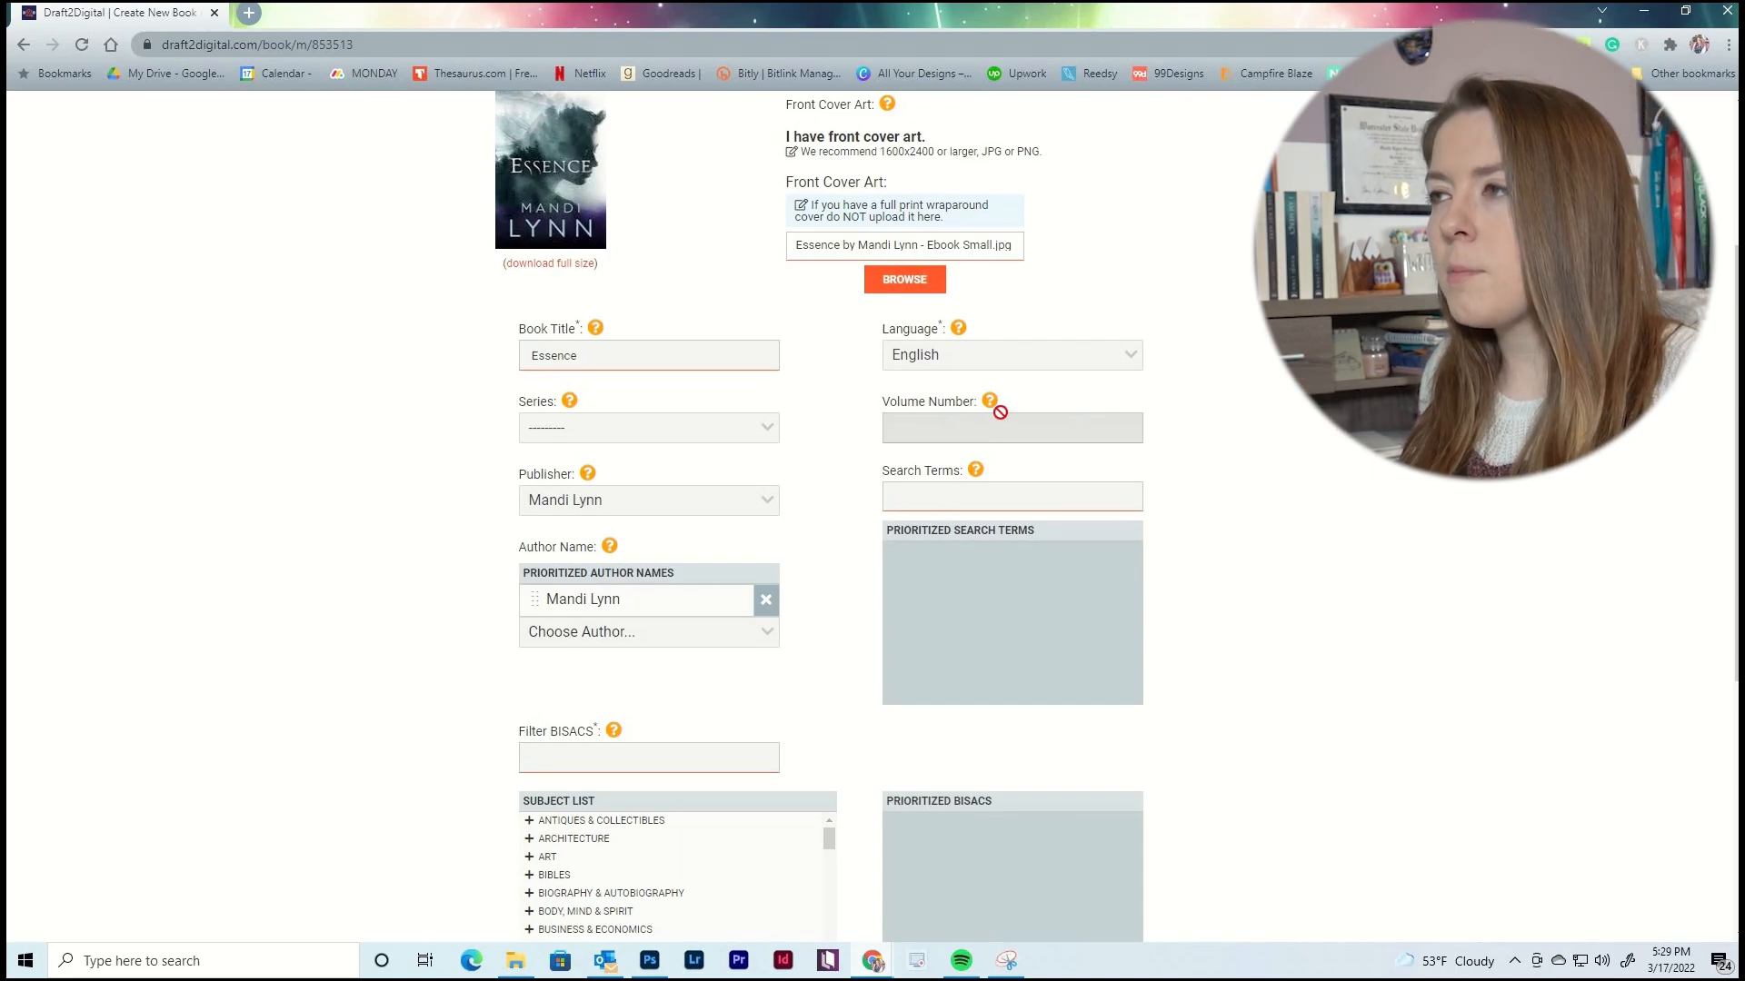
click(972, 499)
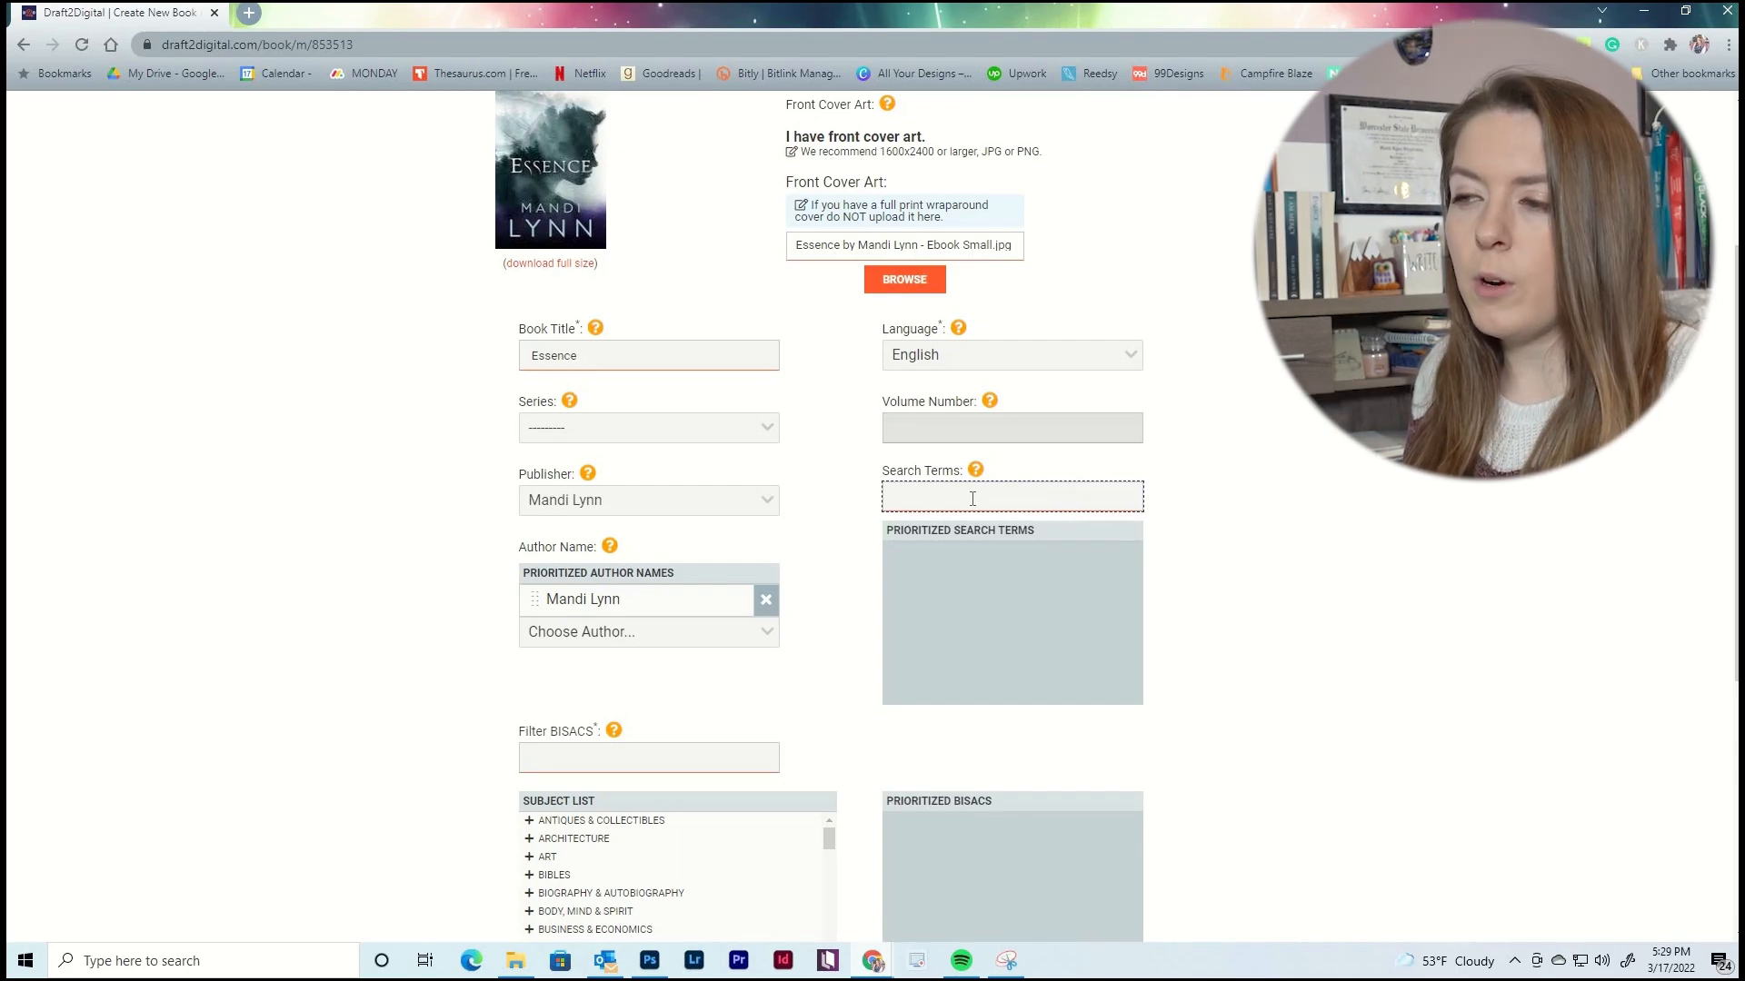
click(293, 266)
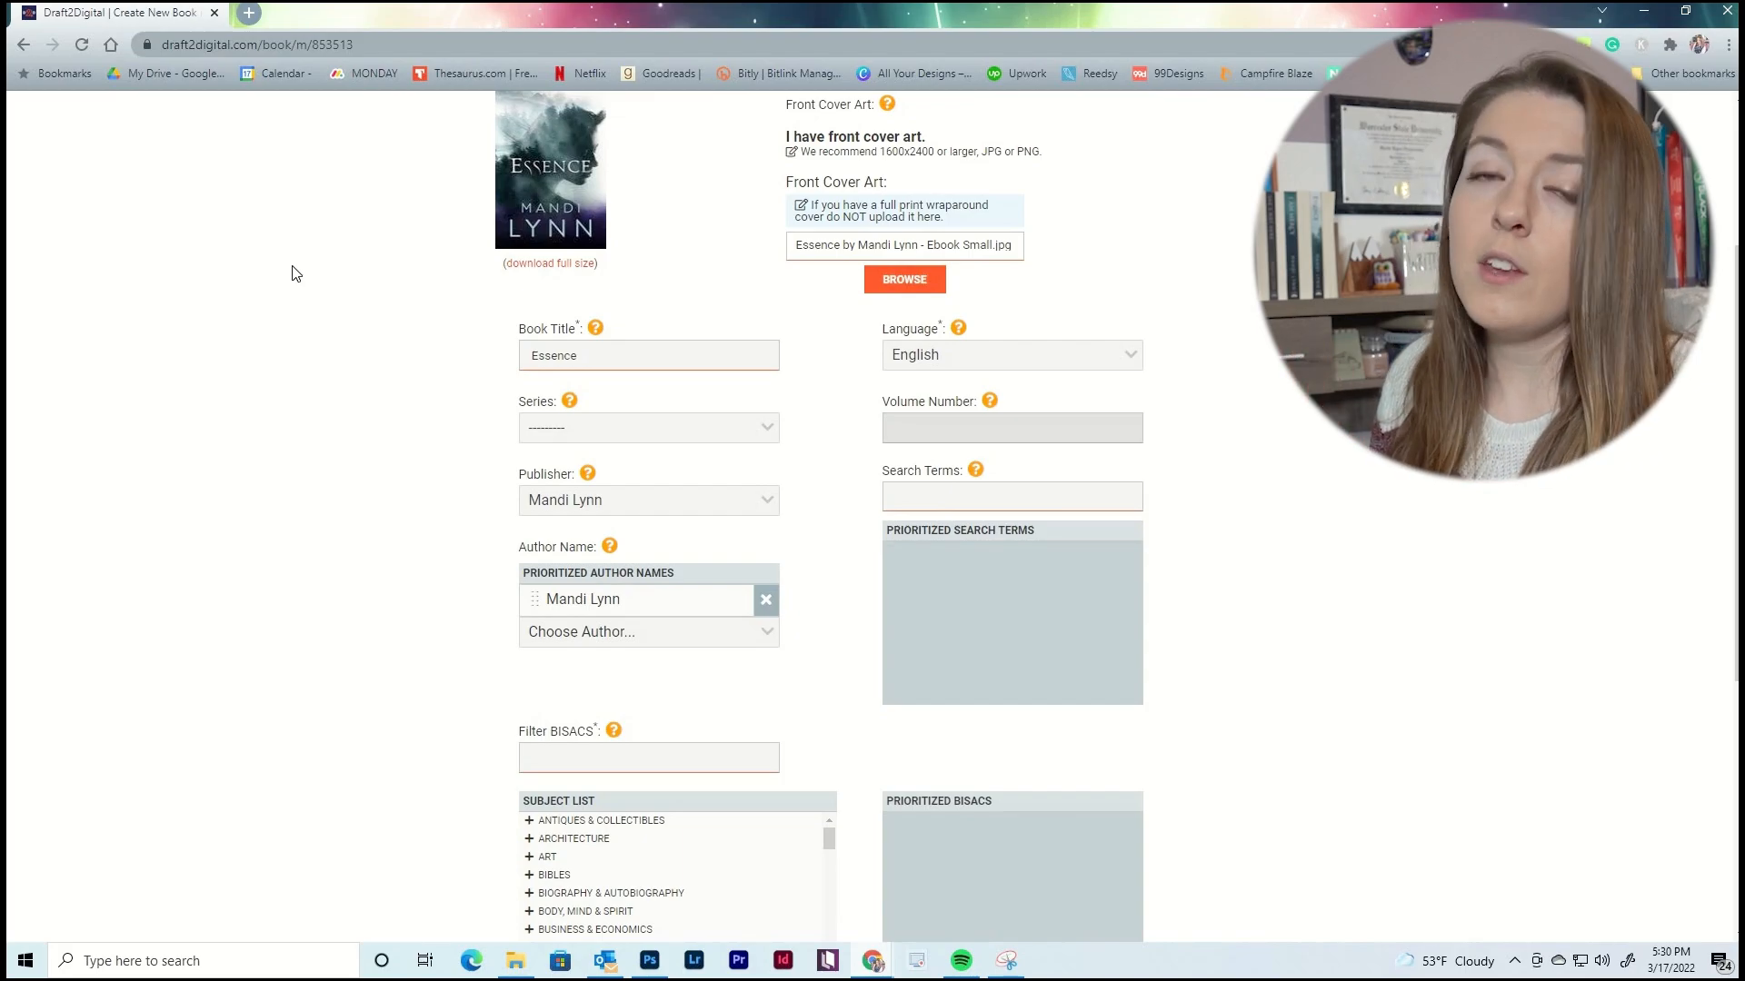
click(974, 490)
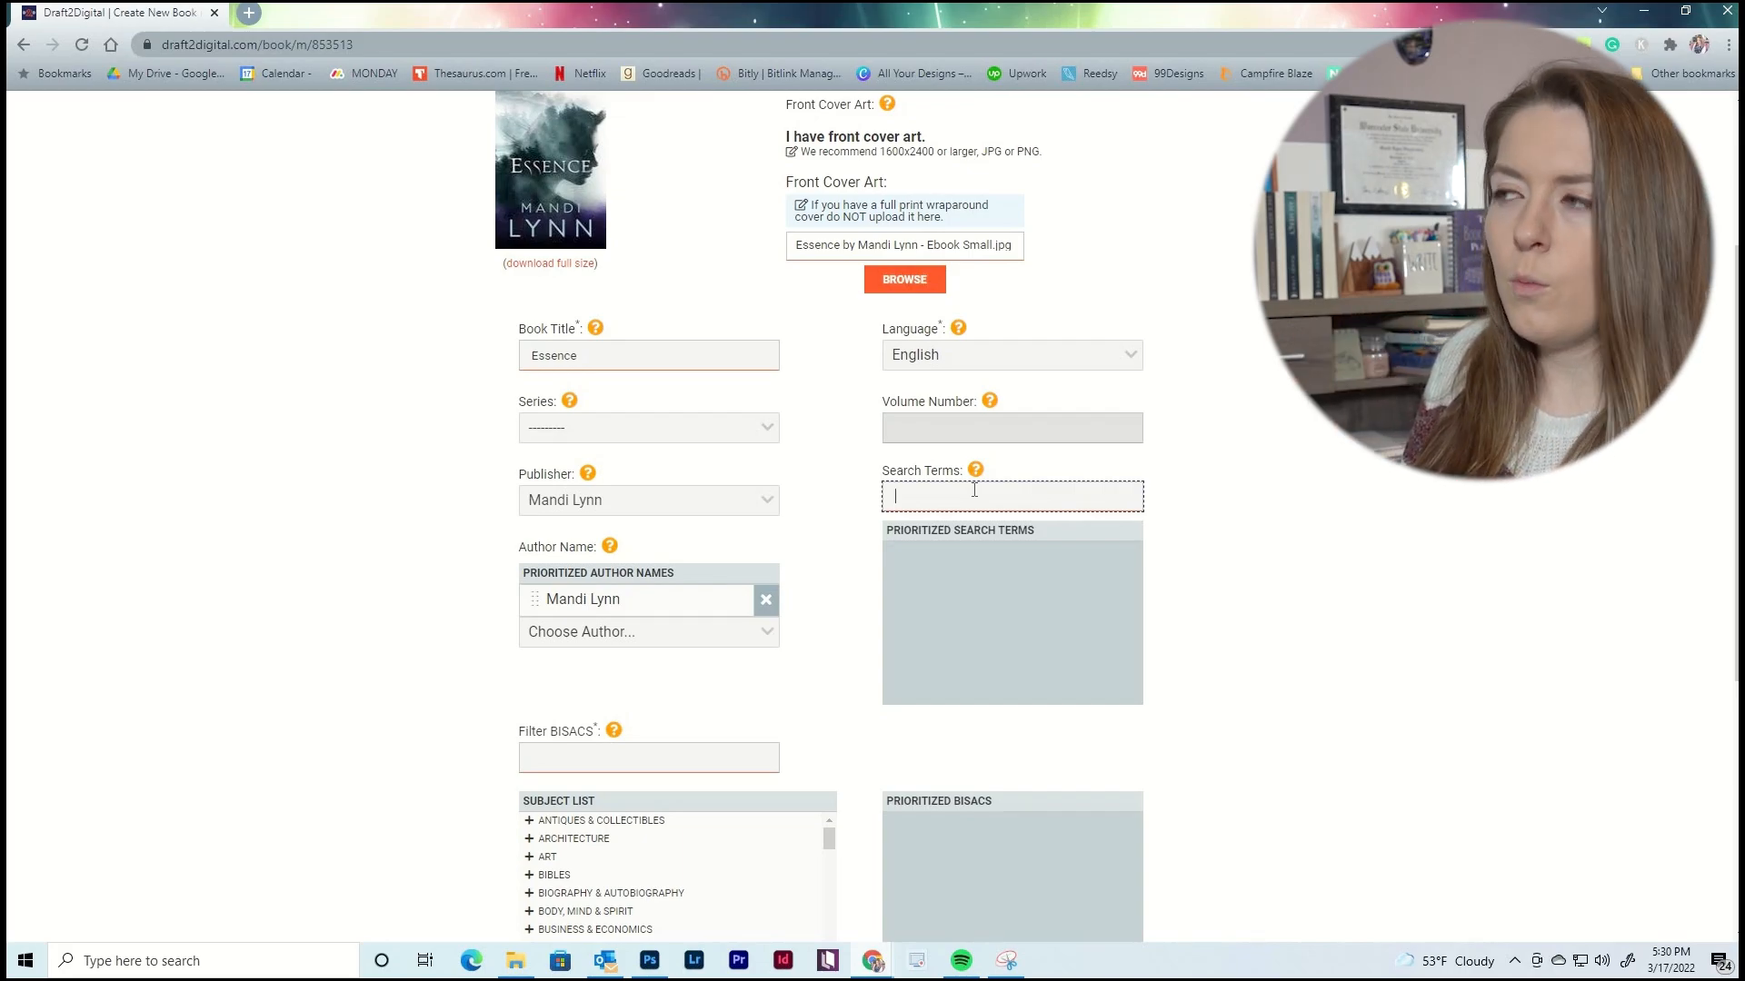
text(young adult)
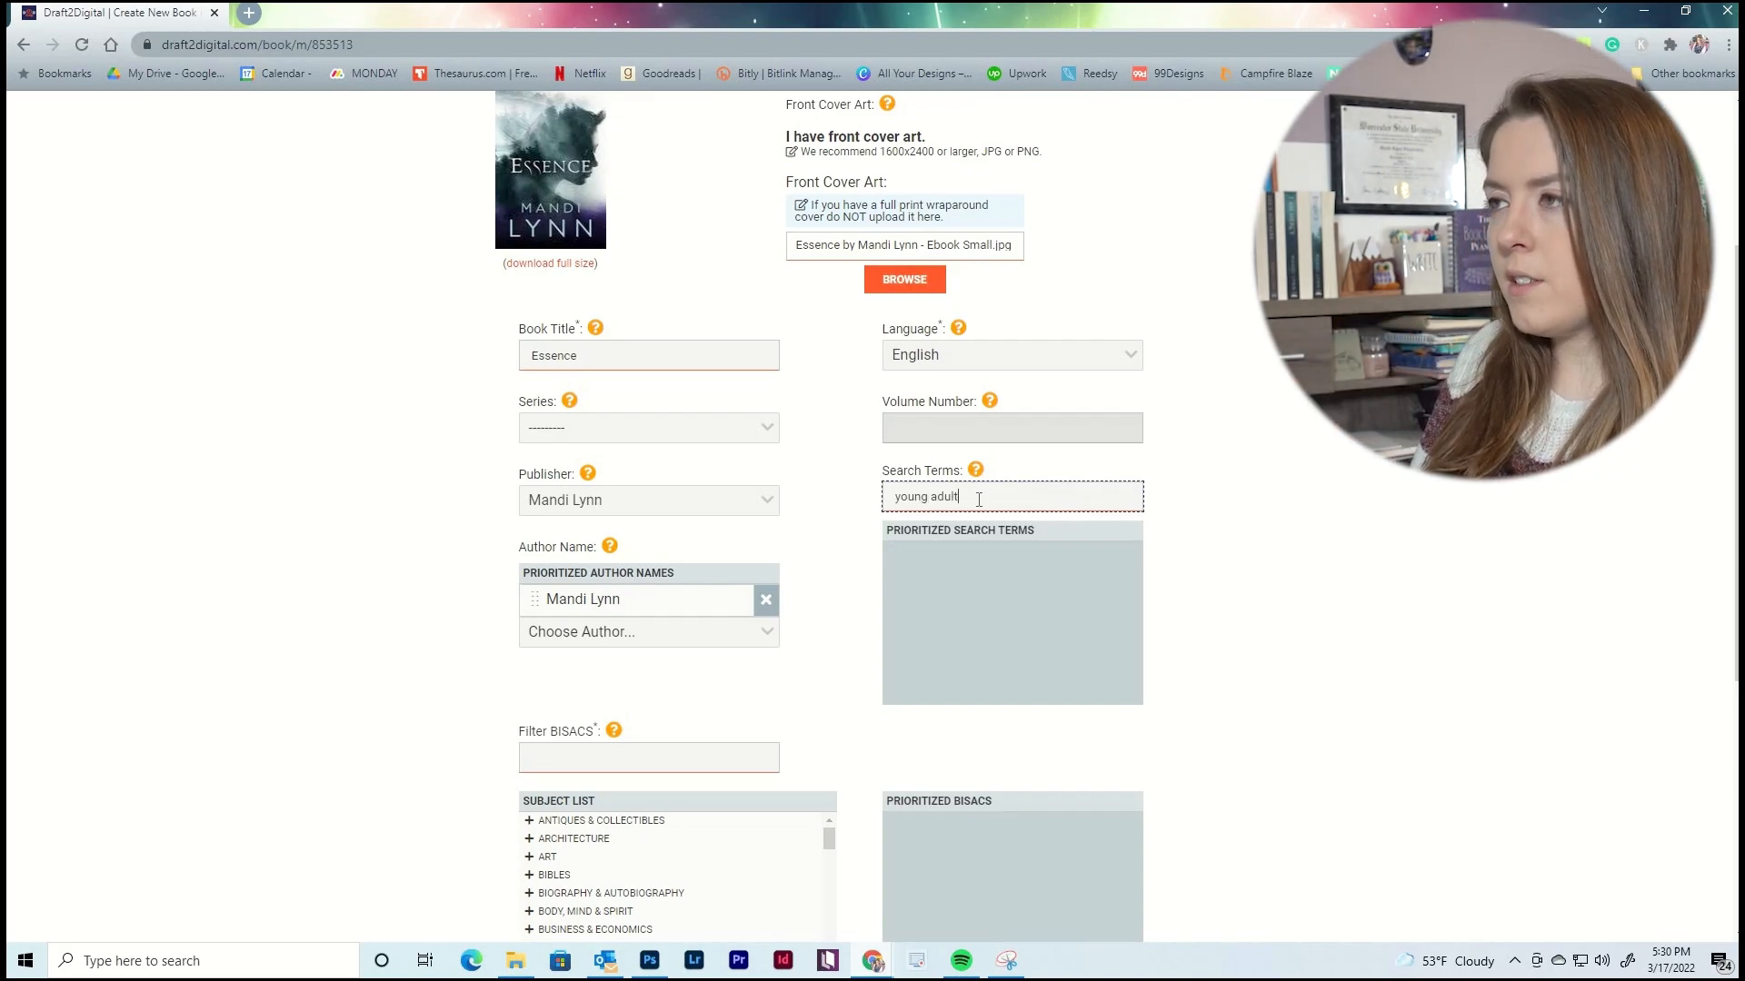
key(Return)
text(ya fantasy)
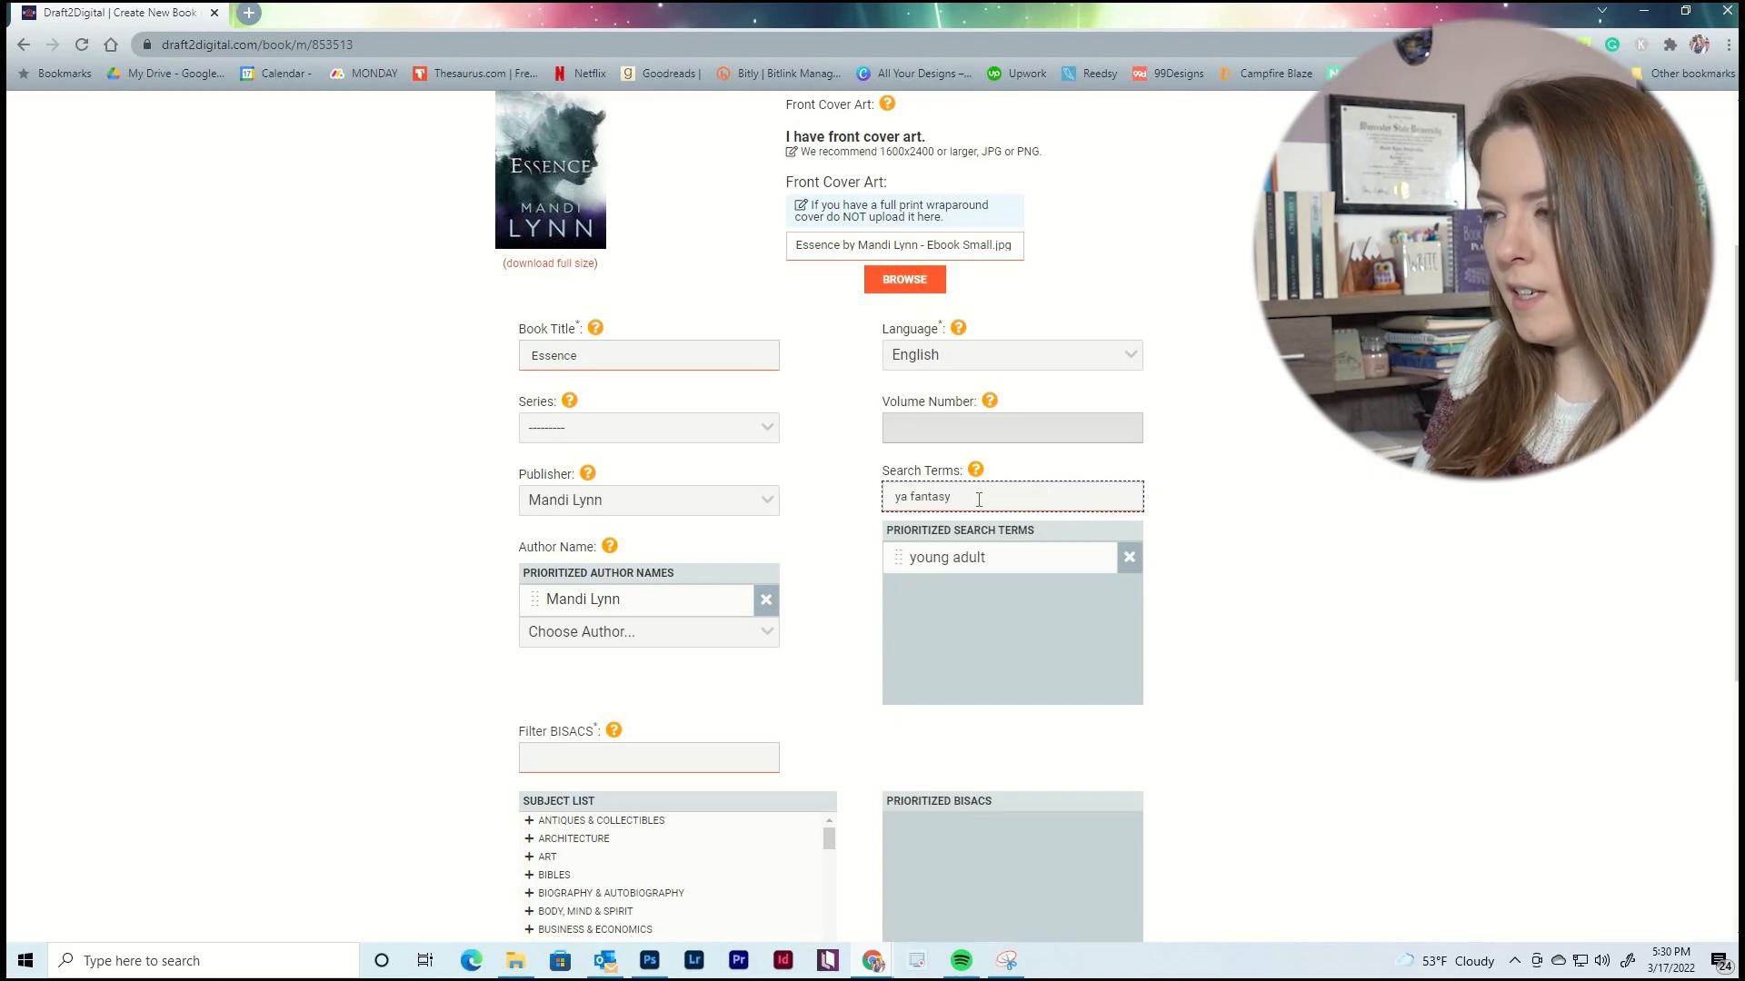
key(Return)
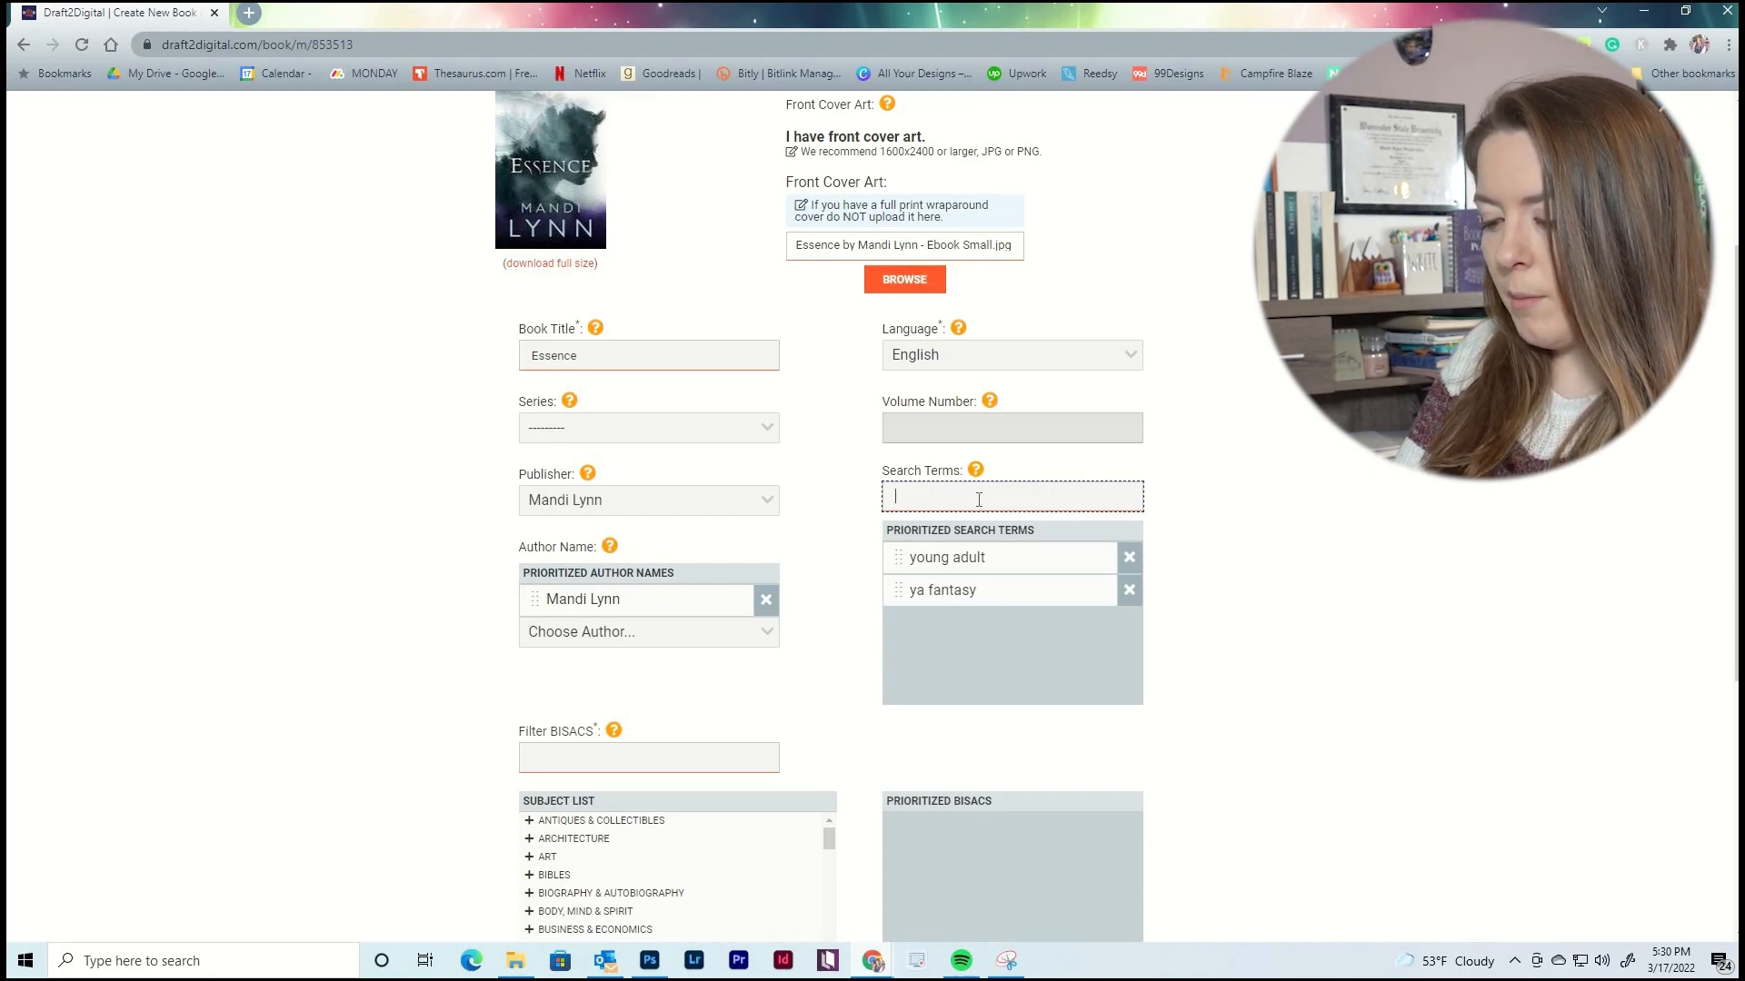
text(fantasy )
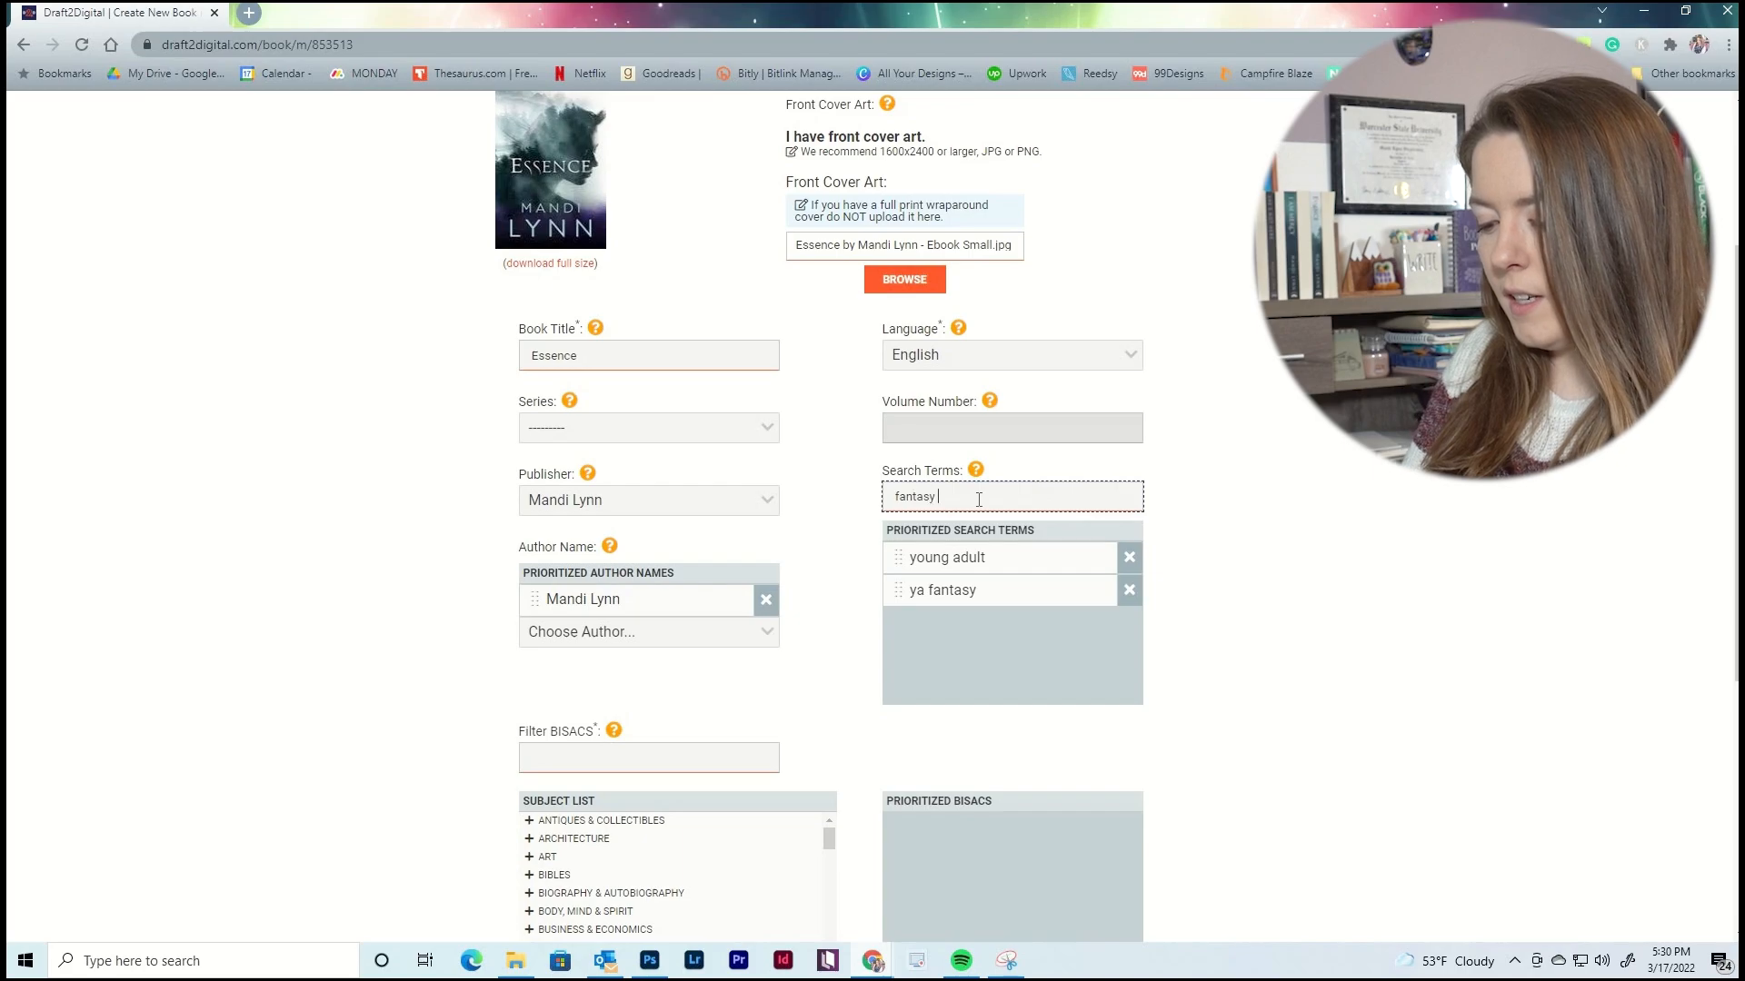
text(coming of age)
key(Return)
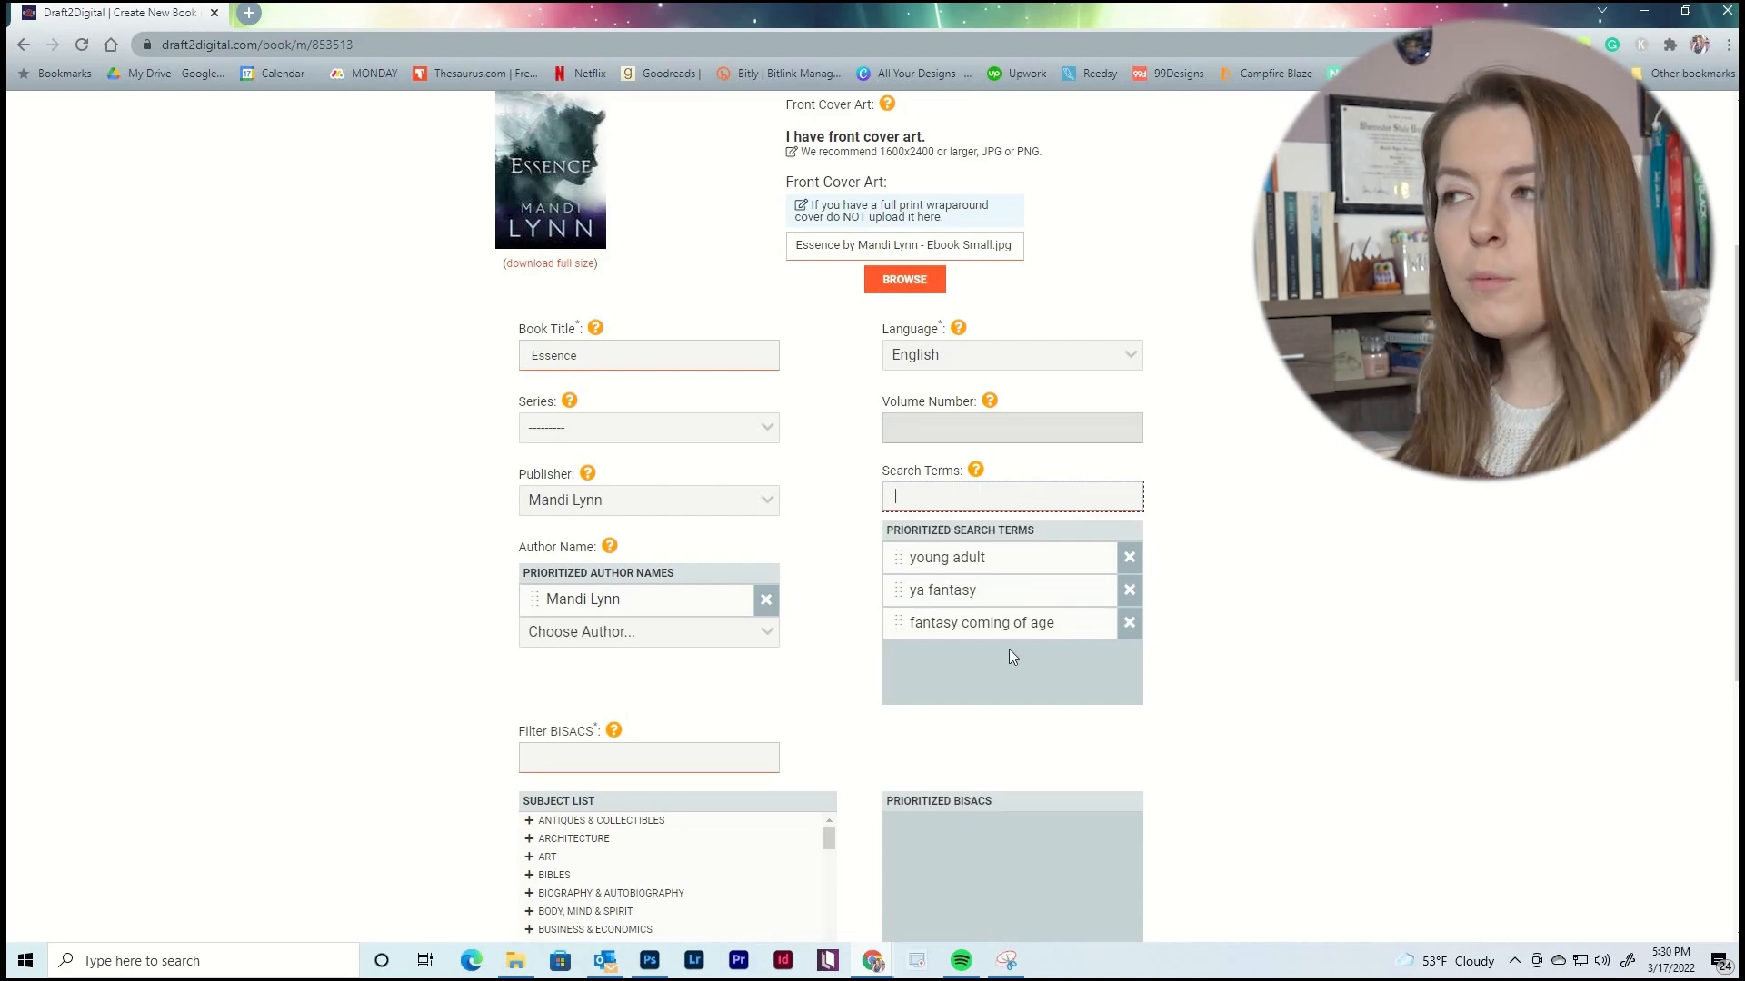
Move "fantasy coming of age" to first place in the prioritized search terms.
scroll(1009, 650, down, 3)
drag(900, 341, 898, 300)
scroll(840, 528, up, 2)
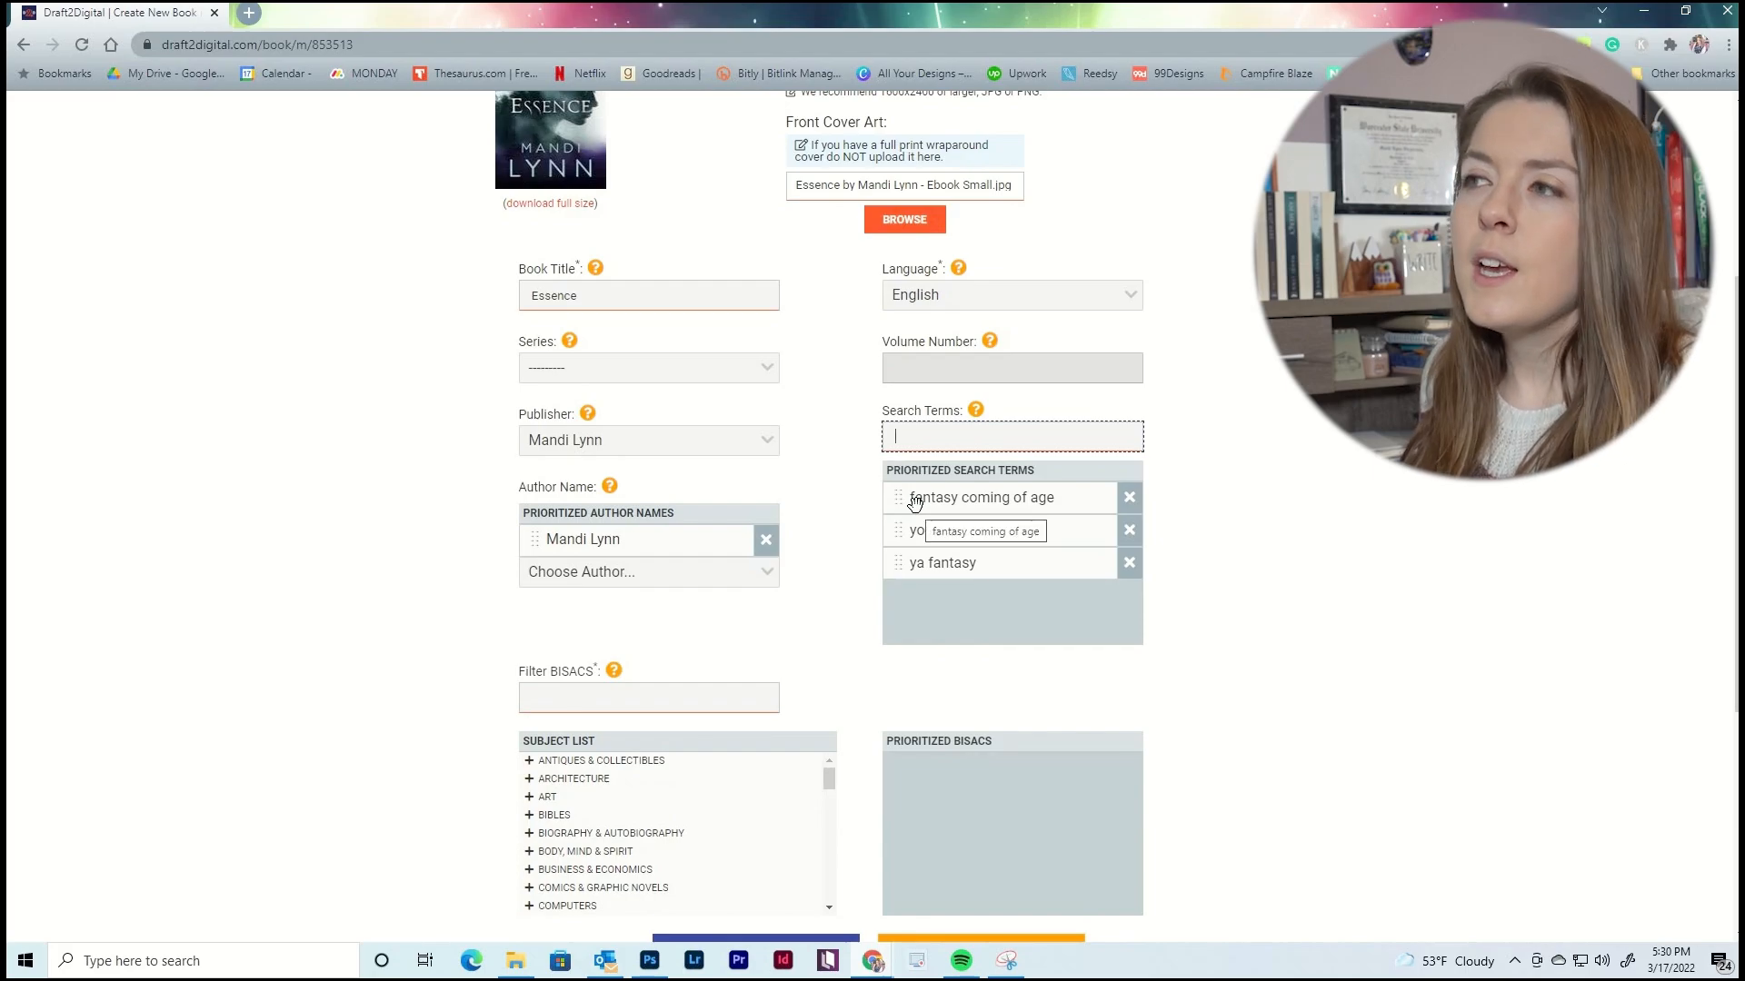
Expand Young Adult Fiction in the BISAC subject list and add its Coming of Age category.
scroll(915, 503, down, 1)
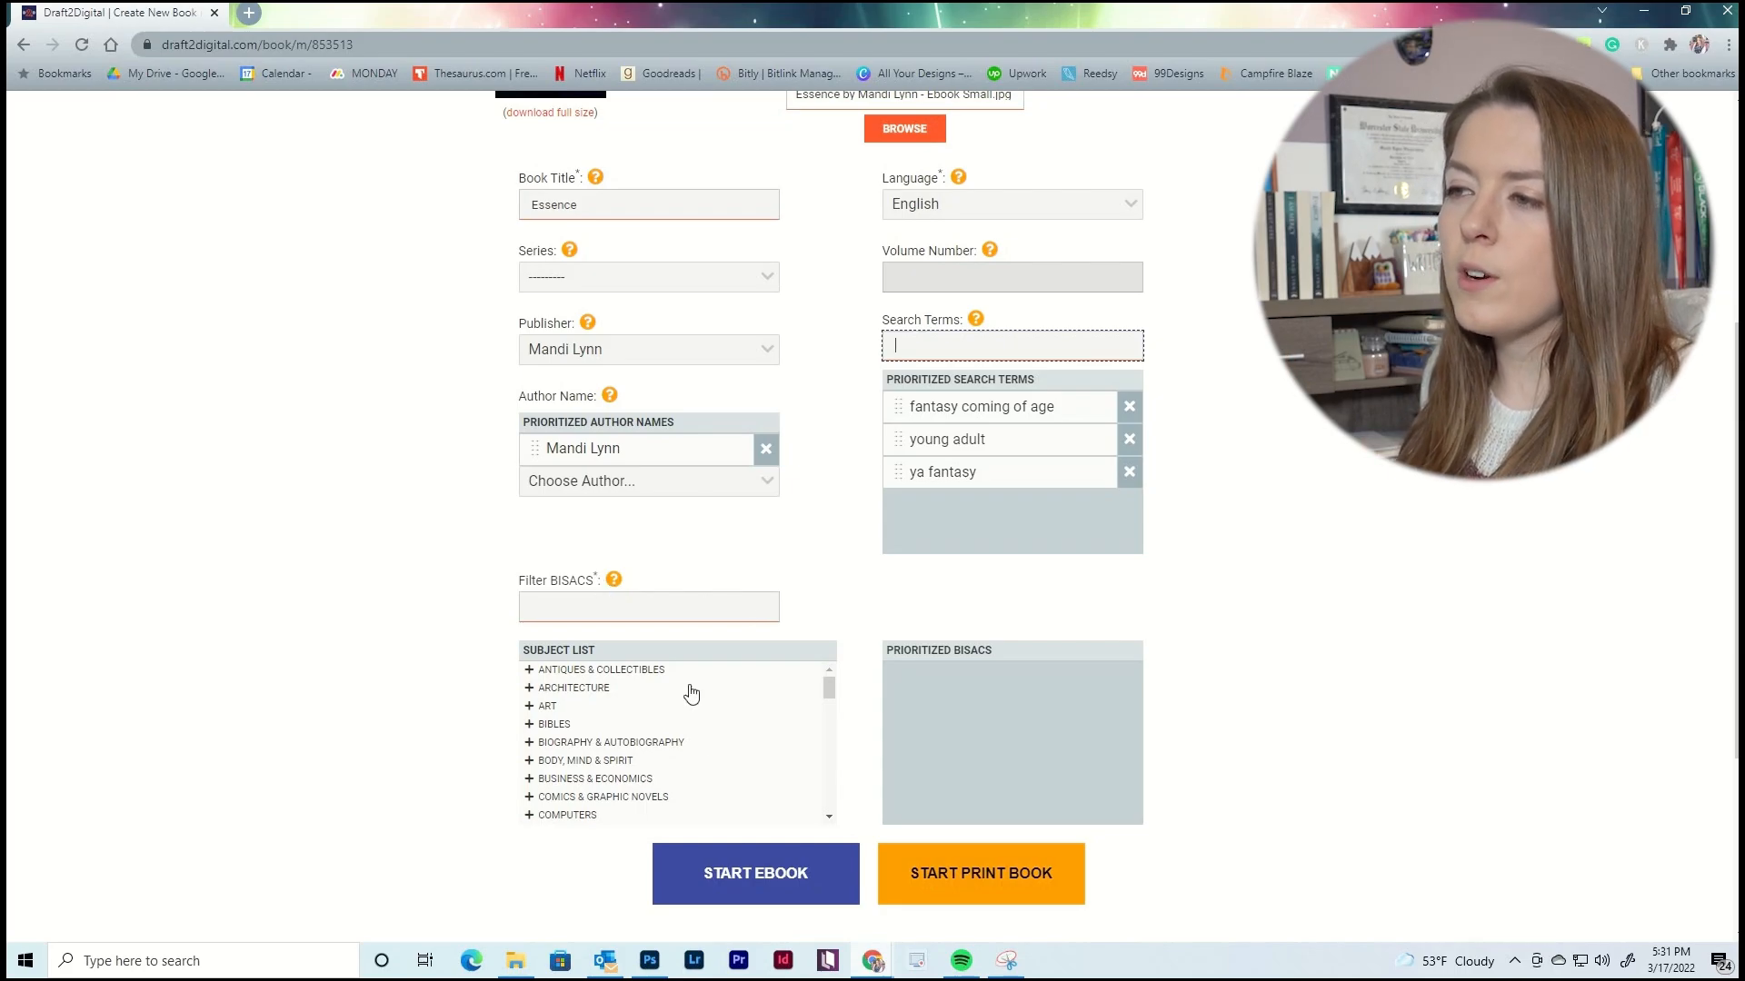
scroll(664, 695, down, 15)
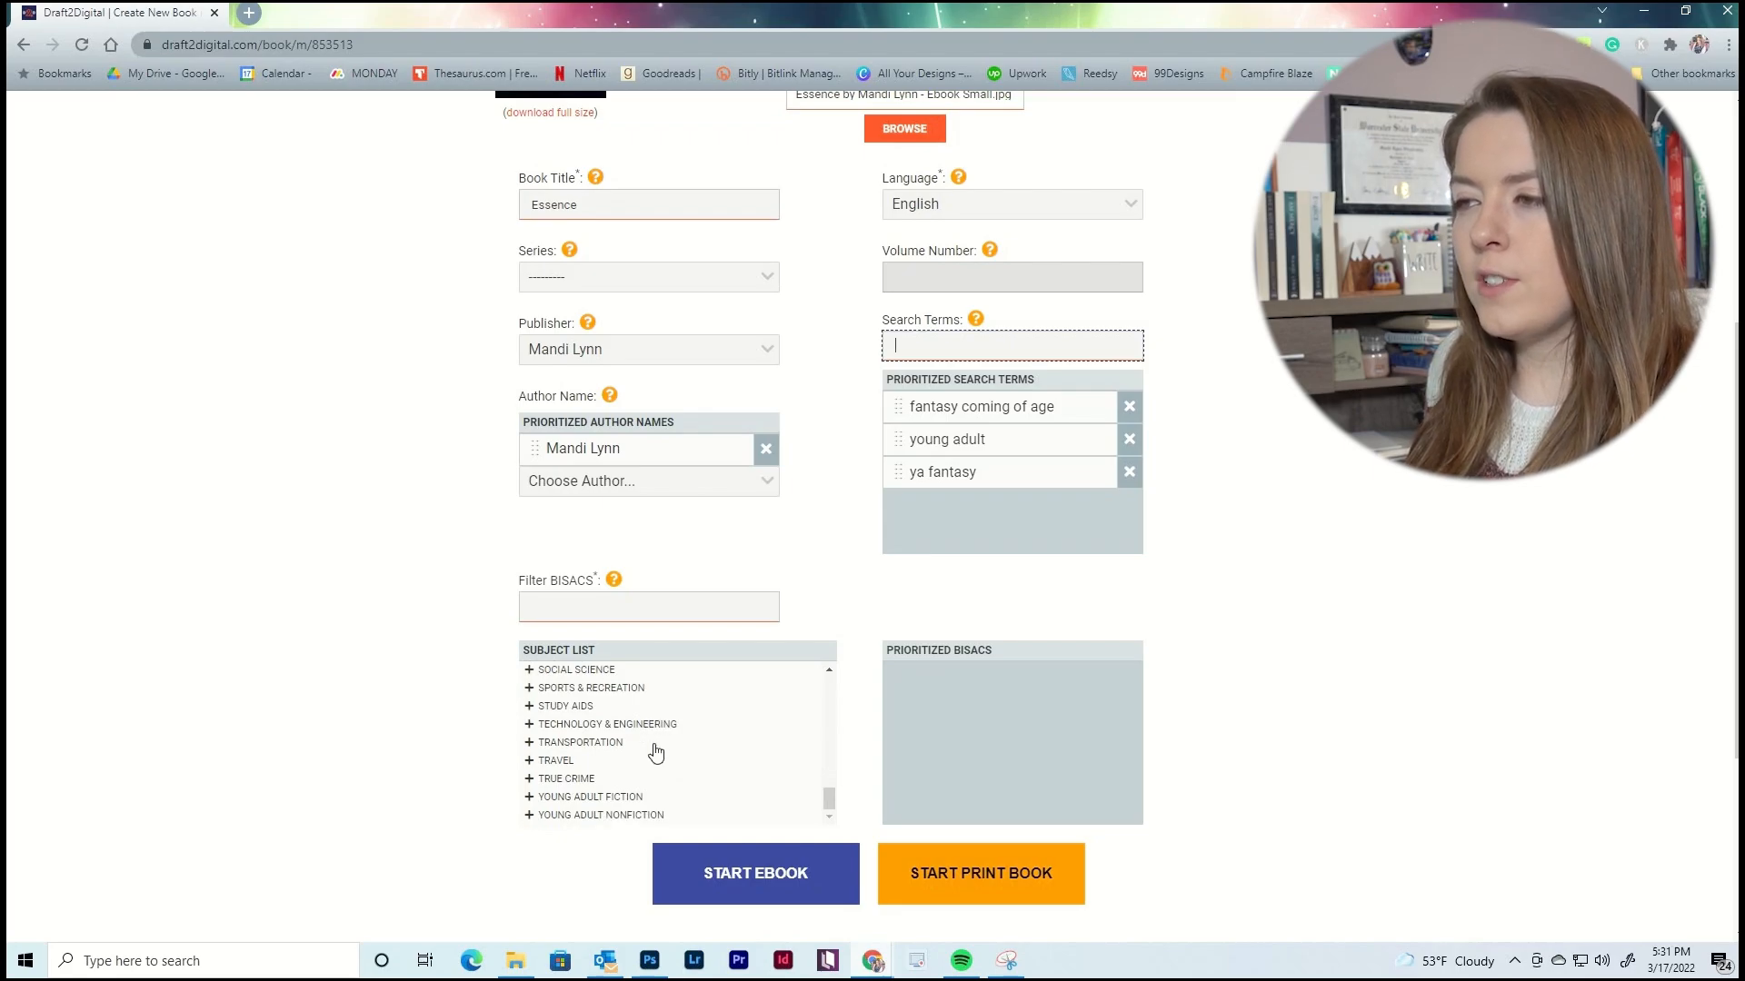
scroll(611, 692, down, 1)
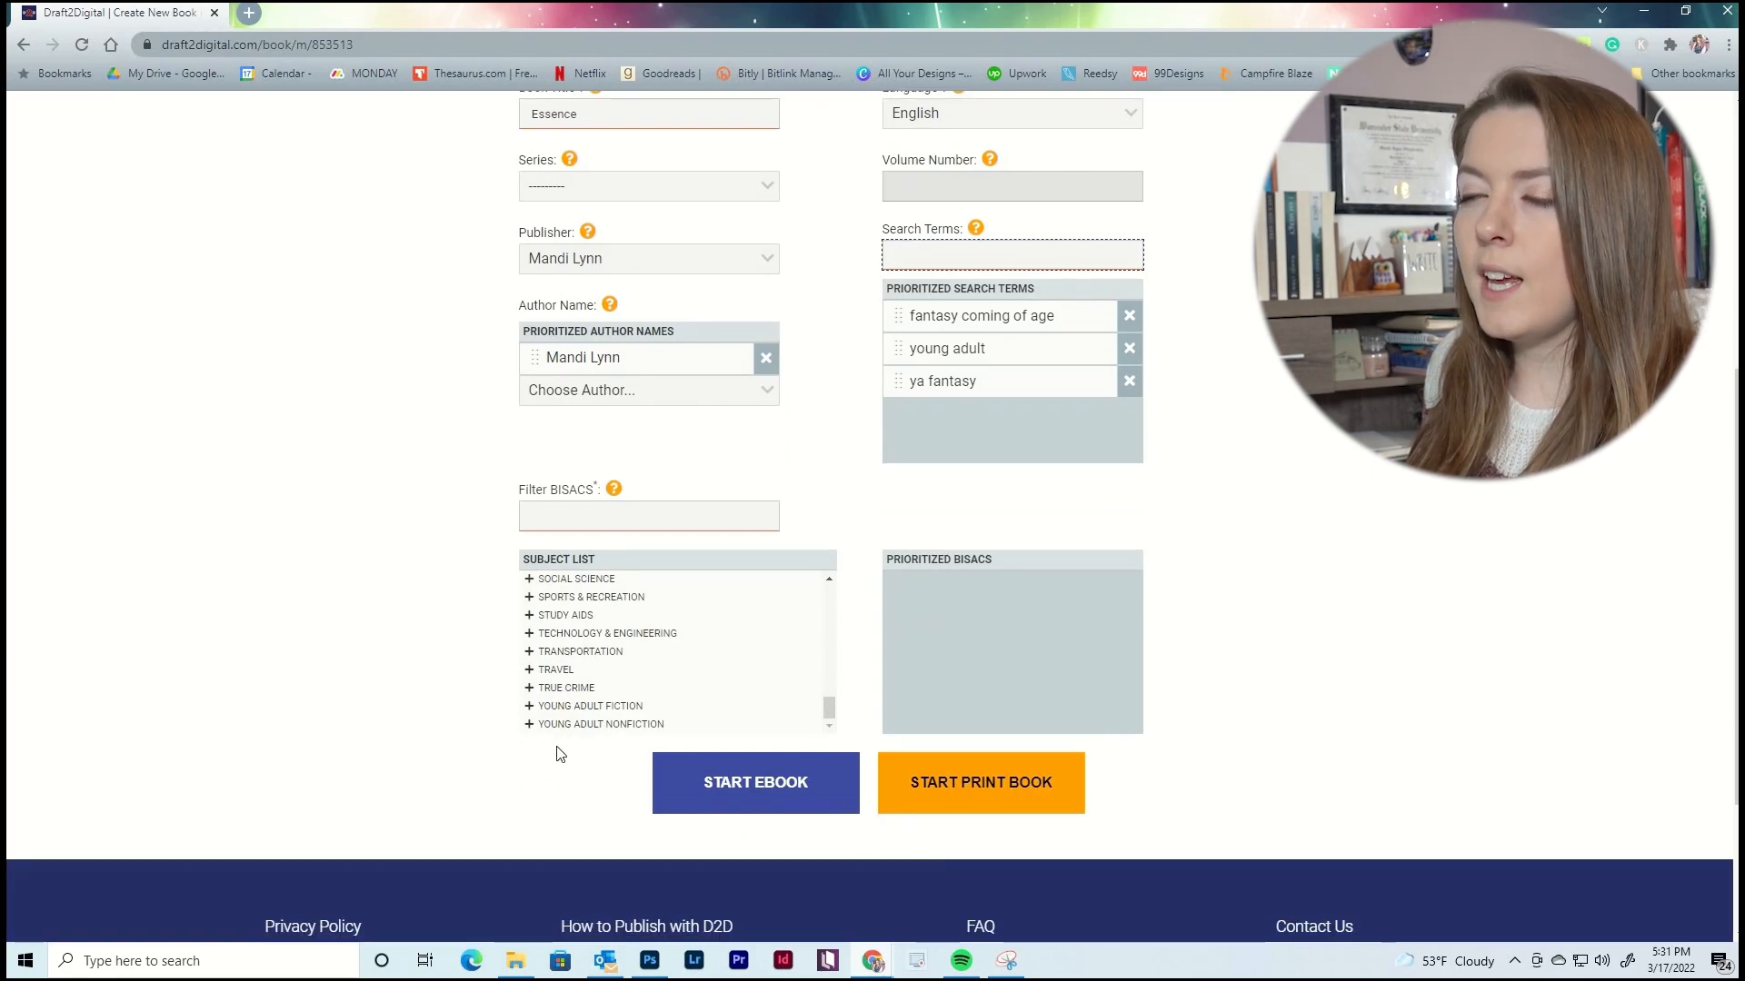
click(589, 707)
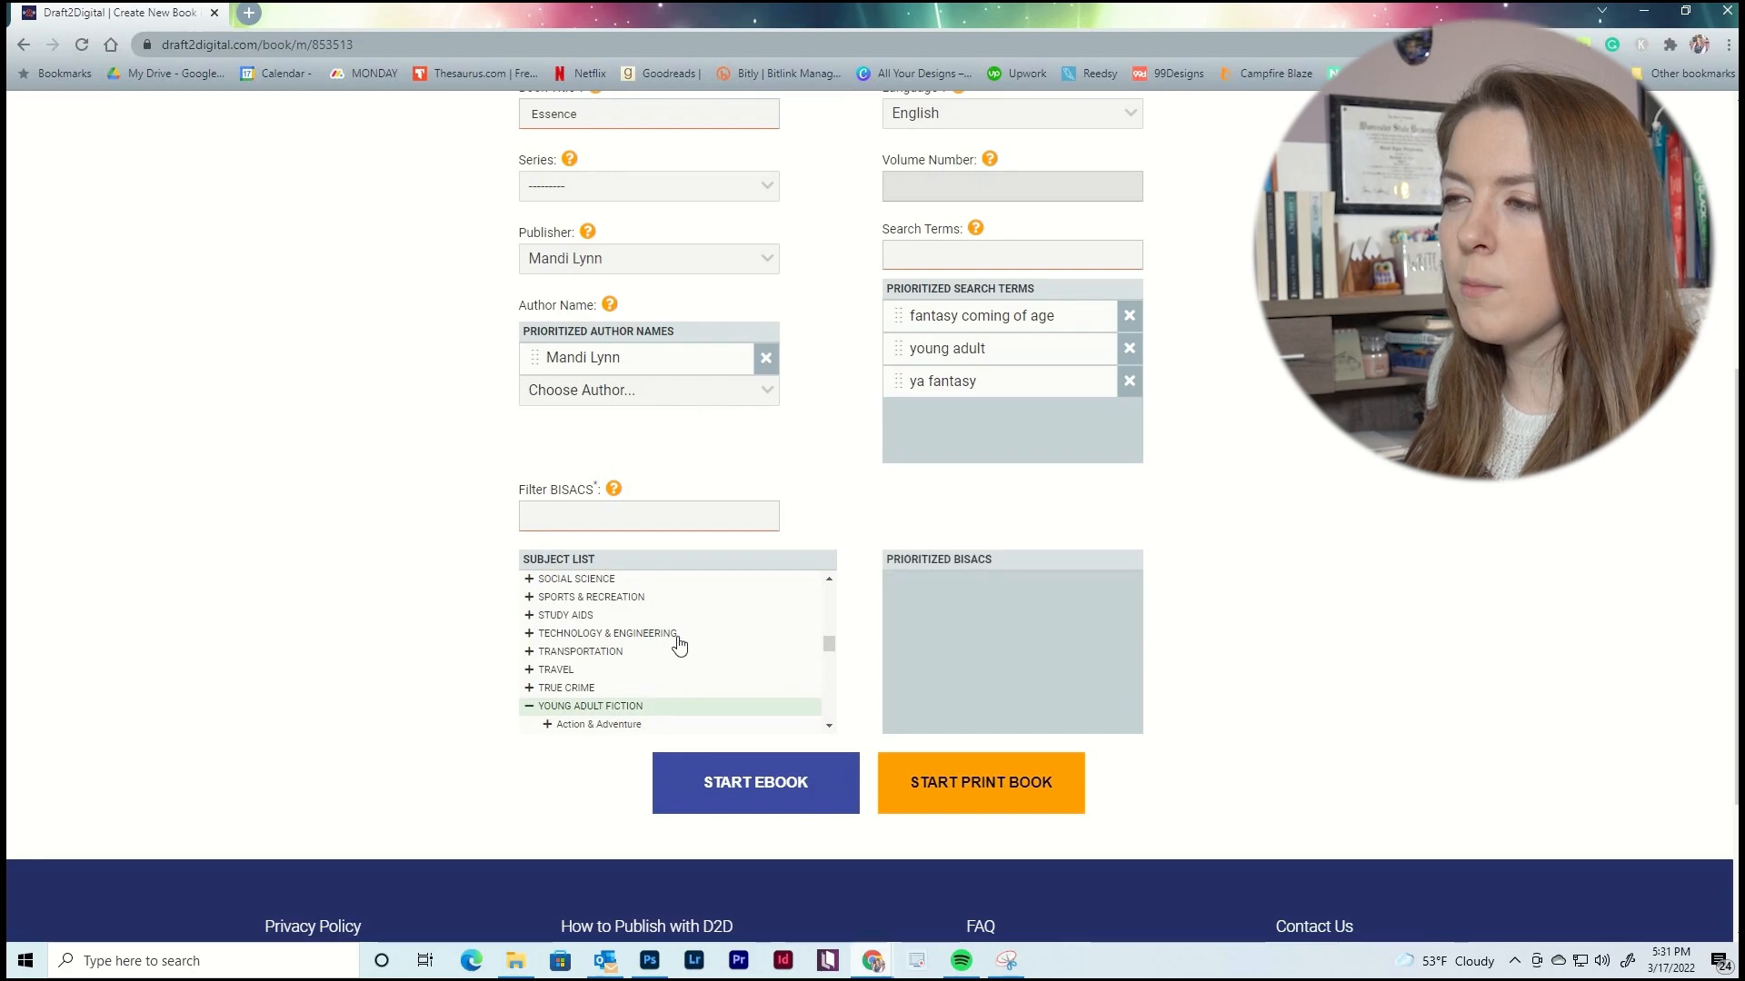
scroll(681, 643, down, 4)
scroll(590, 614, down, 2)
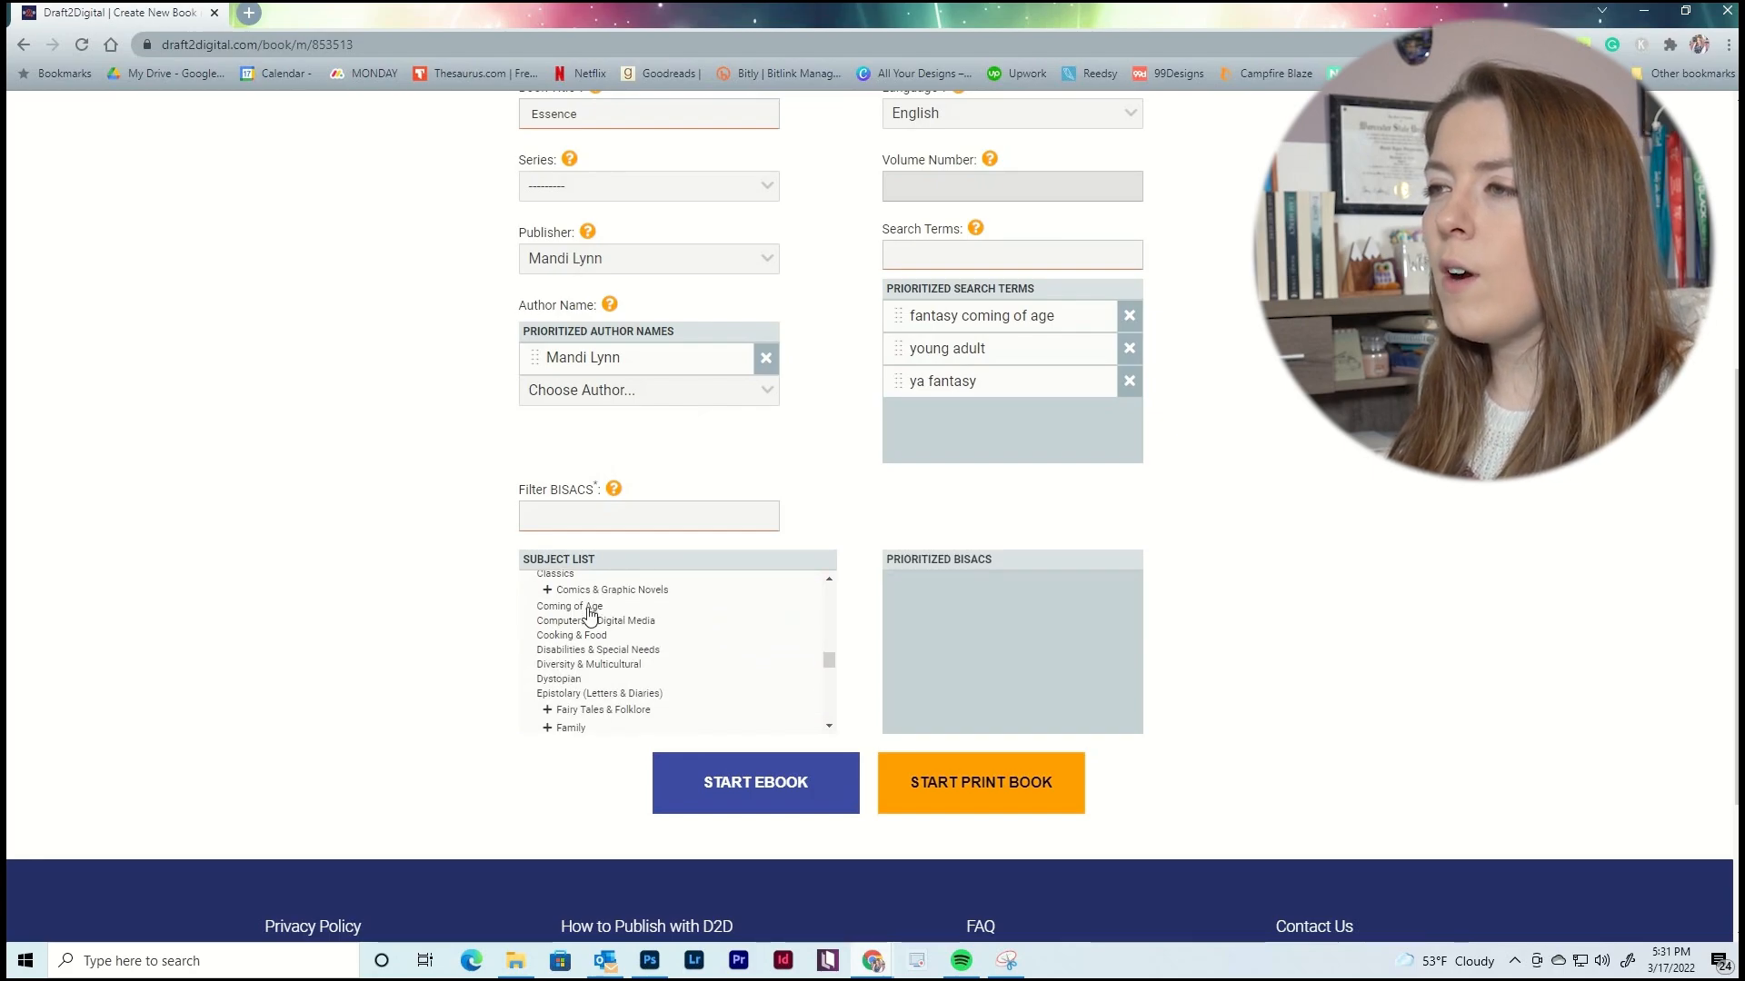
click(586, 610)
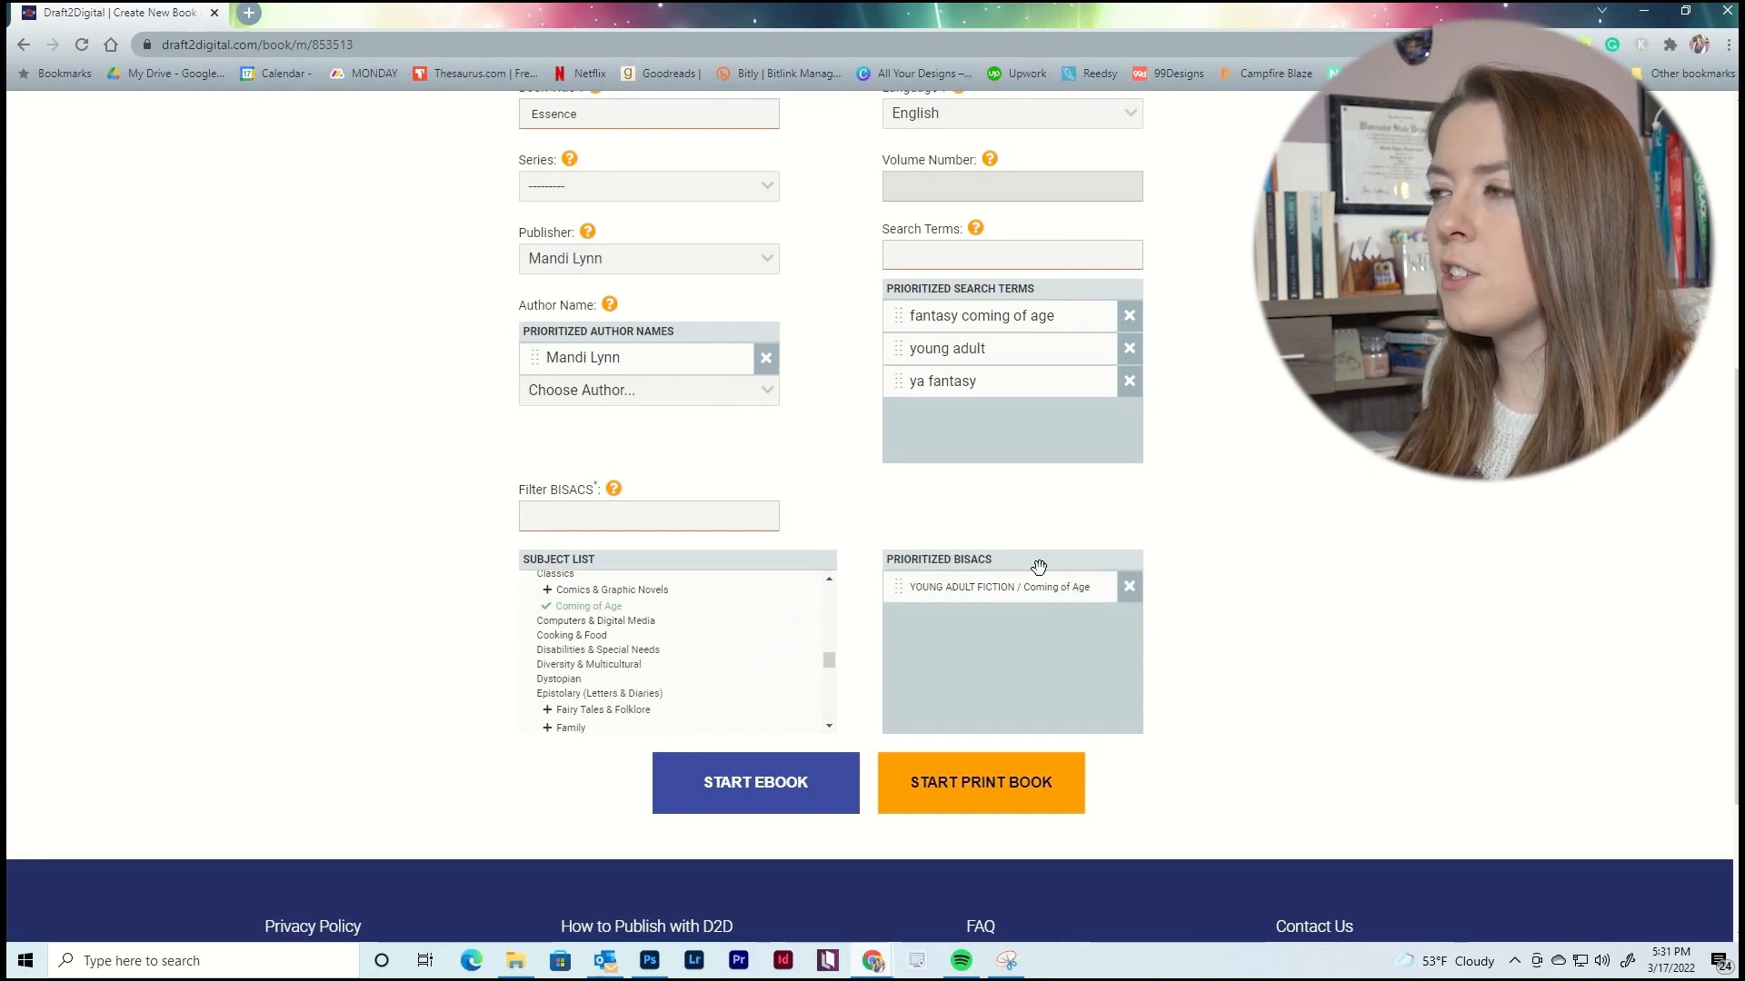
Add the Contemporary, Dark Fantasy and Wizards & Witches categories from the Fantasy group under Young Adult Fiction.
scroll(573, 636, down, 2)
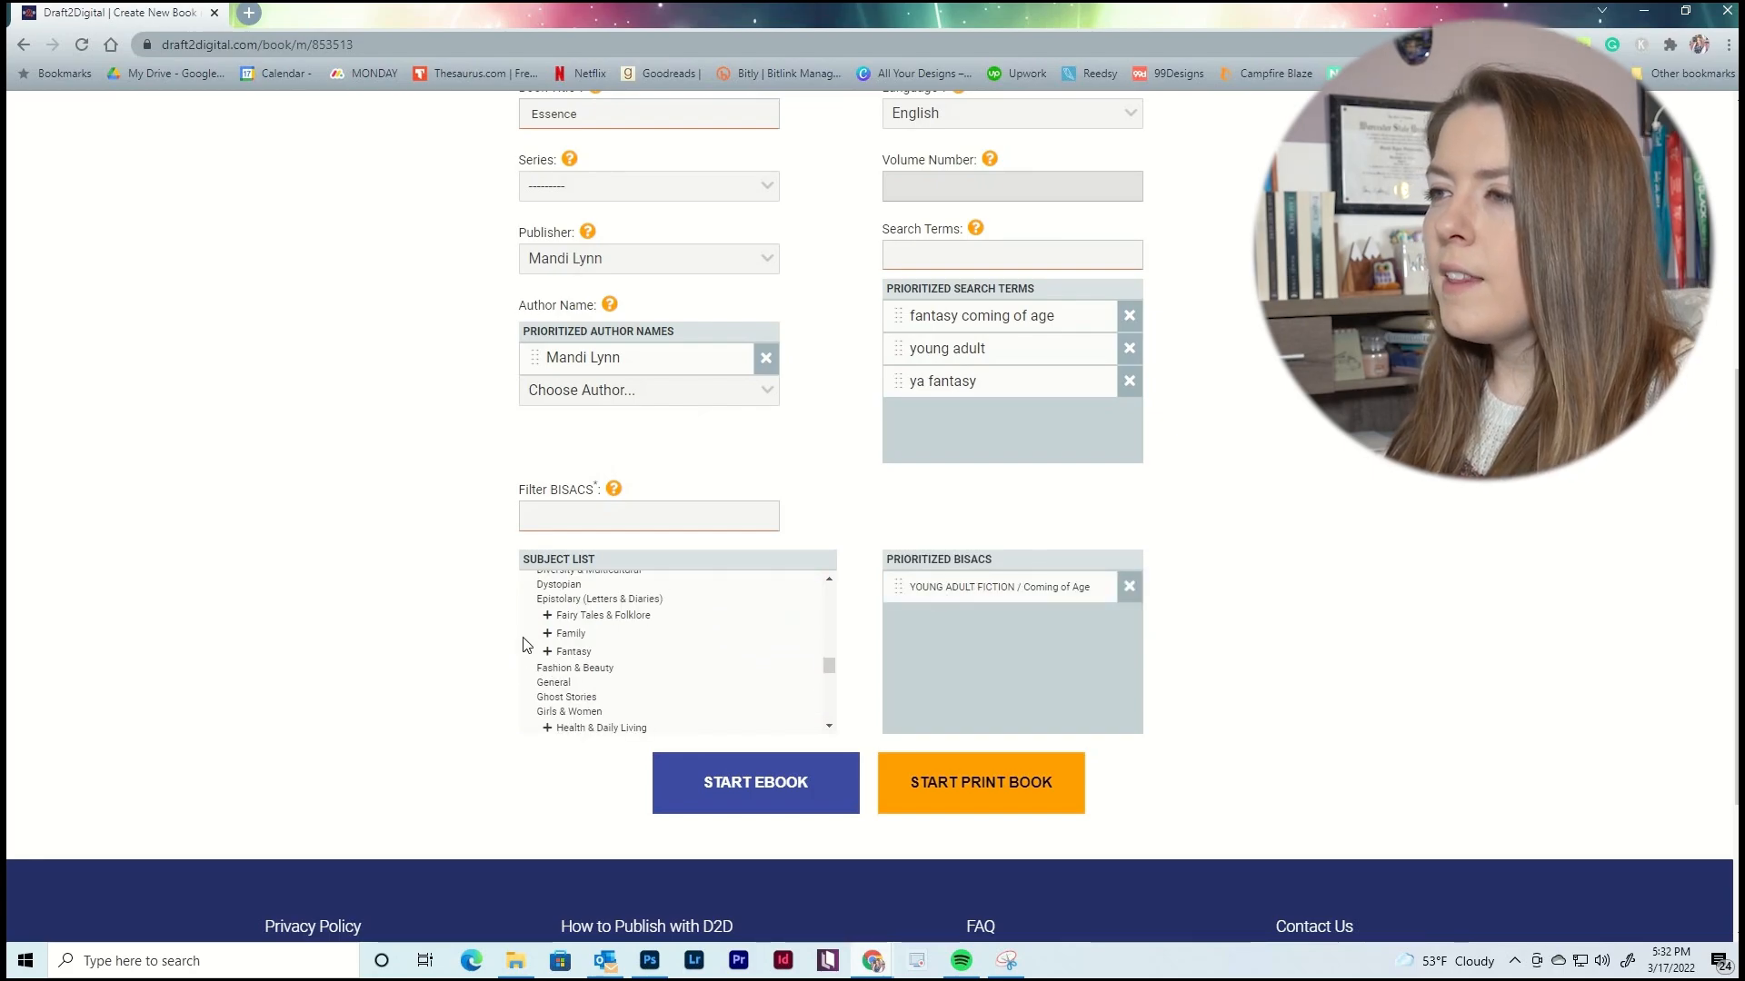
click(574, 653)
scroll(643, 651, down, 2)
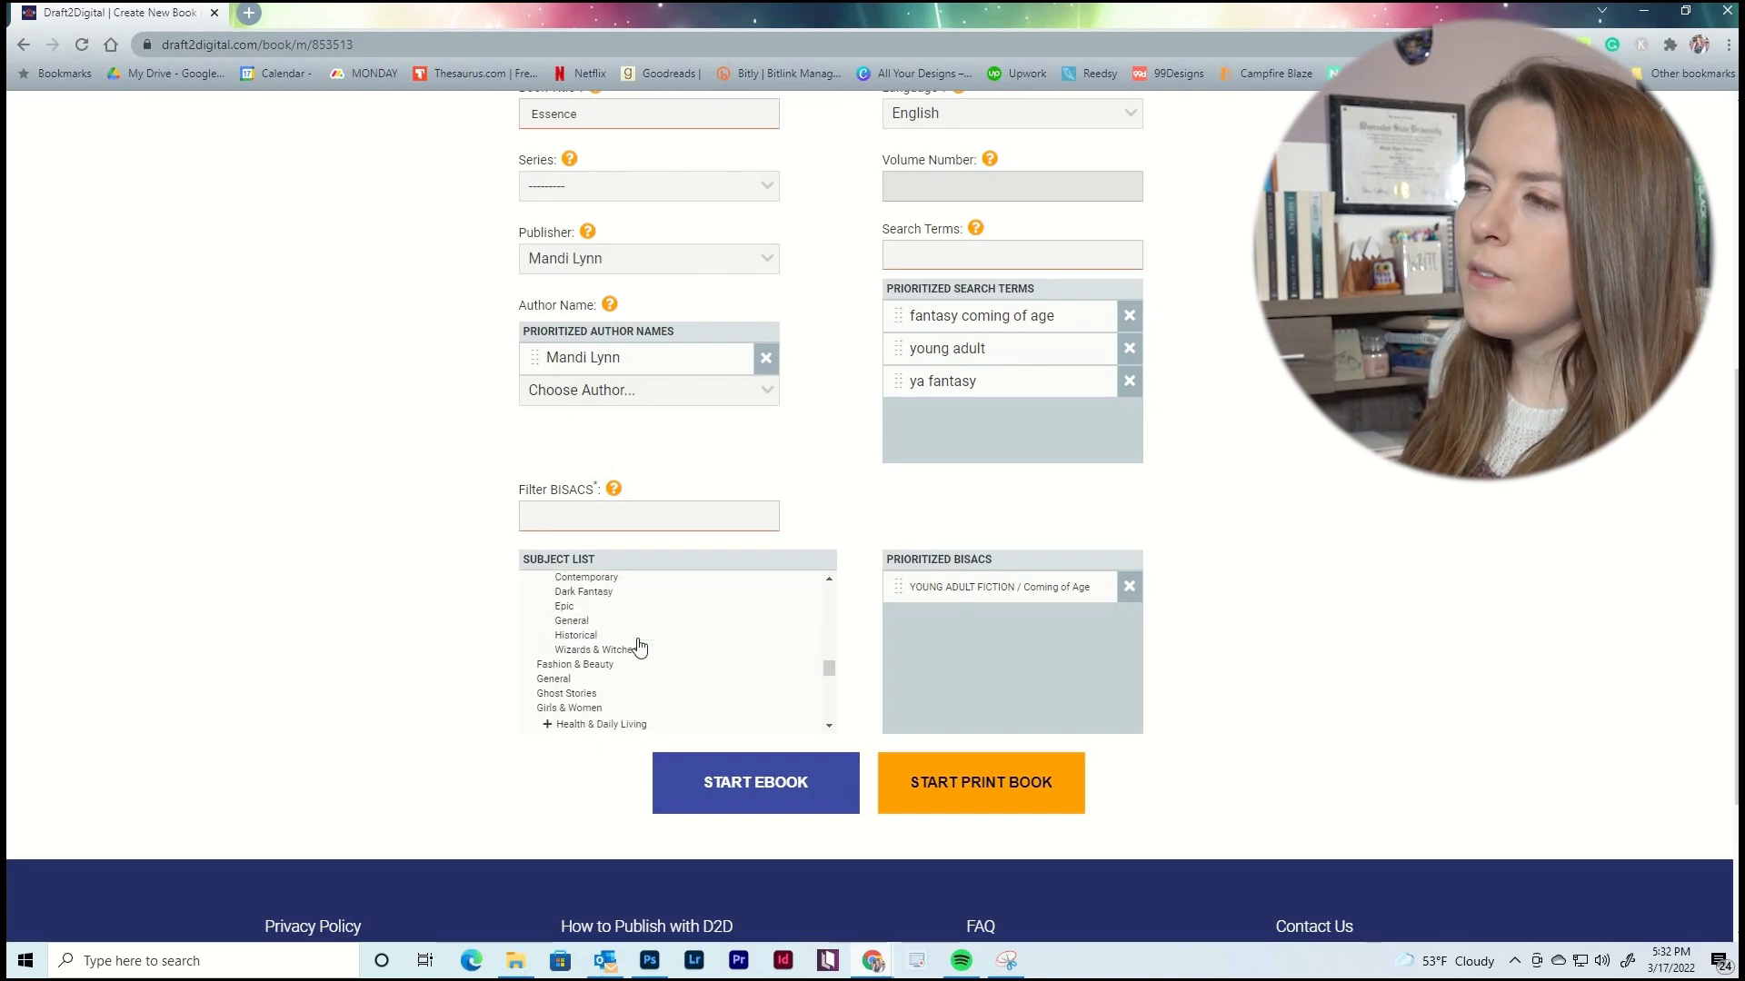
scroll(646, 674, up, 1)
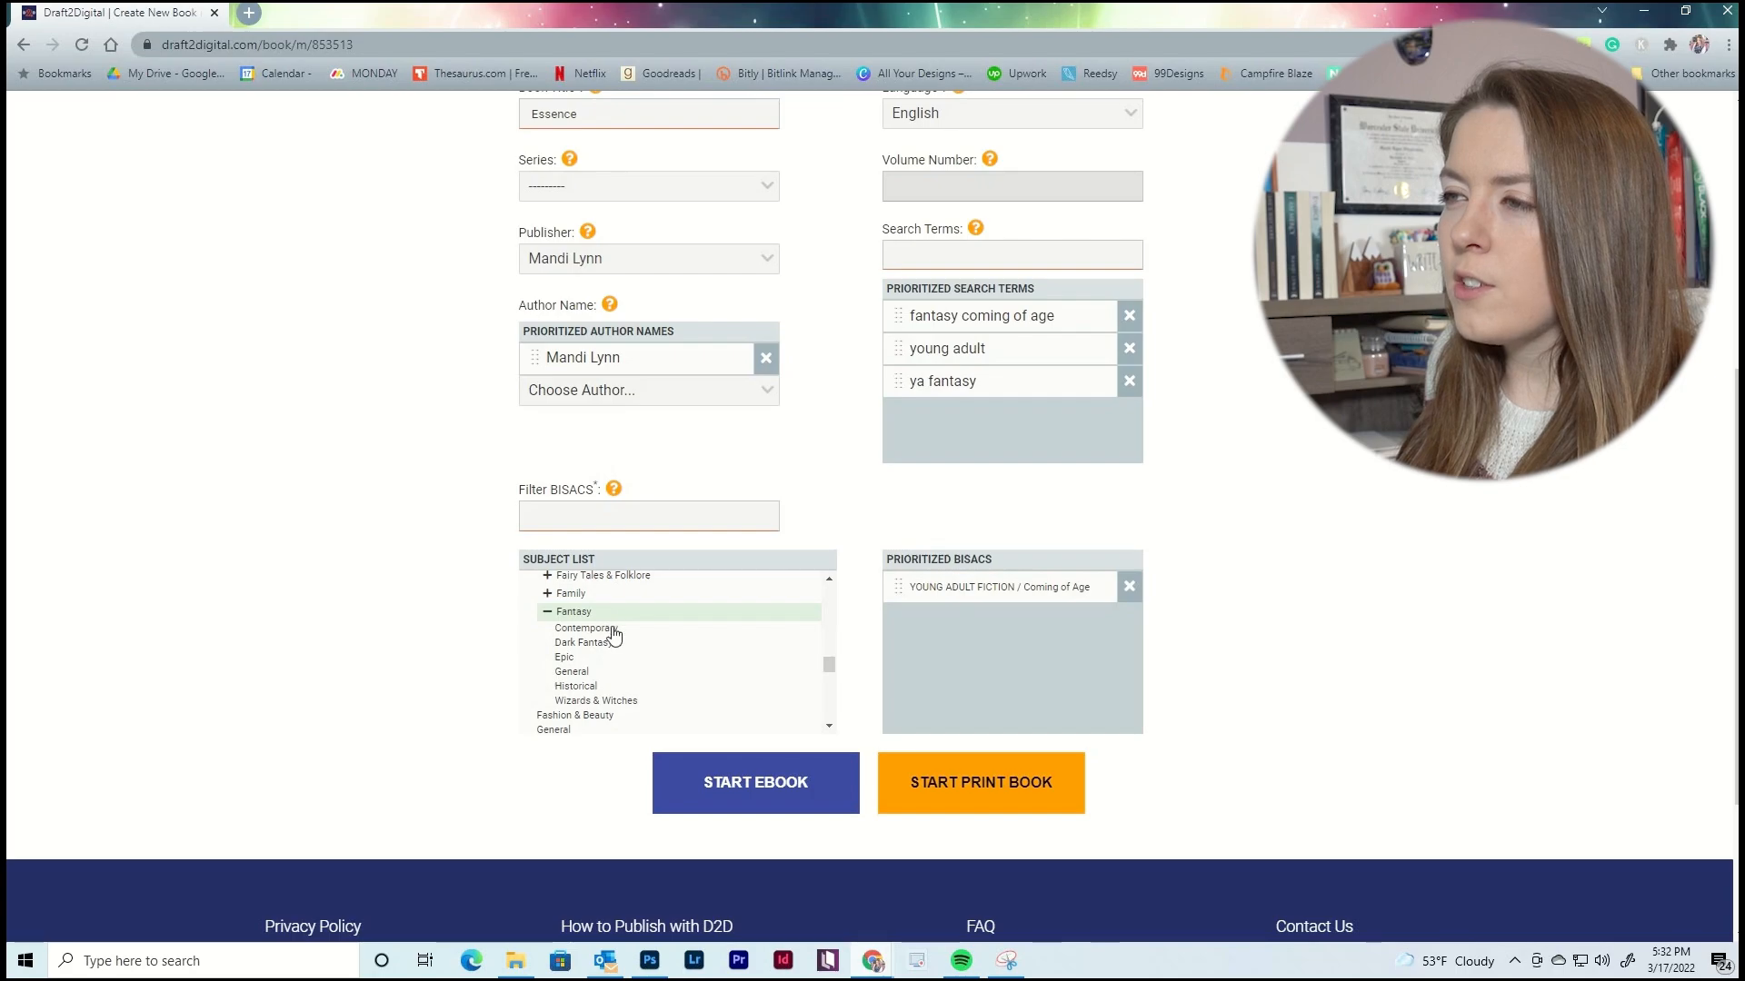
click(600, 629)
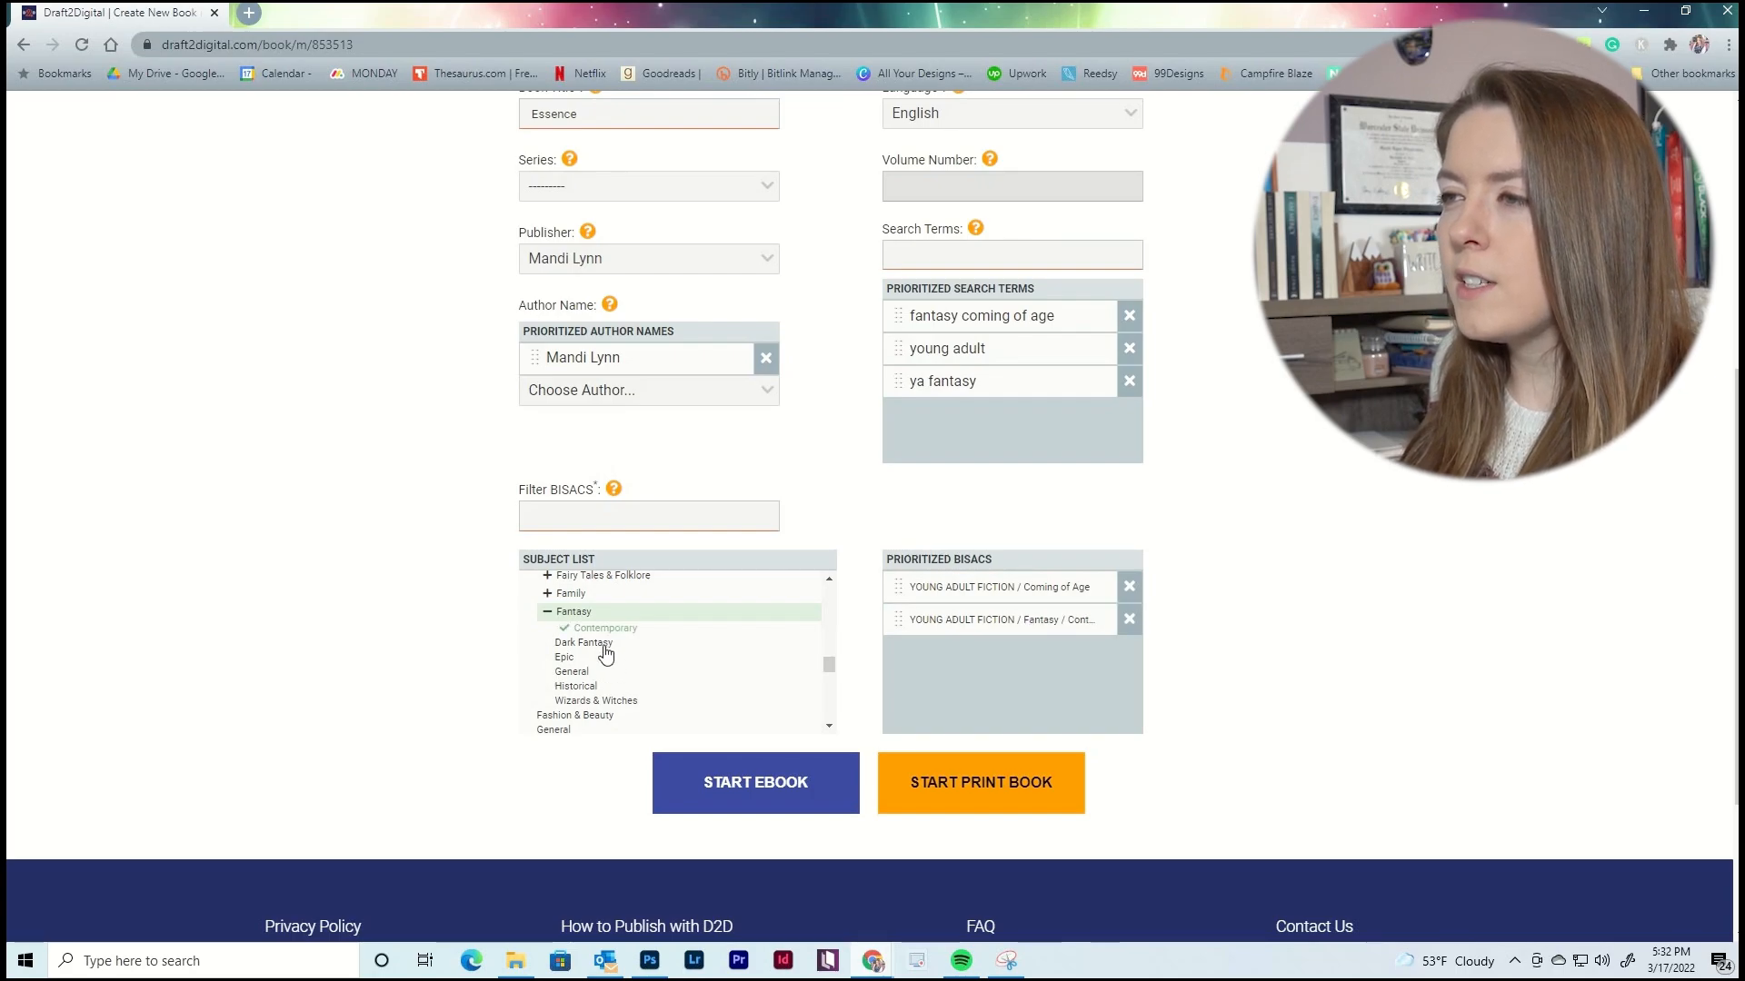
click(604, 647)
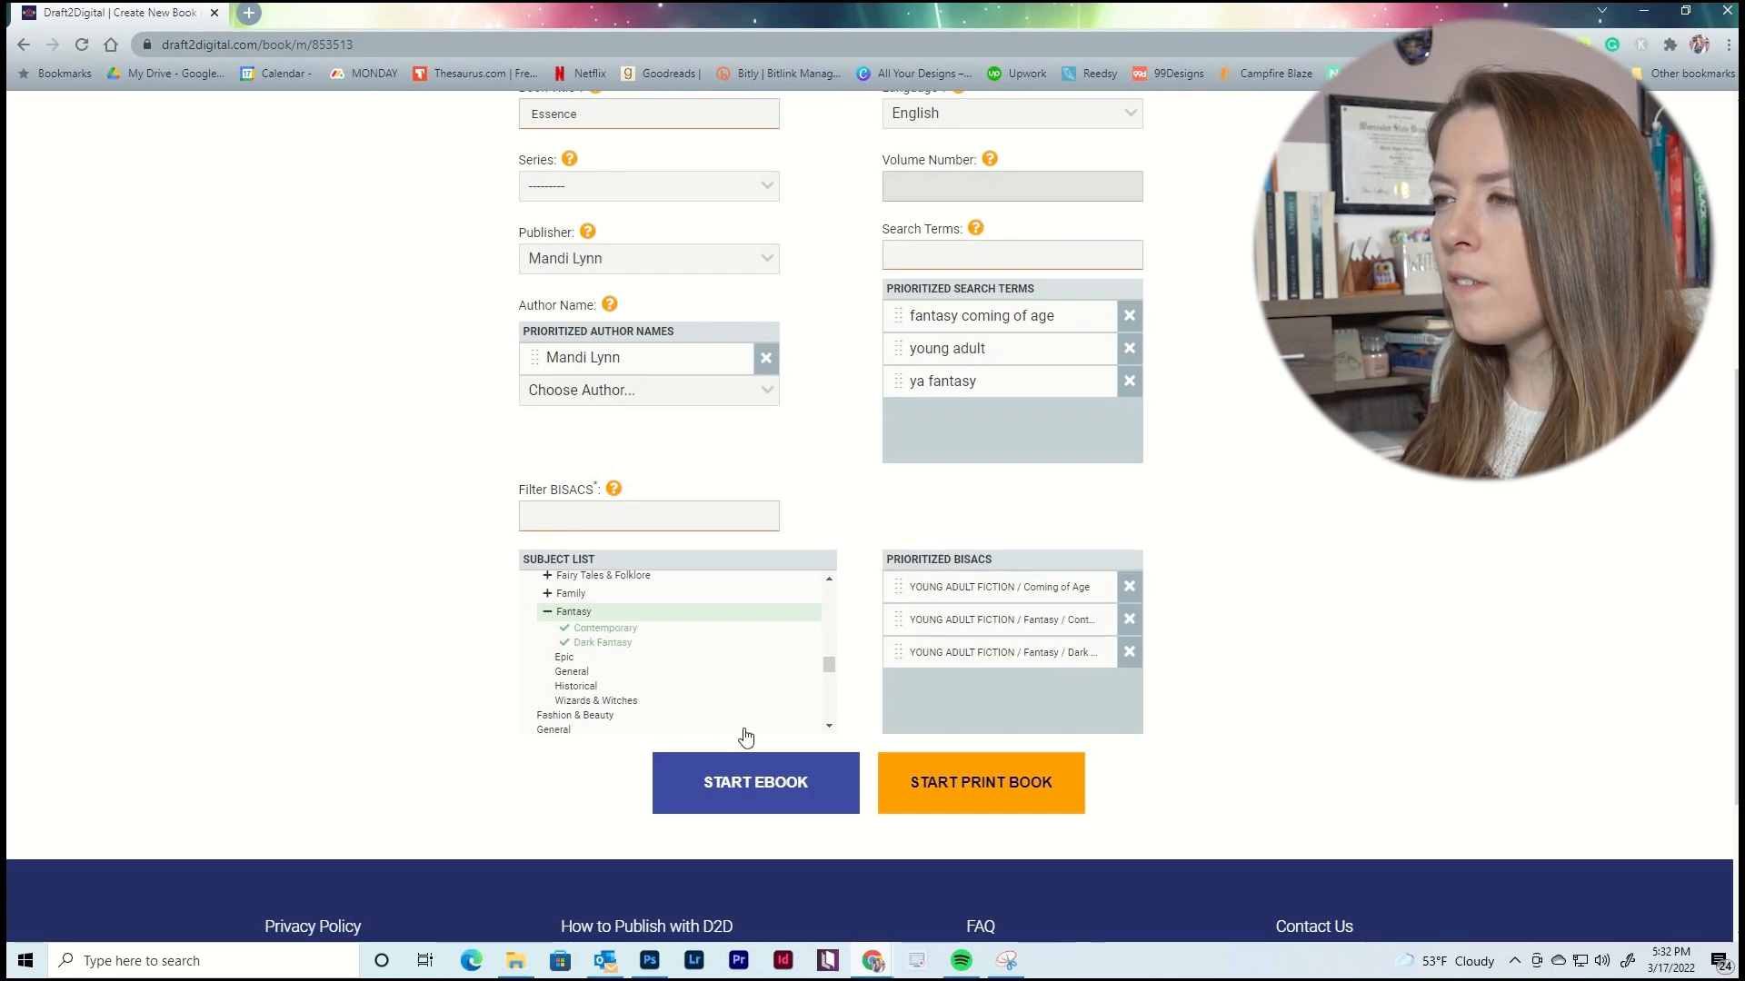
click(623, 704)
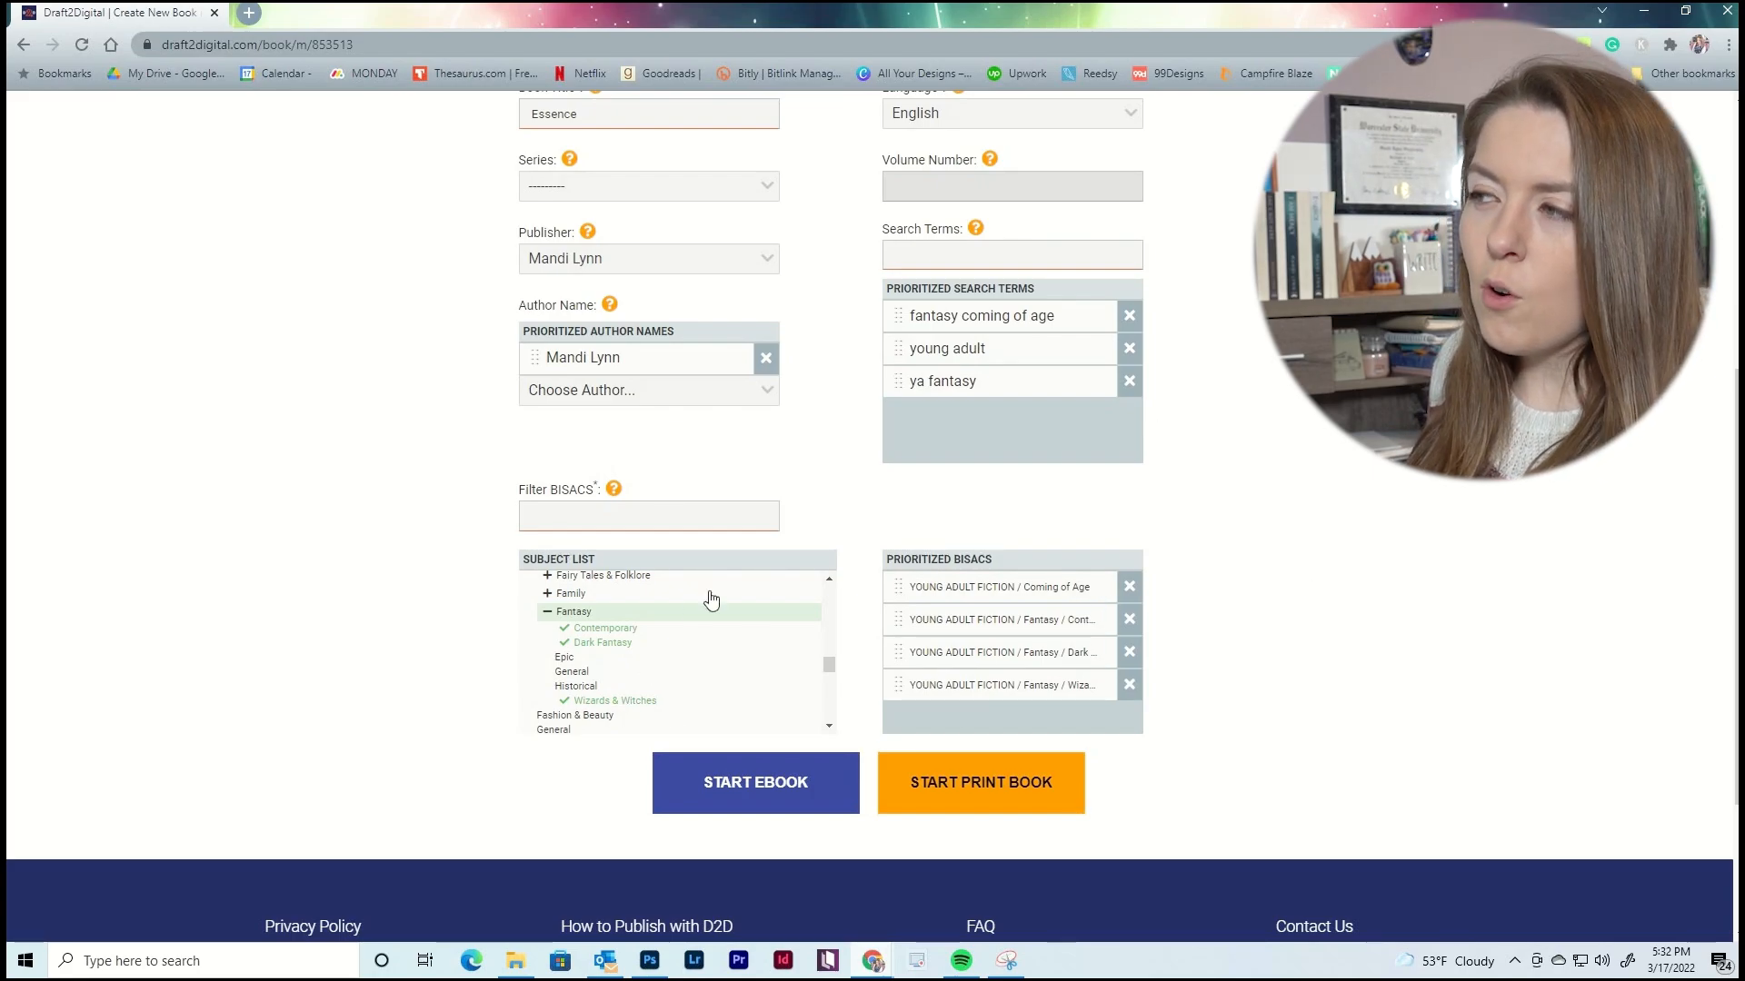
Remove Wizards & Witches and Dark Fantasy from the prioritized BISACs and place Fantasy / Contemporary above Coming of Age.
click(1129, 686)
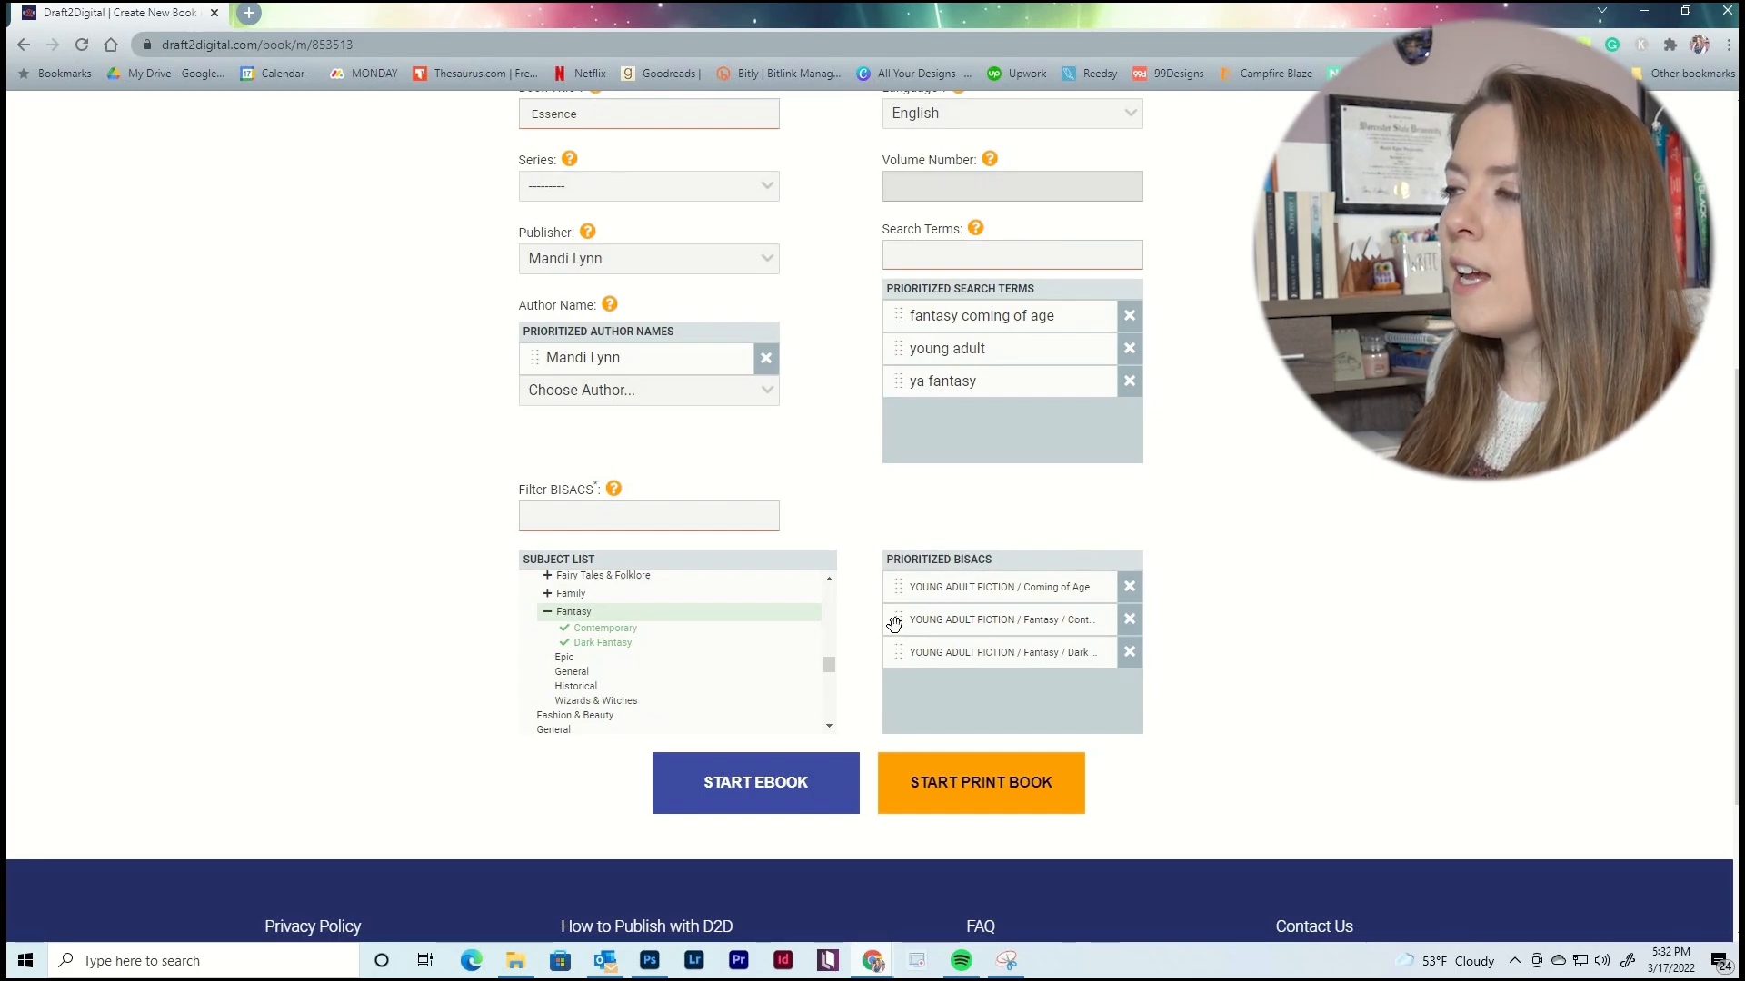
drag(896, 607, 965, 625)
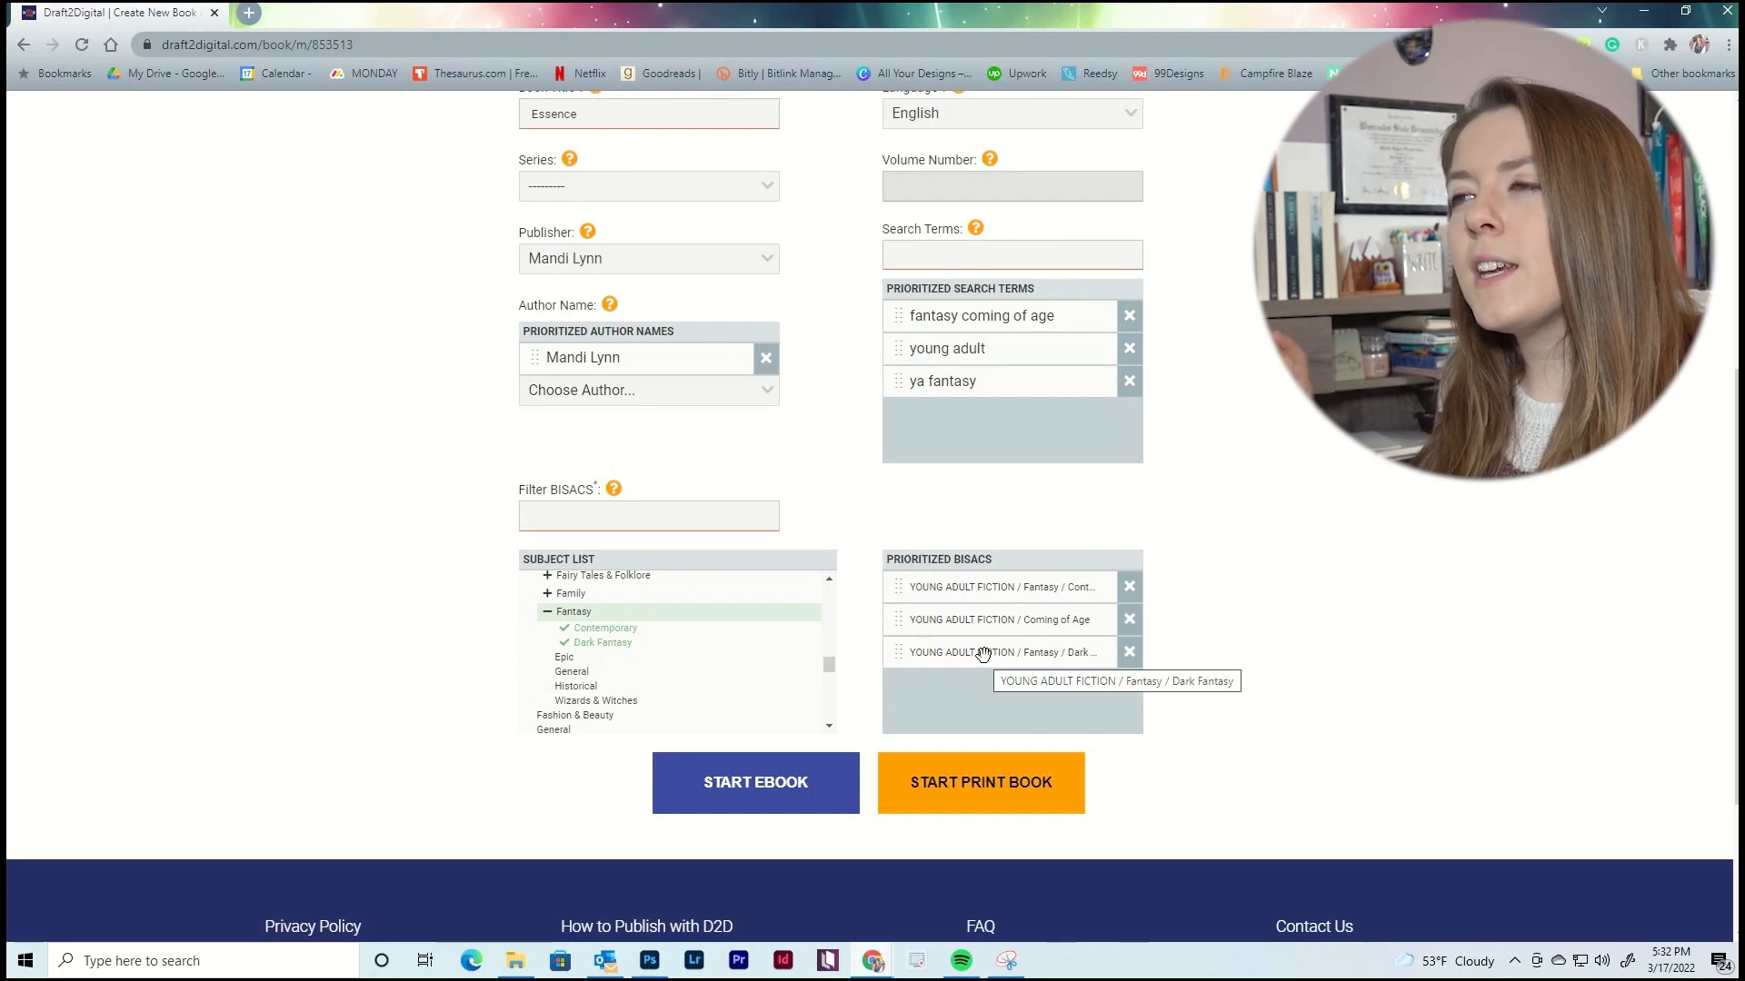
click(1131, 651)
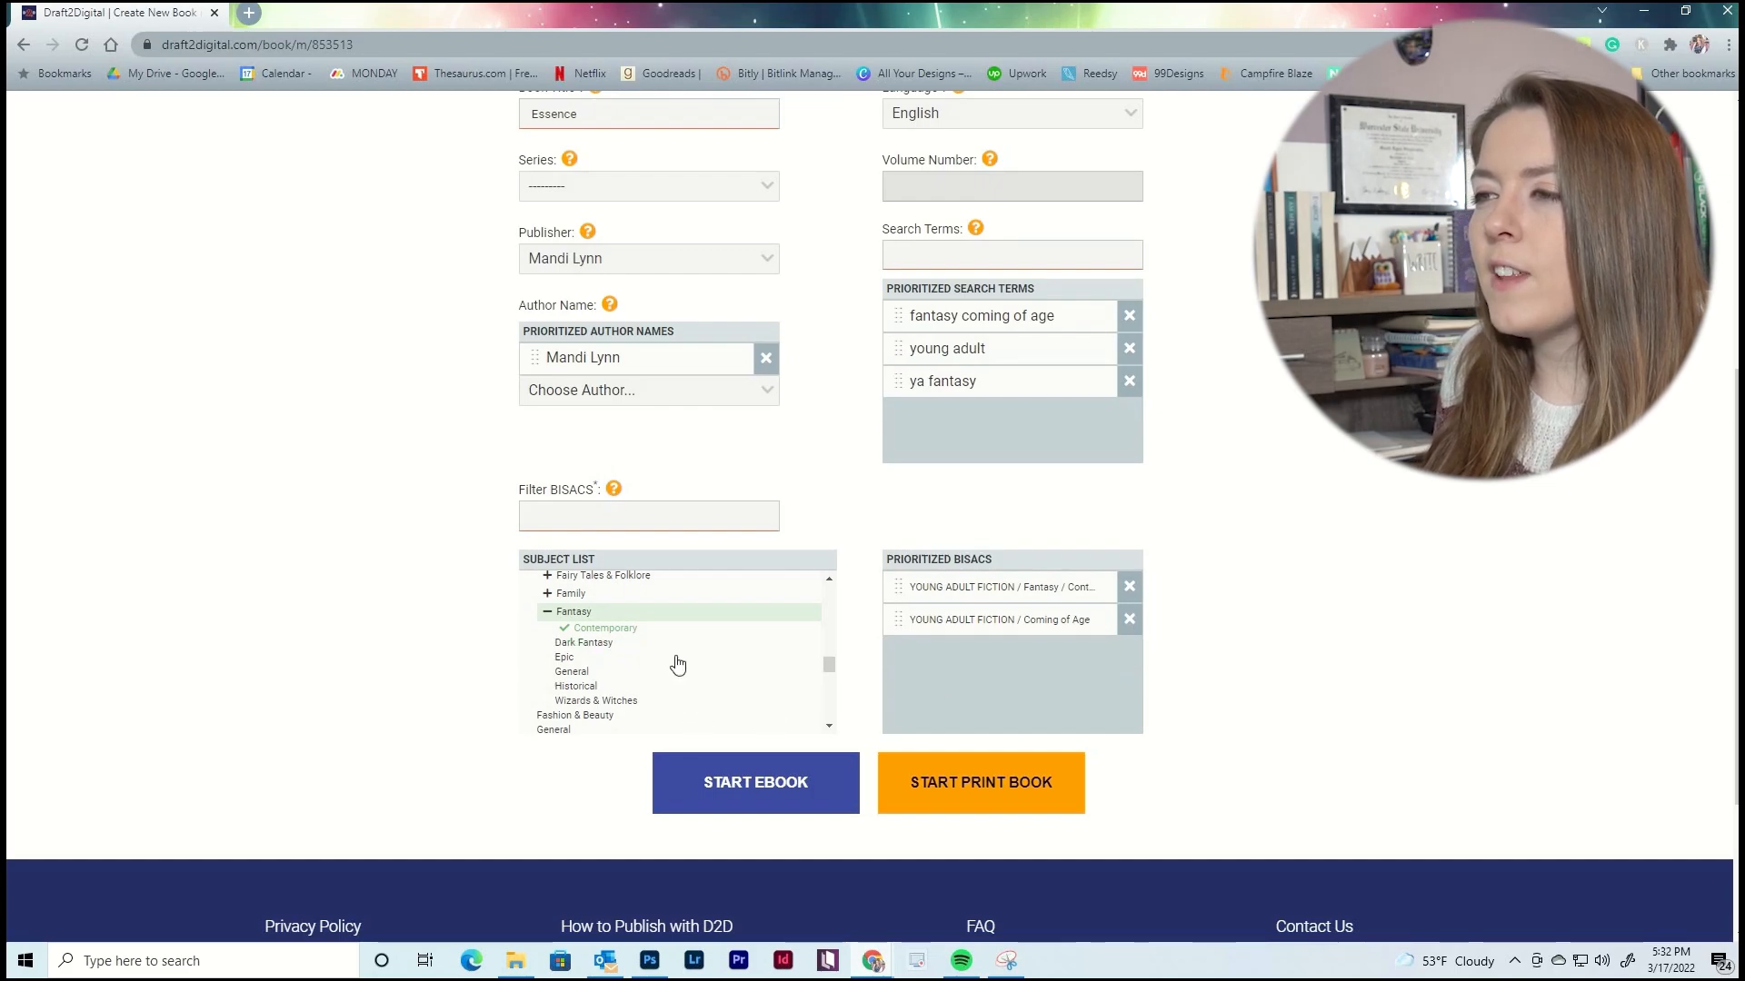
Start the ebook version of the project and look over its Ebook Details form.
scroll(677, 665, down, 1)
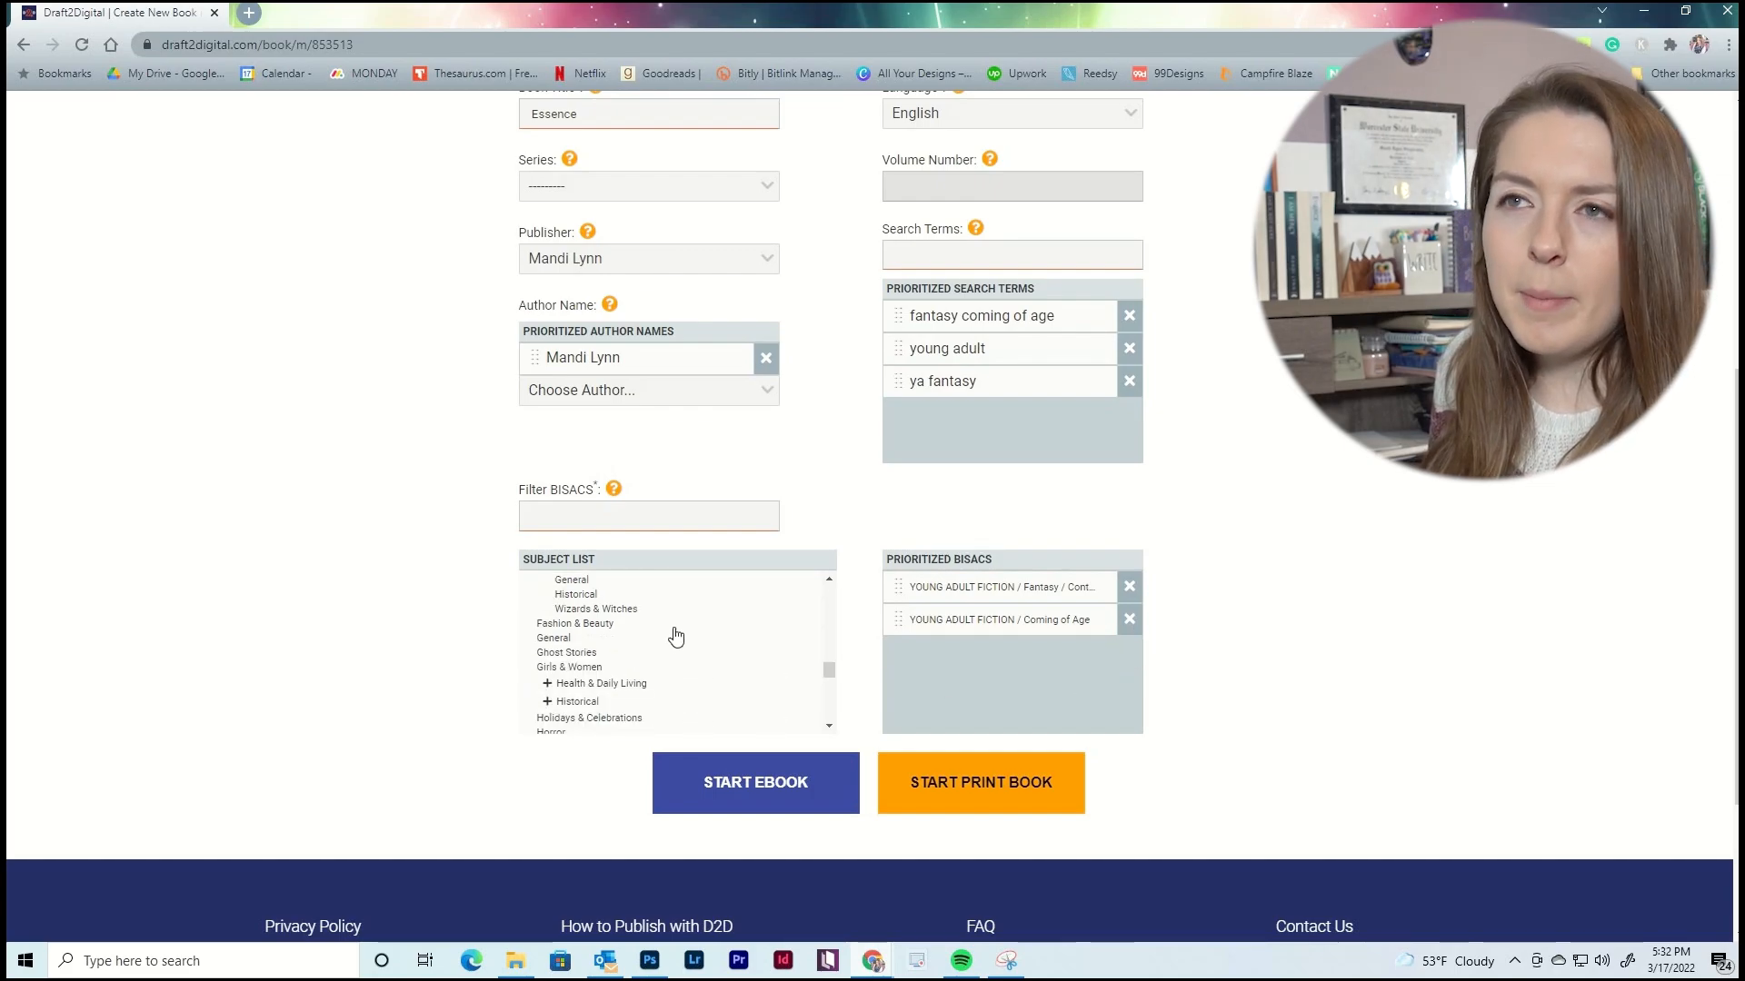
scroll(677, 647, down, 1)
scroll(767, 651, up, 3)
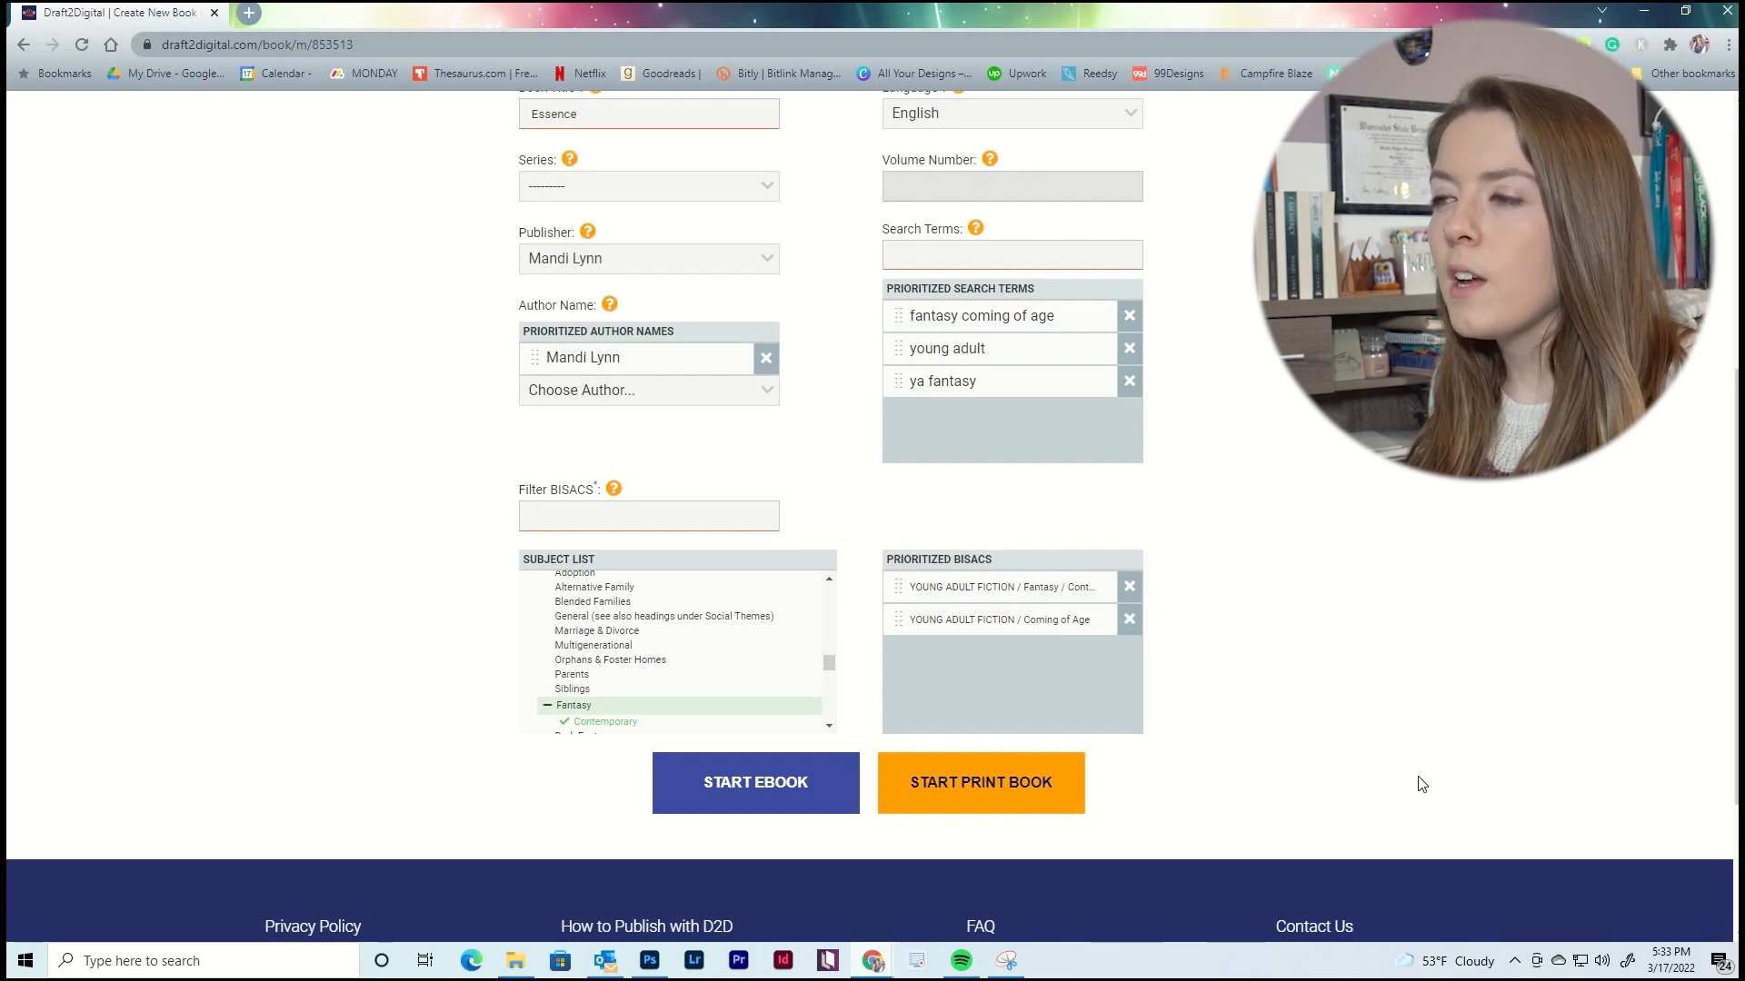
click(751, 781)
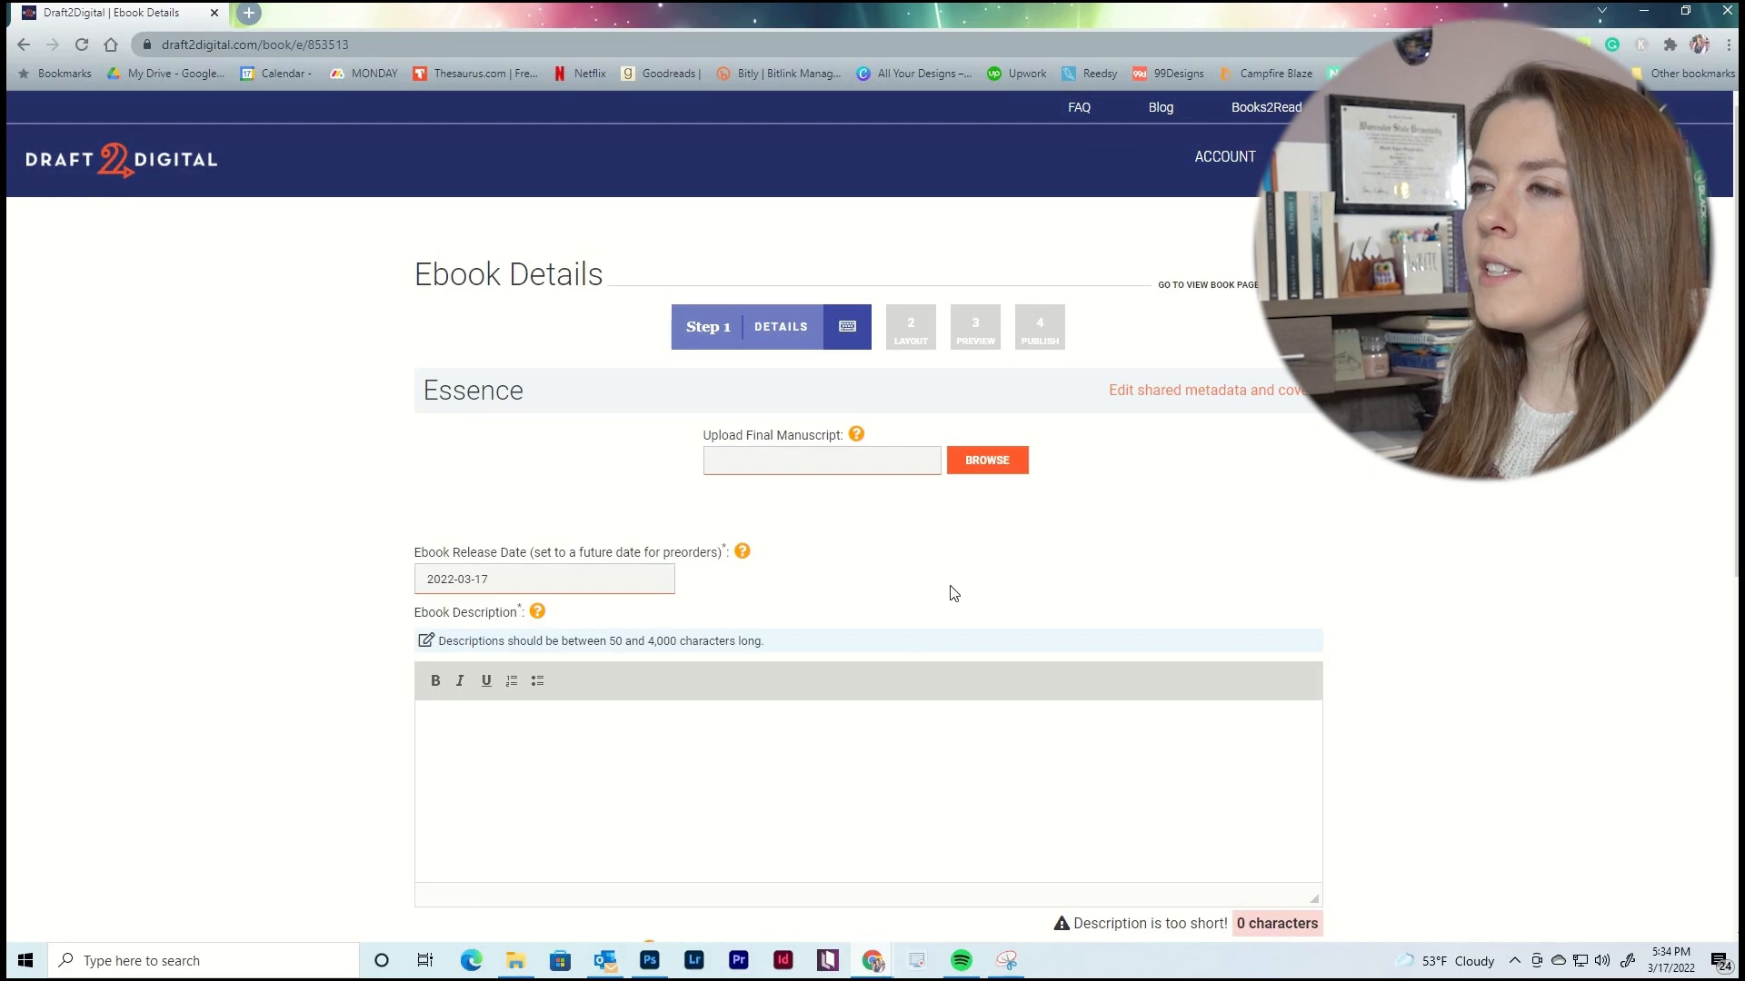
scroll(946, 592, down, 4)
scroll(938, 597, up, 3)
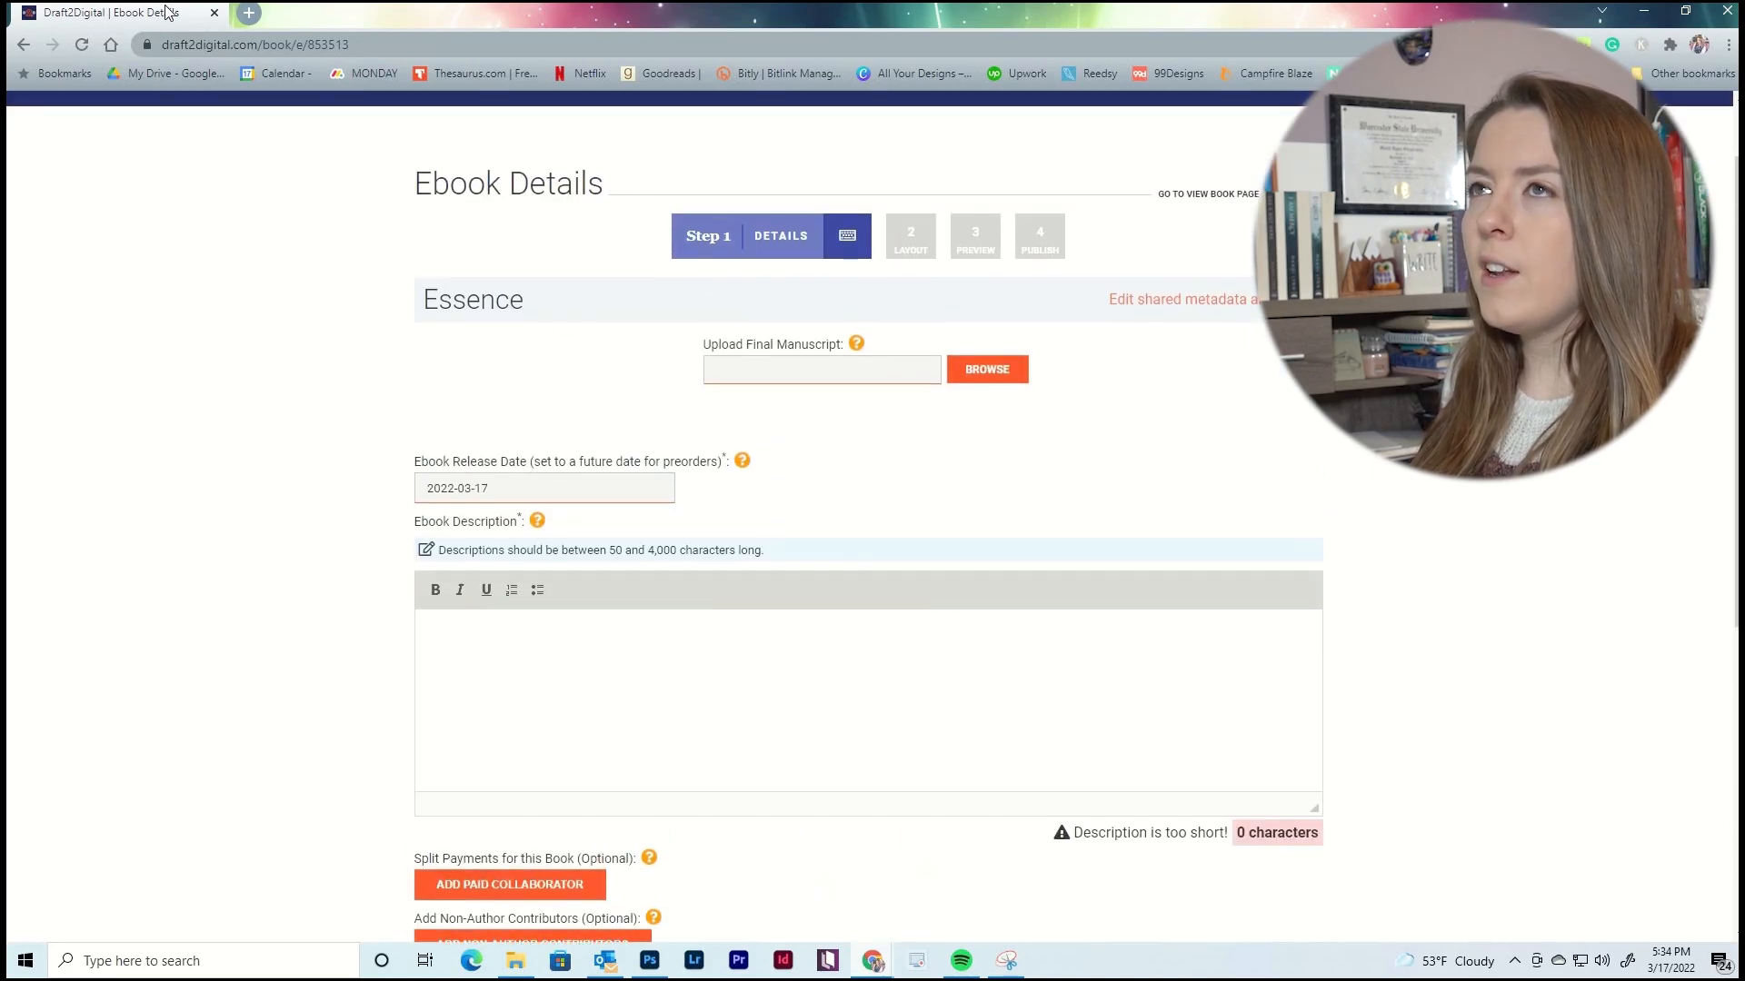
Check the chapter headings of the essence-draft2digital manuscript in Word through to Acknowledgments, and close the document and its folder.
mouse_move(856, 345)
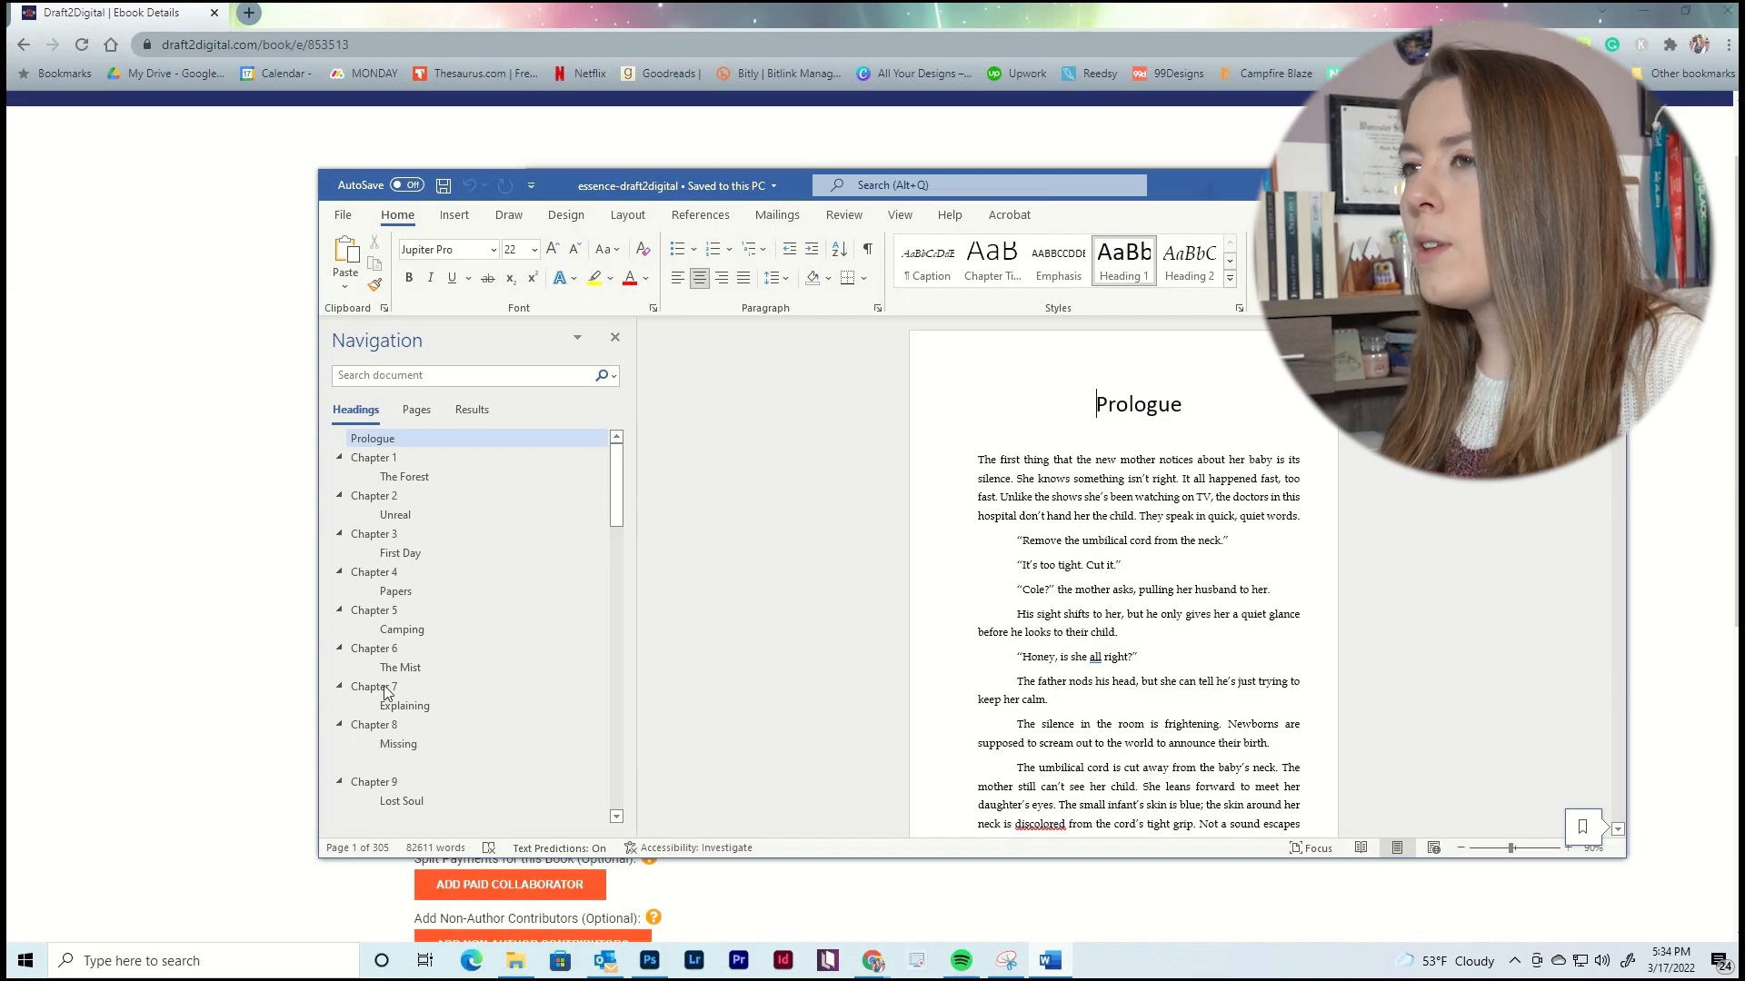
click(404, 460)
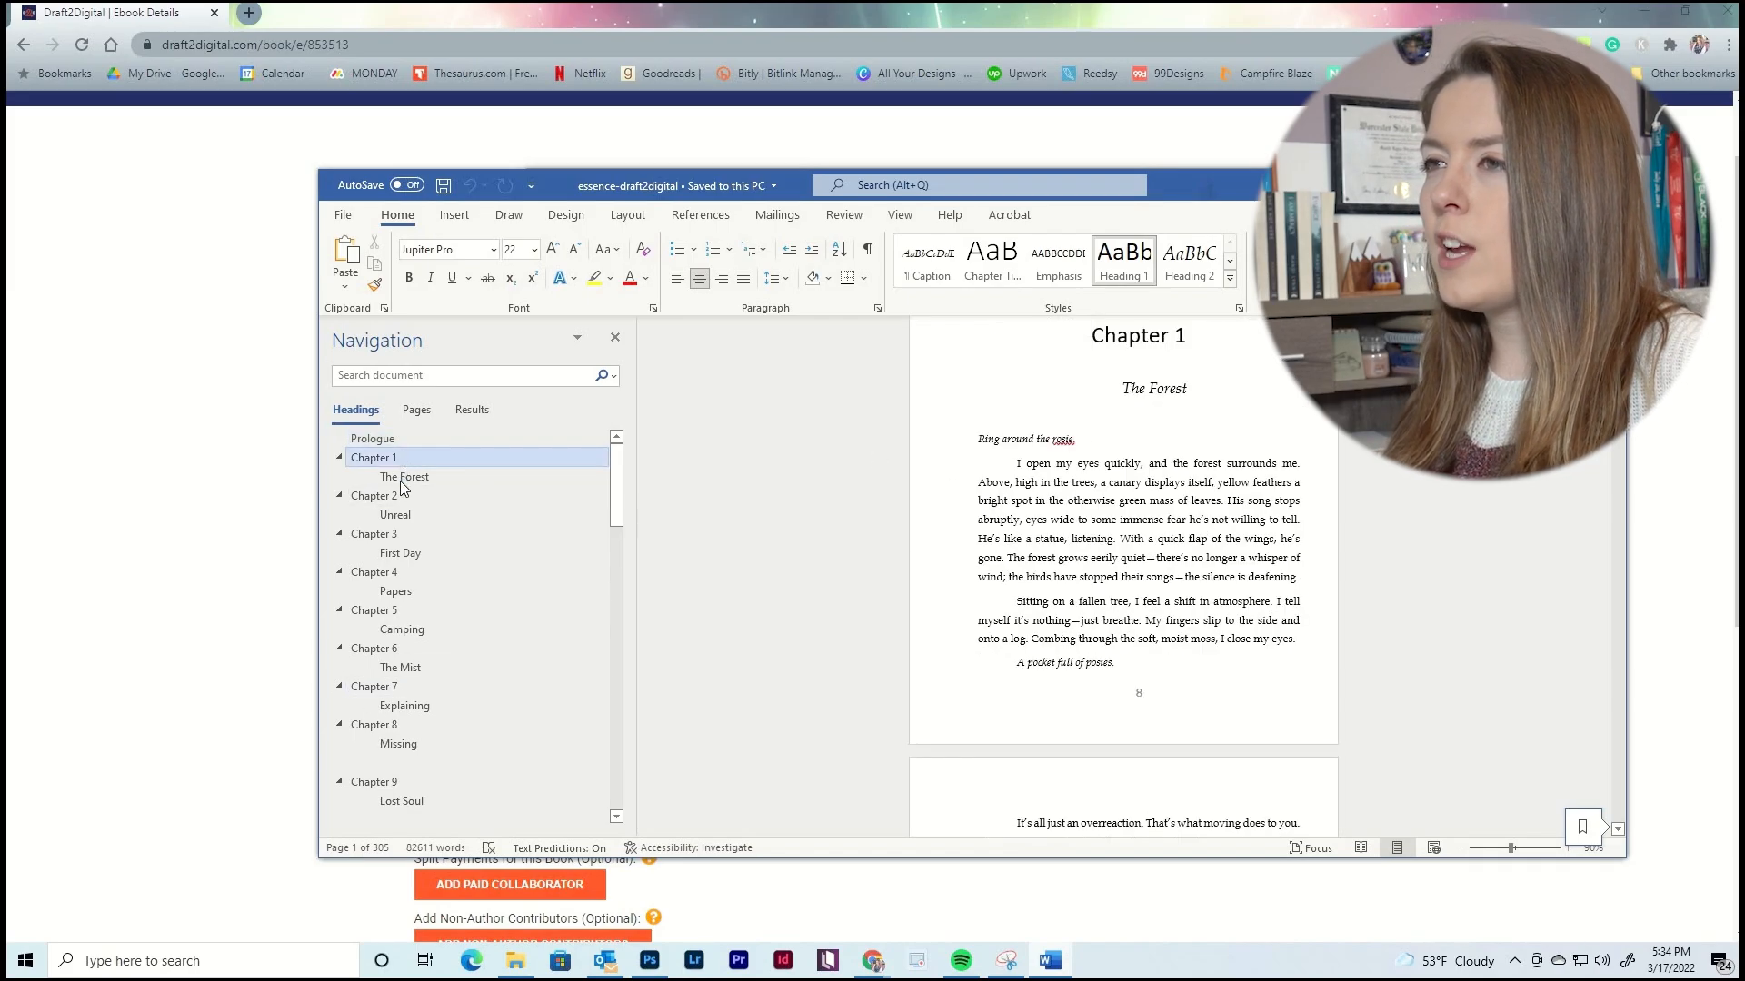
click(412, 509)
click(422, 533)
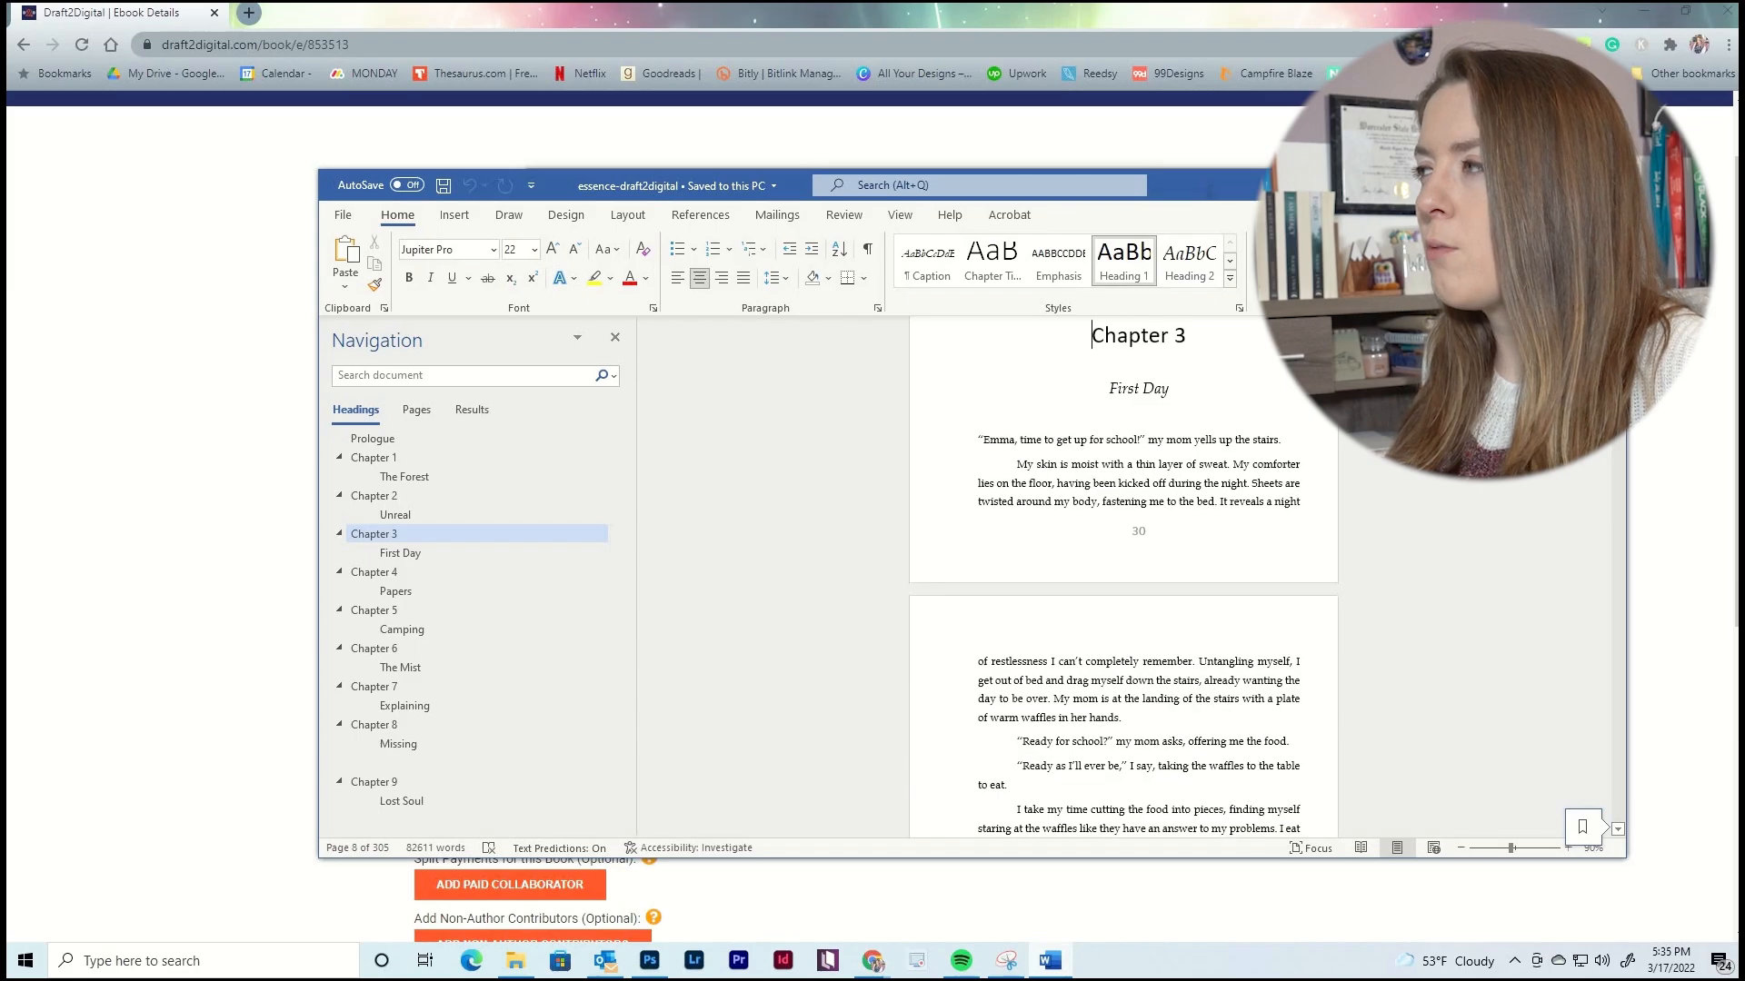
scroll(400, 619, down, 12)
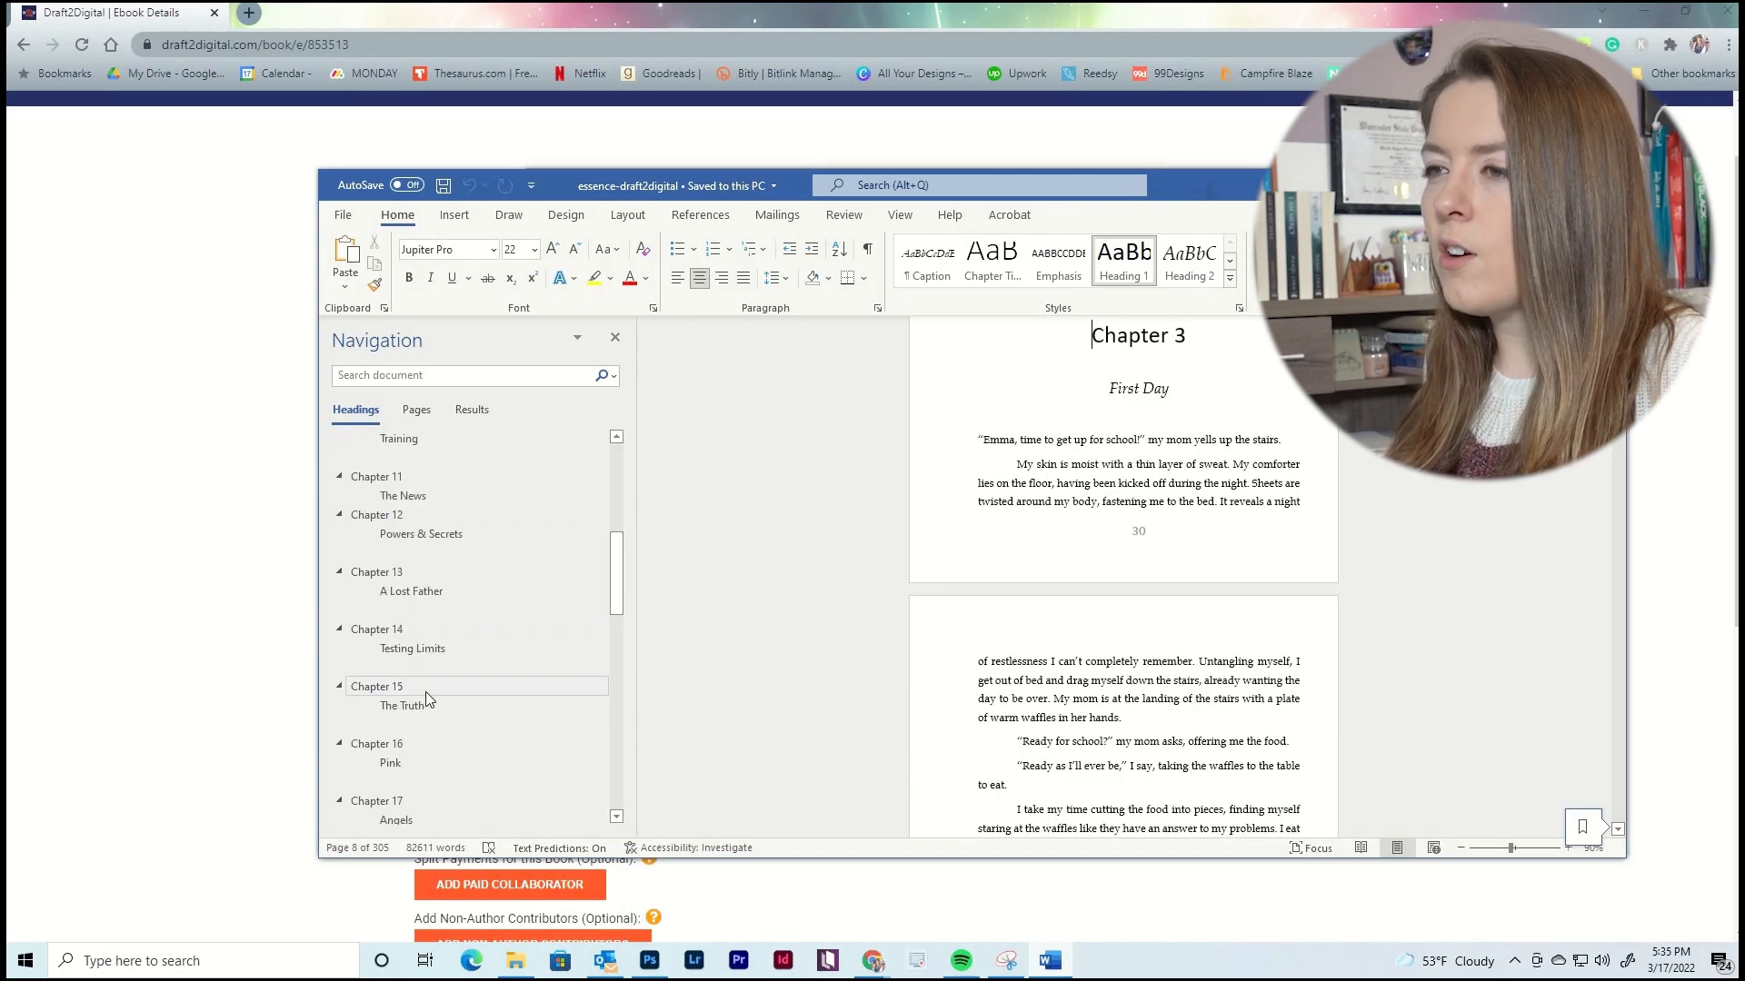
scroll(427, 721, down, 12)
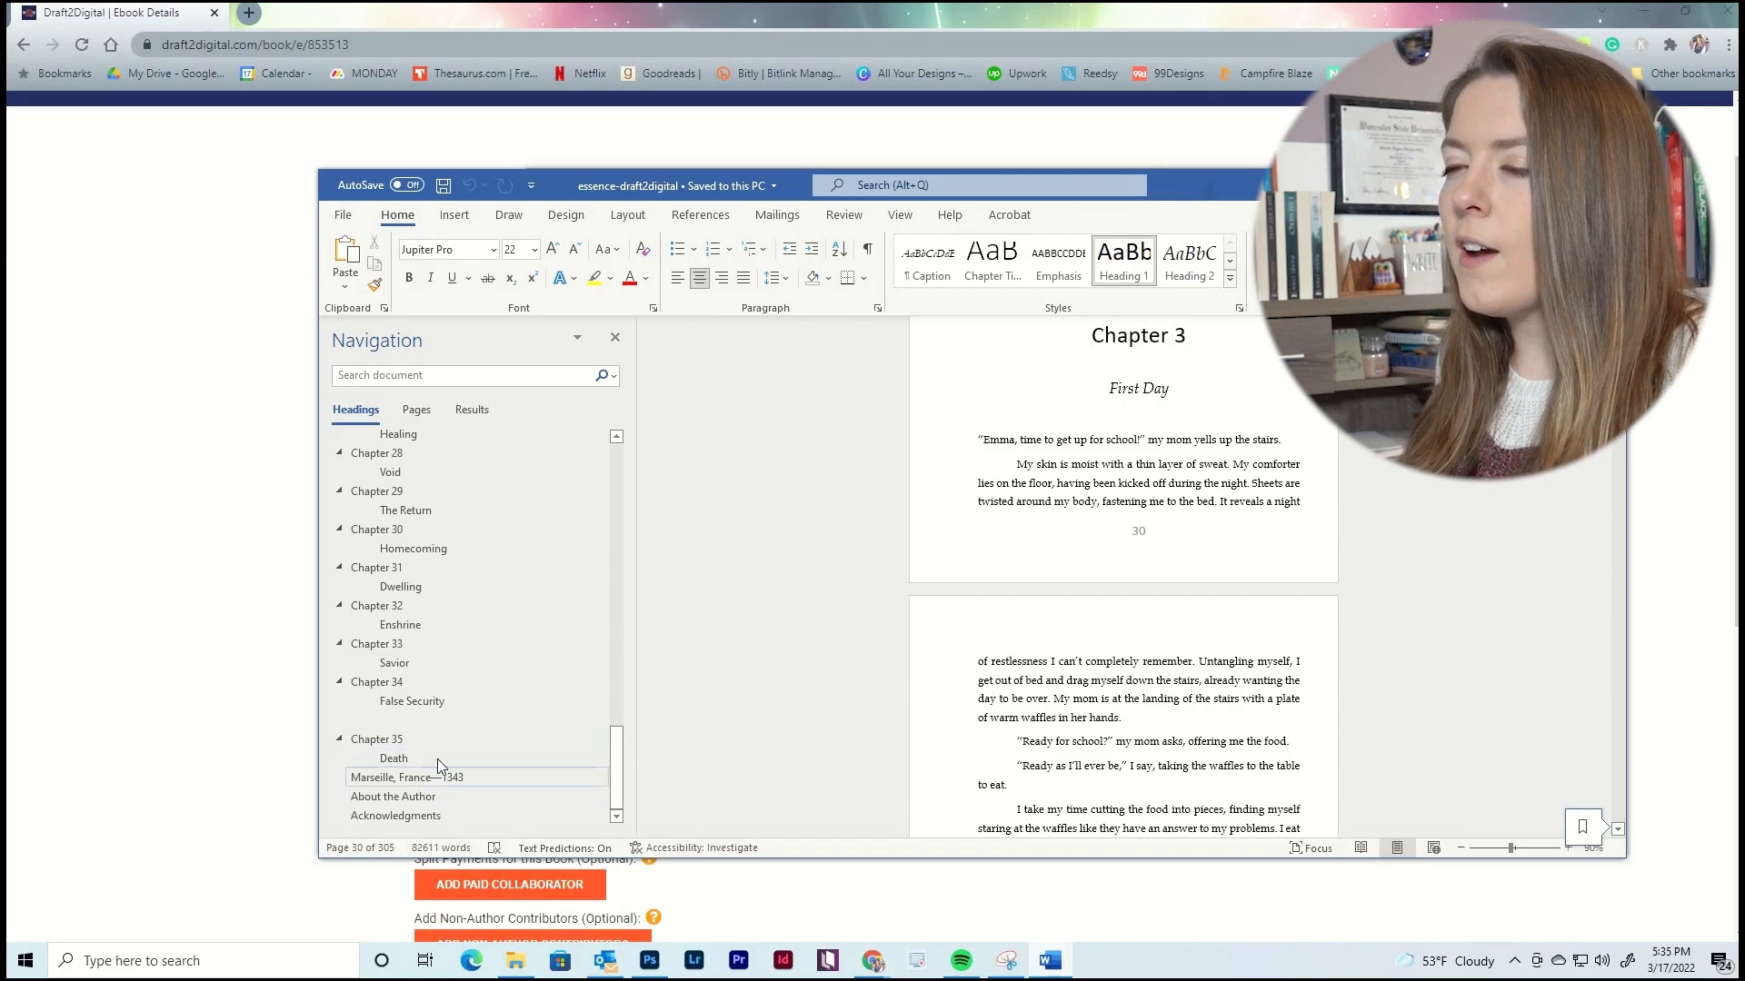
click(431, 774)
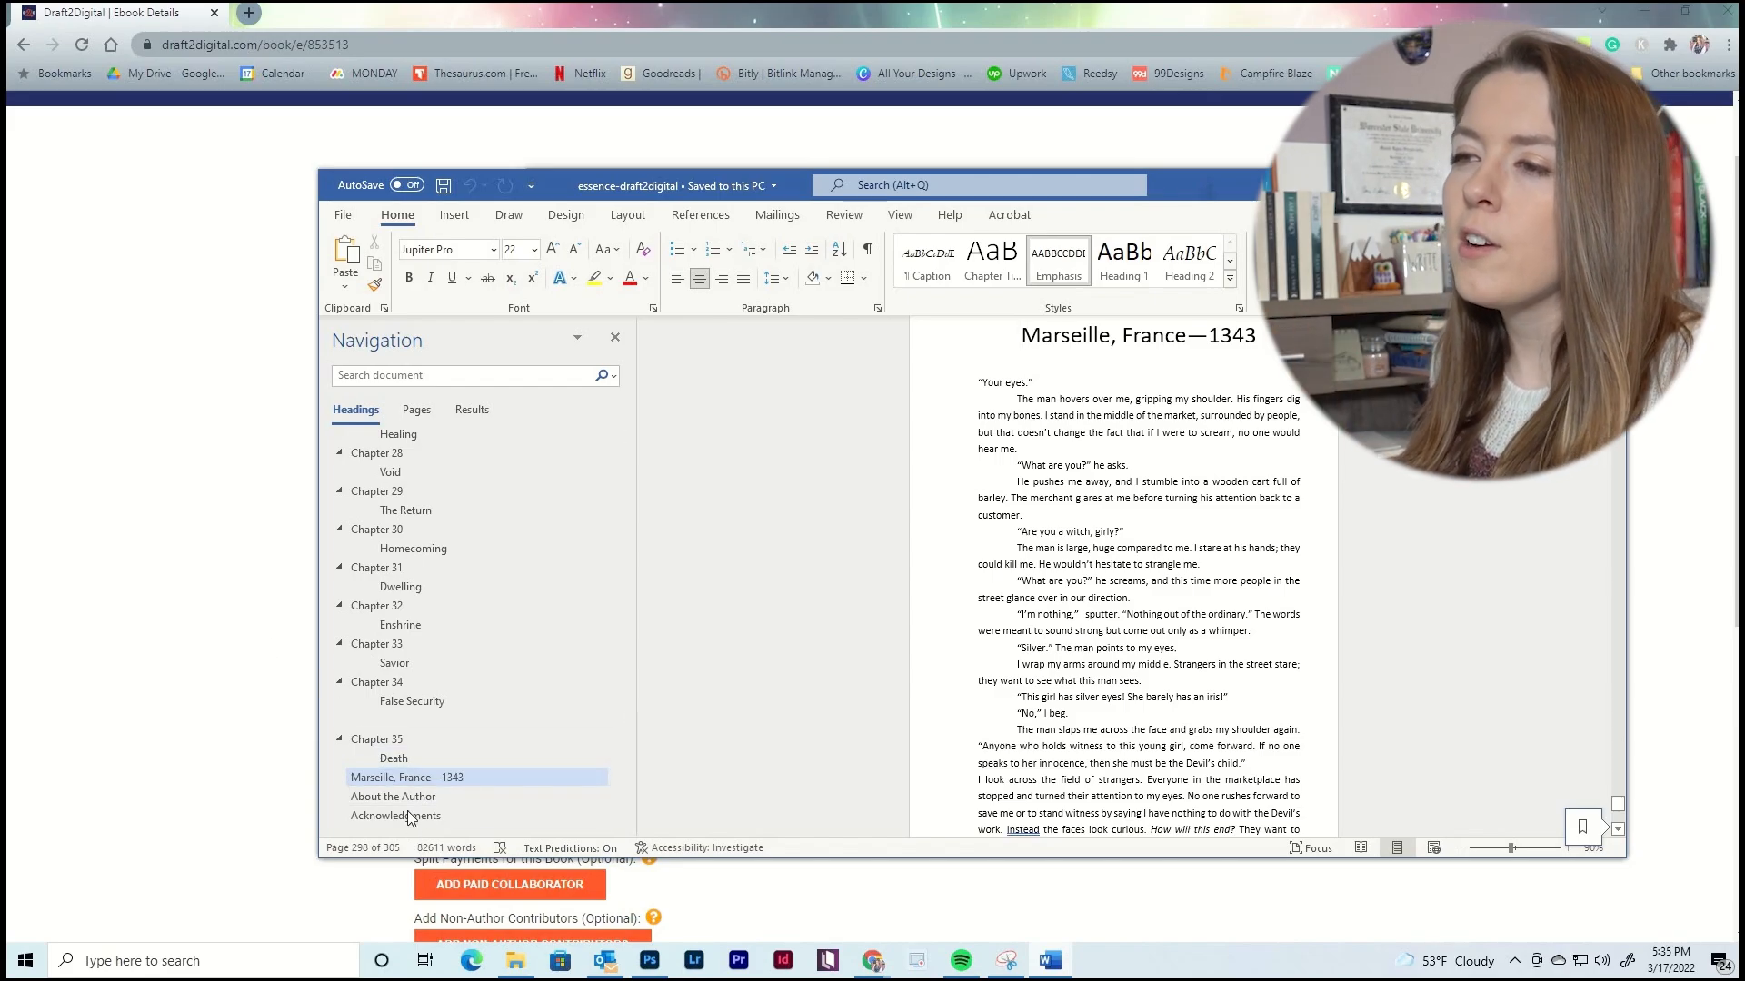
click(442, 804)
click(468, 817)
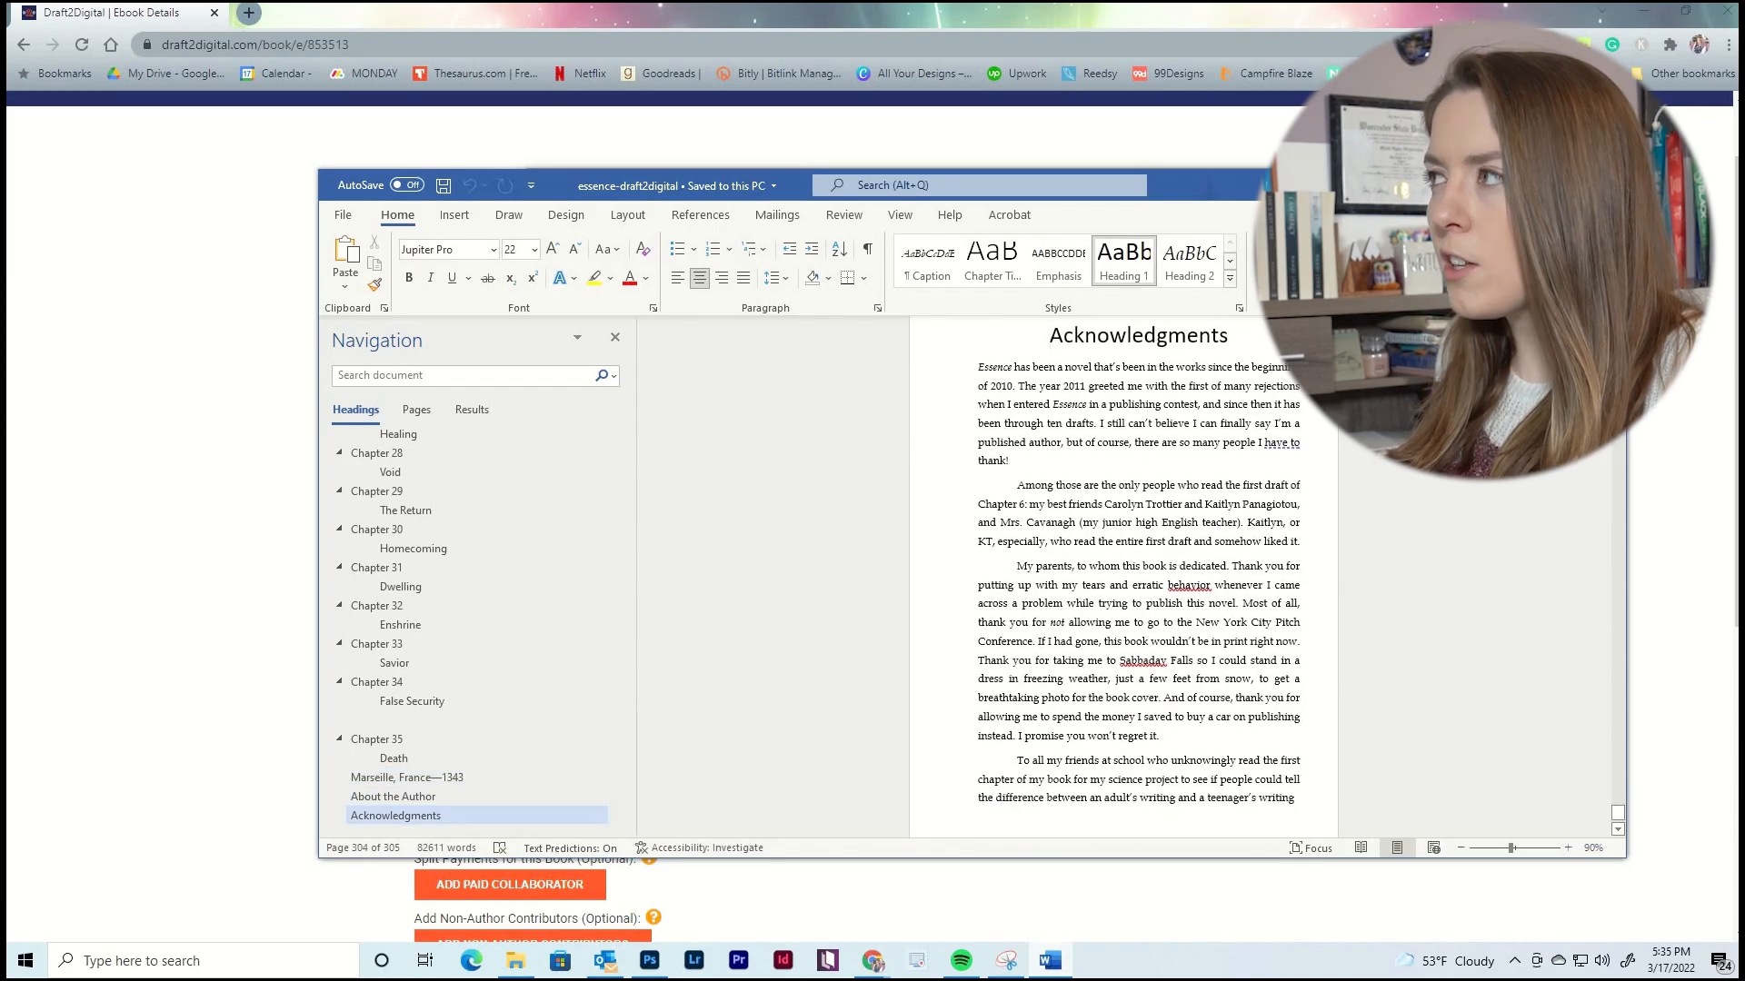
click(1605, 186)
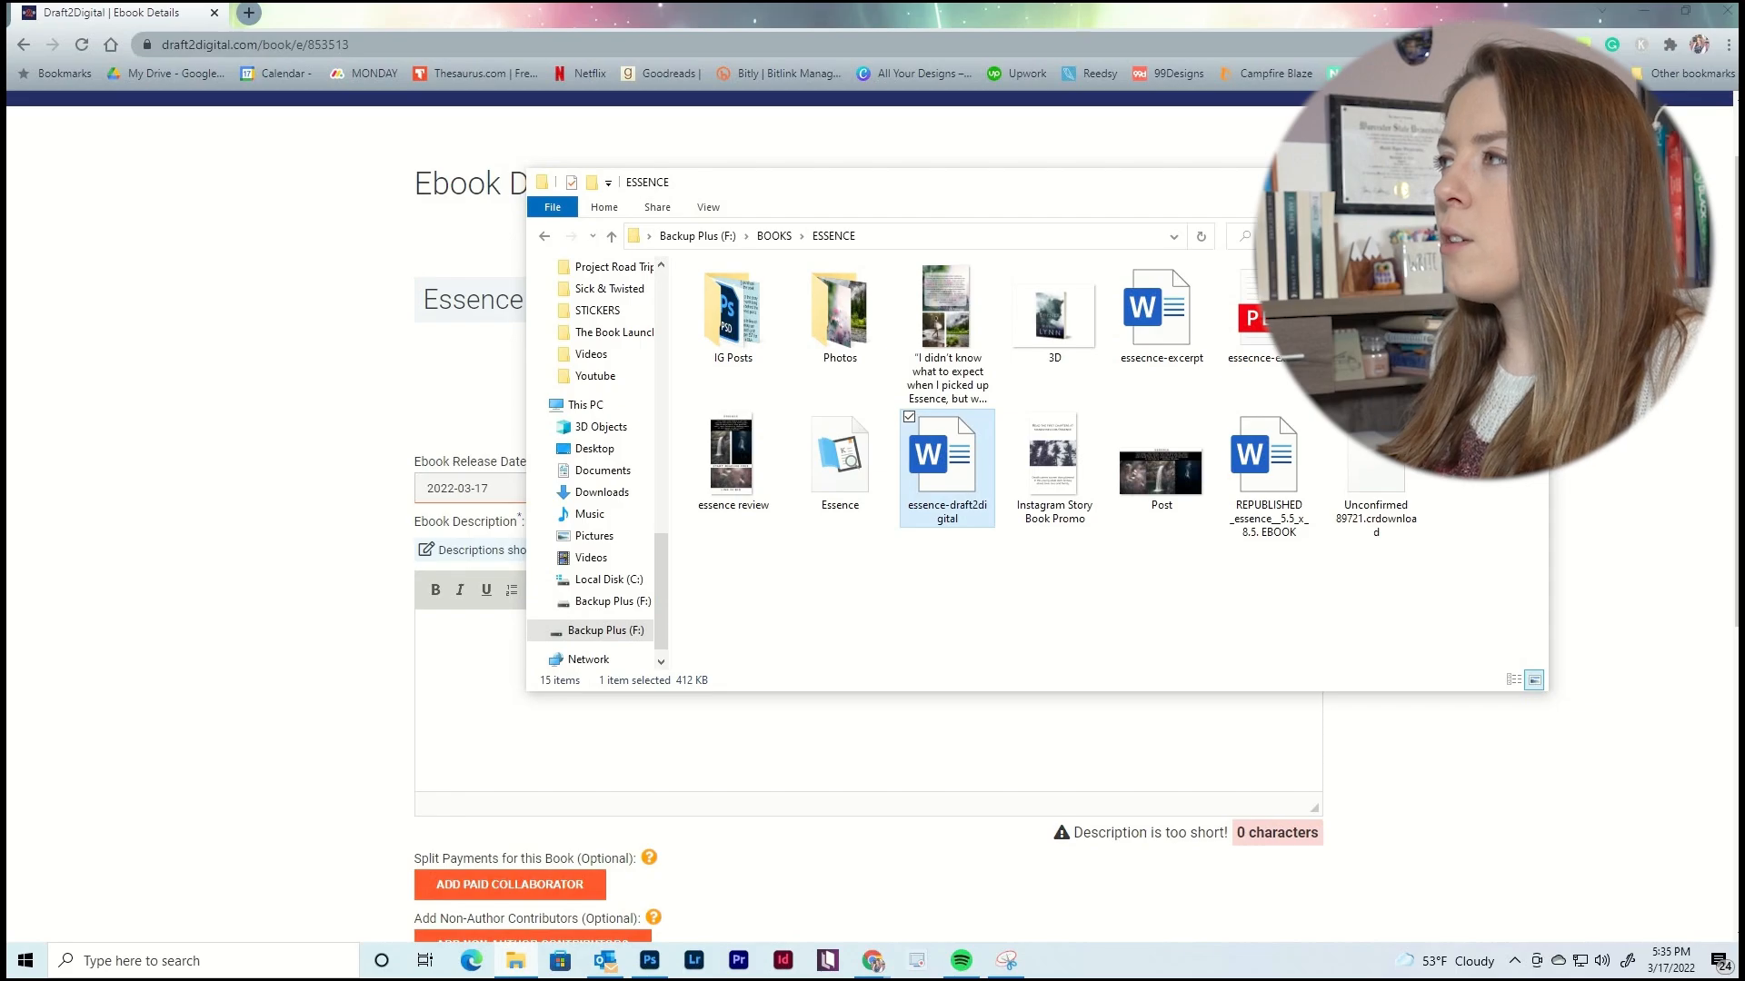
click(1444, 183)
Upload essence-draft2digital from the ESSENCE folder as the final manuscript in Ebook Details.
click(967, 367)
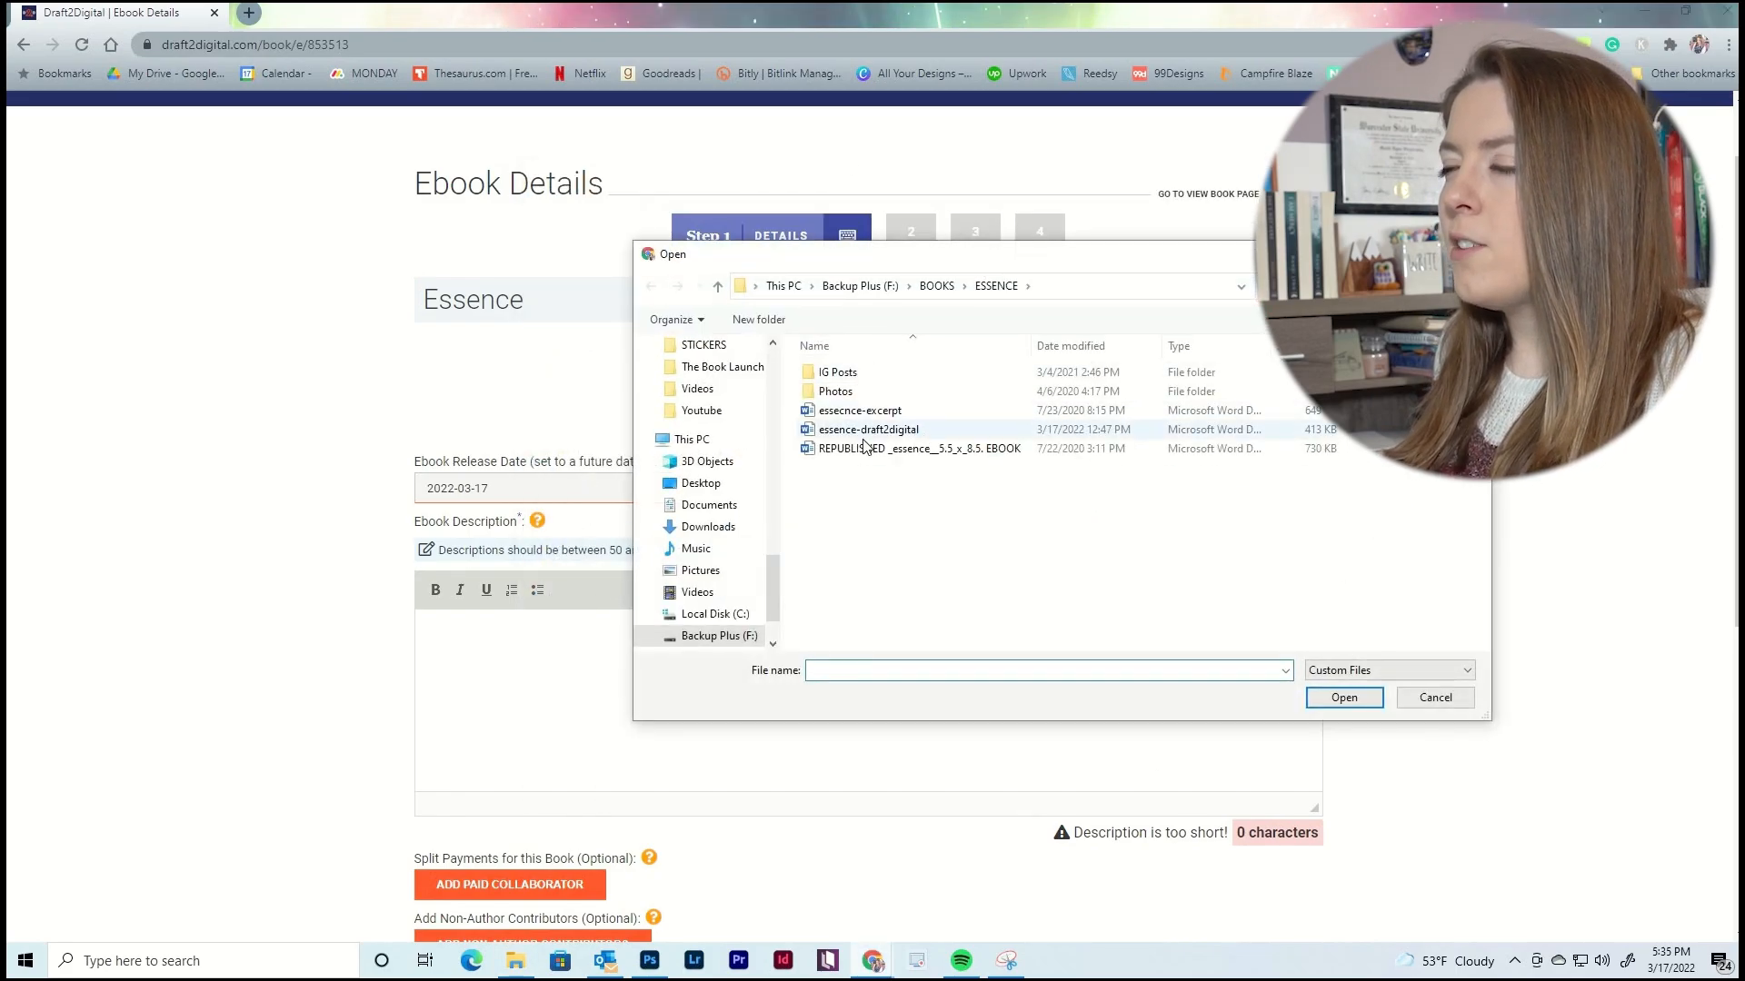
click(913, 432)
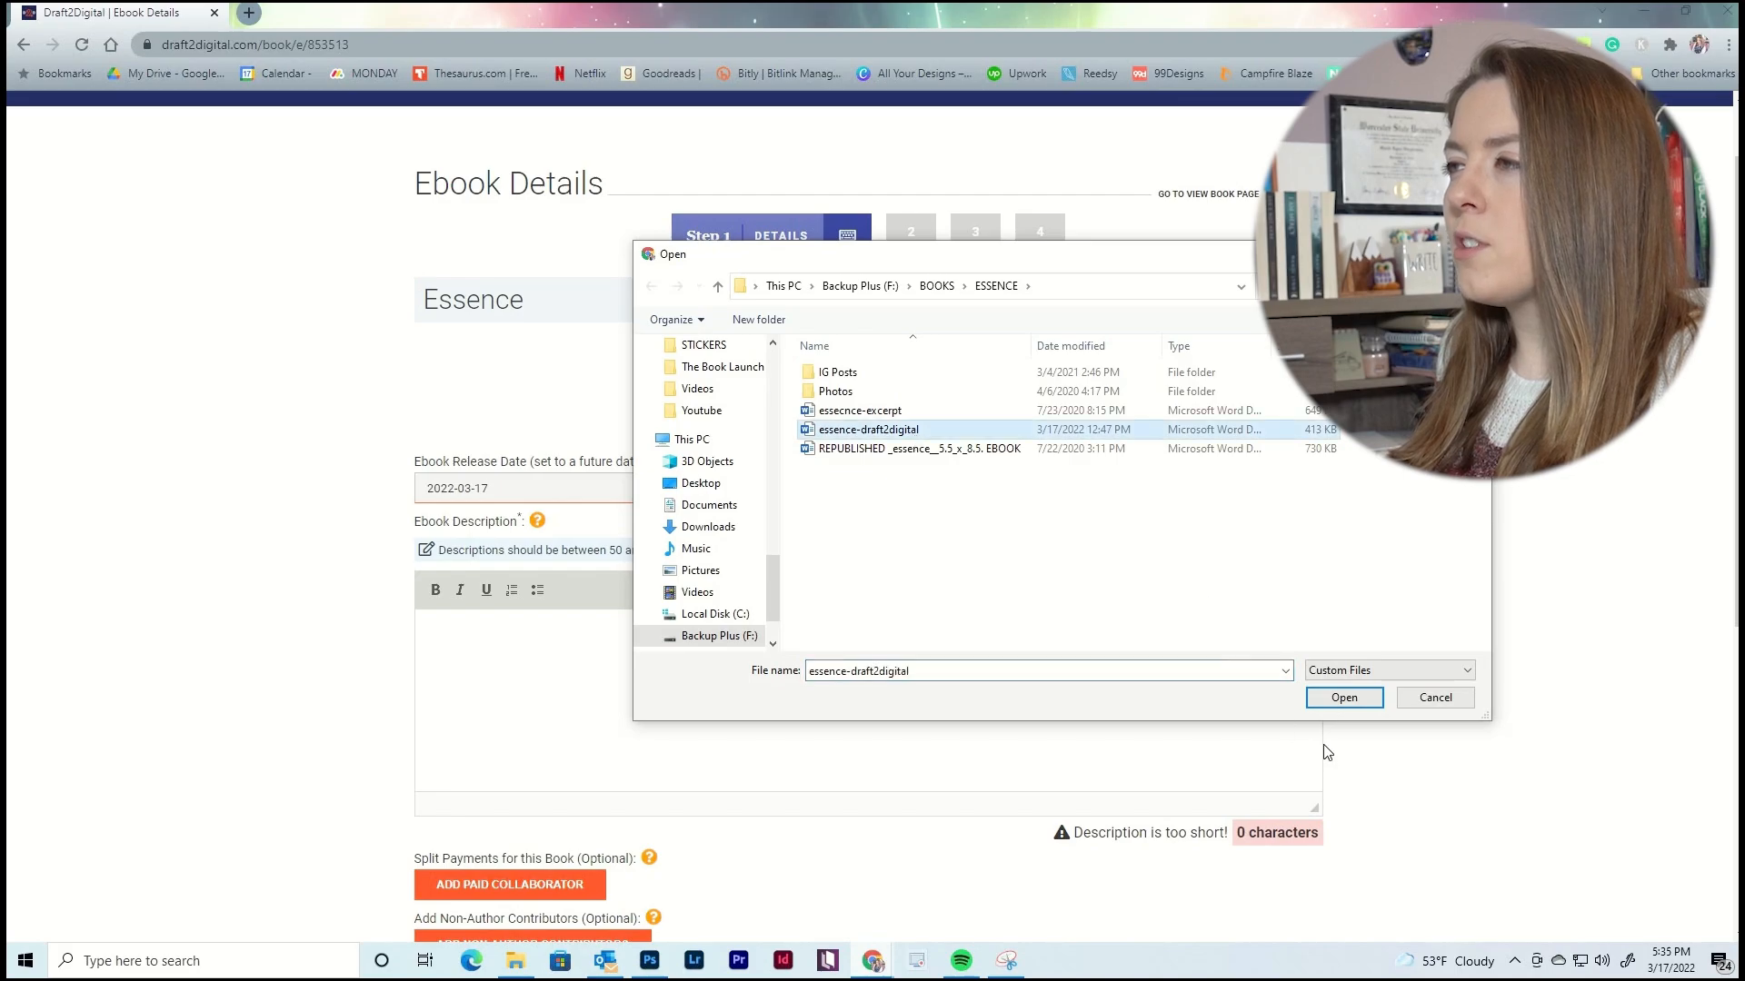
click(1349, 699)
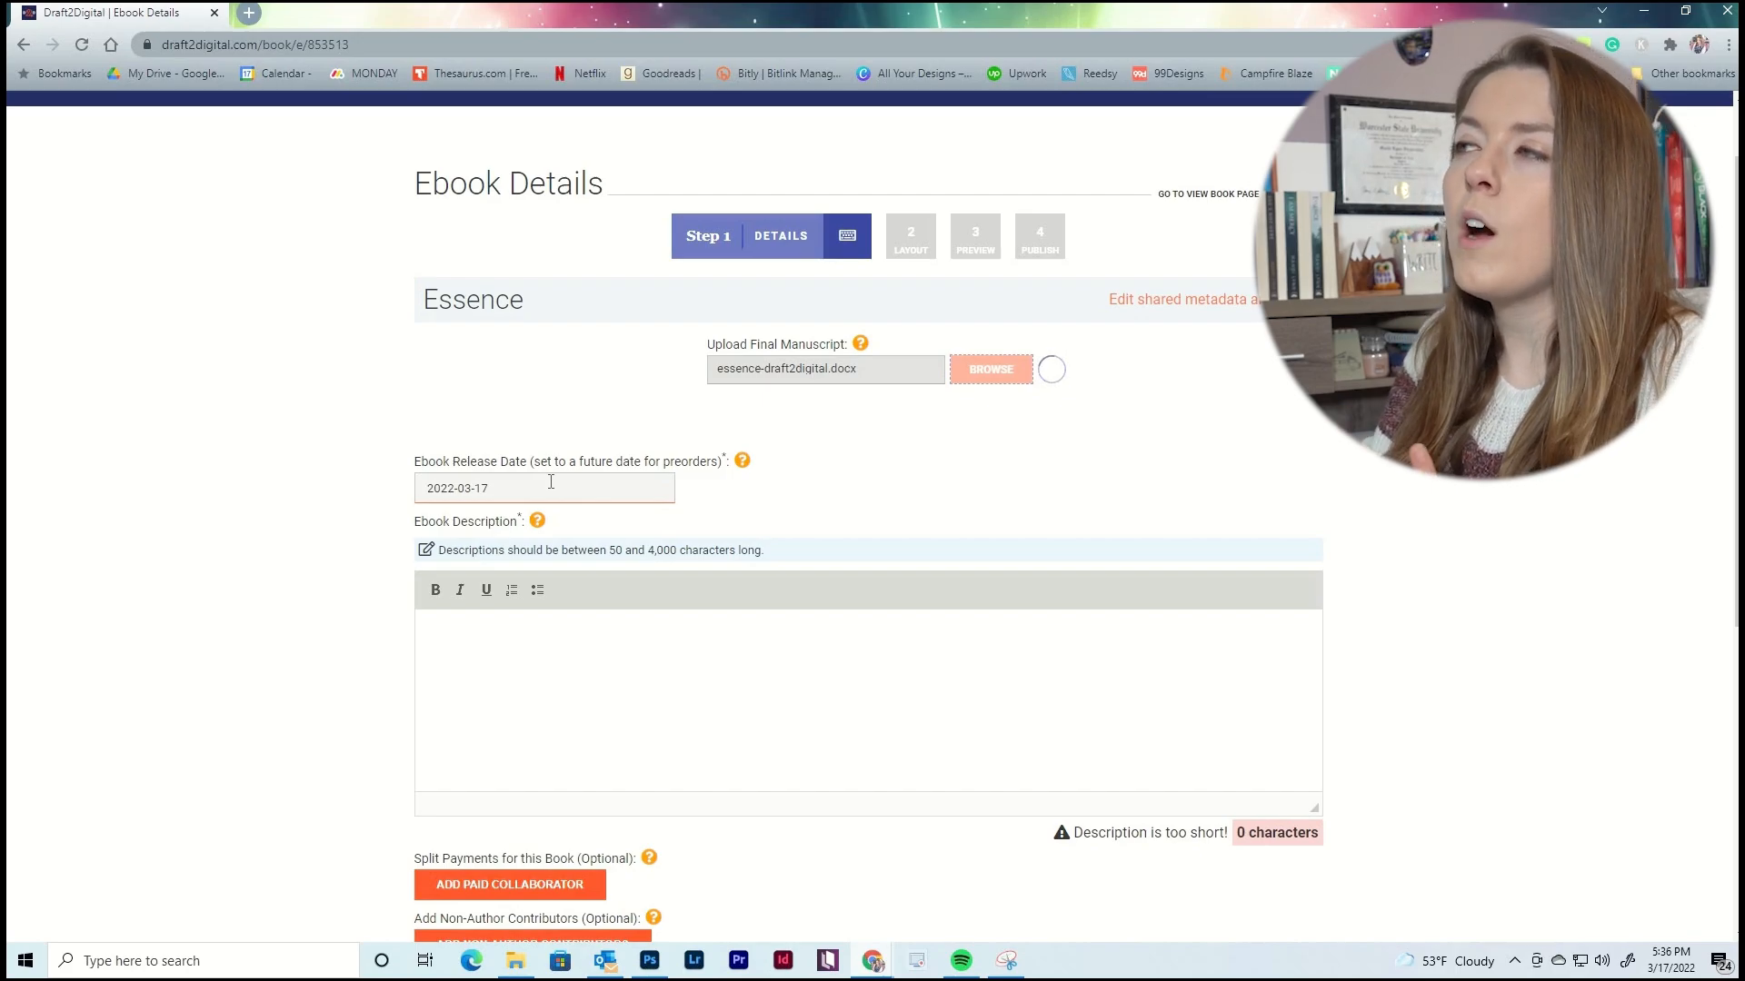
Paste the copied book blurb with its reviewer quotes into the Ebook Description and enlarge the text area.
click(568, 647)
scroll(506, 643, down, 2)
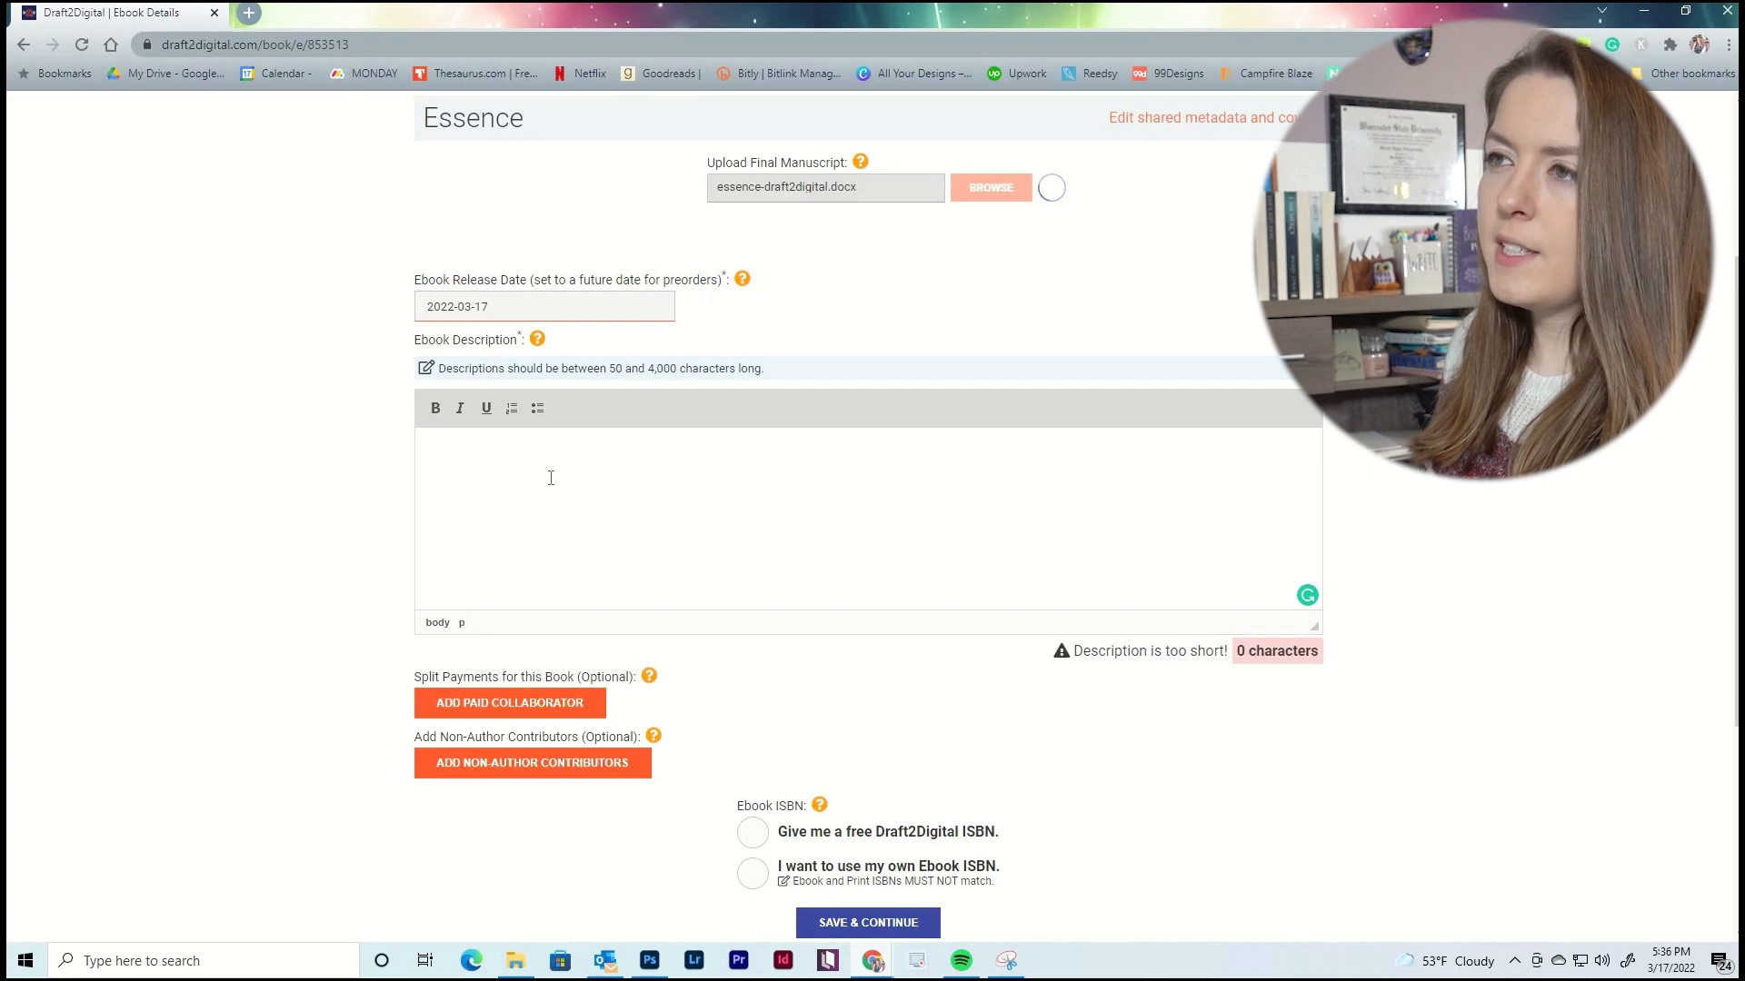
key(ctrl+v)
drag(1314, 626, 1339, 915)
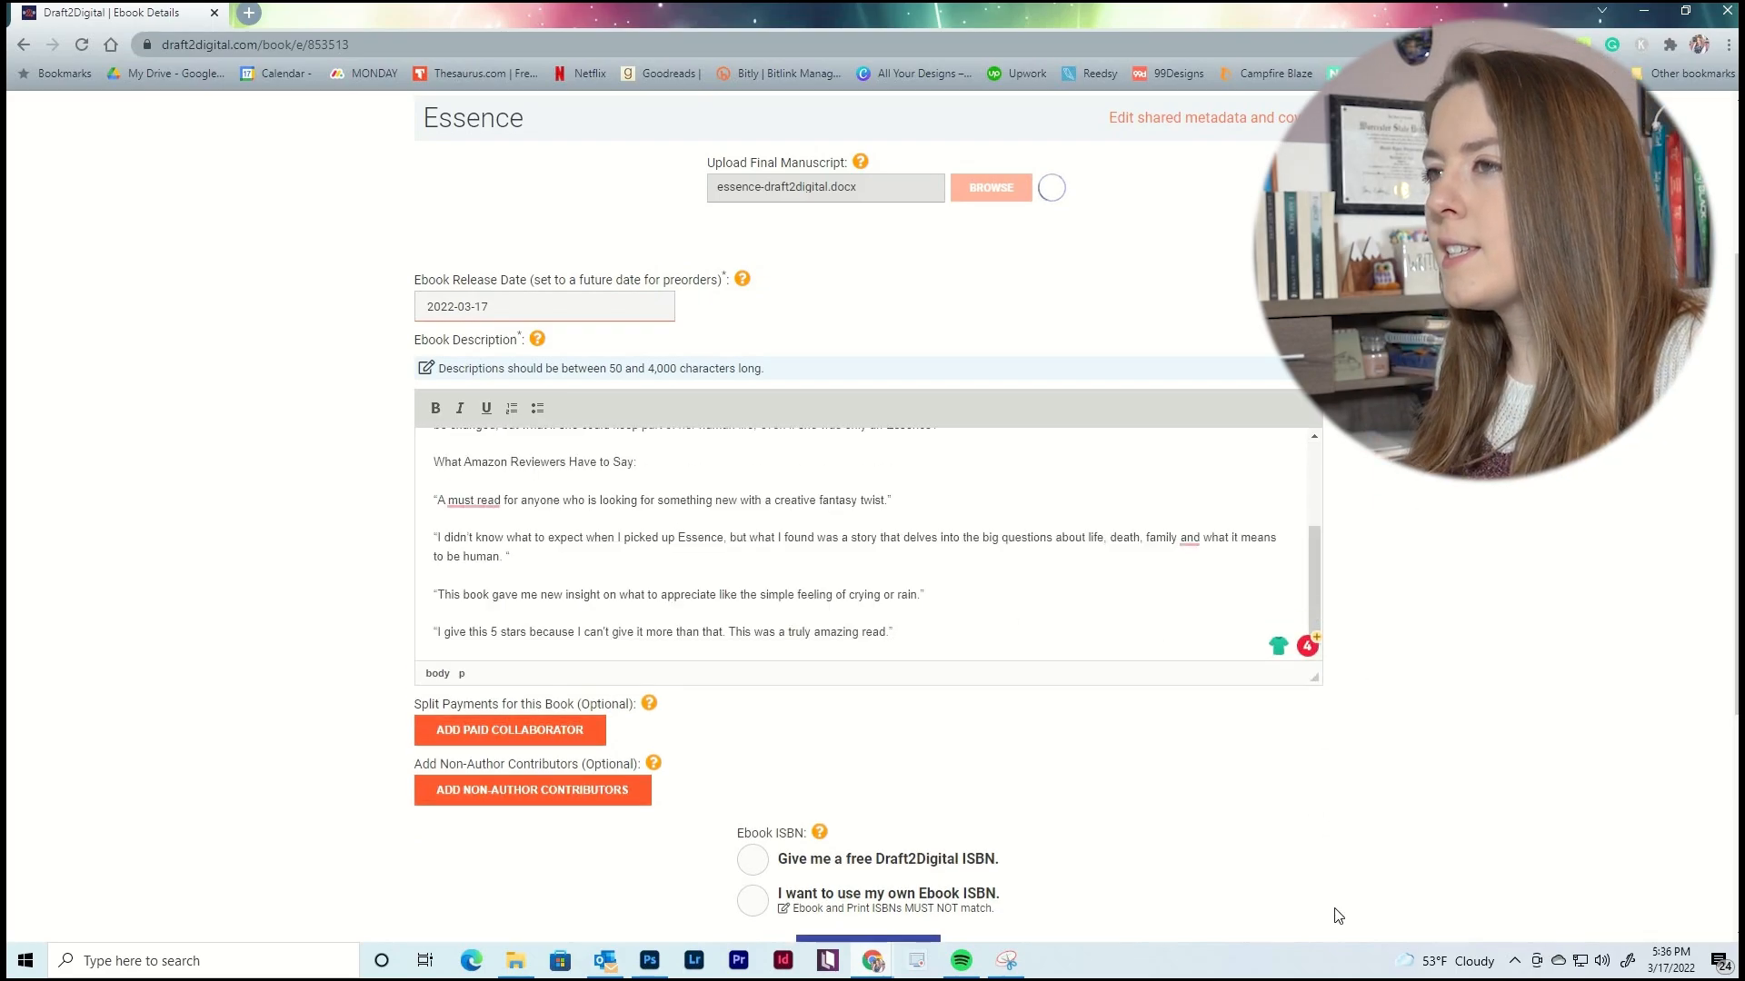
Bold the description's opening line and the "What Amazon Reviewers Have to Say:" line, and italicize the review quotes below it.
drag(382, 460, 618, 457)
click(435, 466)
drag(638, 681, 432, 682)
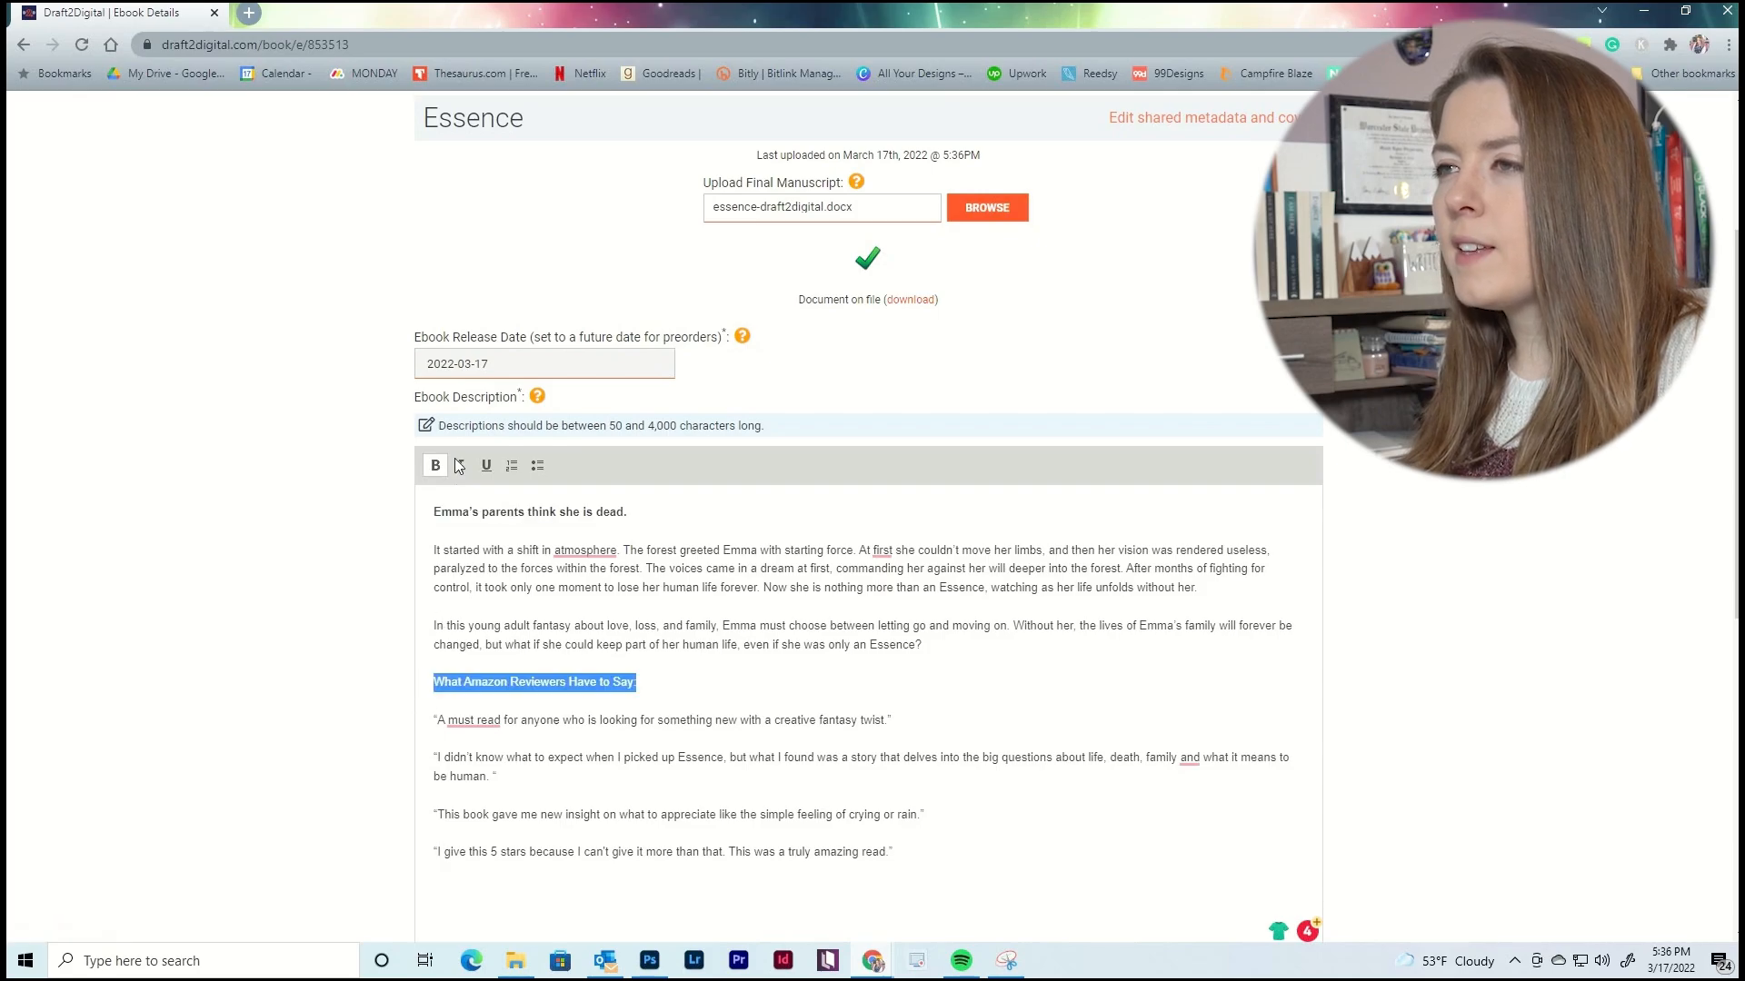
key(ctrl+b)
drag(434, 719, 926, 867)
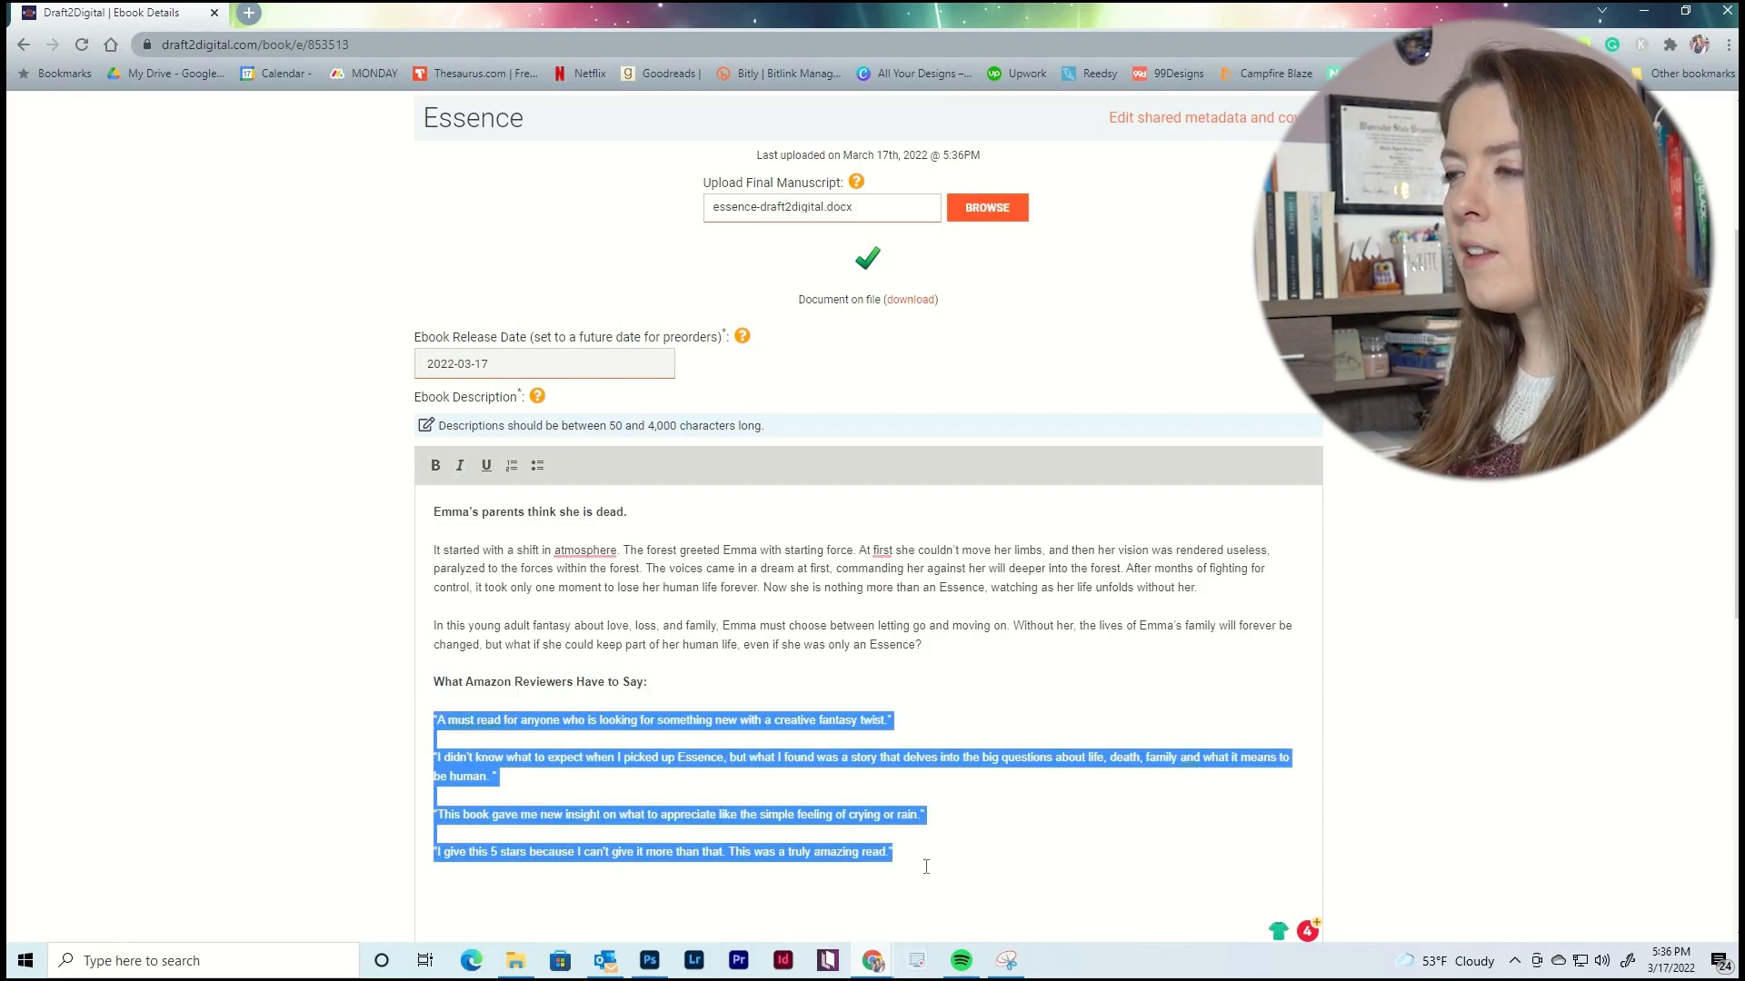
click(460, 465)
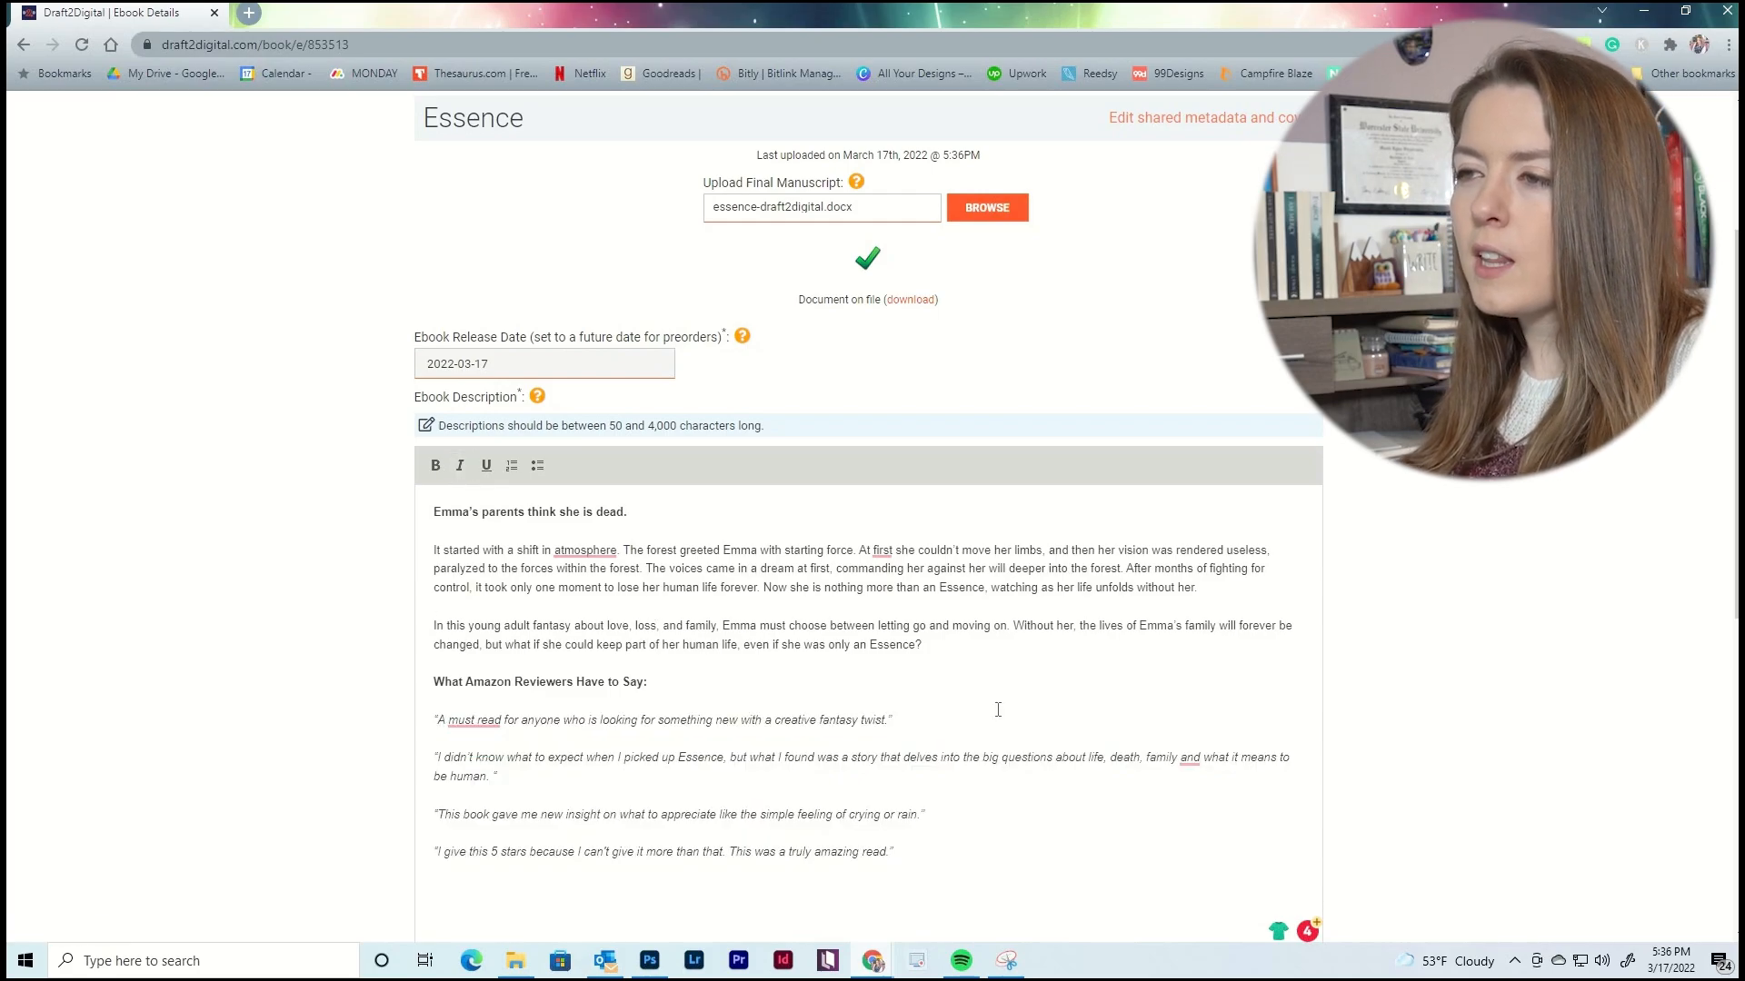
Choose the free Draft2Digital ISBN for the ebook and save the details to continue to the layout stage.
scroll(1326, 659, down, 4)
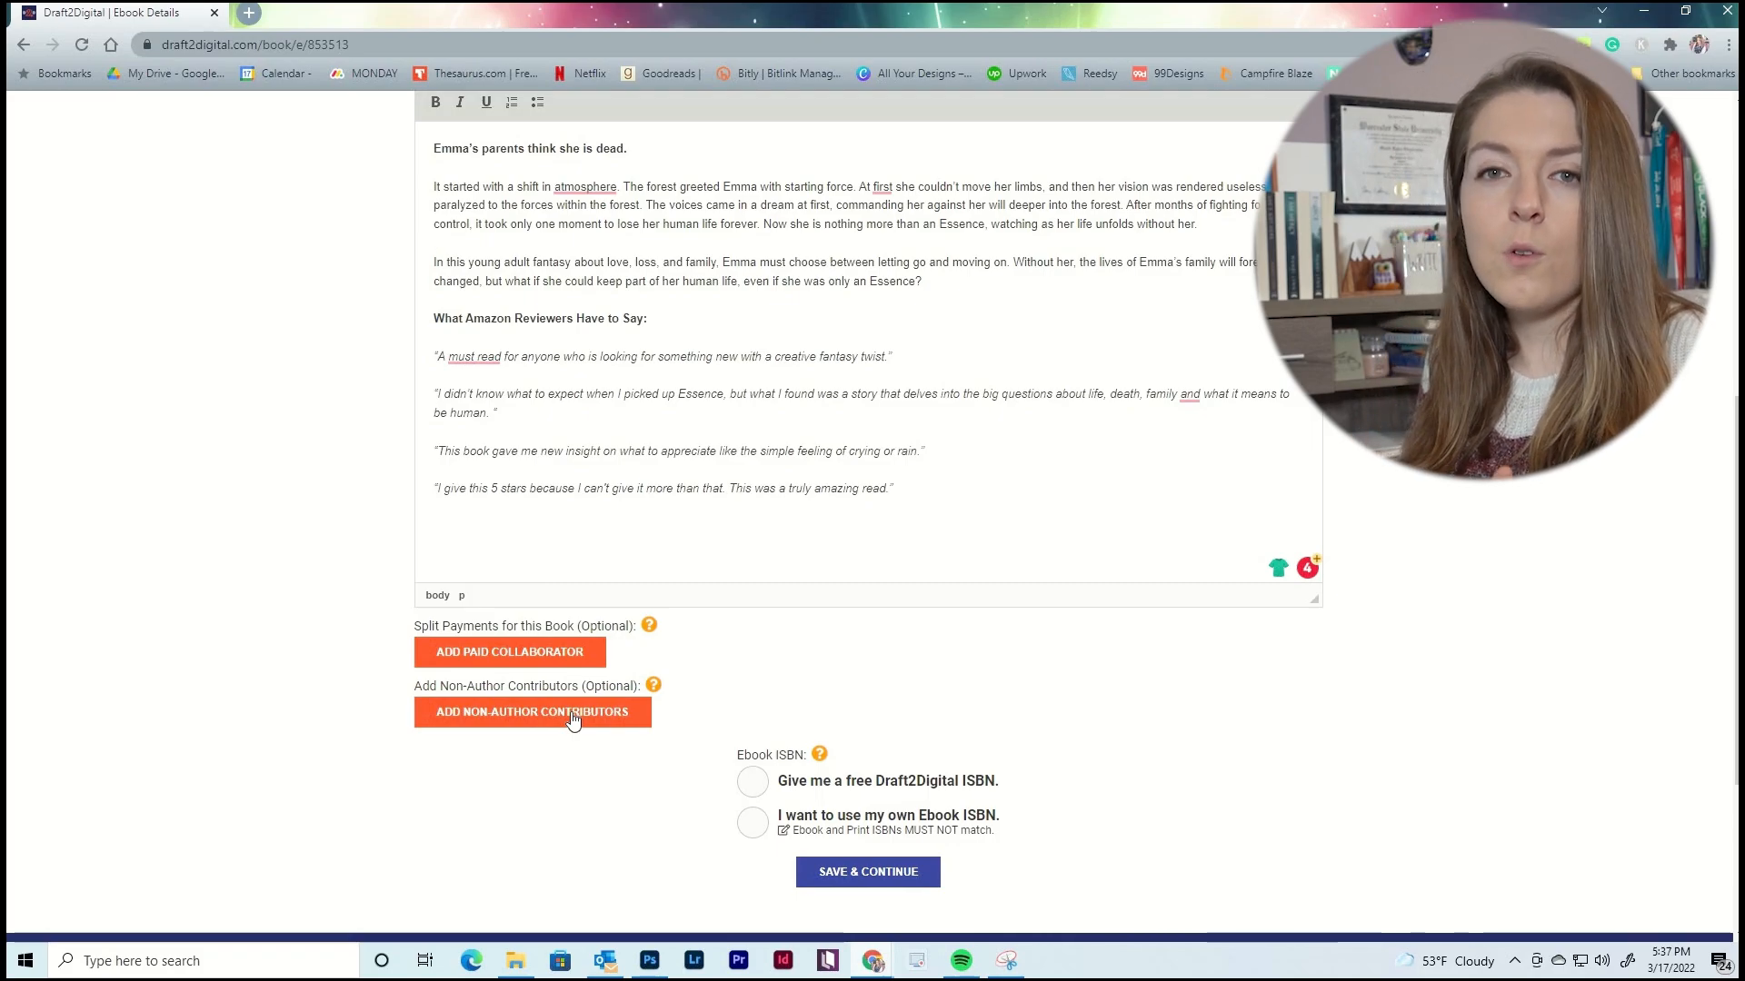
scroll(869, 685, down, 3)
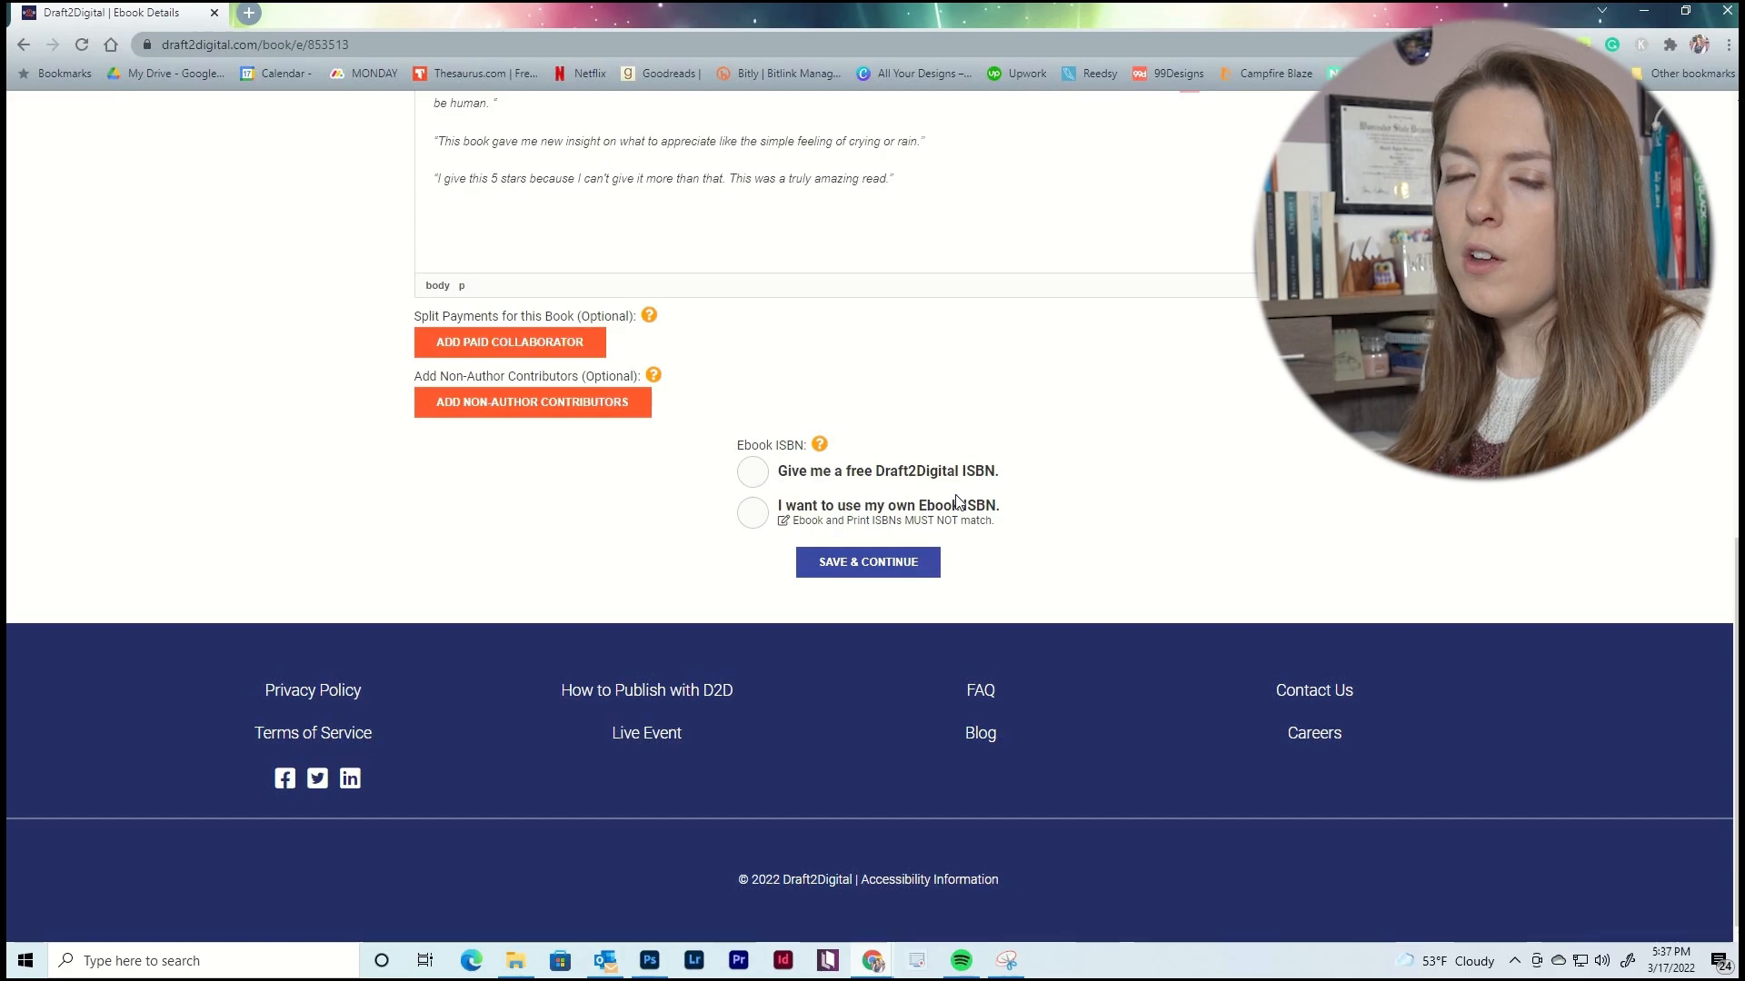
click(801, 482)
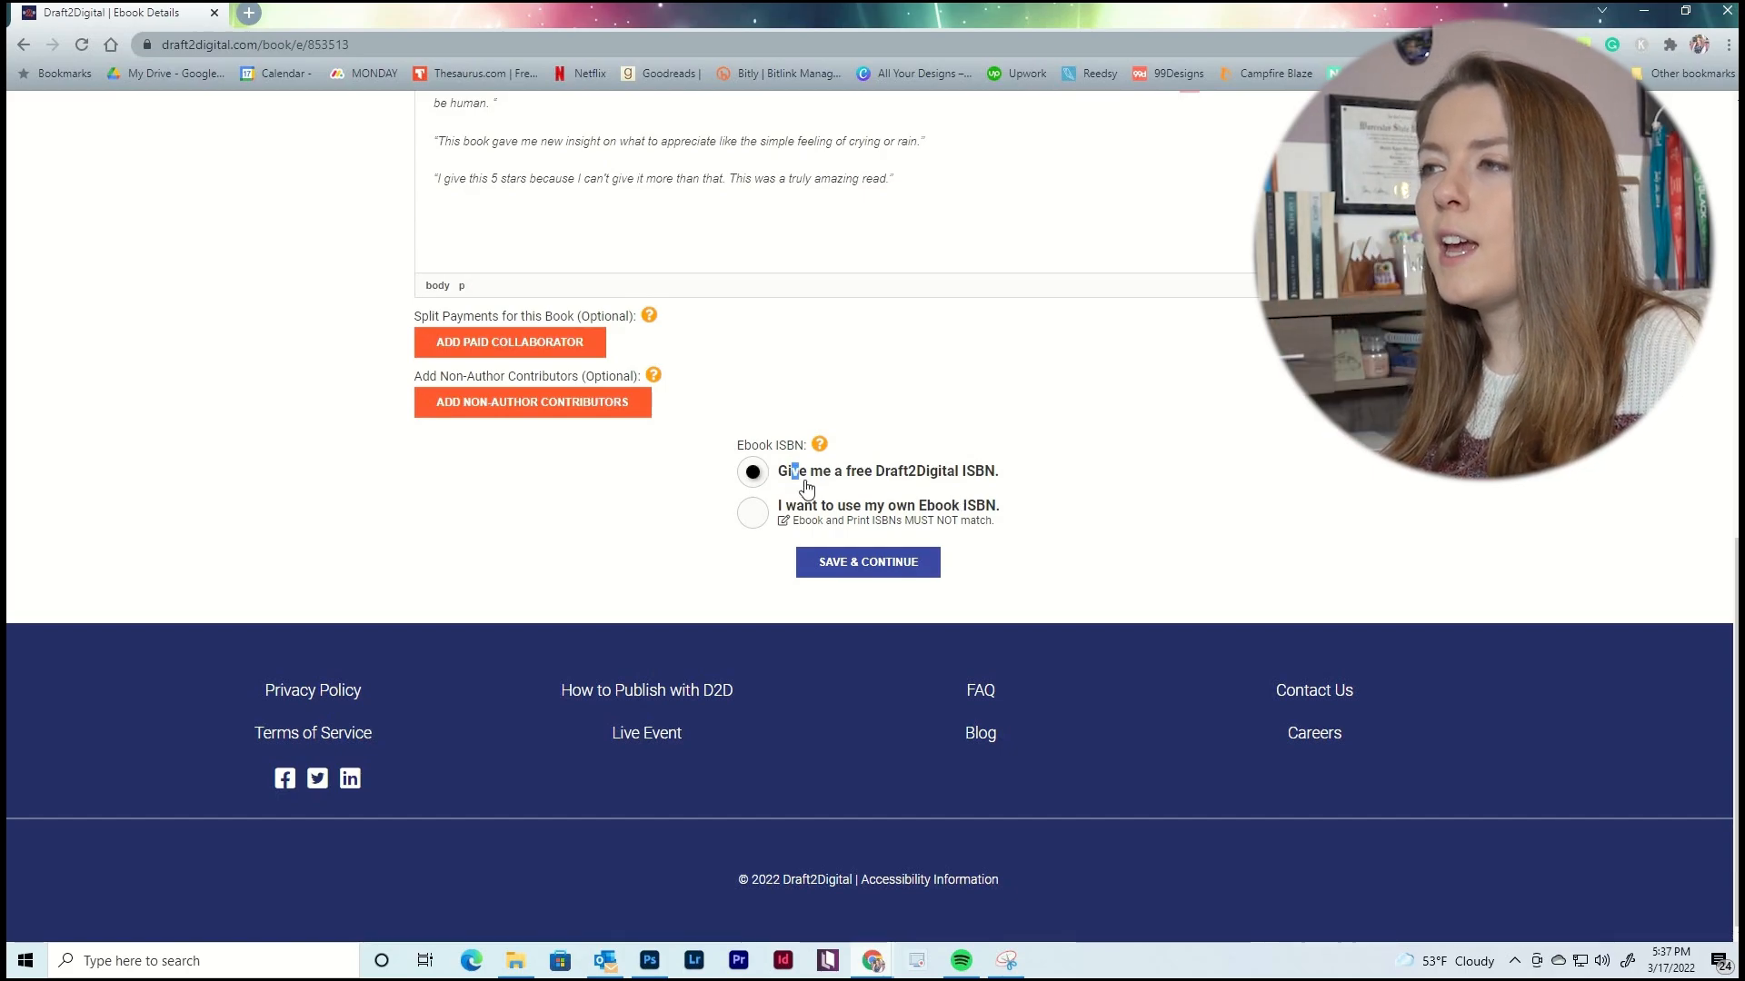
click(870, 507)
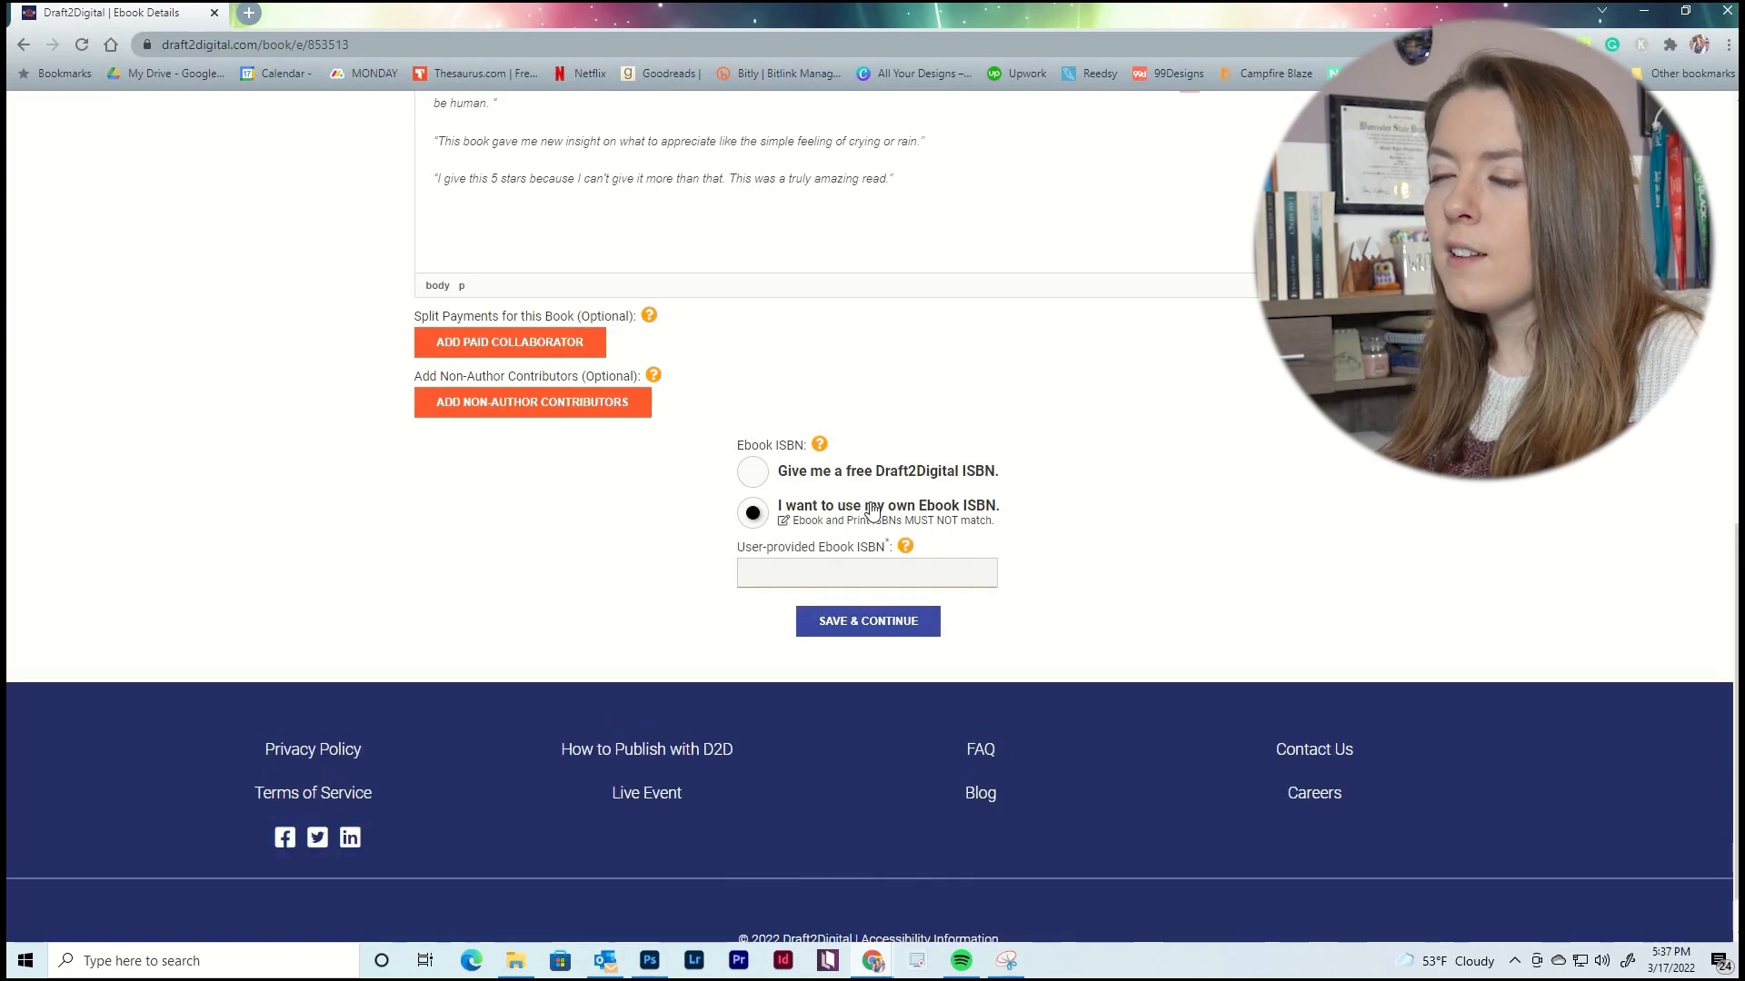
click(753, 473)
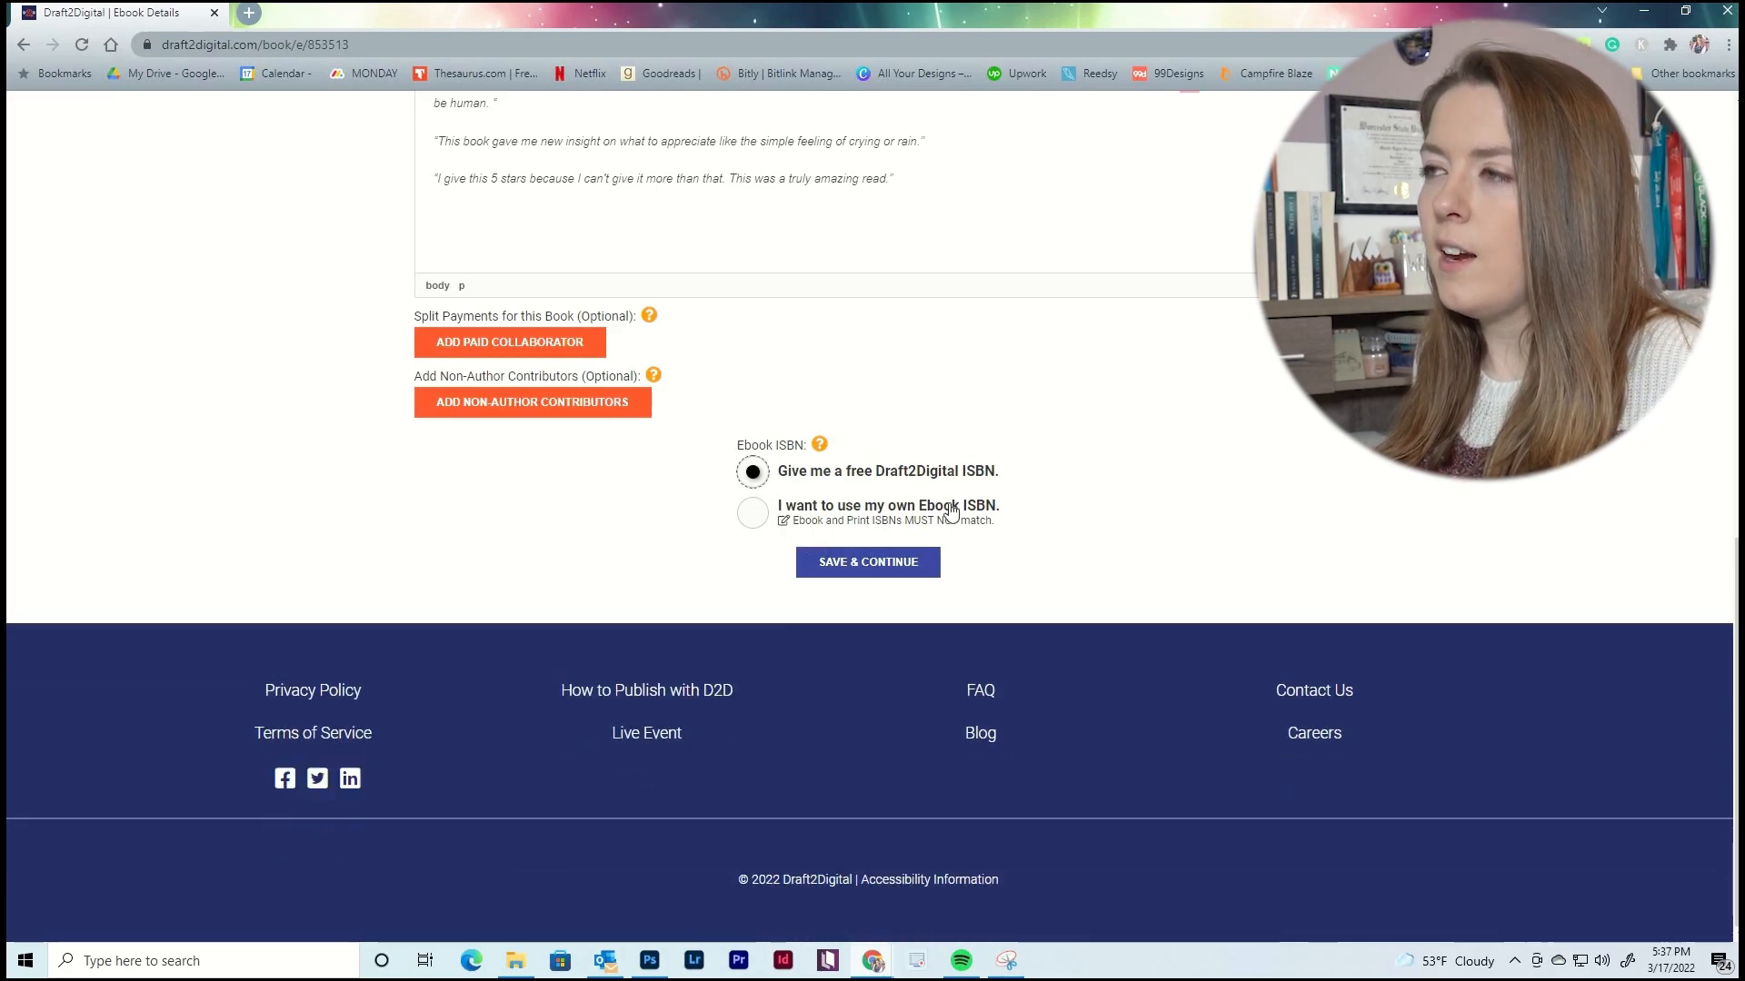
click(877, 564)
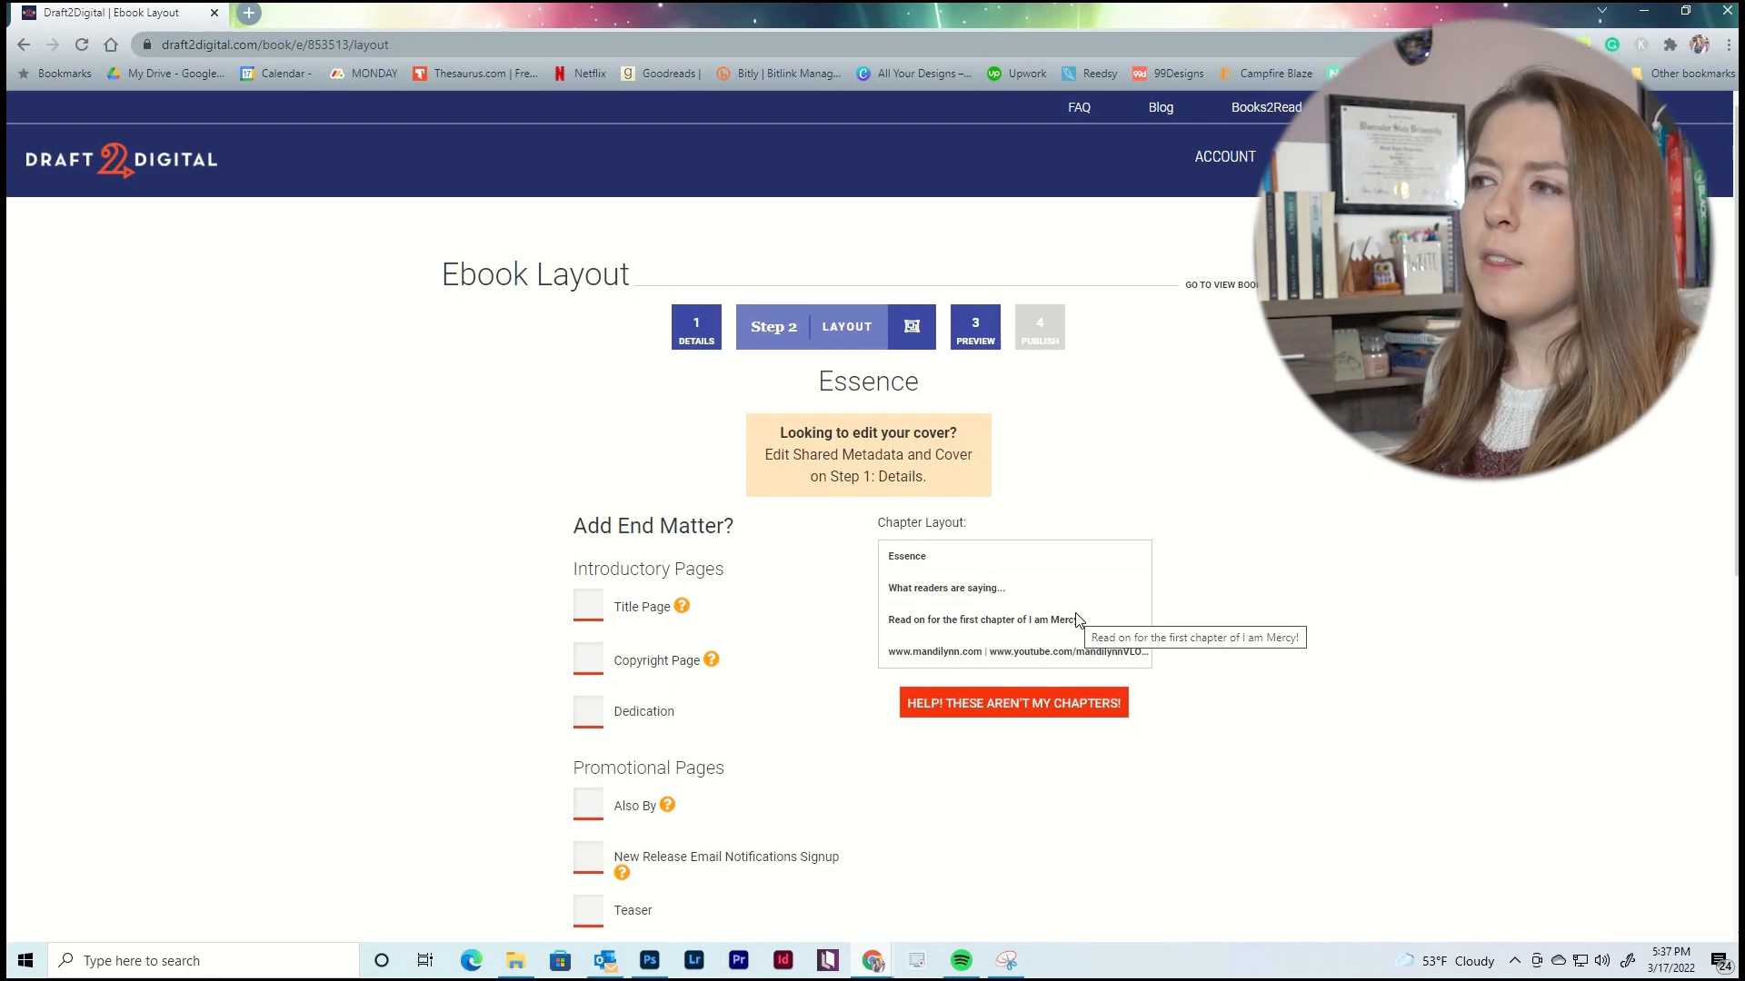
Request a correction of the wrongly detected chapters, compare the formatting options and select Header 1 for the chapter headings.
scroll(1078, 620, down, 2)
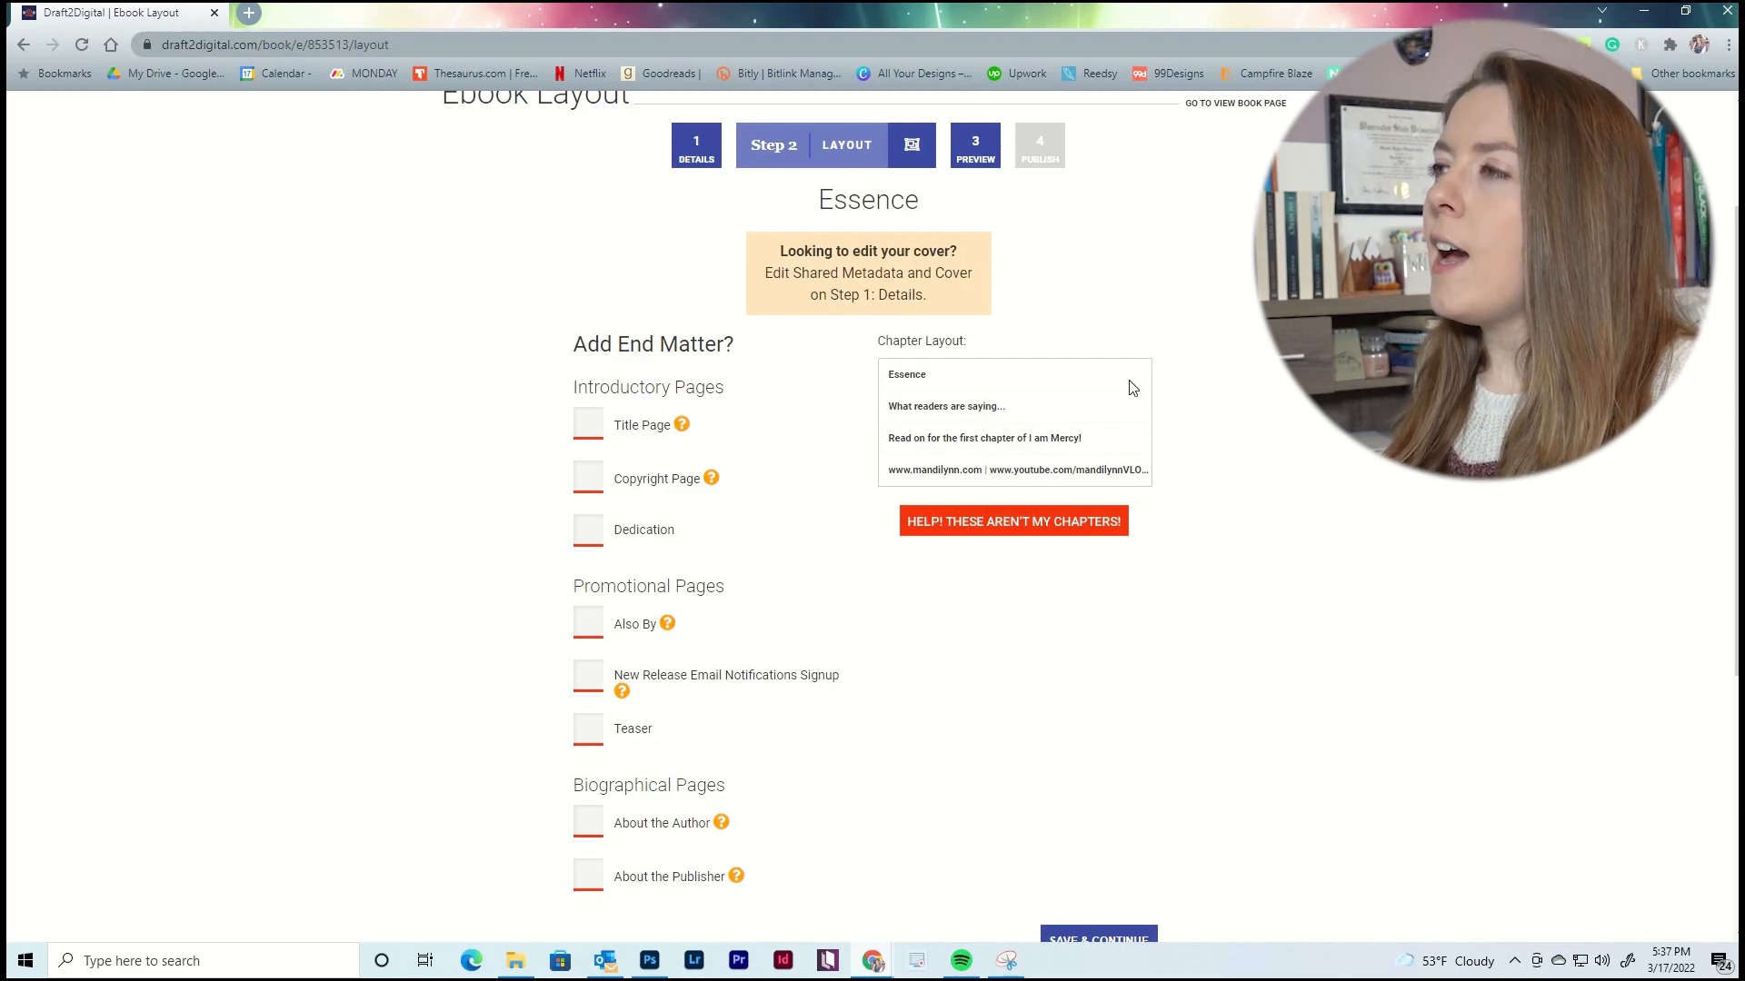
click(980, 531)
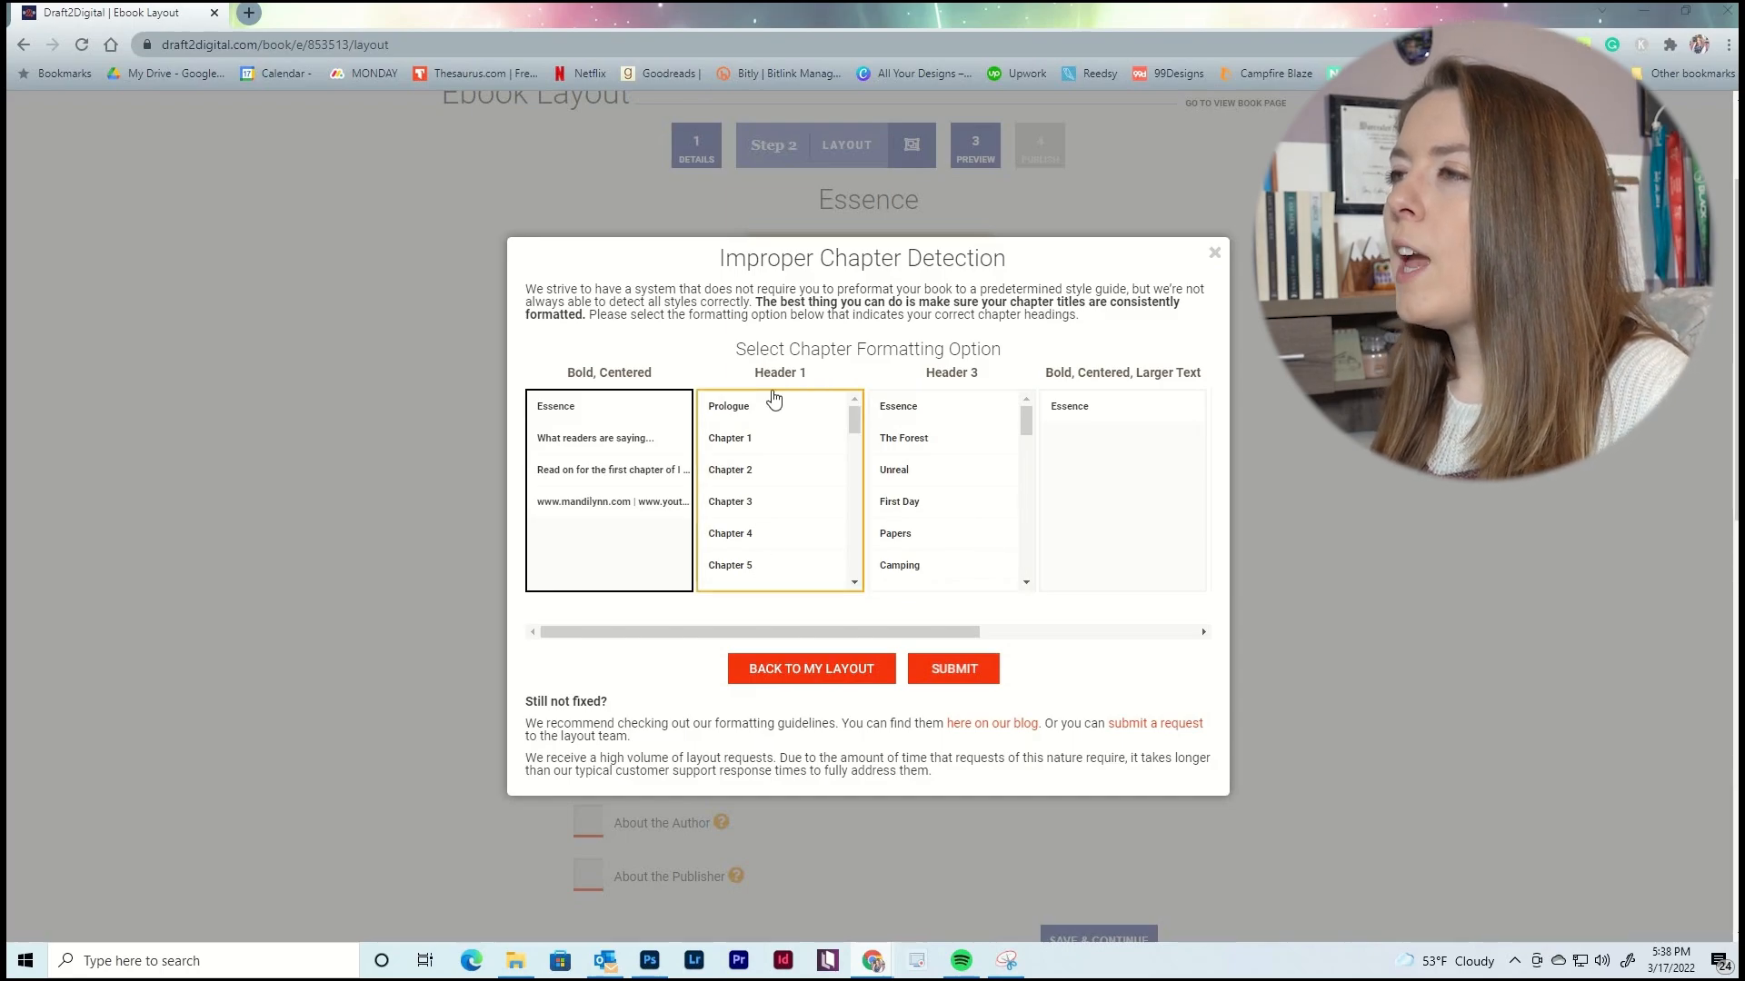
scroll(778, 469, down, 5)
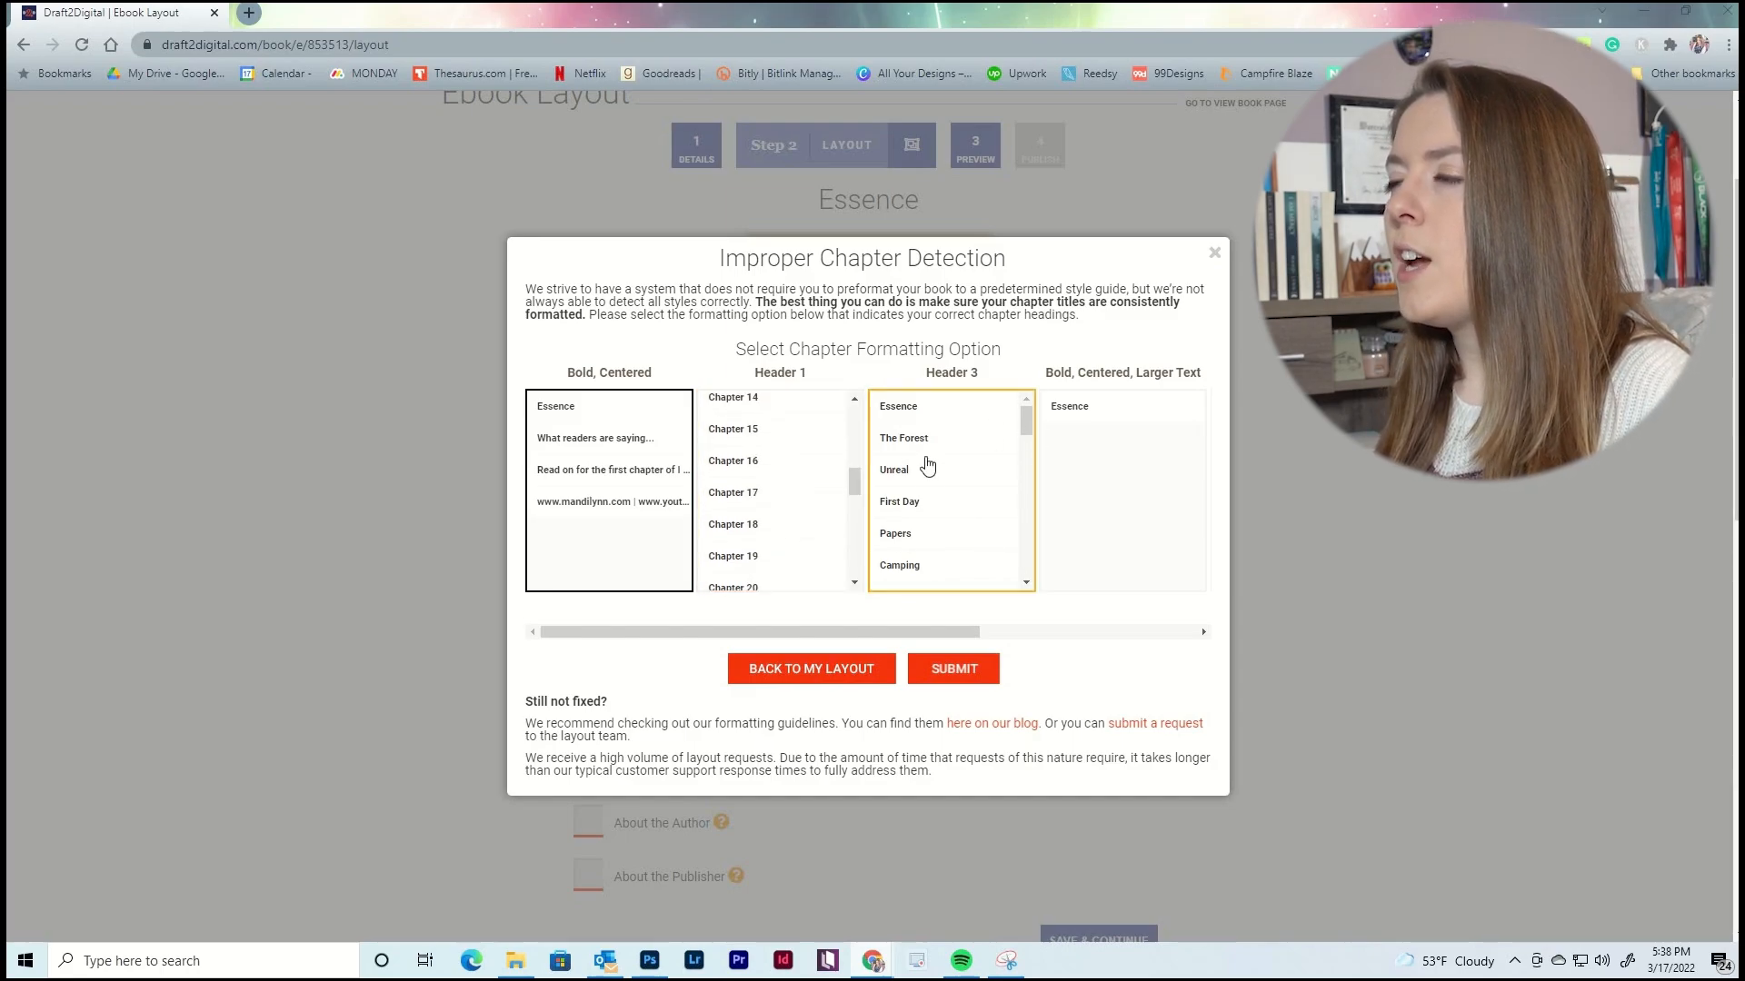
scroll(970, 617, up, 2)
scroll(936, 600, down, 2)
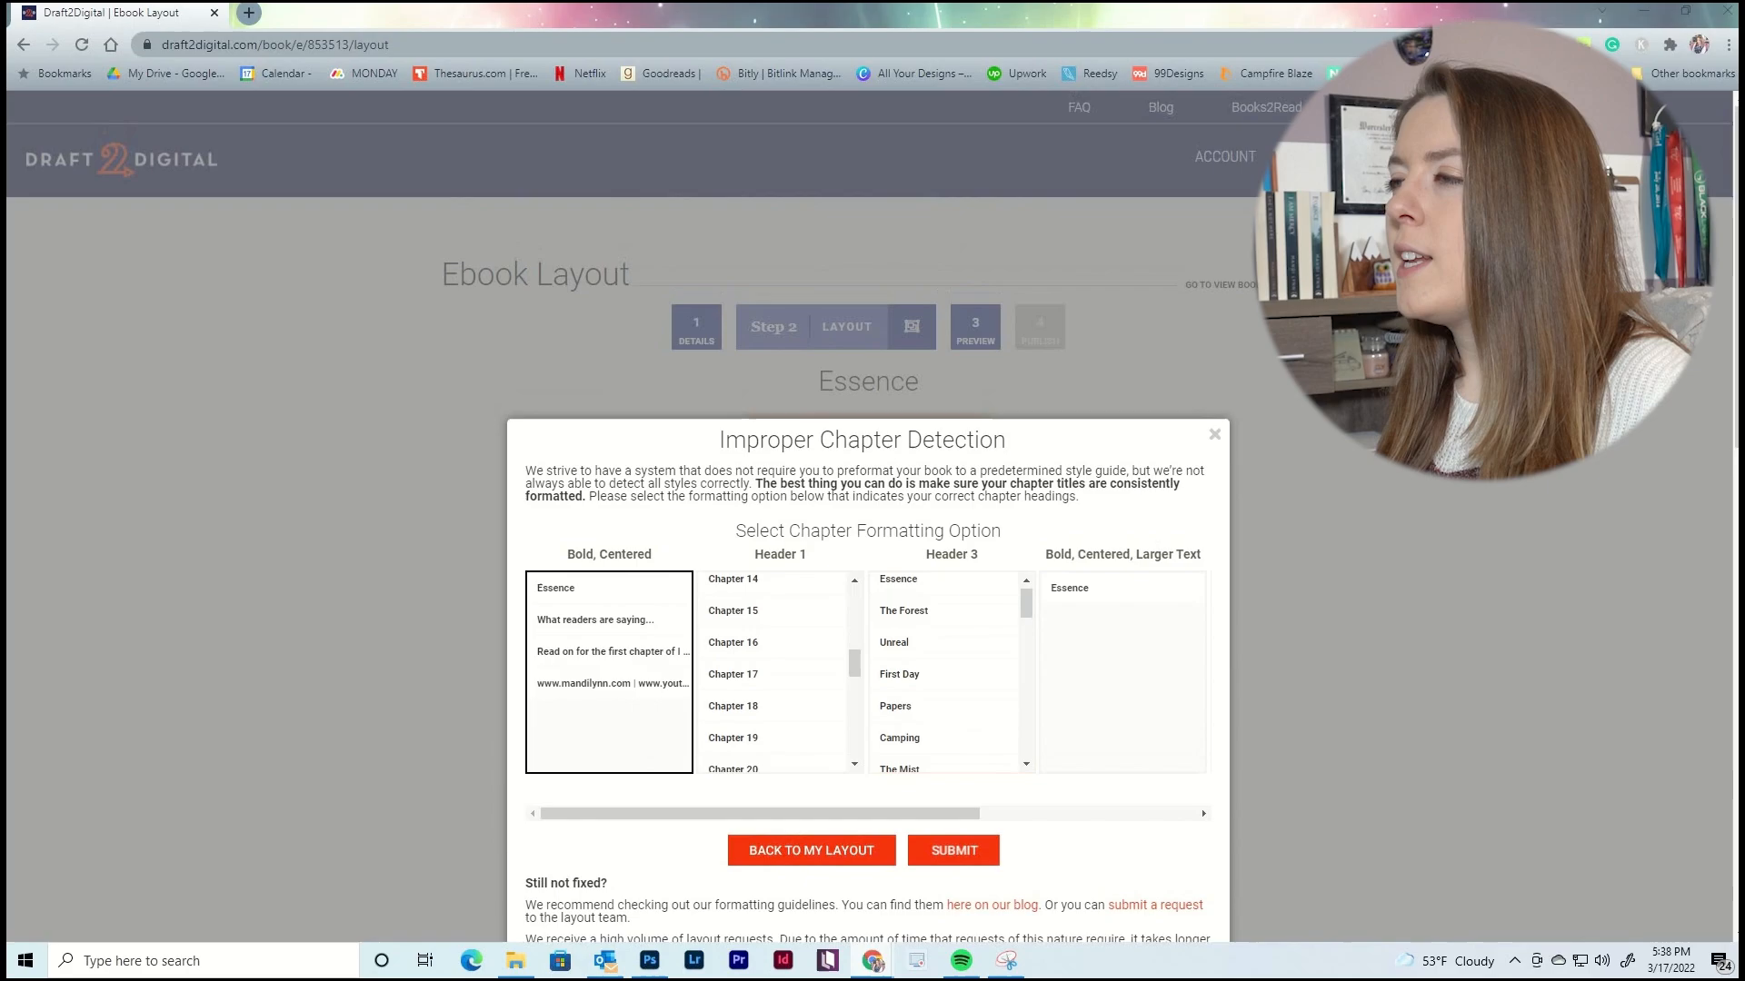
scroll(928, 463, up, 3)
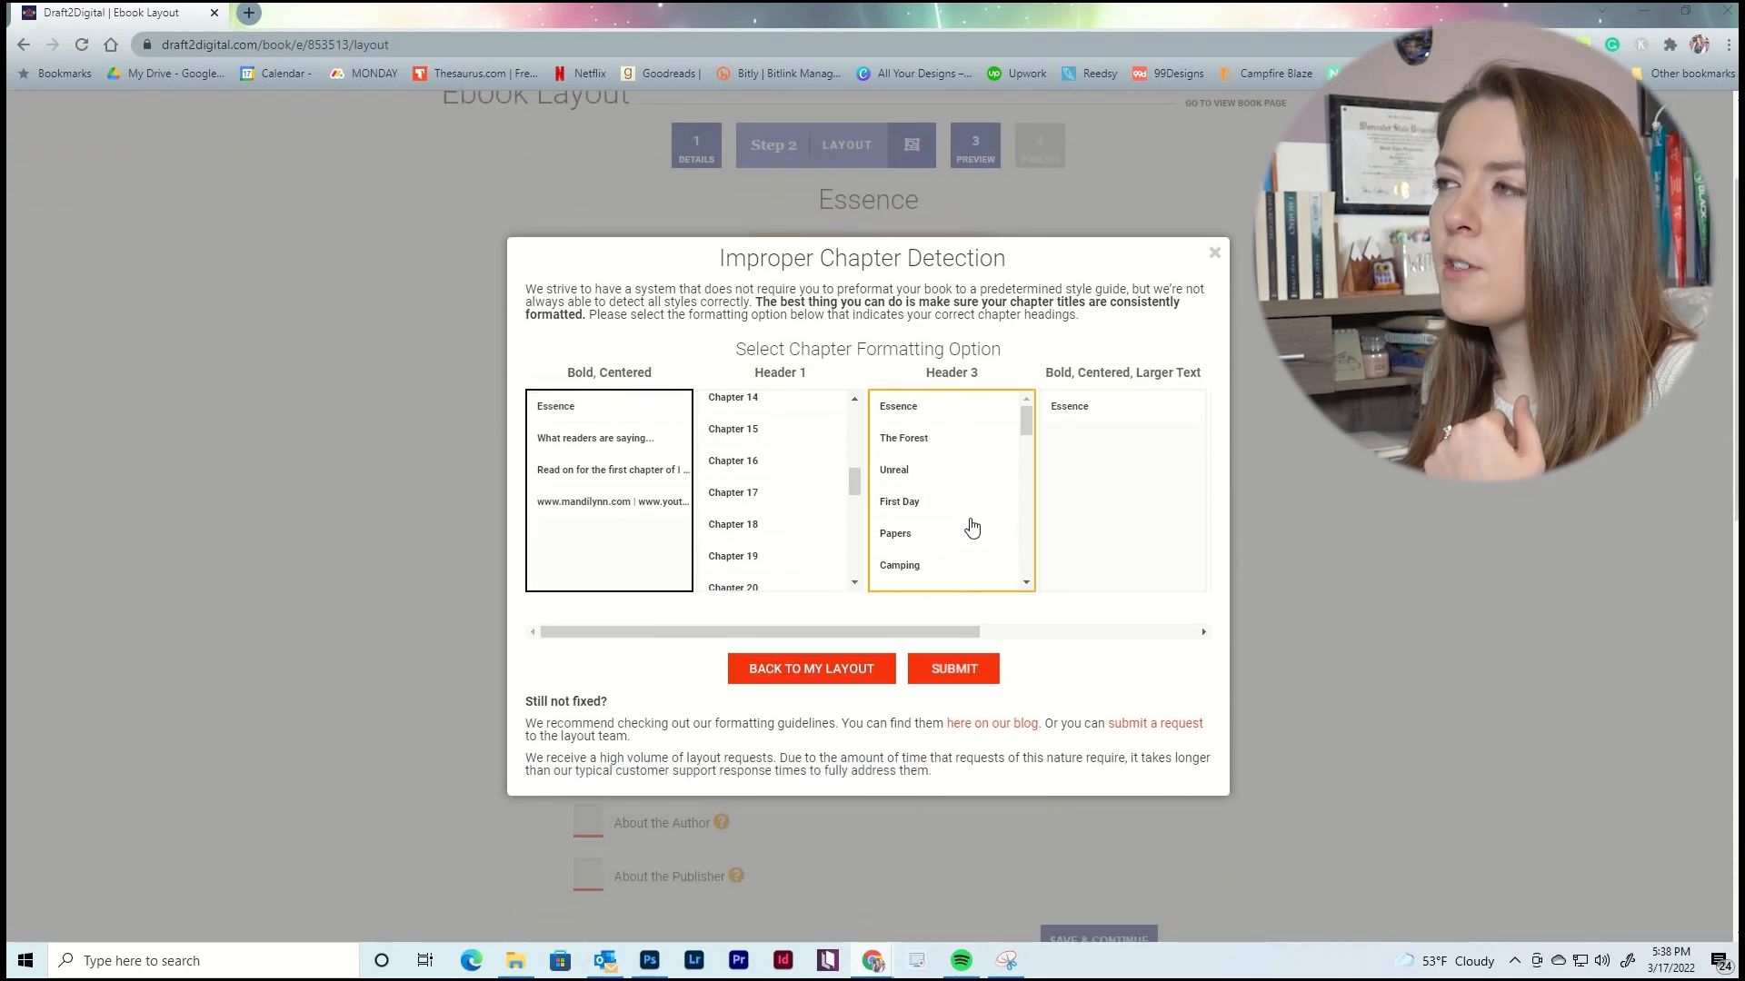
scroll(799, 467, up, 2)
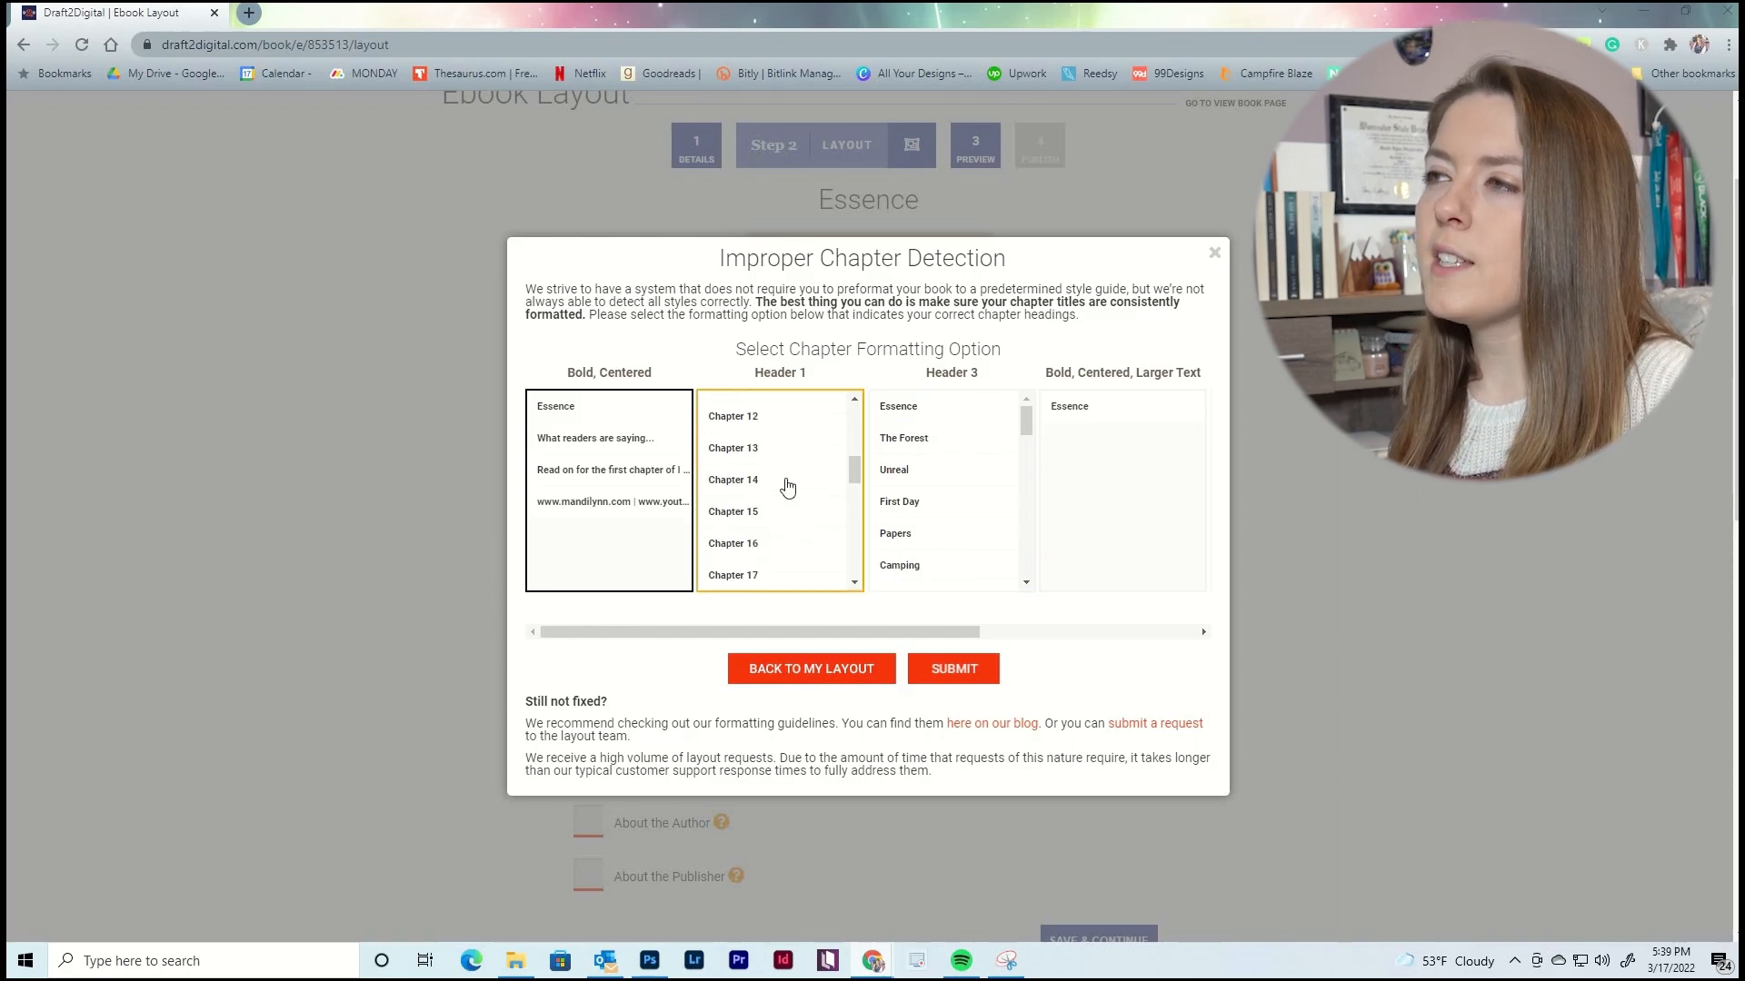
click(795, 462)
Check the Header 1 chapter list down to Acknowledgments, submit that option and look over the new Chapter Layout.
scroll(797, 471, down, 1)
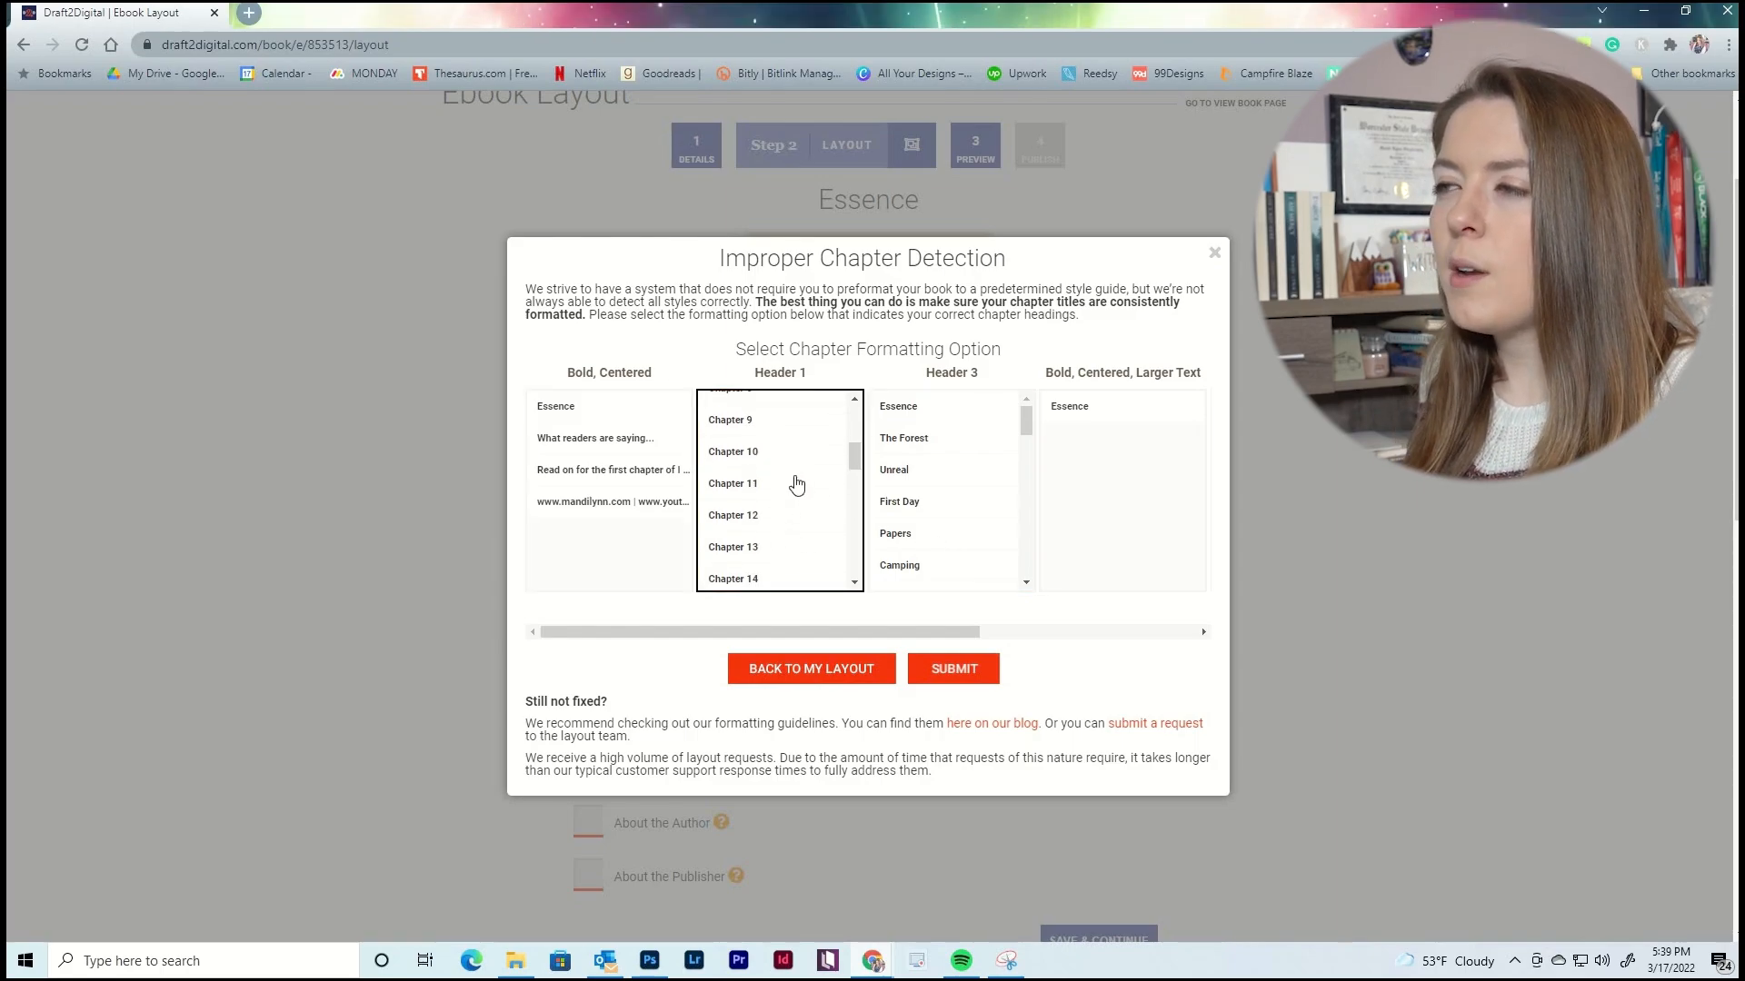
scroll(797, 486, down, 7)
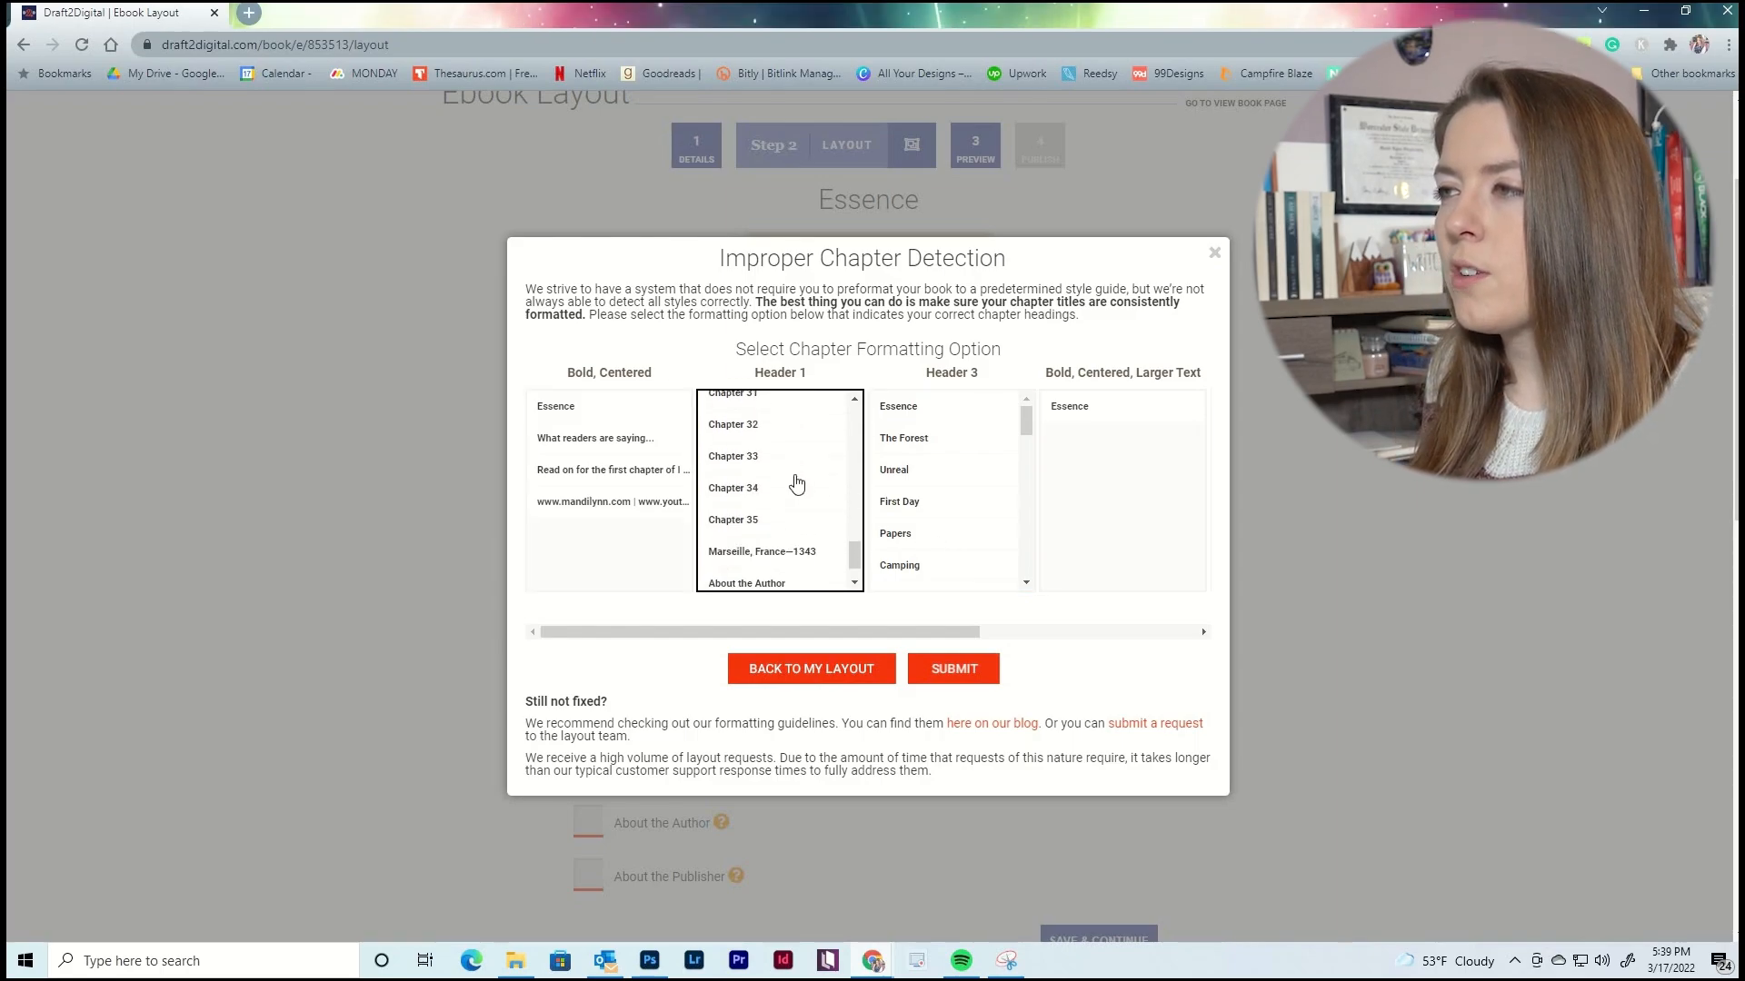
scroll(794, 490, down, 1)
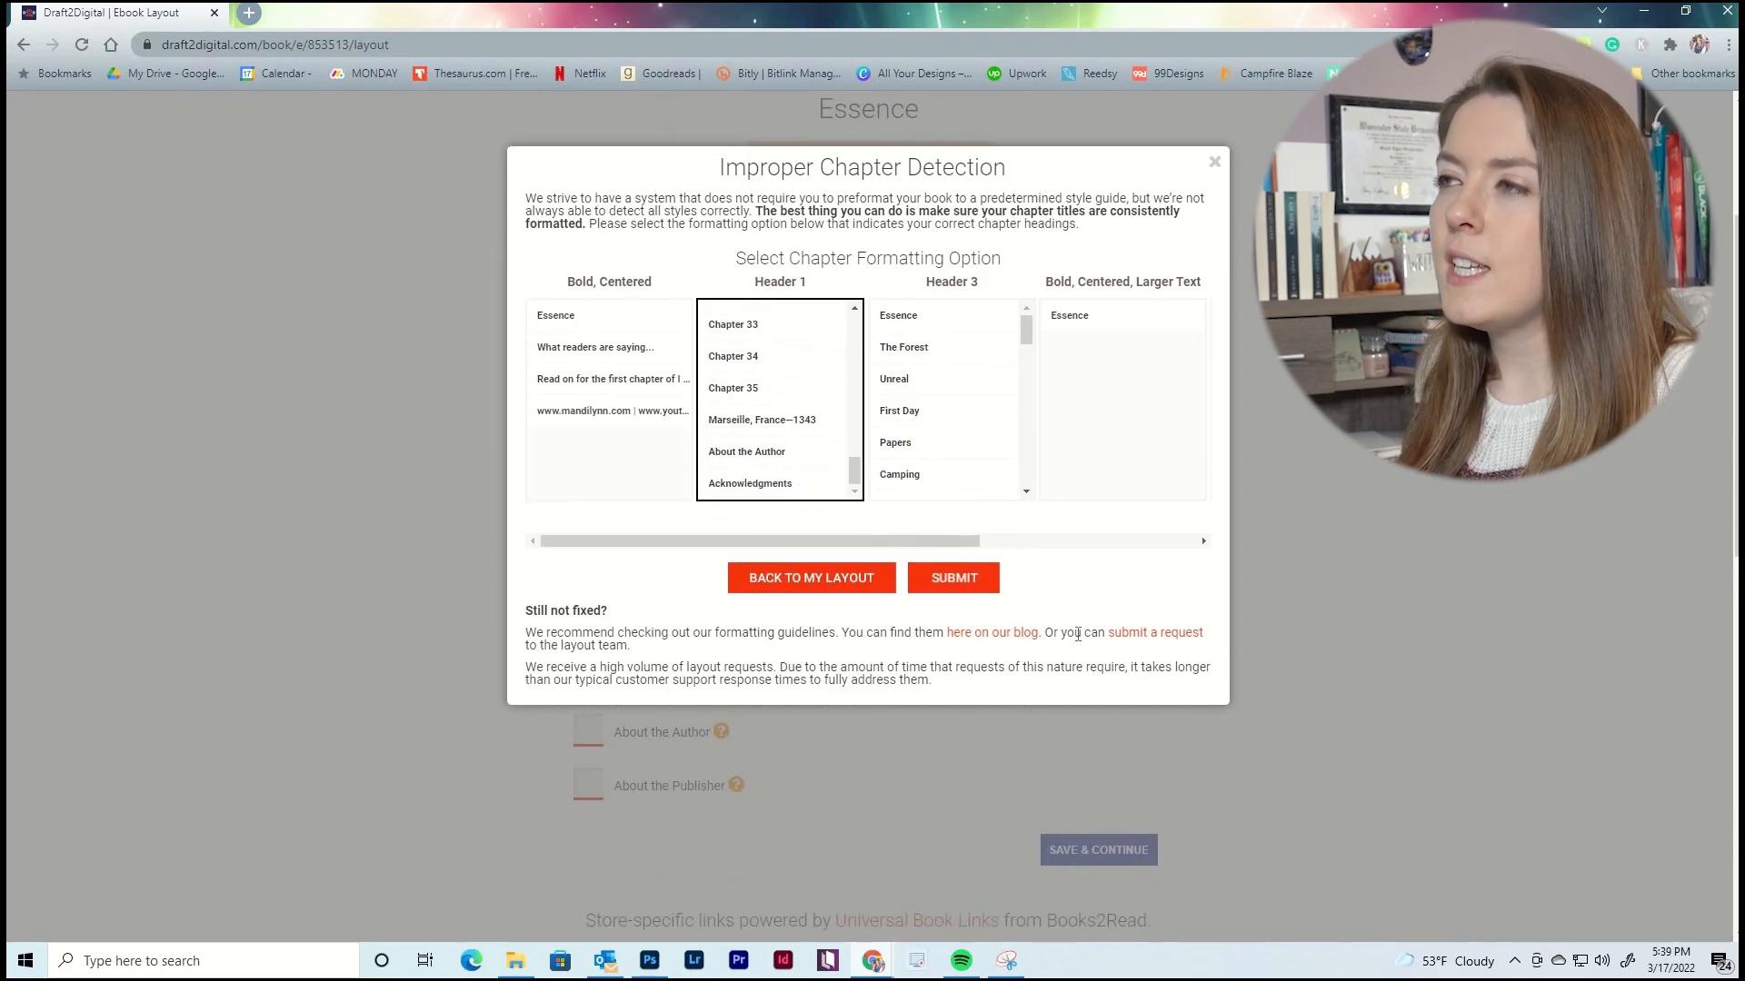
scroll(1079, 635, up, 1)
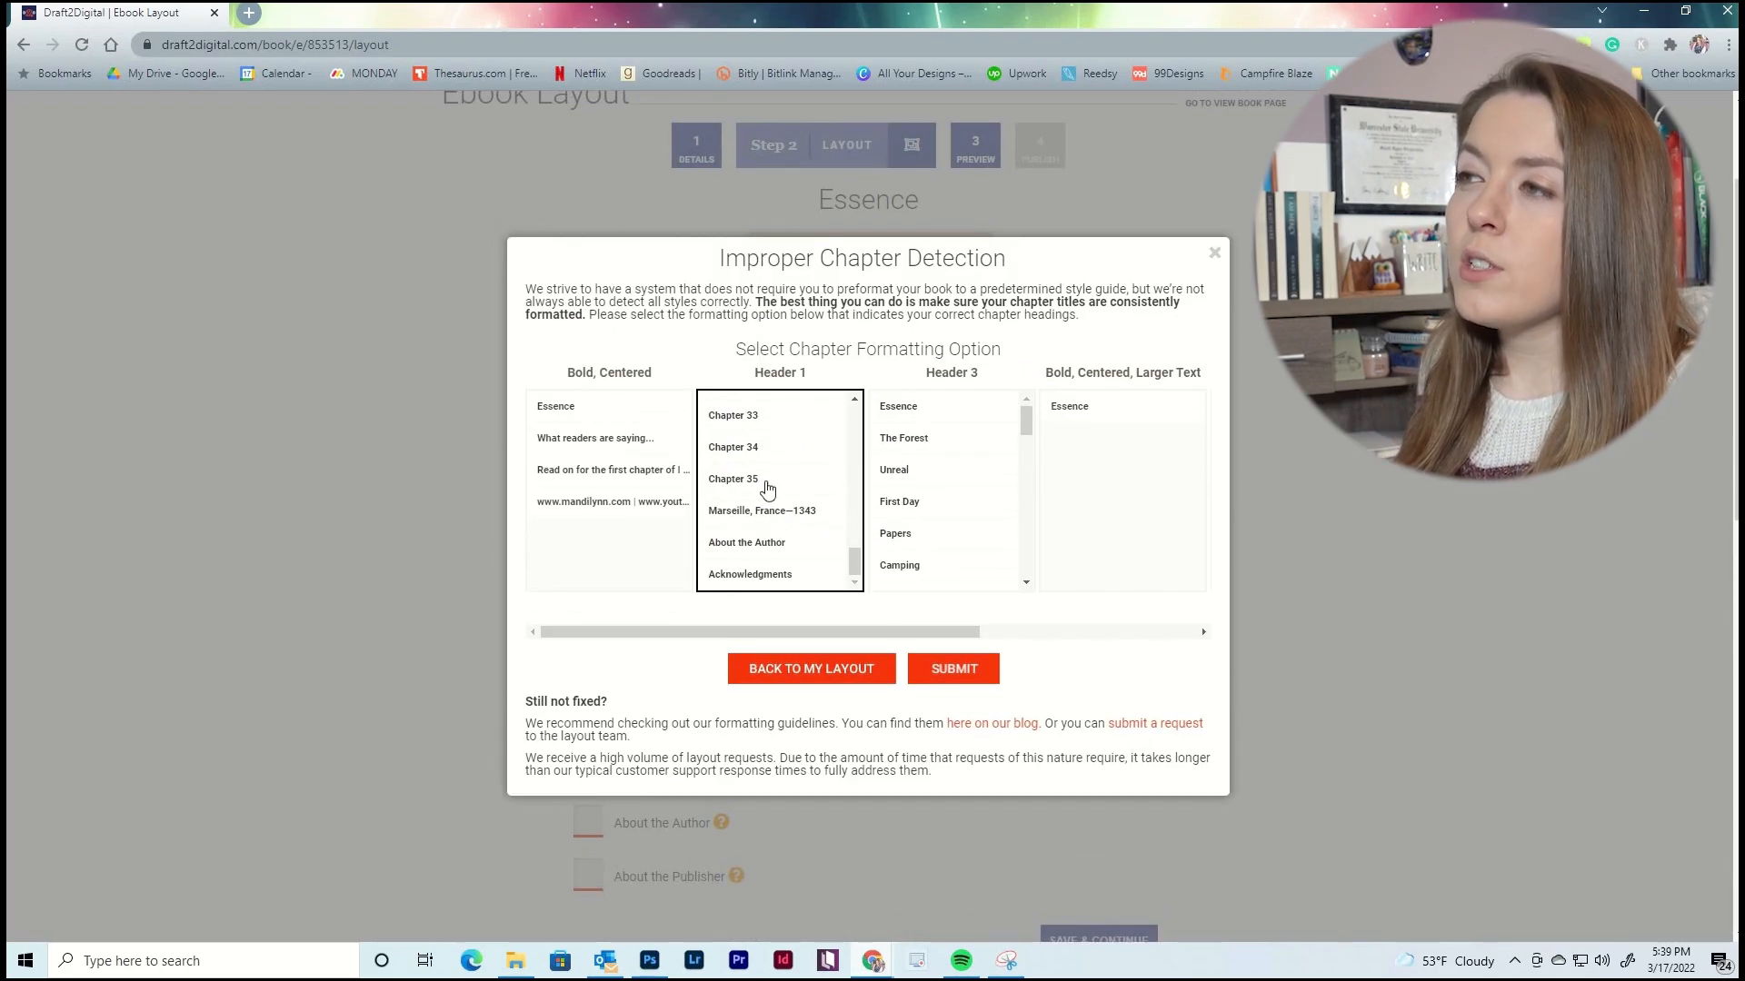
scroll(799, 478, up, 3)
scroll(799, 477, down, 3)
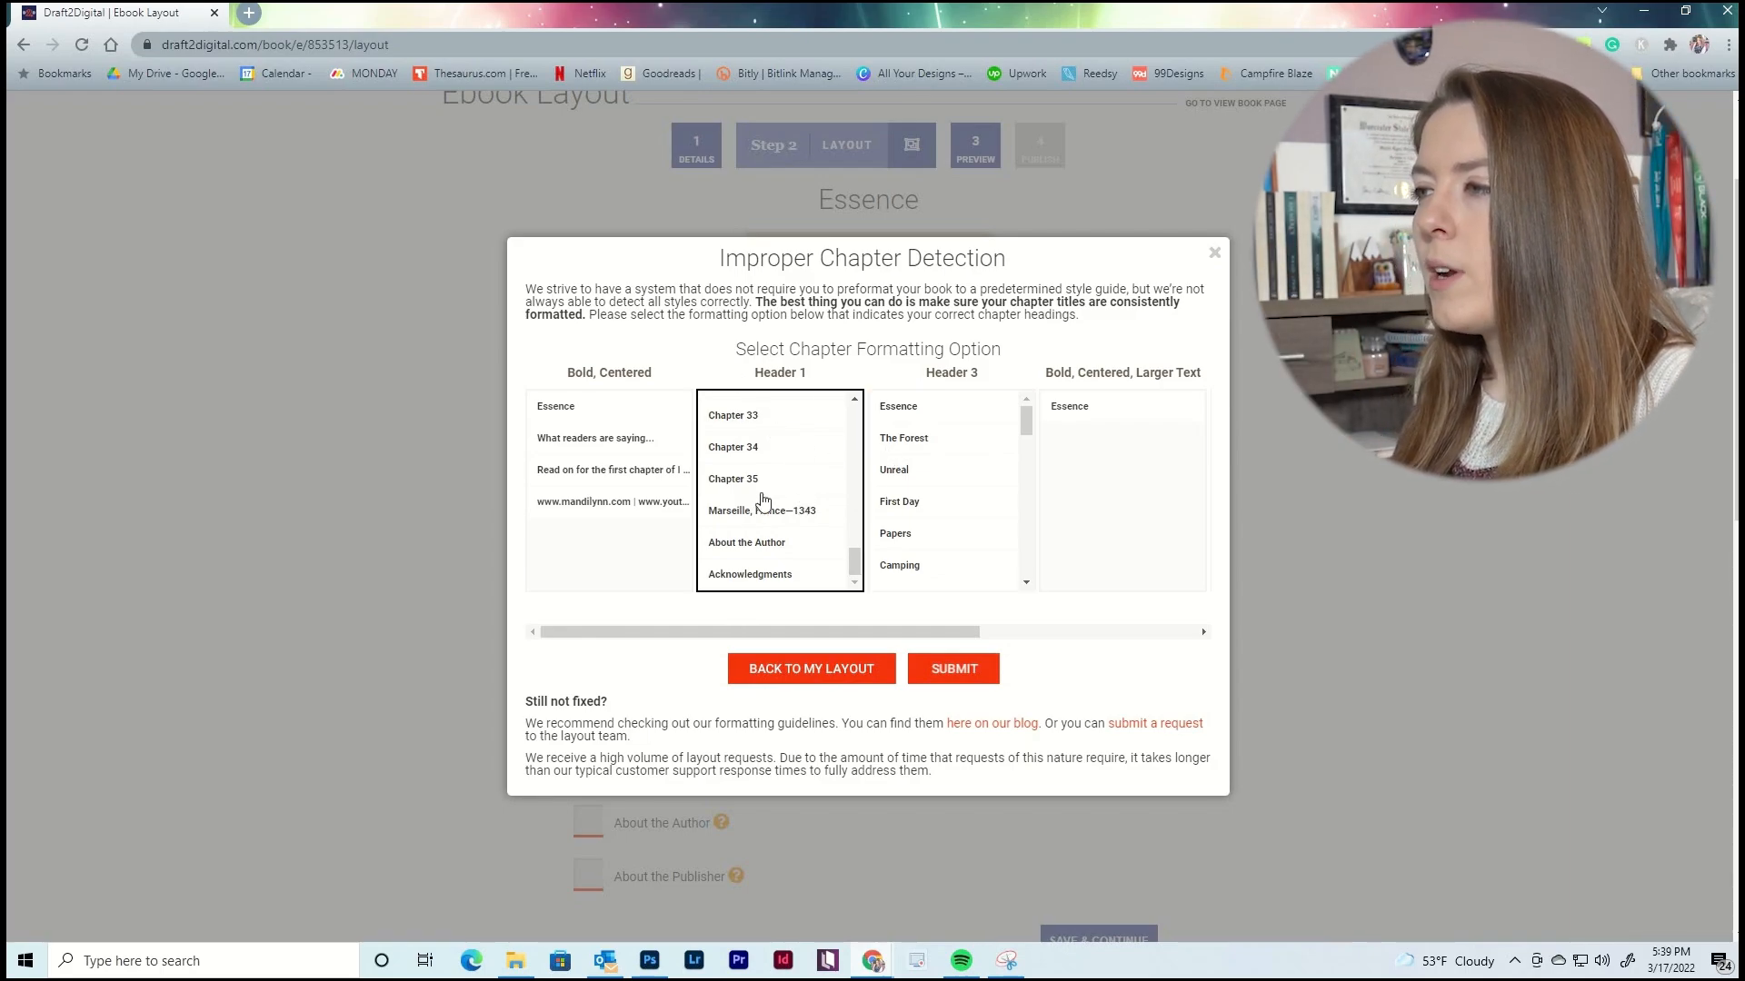
click(952, 677)
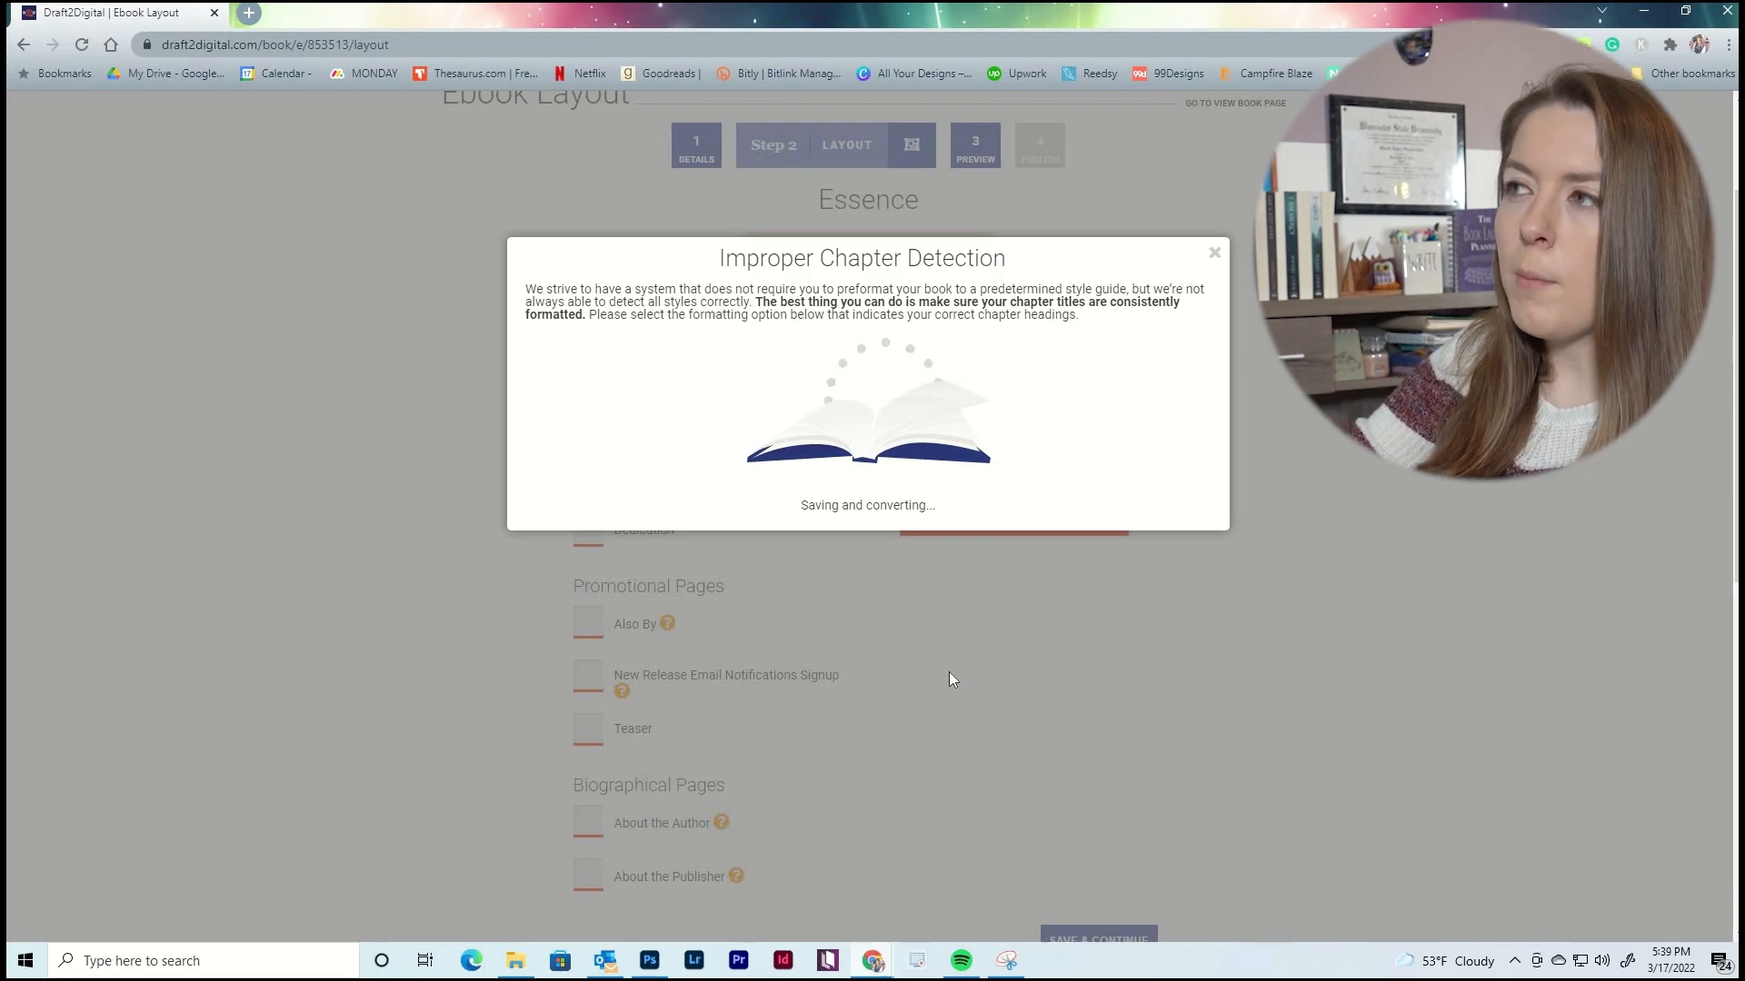
scroll(1018, 481, down, 3)
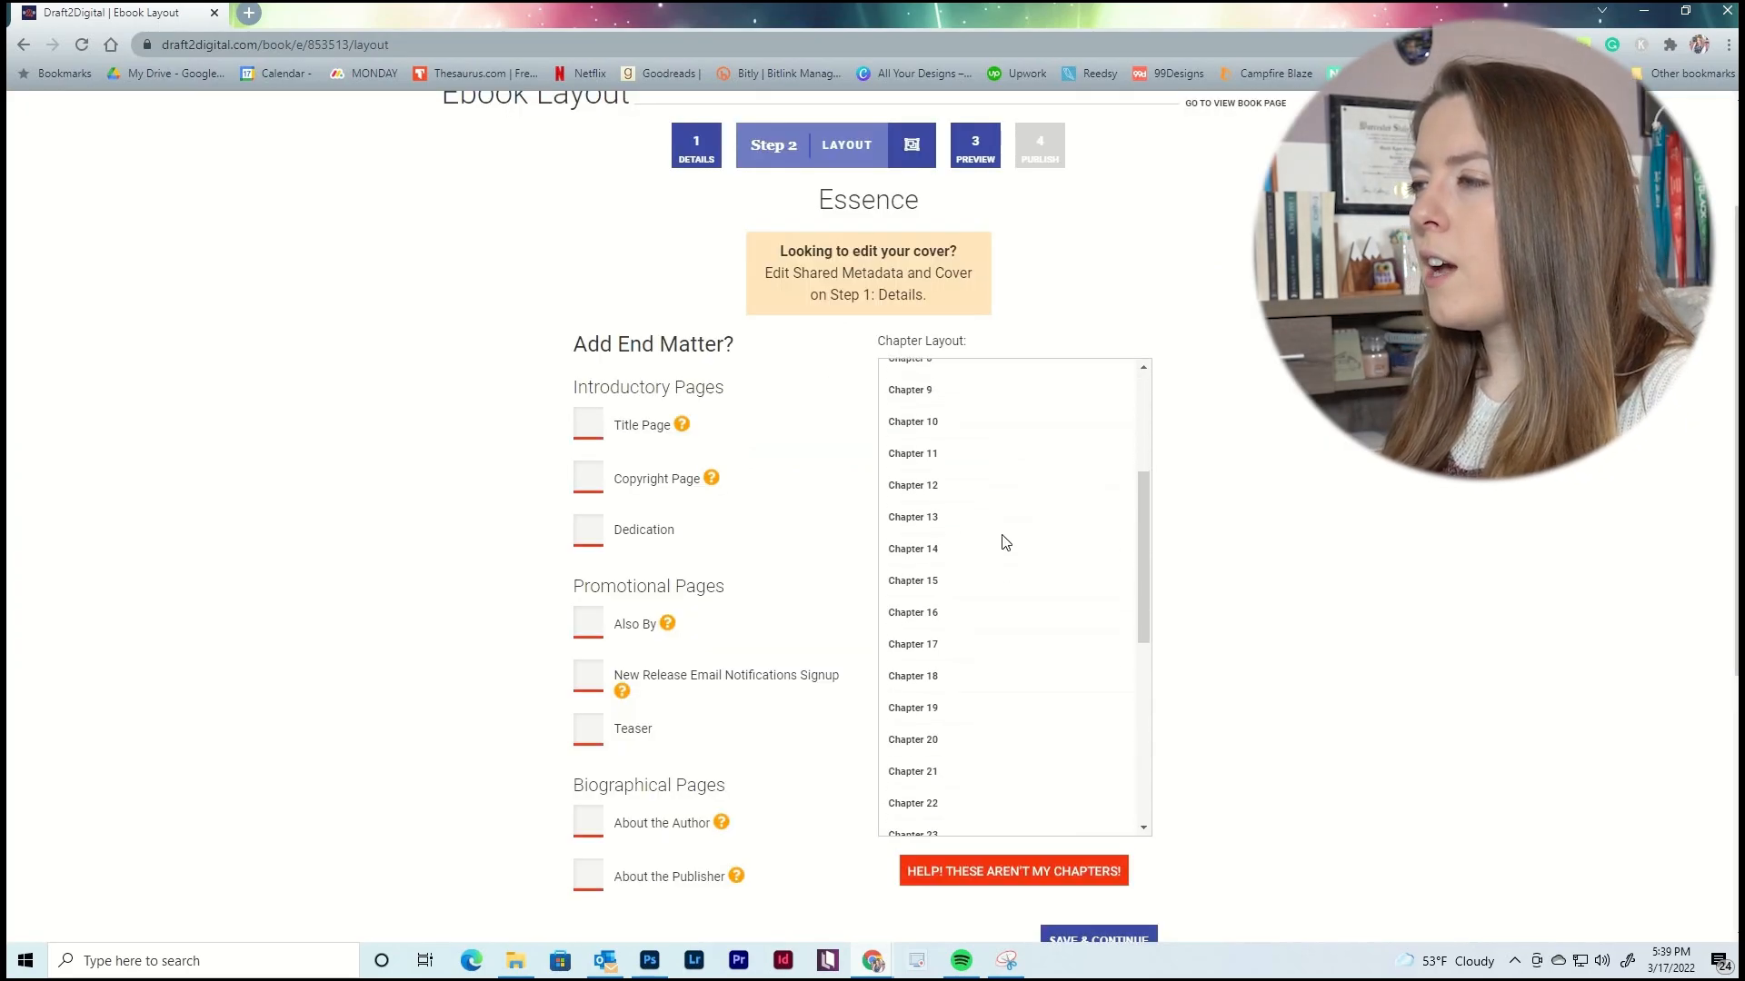
Clear the title page and include a copyright page and a dedication among the introductory pages.
scroll(1015, 501, down, 6)
scroll(1016, 545, up, 9)
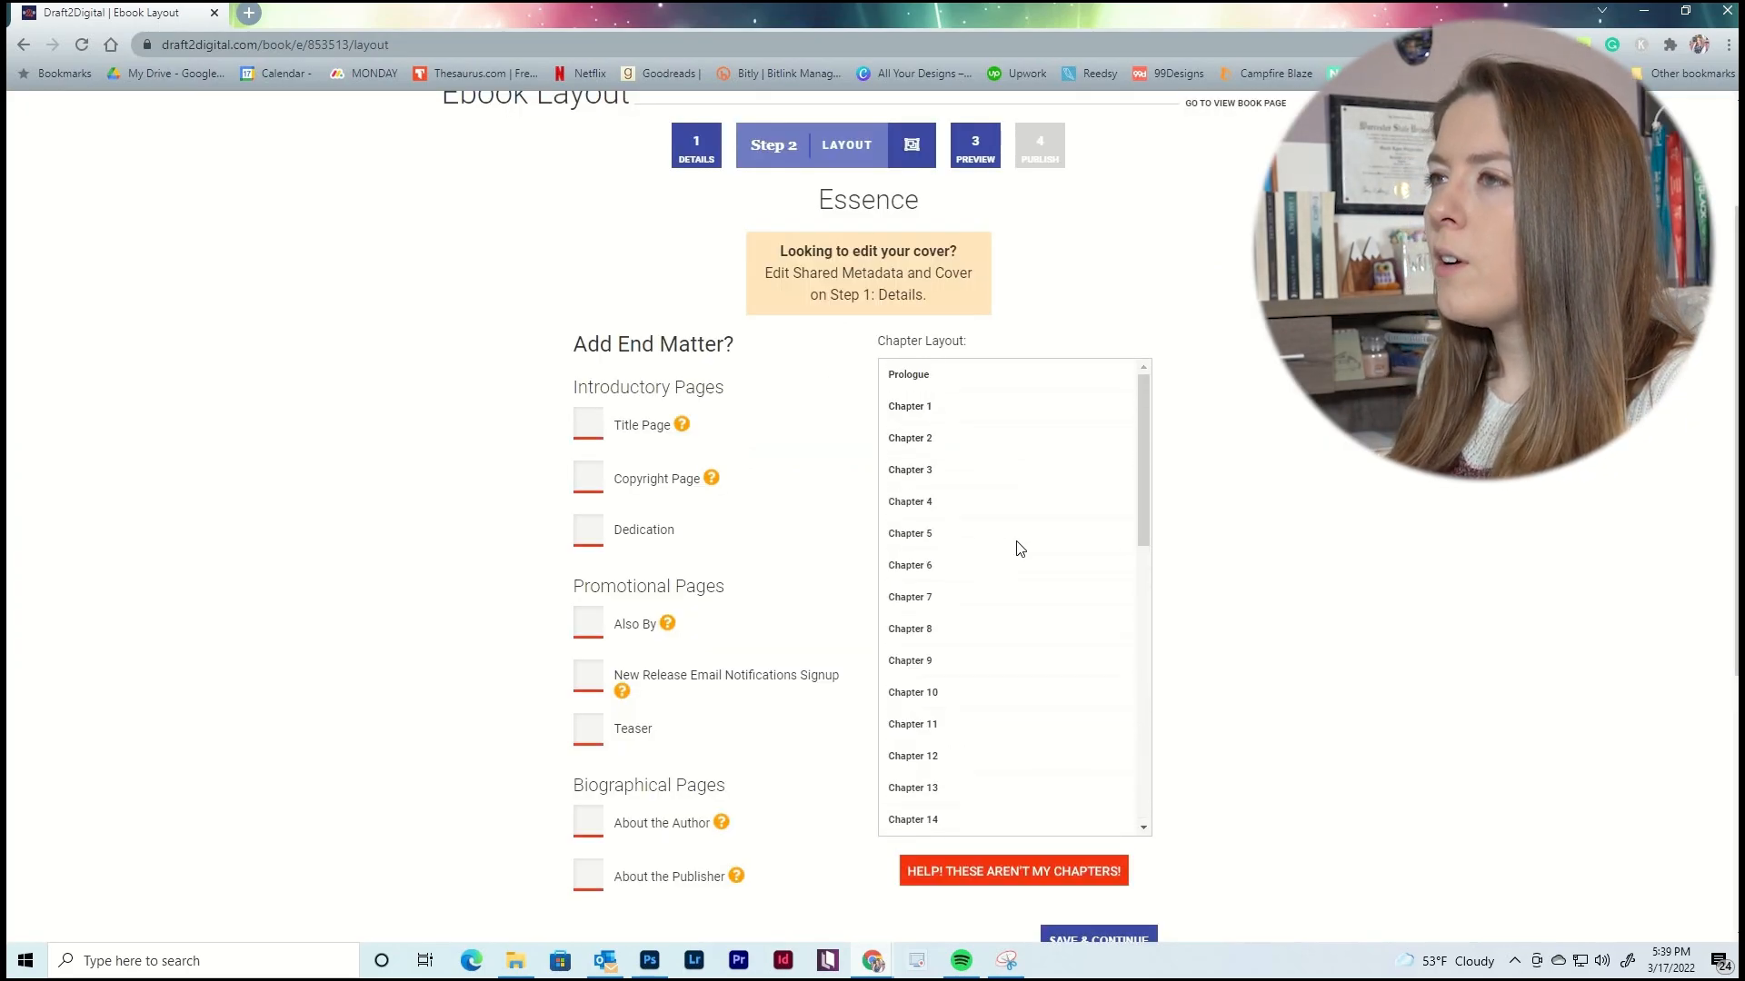
scroll(1324, 494, up, 2)
scroll(1324, 494, down, 4)
scroll(511, 368, up, 1)
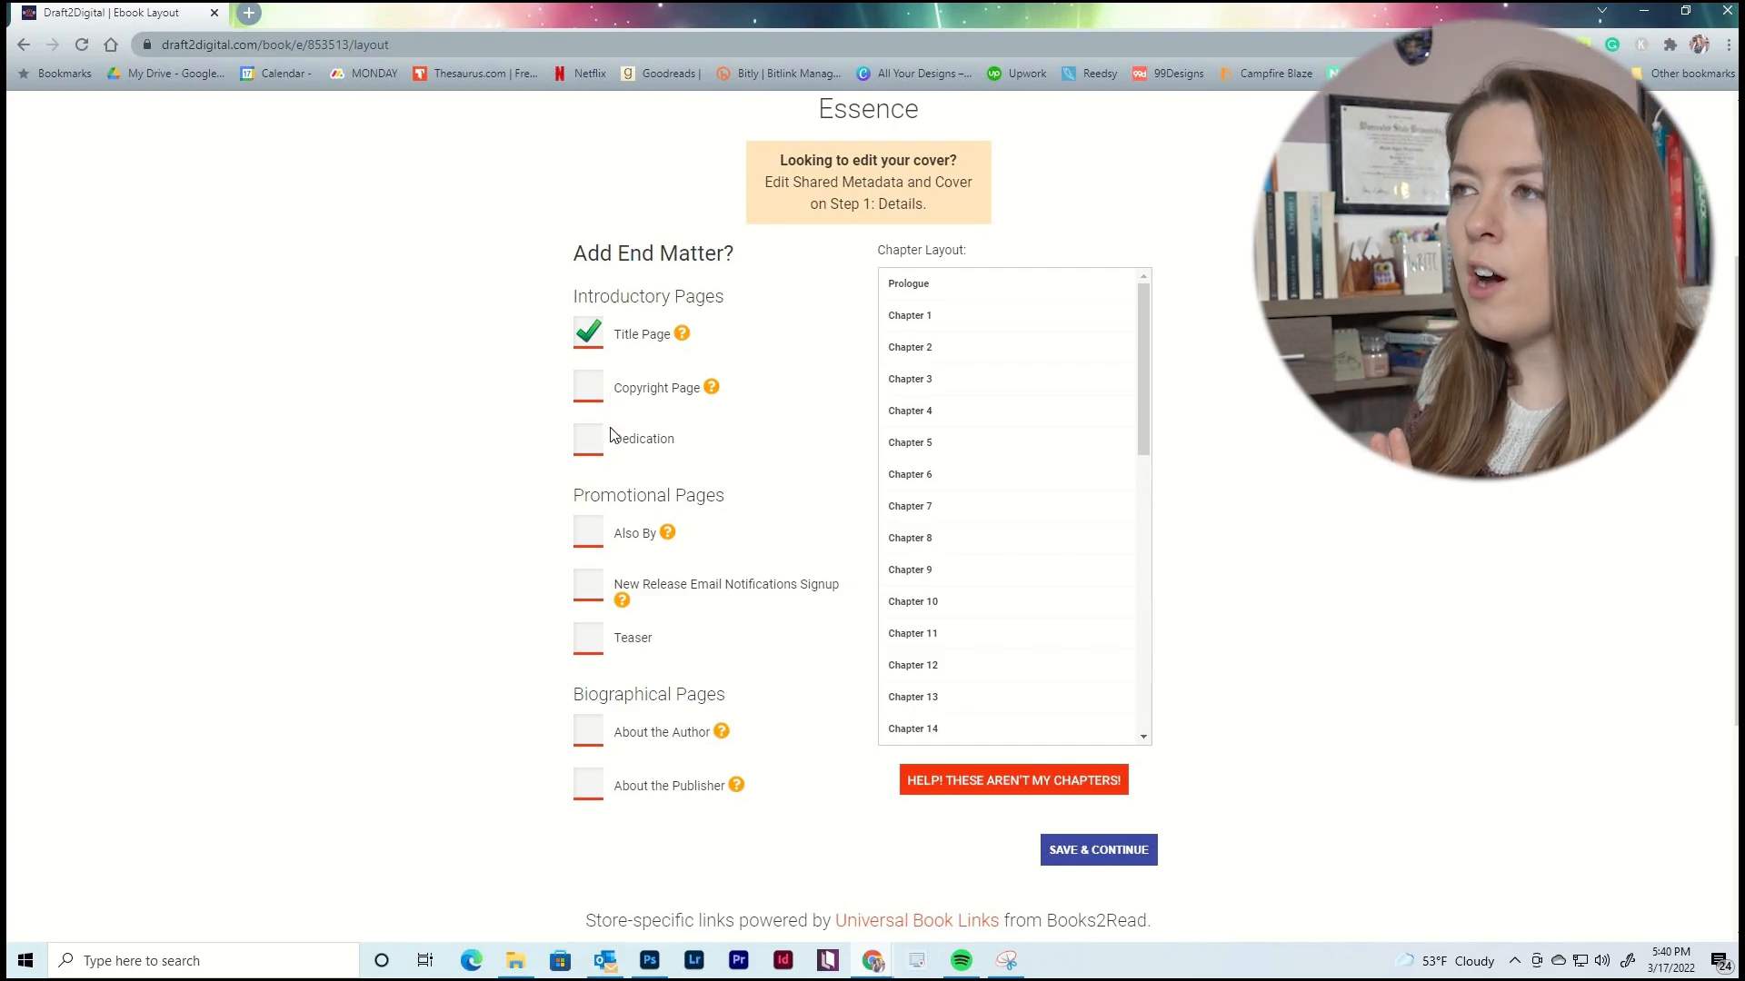
click(589, 338)
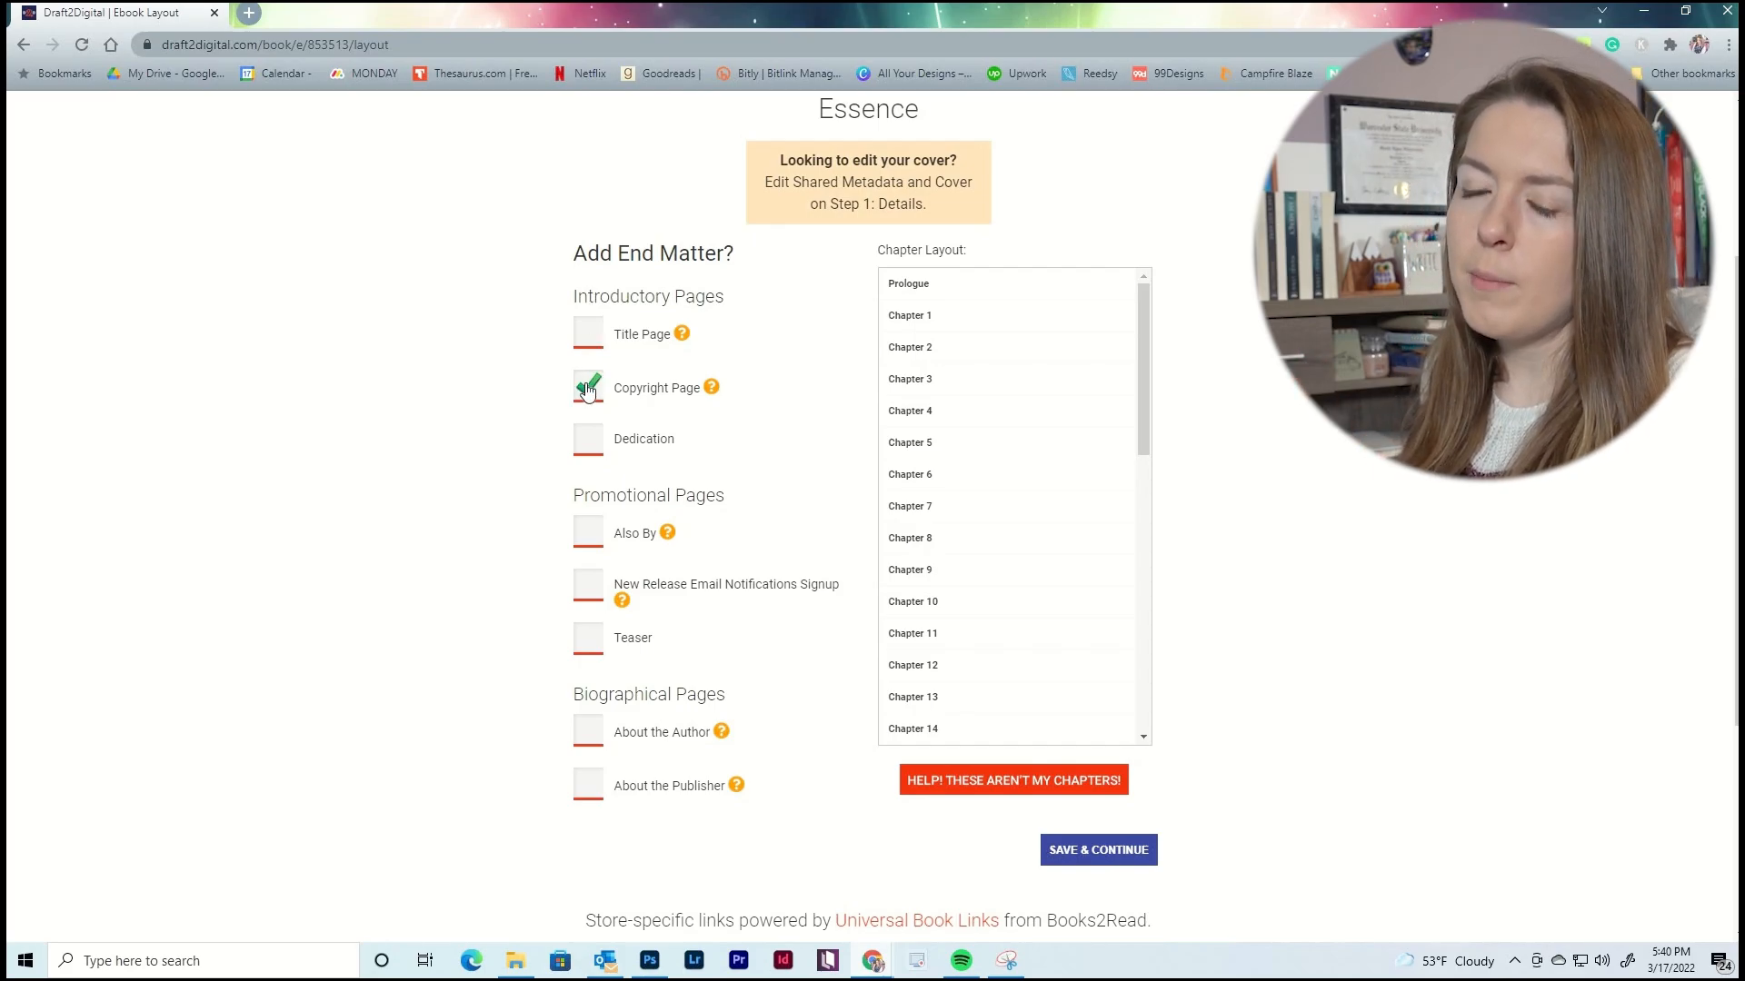
click(589, 445)
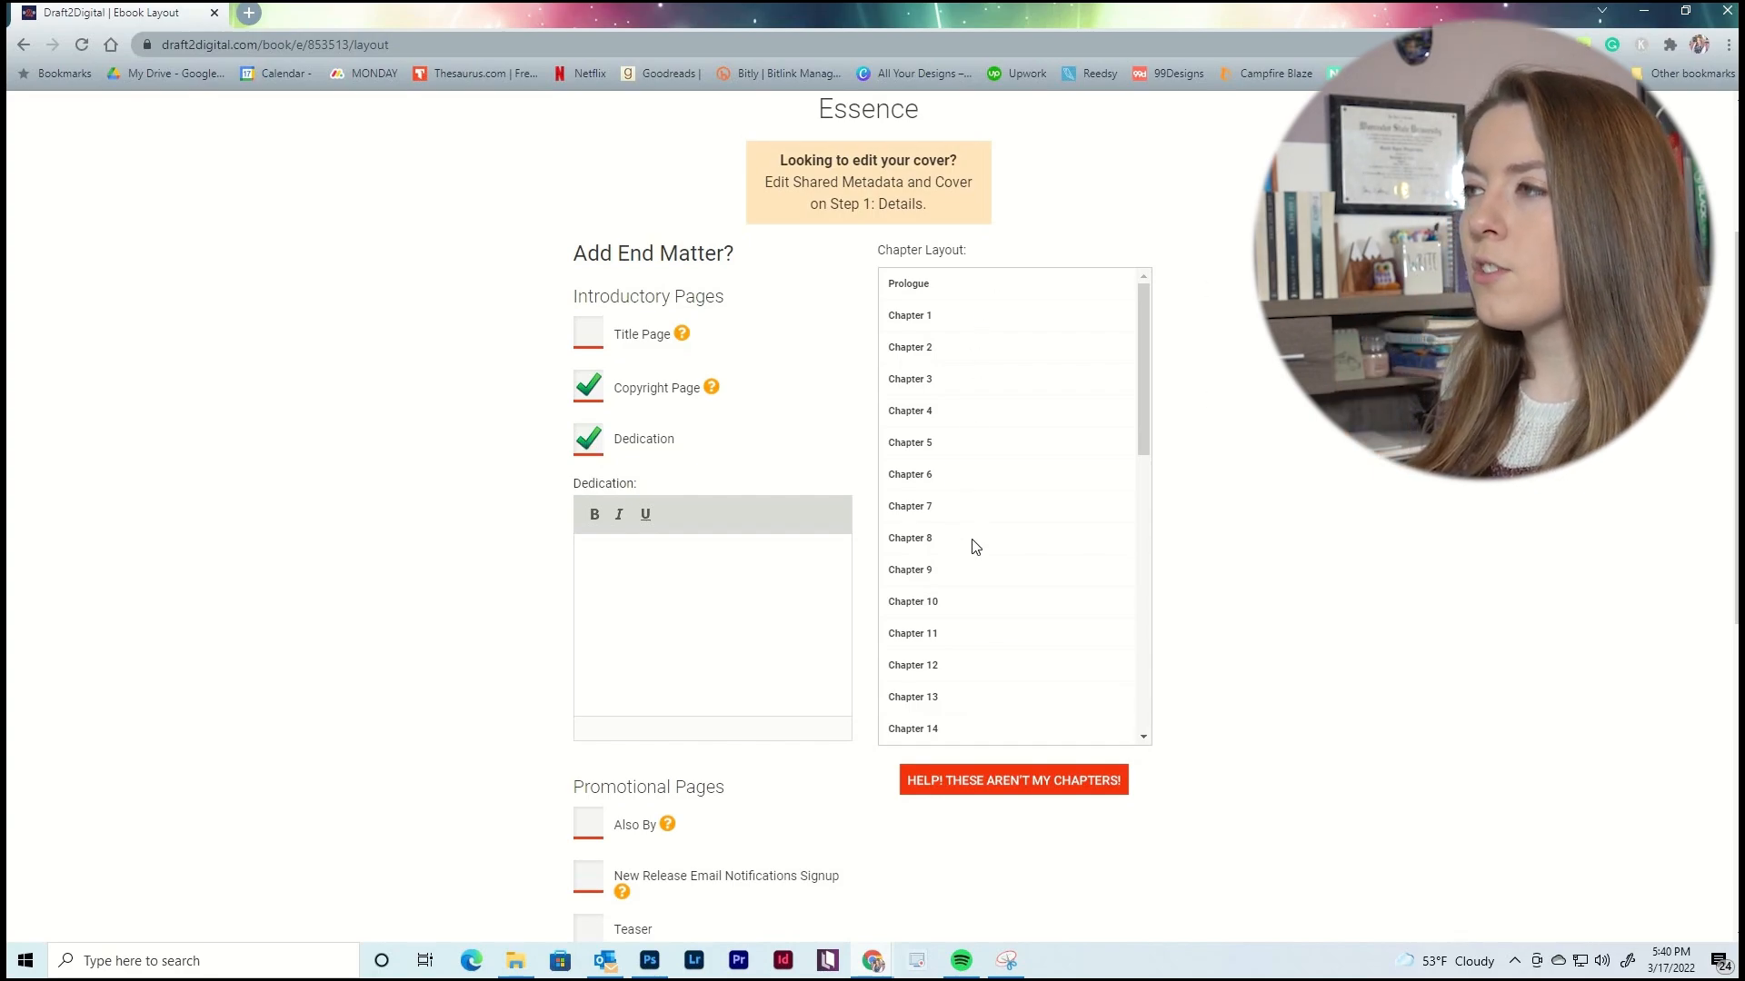
Check the chapter list for an existing dedication and enter "To my parents" as the dedication text.
scroll(975, 546, down, 5)
scroll(977, 569, up, 5)
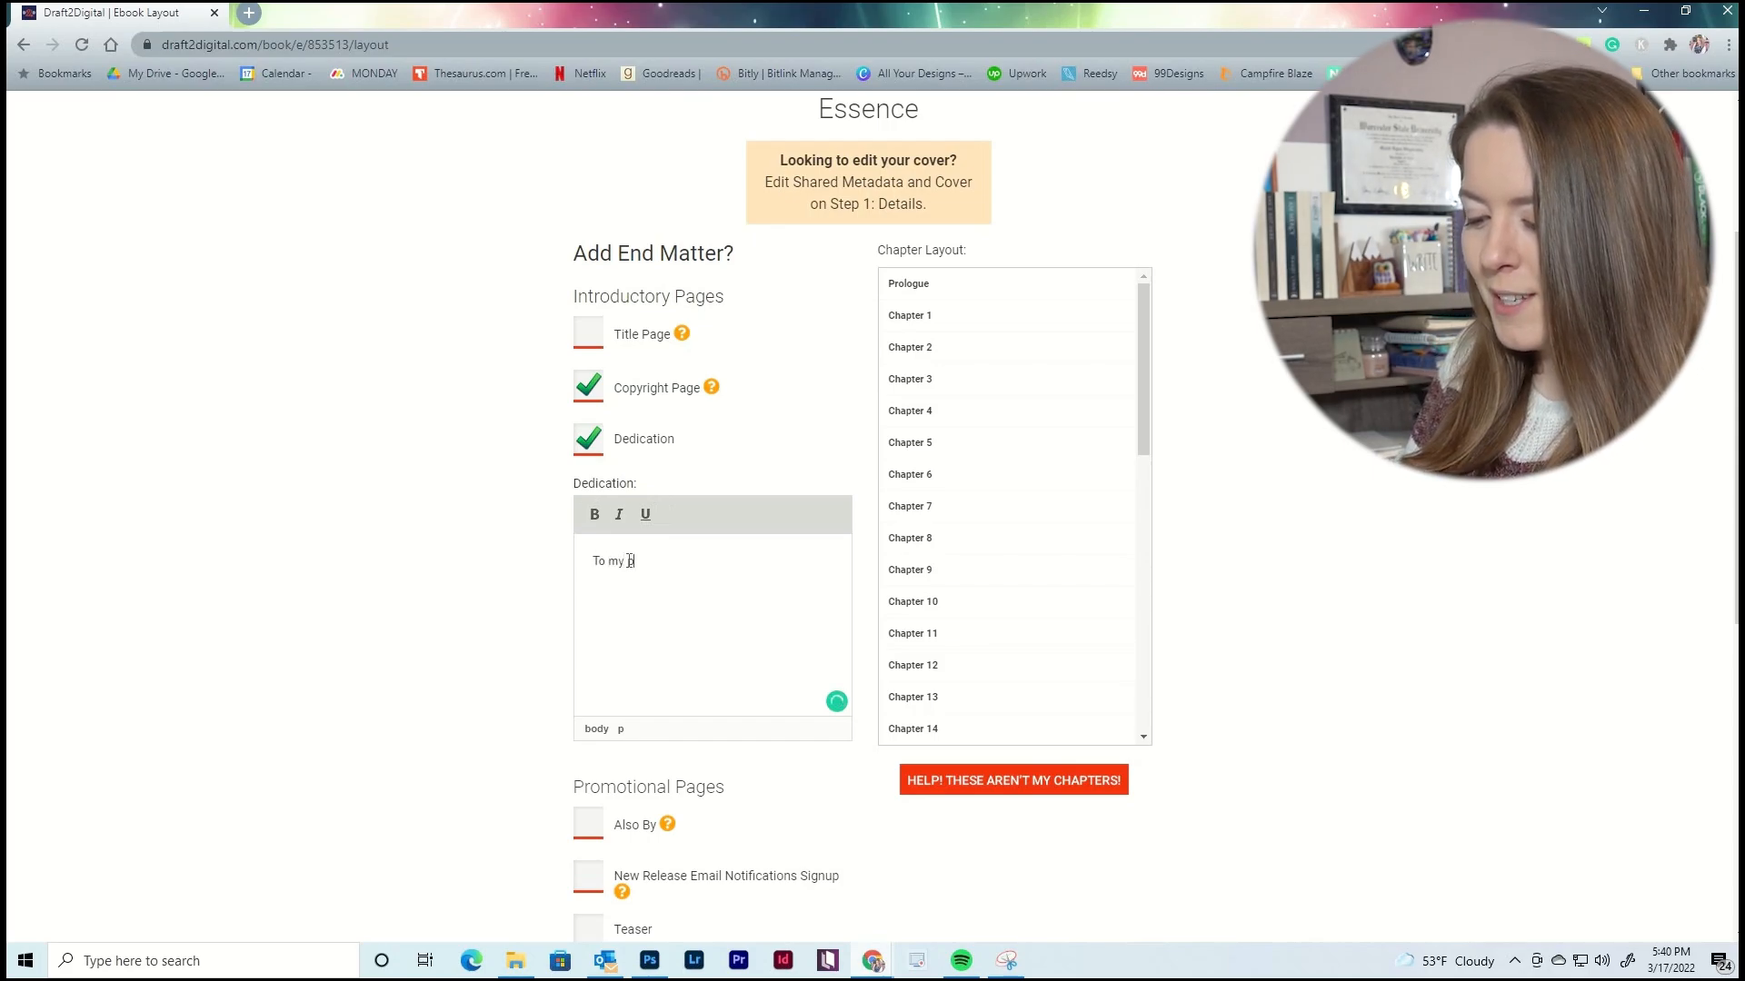
scroll(723, 774, down, 2)
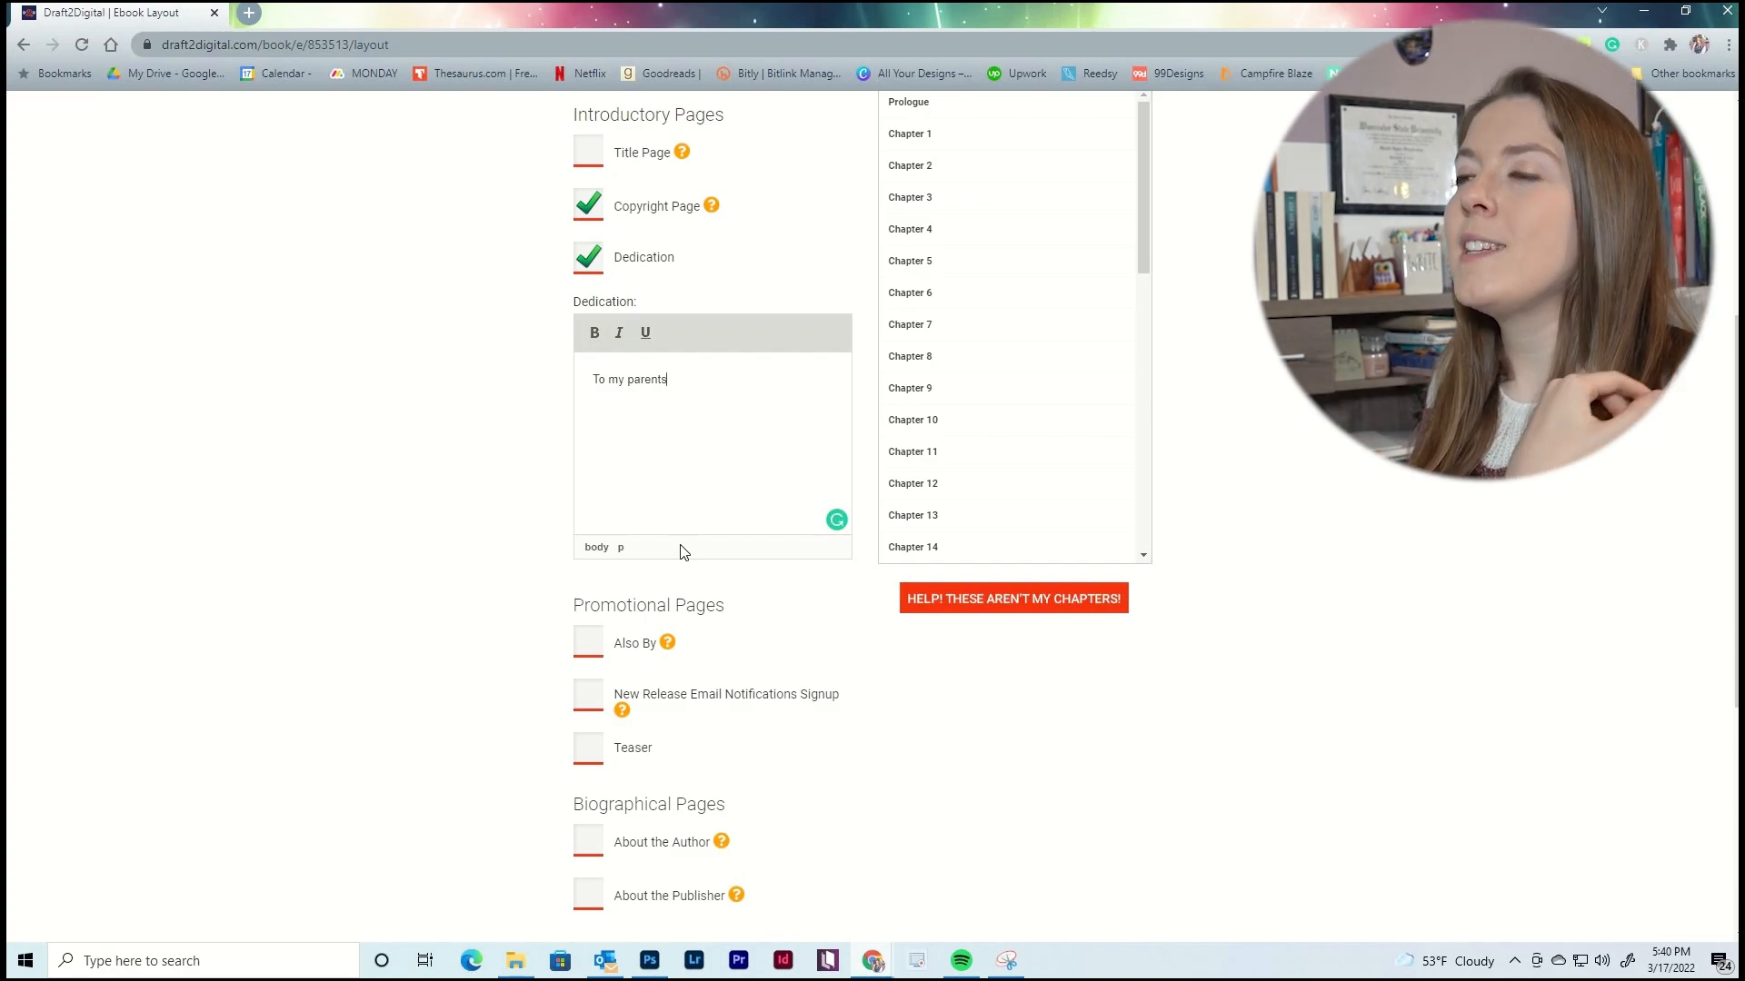
Add an Also By page and set its location to both the beginning and the end of the book.
click(591, 645)
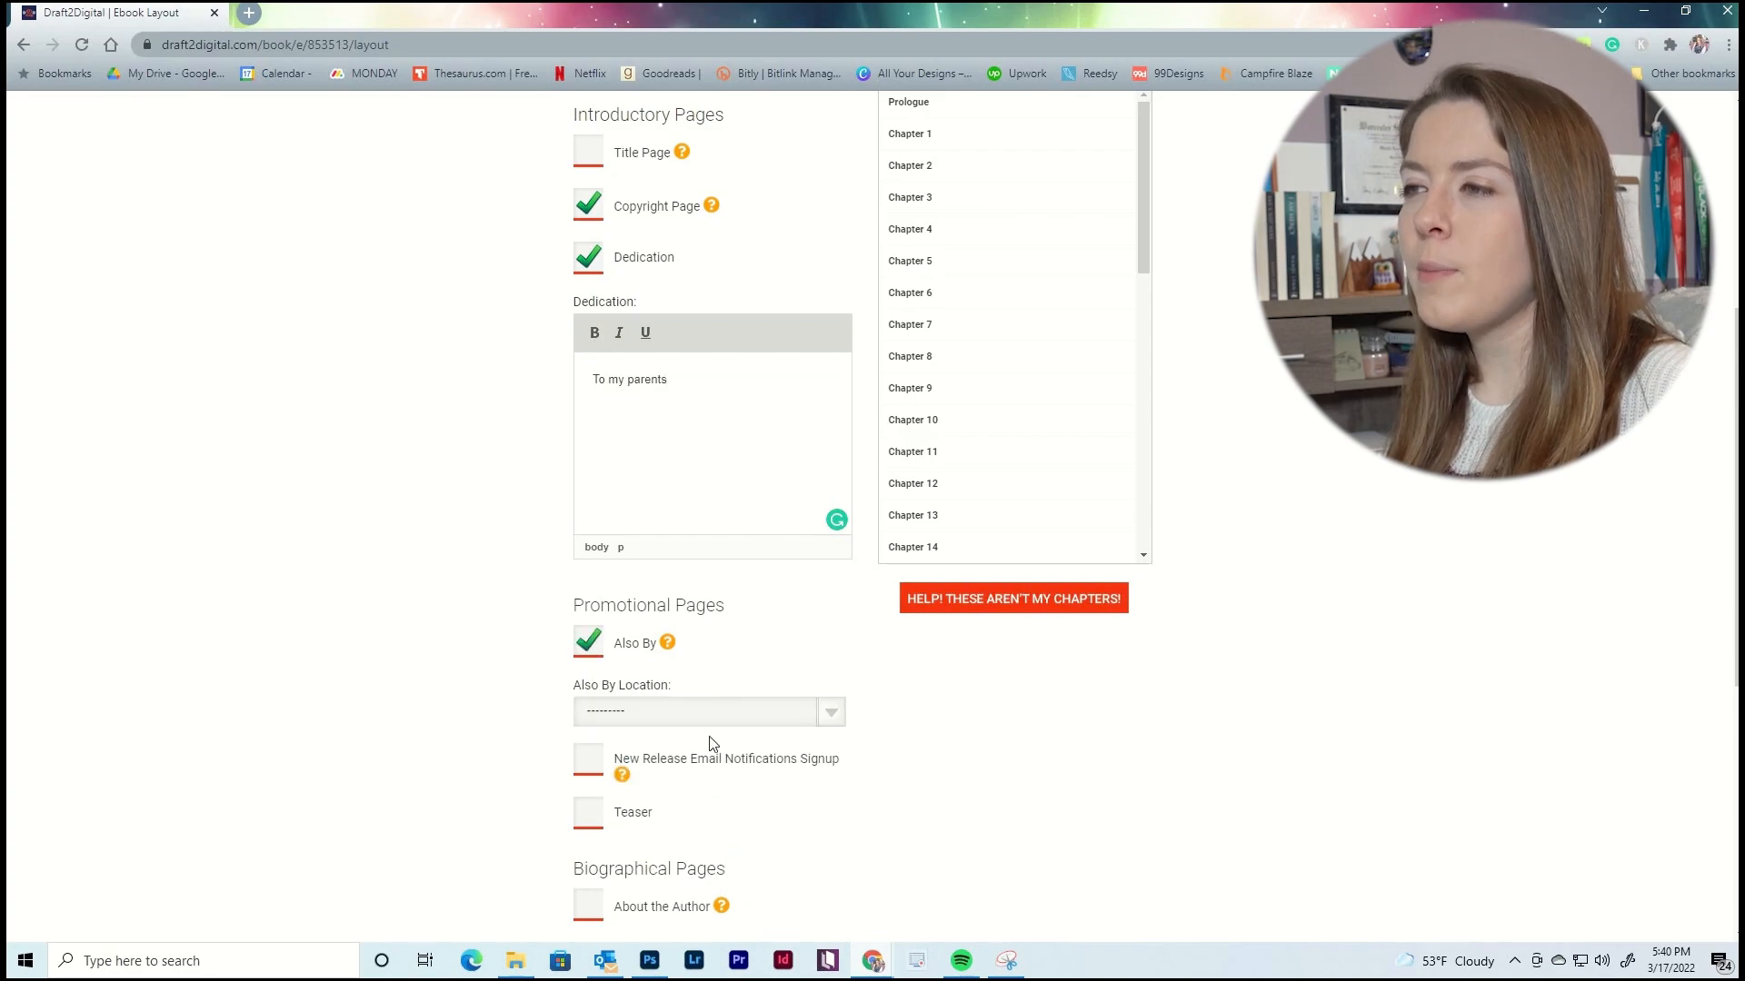
click(834, 713)
scroll(834, 713, down, 1)
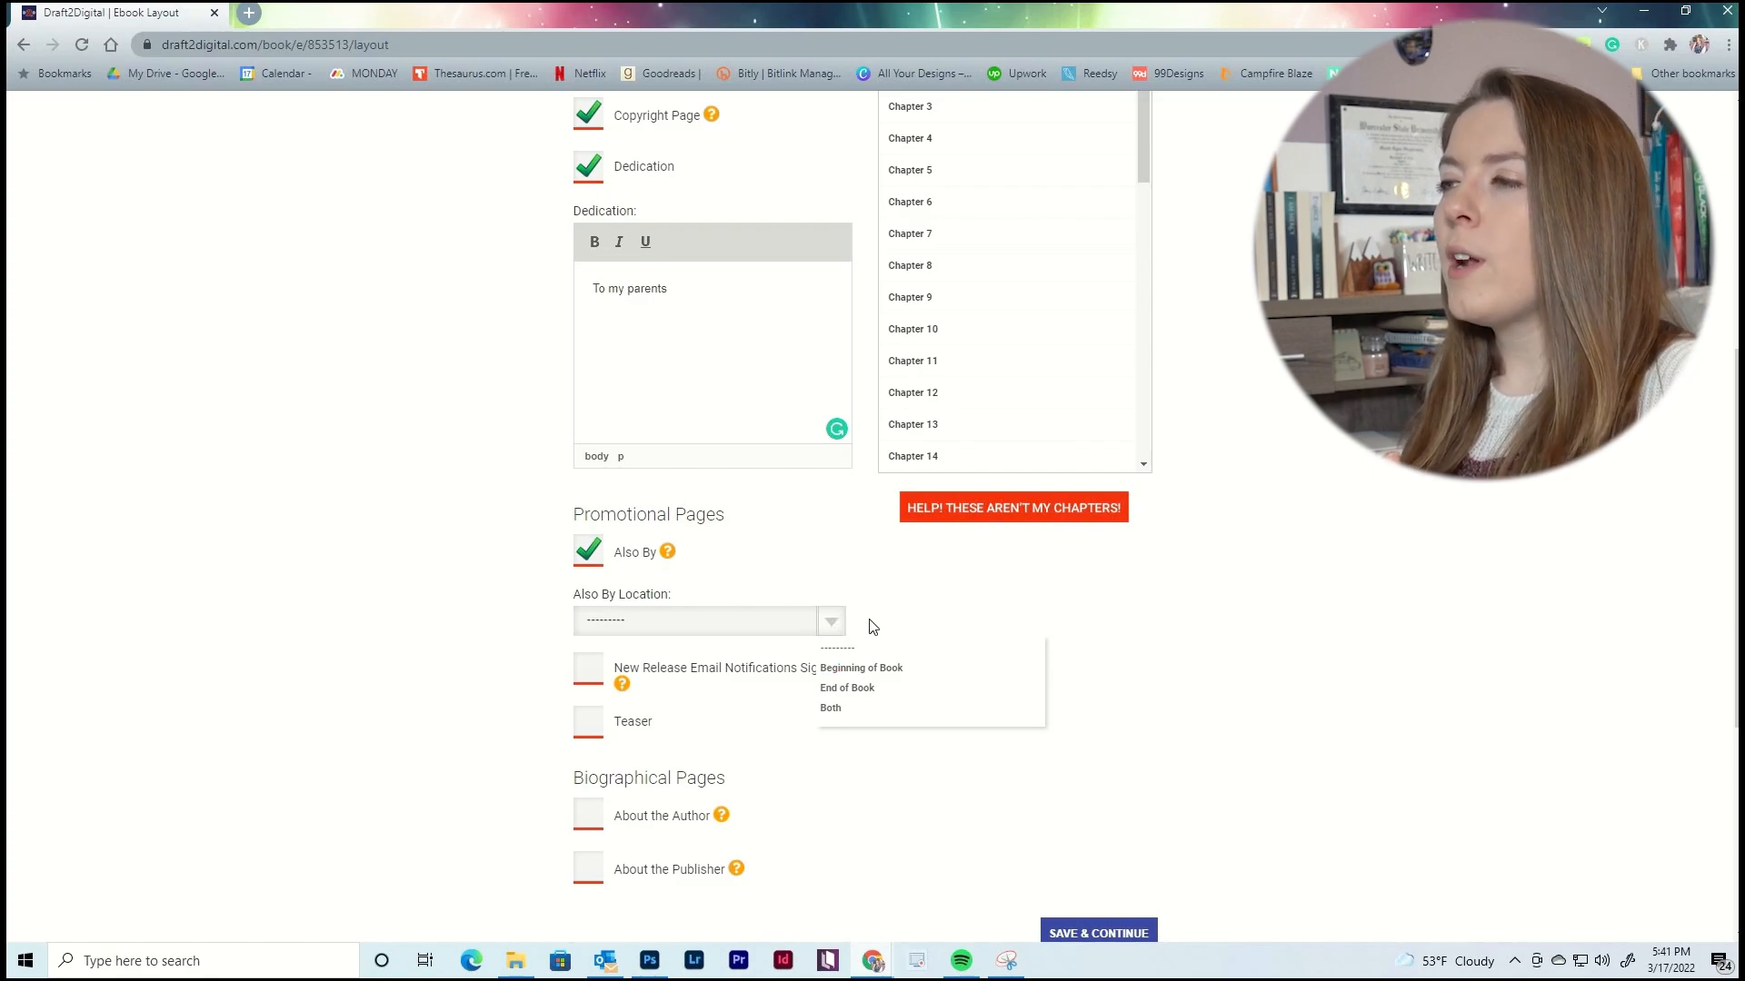
click(855, 709)
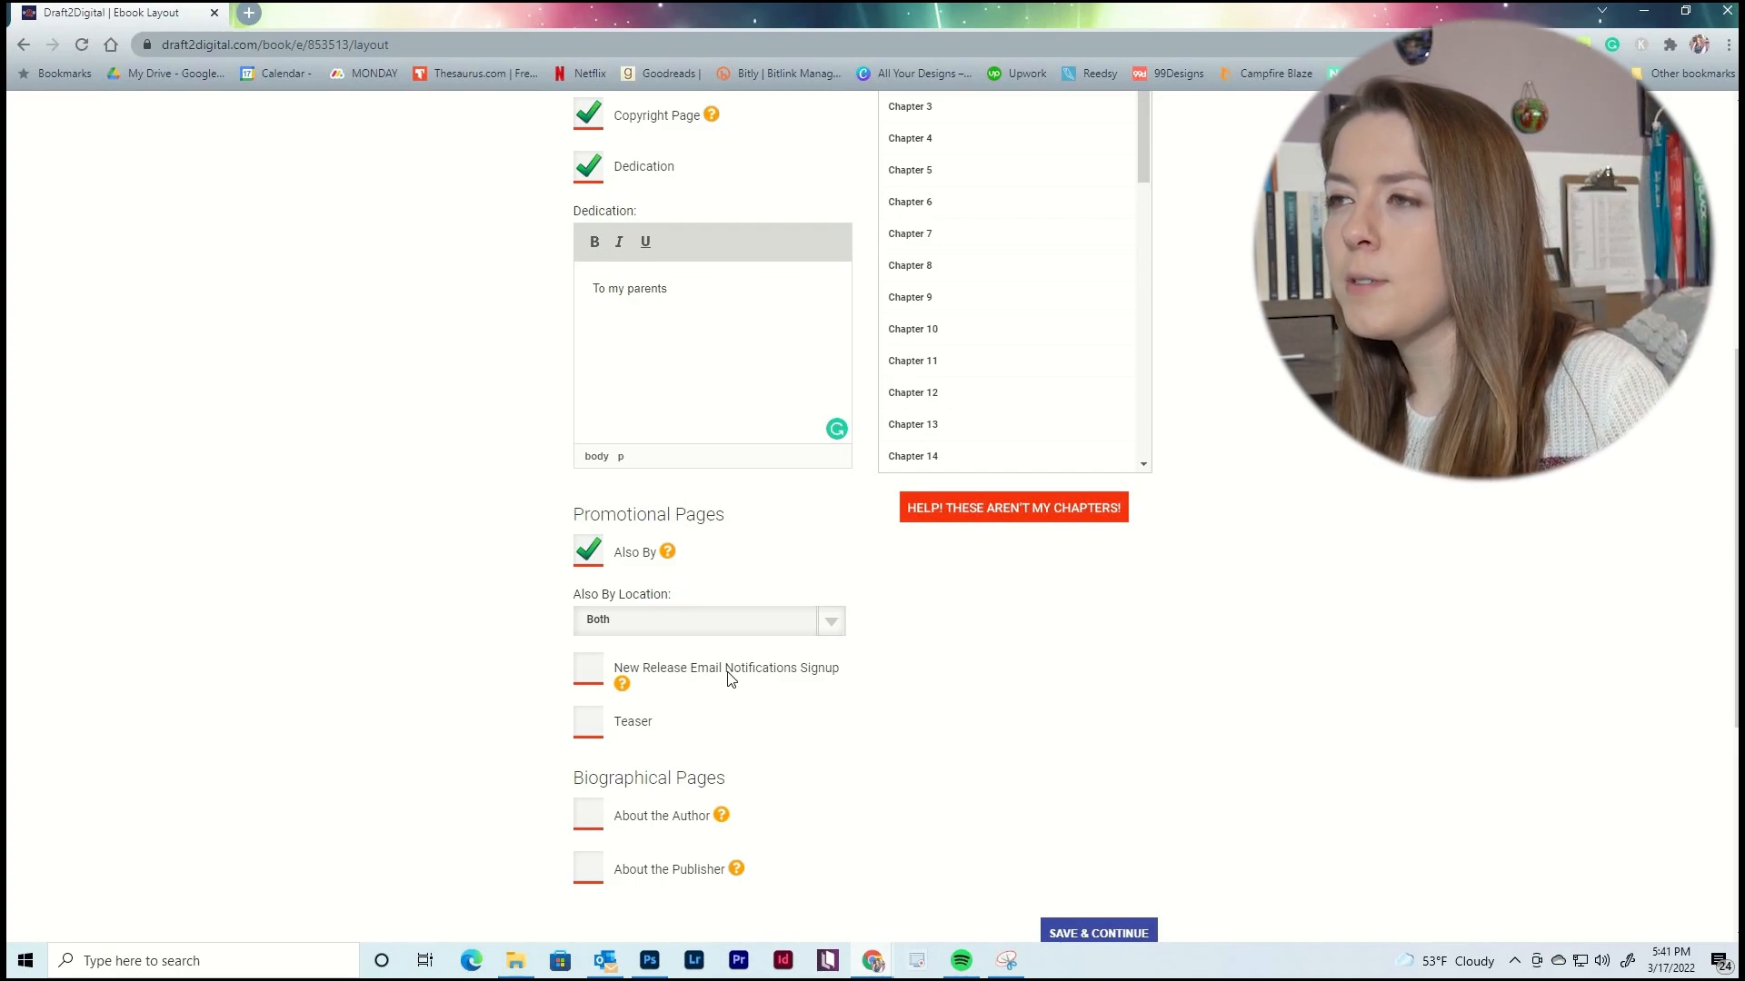
Review the last chapters in the layout and try adding a teaser page for the book I am Mercy.
mouse_move(625, 692)
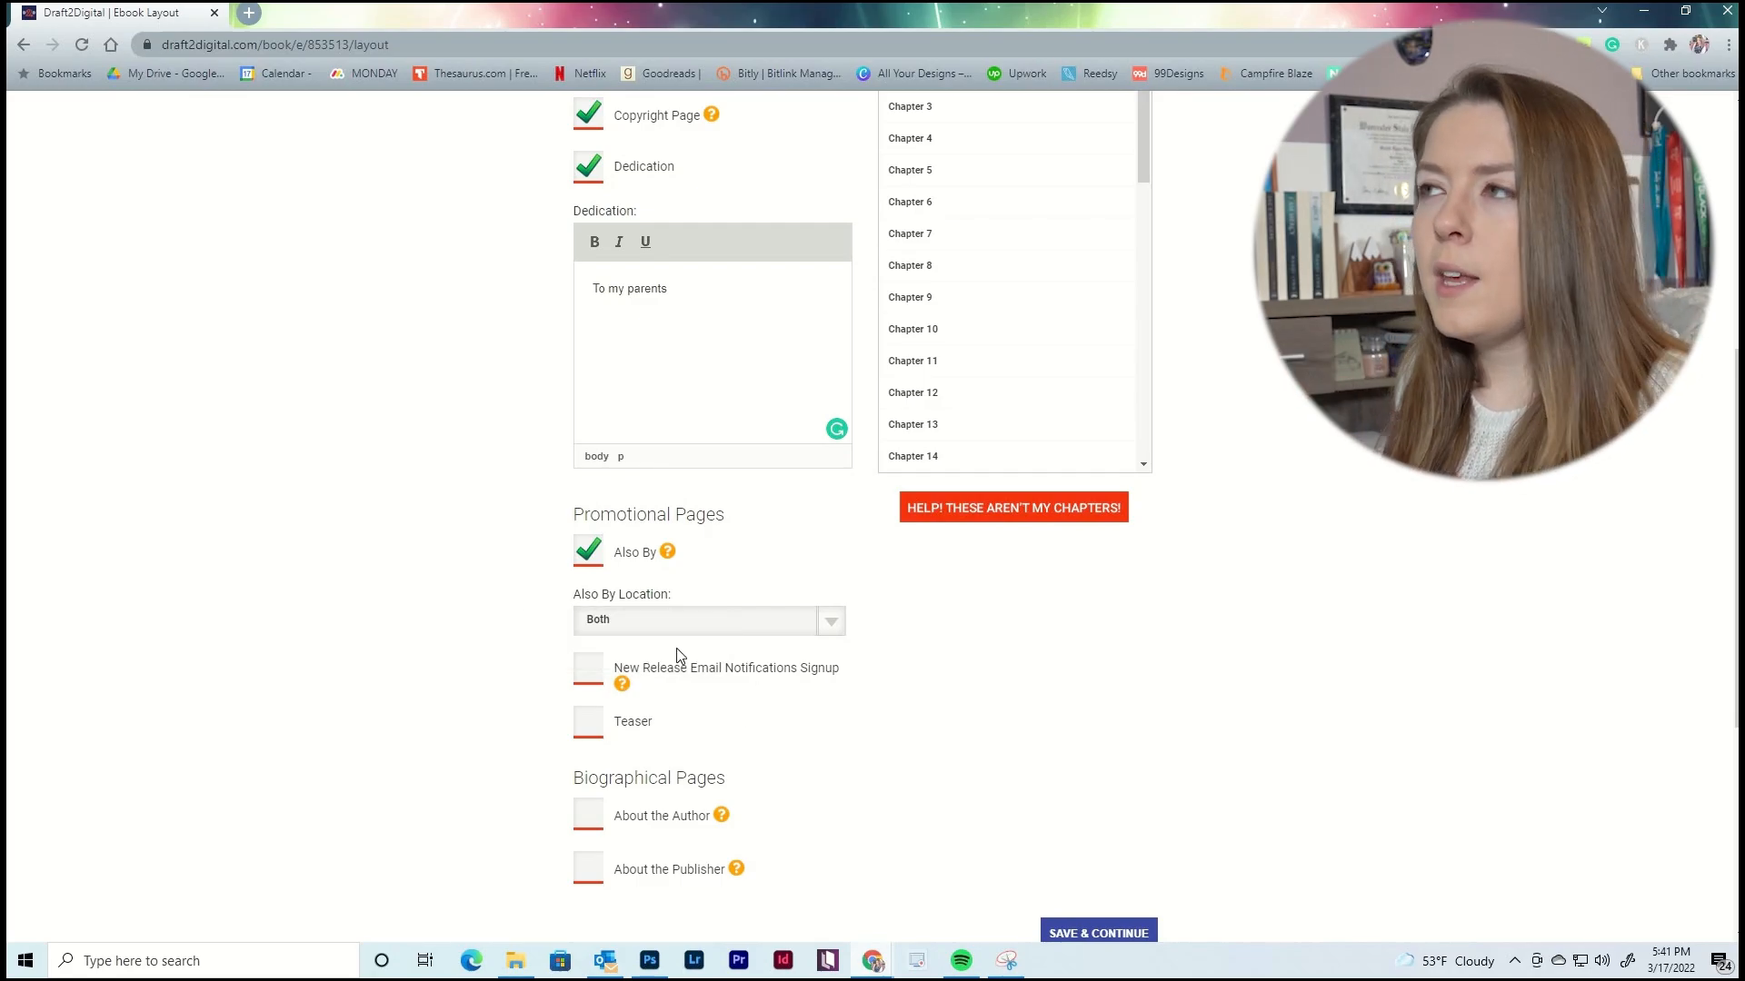
scroll(1087, 246, down, 2)
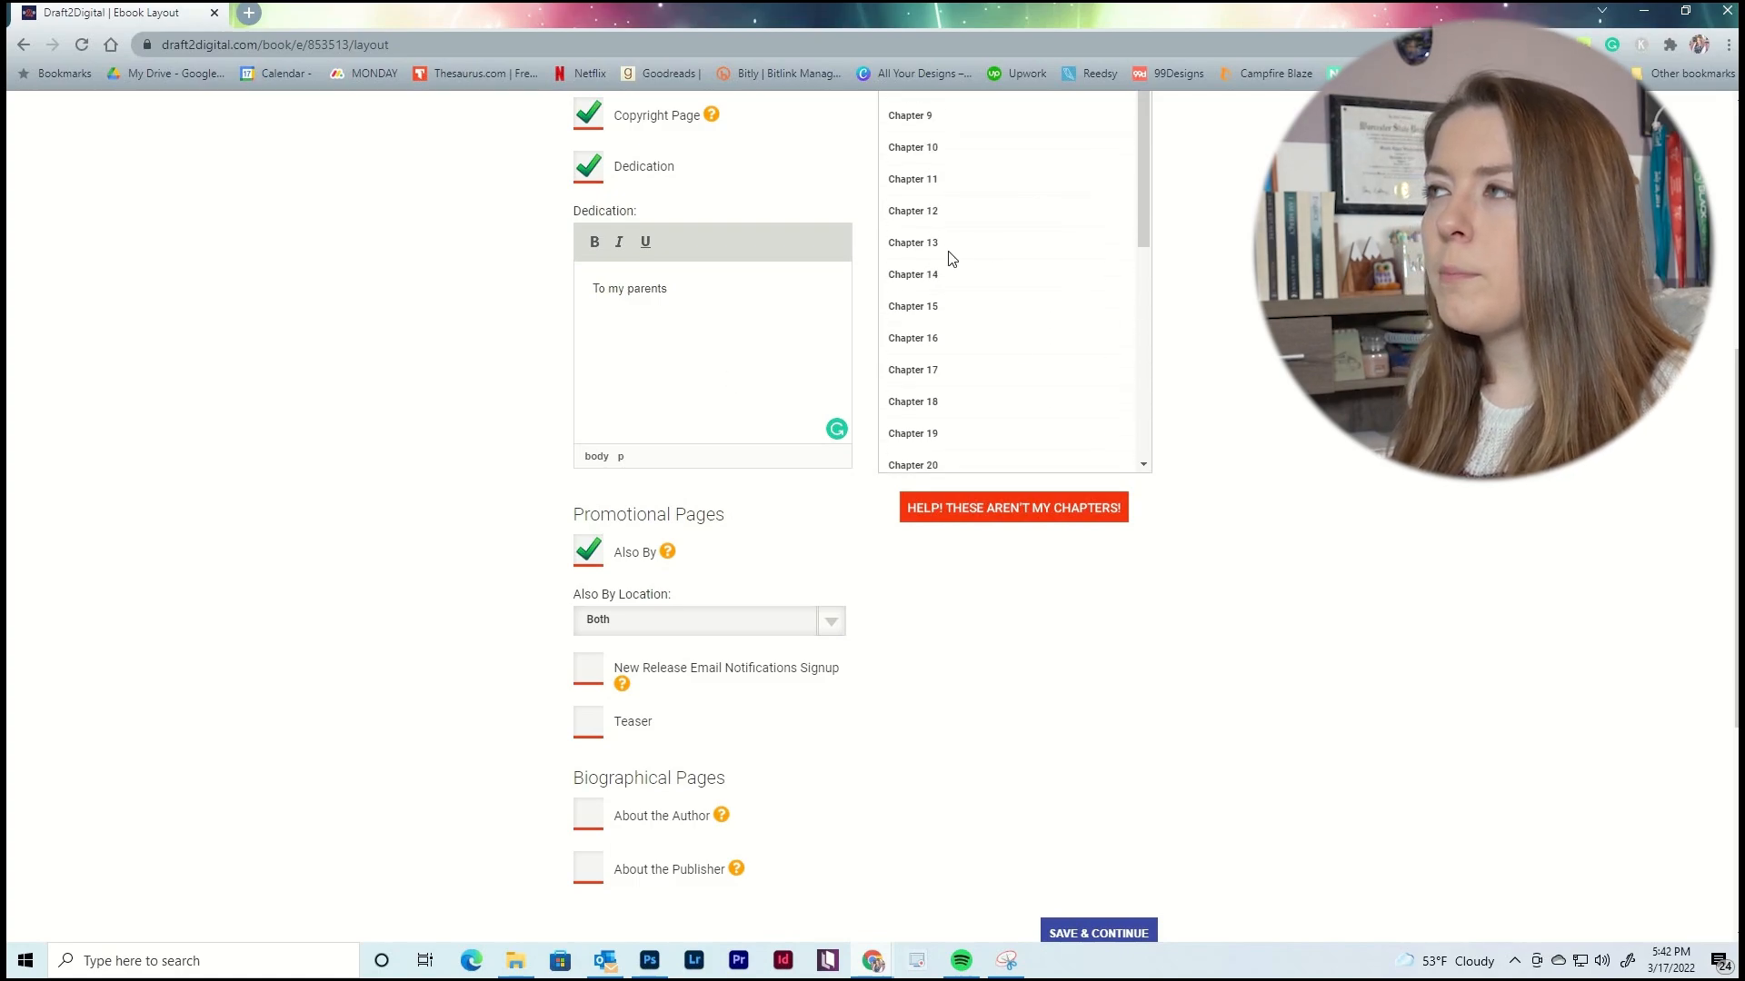
scroll(951, 259, down, 6)
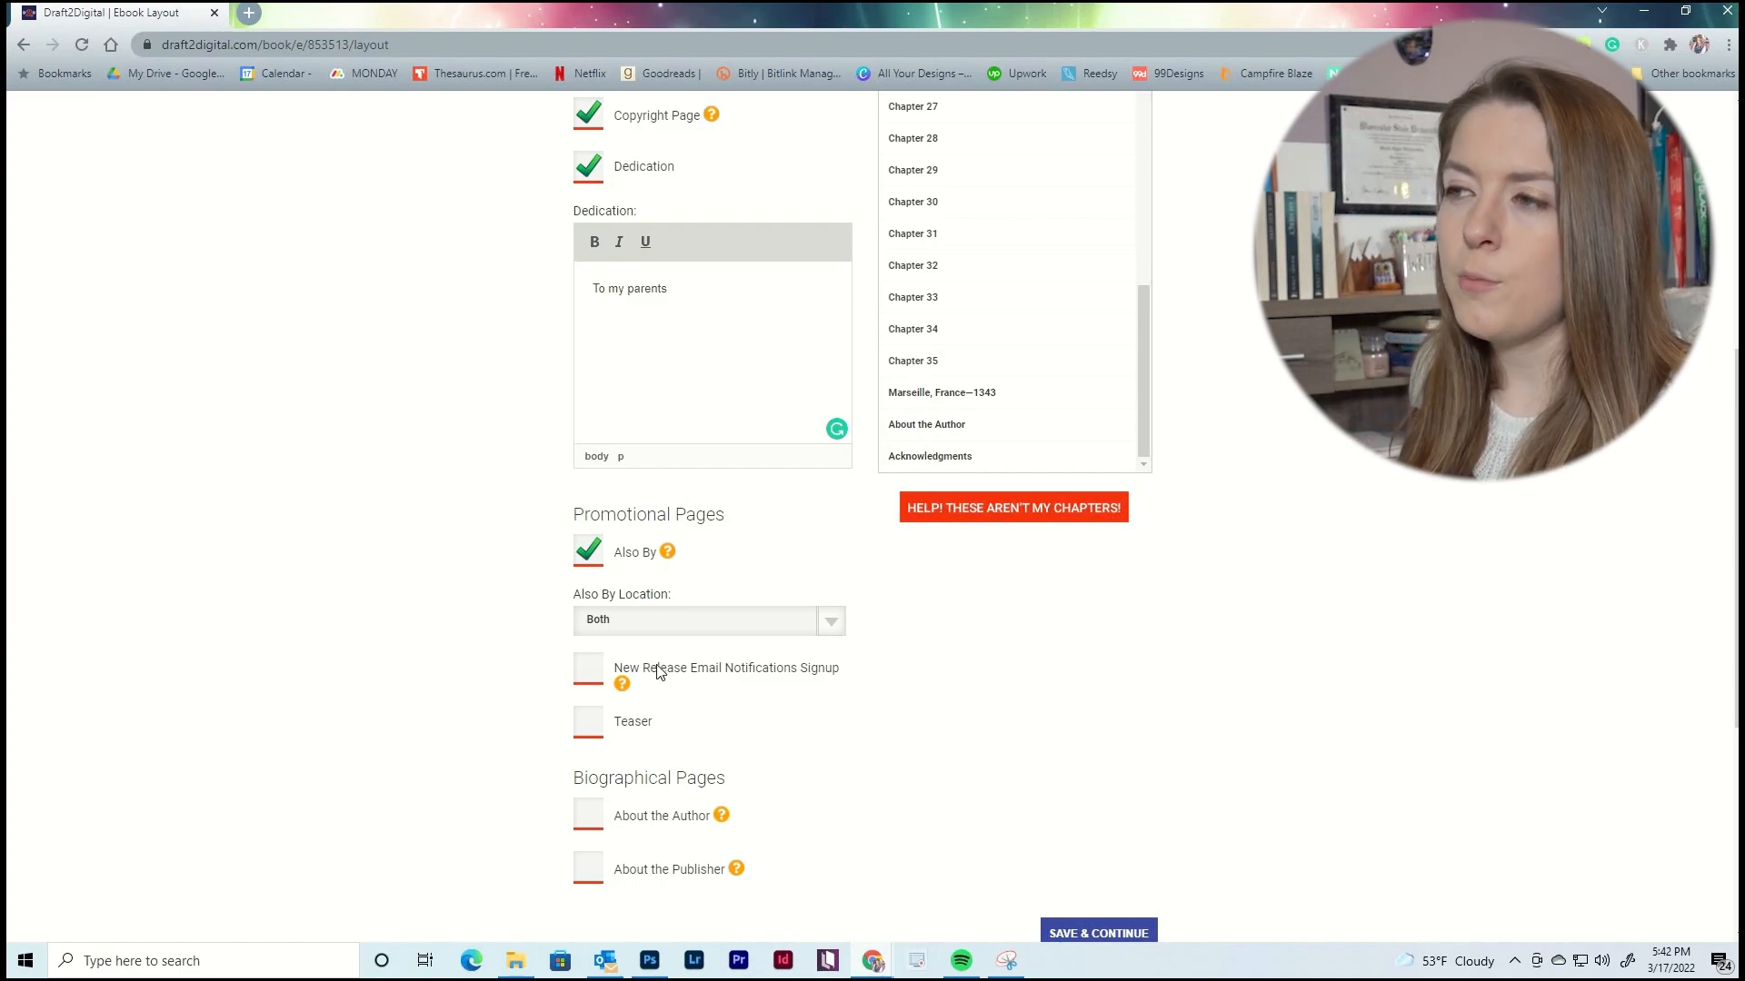
click(597, 727)
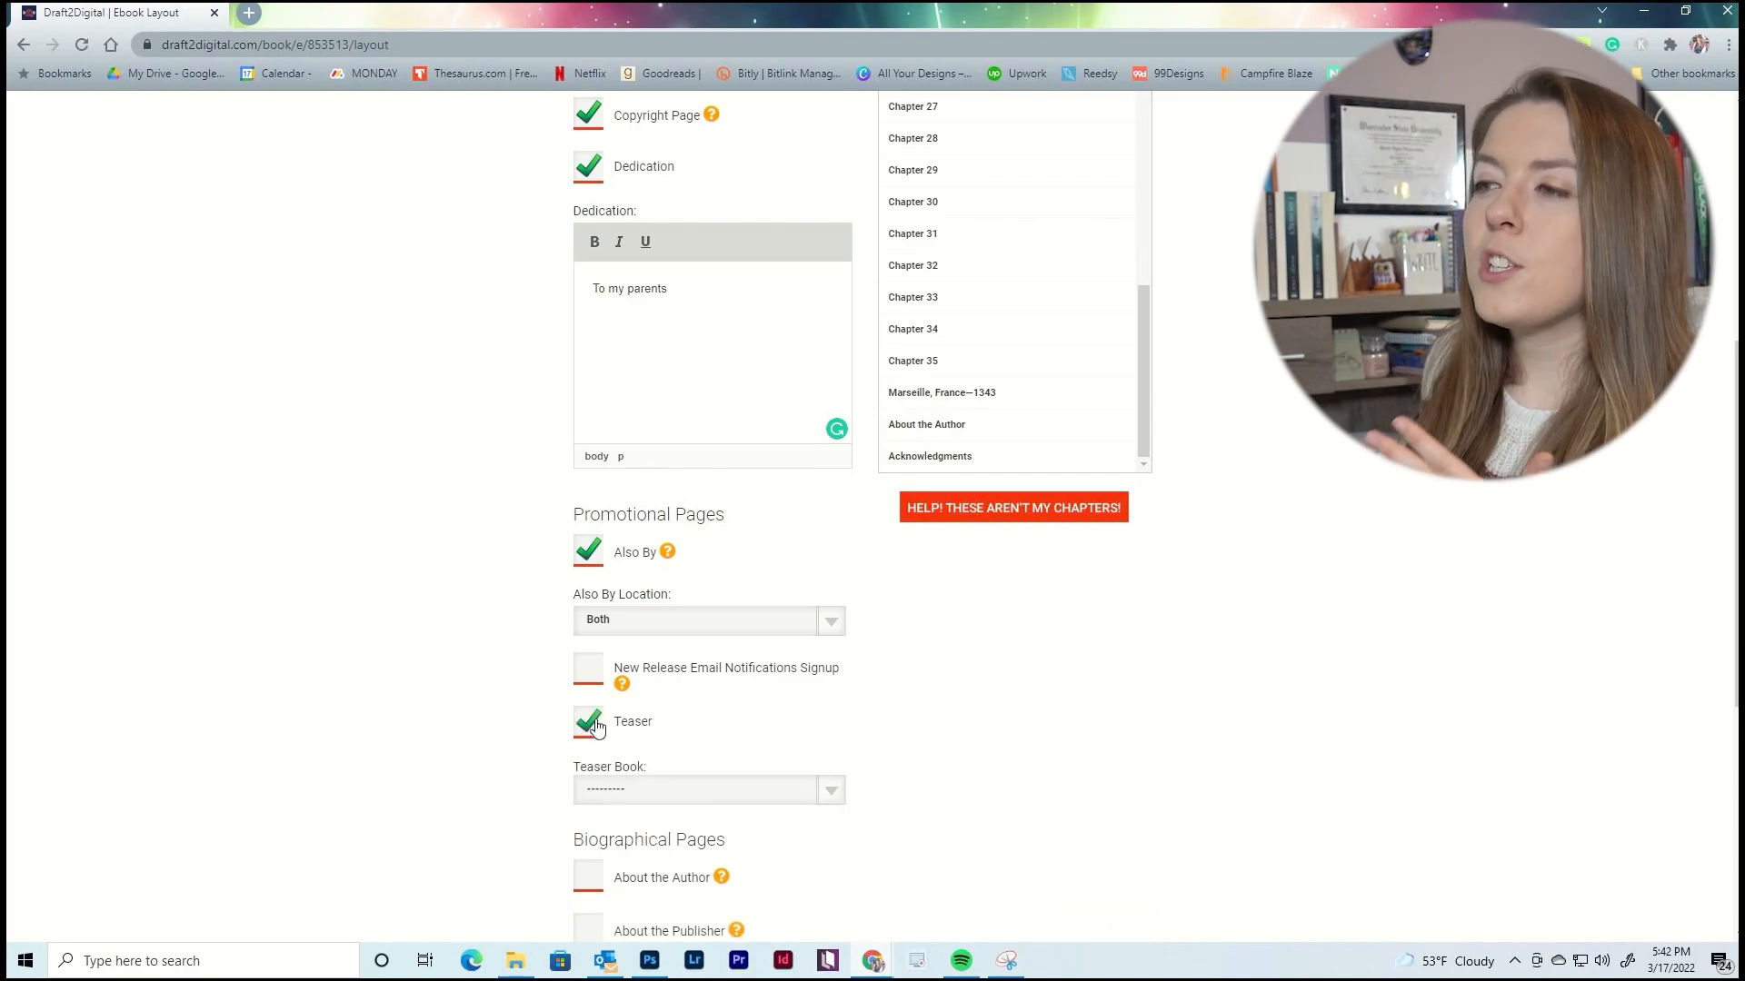
scroll(731, 633, down, 1)
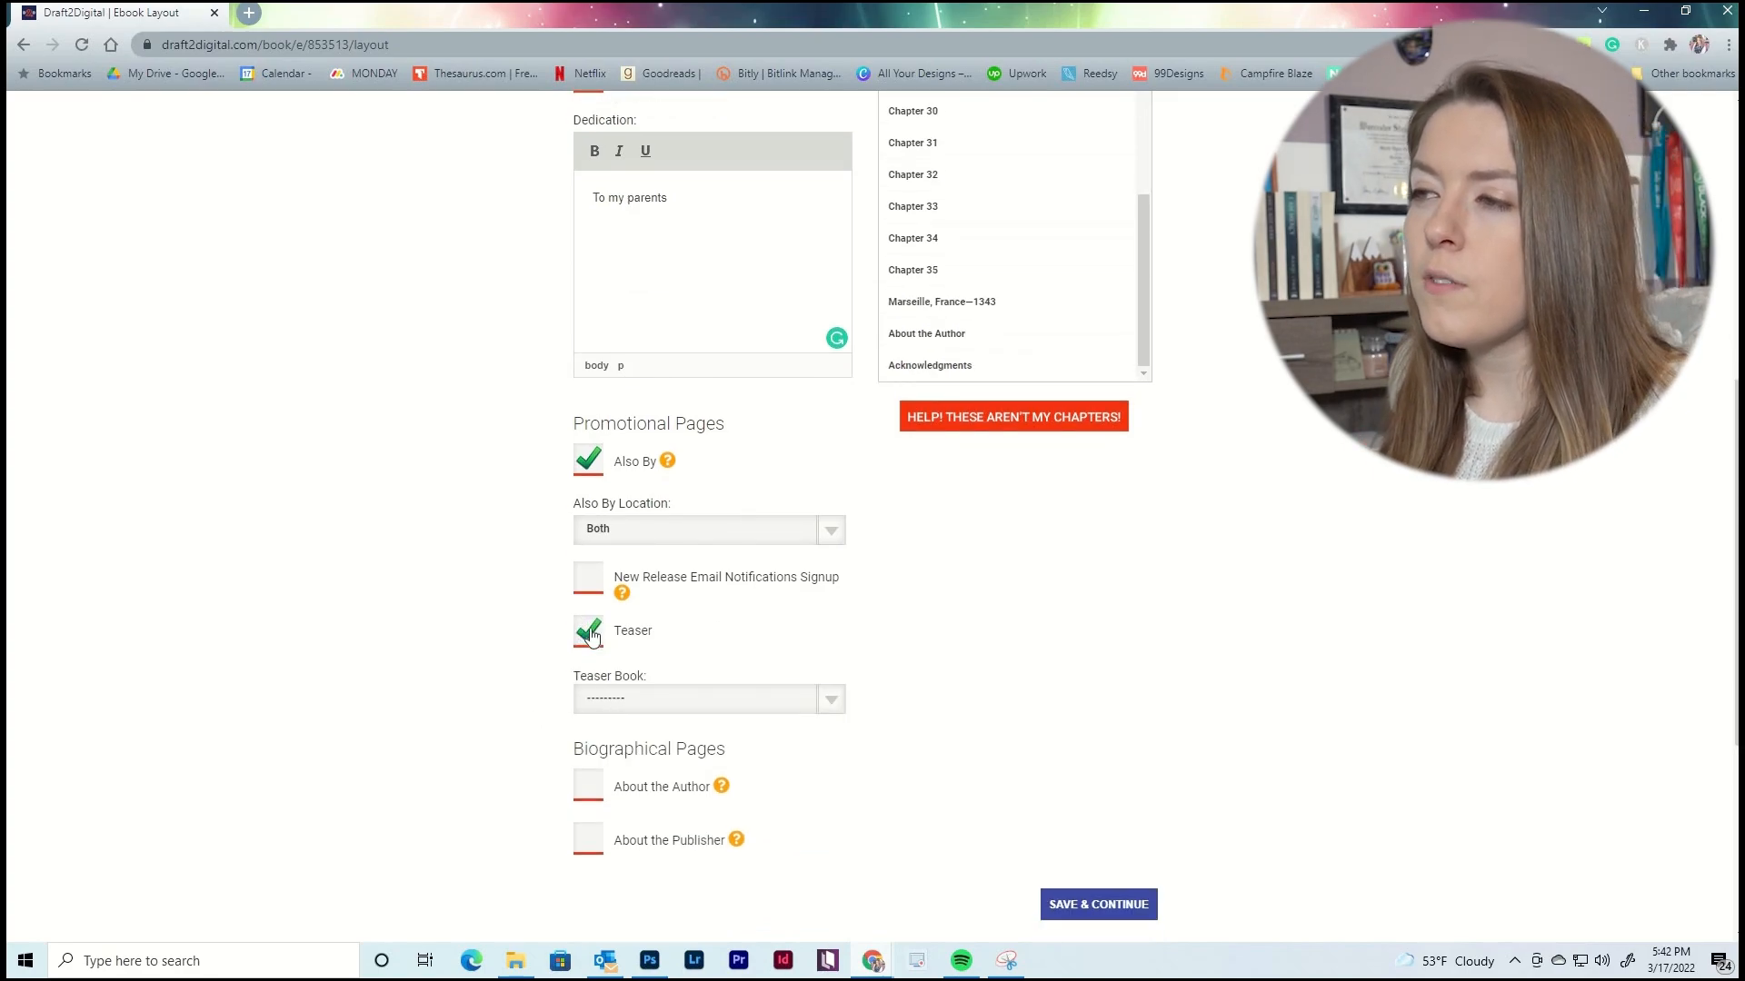
click(835, 701)
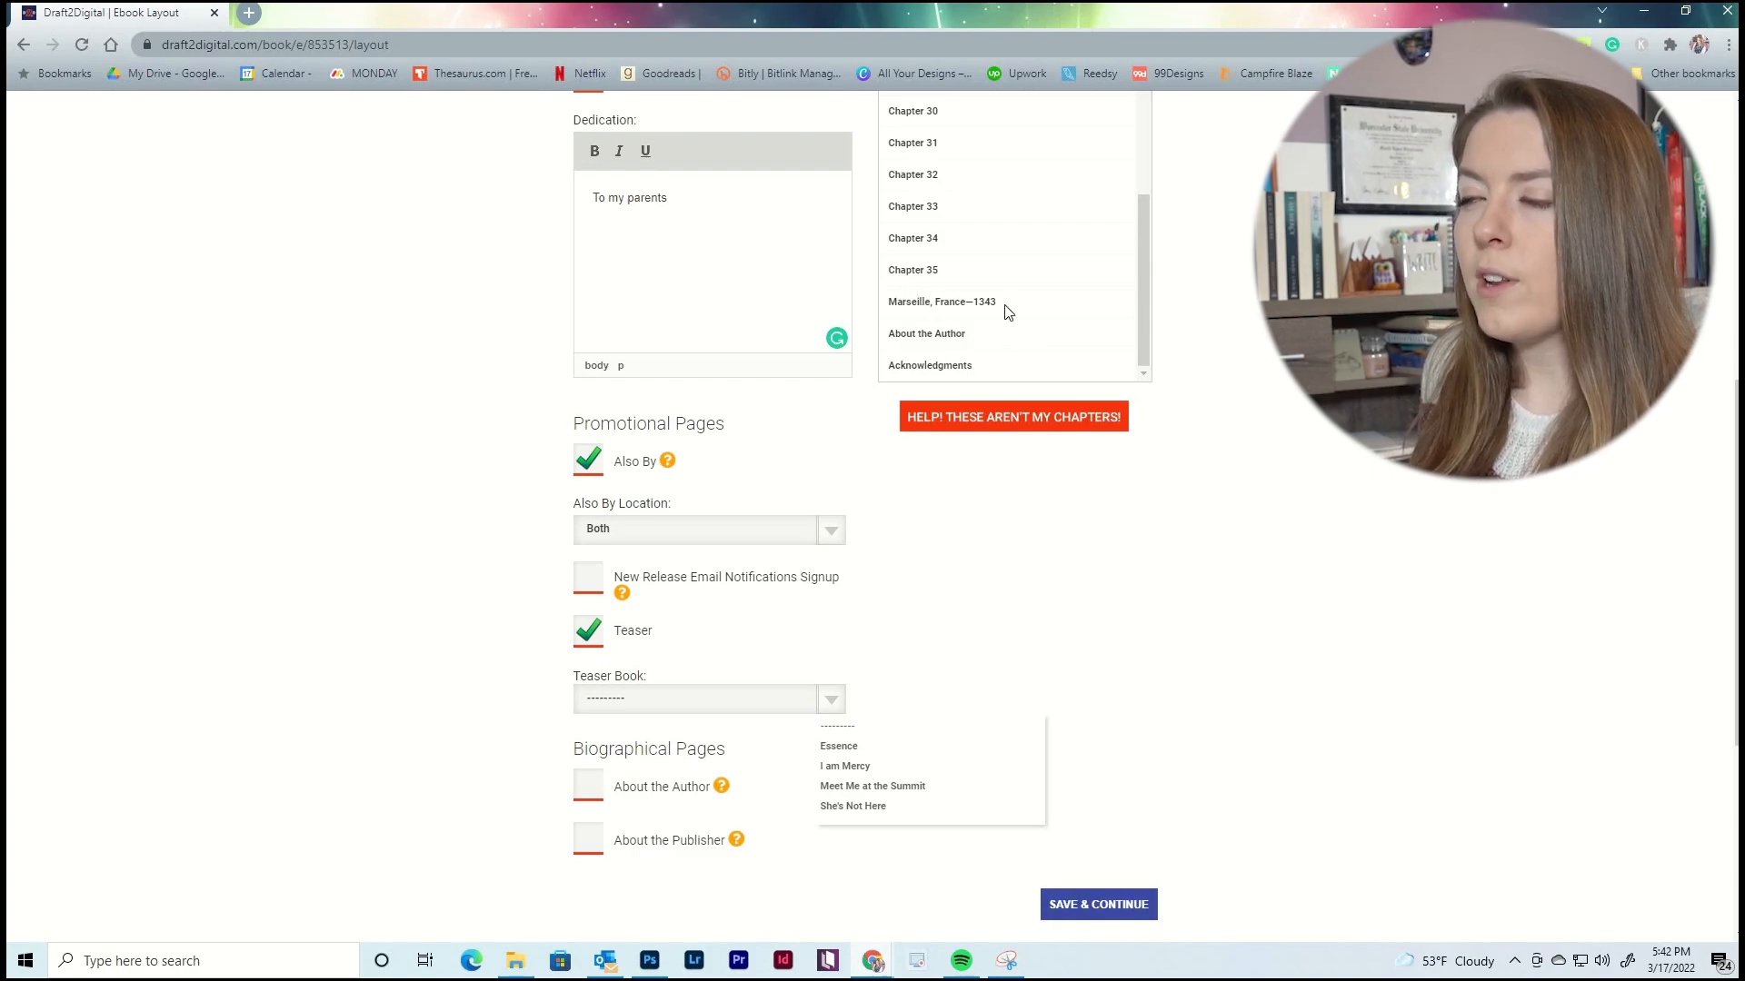
click(836, 773)
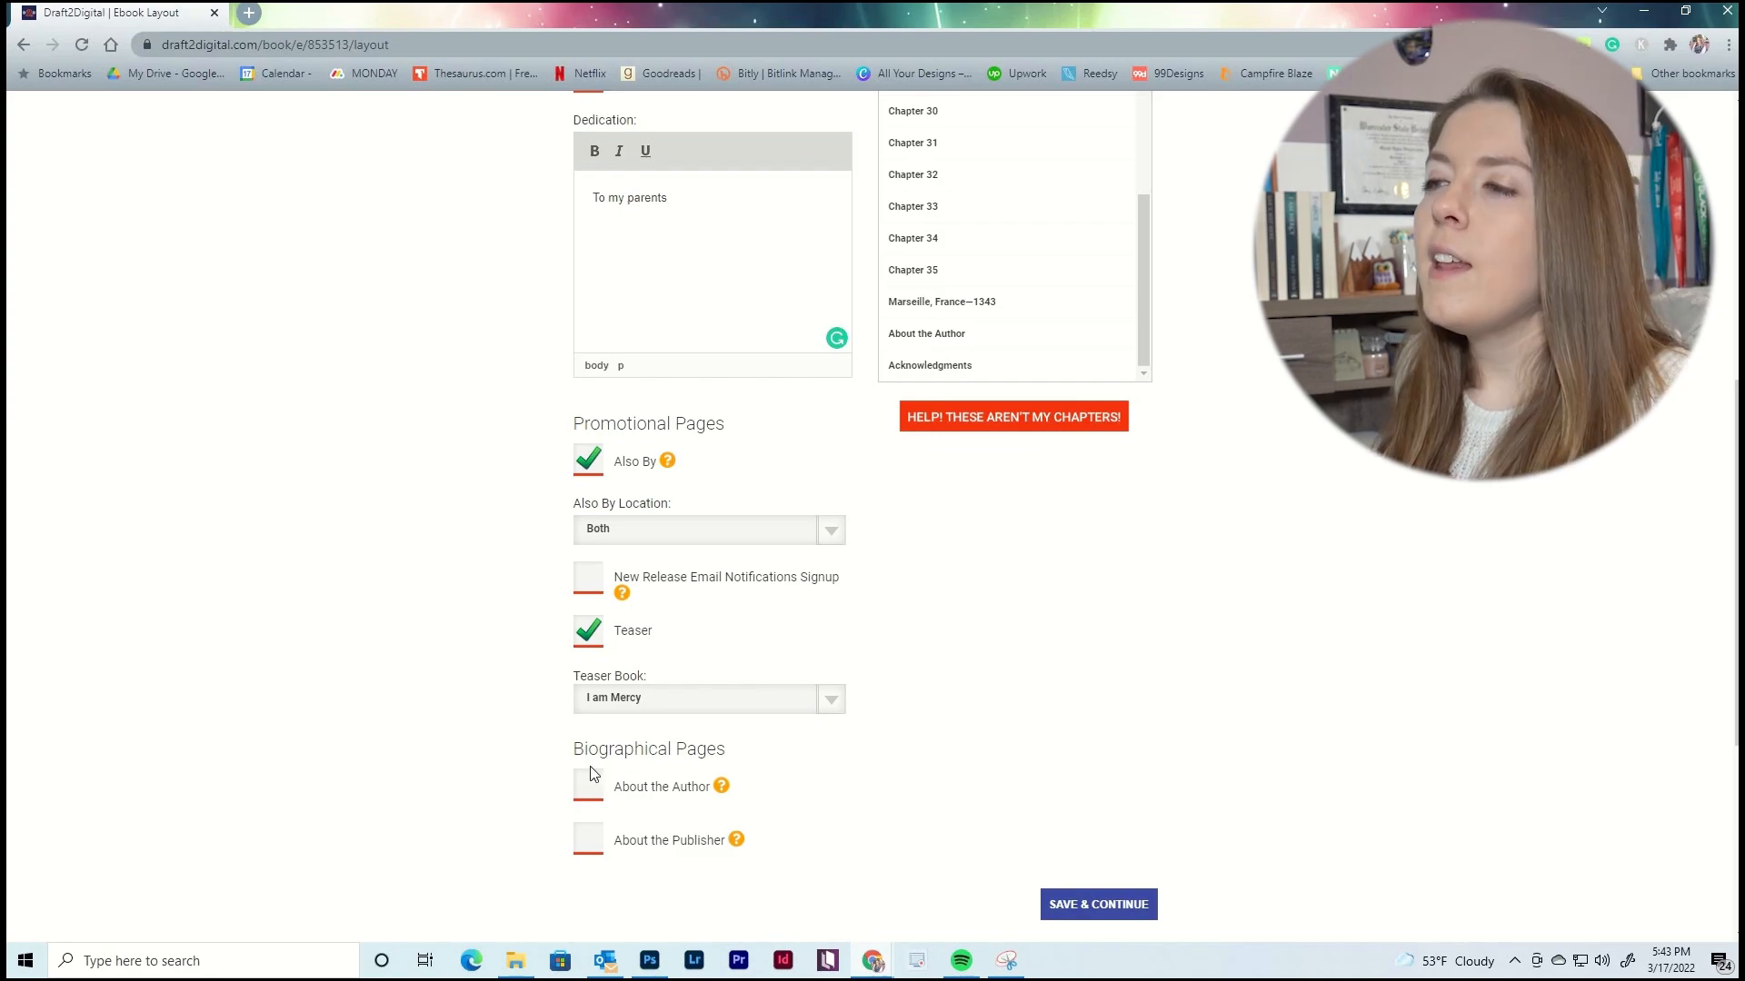
Try adding an About the Author page with the existing author profile, without an About the Publisher page.
click(588, 838)
click(718, 794)
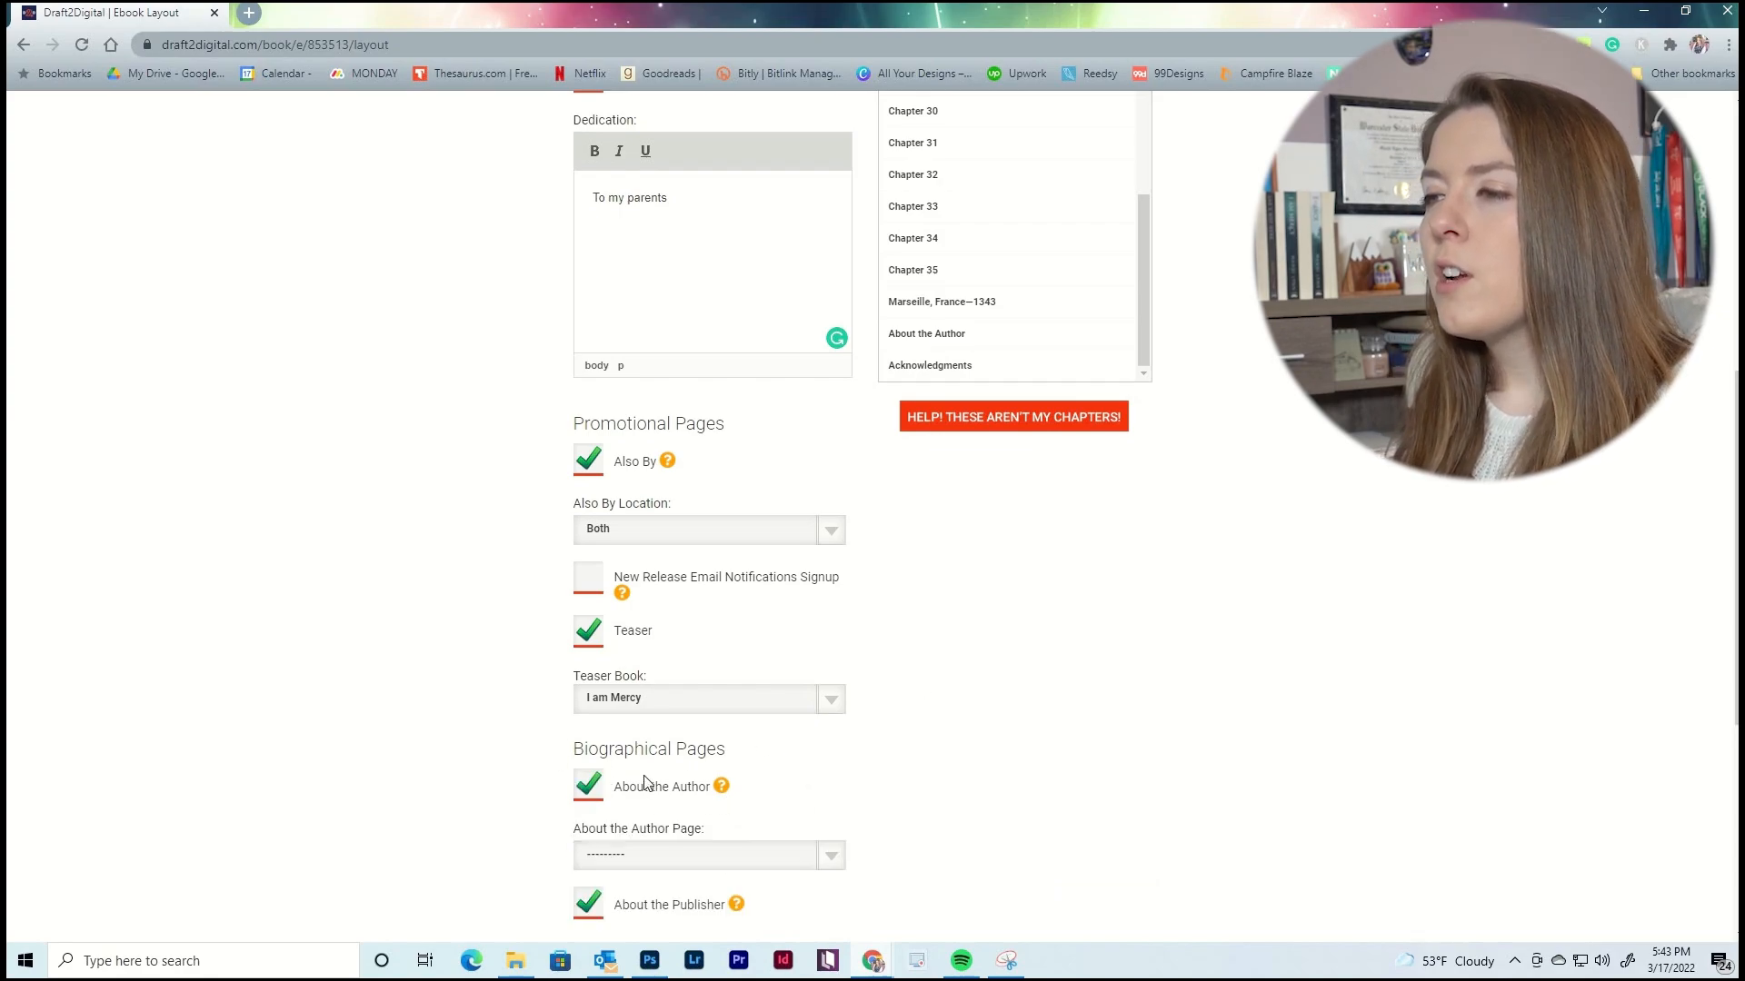
scroll(589, 827, down, 1)
click(590, 820)
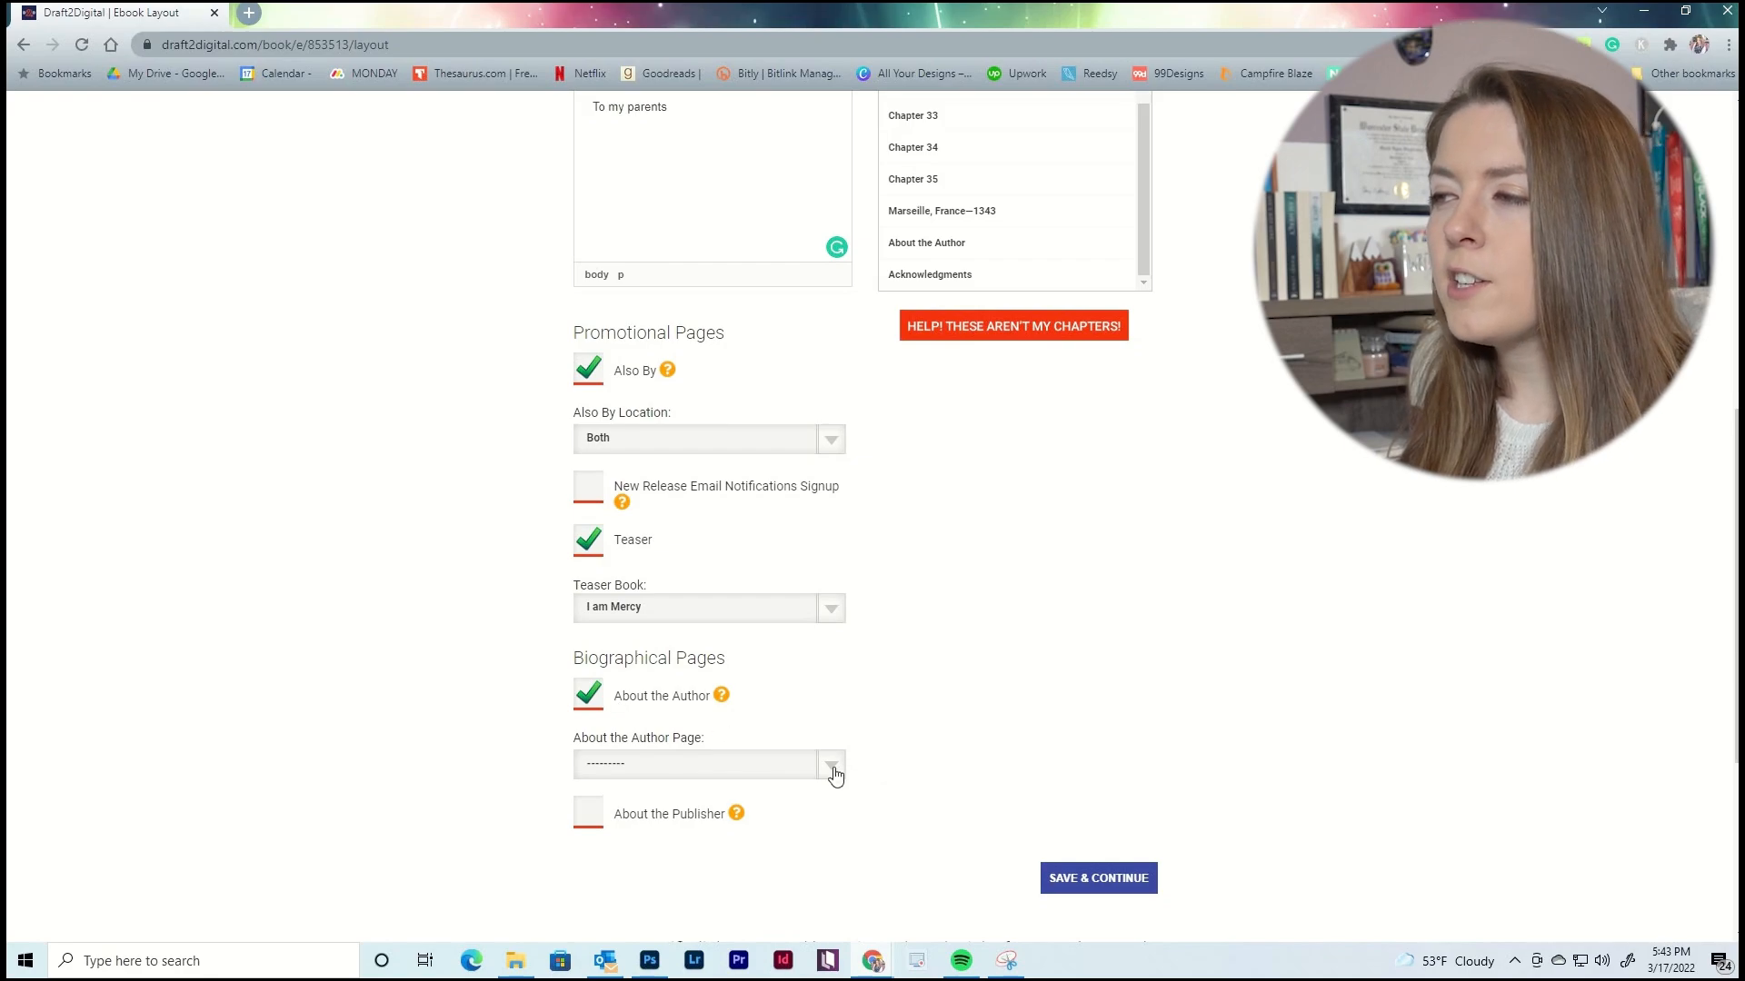
click(828, 766)
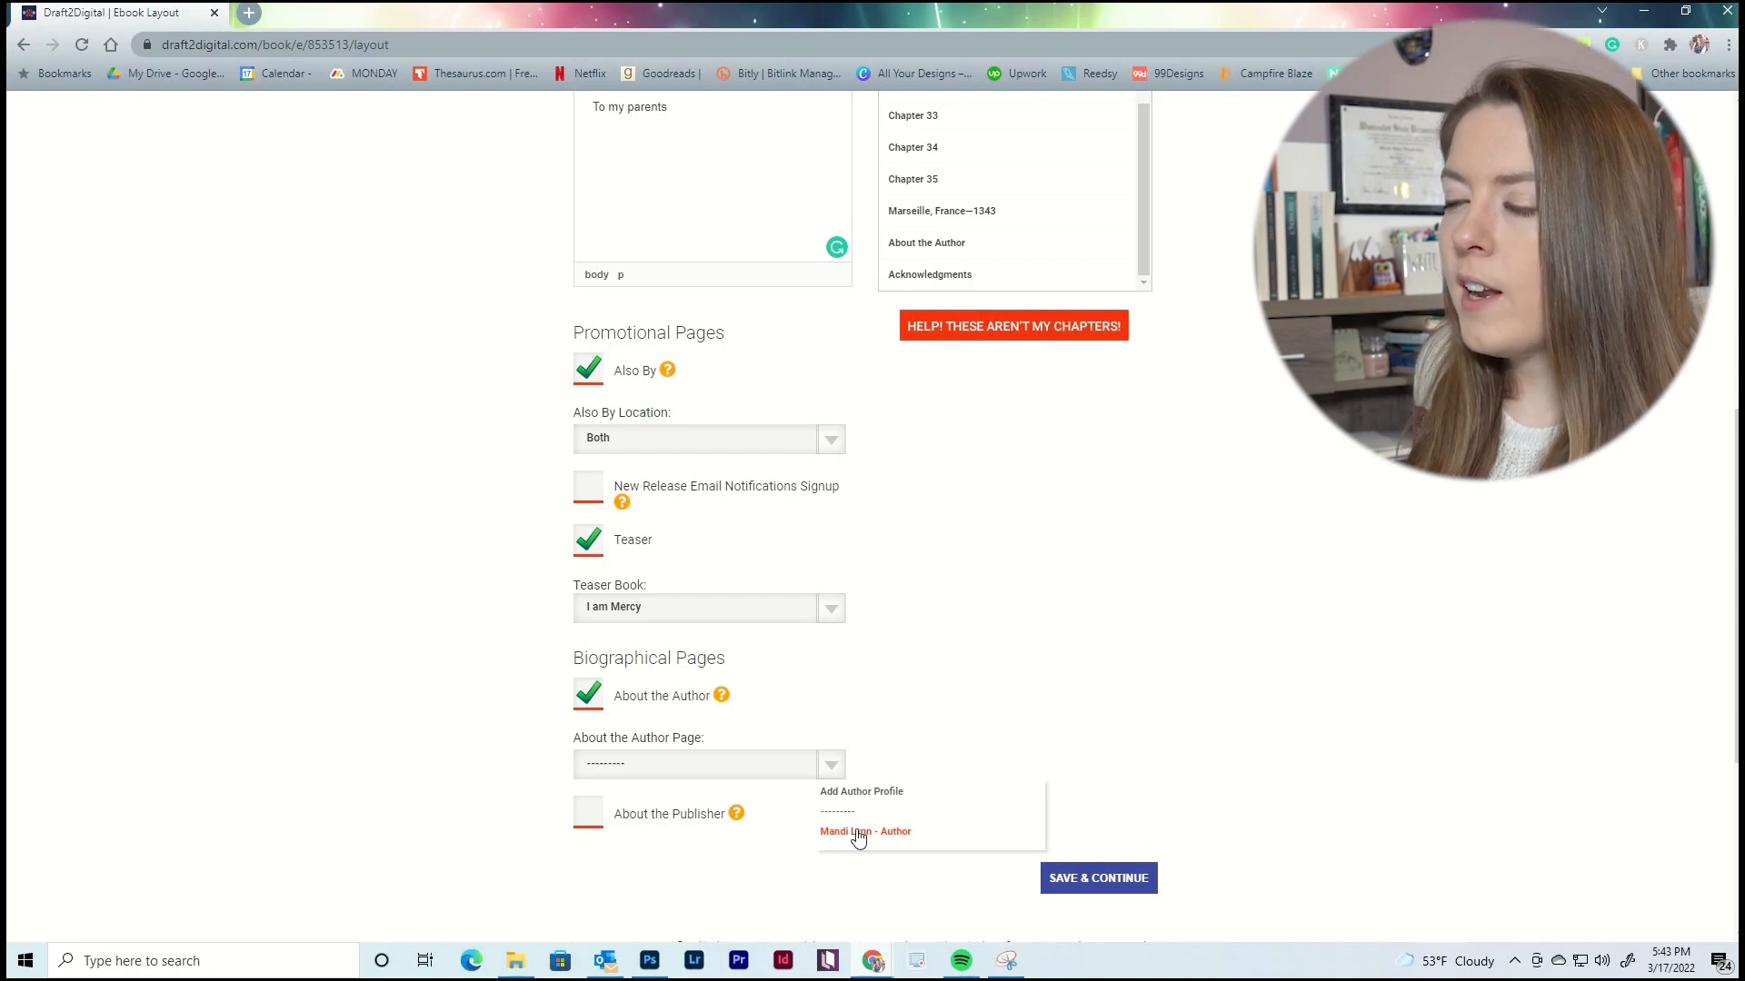
click(863, 833)
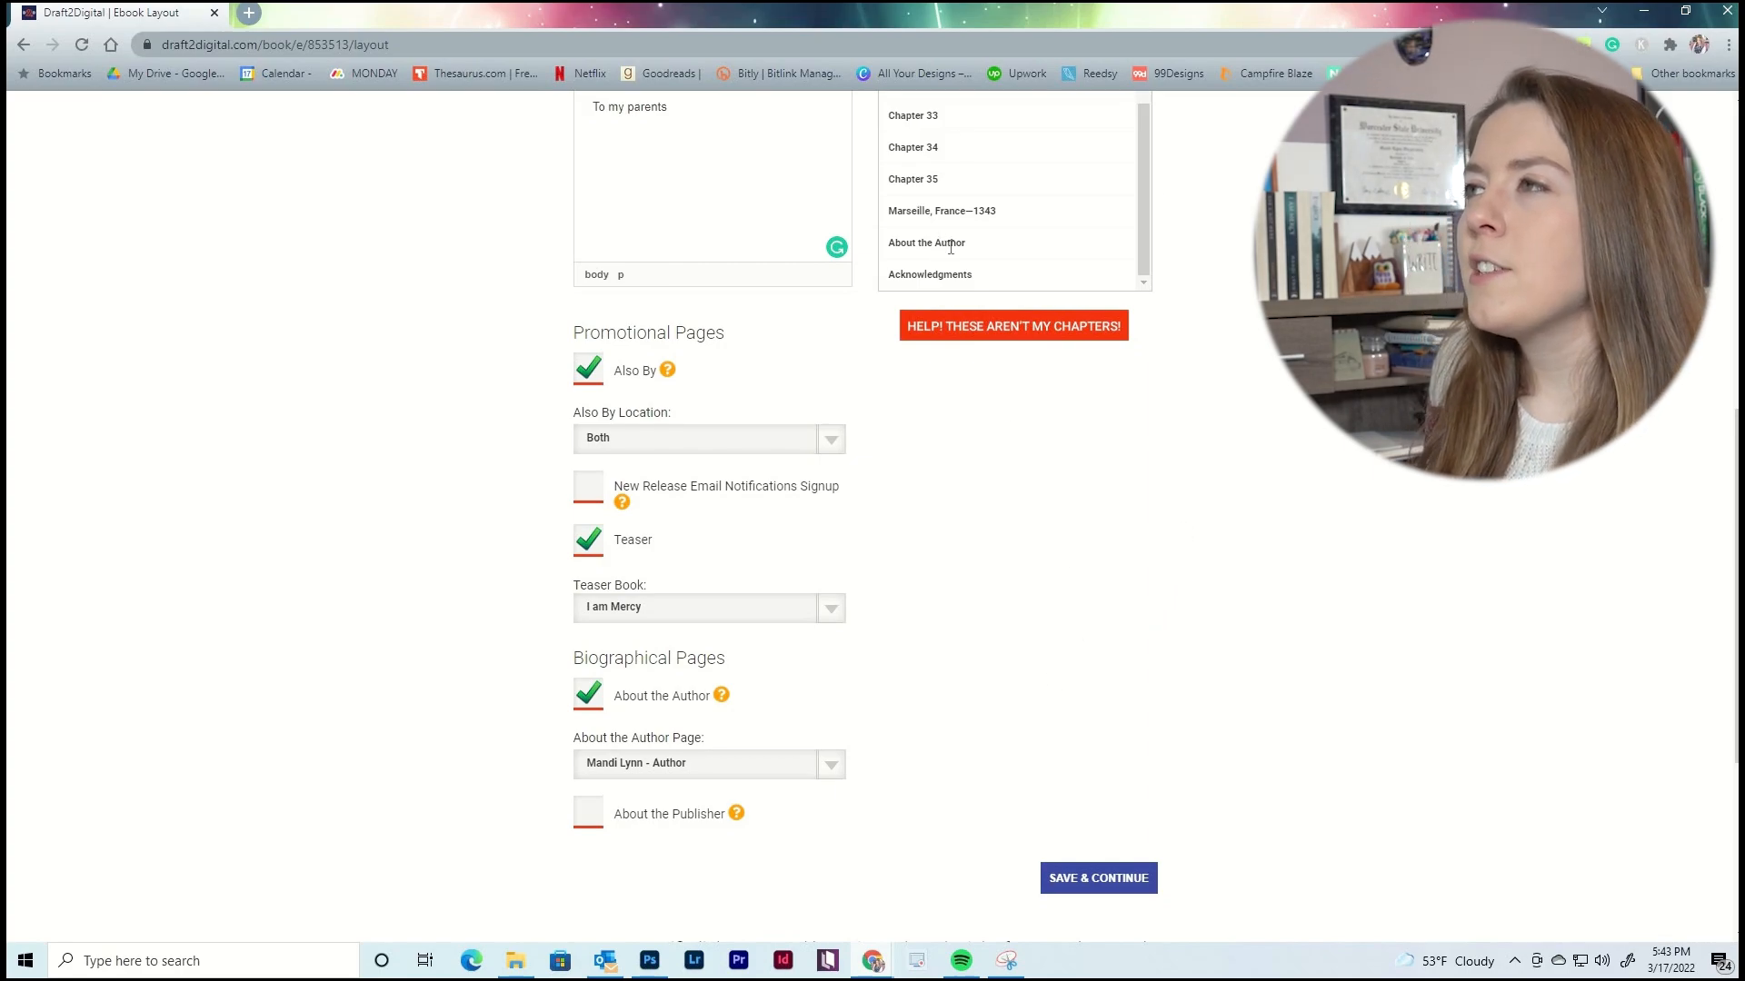
Remove the About the Author and Teaser pages, and save the layout to continue to the ebook preview.
scroll(954, 263, up, 1)
scroll(1068, 264, down, 1)
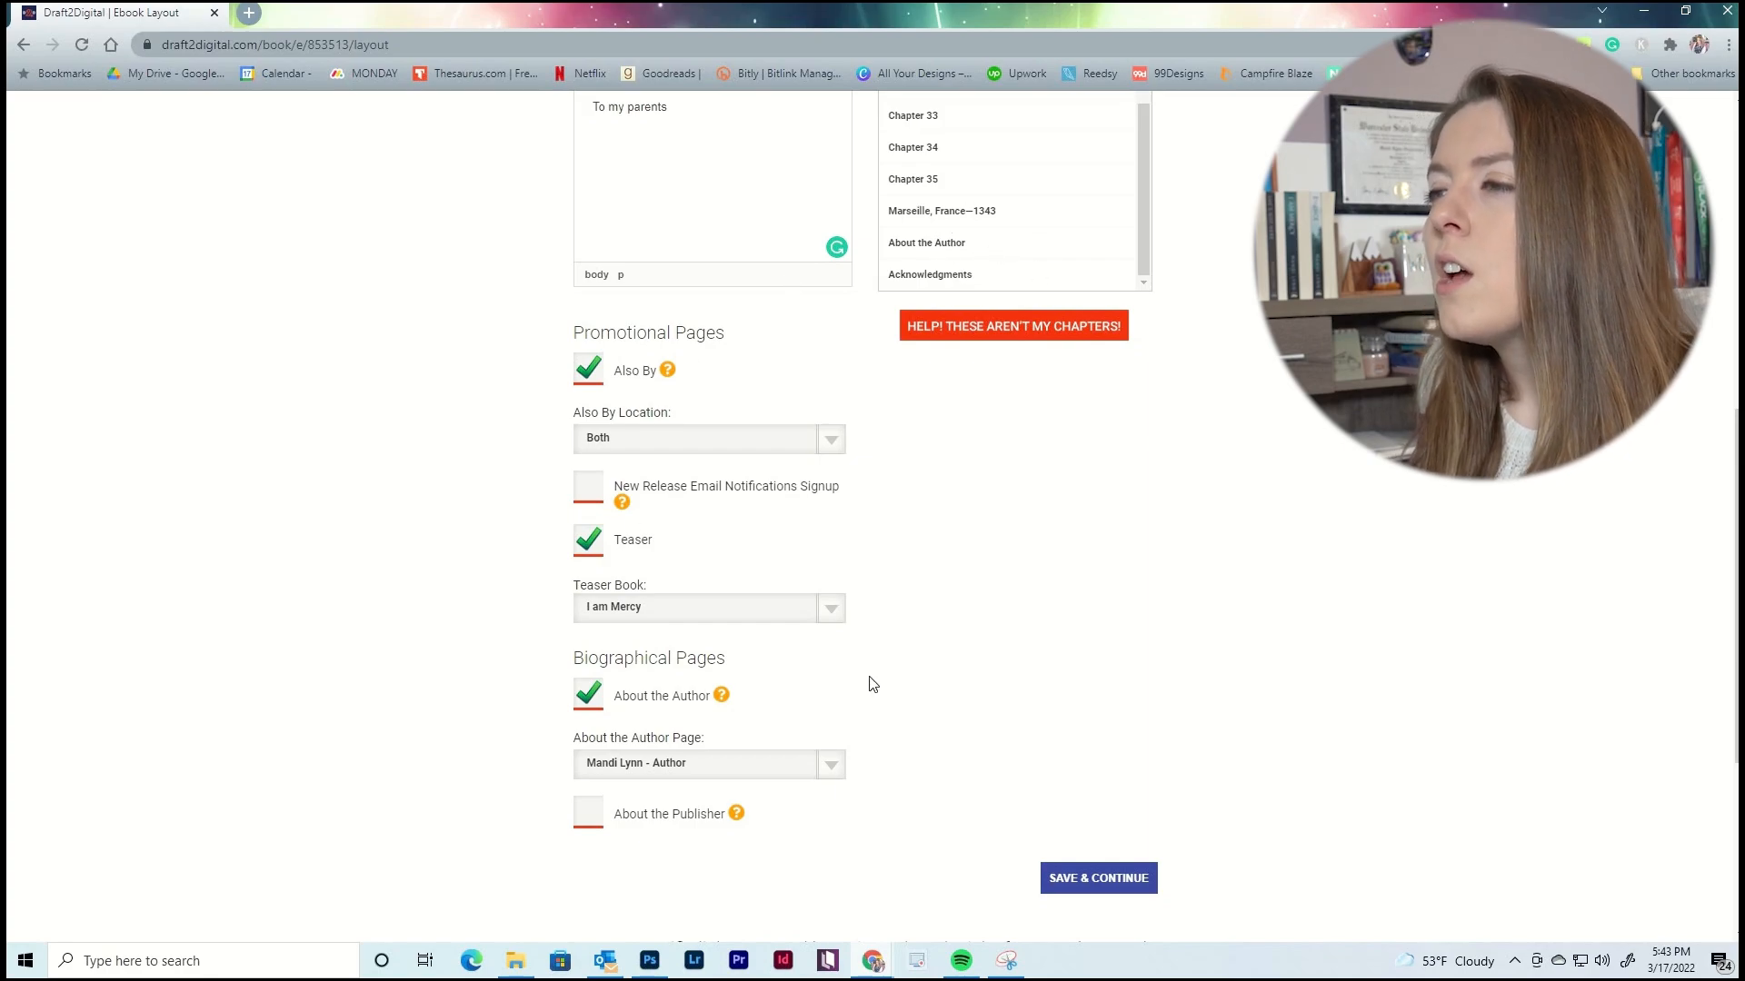
click(587, 696)
click(590, 540)
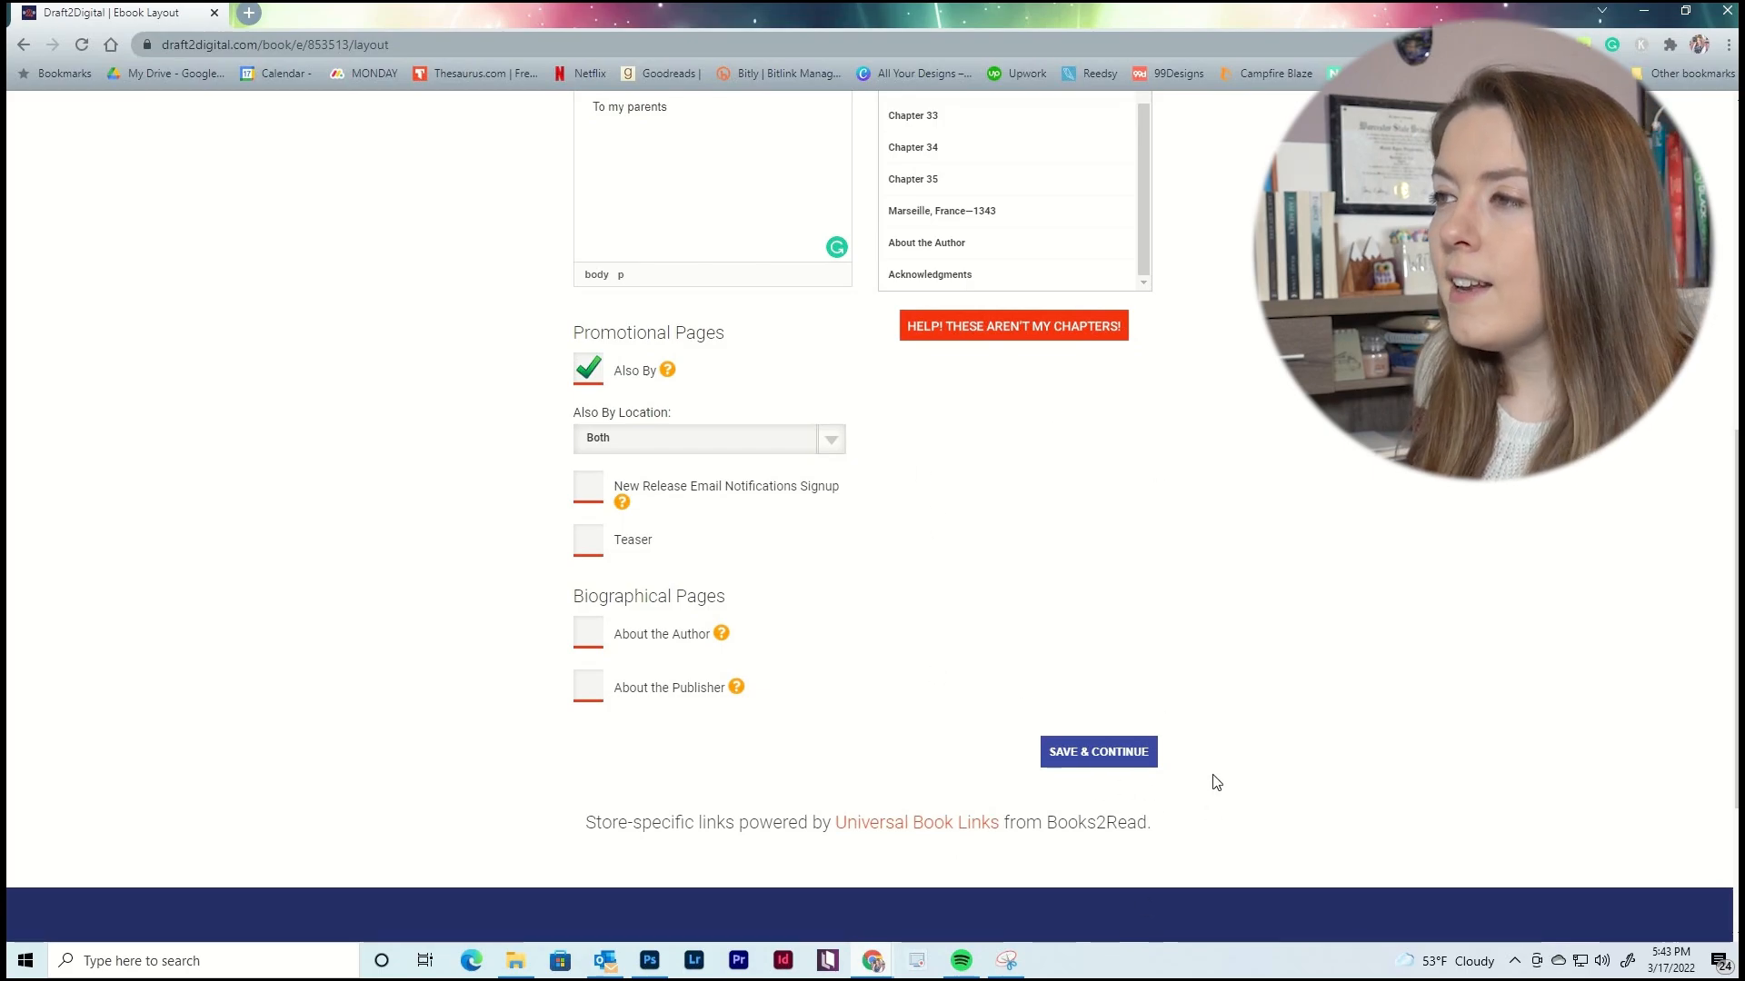
click(1132, 754)
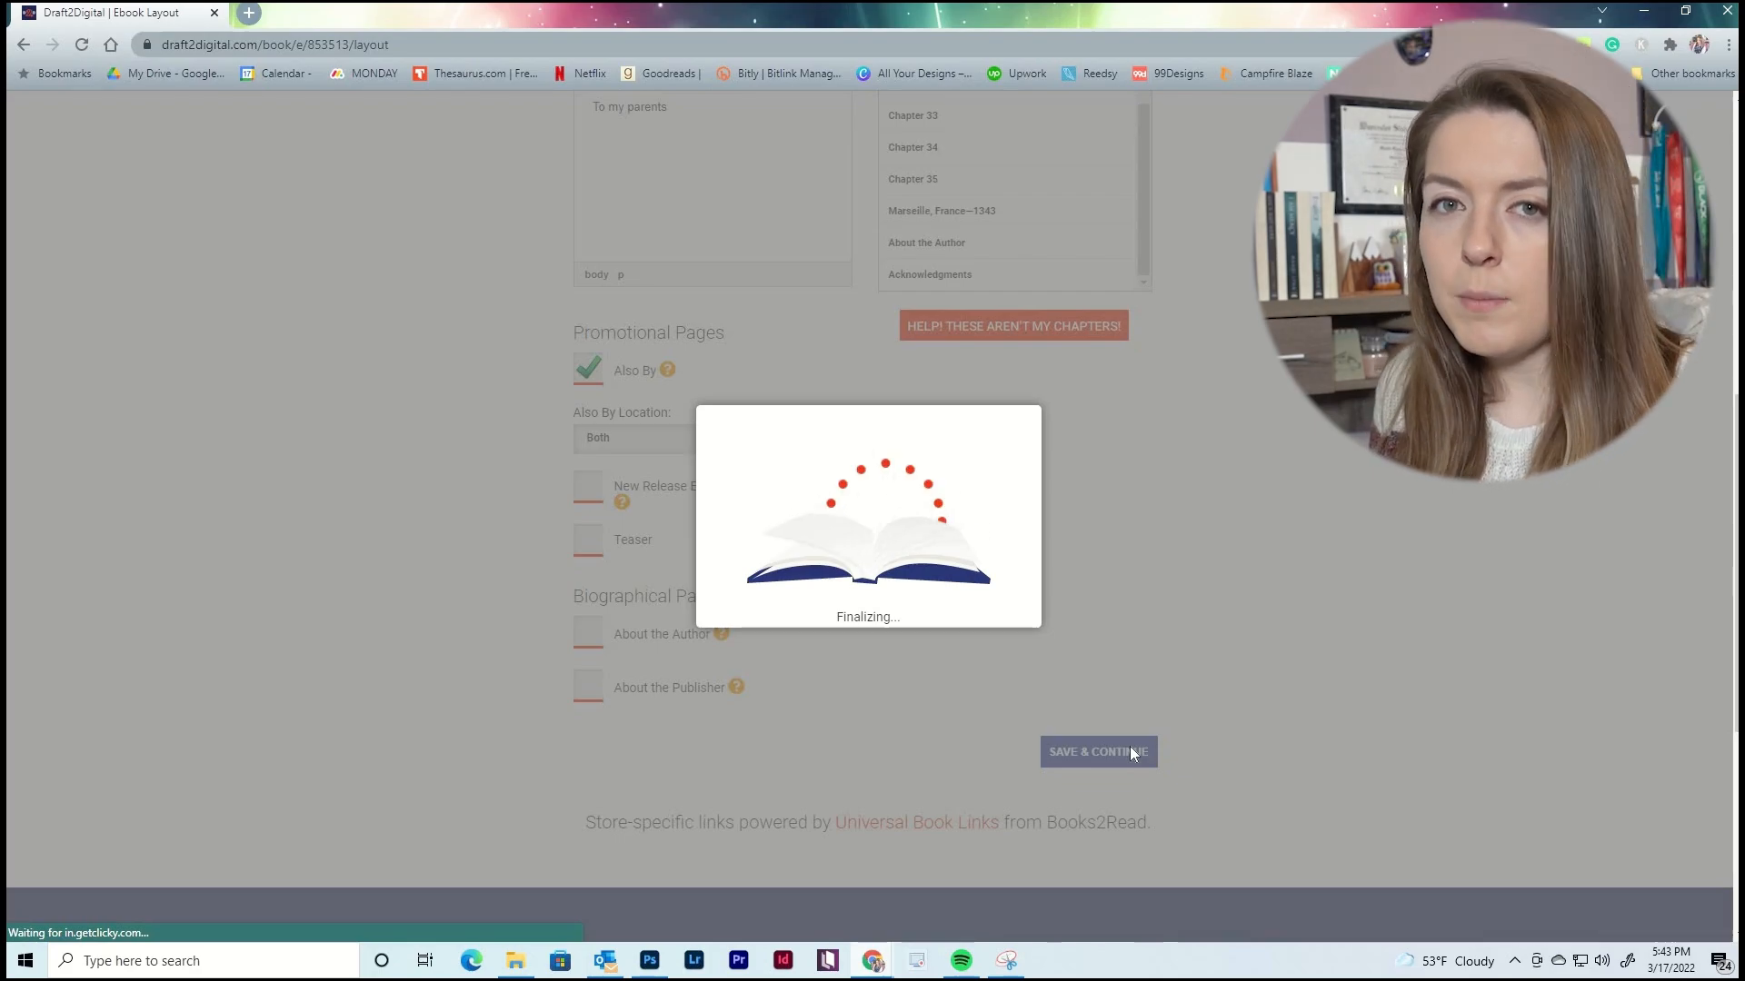
Page through the ebook preview from the Prologue to the start of Chapter 1 to examine the formatting.
scroll(984, 563, down, 2)
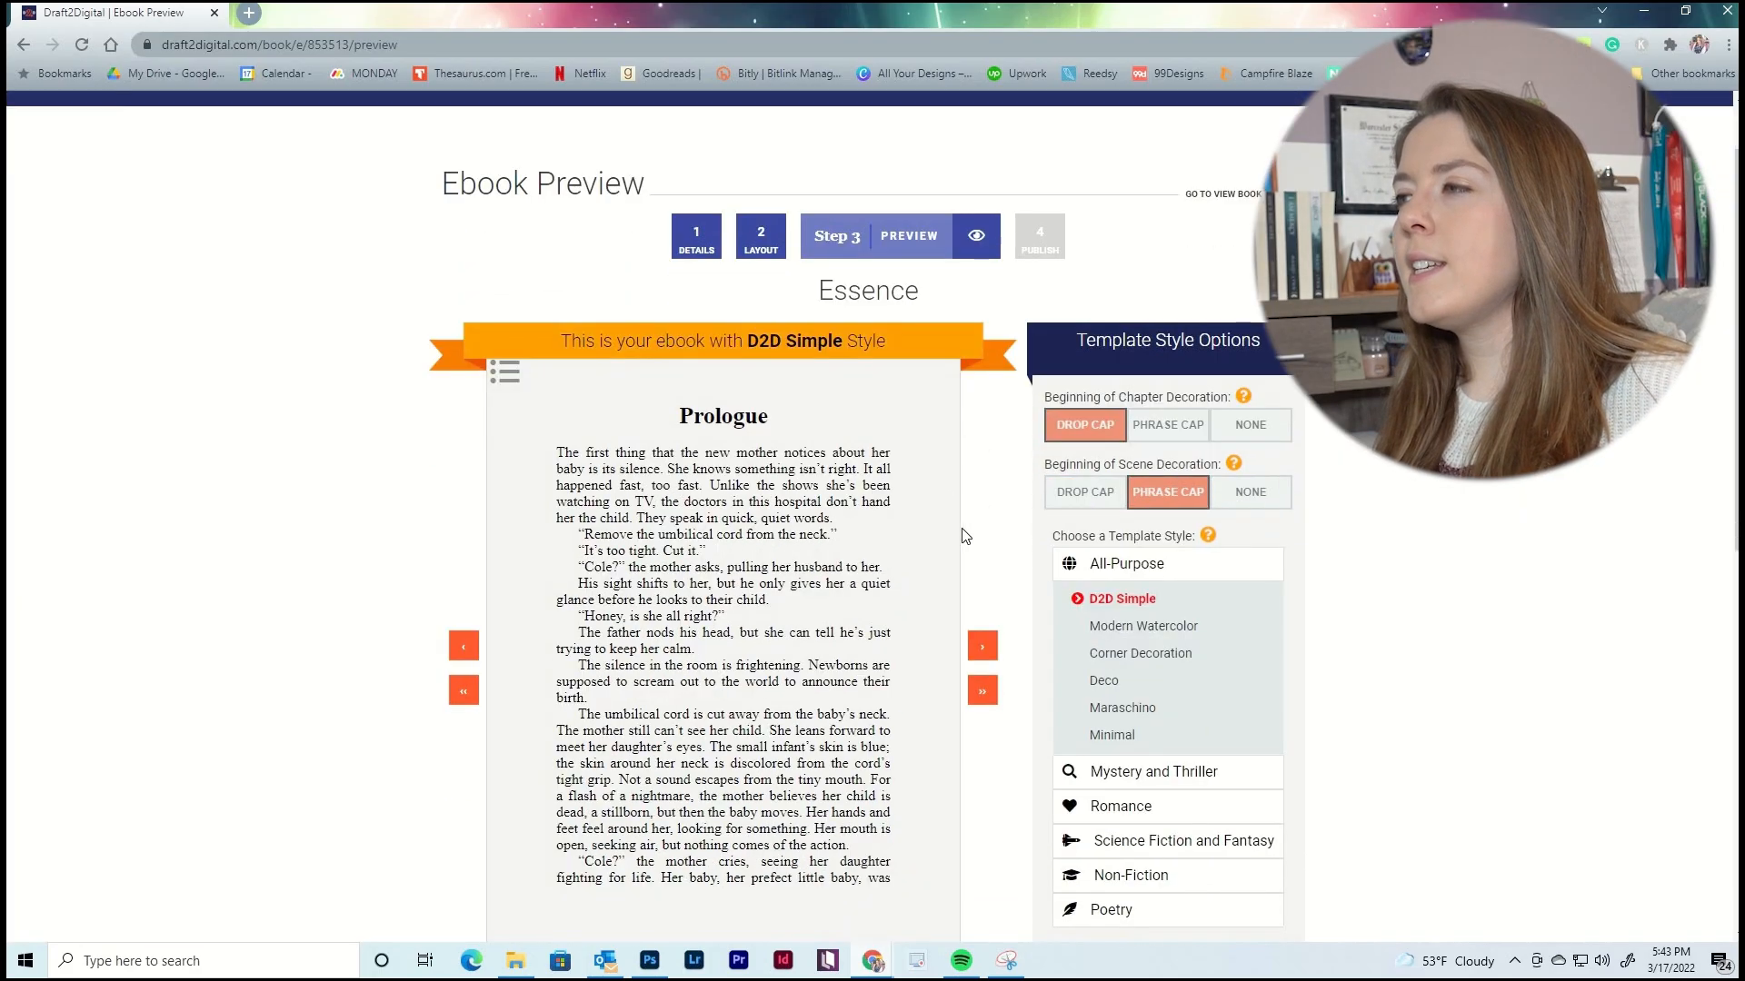
click(985, 559)
click(985, 559)
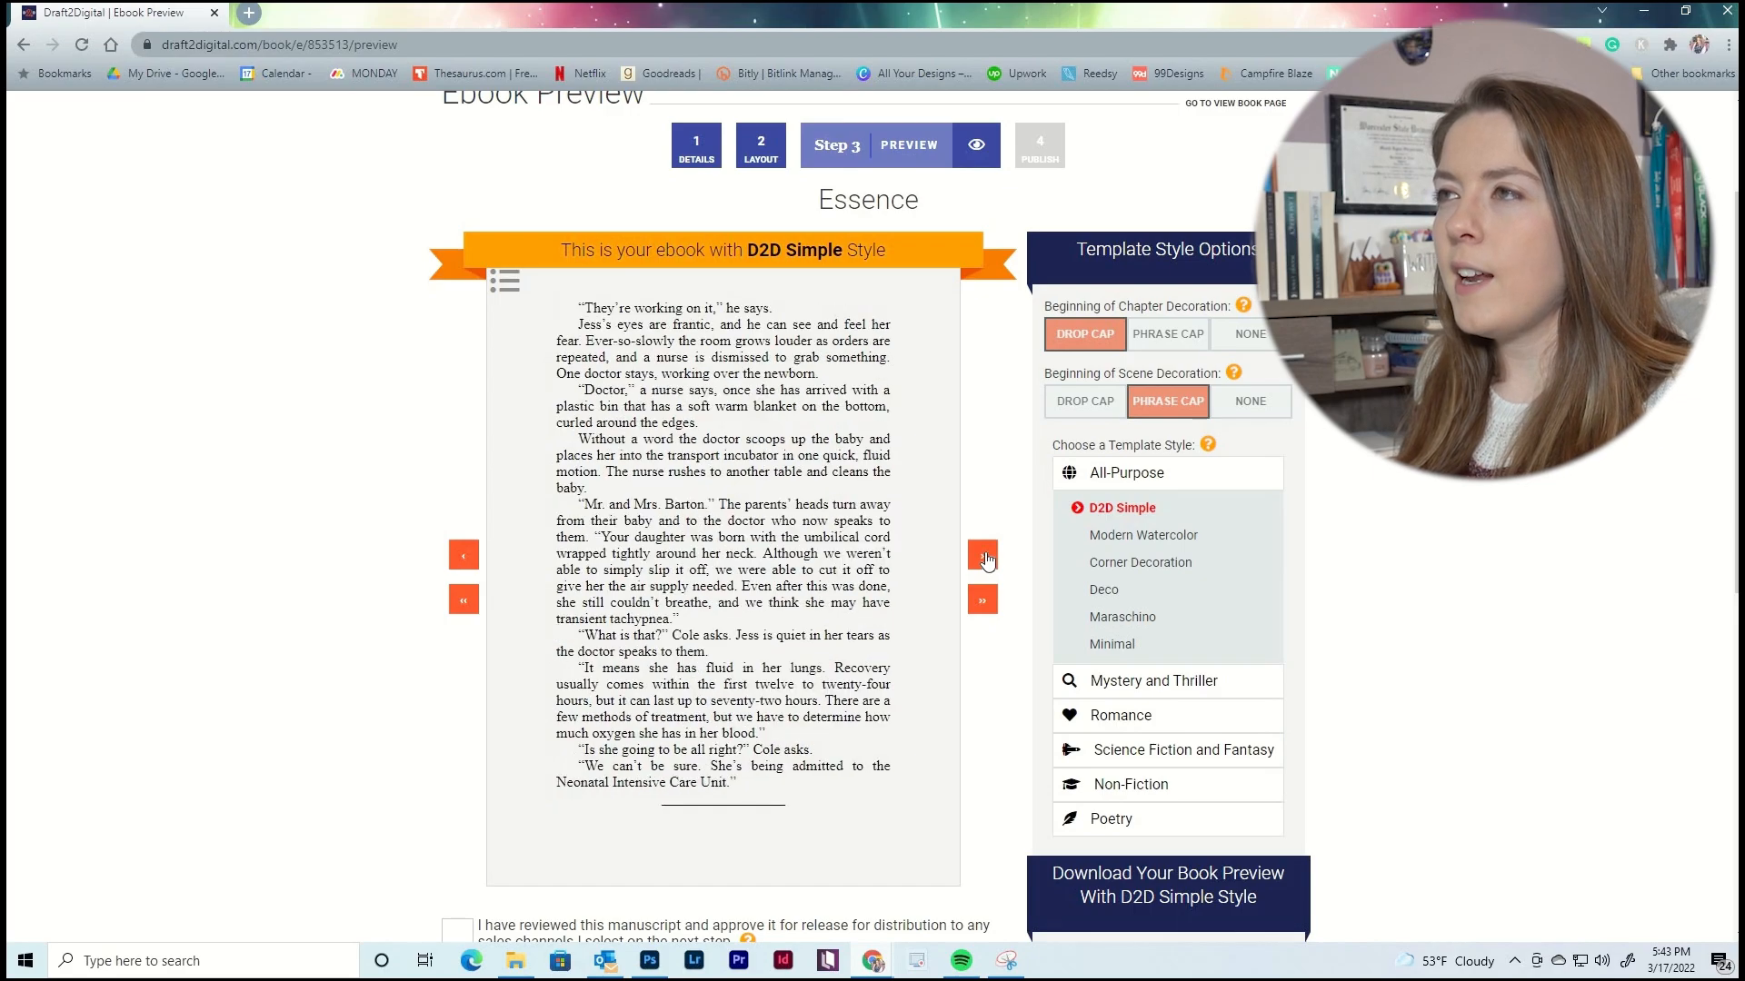
click(986, 557)
click(986, 557)
click(986, 557)
click(986, 557)
click(986, 557)
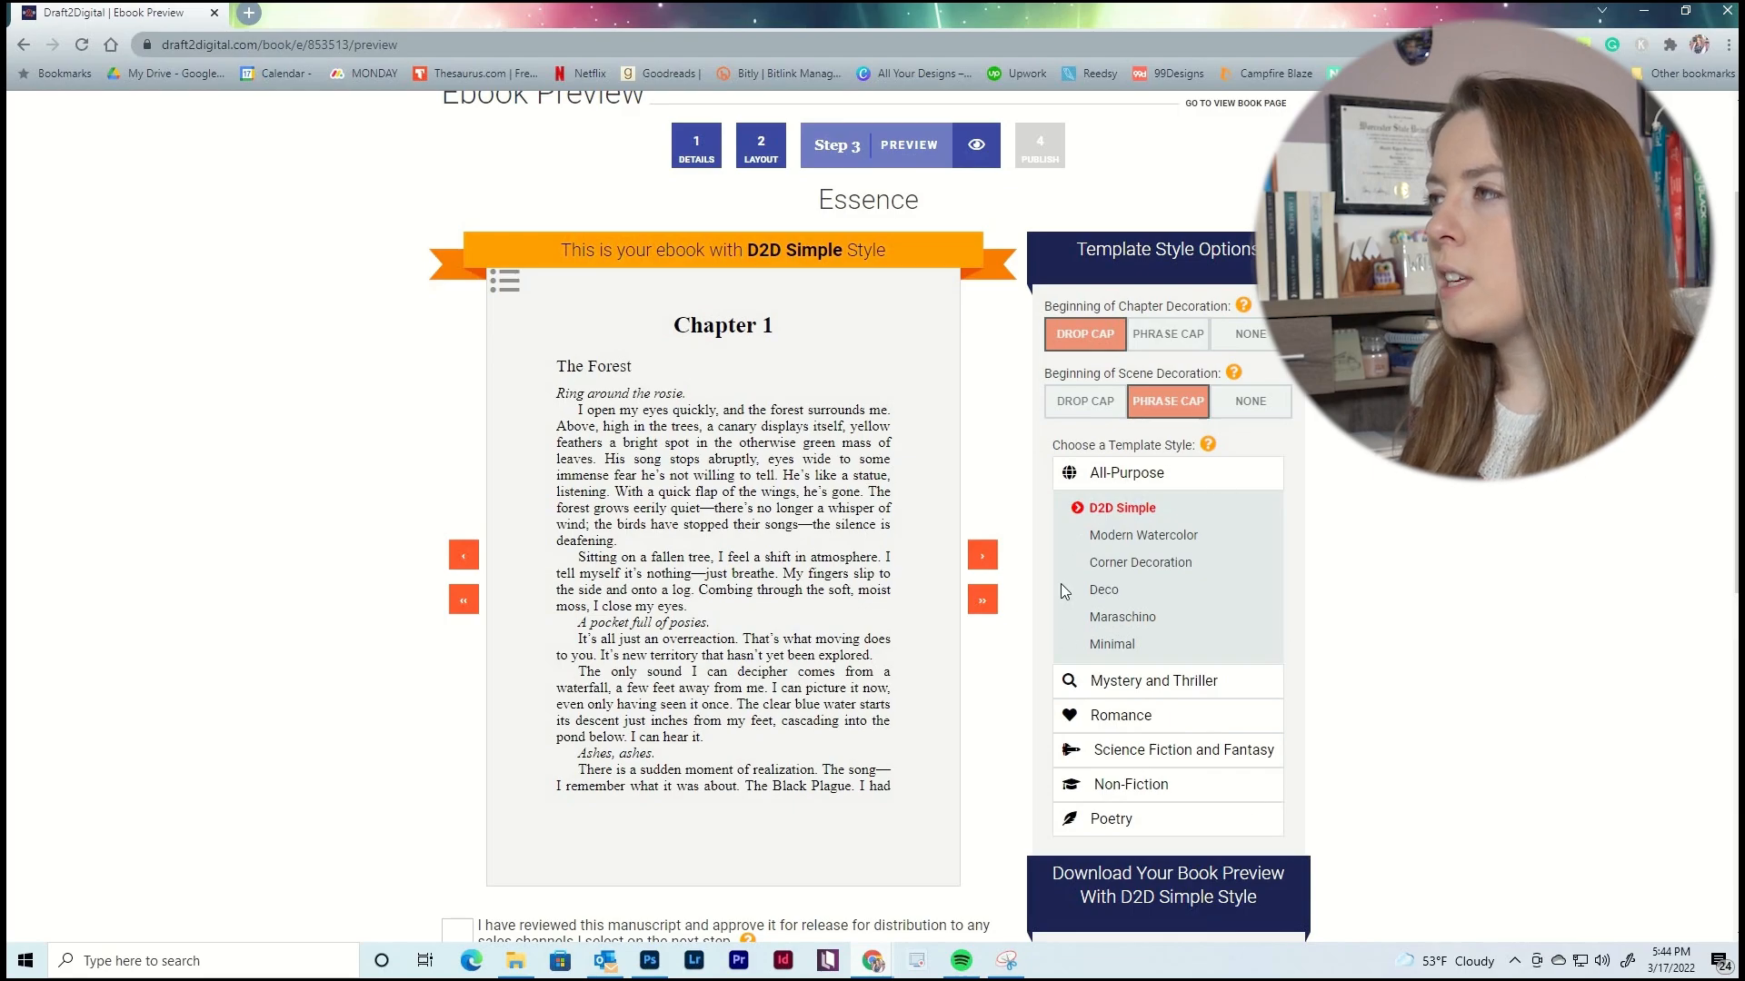
Try the all-purpose template styles Modern Watercolor, Corner Decoration, Deco, Maraschino and Minimal on the Chapter 1 page.
click(1155, 543)
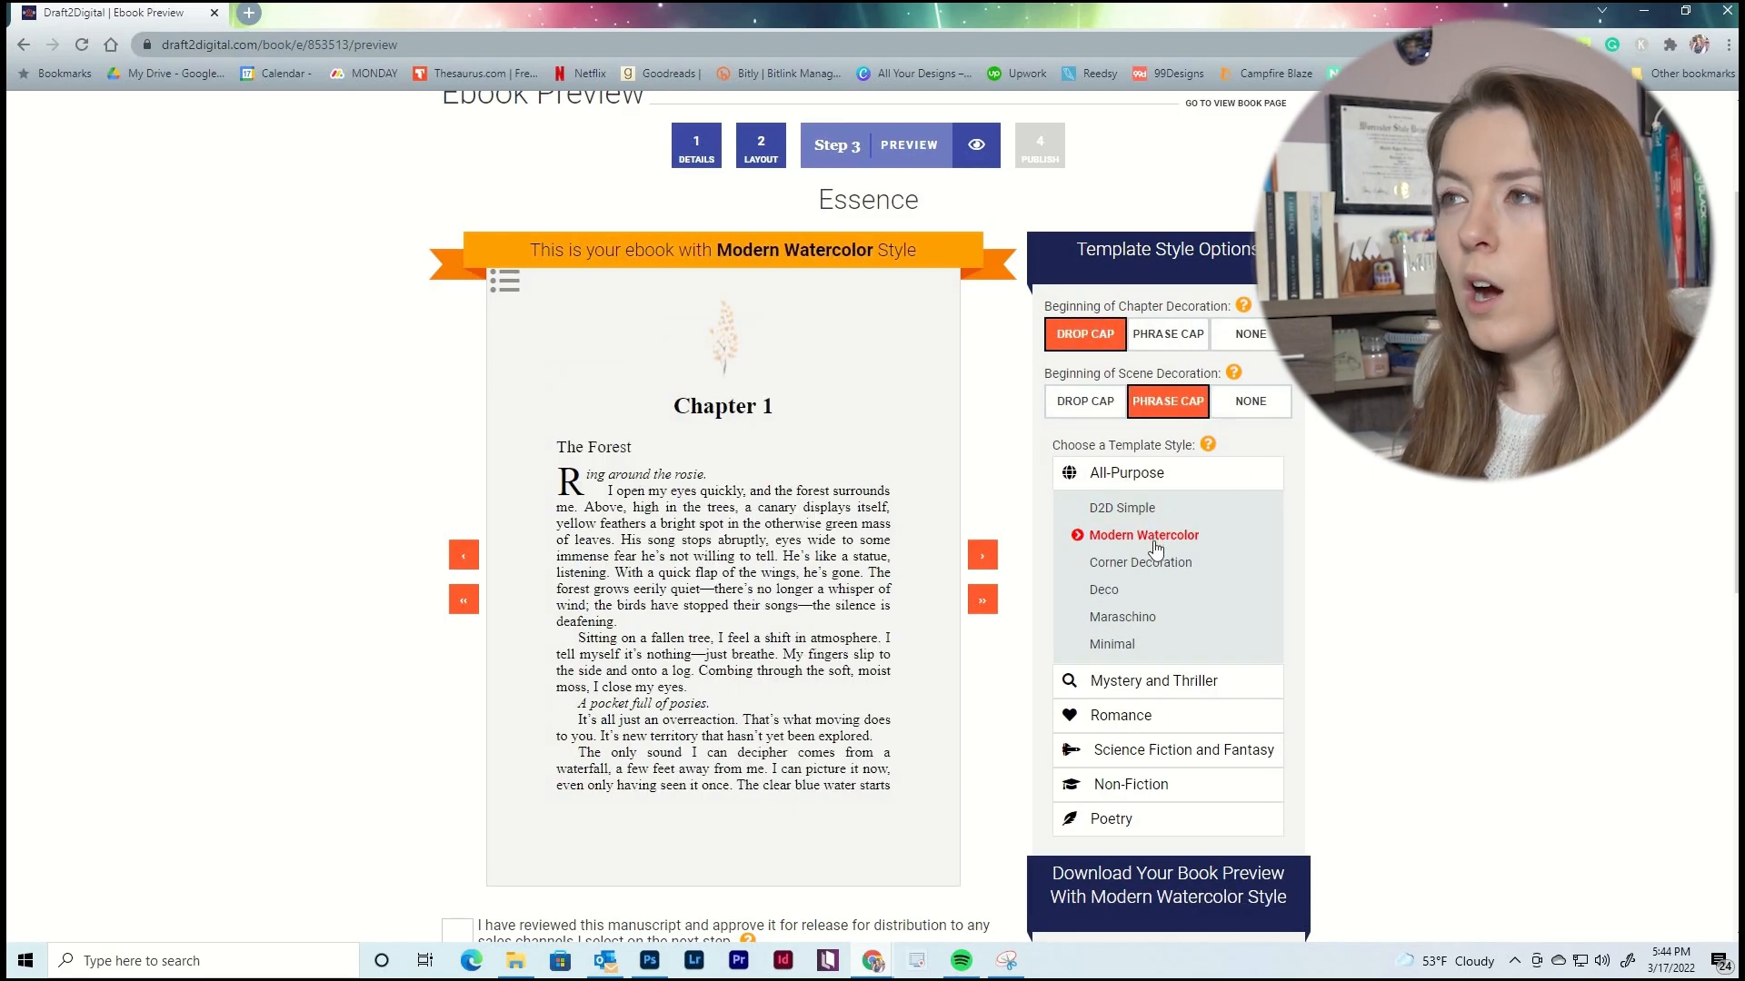
click(1159, 565)
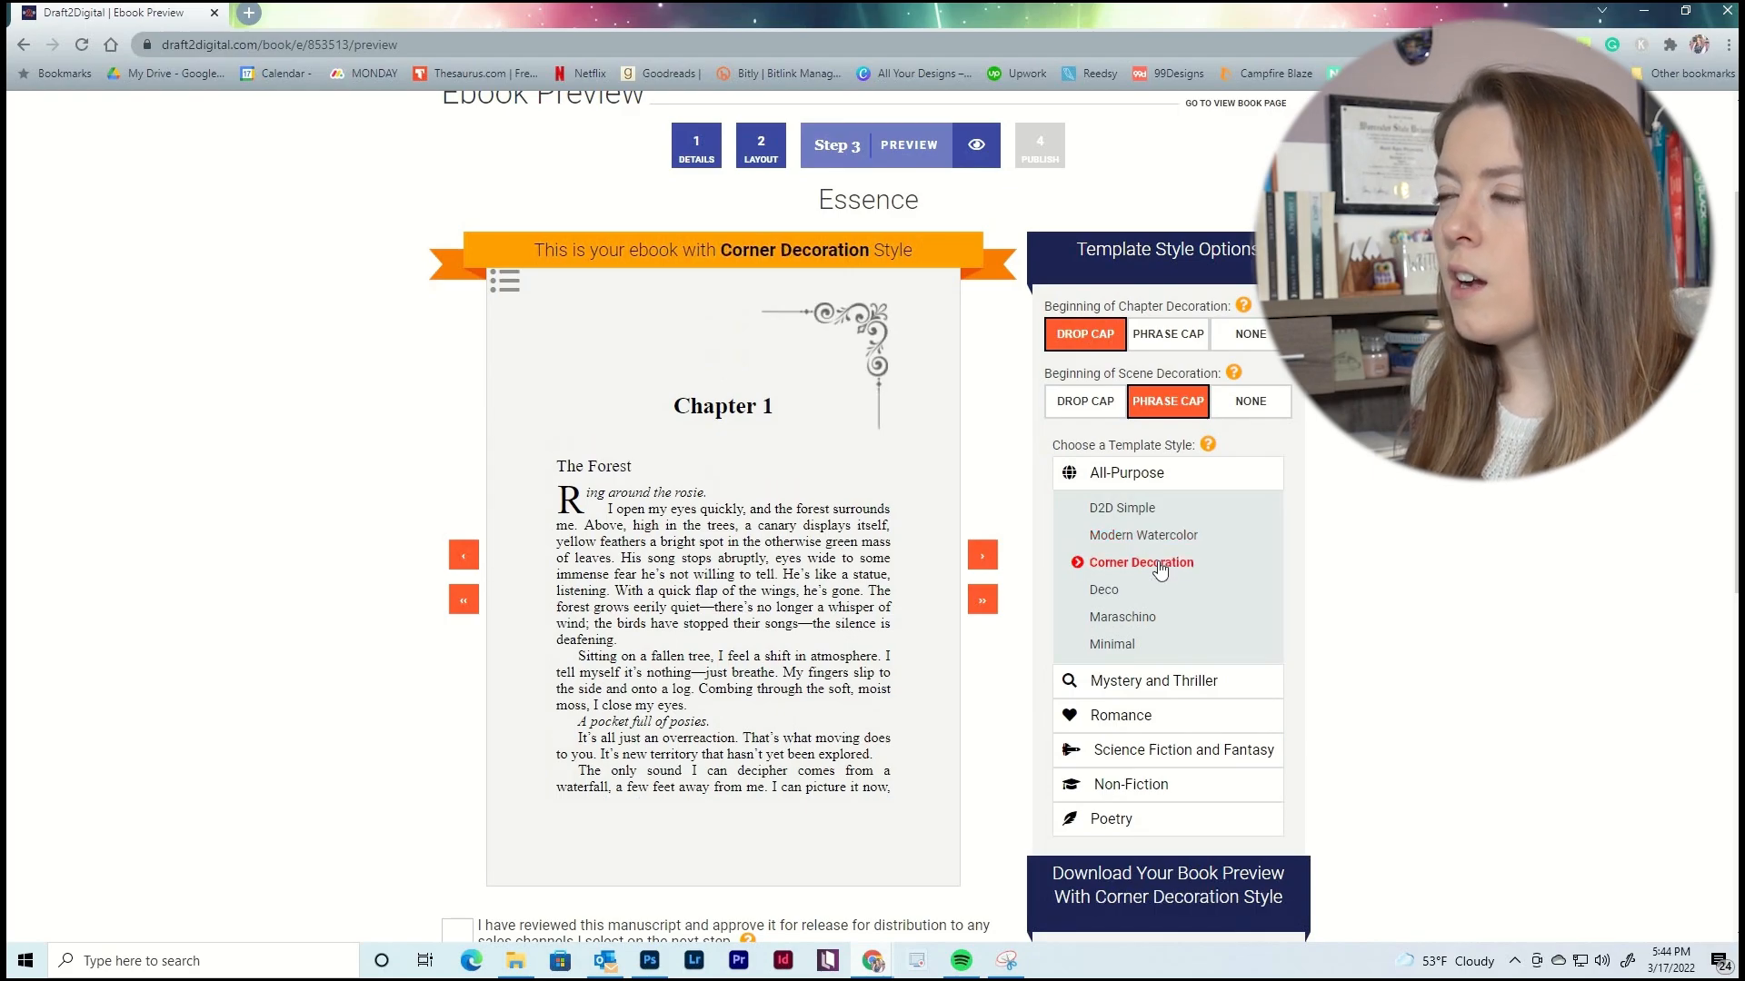
click(1104, 592)
click(1132, 620)
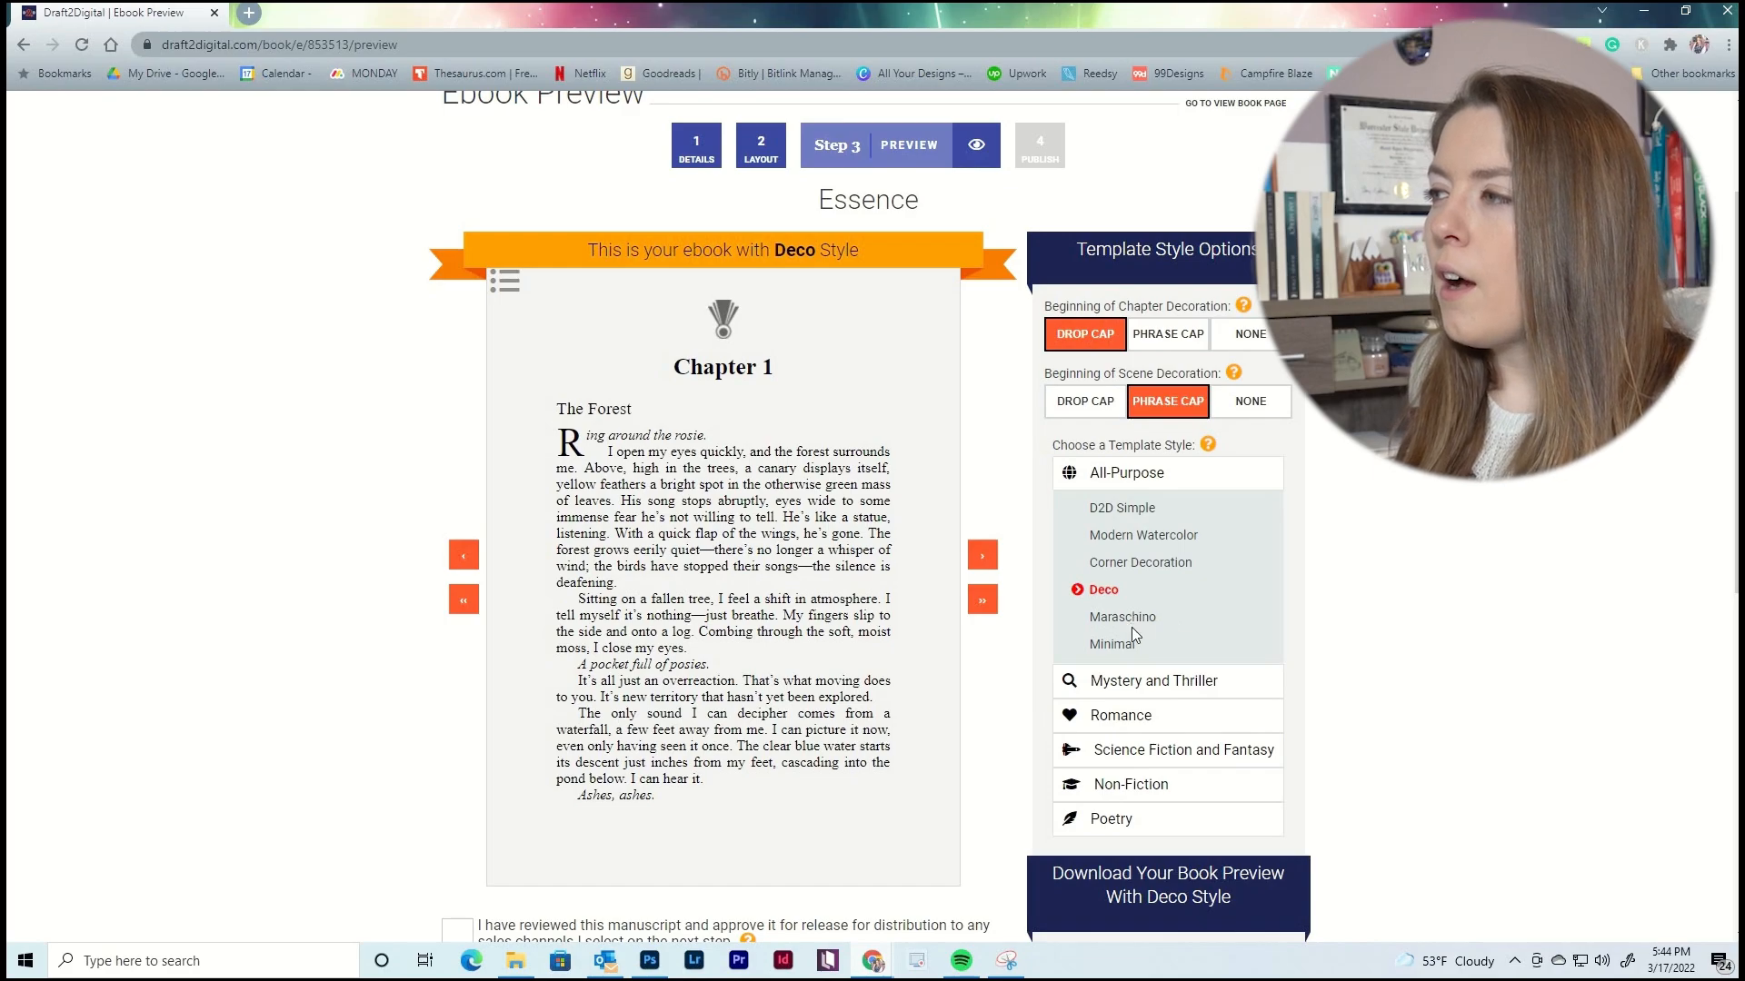
click(1116, 645)
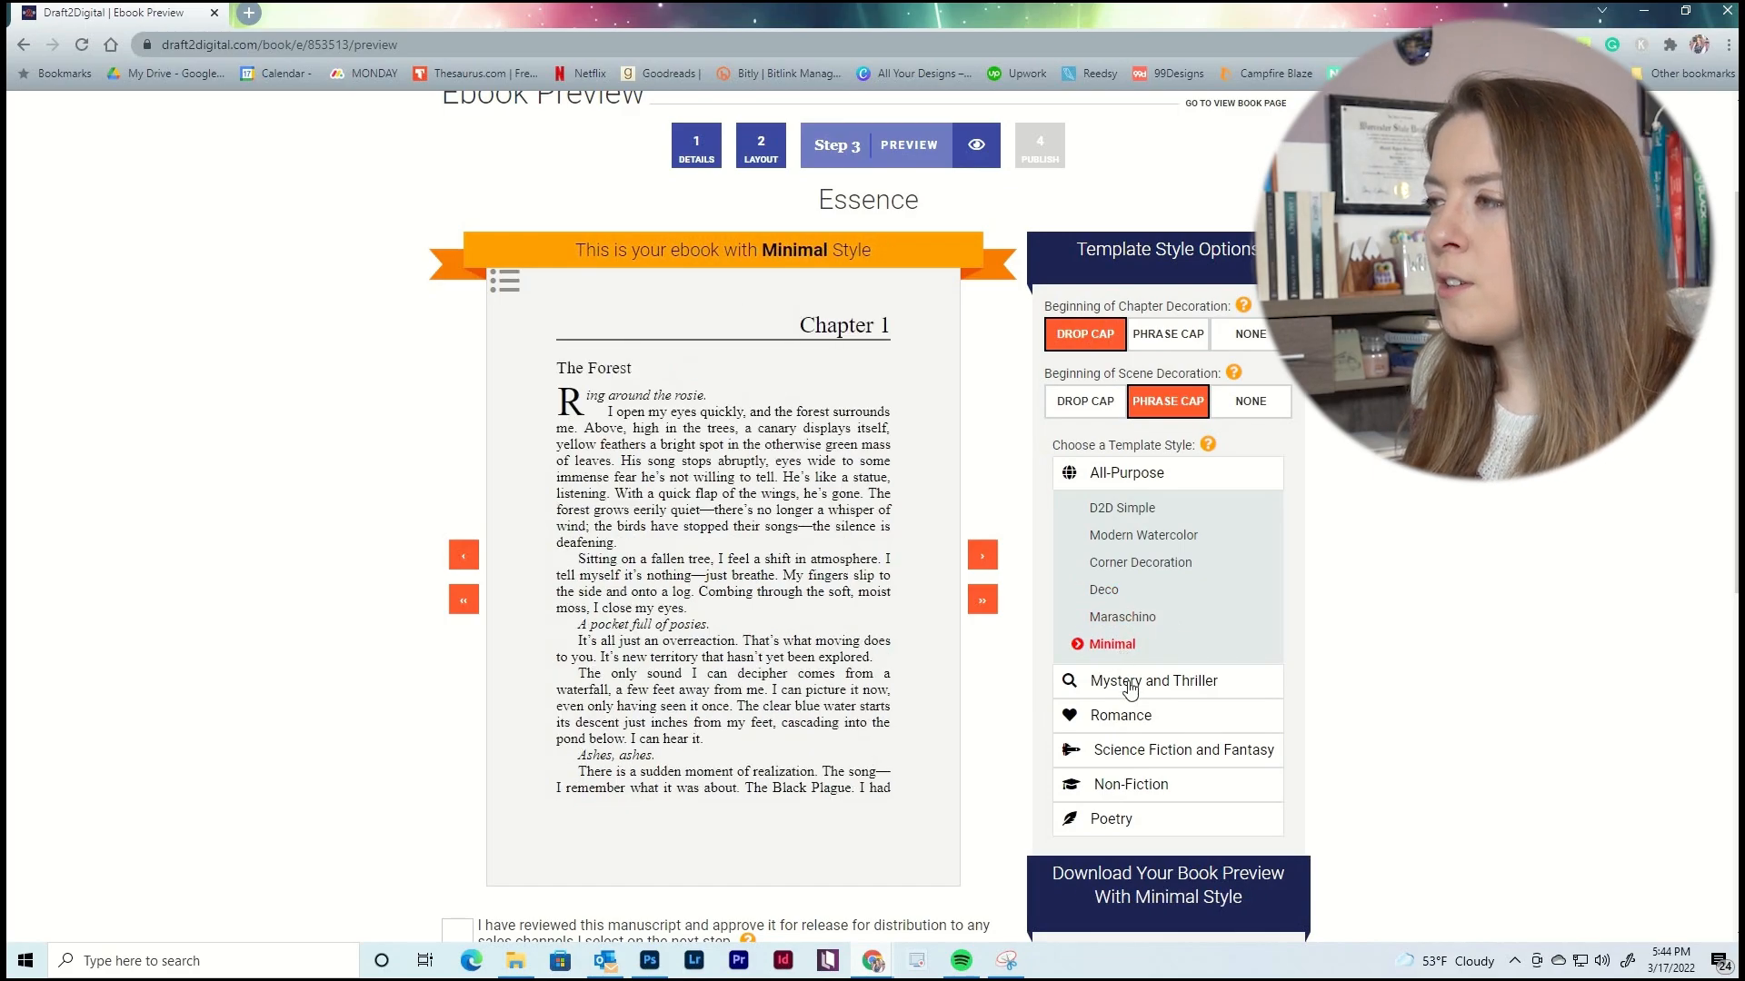
Look over the Mystery and Thriller styles and try the Romance styles Midnight Oil and Subtle Hearts.
click(1120, 683)
click(1118, 662)
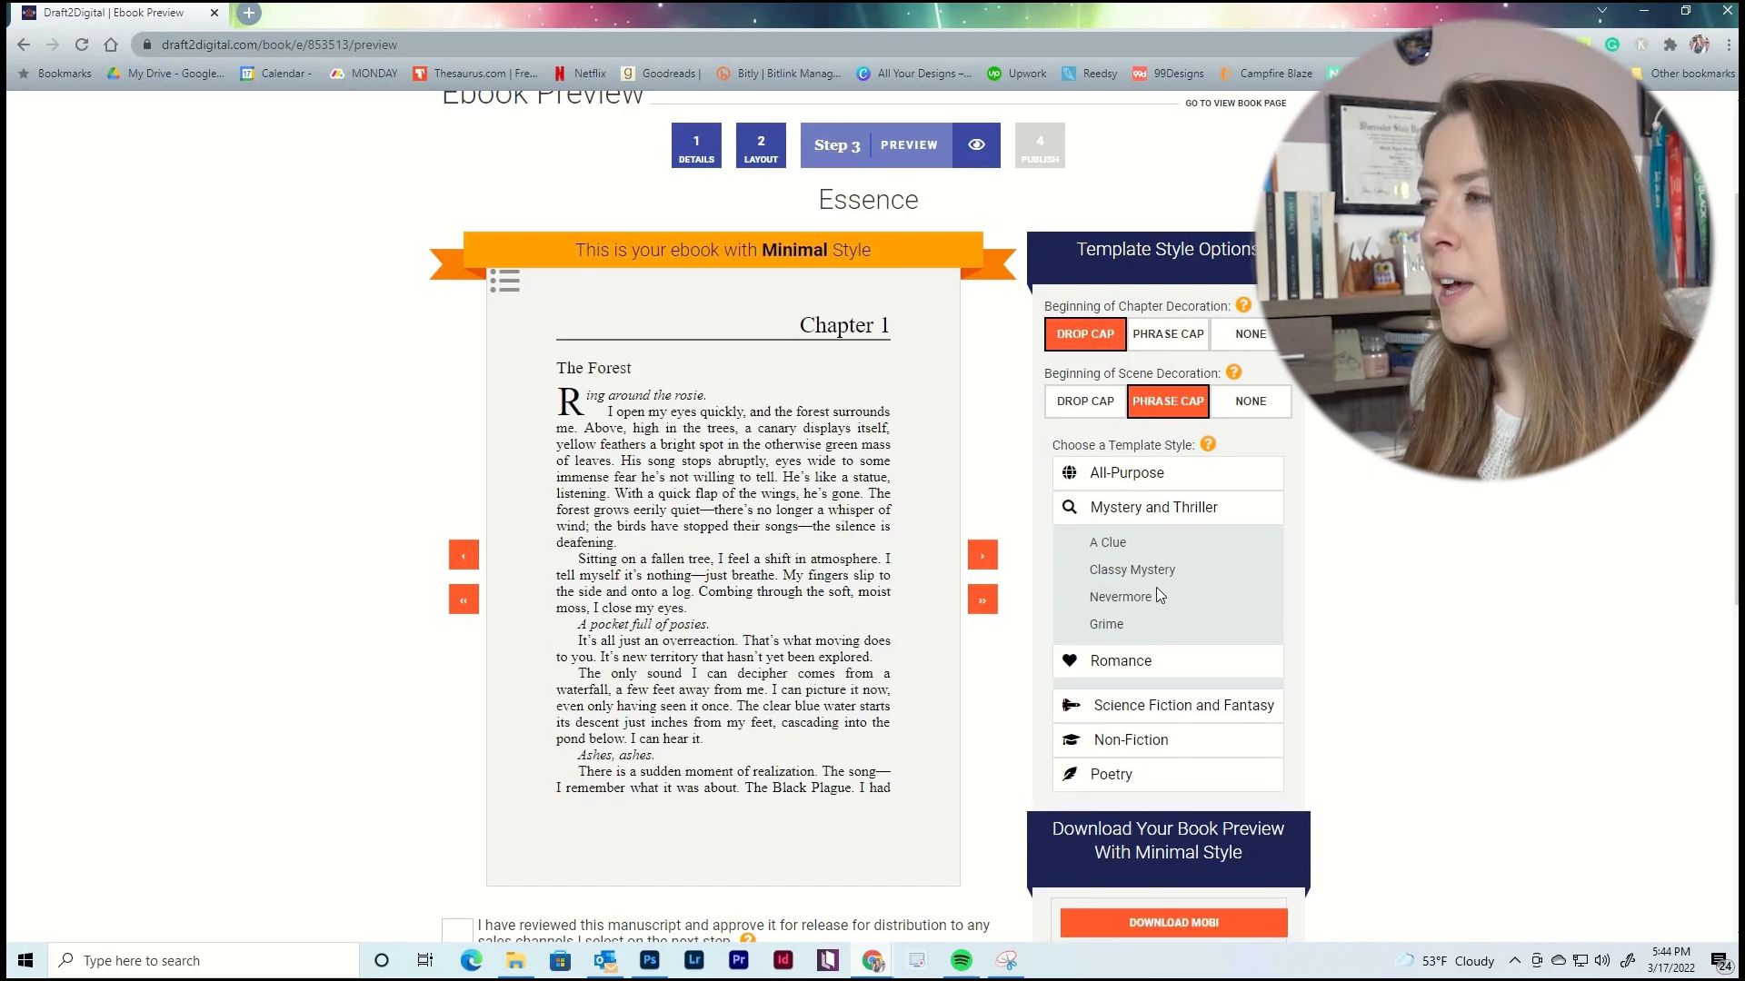
click(1125, 582)
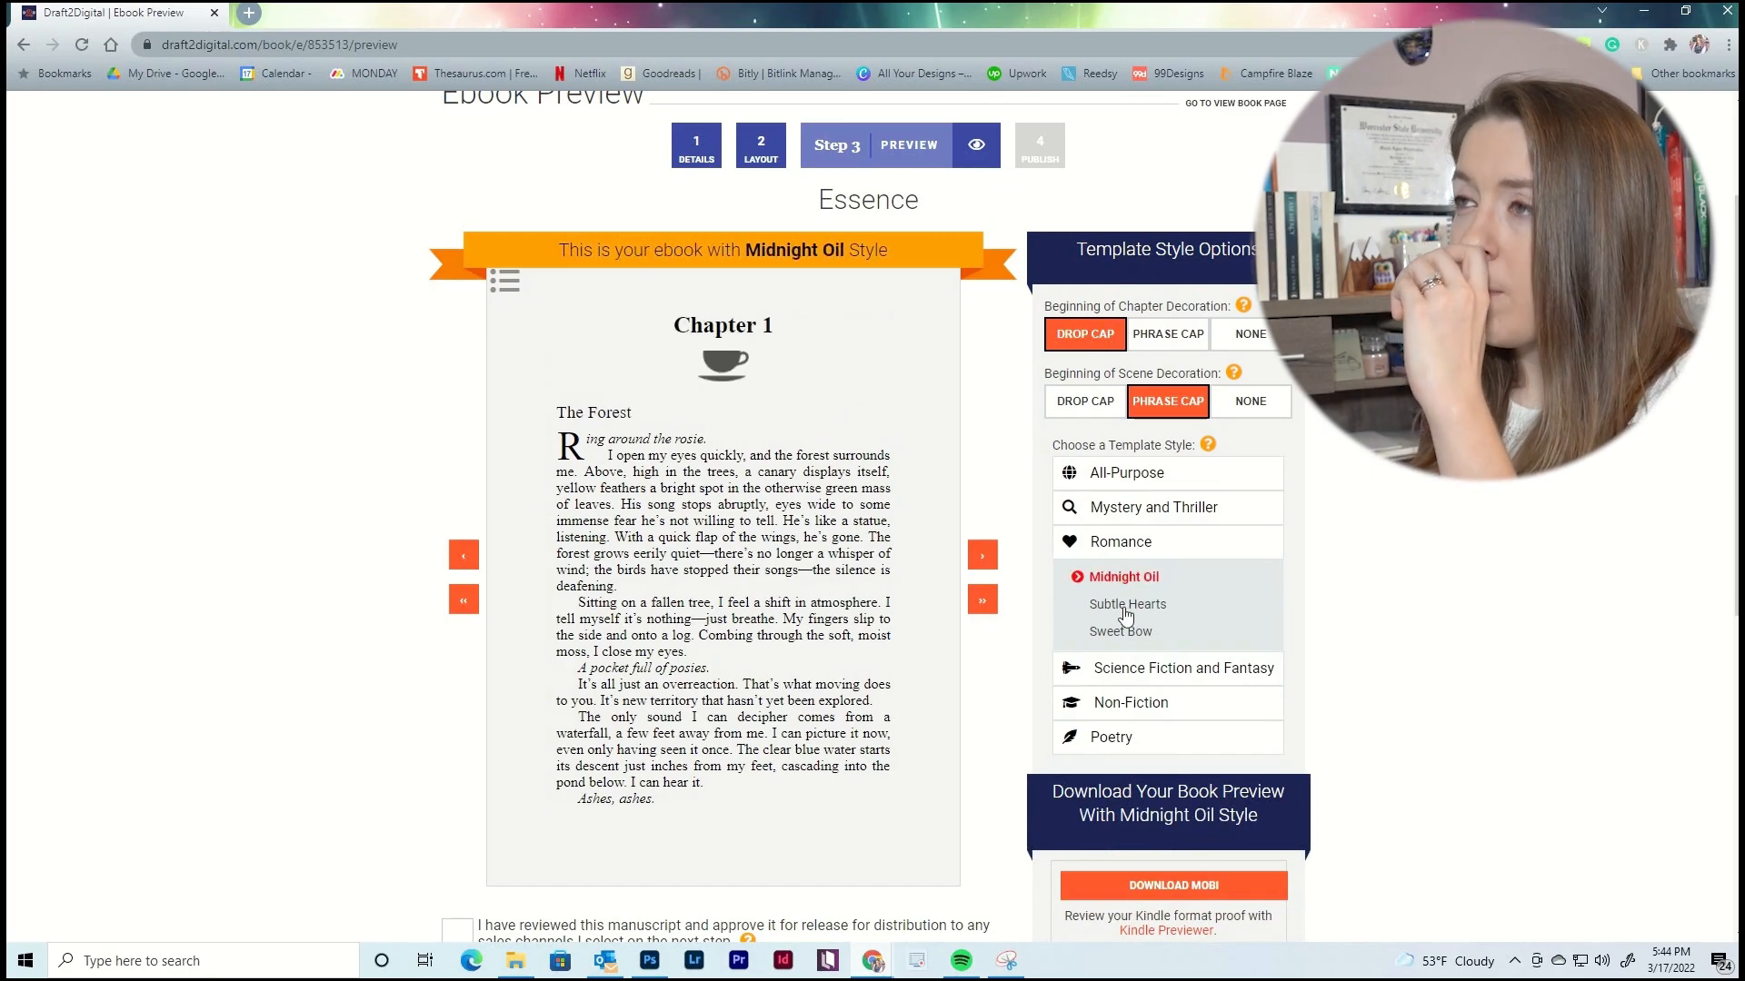
click(1125, 609)
Compare the Science Fiction and Fantasy template styles from Digital Echo through Dragon and apply Digital Echo to the ebook.
click(1124, 668)
click(1122, 612)
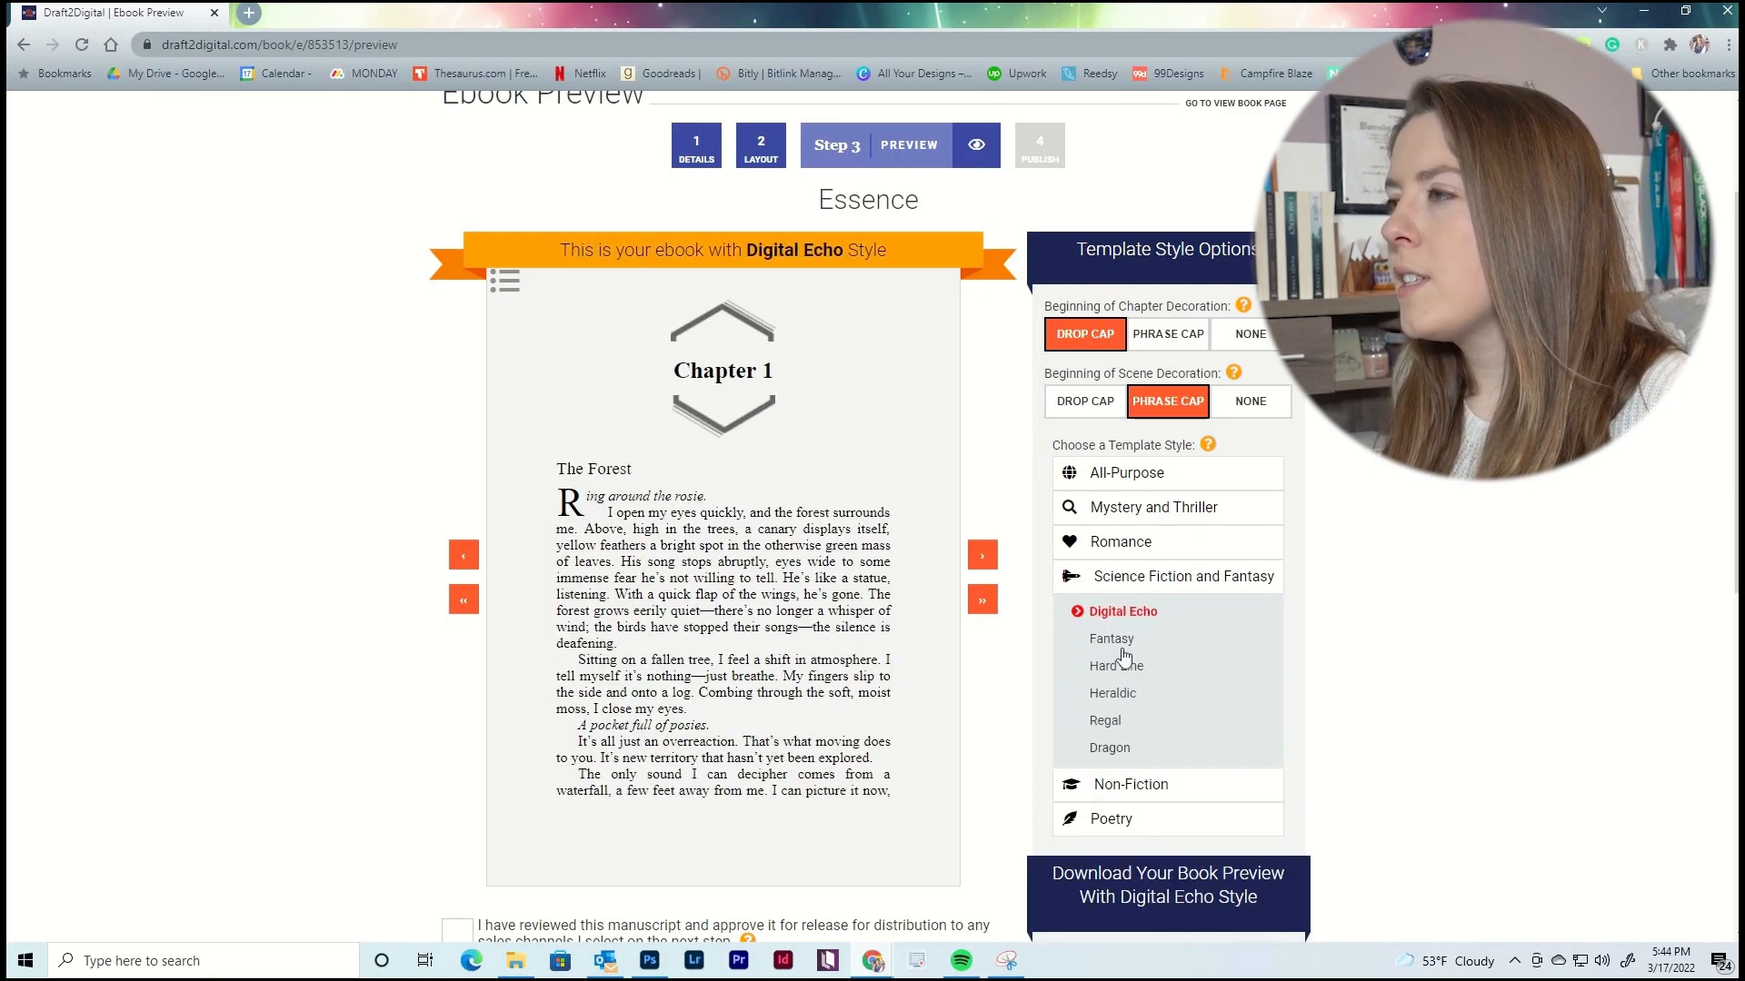
click(1120, 641)
click(1122, 672)
click(1114, 694)
click(1107, 720)
click(1110, 748)
click(1123, 615)
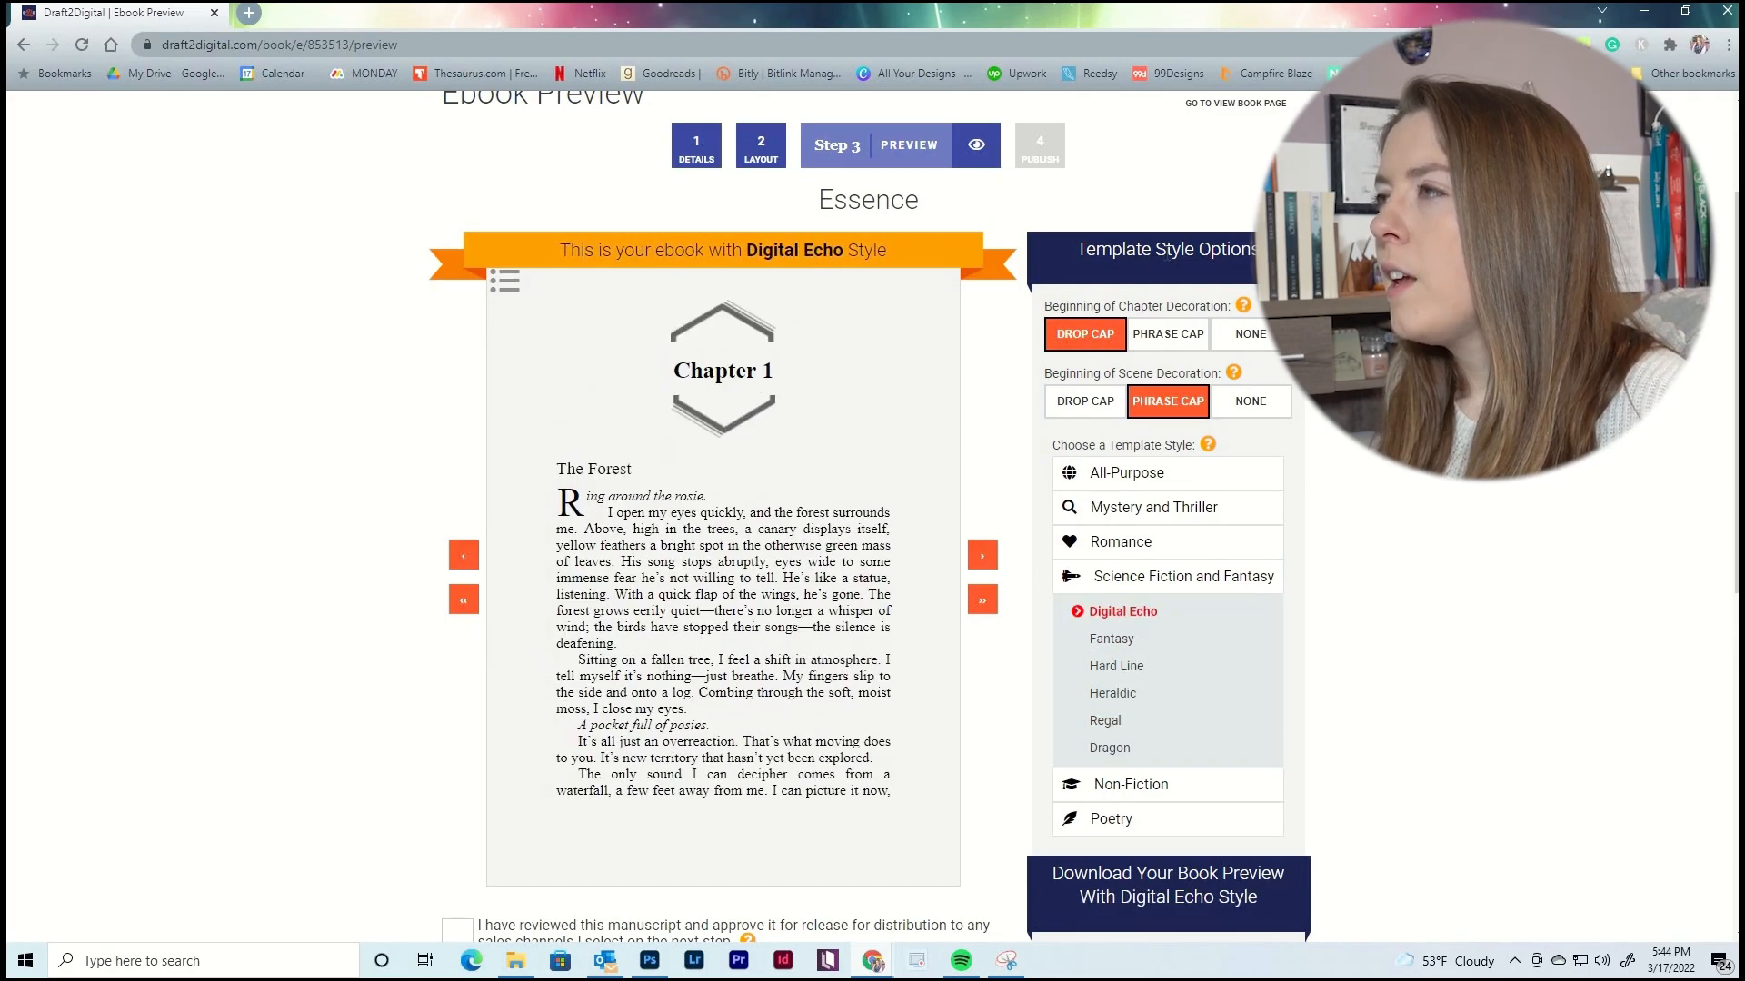
Compare Phrase Cap with Drop Cap for chapter openings and set both the chapter and scene beginning decorations to Drop Cap.
click(1183, 345)
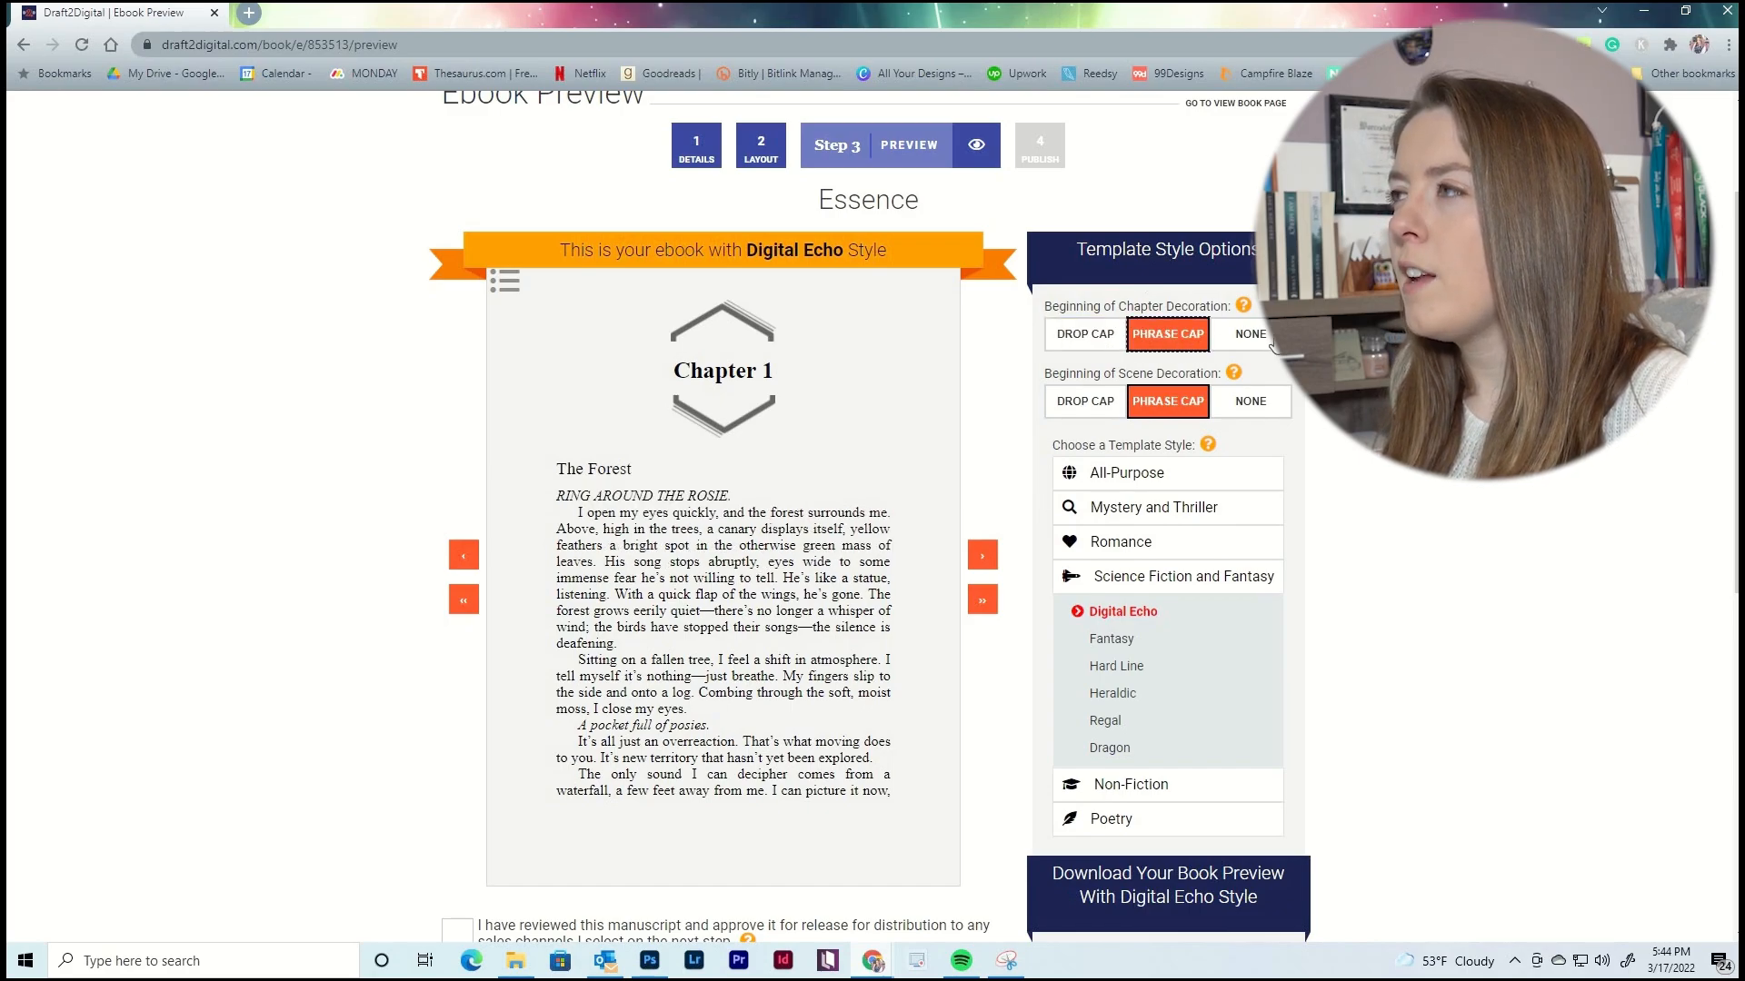
click(1198, 341)
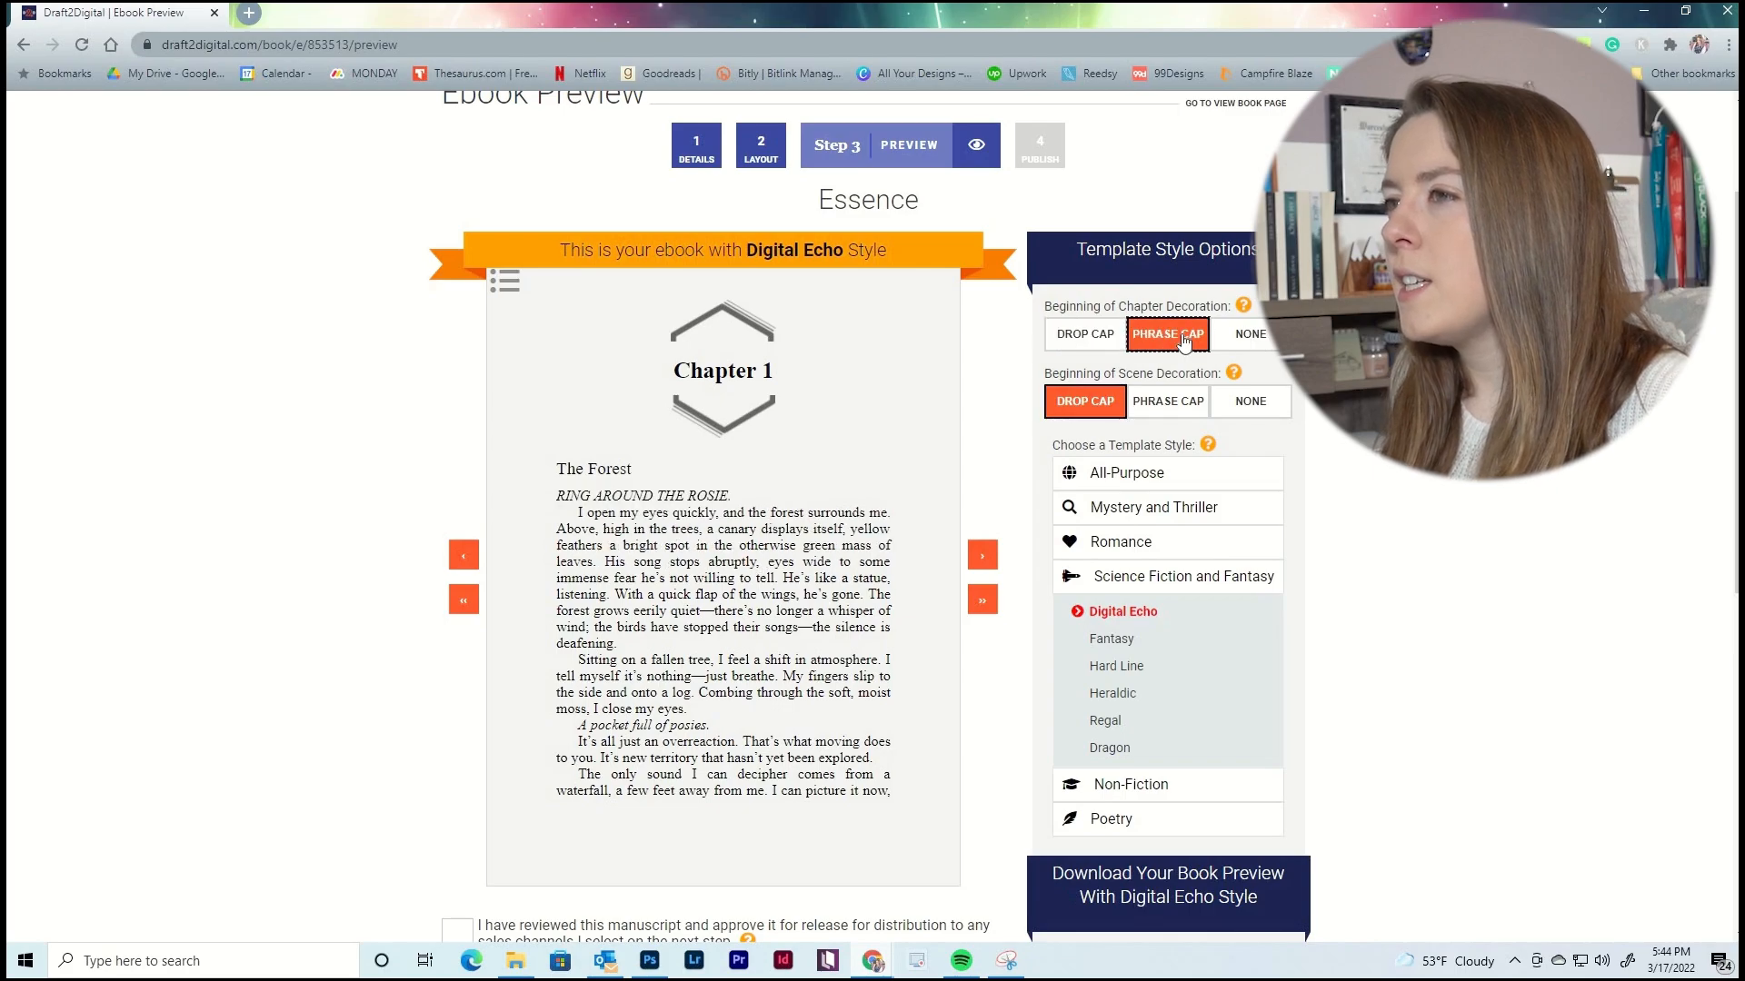
click(1089, 336)
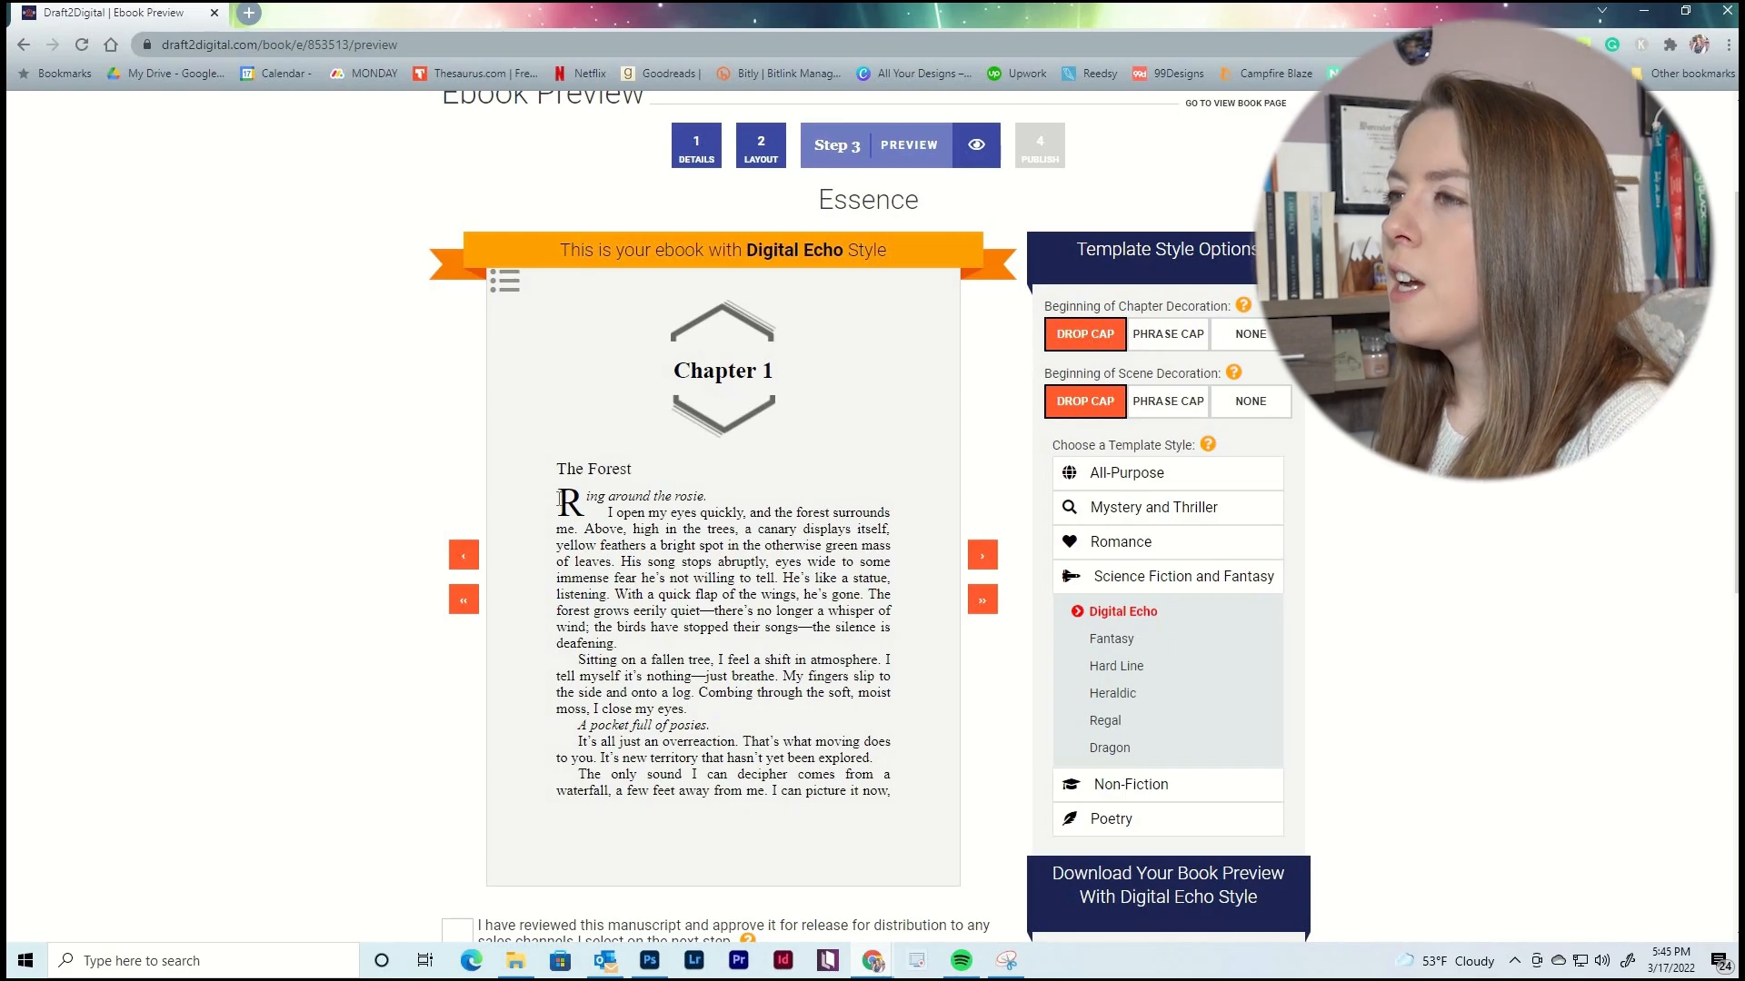
triple_click(729, 492)
click(1093, 402)
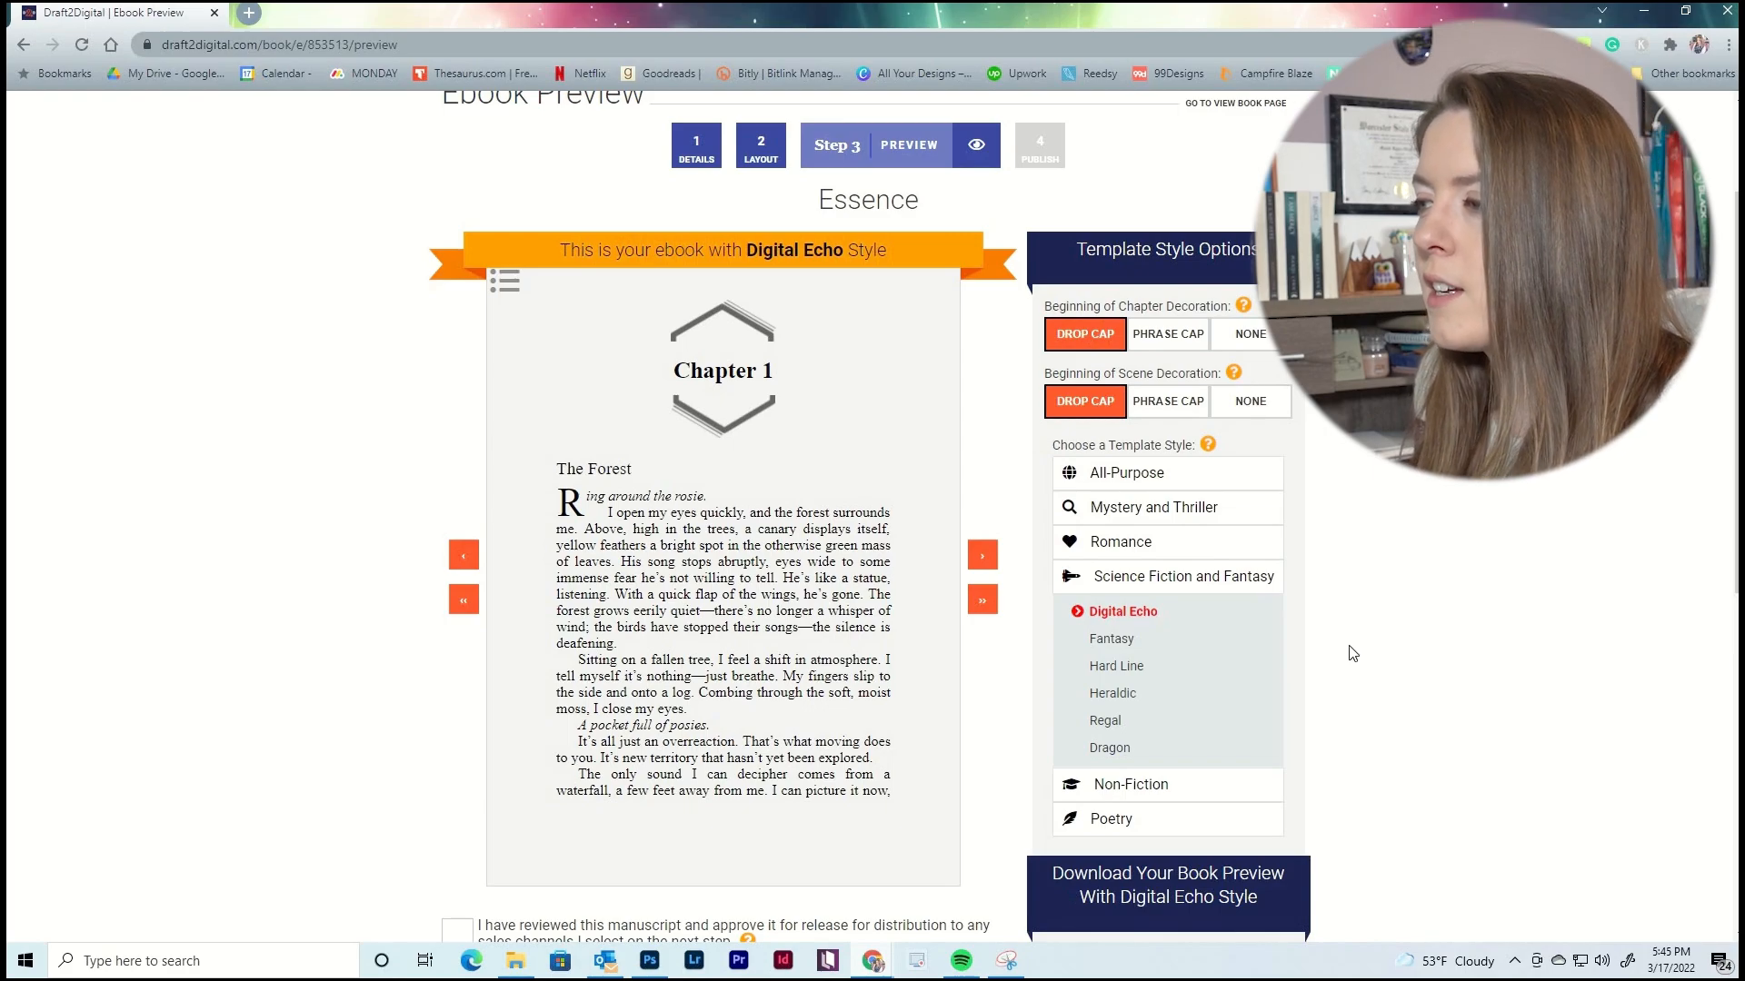
Approve the reviewed manuscript for release, look over the preview download formats, and save to continue to the publish step.
scroll(1475, 511, down, 2)
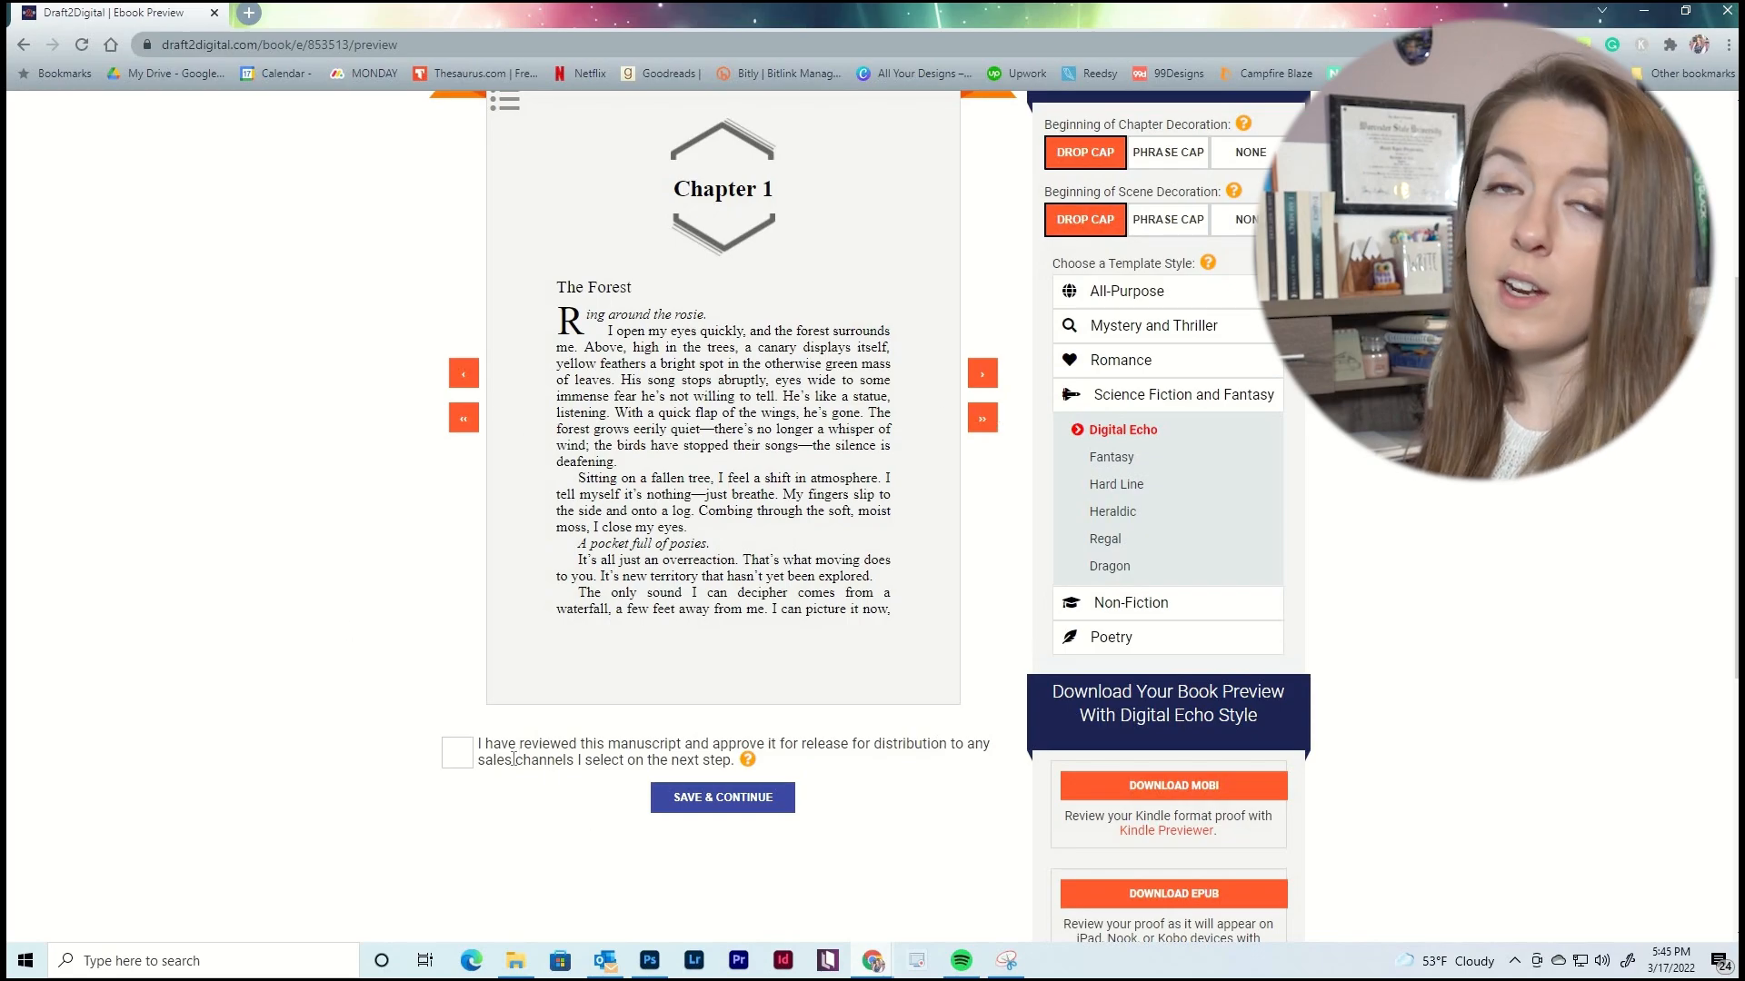
click(465, 765)
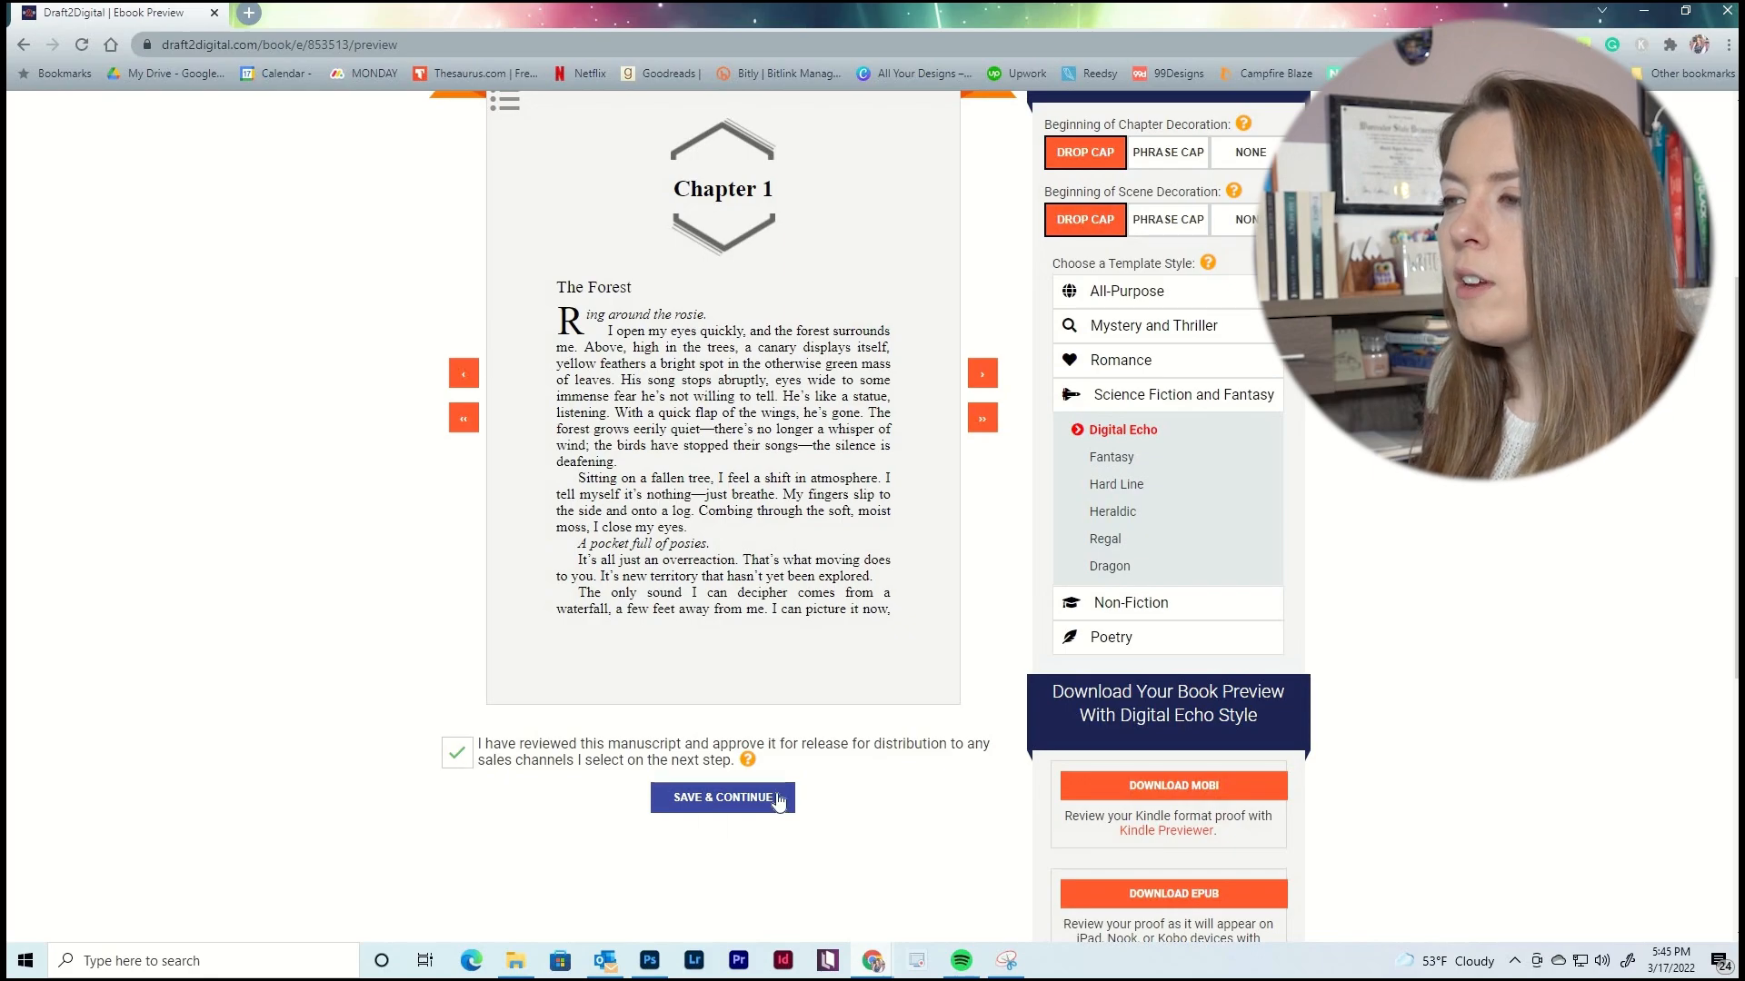
scroll(797, 809, down, 2)
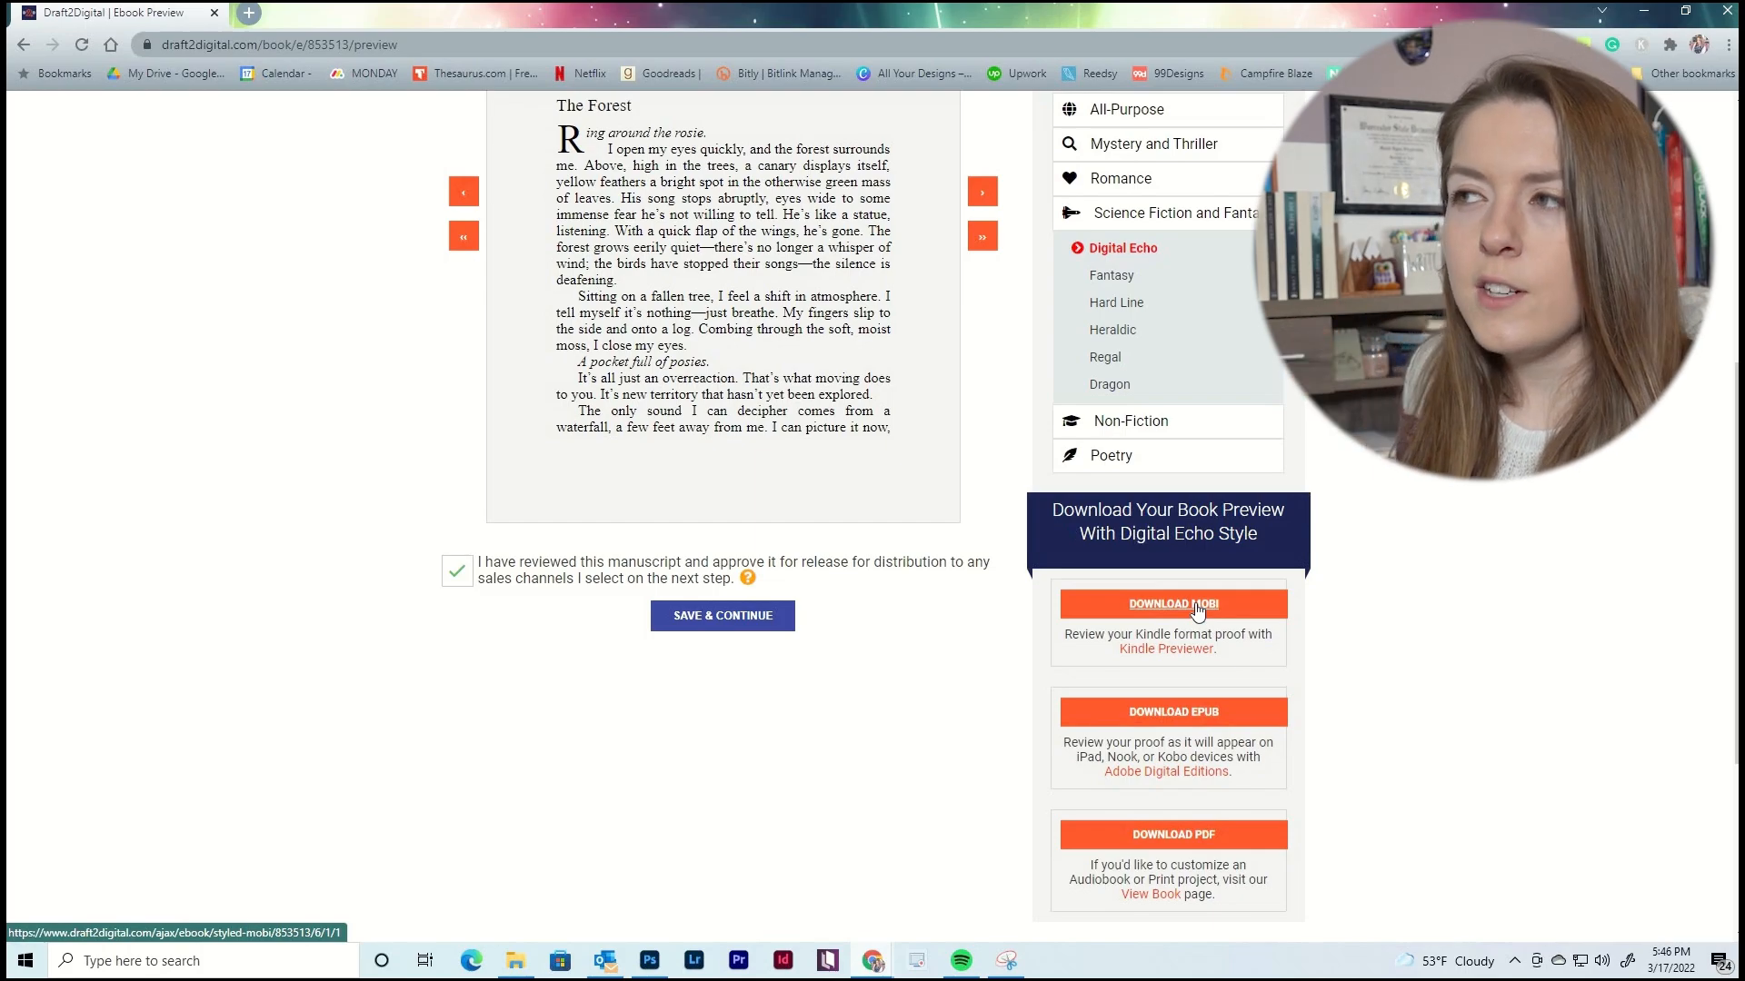
scroll(893, 618, up, 2)
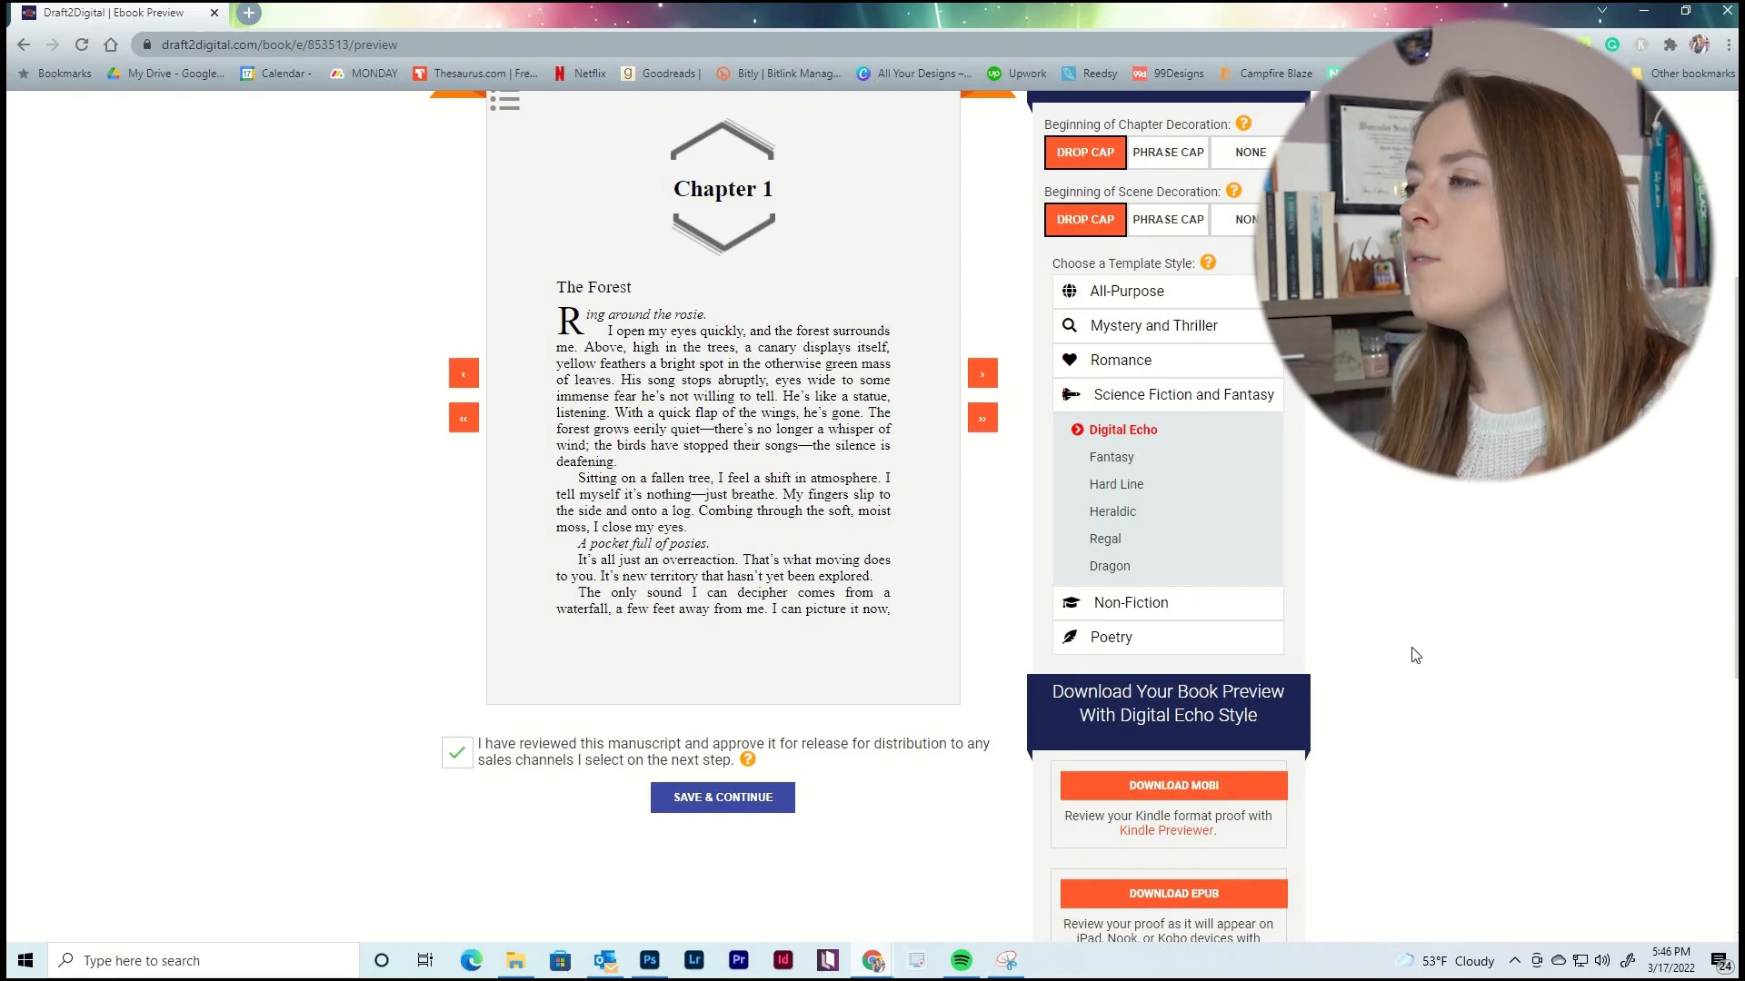
scroll(1414, 655, down, 3)
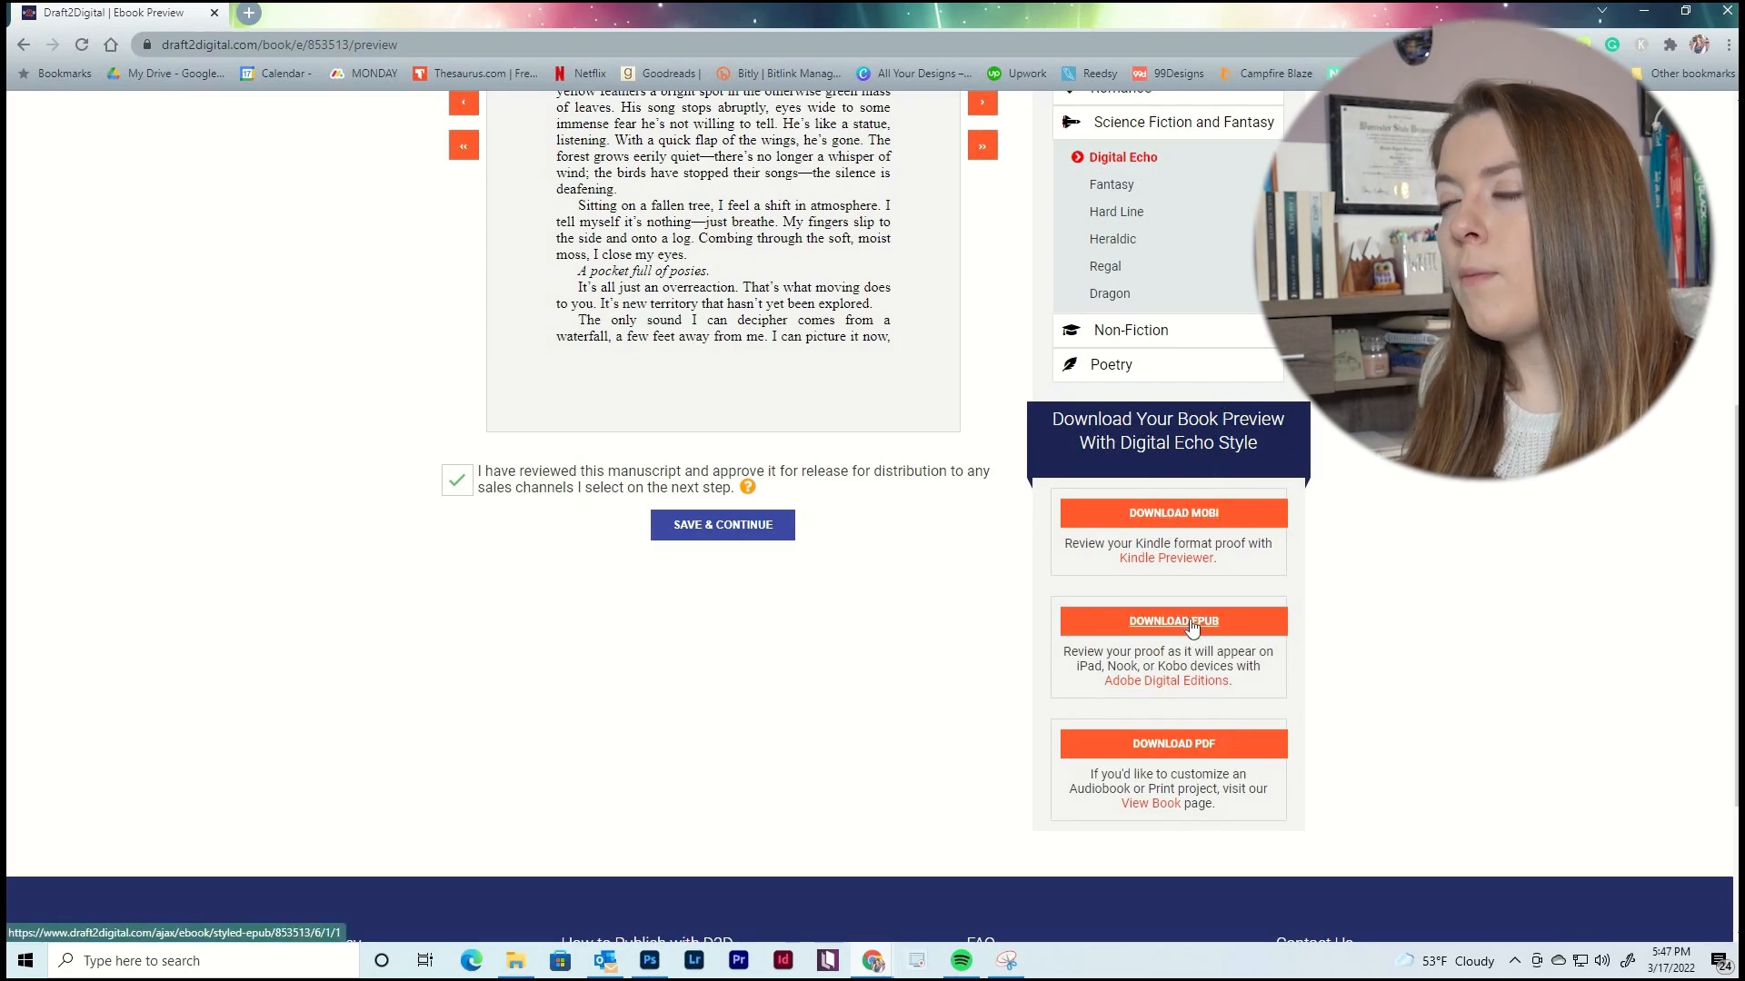
scroll(1045, 636, up, 3)
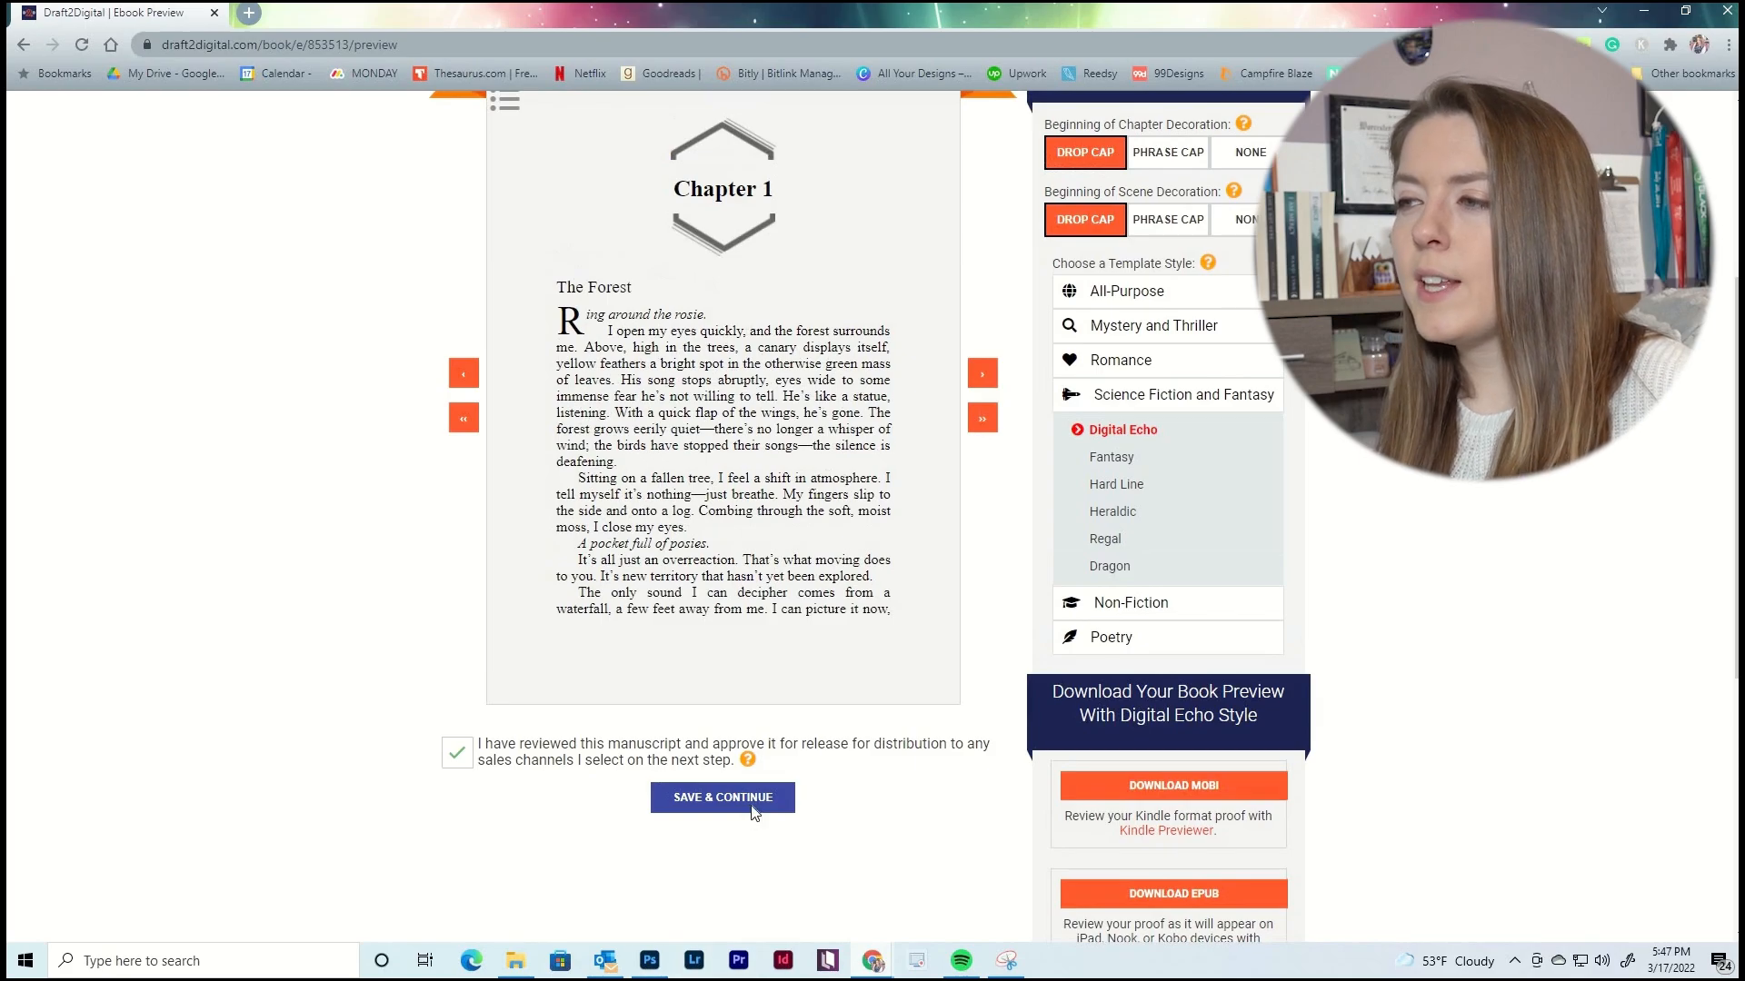
click(752, 808)
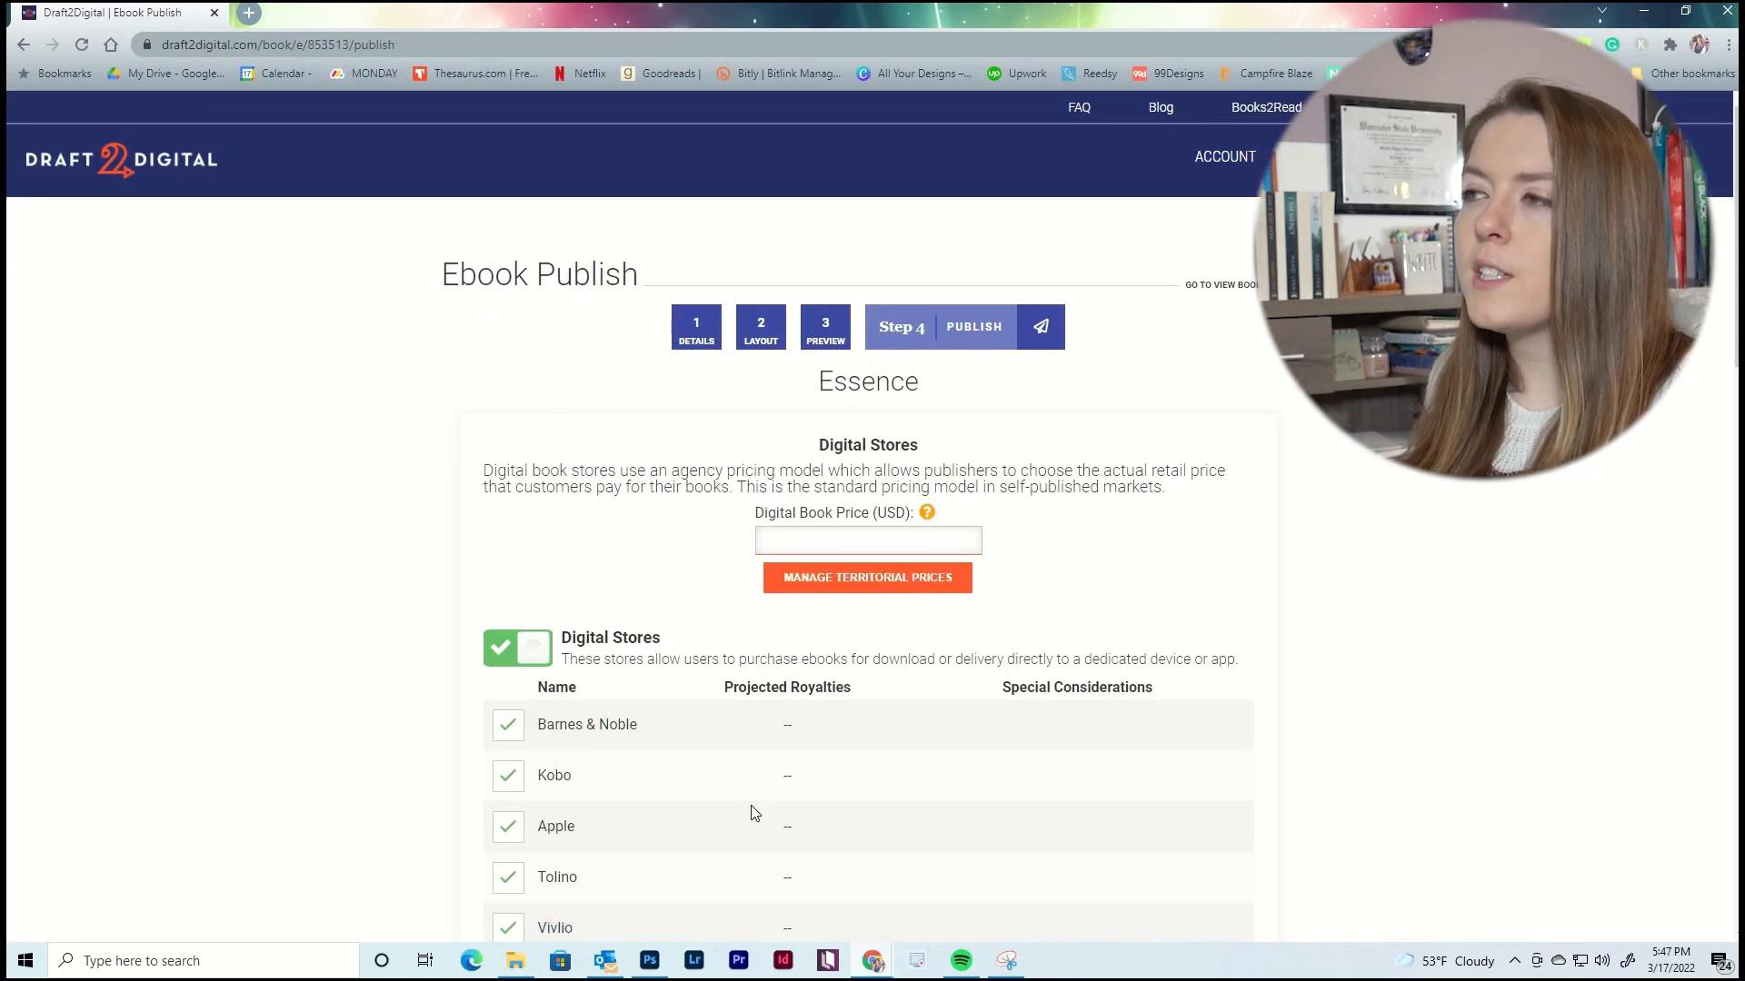
Set the digital book price to 3.99 USD.
scroll(883, 303, down, 2)
scroll(883, 302, down, 1)
click(924, 370)
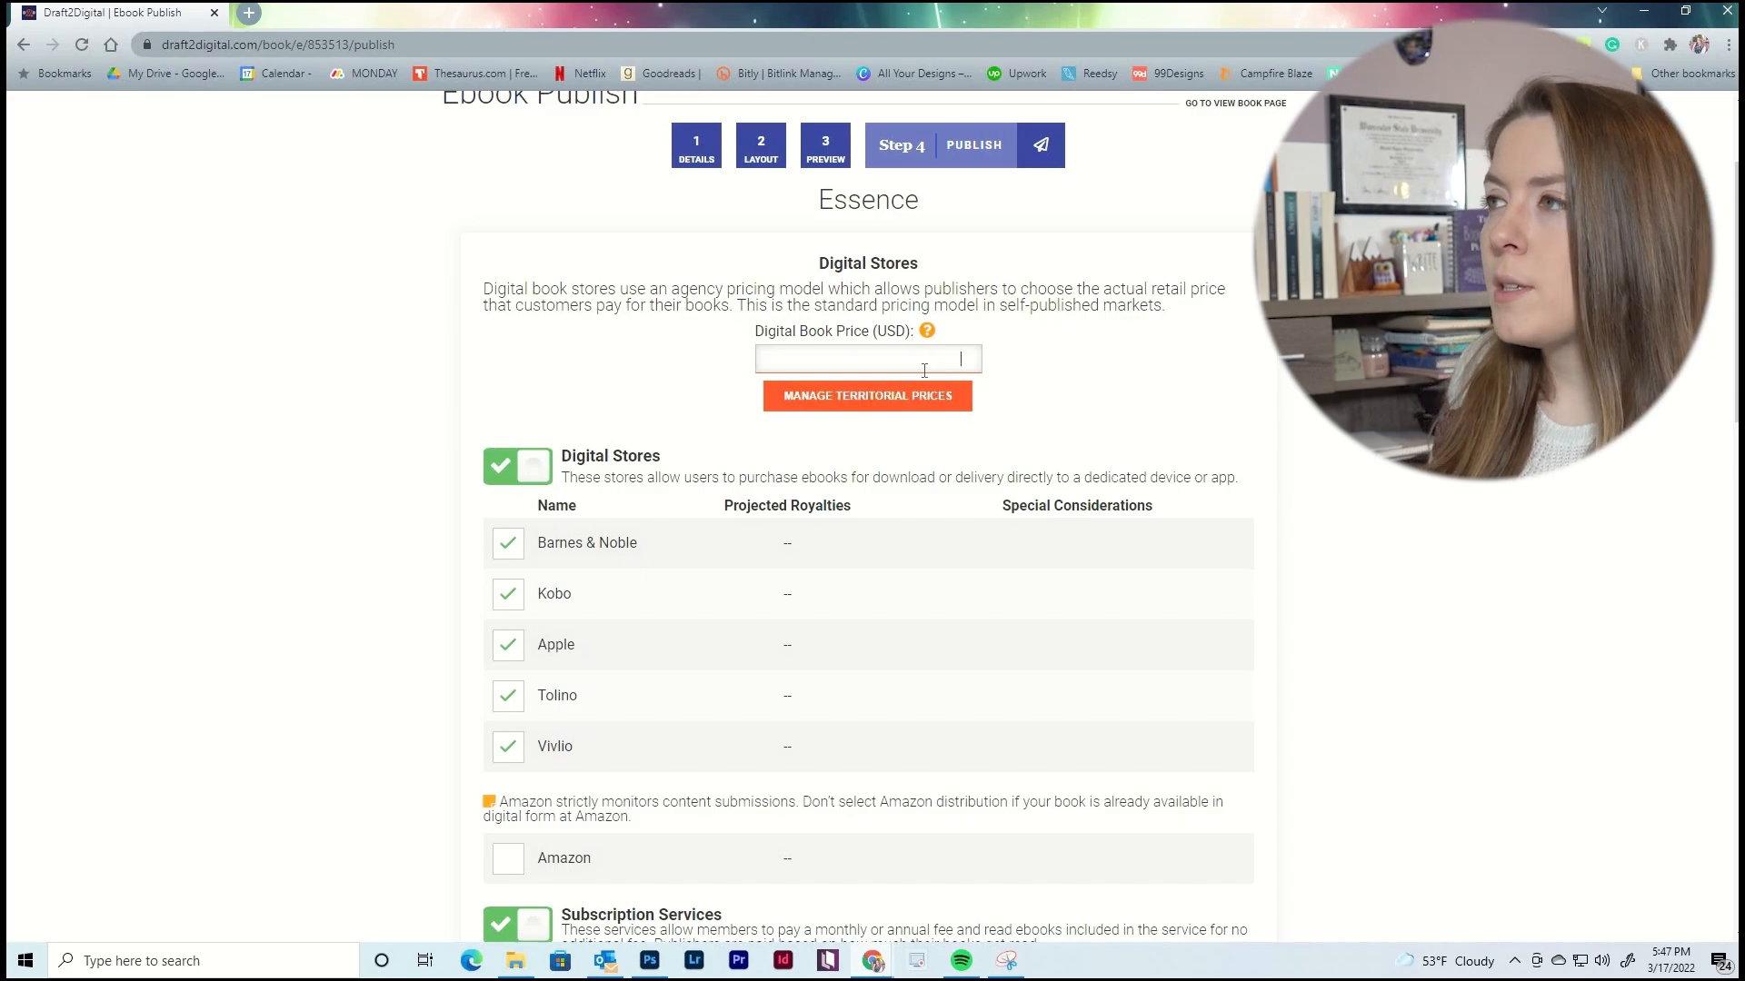
text(3.99)
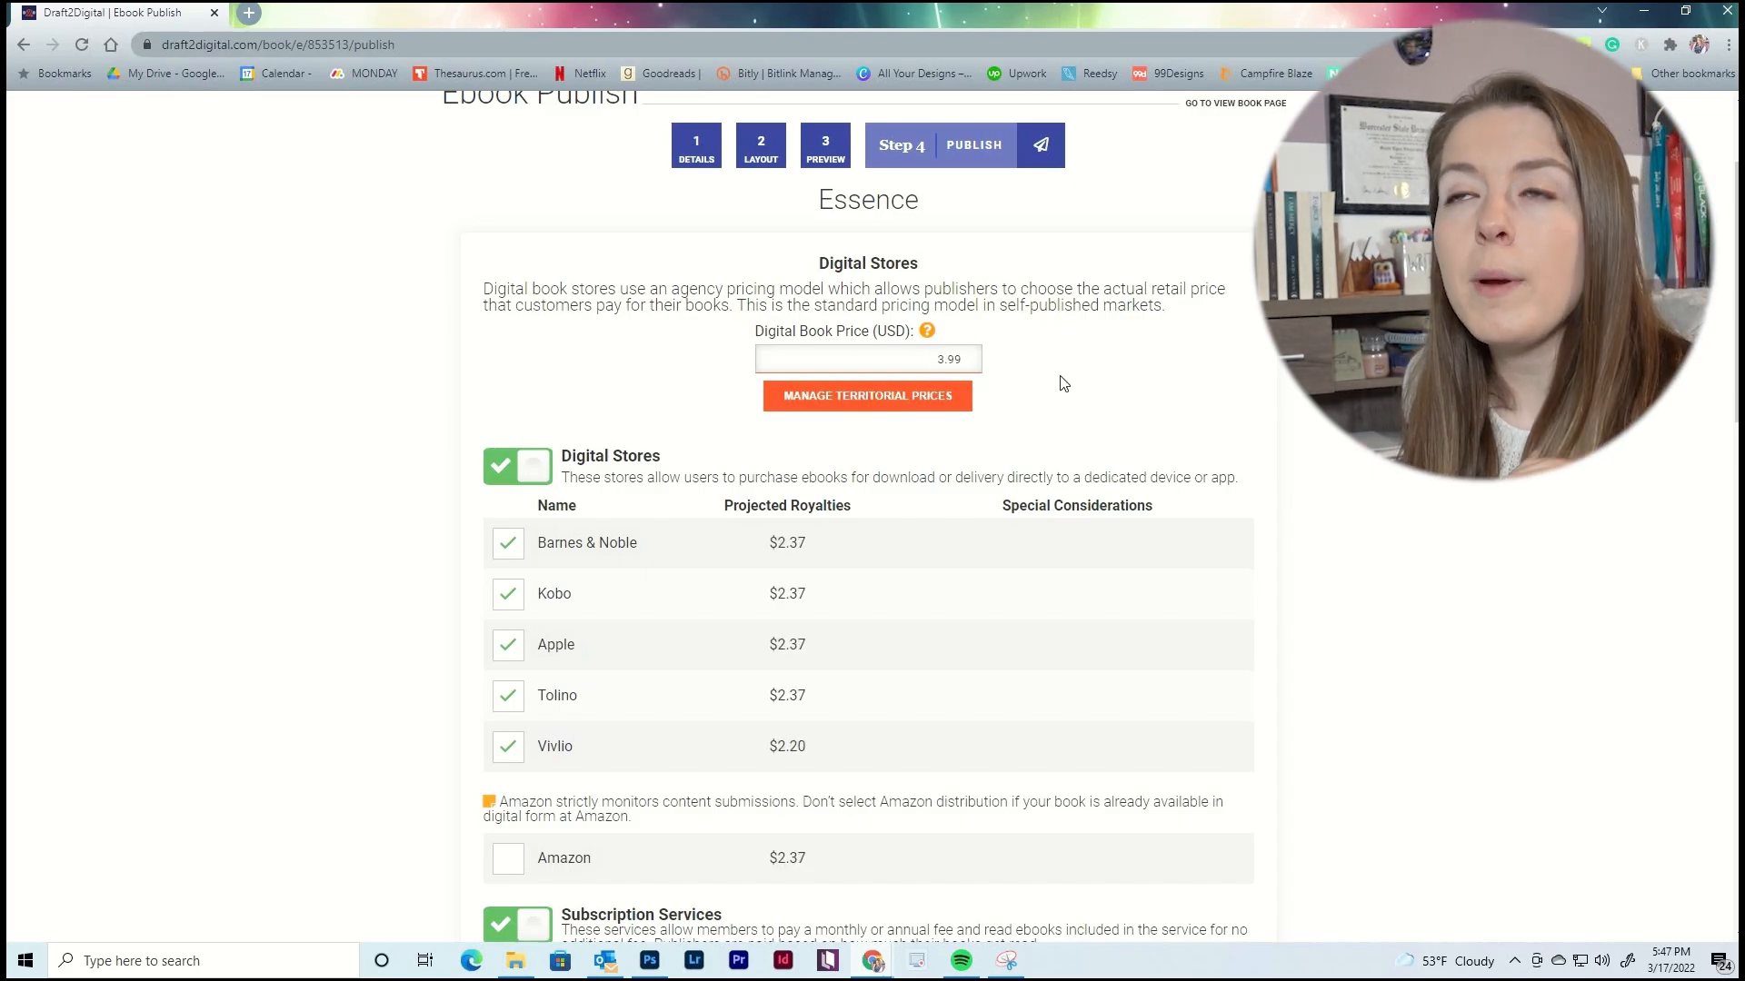
Try enabling a custom Australian dollar price in the territorial prices and cancel the territory changes.
click(862, 397)
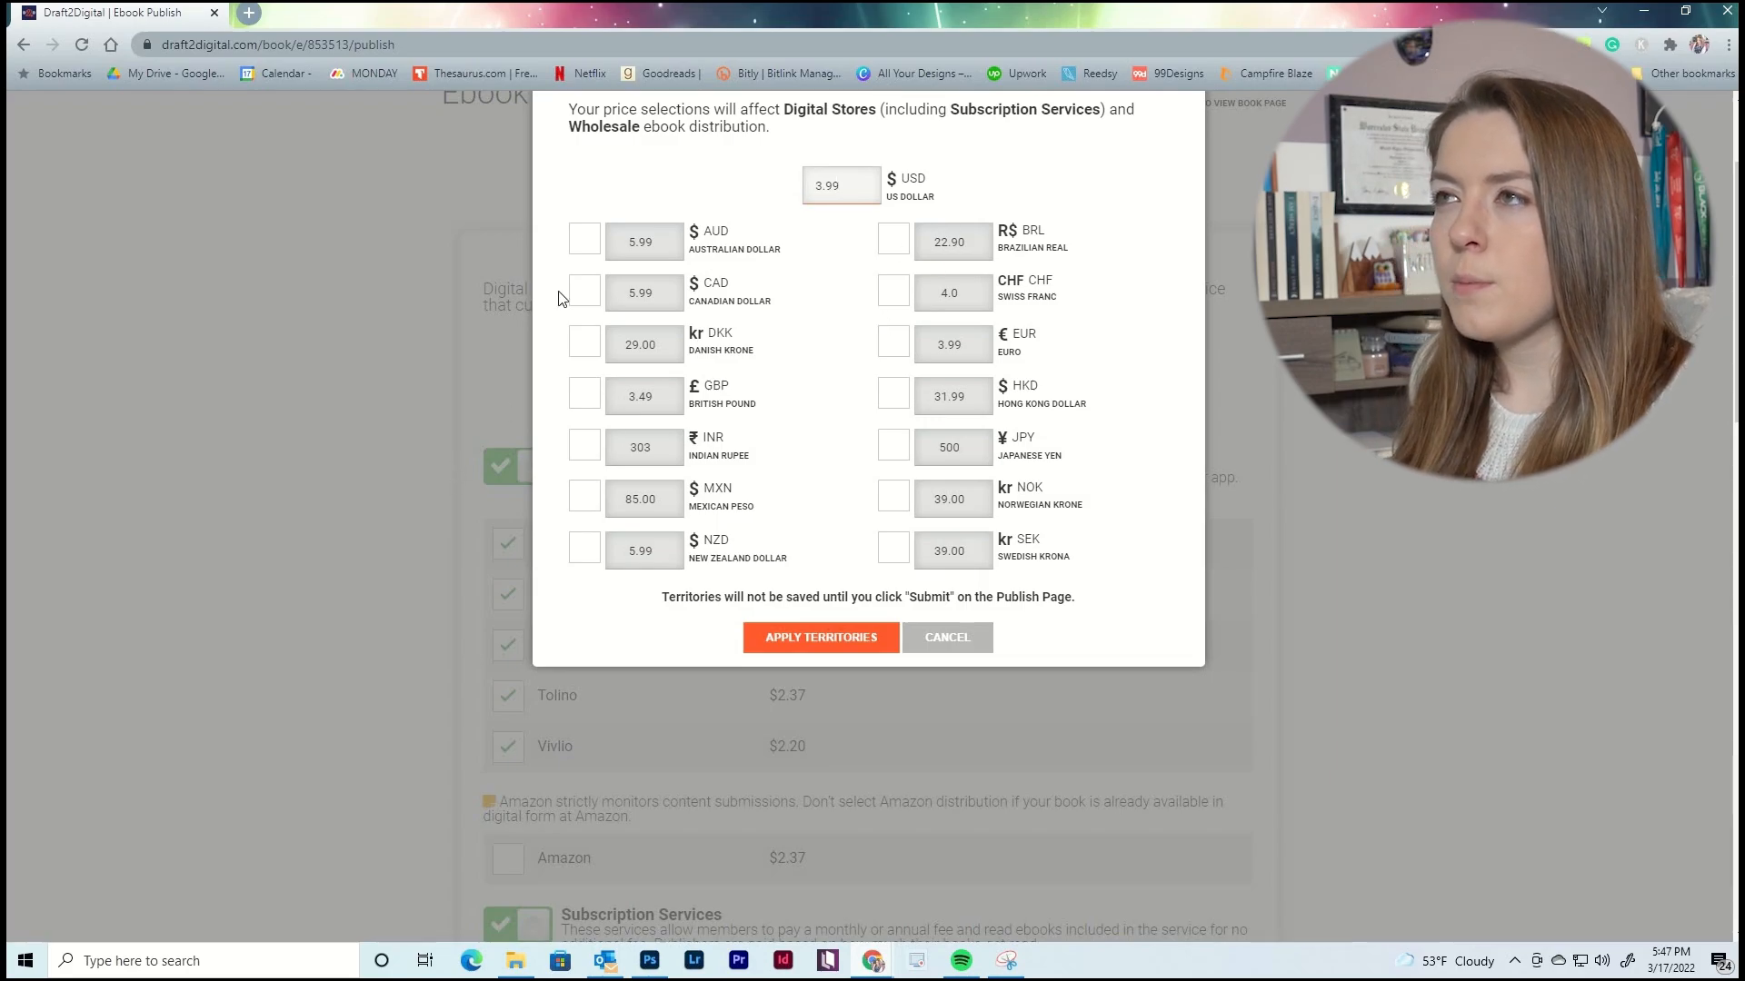
click(585, 241)
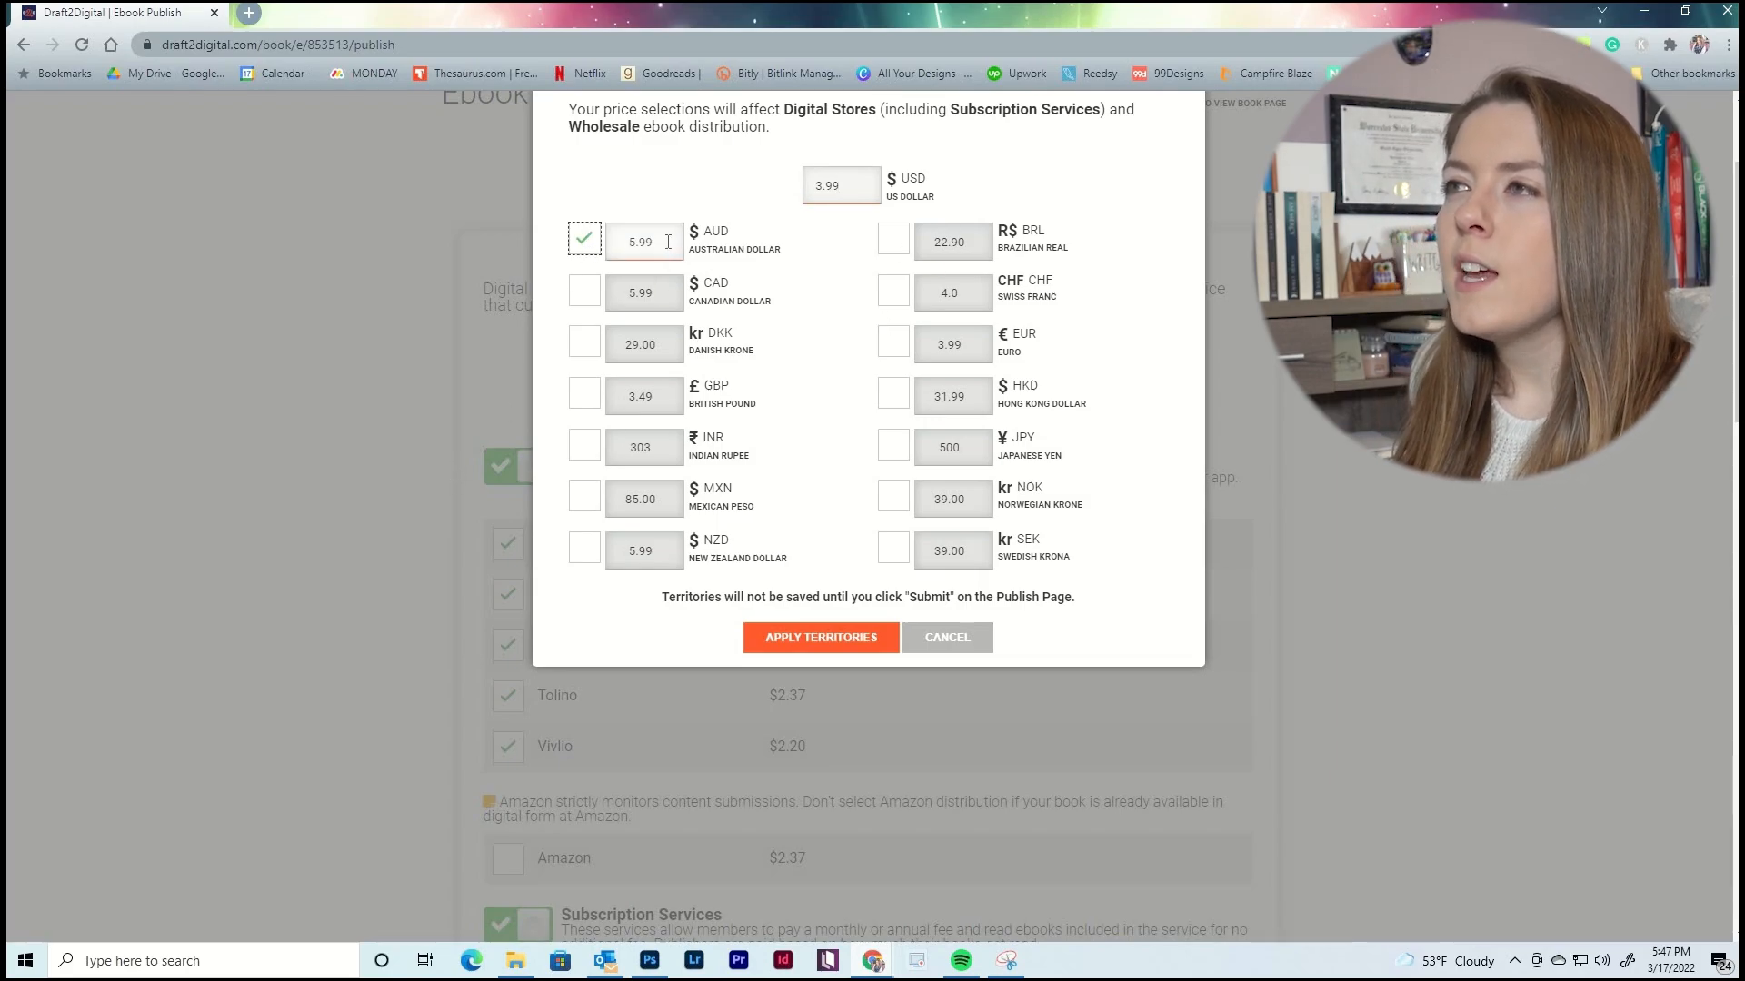
drag(668, 241, 619, 242)
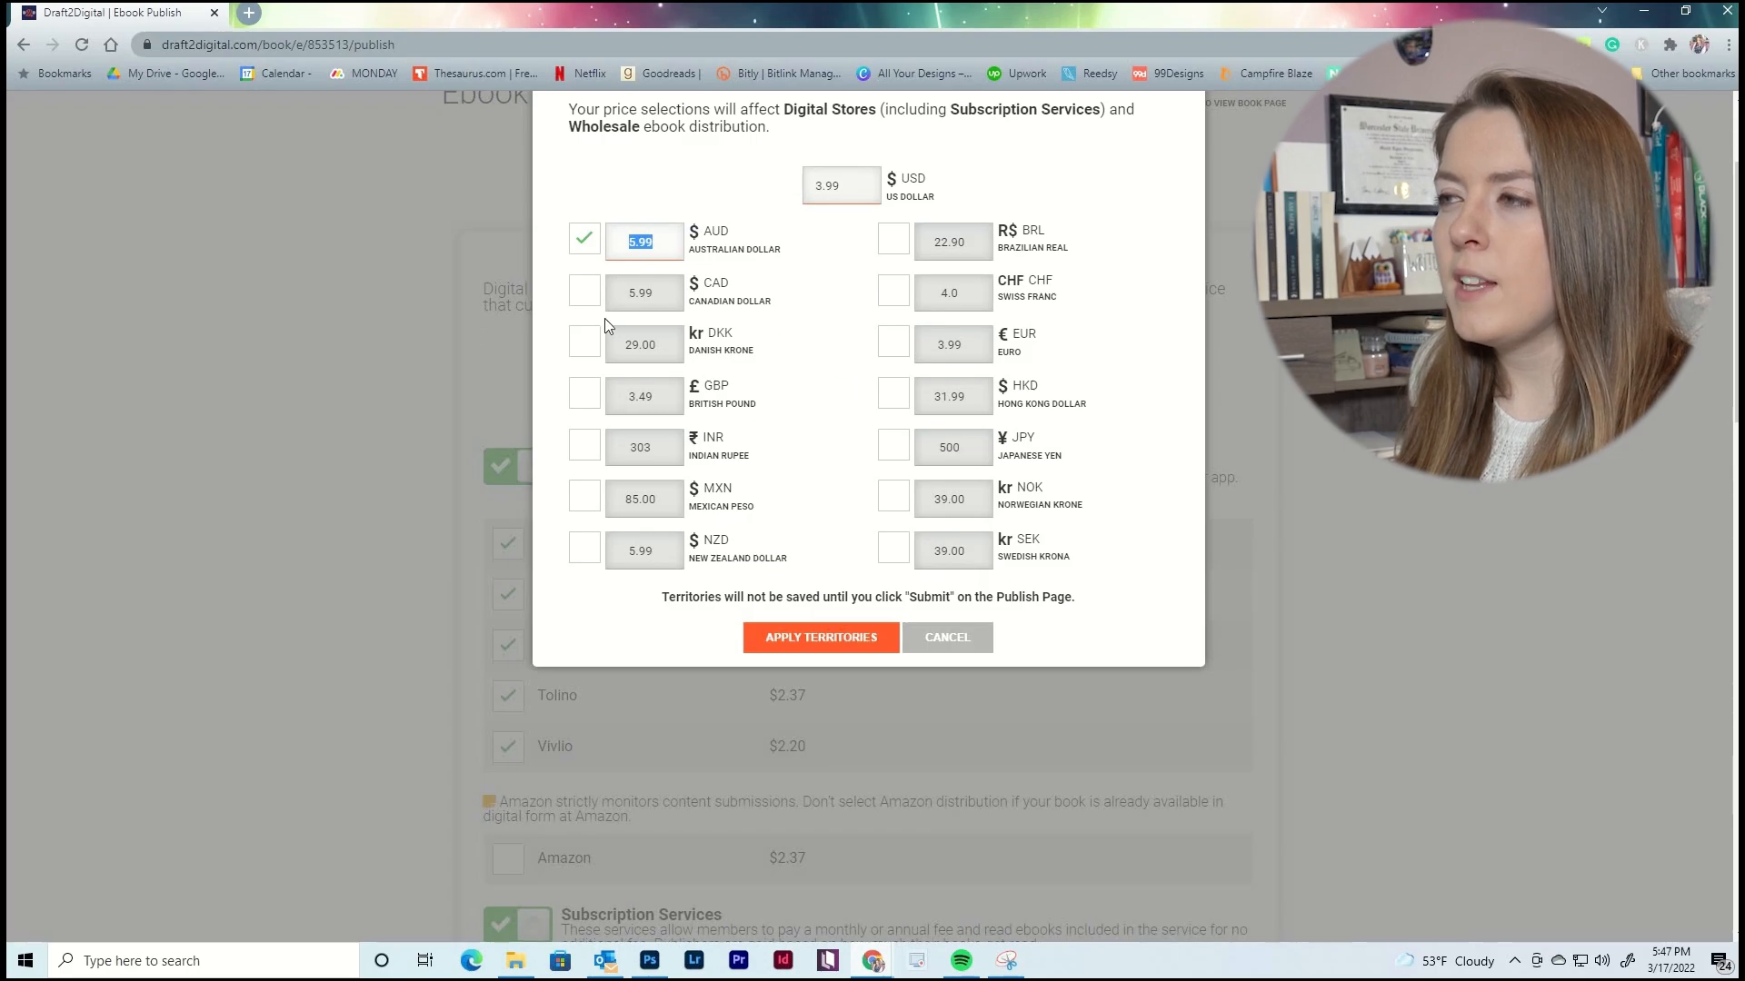
click(582, 244)
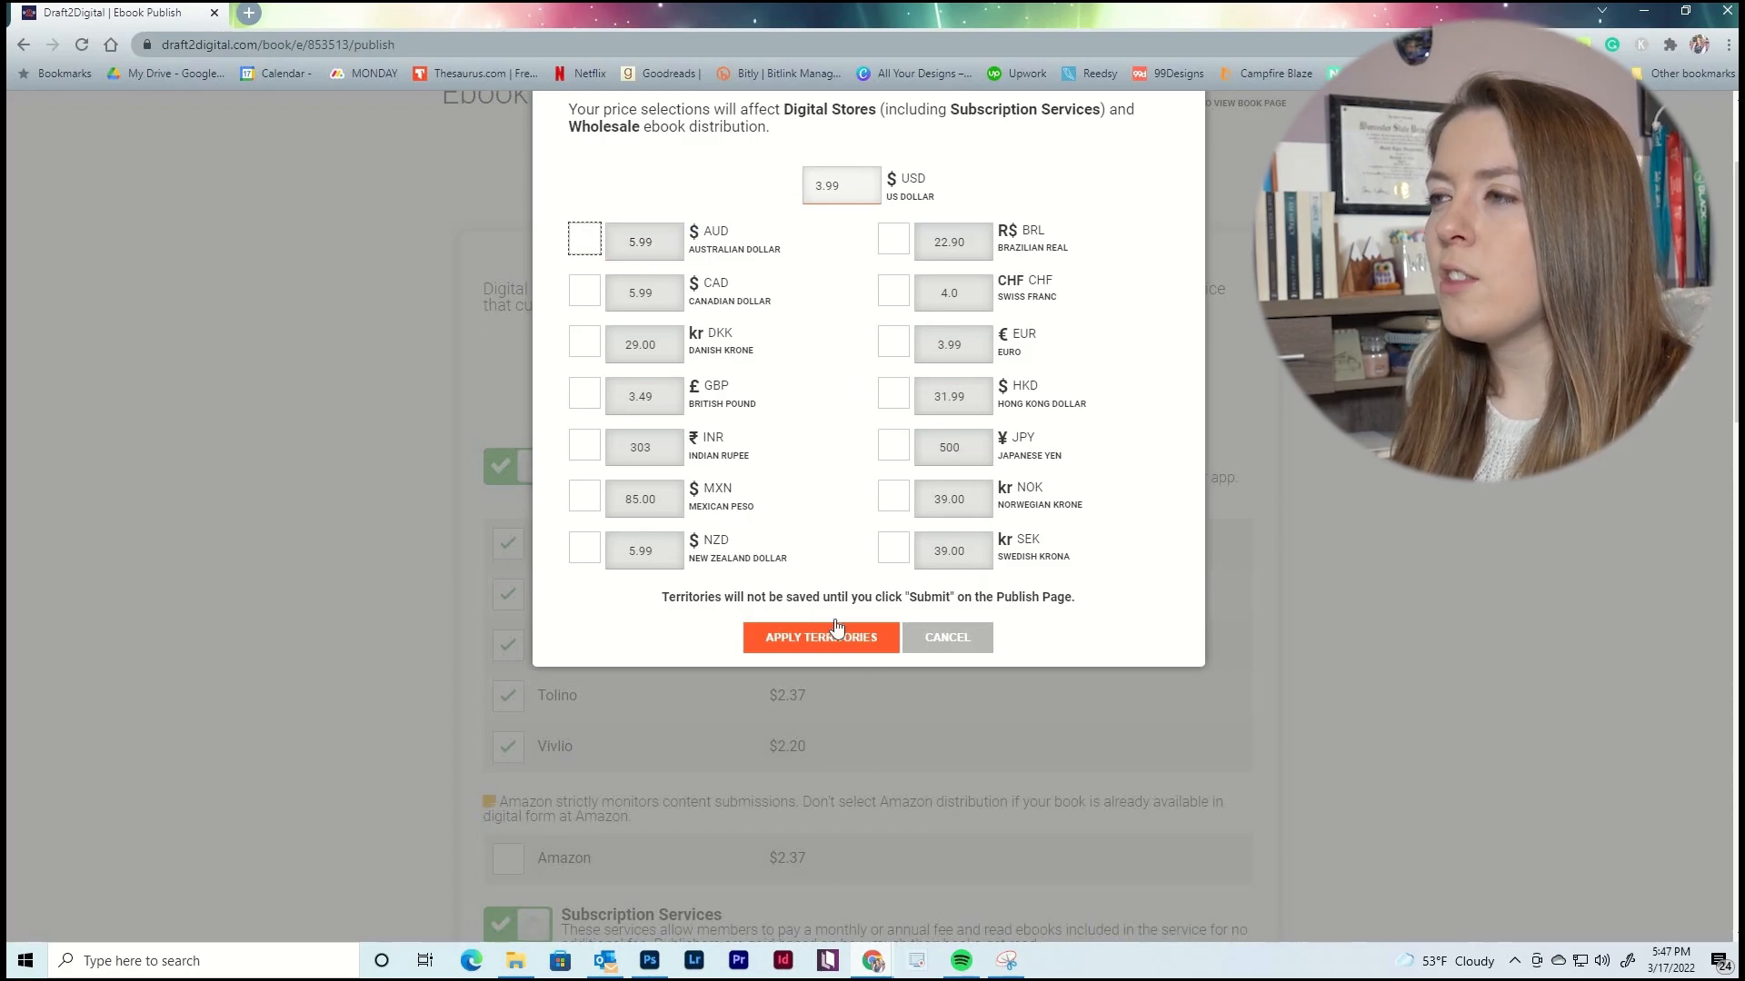
click(937, 643)
Try selecting Amazon as a digital store, tick all four Kindle listing confirmations, and dismiss the listing dialog without continuing.
scroll(1196, 401, down, 1)
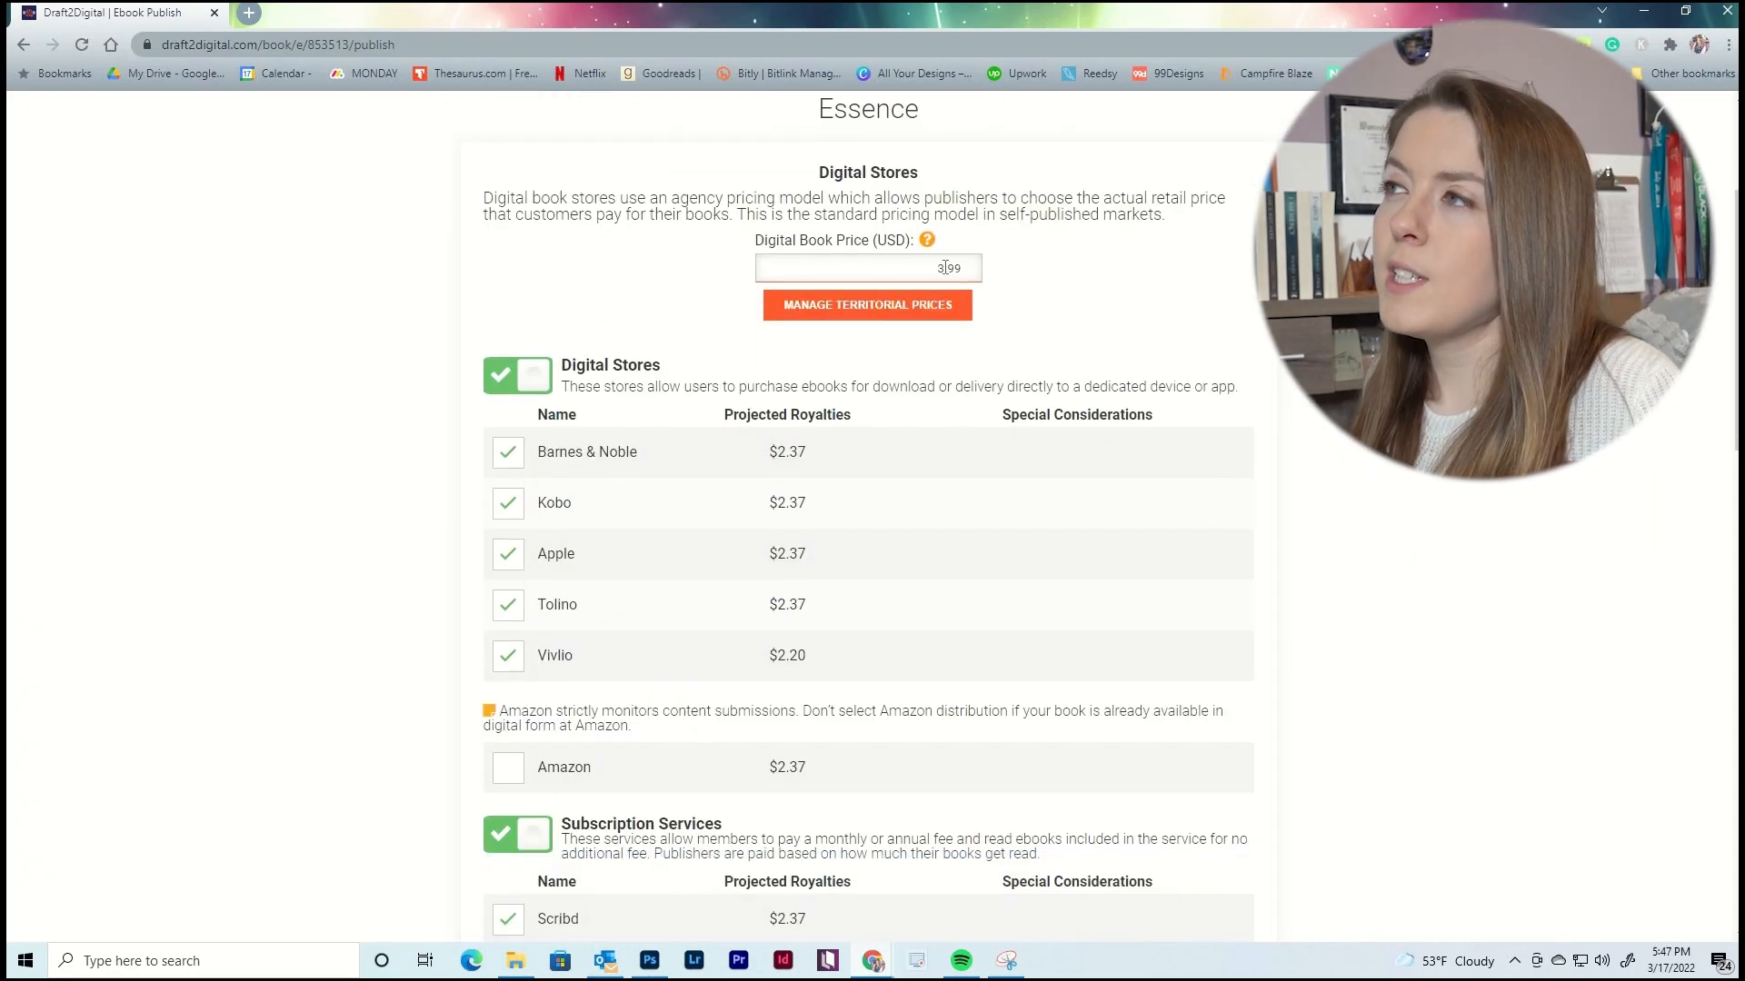
scroll(797, 433, down, 6)
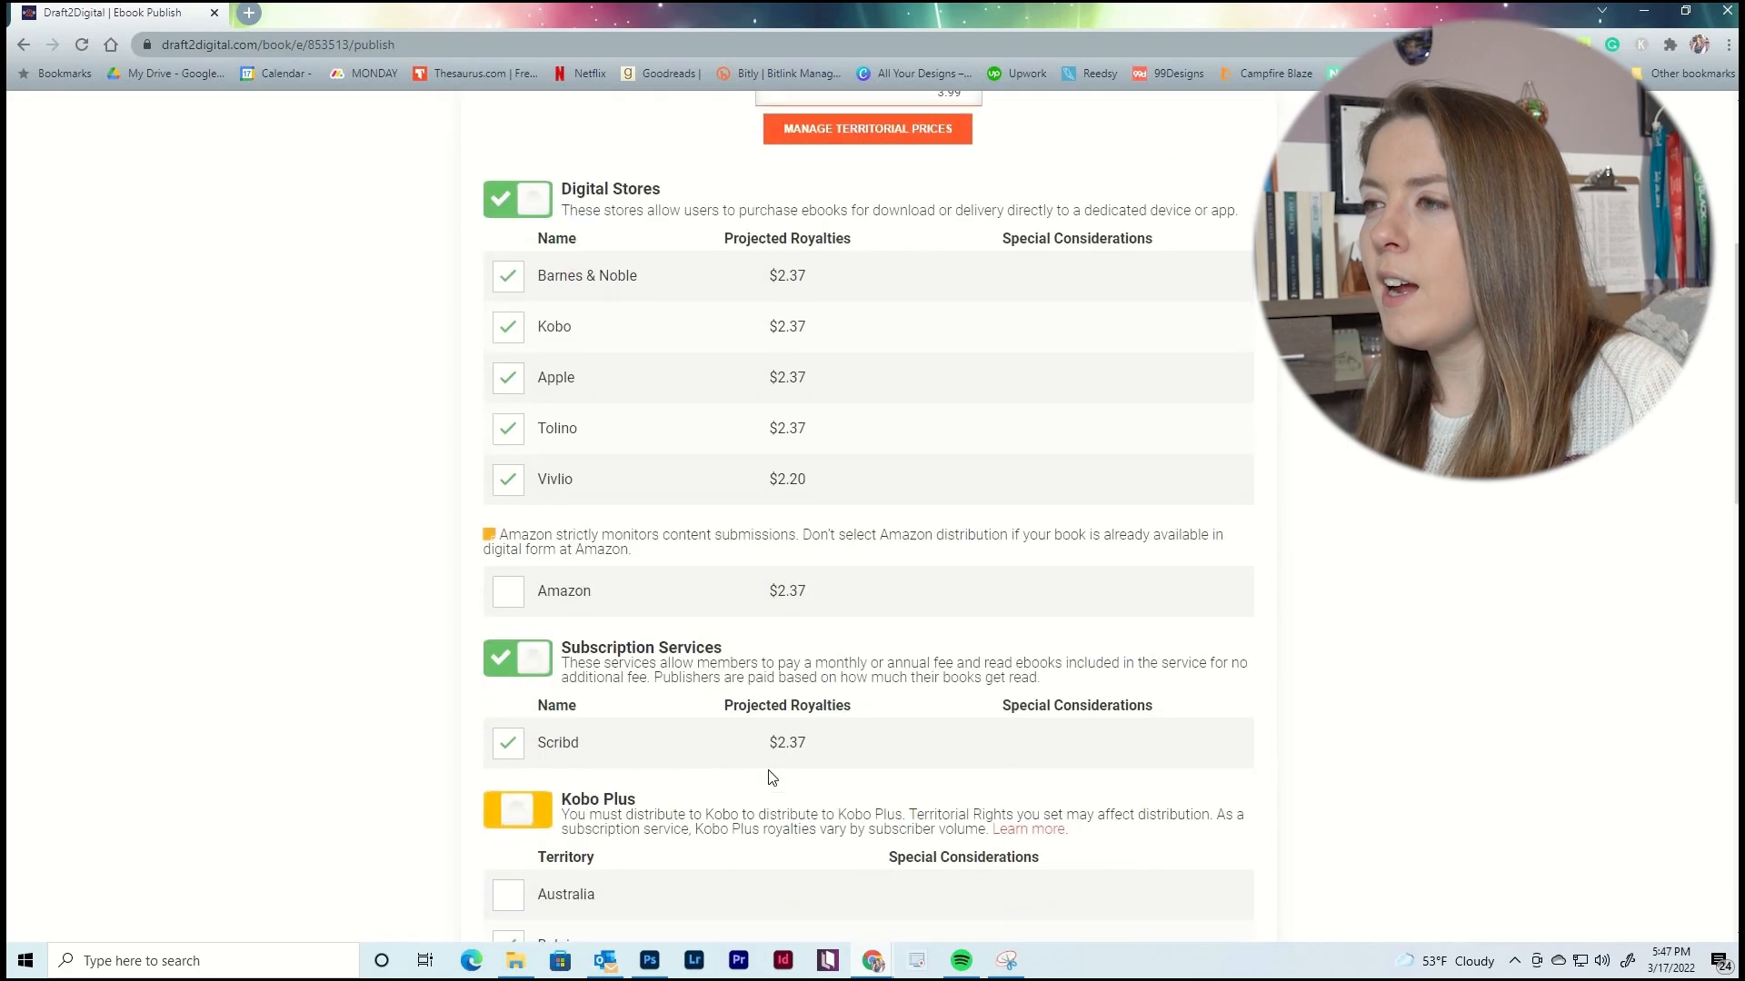
scroll(778, 872, up, 4)
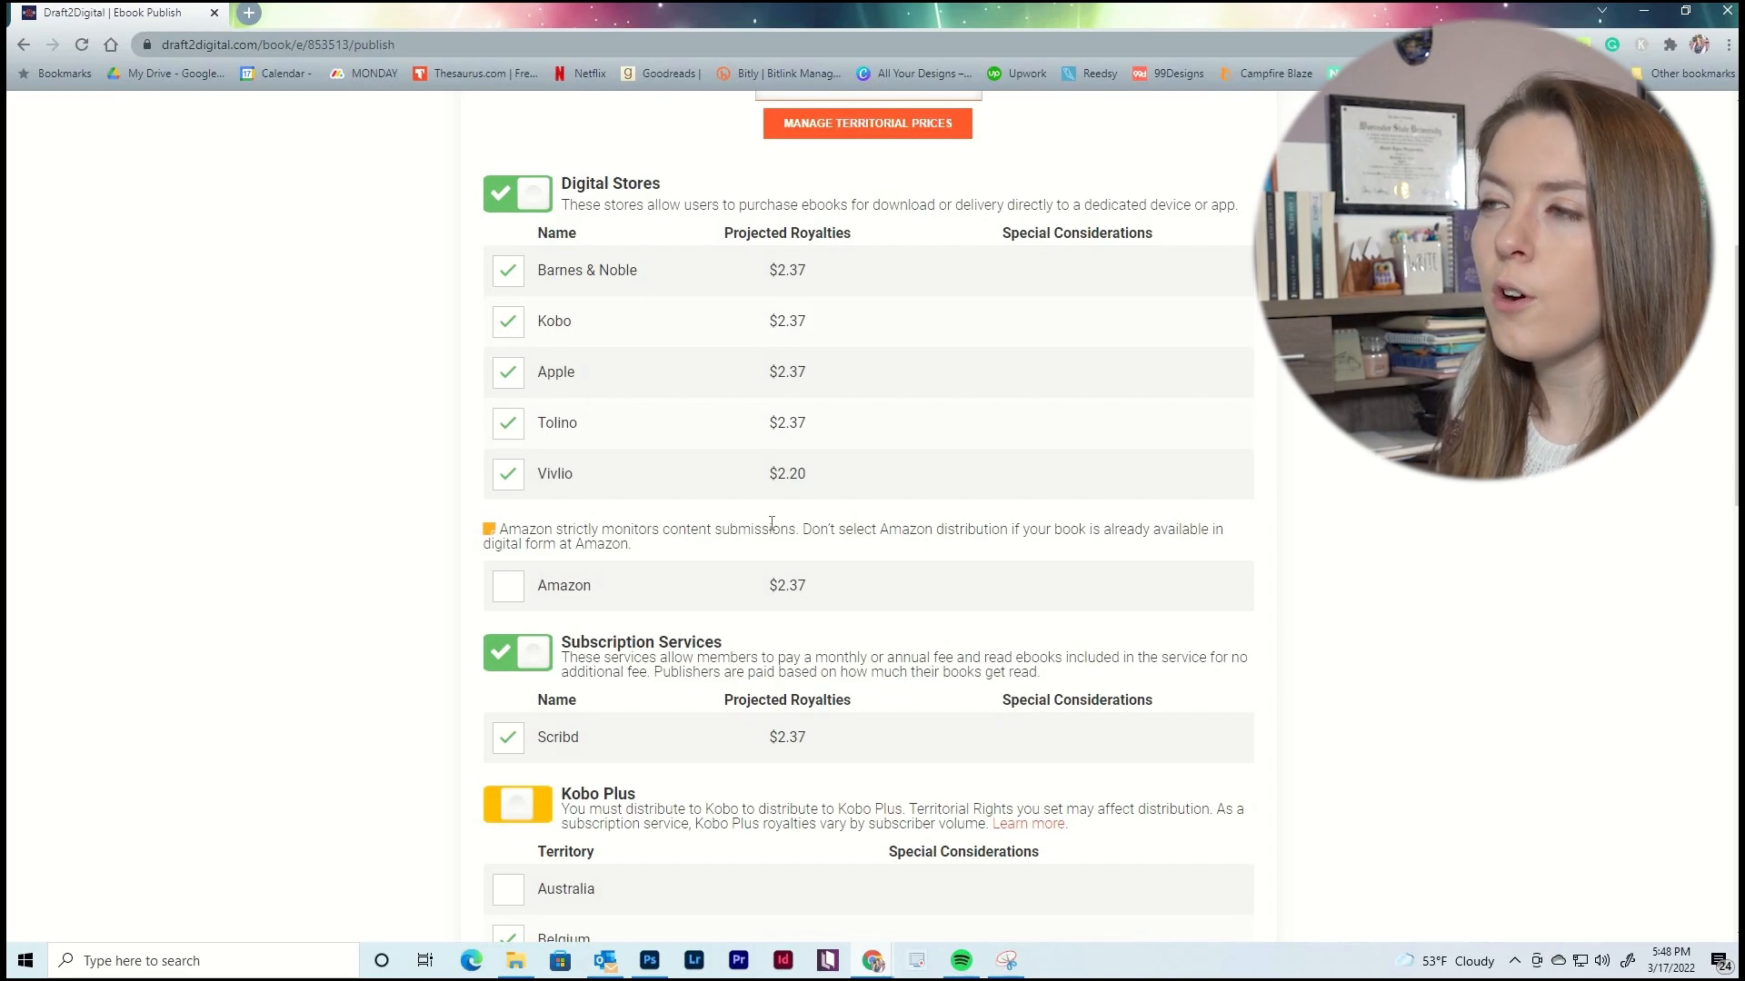
mouse_move(712, 580)
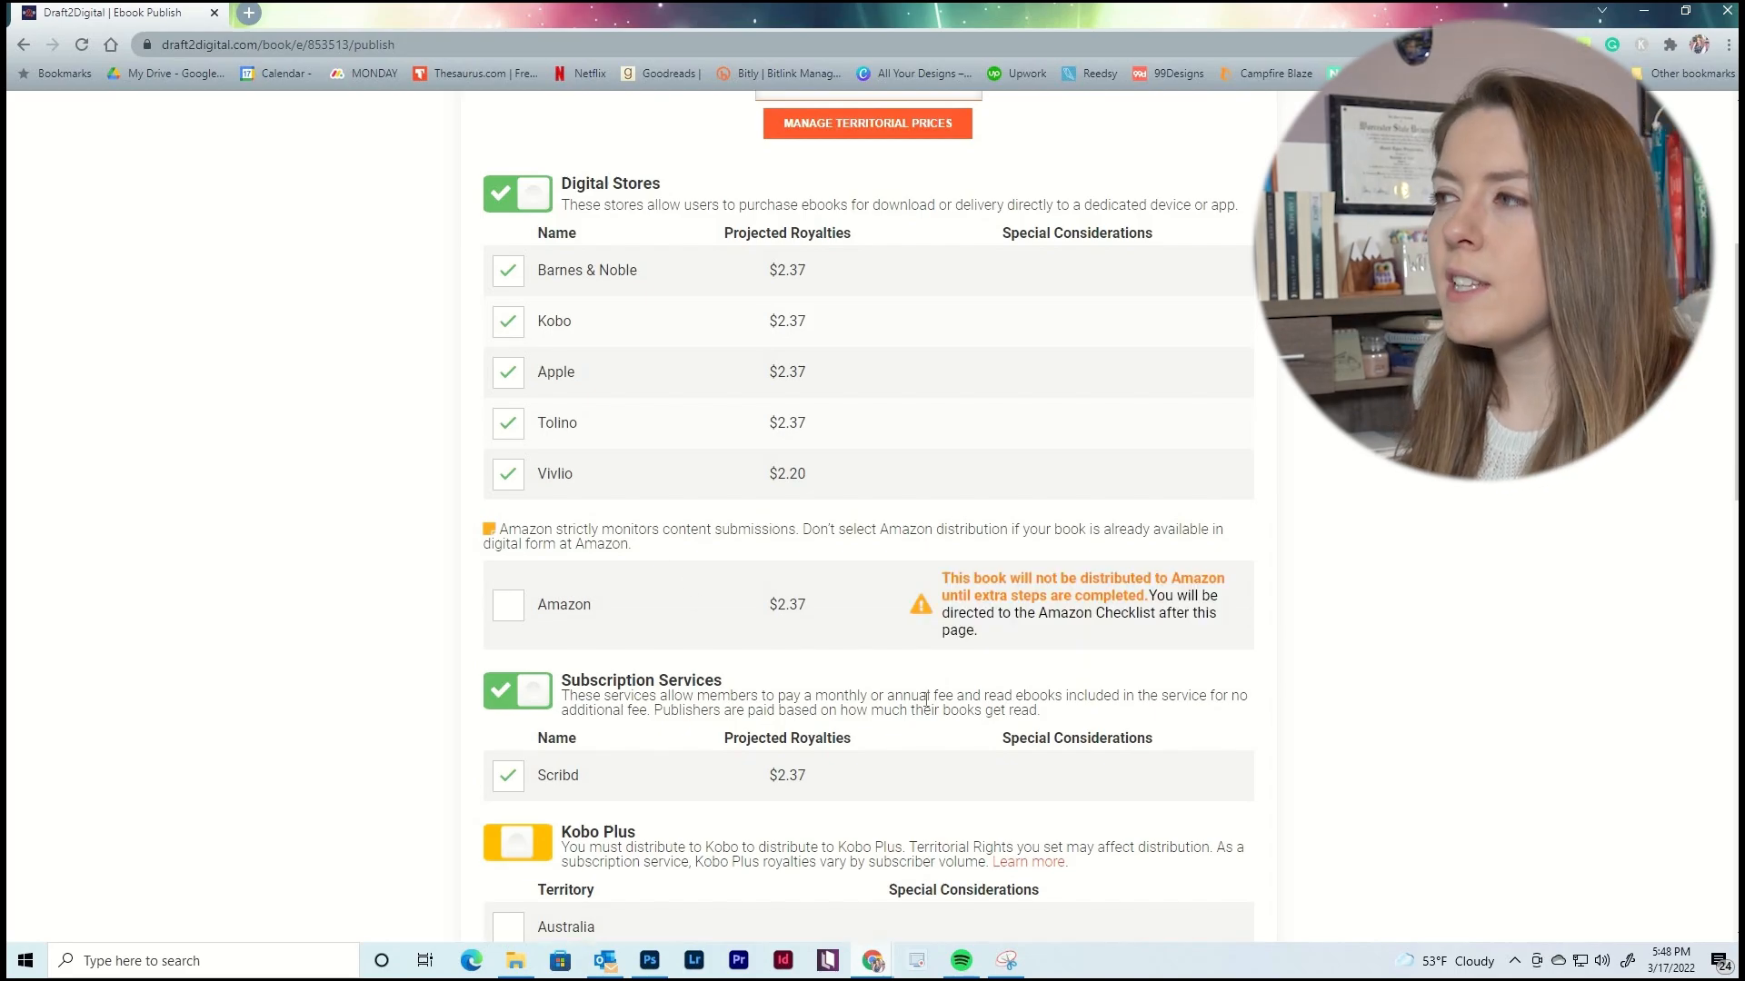
click(506, 607)
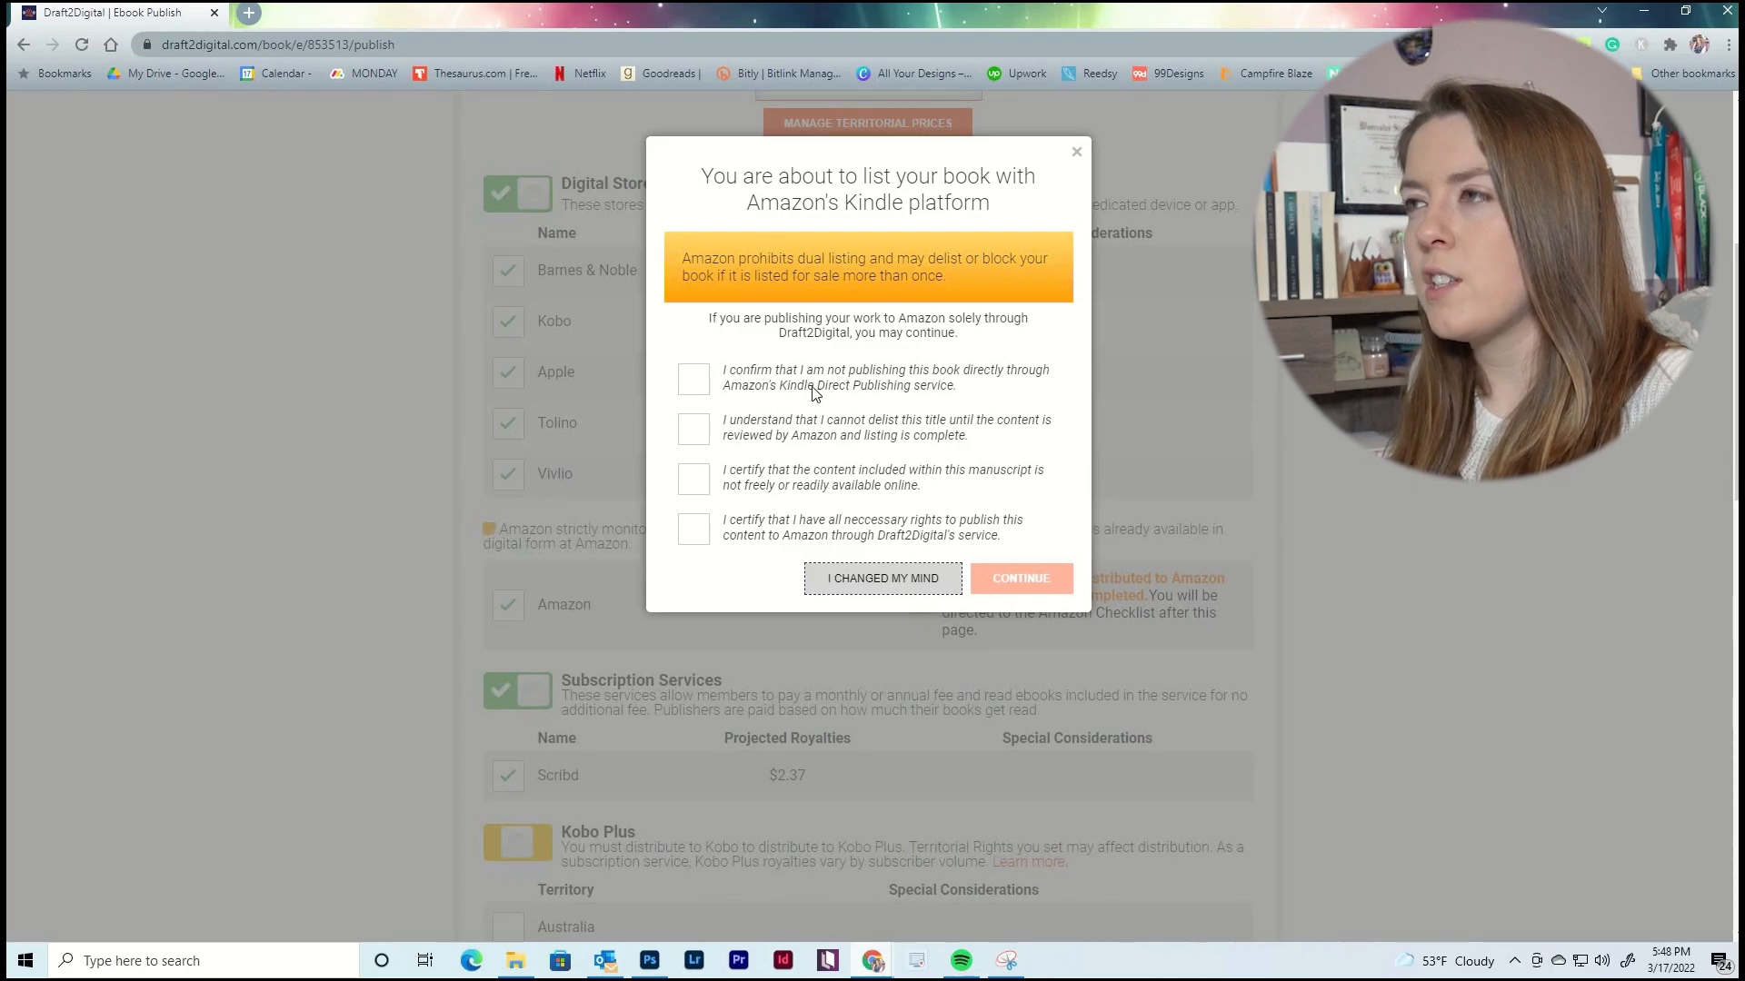
click(696, 384)
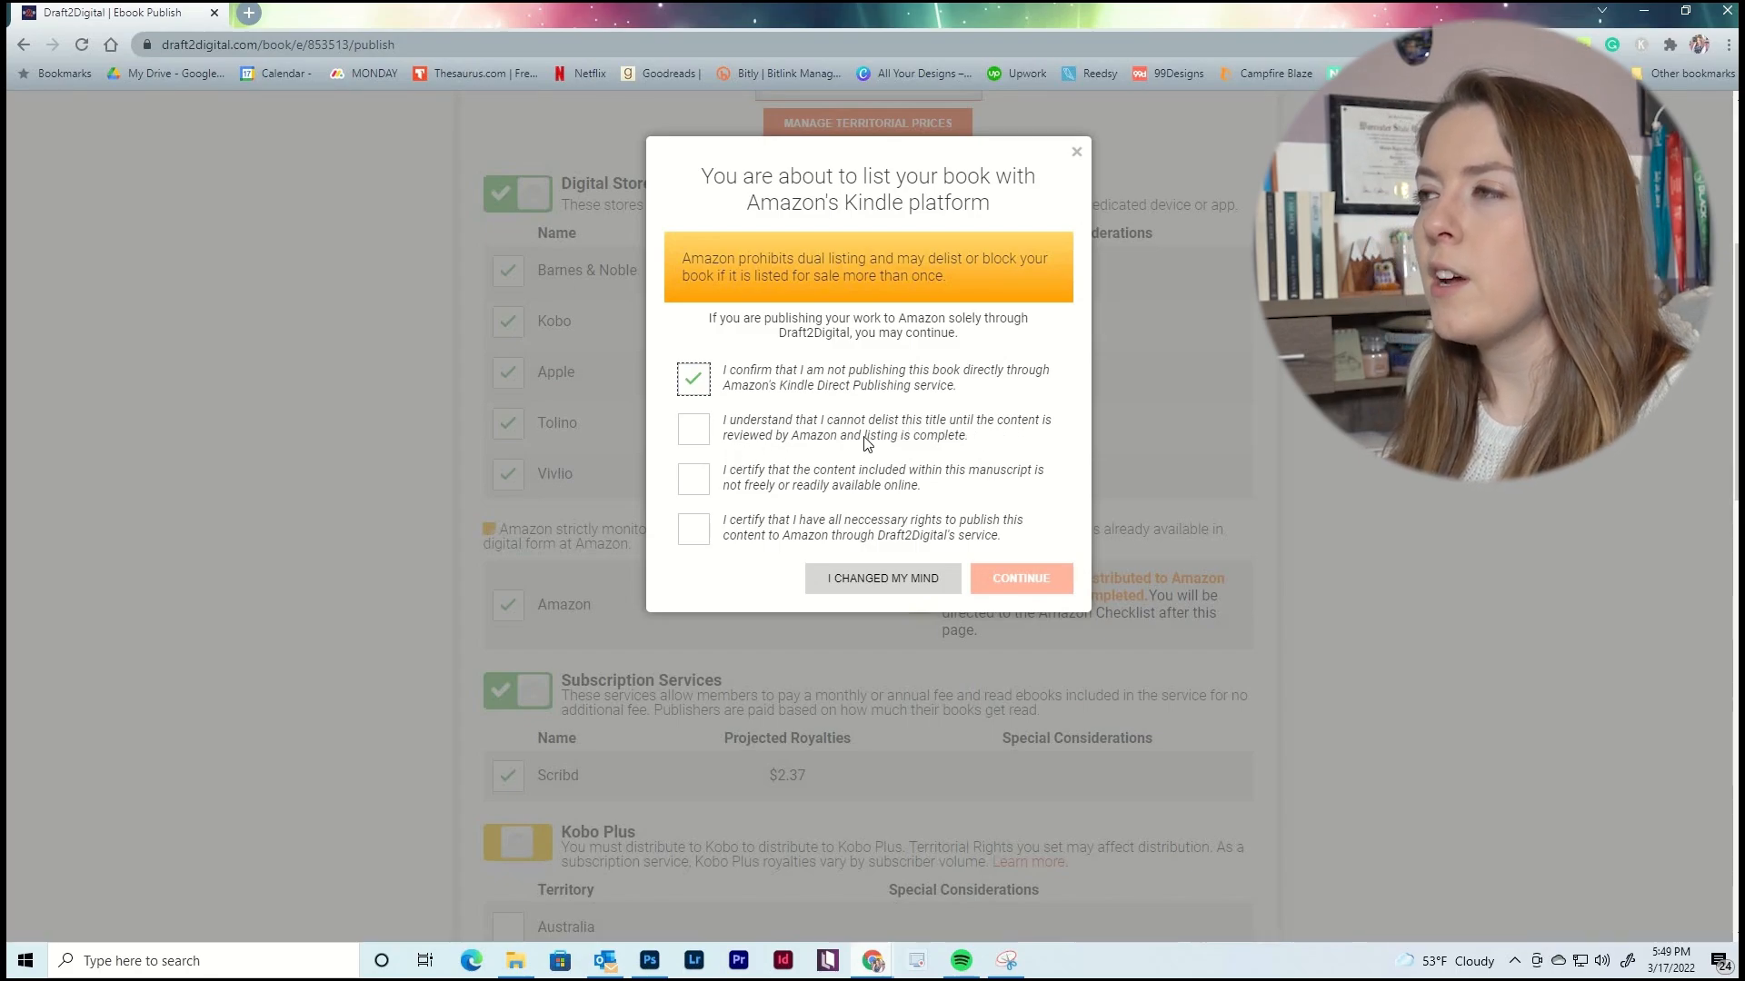
click(688, 435)
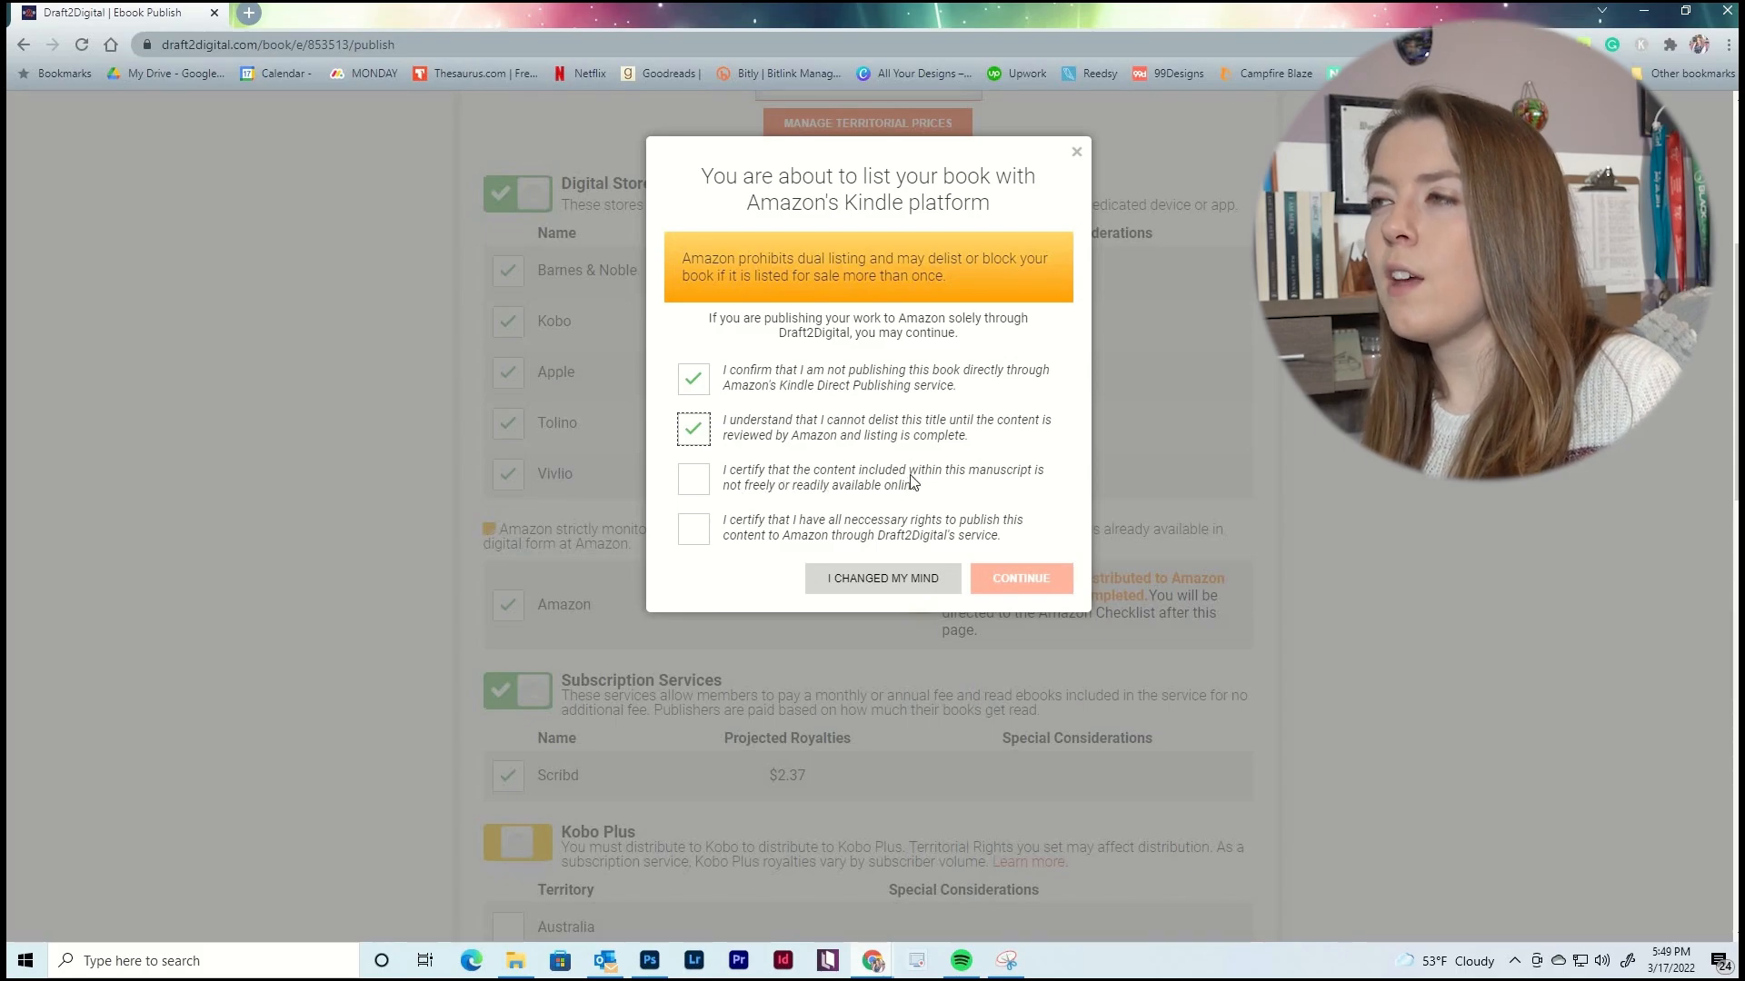
click(690, 483)
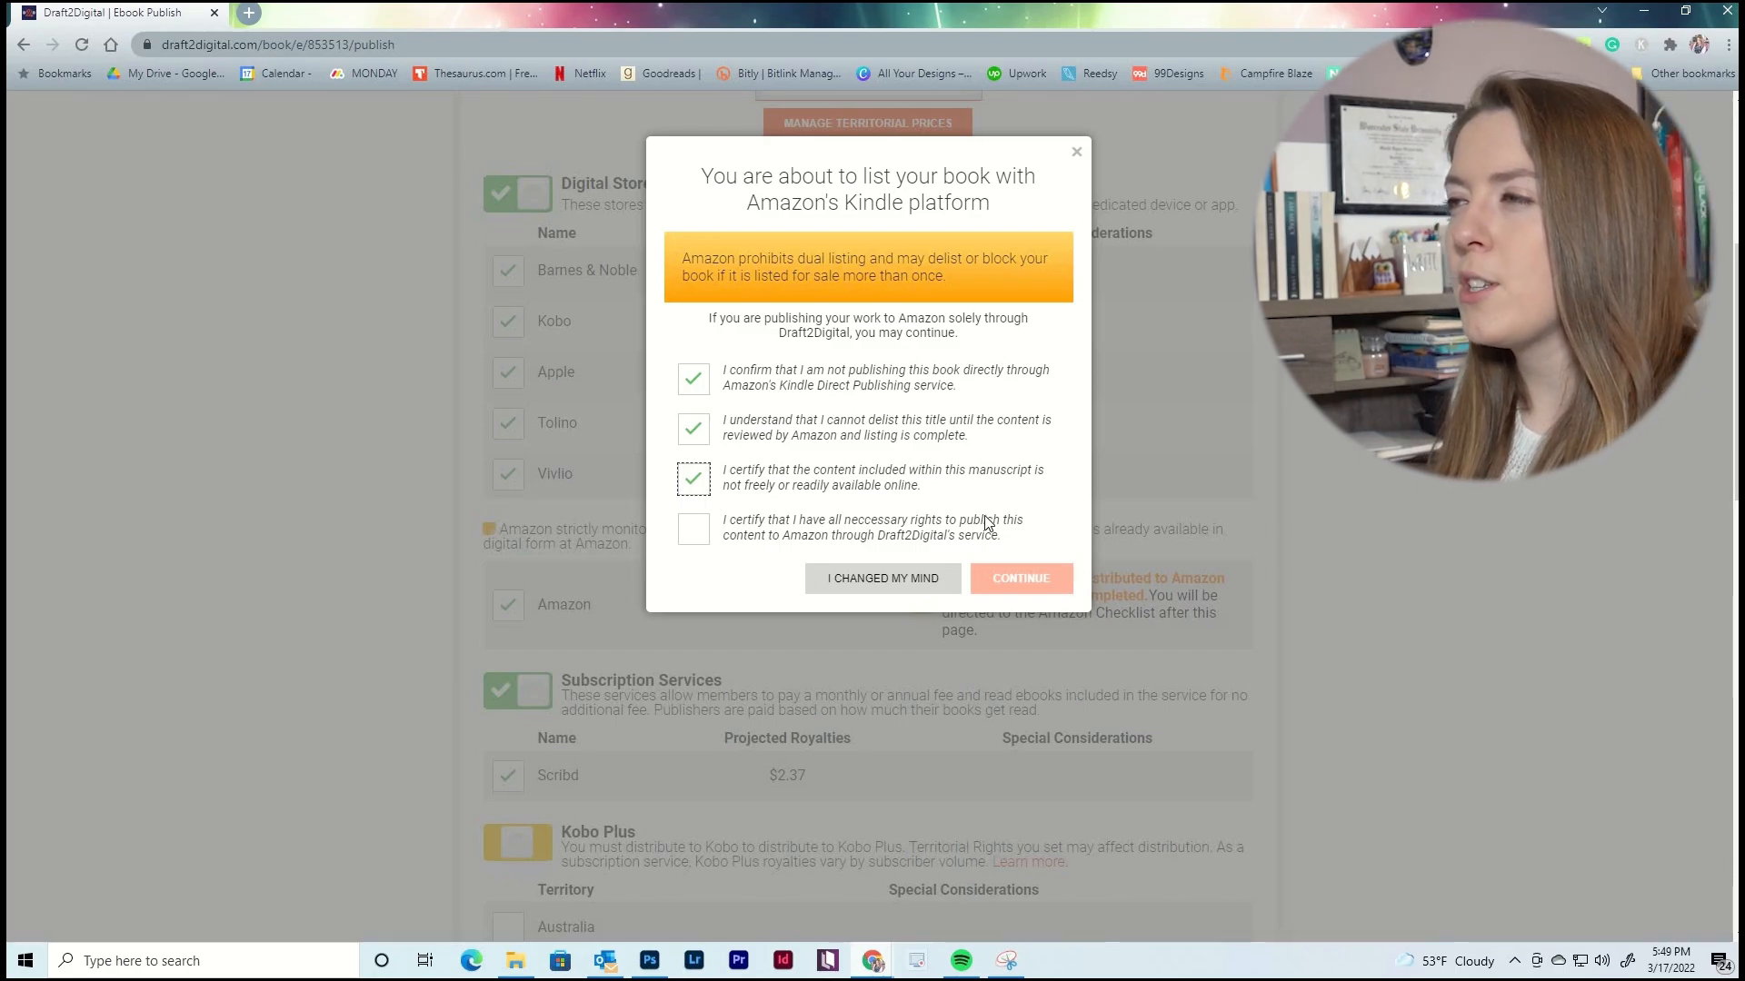
click(705, 544)
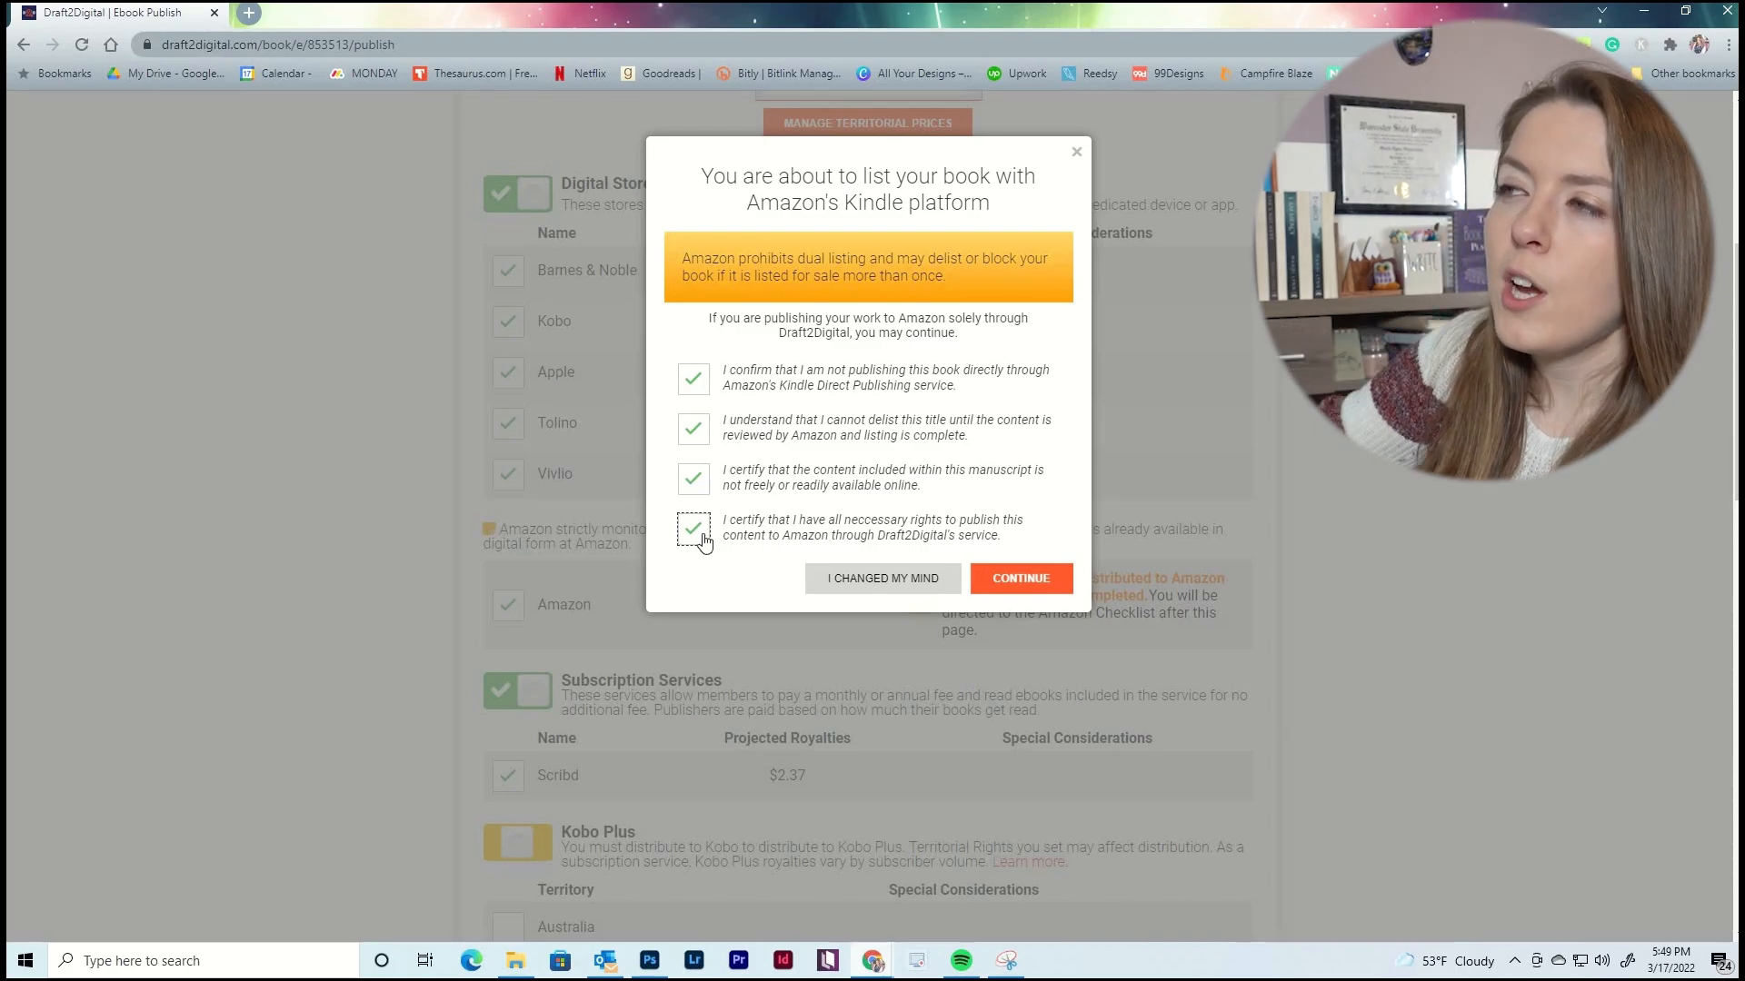
click(1078, 155)
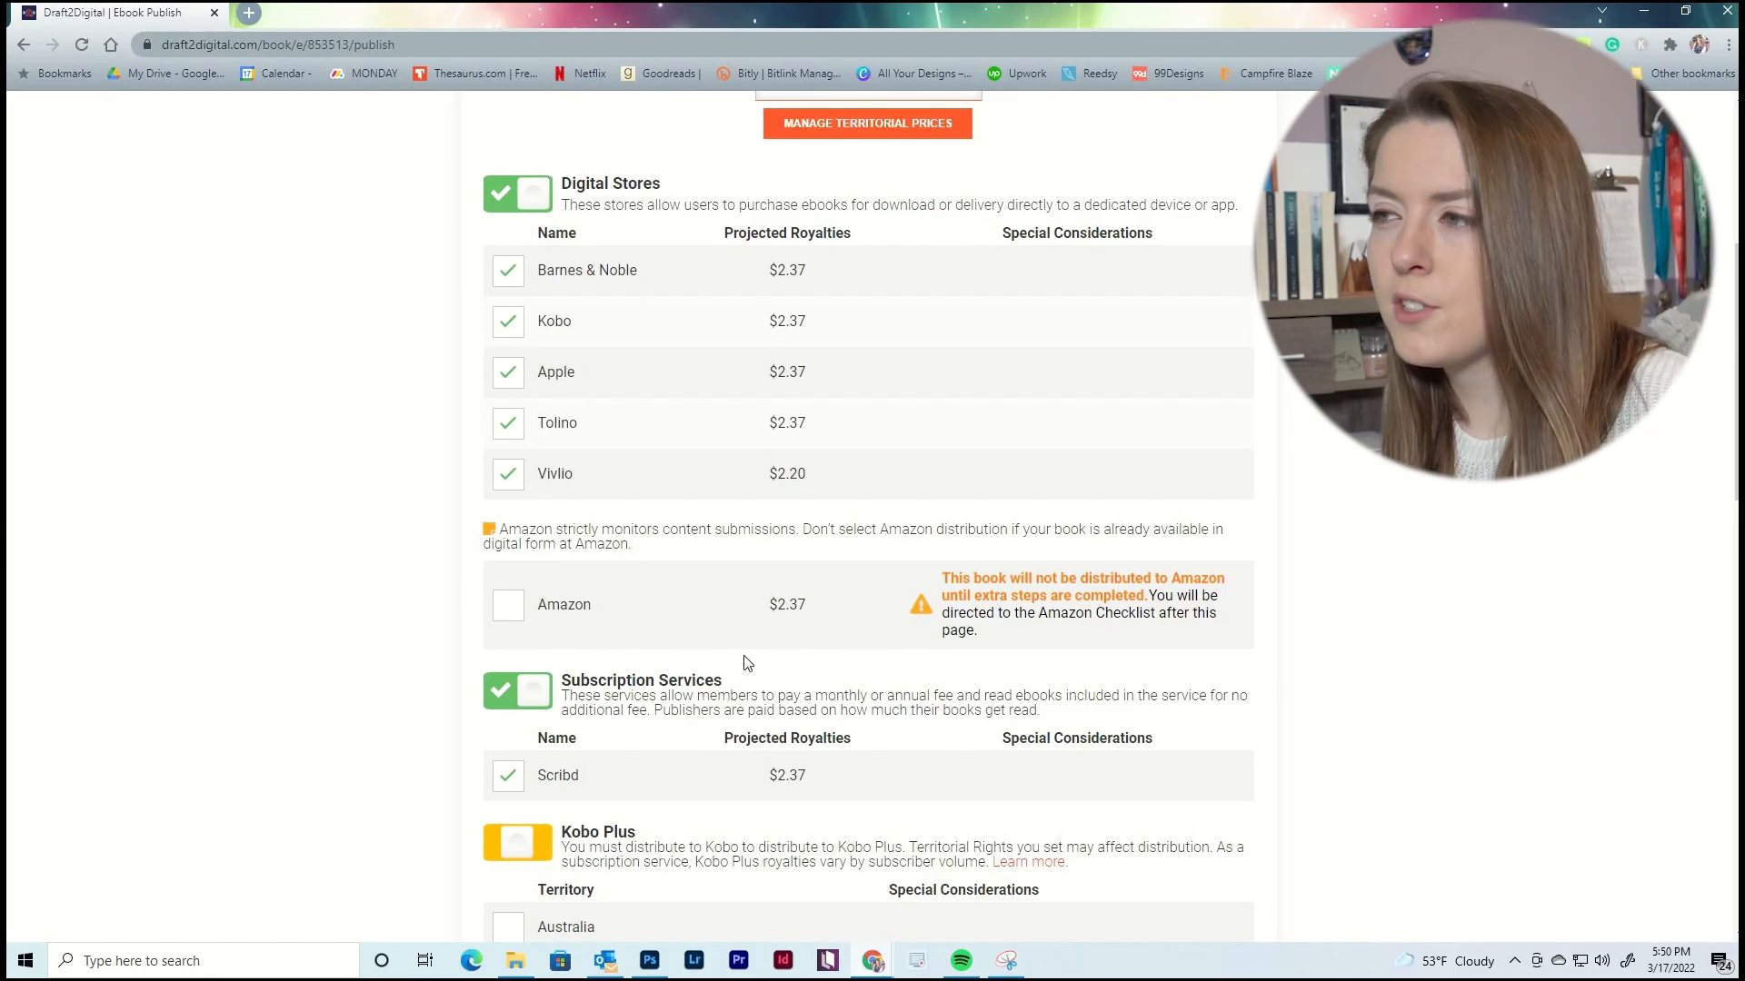
Enable Kobo Plus distribution for every listed territory, from Australia to Portugal.
scroll(545, 410, down, 4)
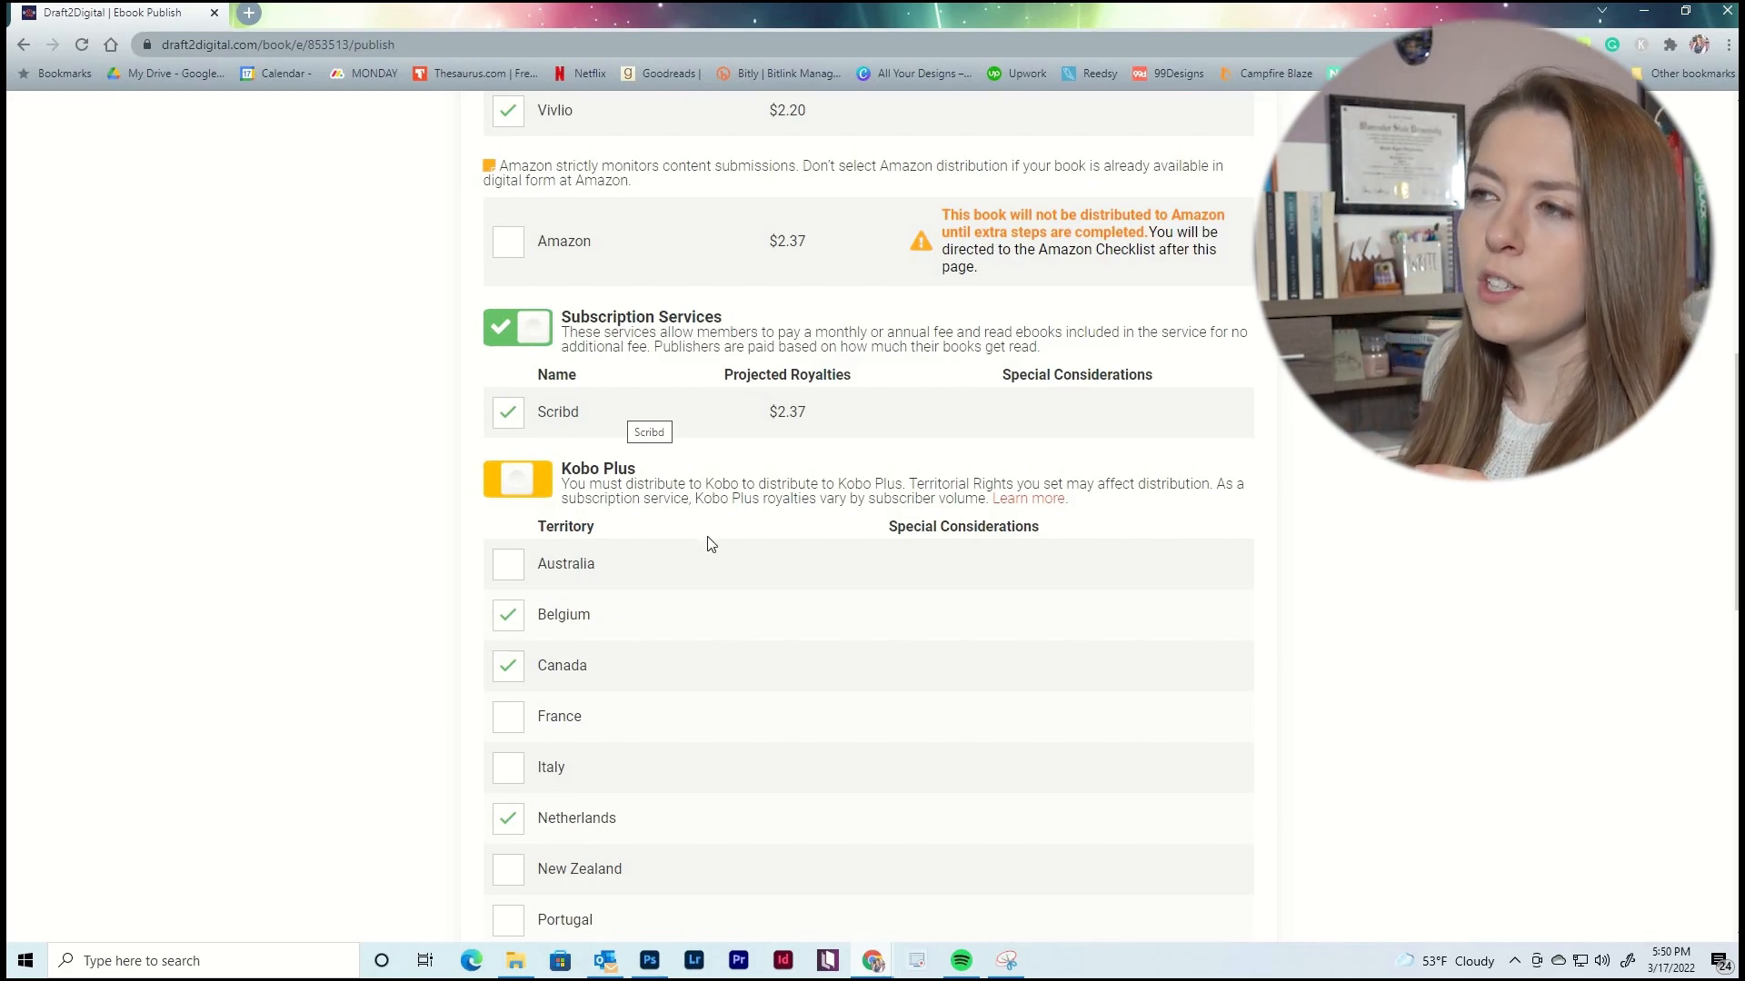
scroll(718, 516, down, 2)
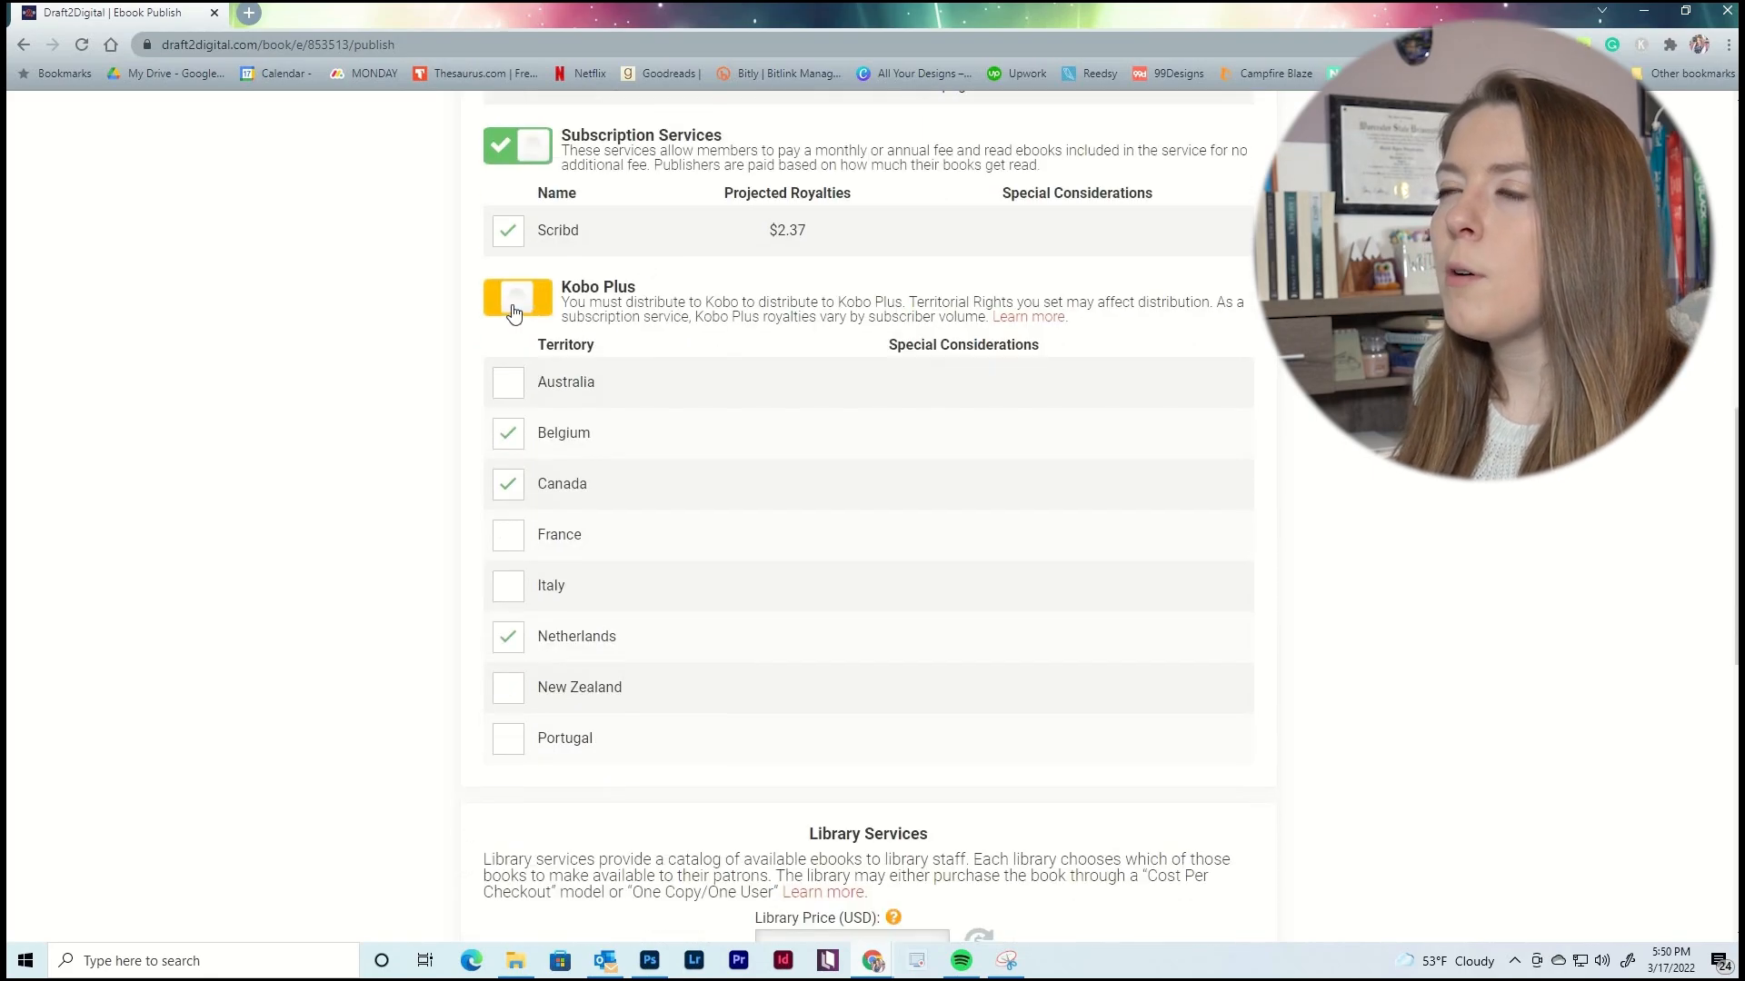
click(515, 305)
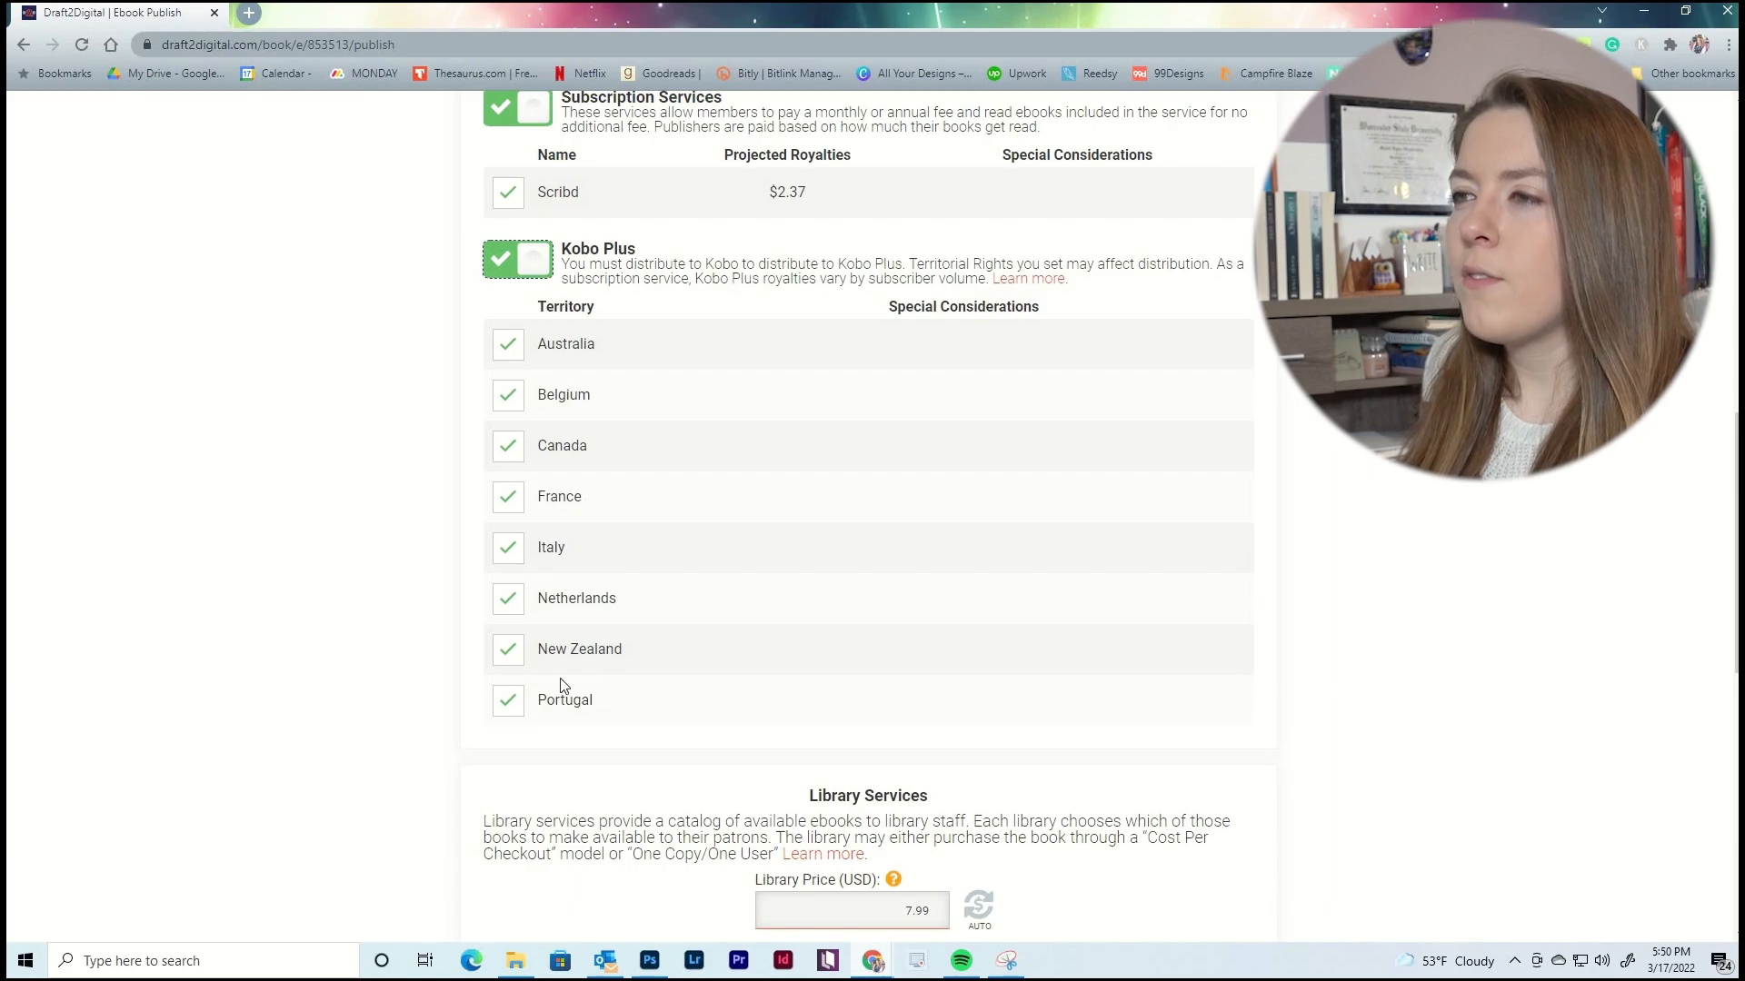
Examine the library price, the library services including Hoopla's pricing terms, and the store selections across the publish page.
scroll(573, 753, down, 3)
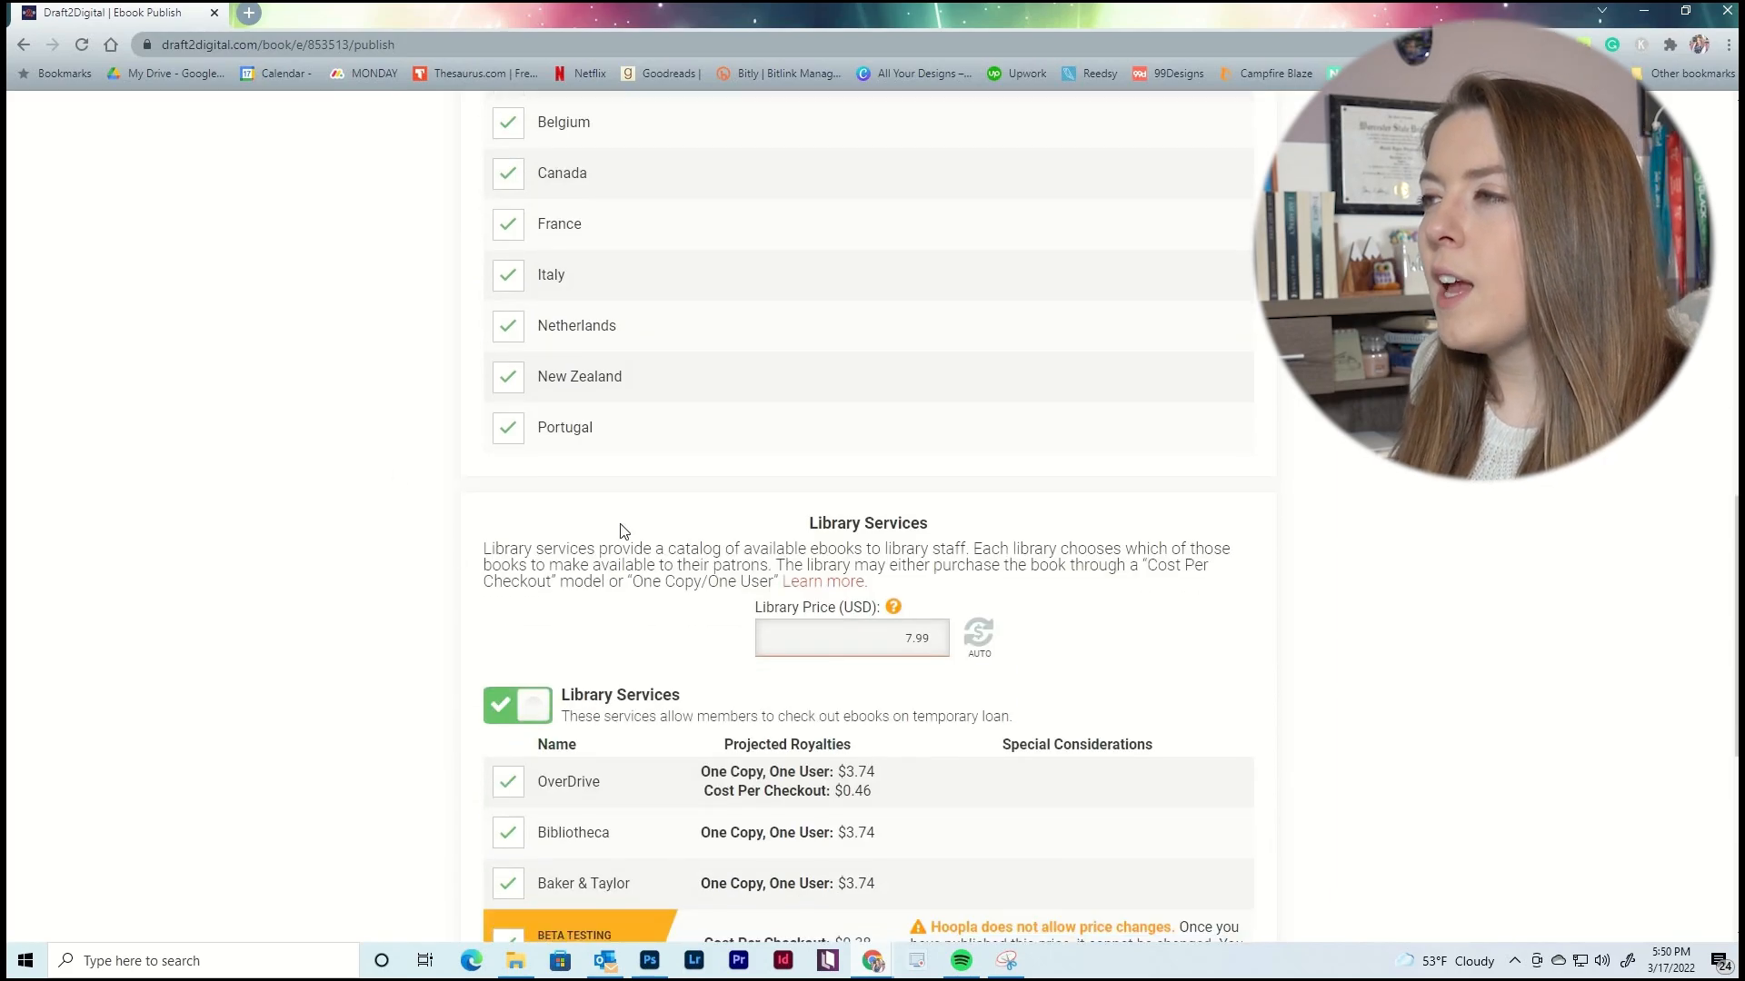
scroll(620, 531, down, 3)
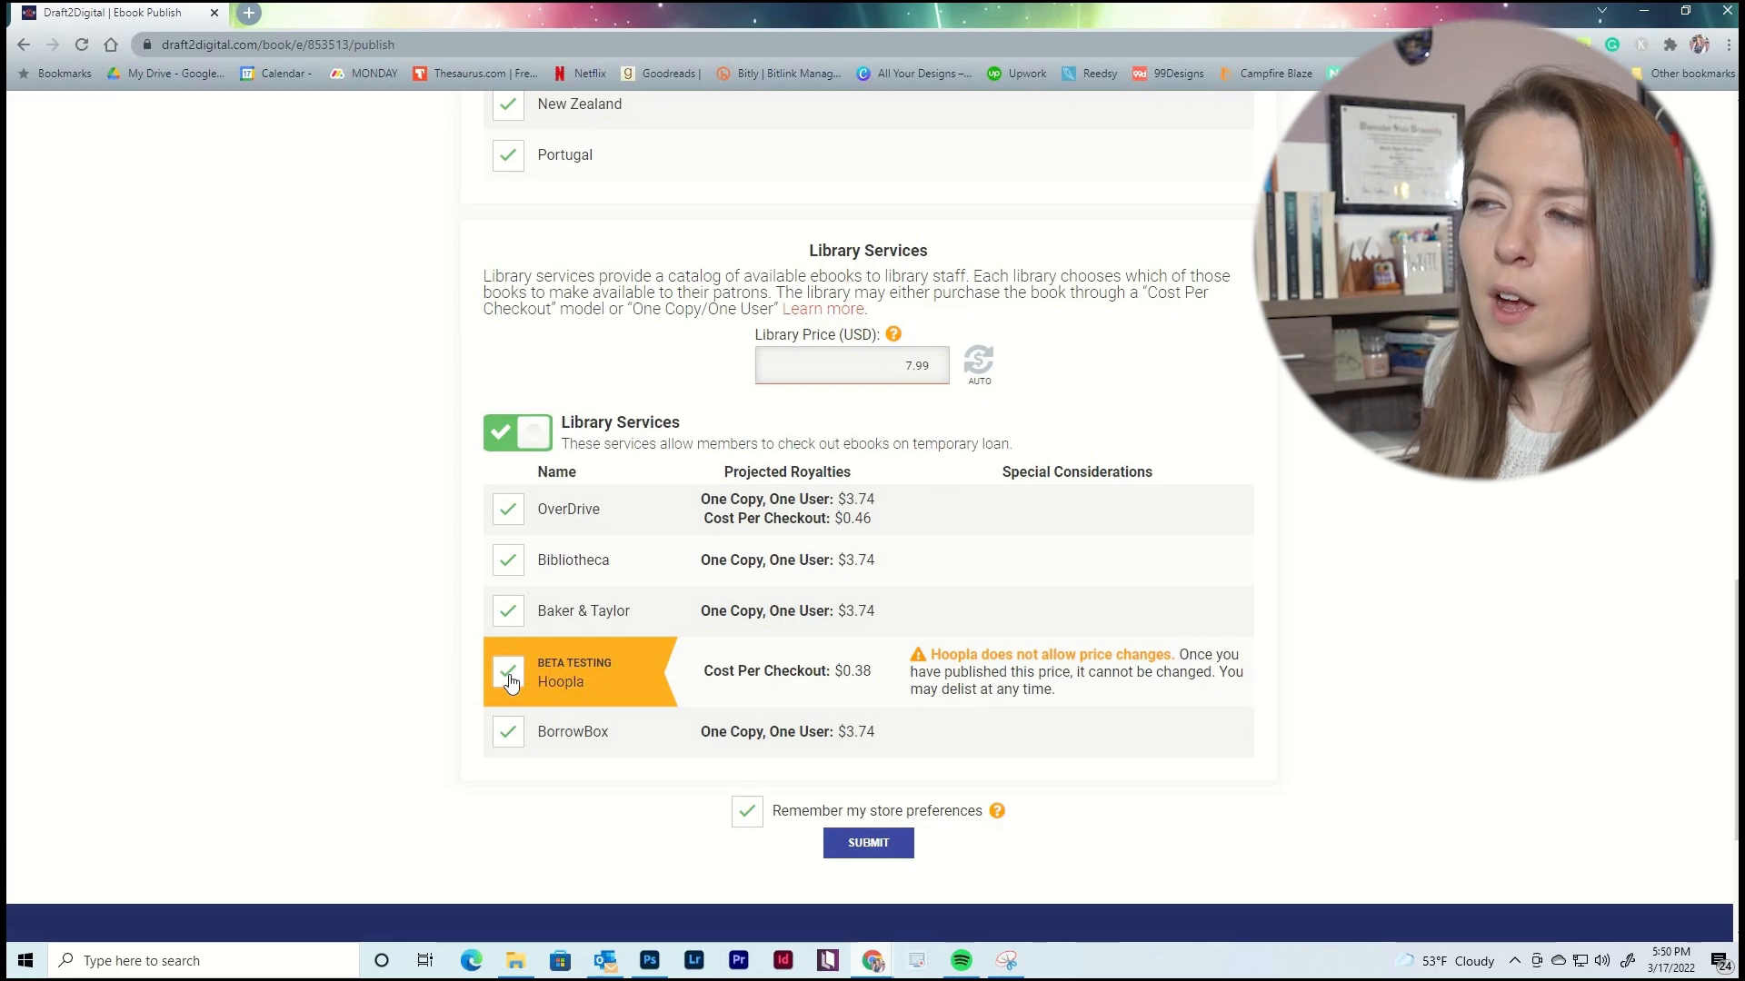
double_click(887, 674)
click(884, 680)
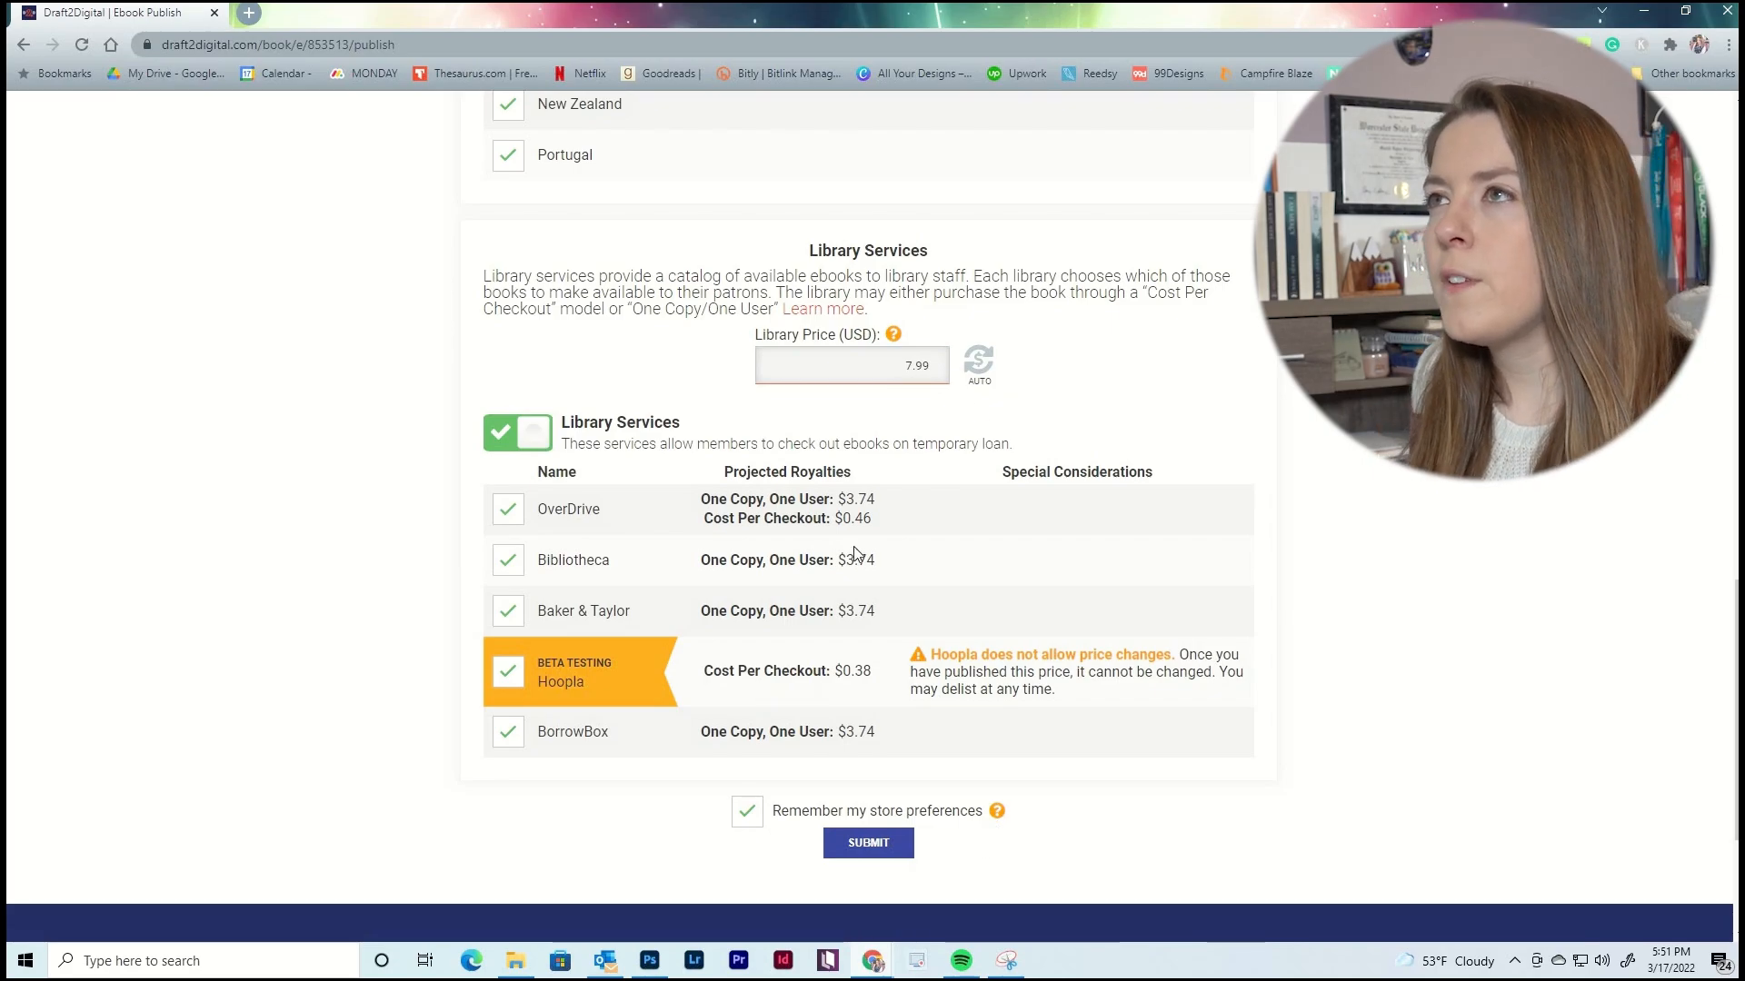
scroll(768, 636, up, 6)
scroll(650, 291, up, 9)
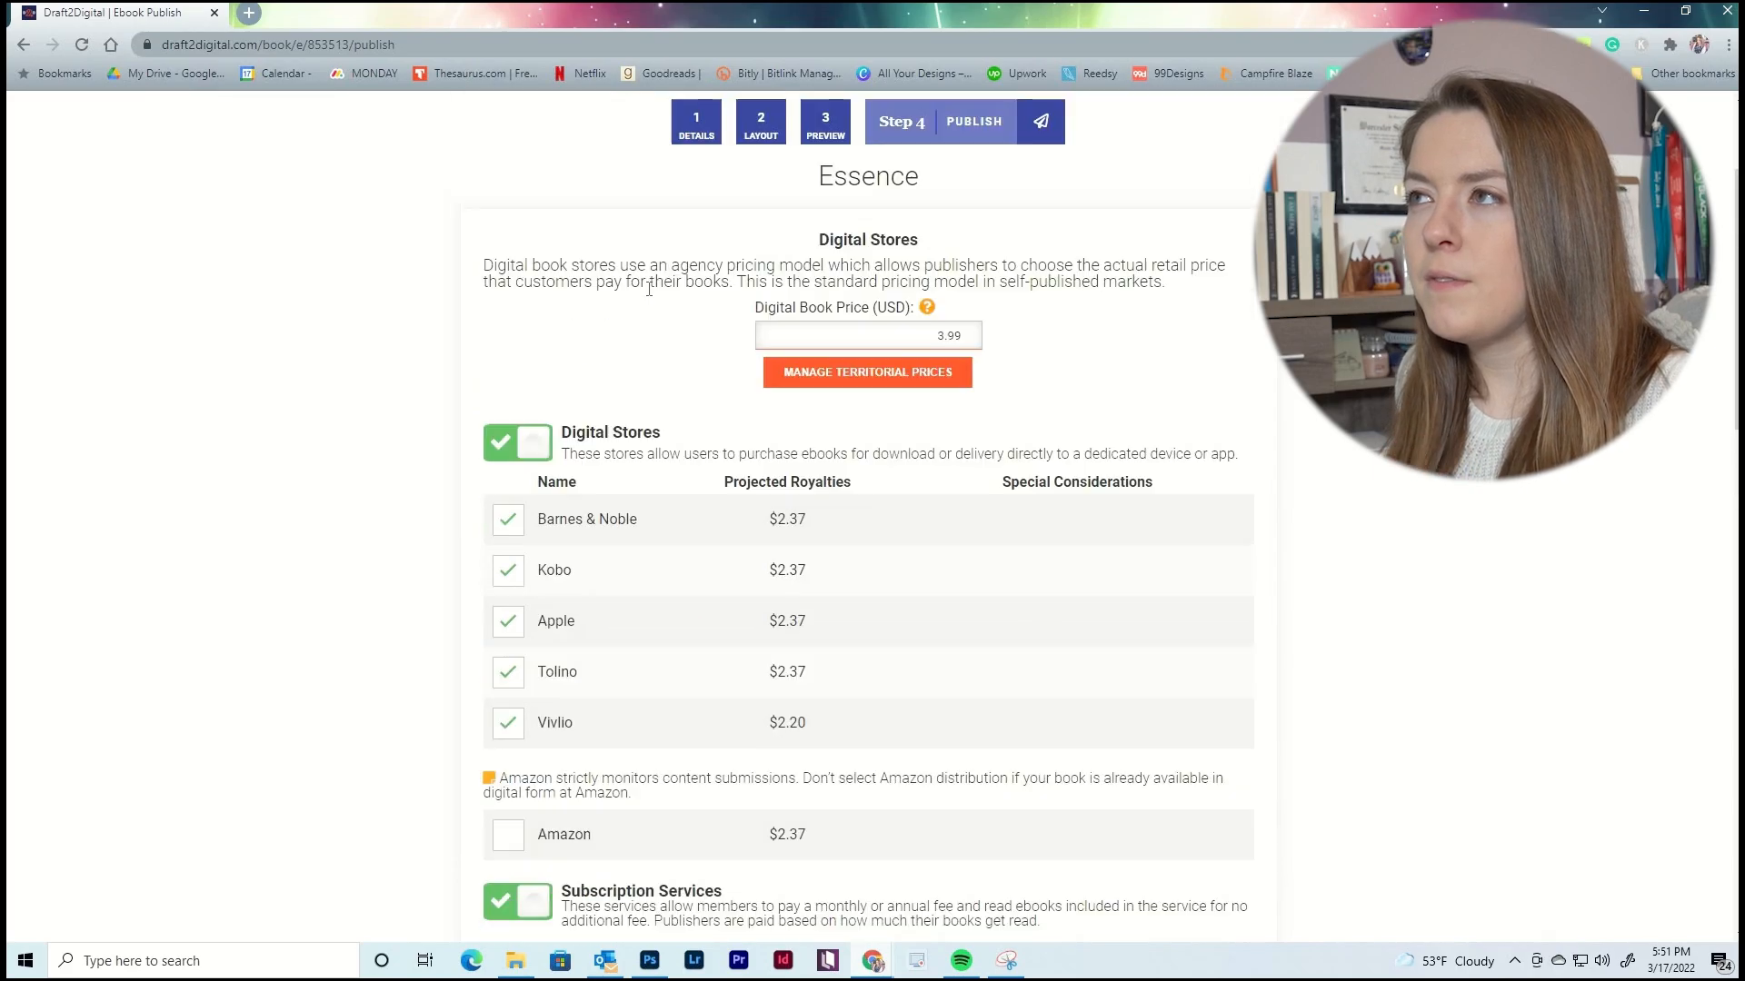
scroll(653, 285, down, 8)
scroll(652, 284, down, 10)
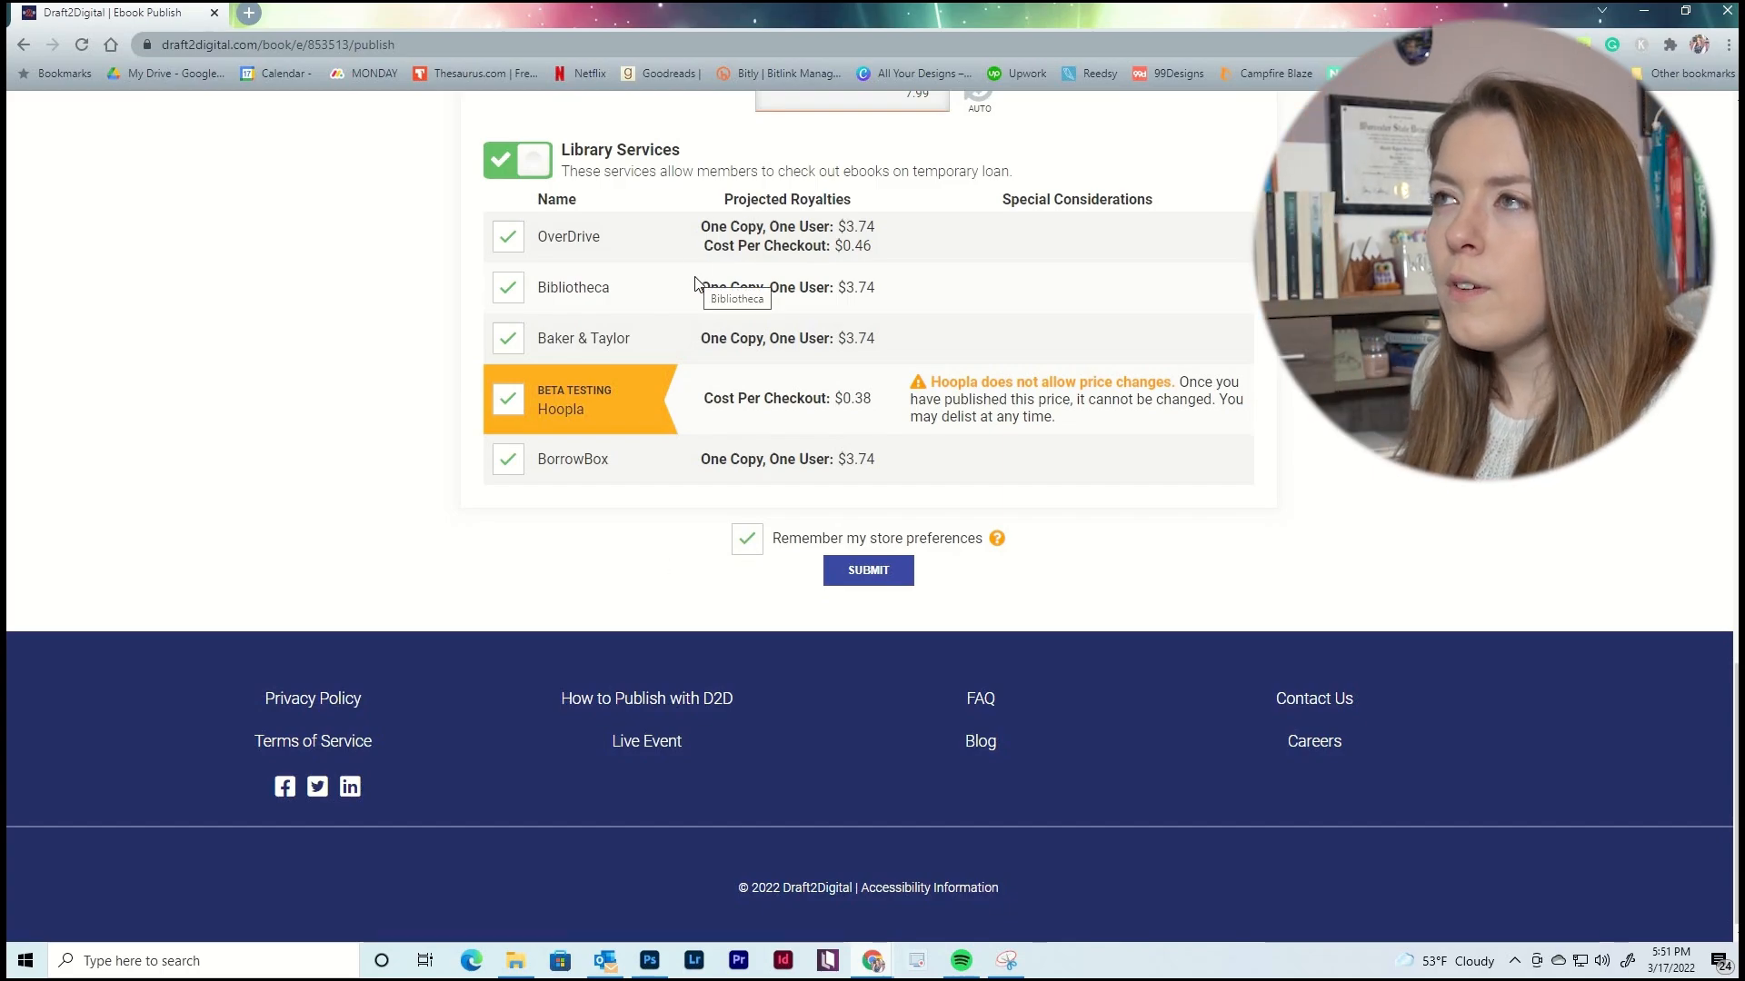
Submit the publish page and fill in the Rights Confirmation as original creator of the content, agreeing to the Draft2Digital Terms of Service.
scroll(753, 506, up, 10)
scroll(752, 509, down, 6)
scroll(751, 515, down, 5)
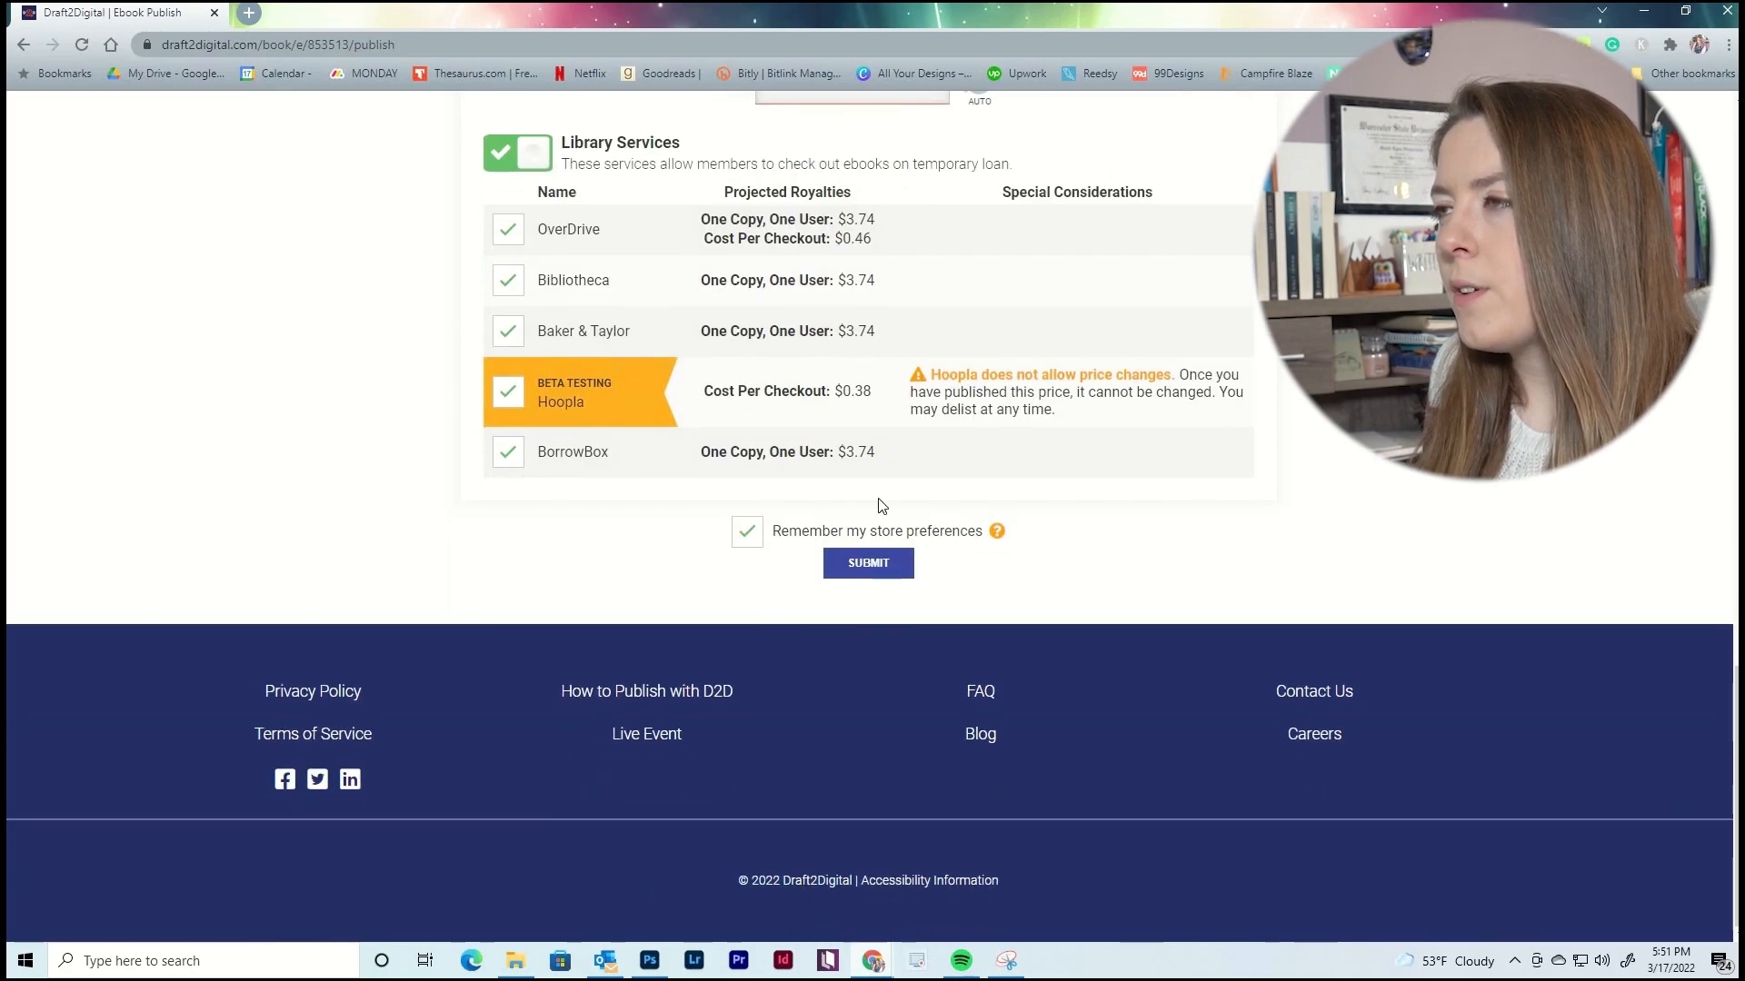
click(886, 564)
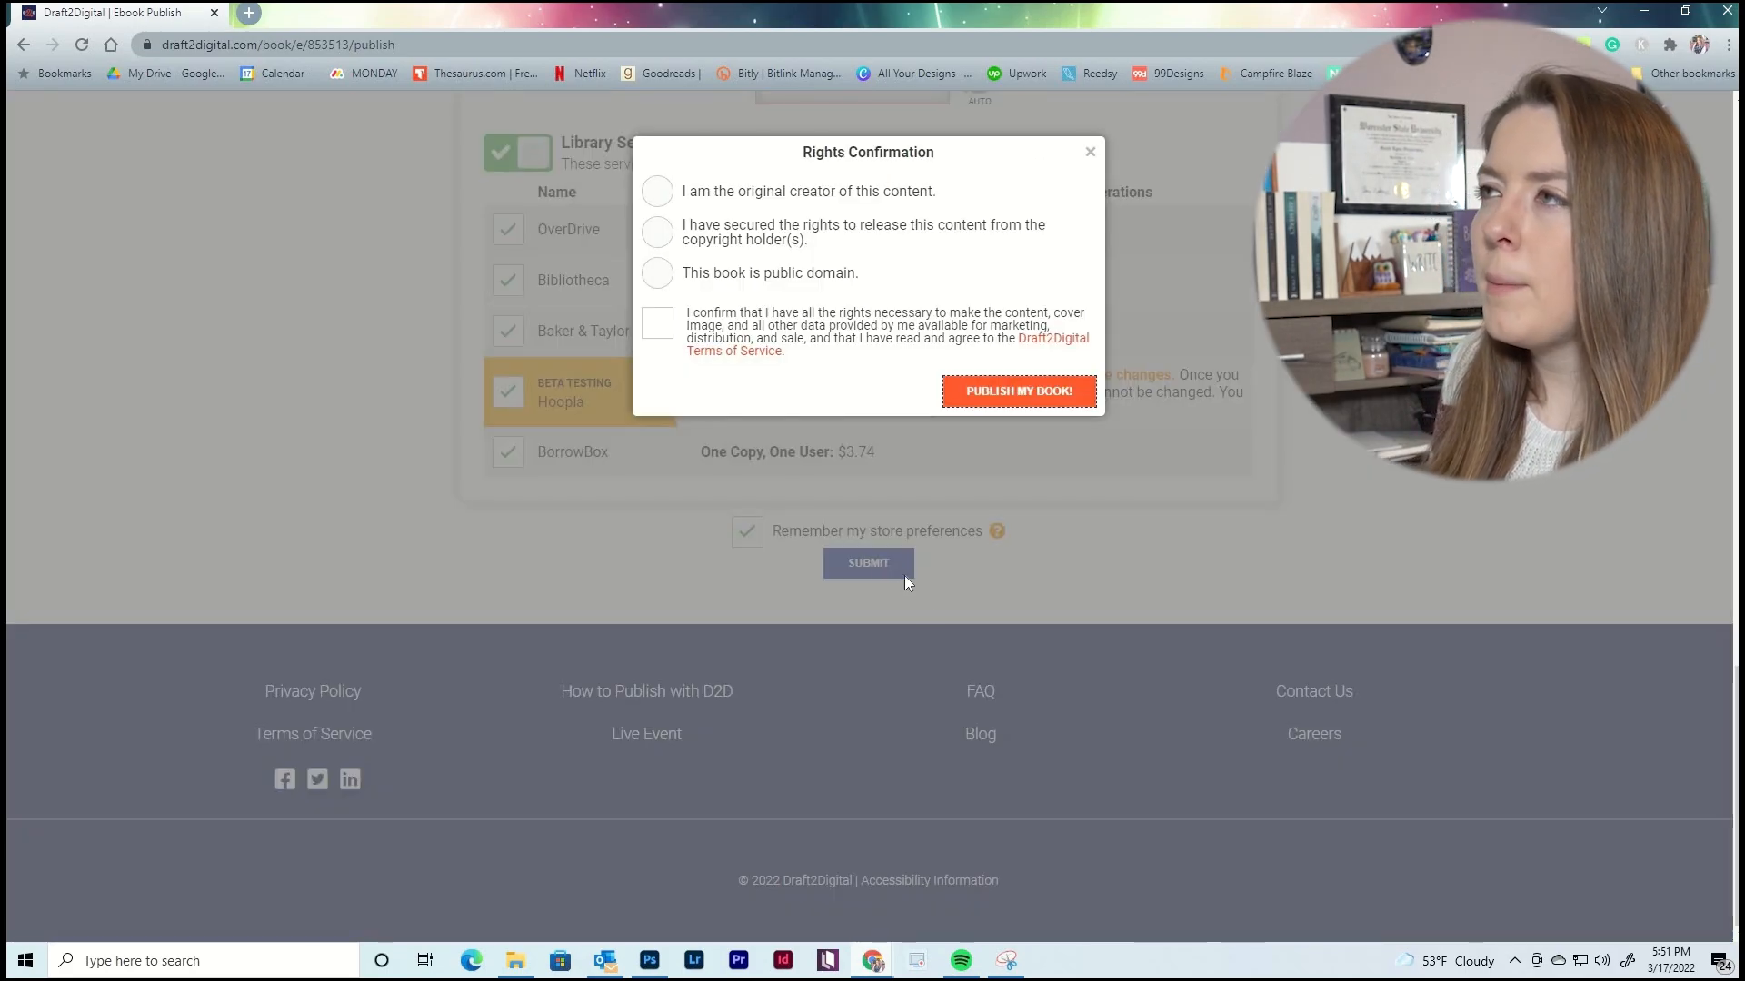
scroll(968, 236, up, 2)
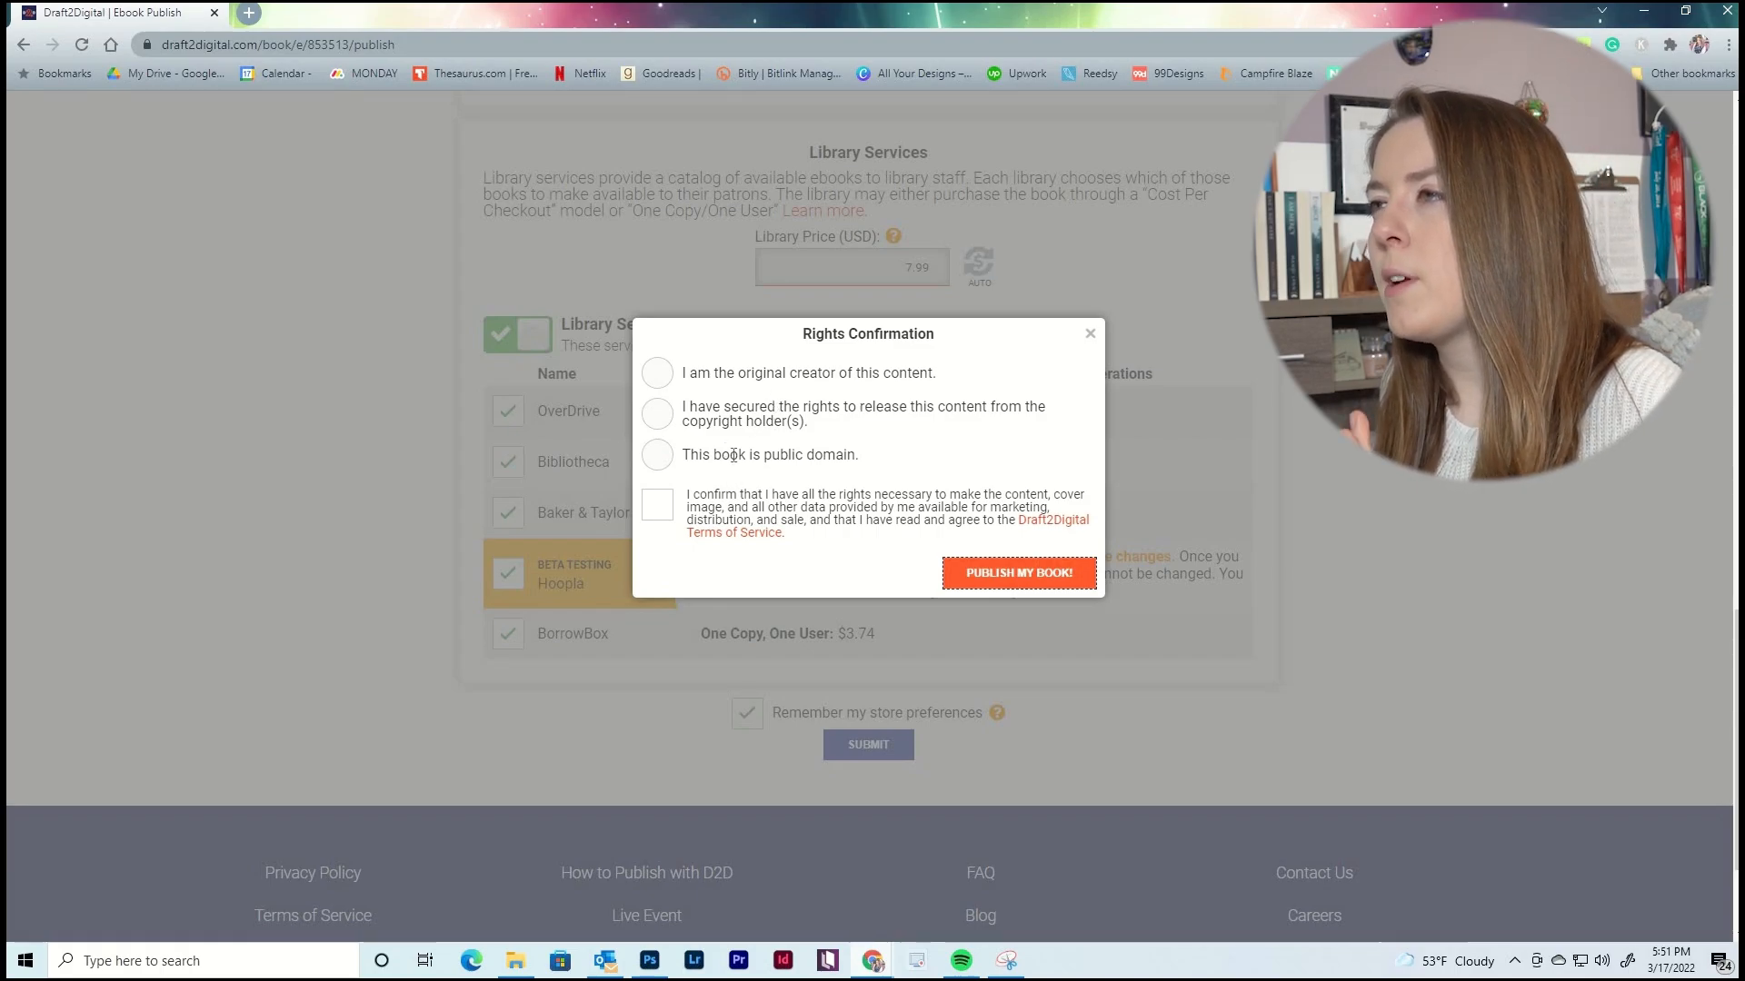
click(666, 380)
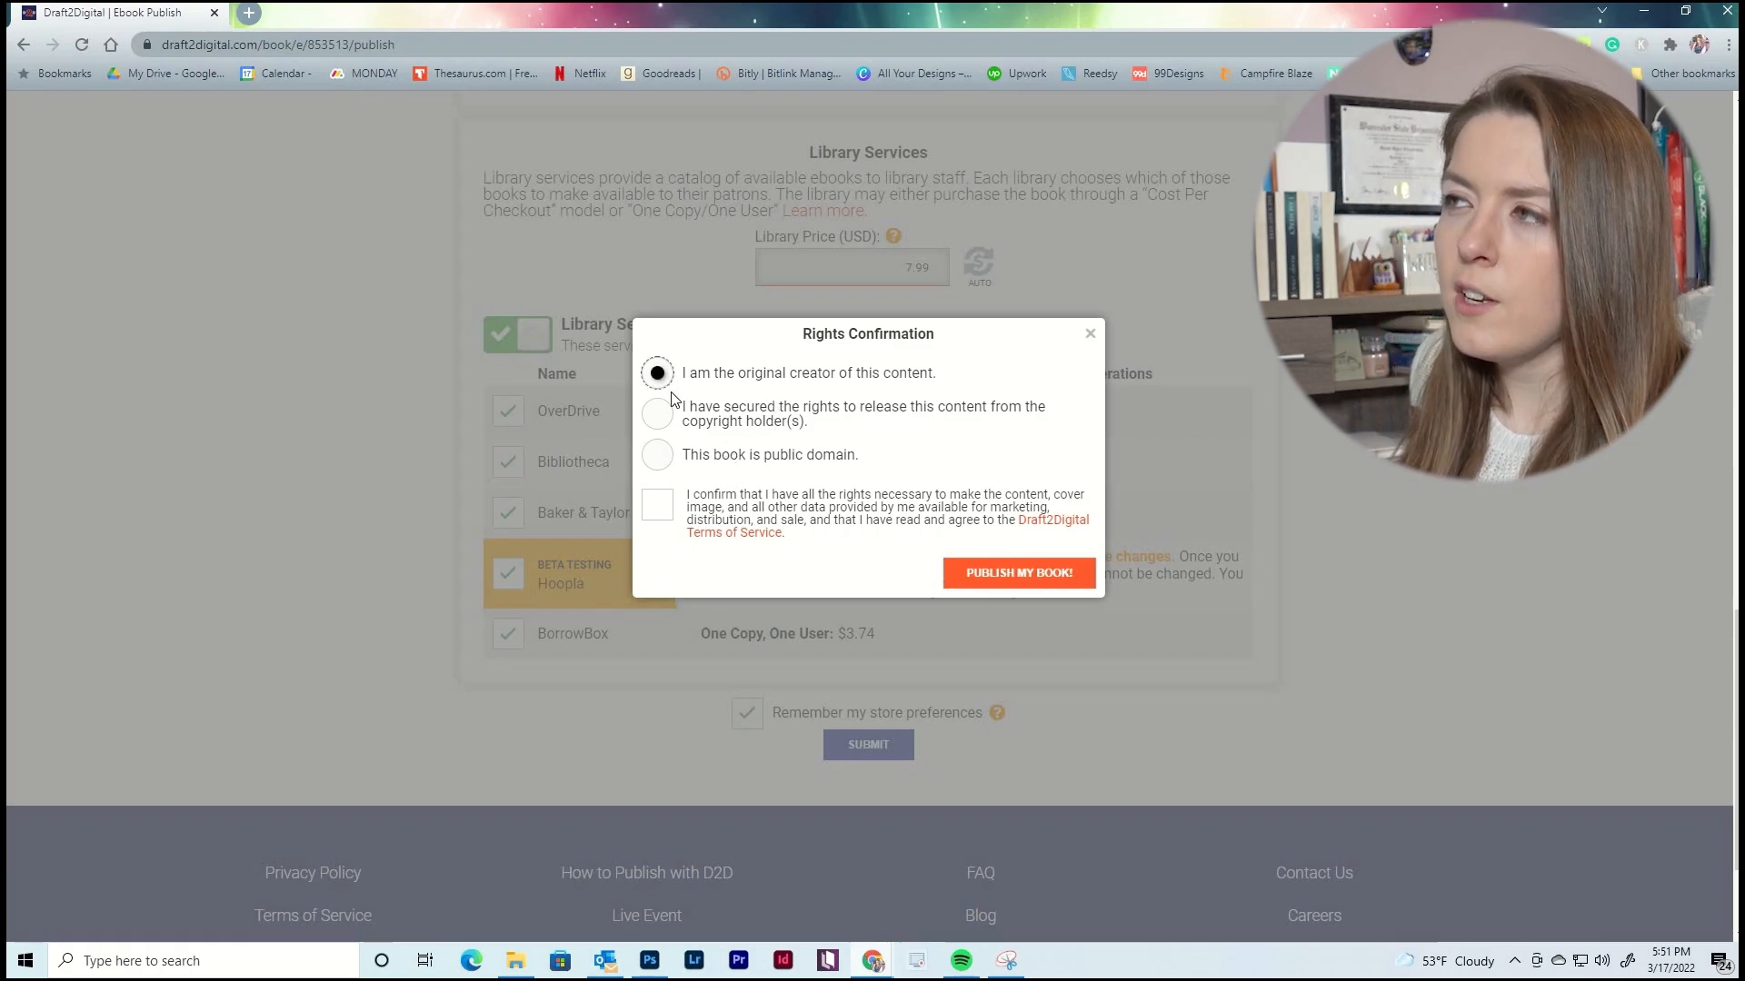
click(662, 511)
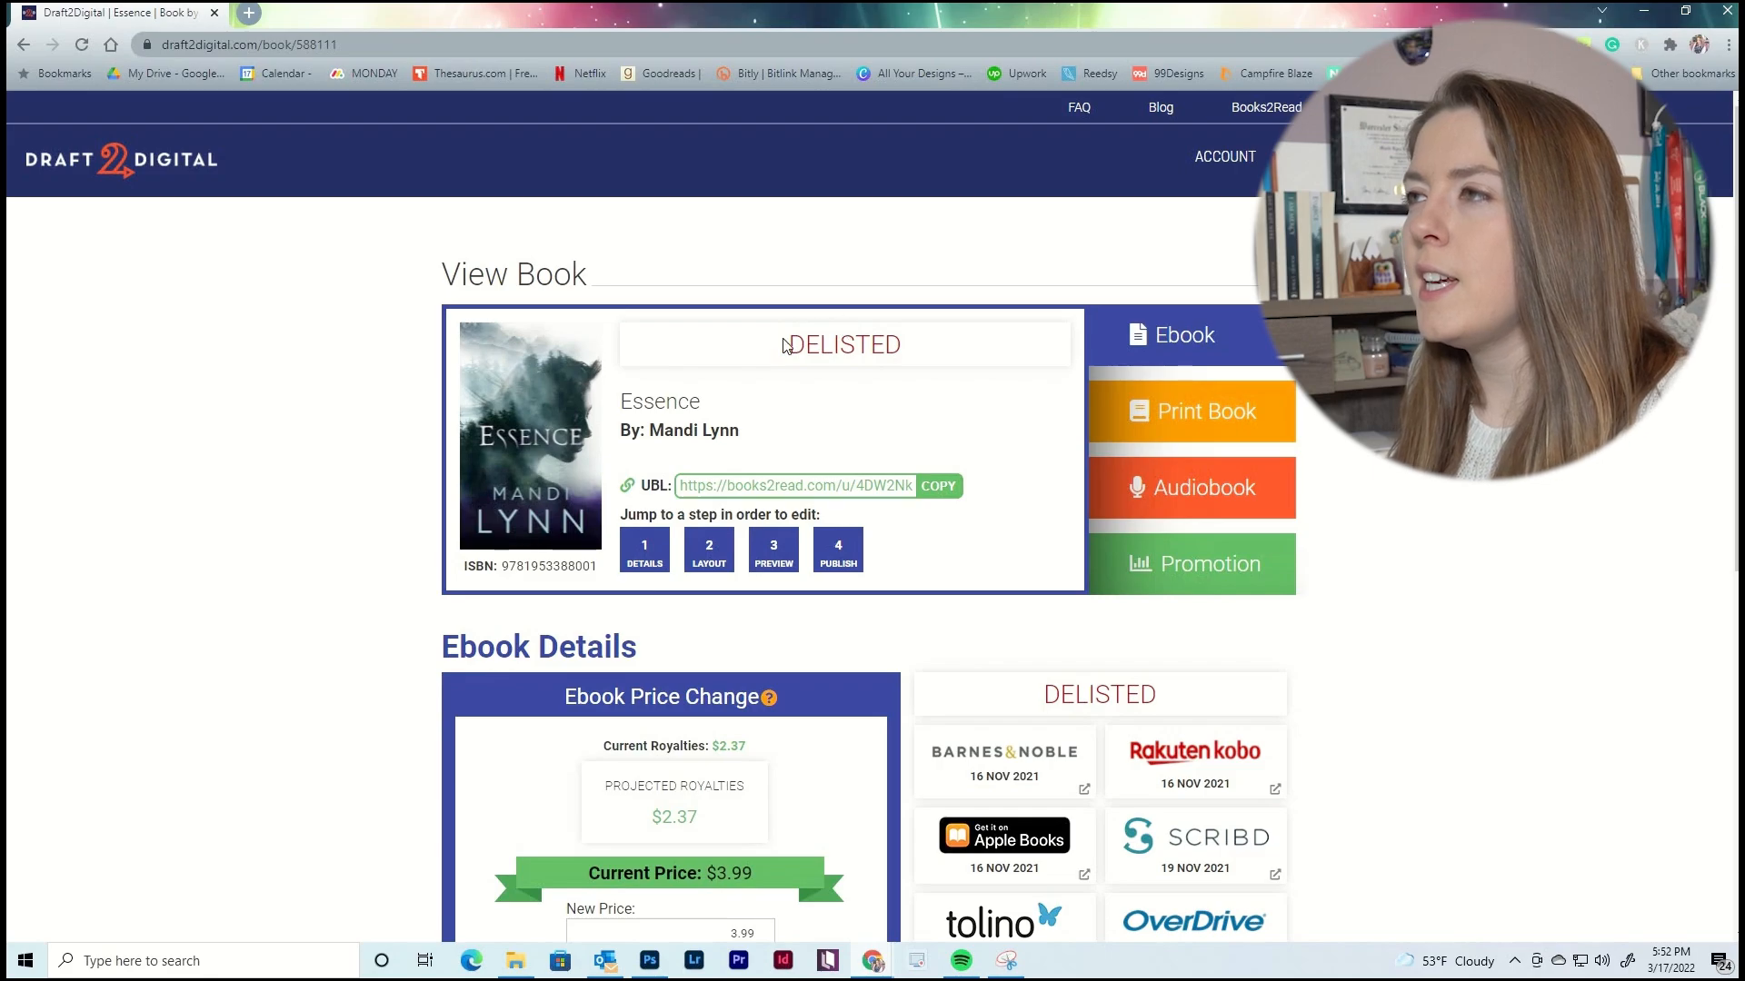
Examine the status of the existing Essence ebook and its list of stores with their dates on the View Book page.
double_click(927, 337)
drag(1036, 694, 1591, 683)
click(1363, 594)
scroll(1318, 549, down, 1)
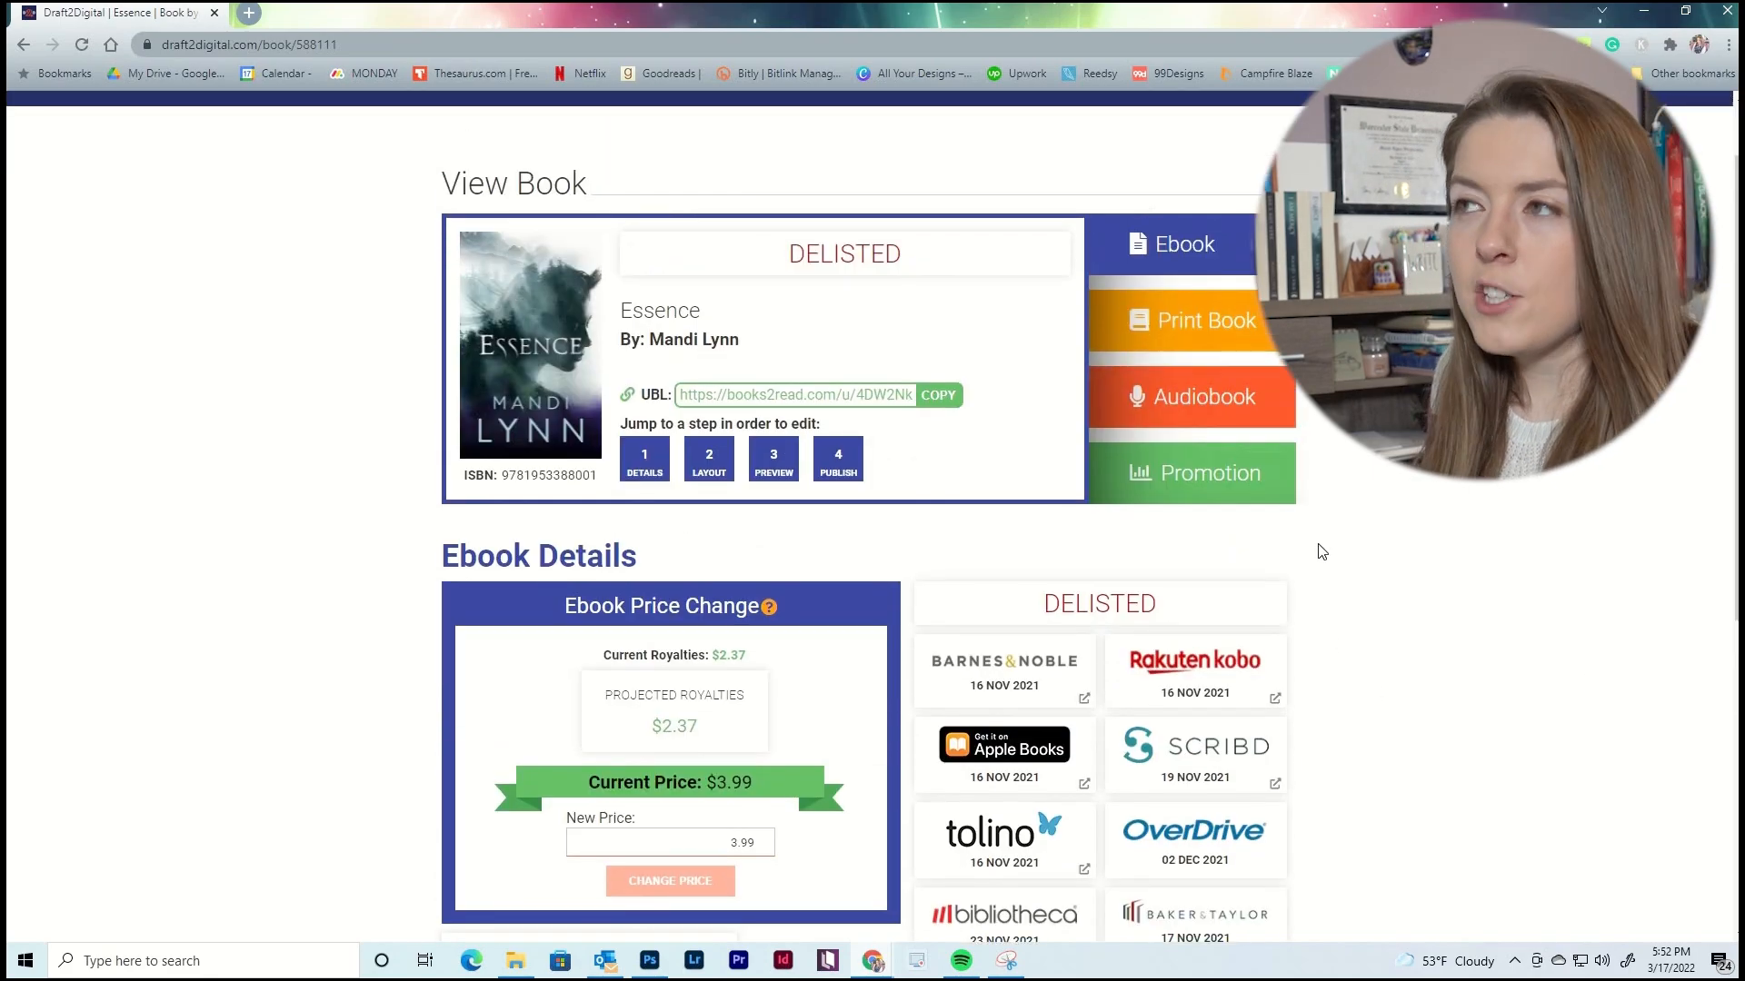
scroll(1273, 604, down, 2)
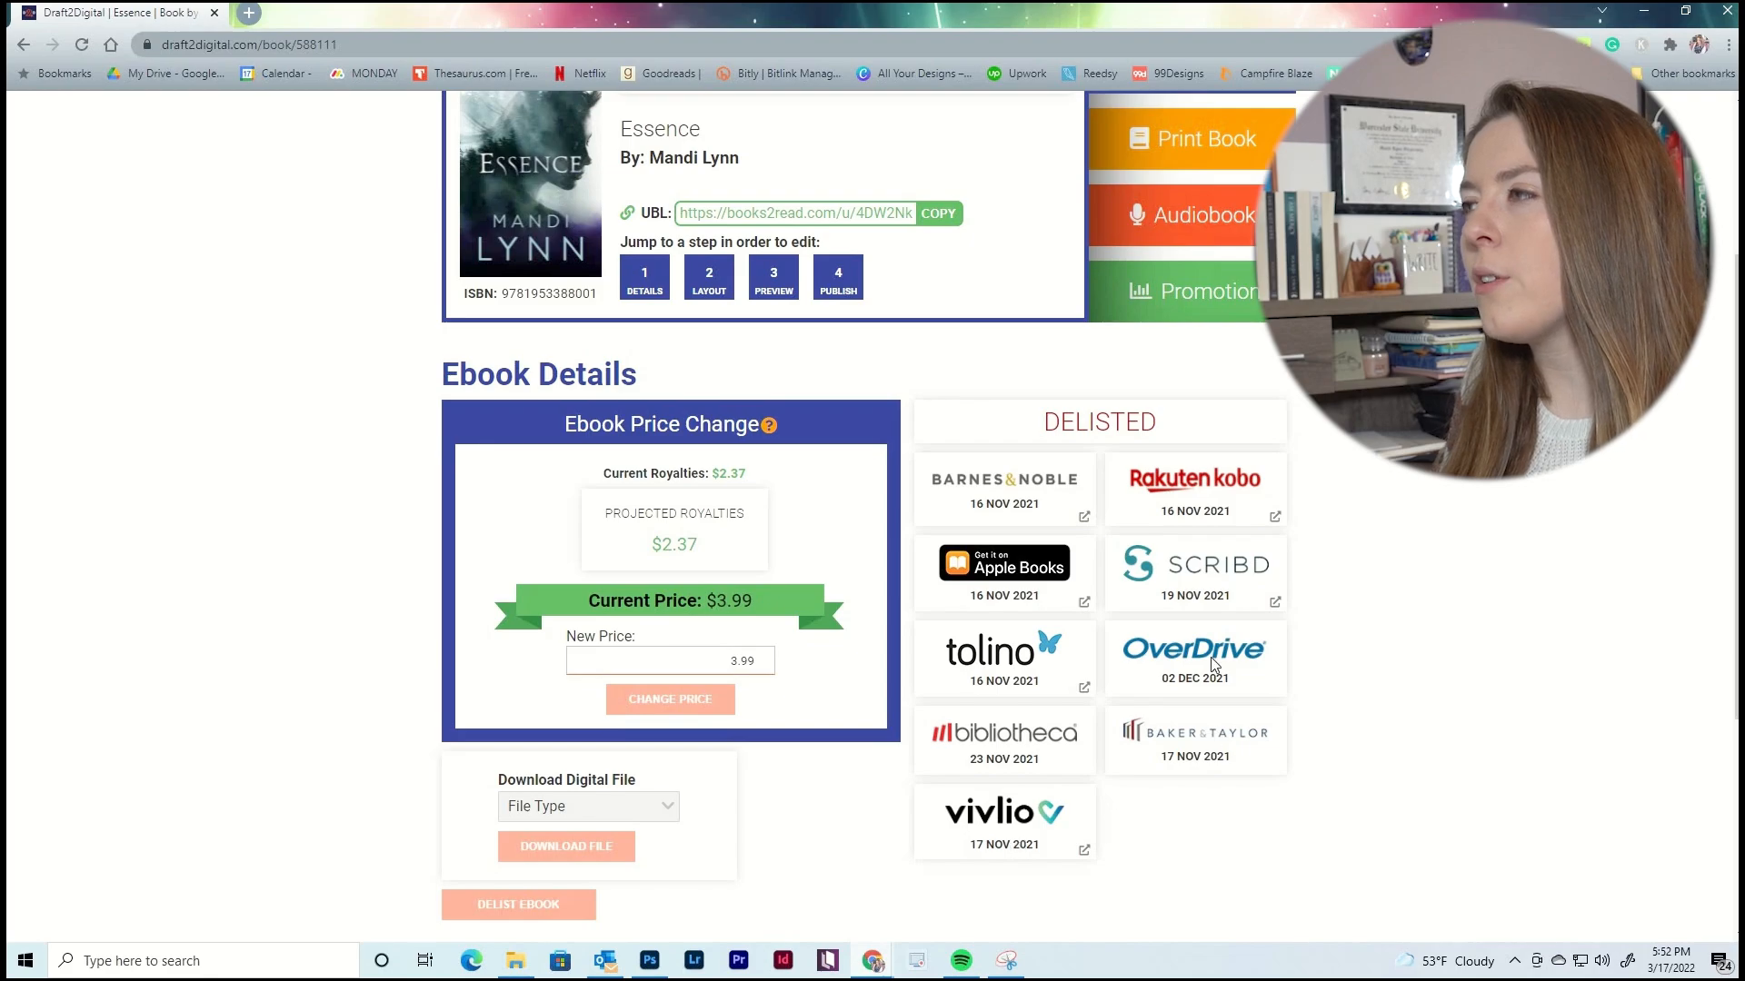
scroll(1105, 578, down, 2)
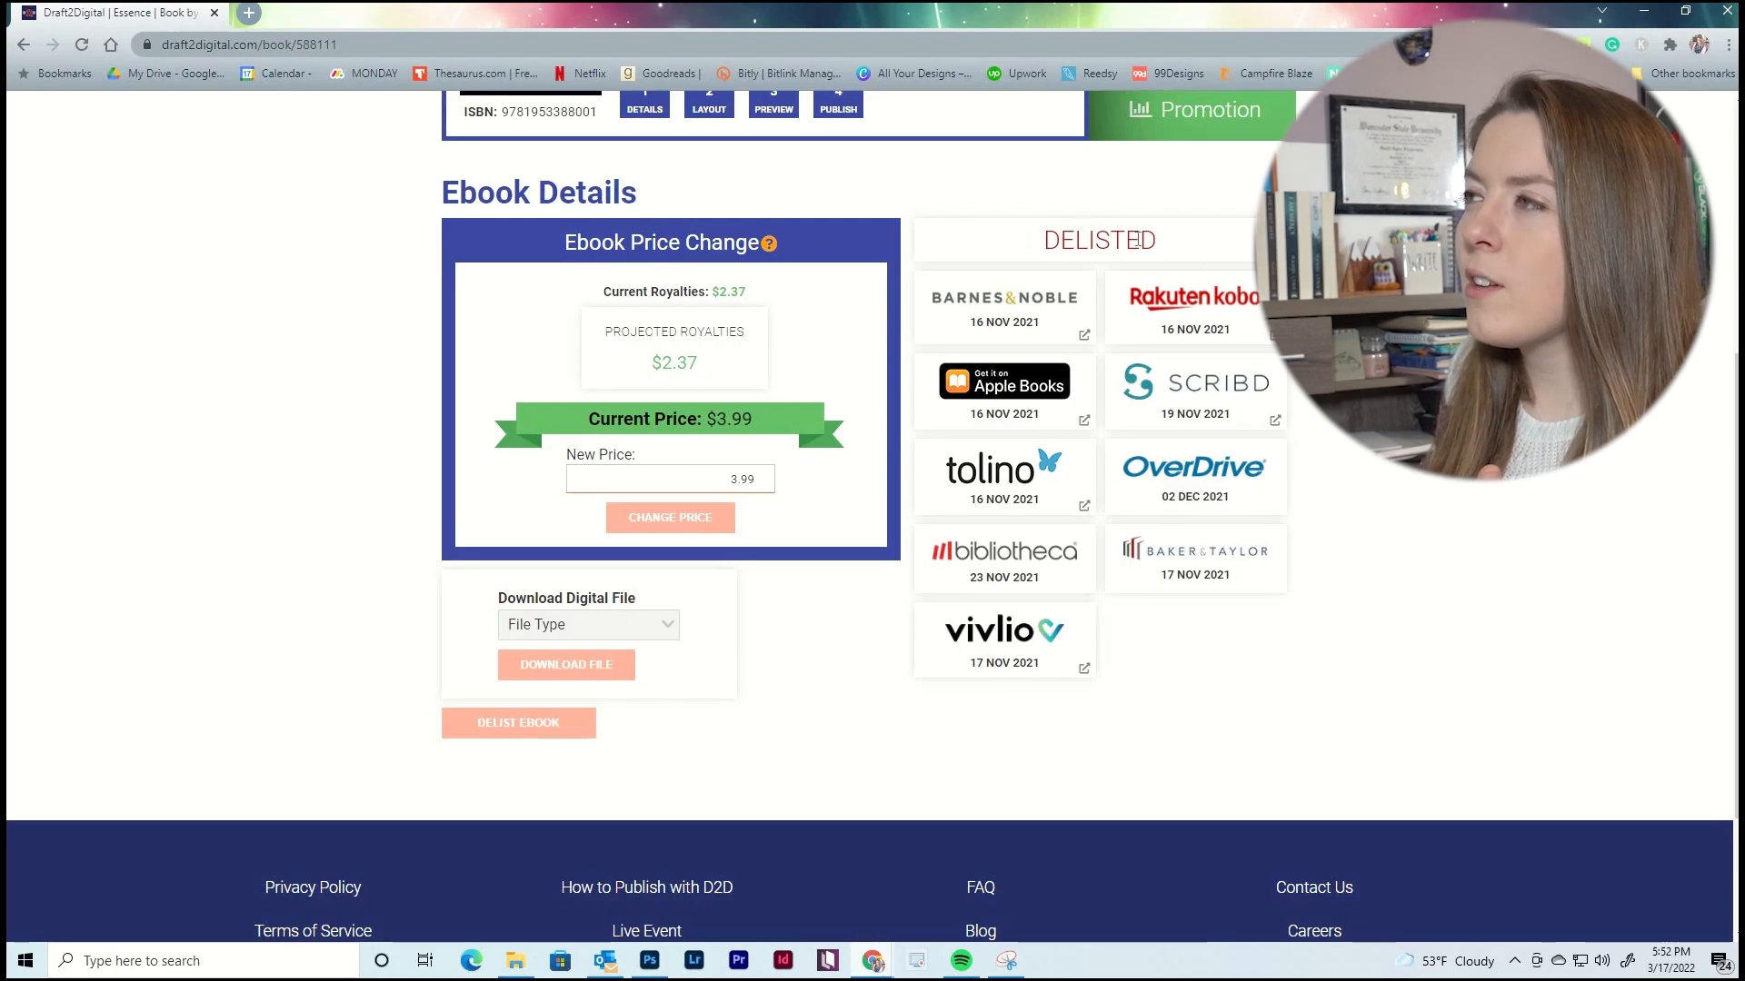
double_click(1185, 245)
click(1186, 246)
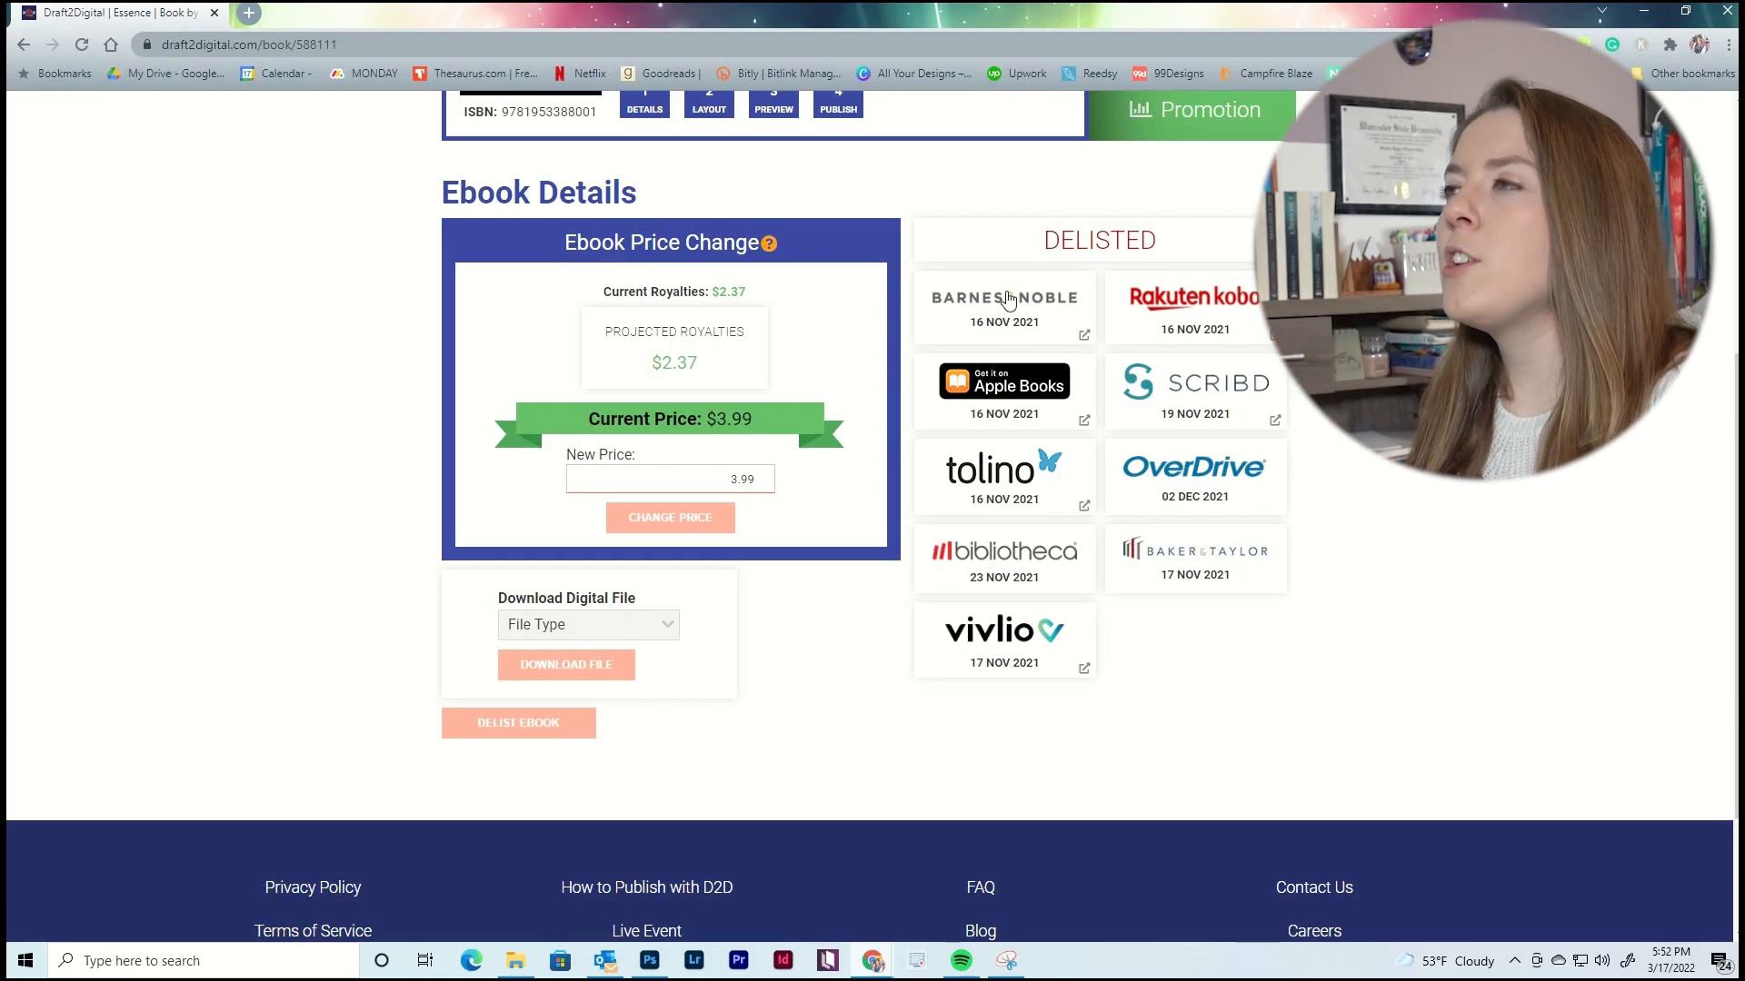
scroll(1259, 724, up, 2)
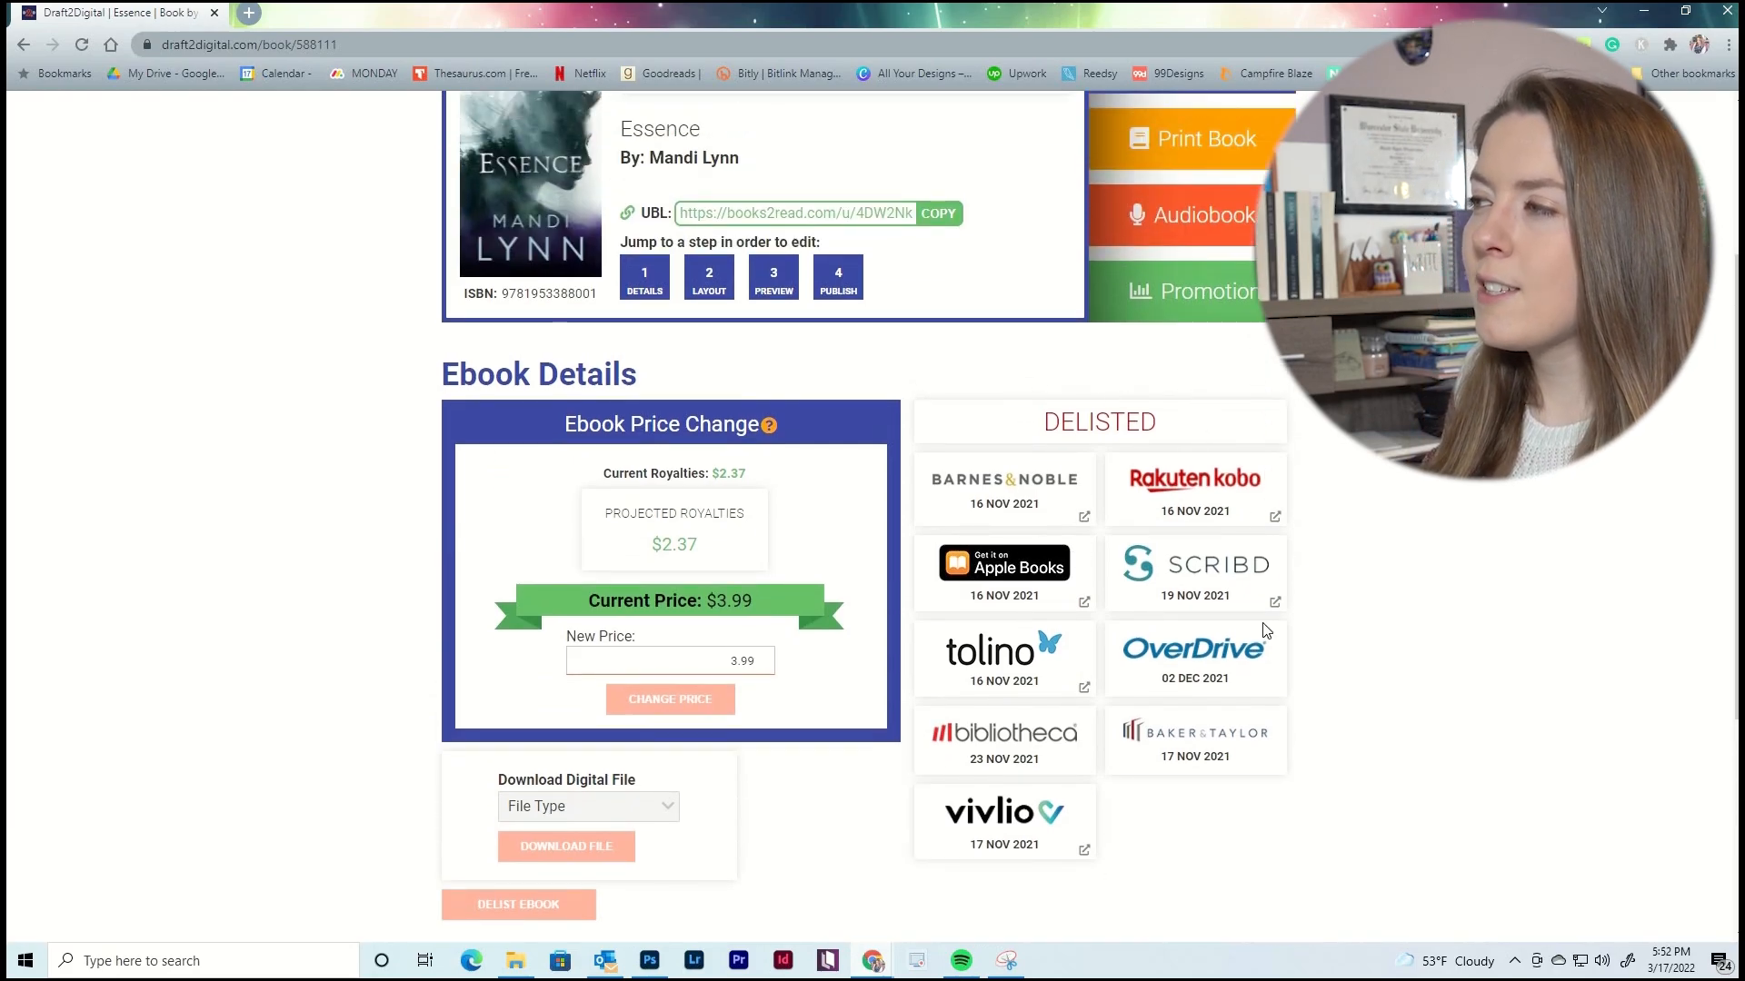
Open the Scribd listing of Essence, check its availability notice, and close the listing.
click(1208, 567)
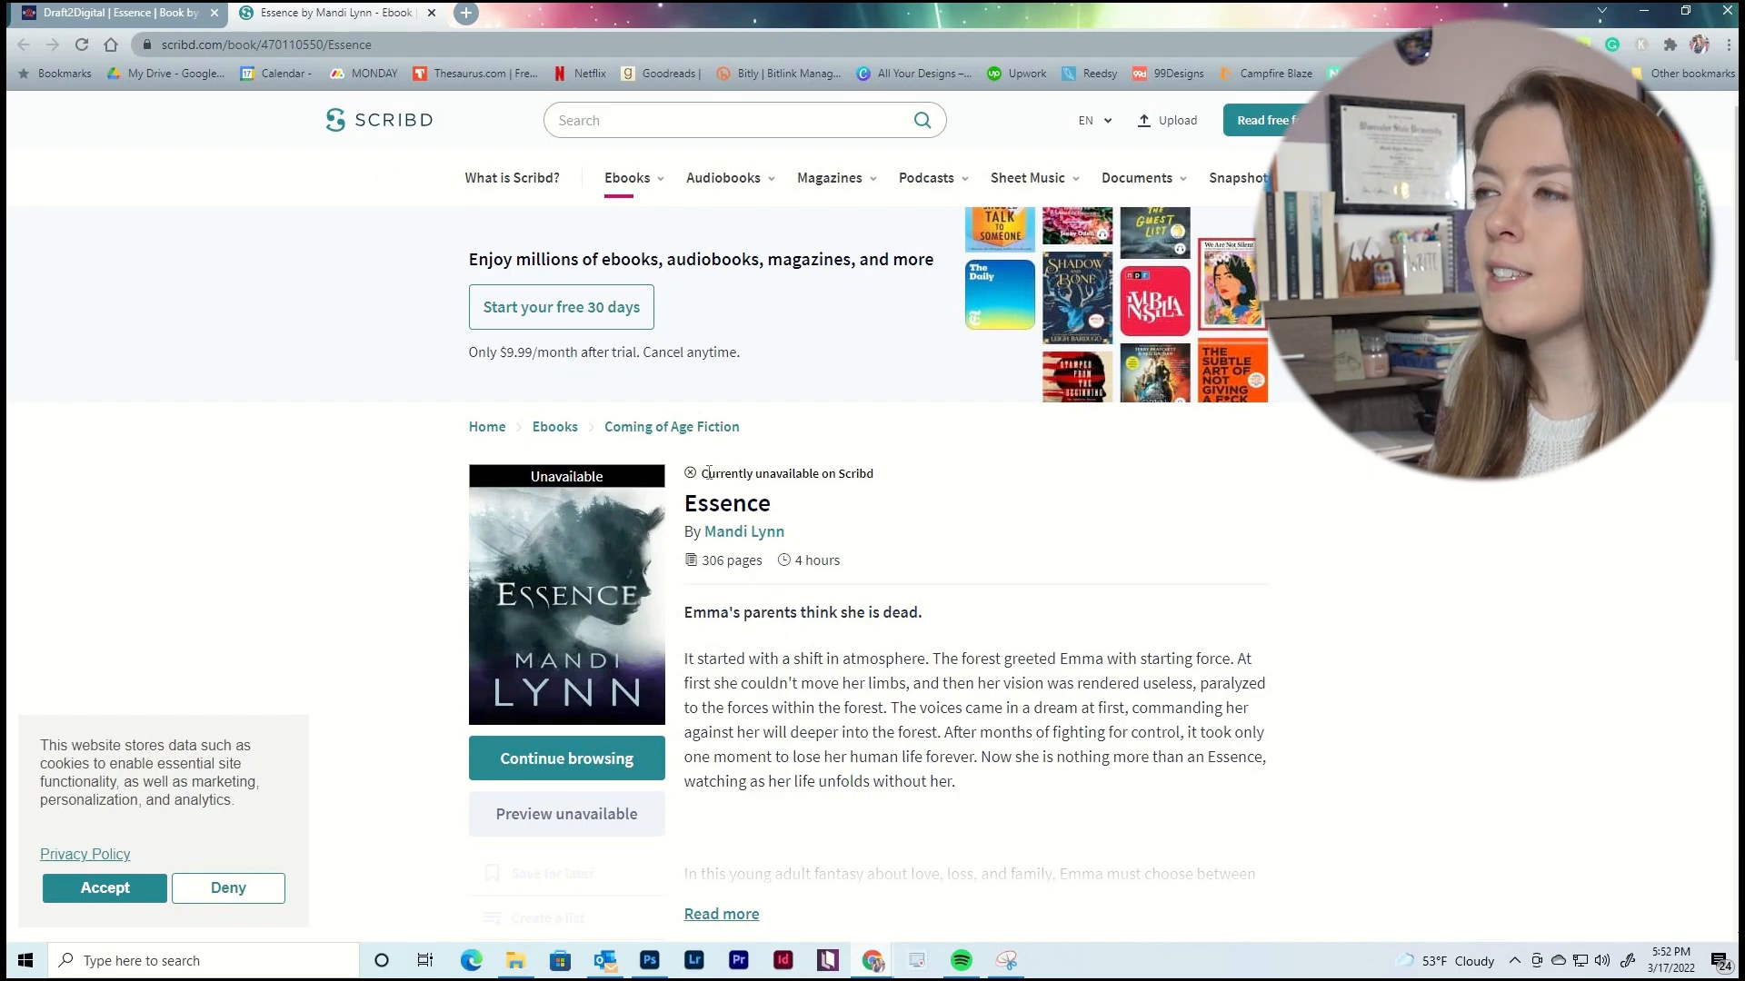
drag(725, 471, 896, 475)
click(895, 476)
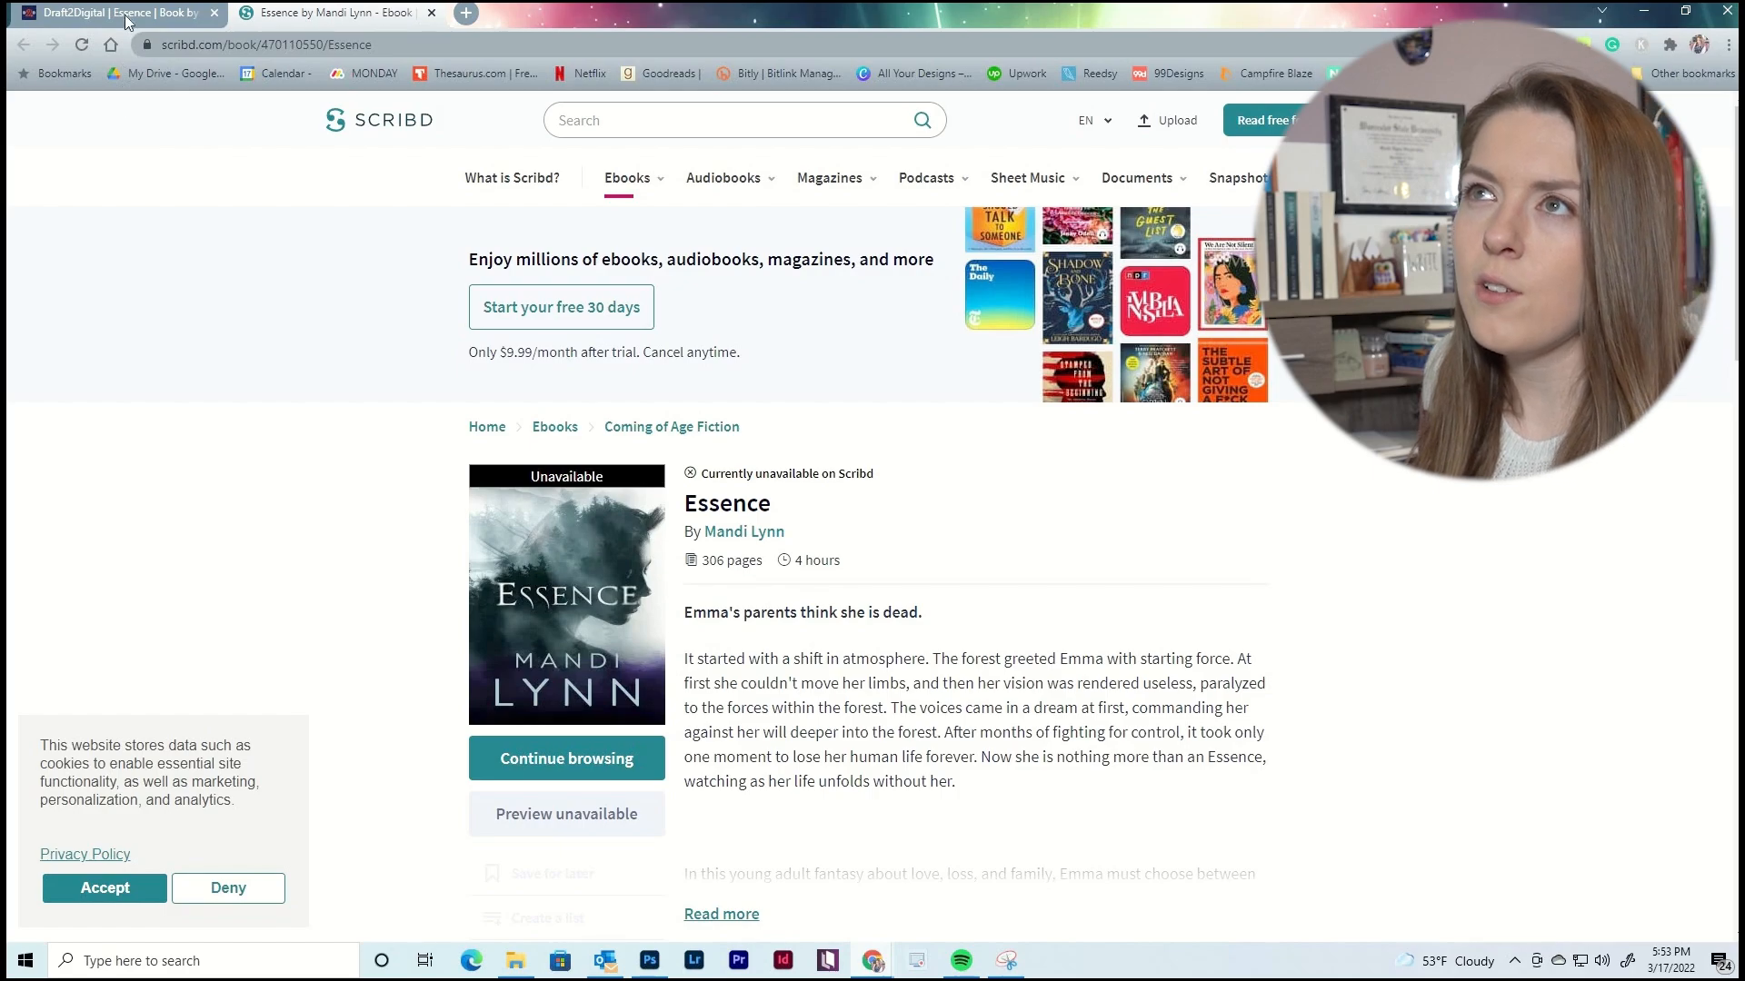
key(ctrl+w)
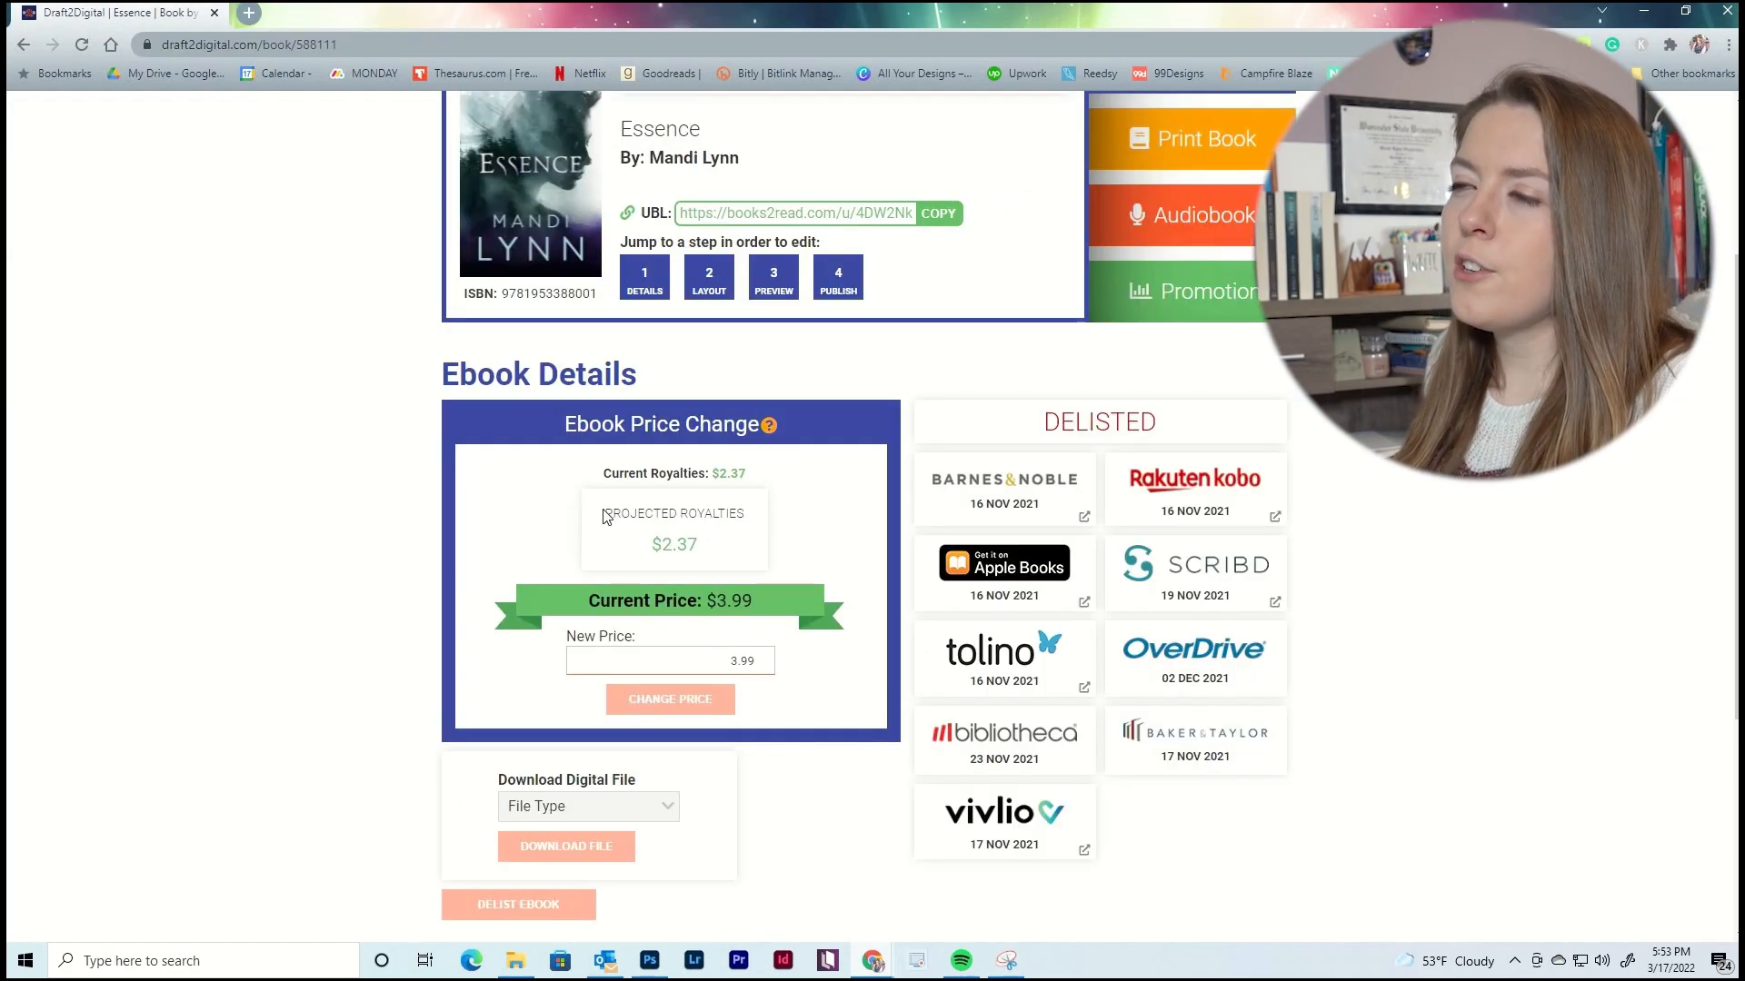
Try both price change options for the ebook, the ordinary list price and a price for a specific period of time.
drag(740, 514, 792, 614)
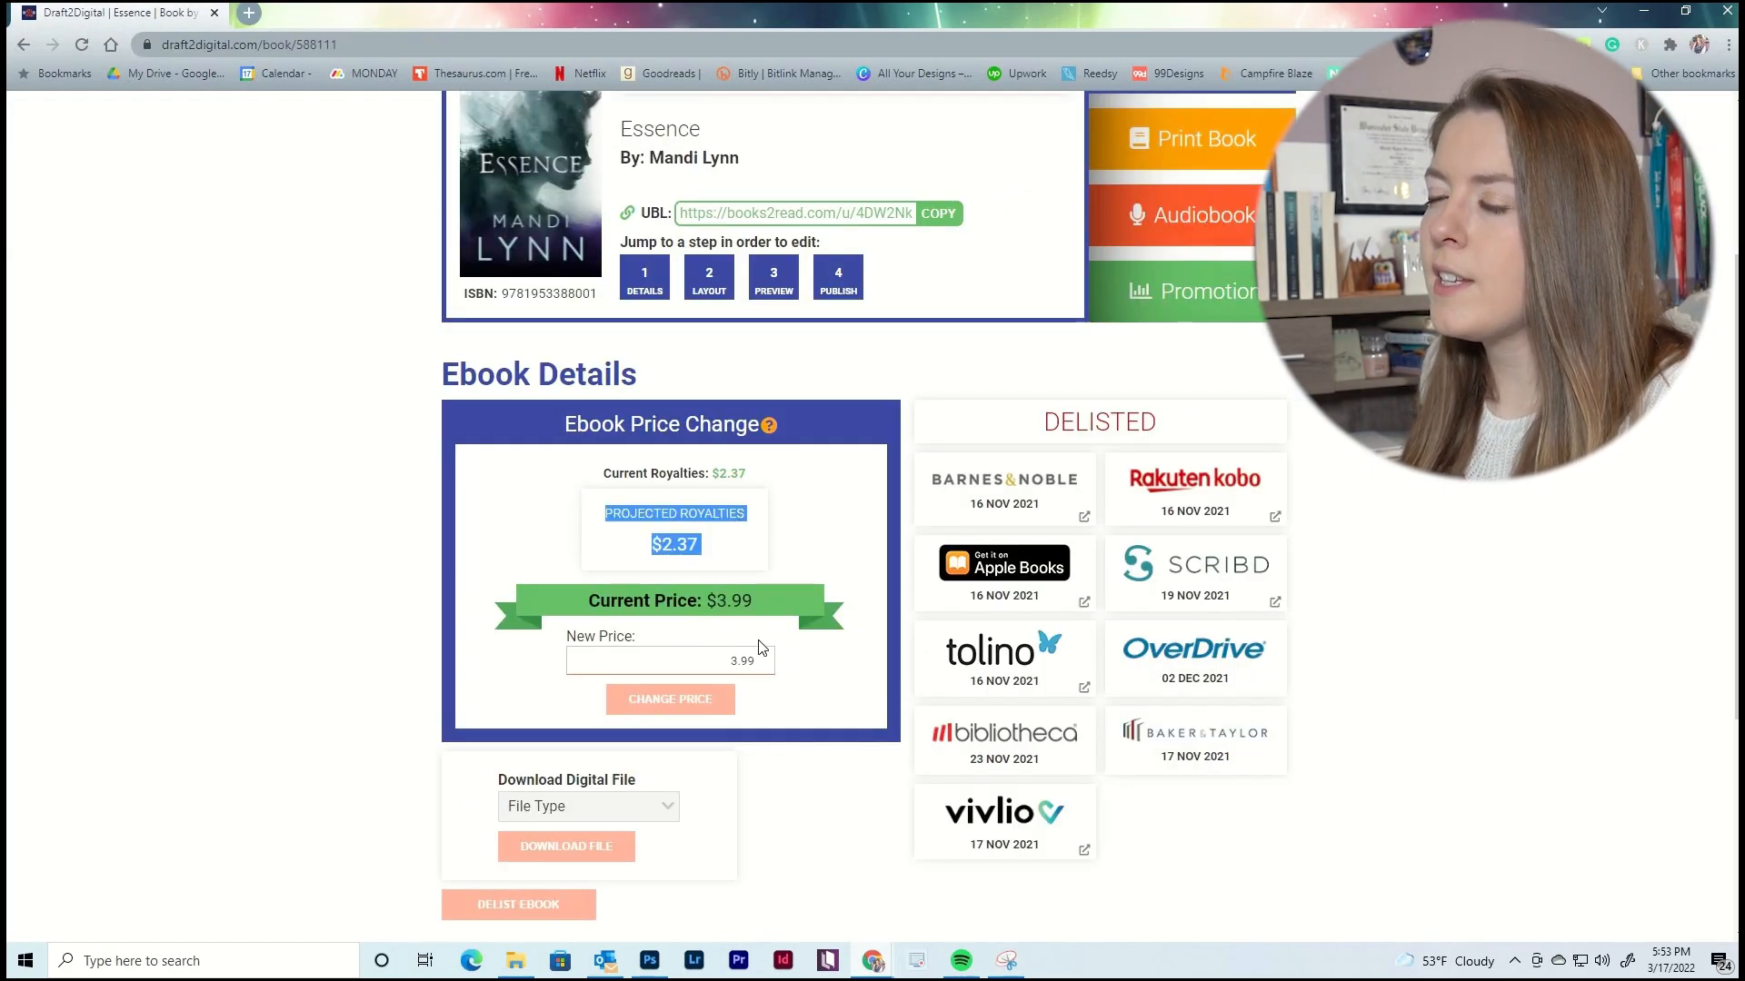
click(734, 661)
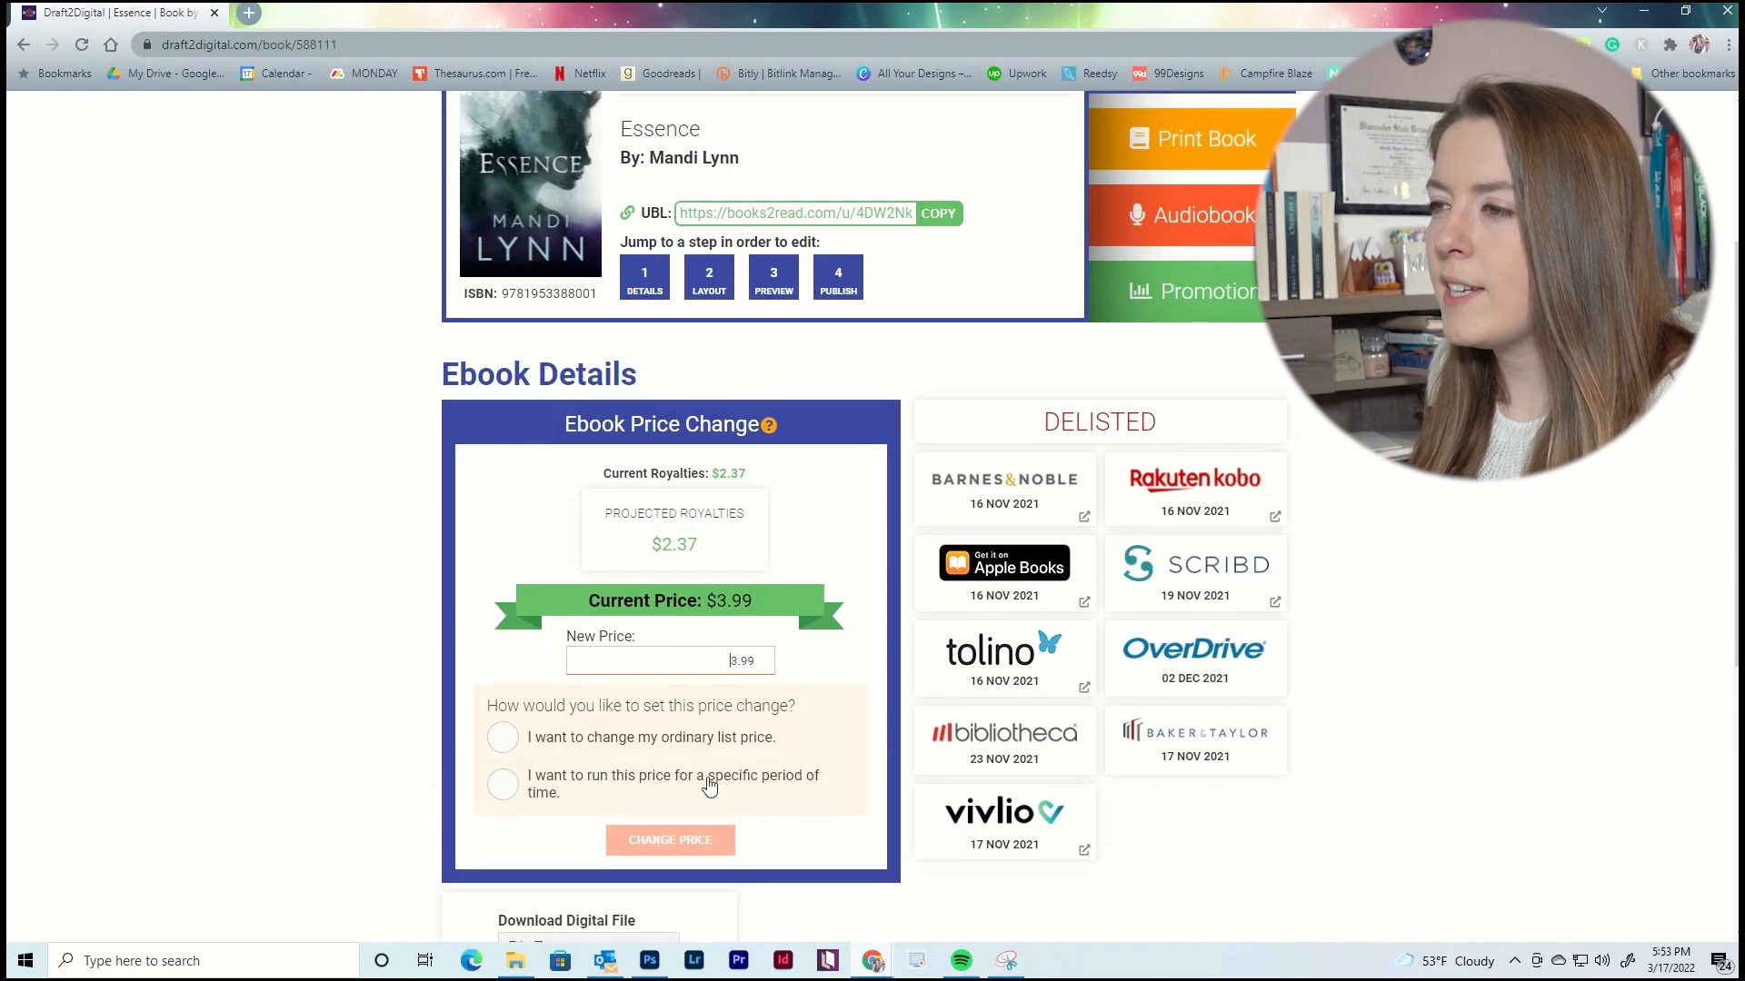
click(502, 738)
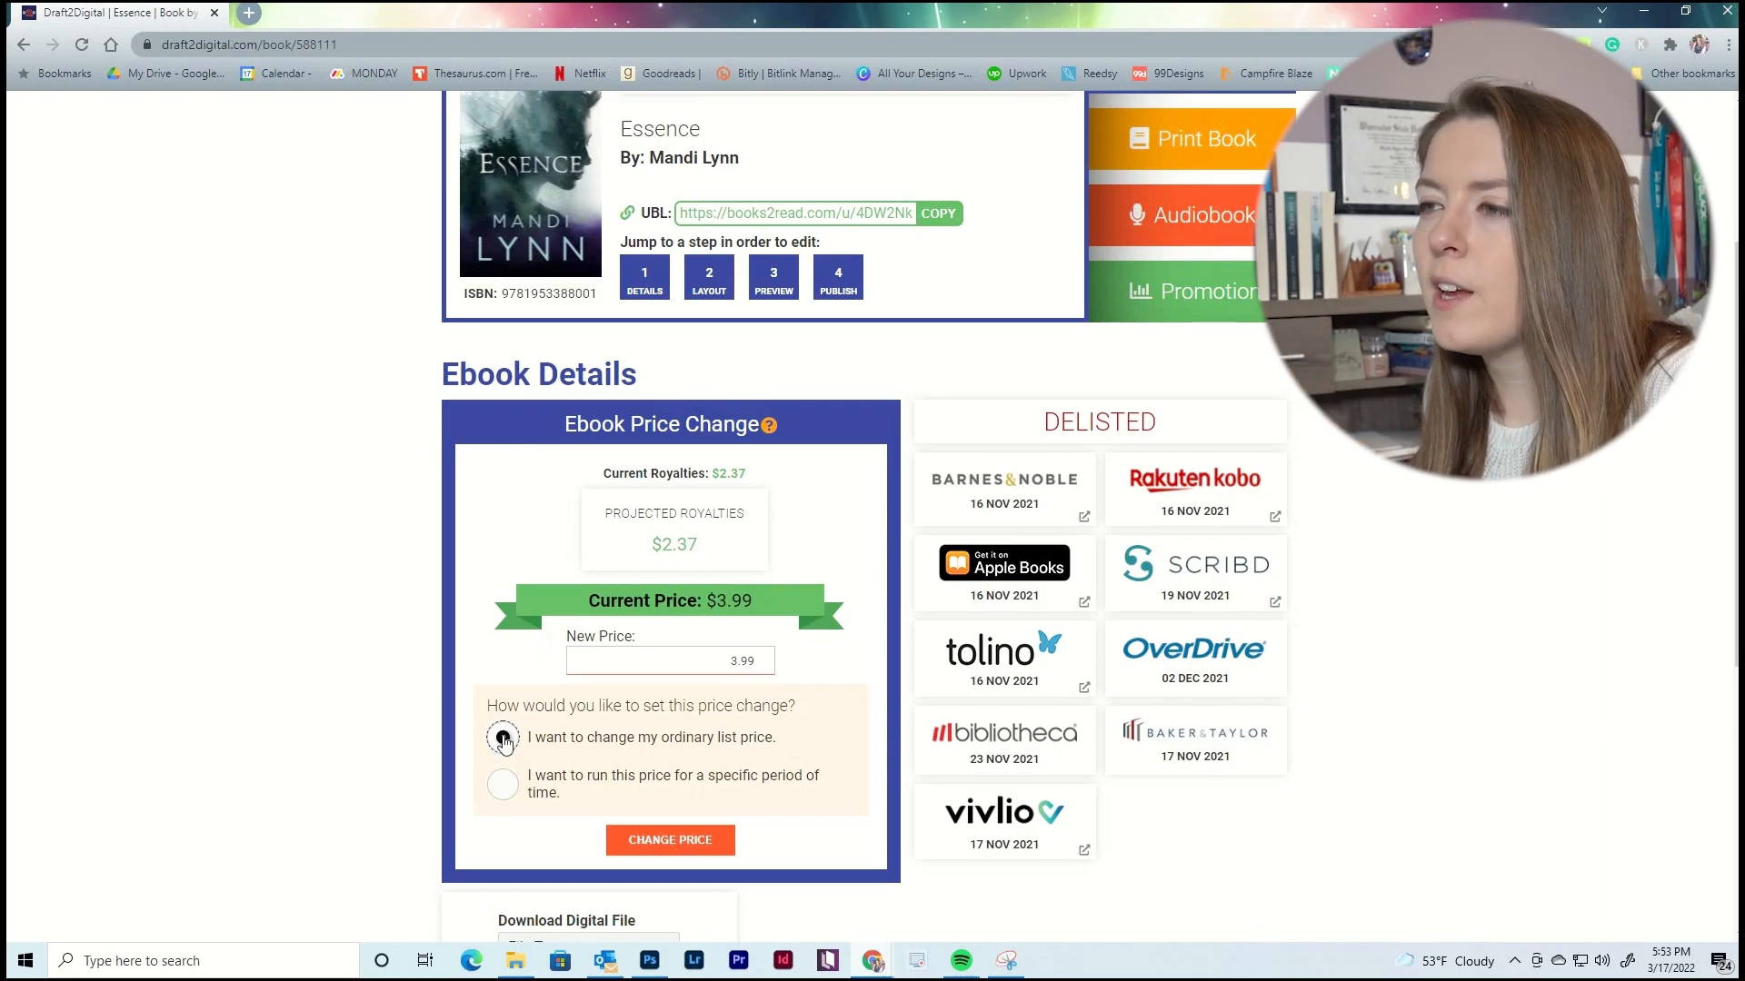
click(504, 787)
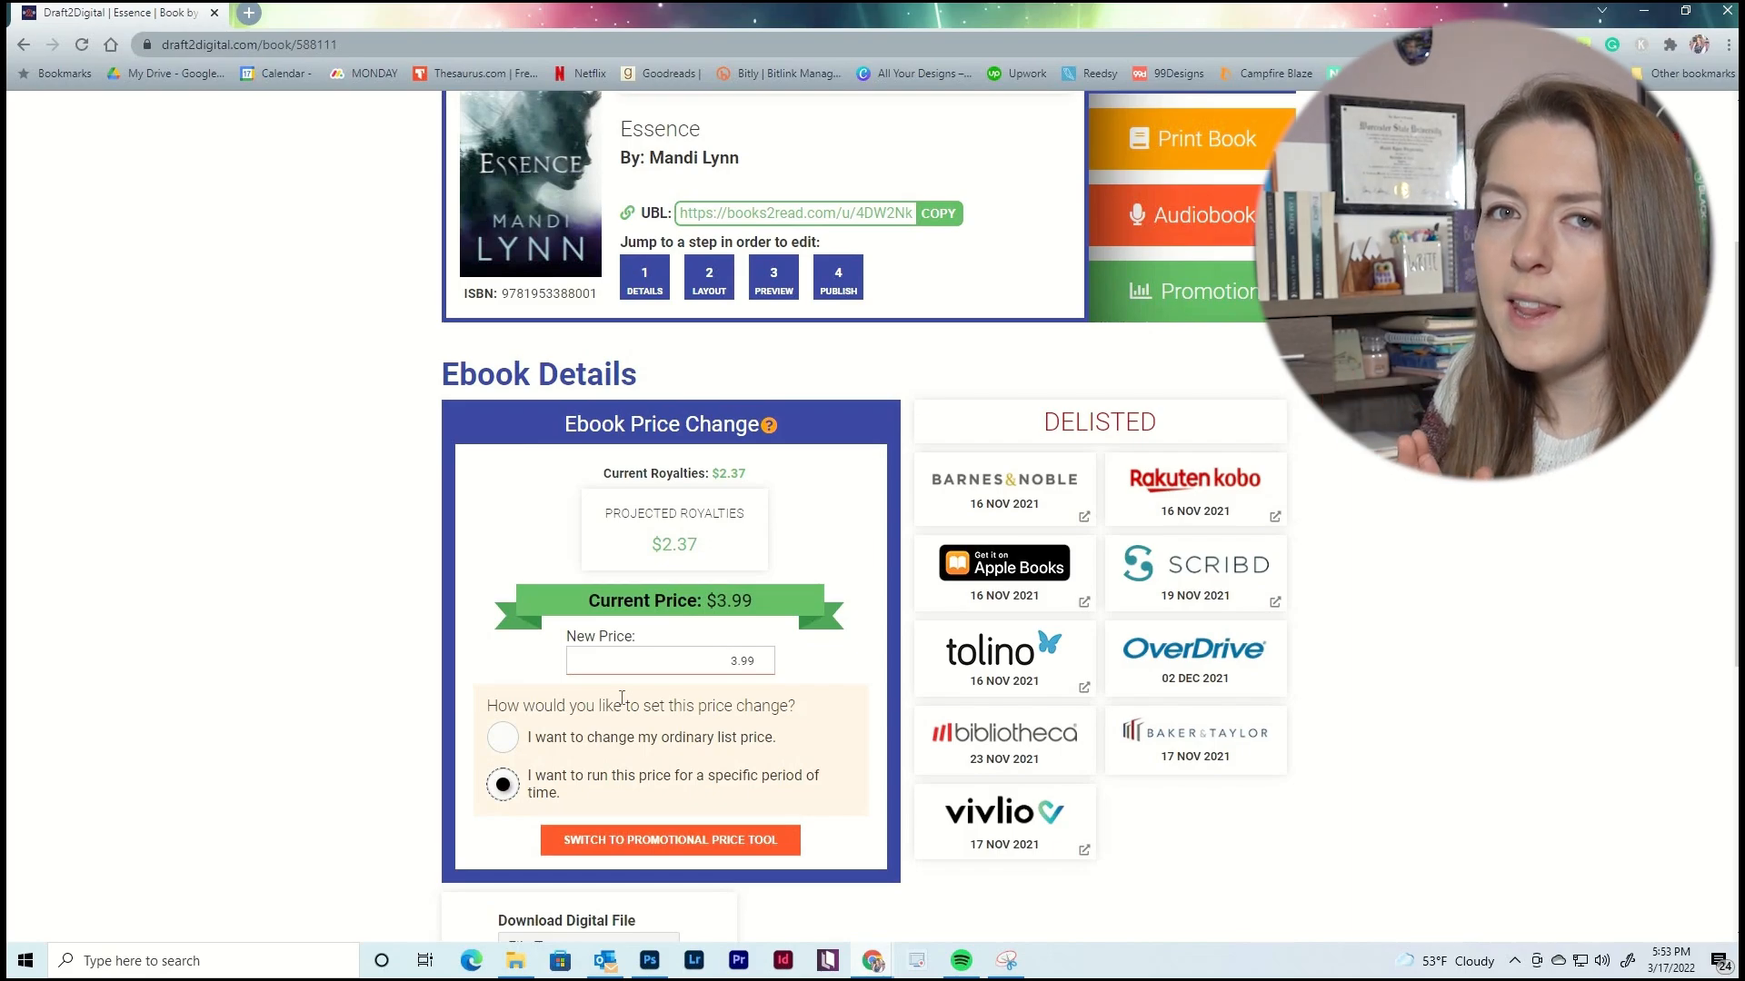
Copy the universal book link of Essence and view its Books2Read page of available stores.
scroll(1277, 661, down, 5)
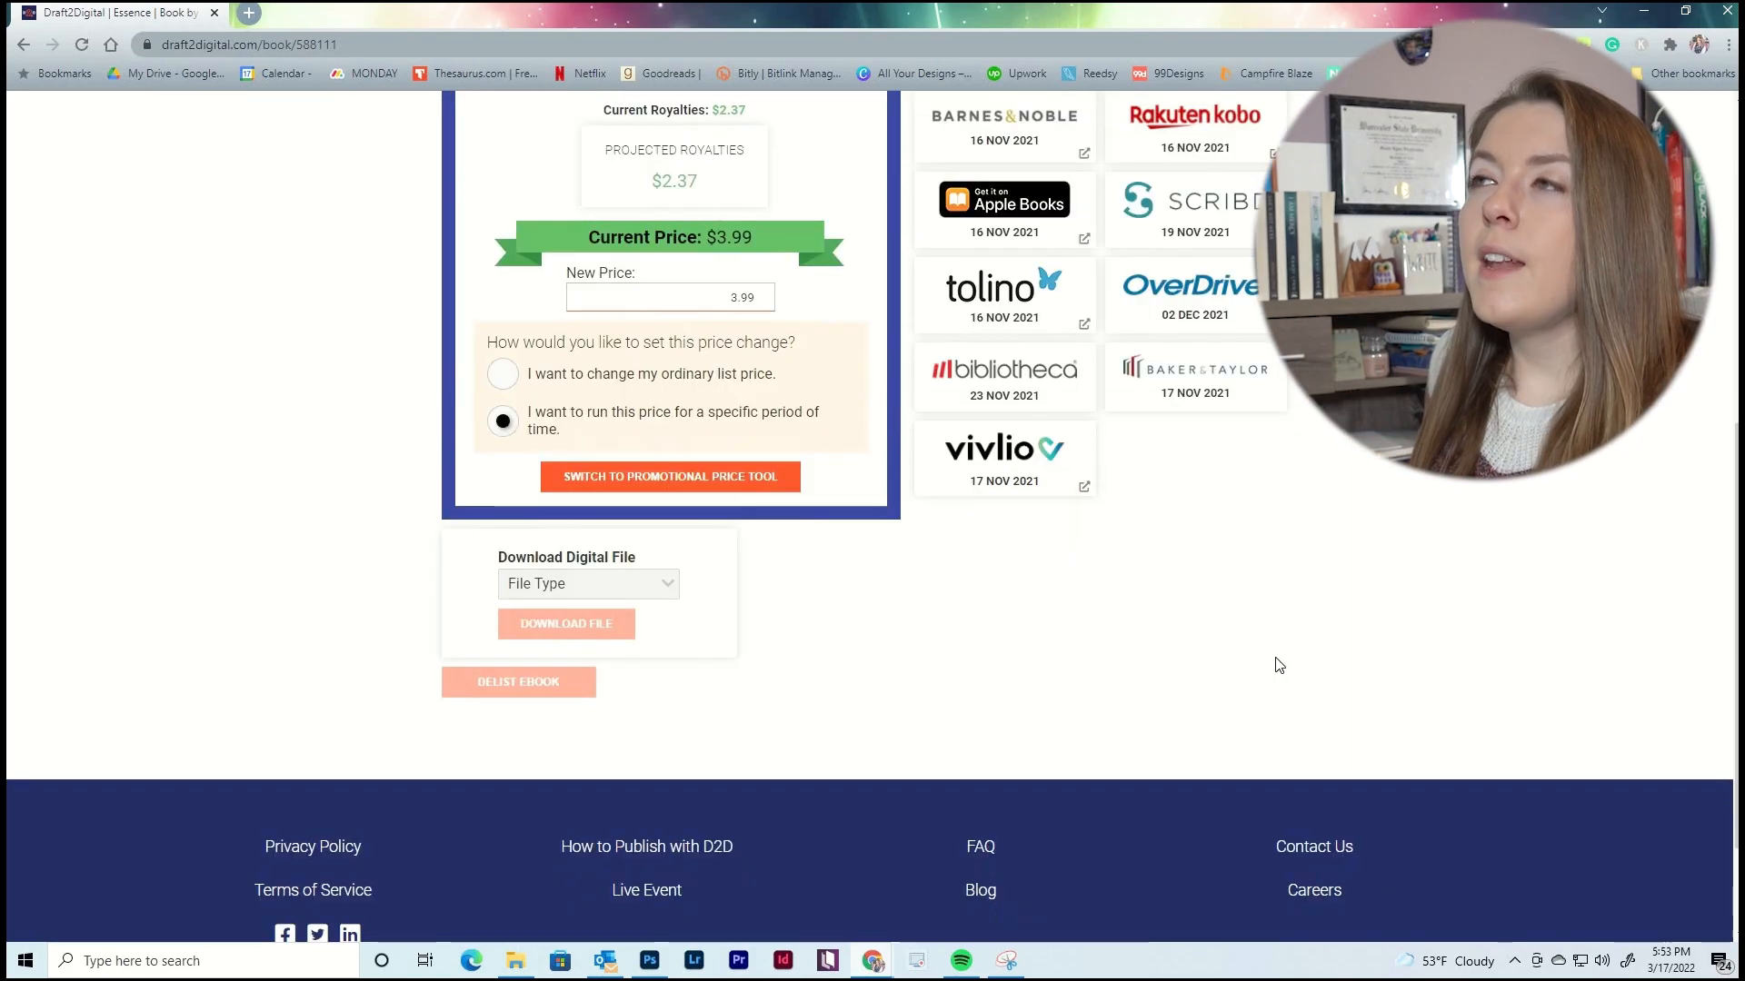
scroll(1275, 662, up, 6)
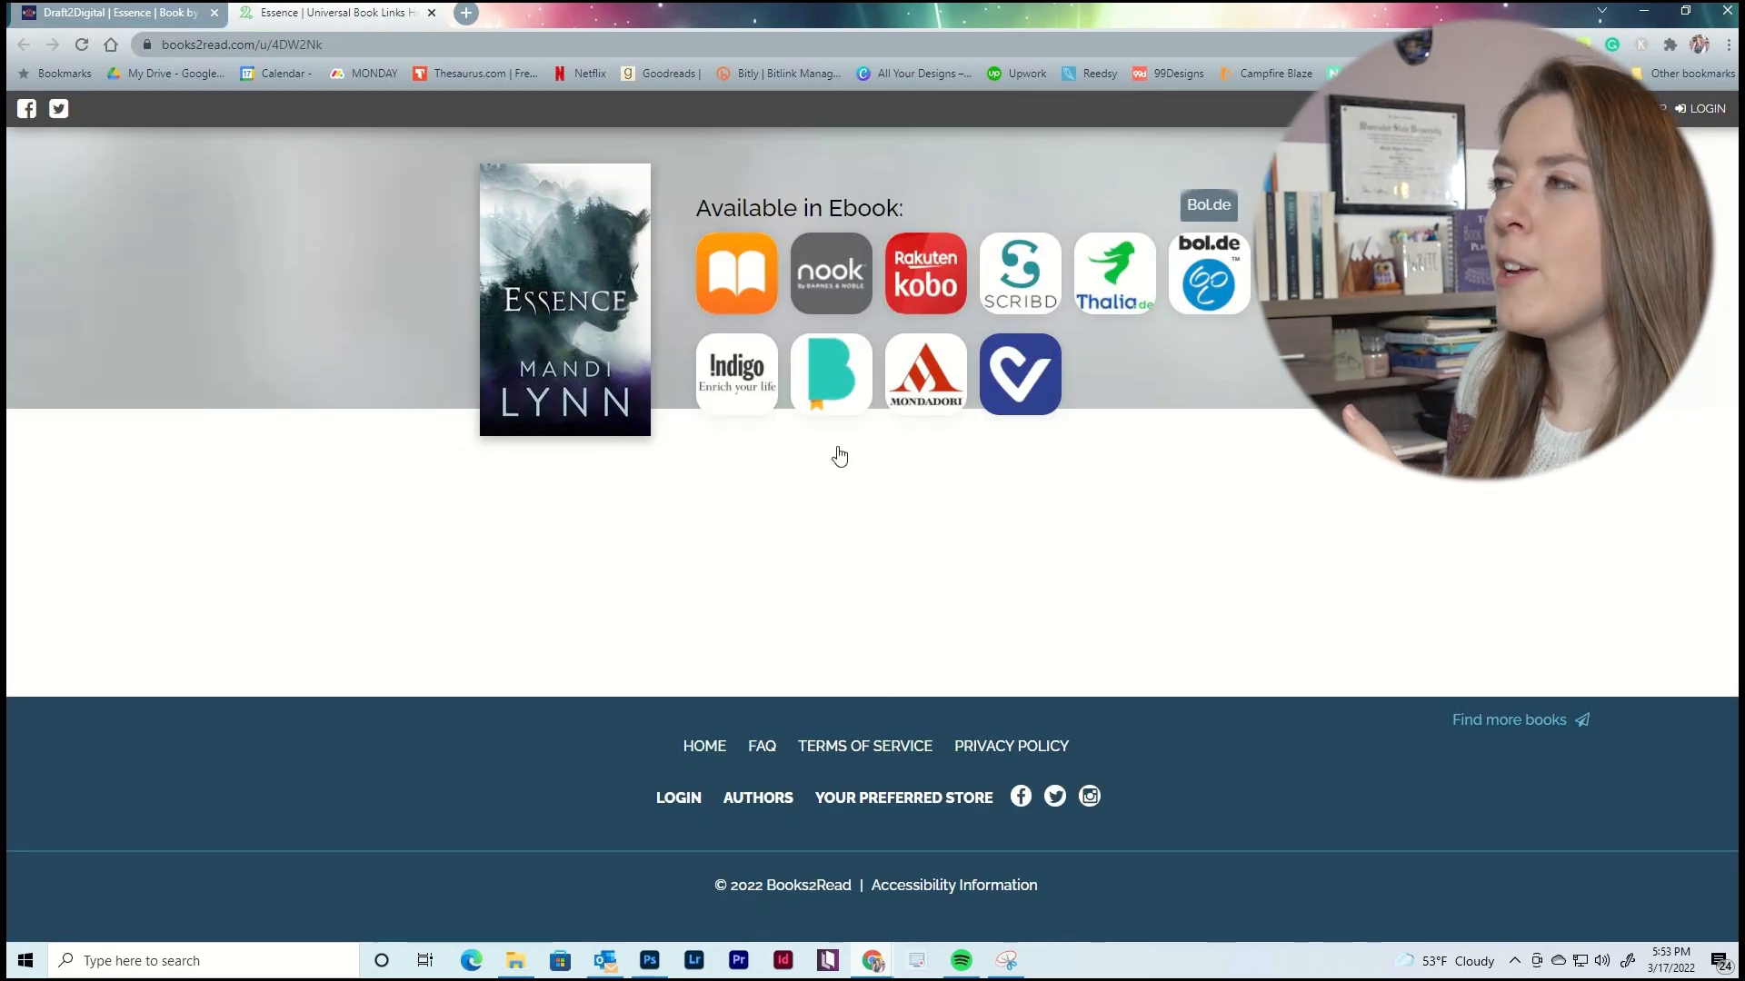
click(174, 24)
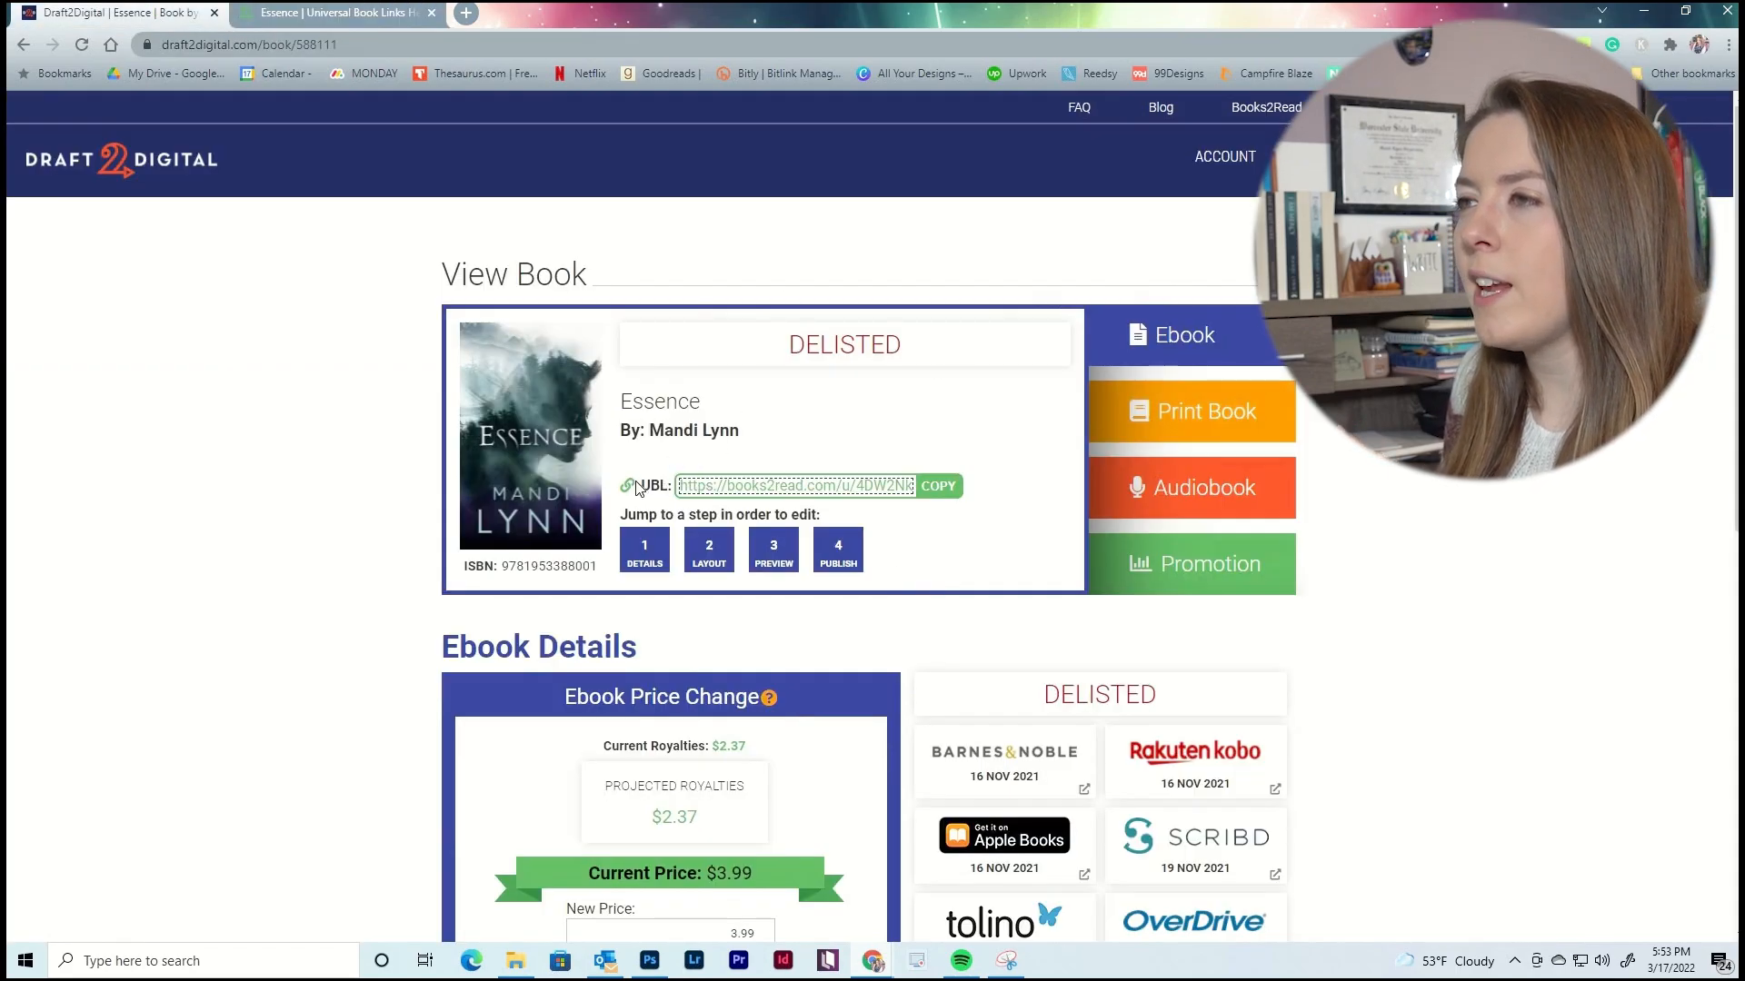
click(945, 486)
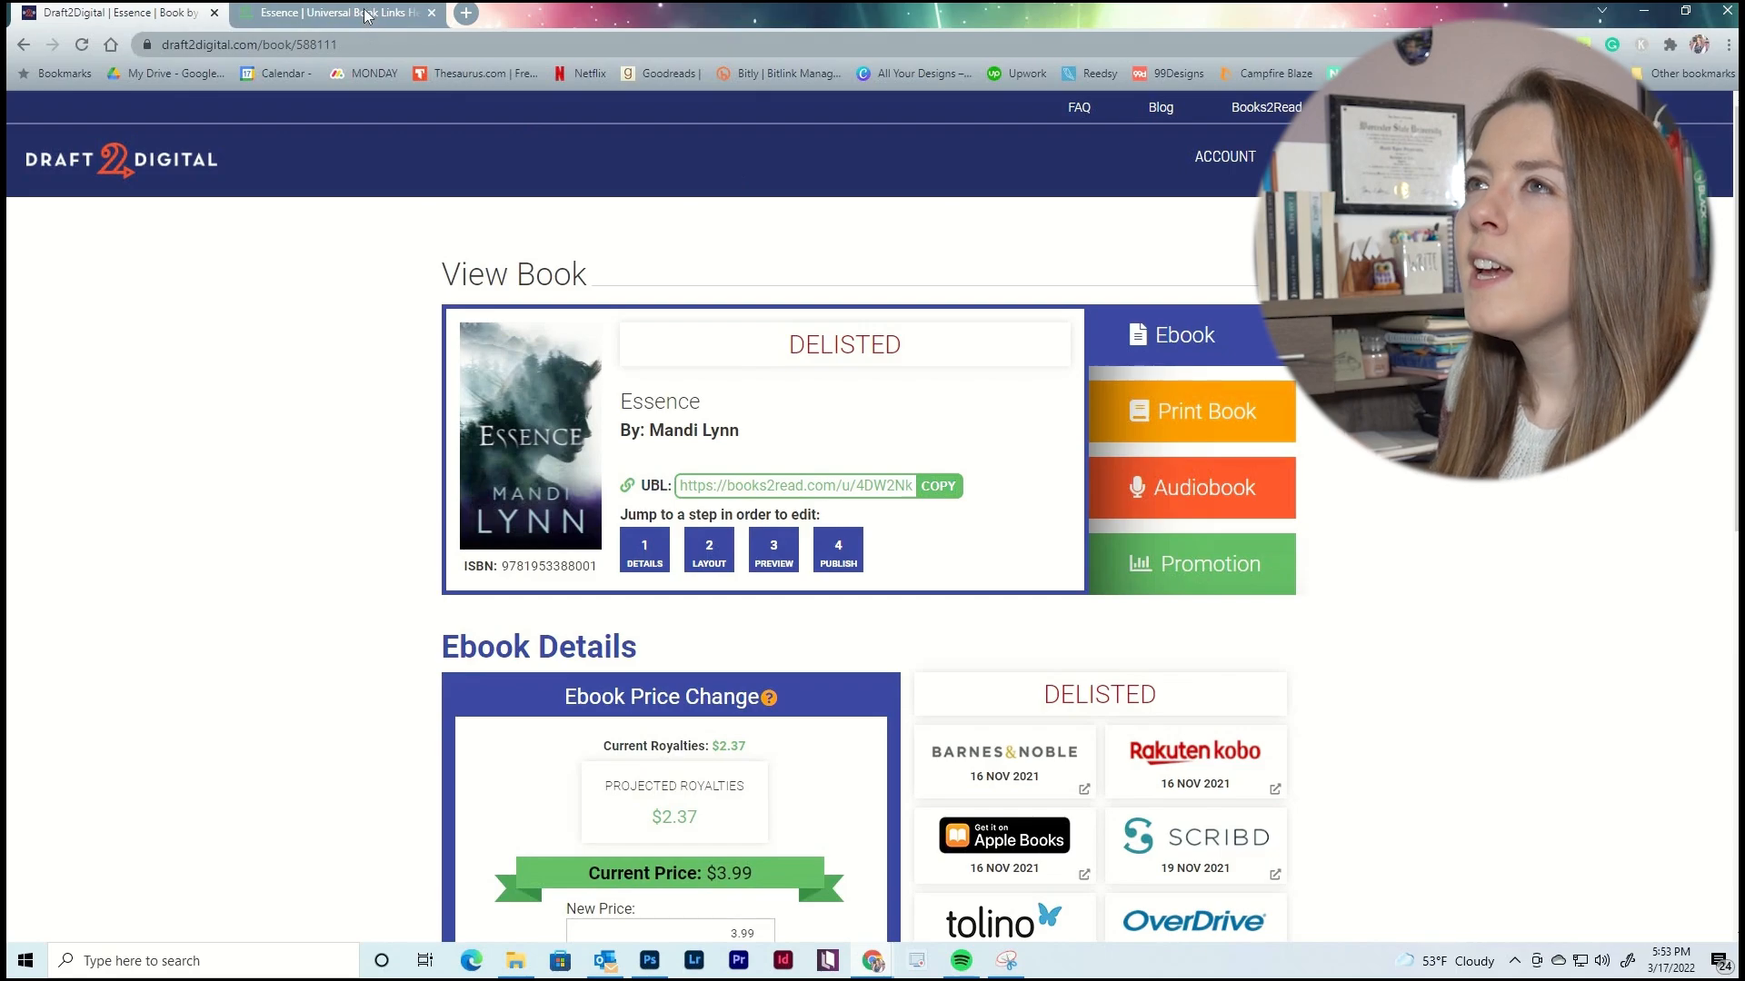
click(366, 15)
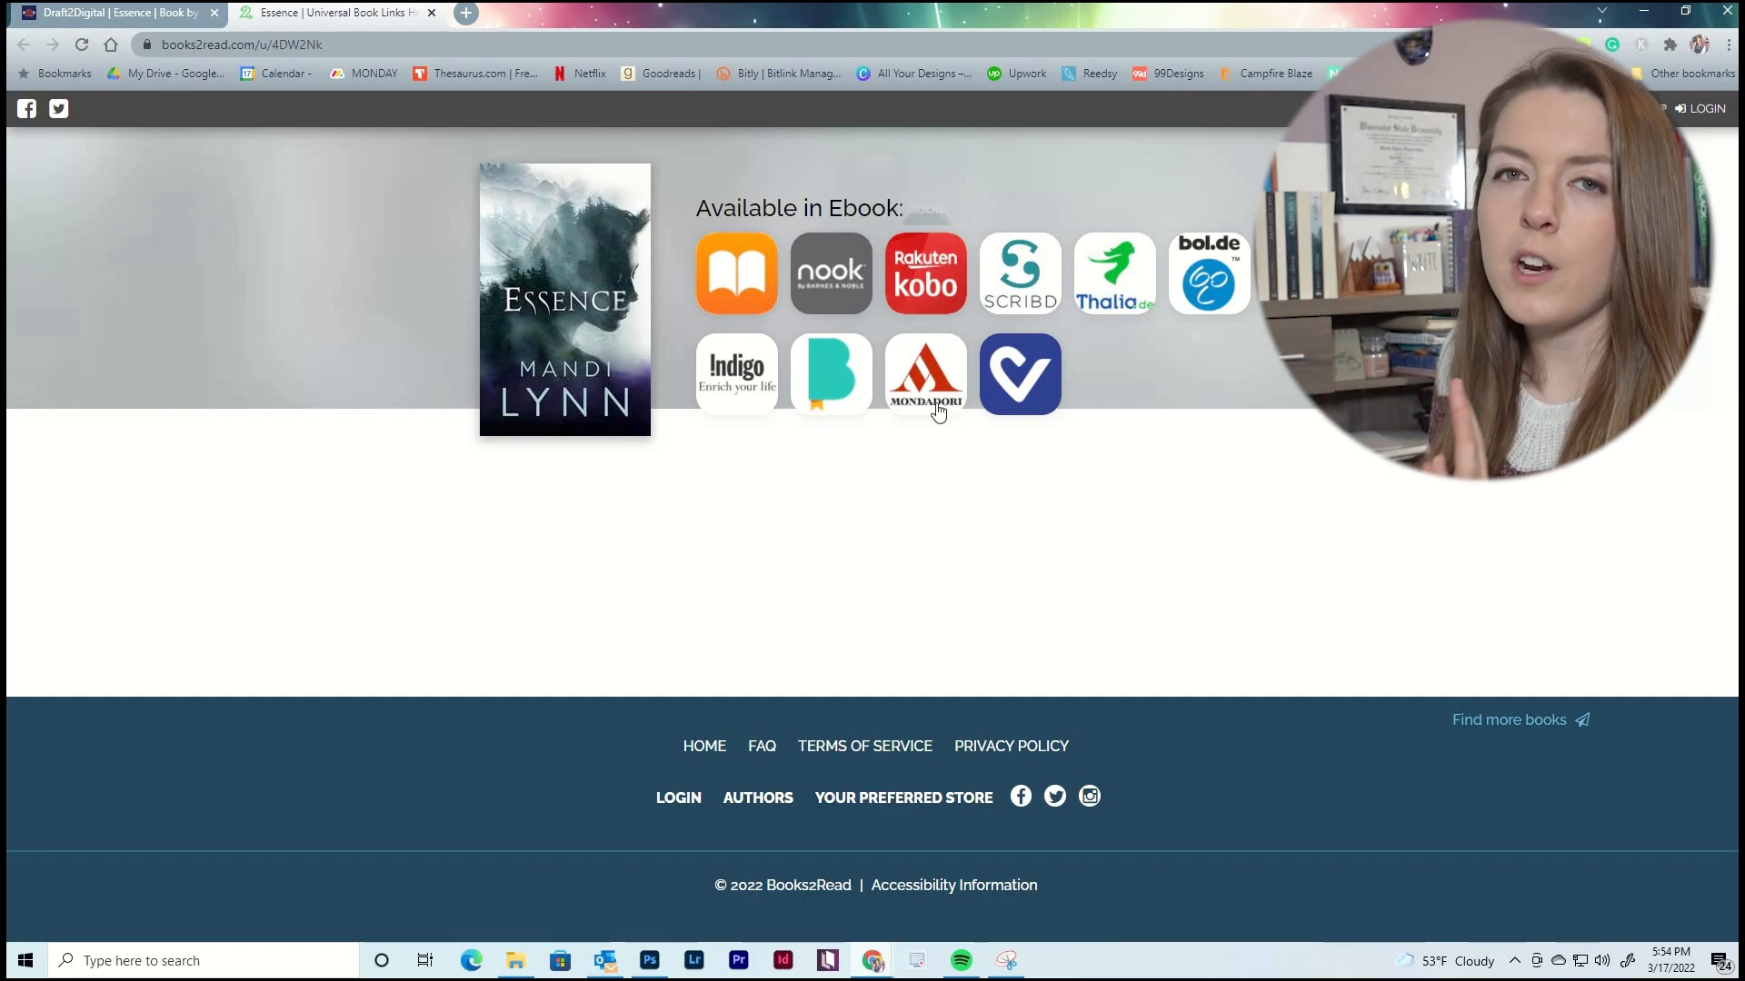
Look at the Books2Read page for making a universal link from a pasted book link, without entering one.
click(963, 418)
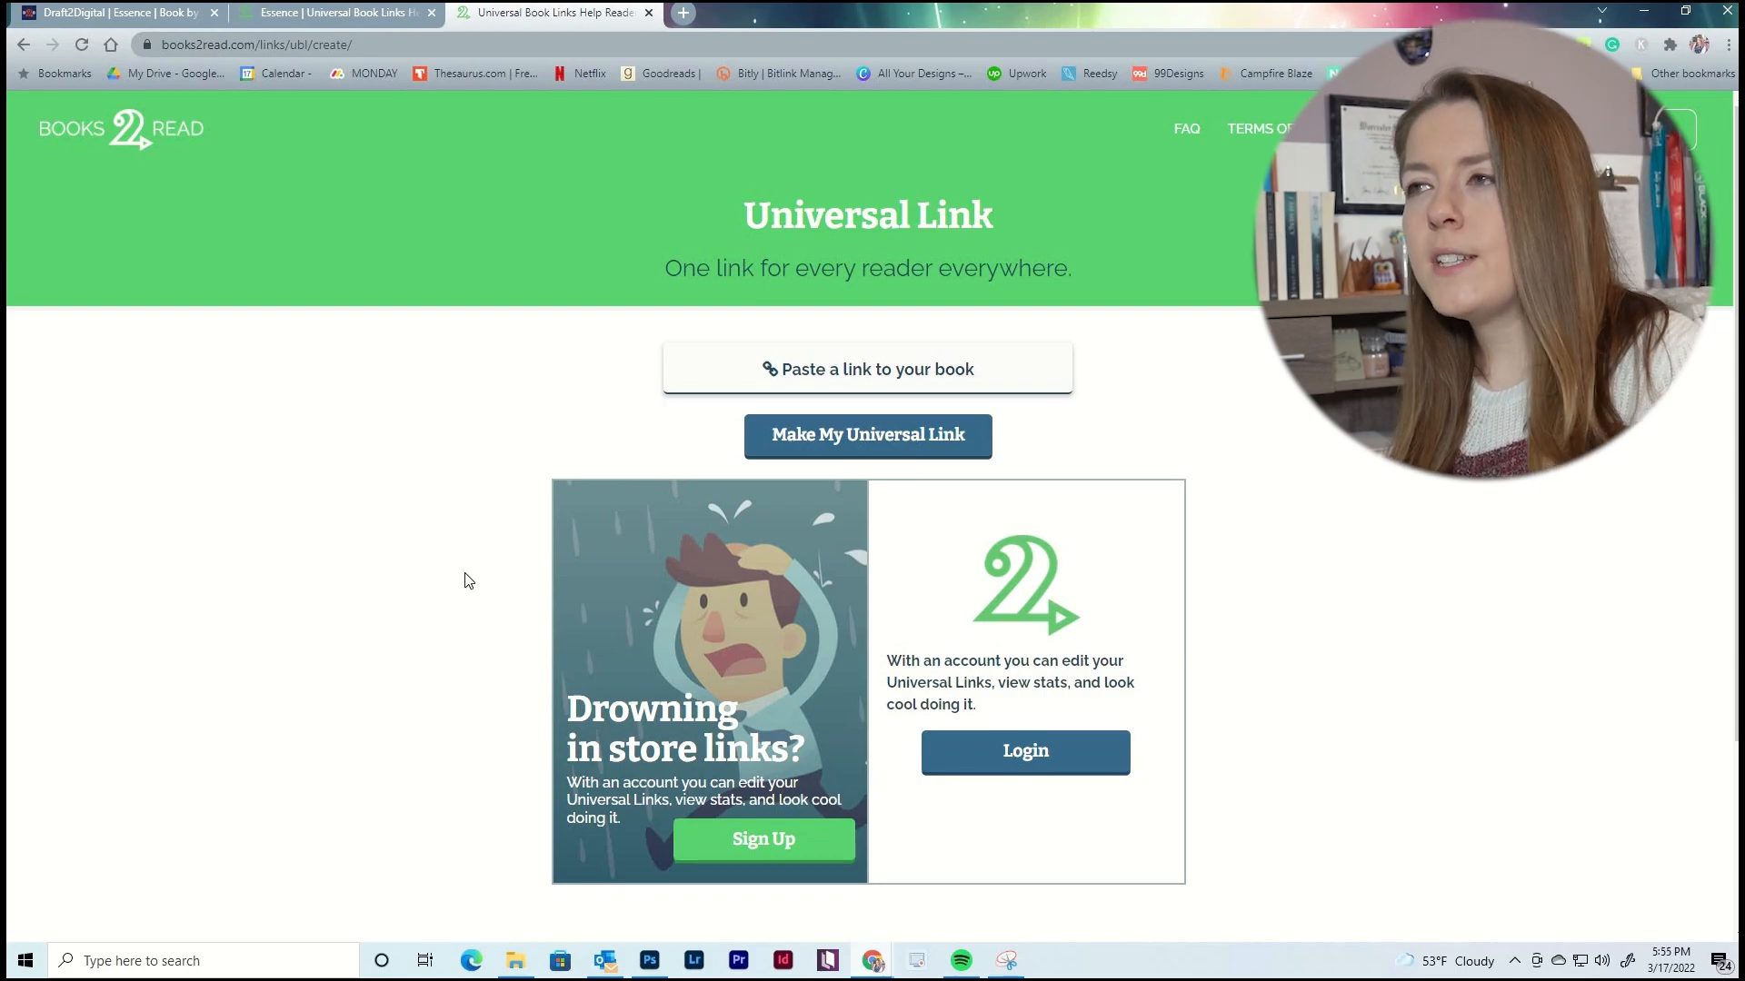
click(865, 374)
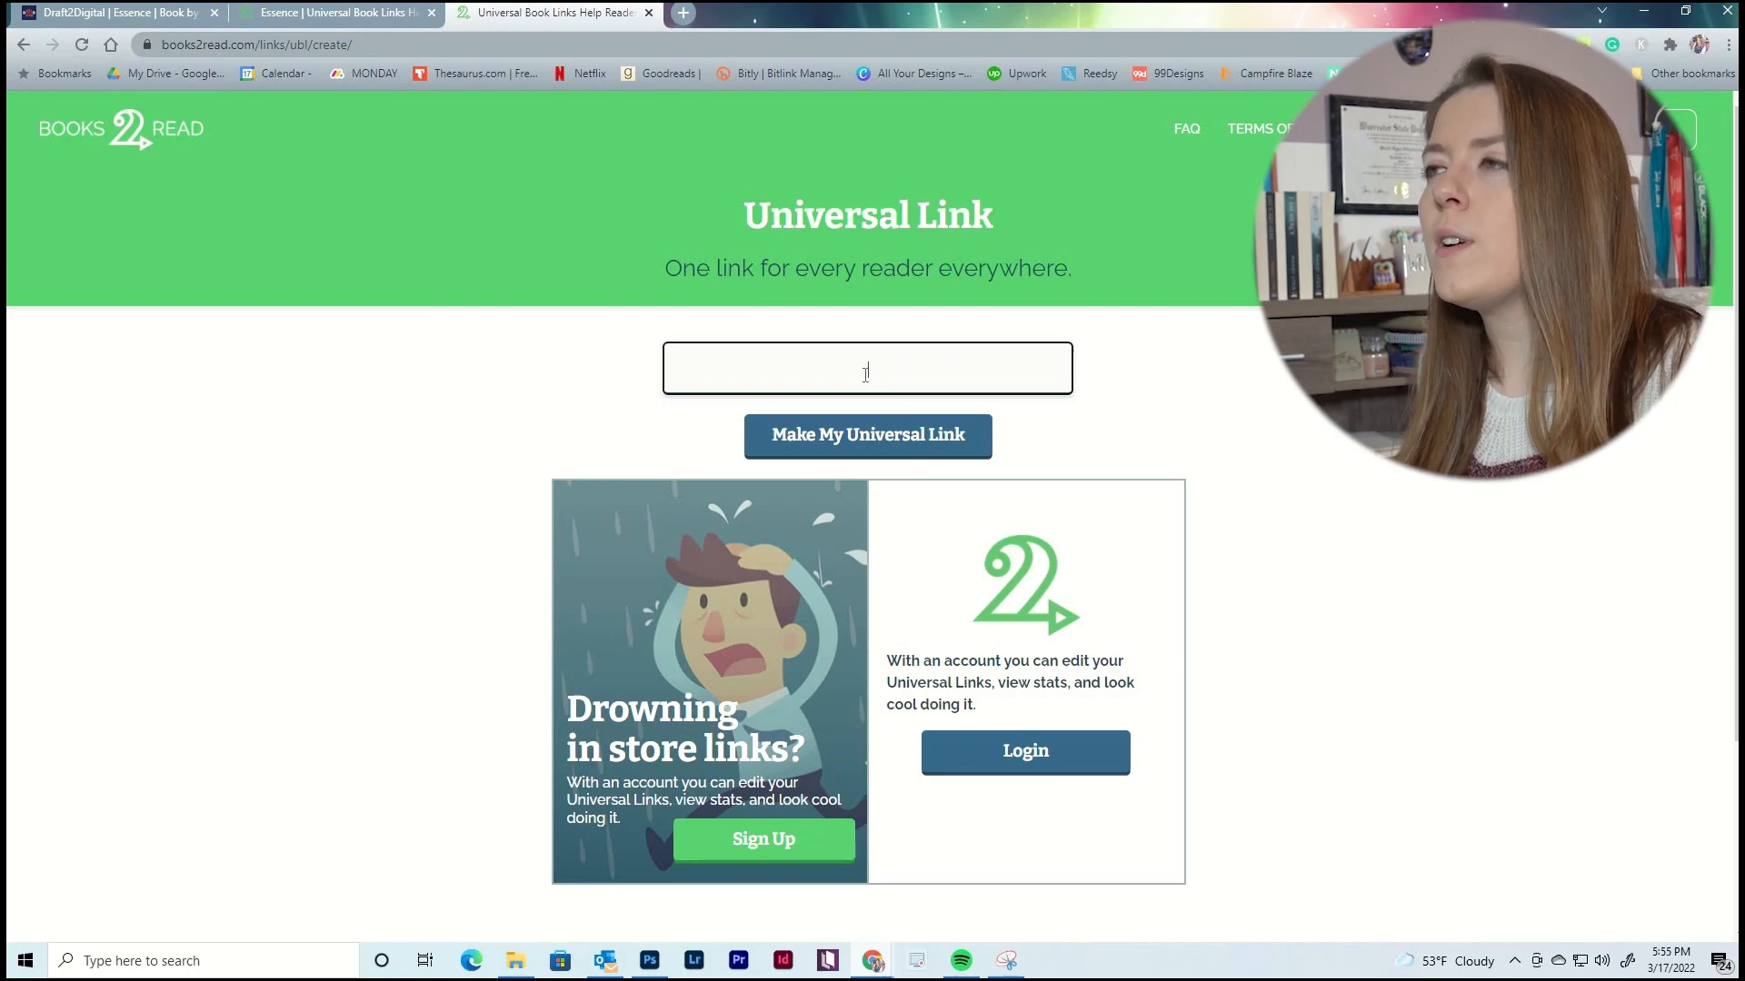
click(515, 452)
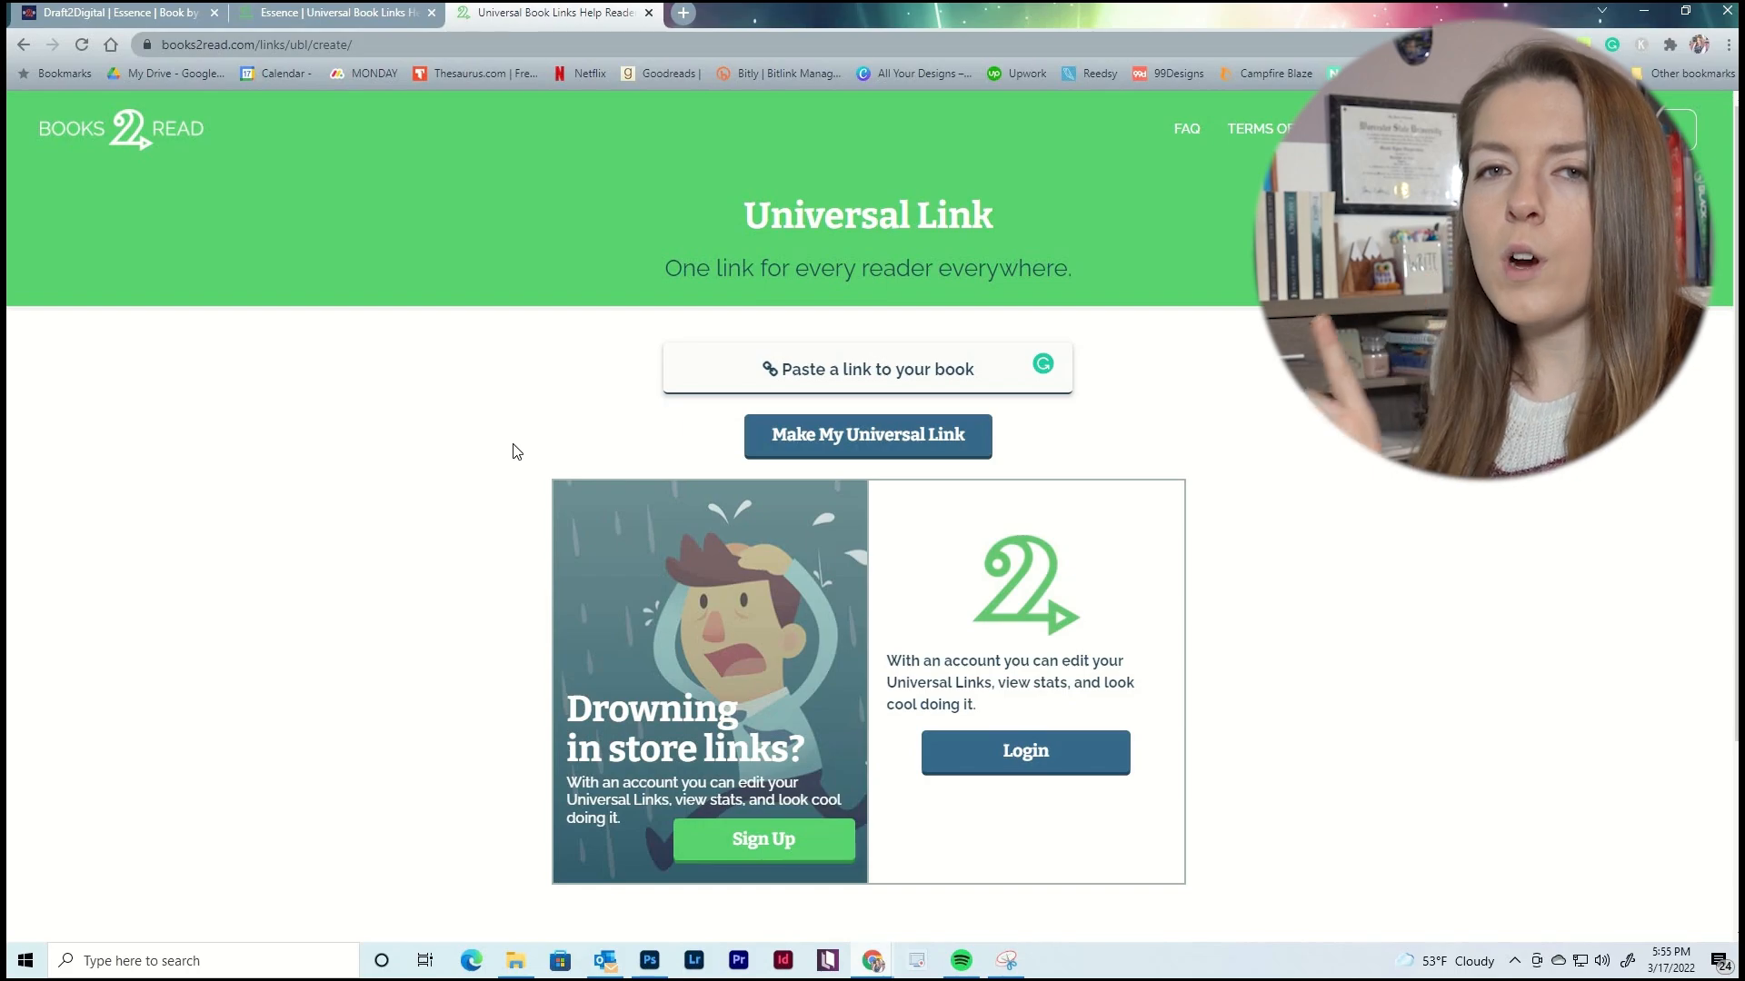
click(914, 368)
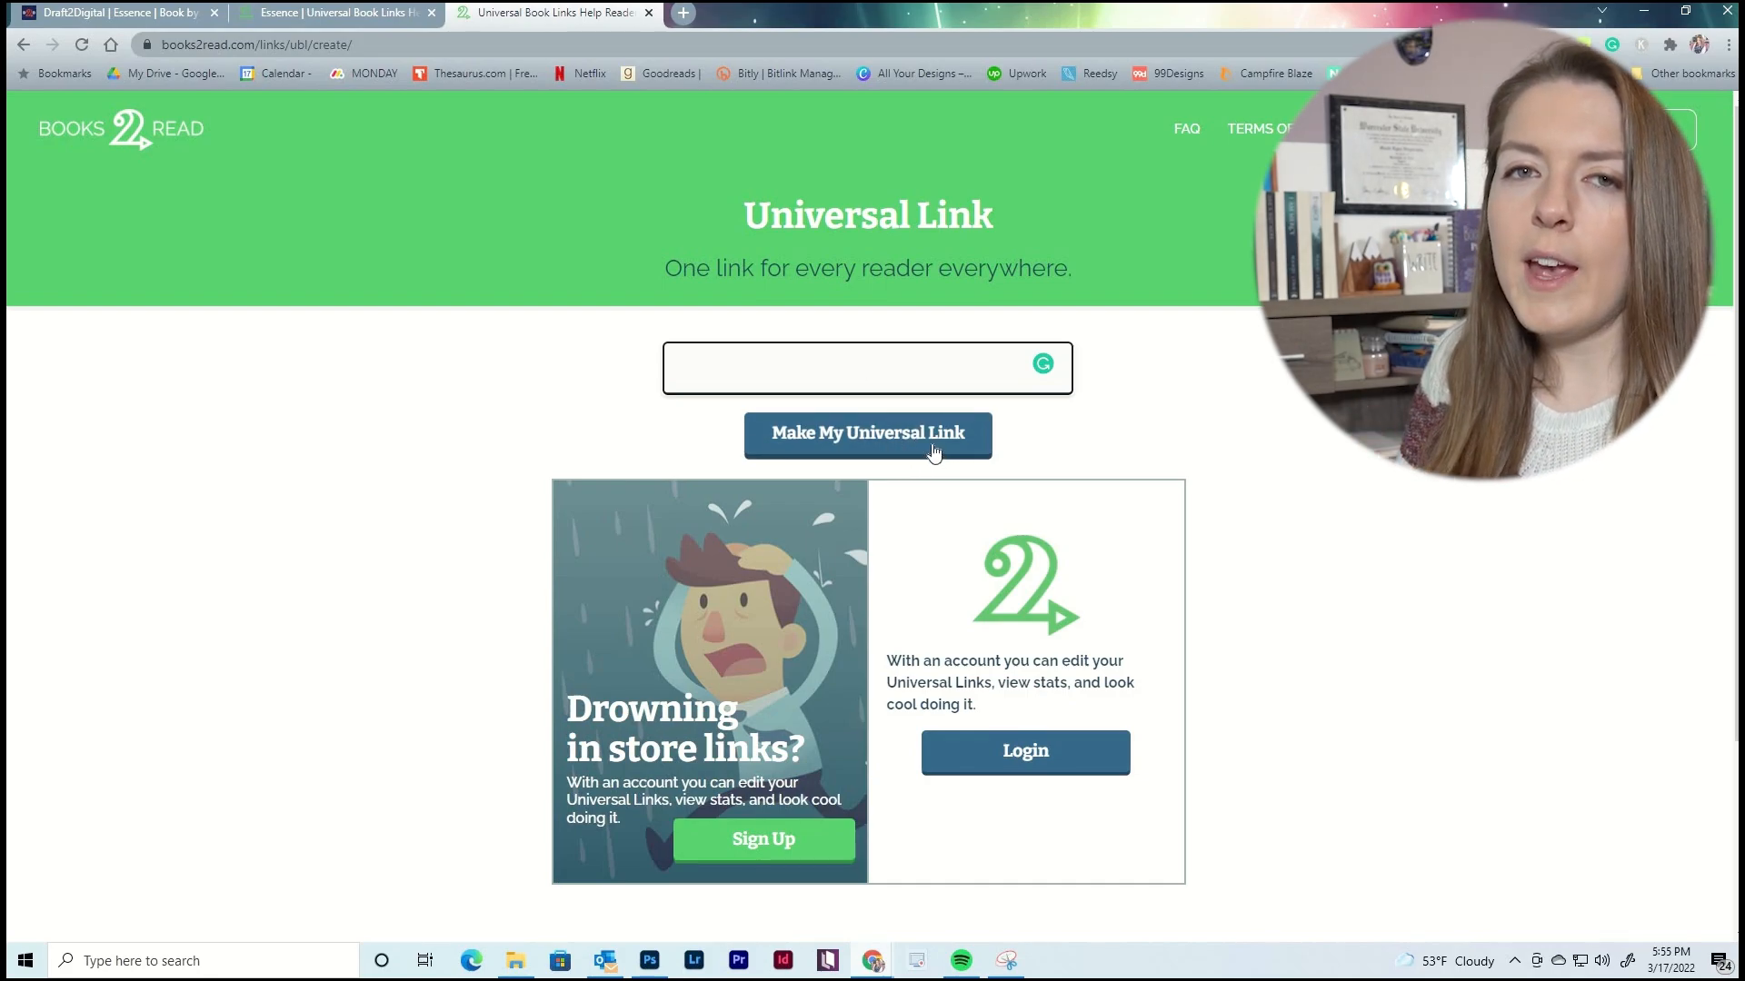
click(324, 19)
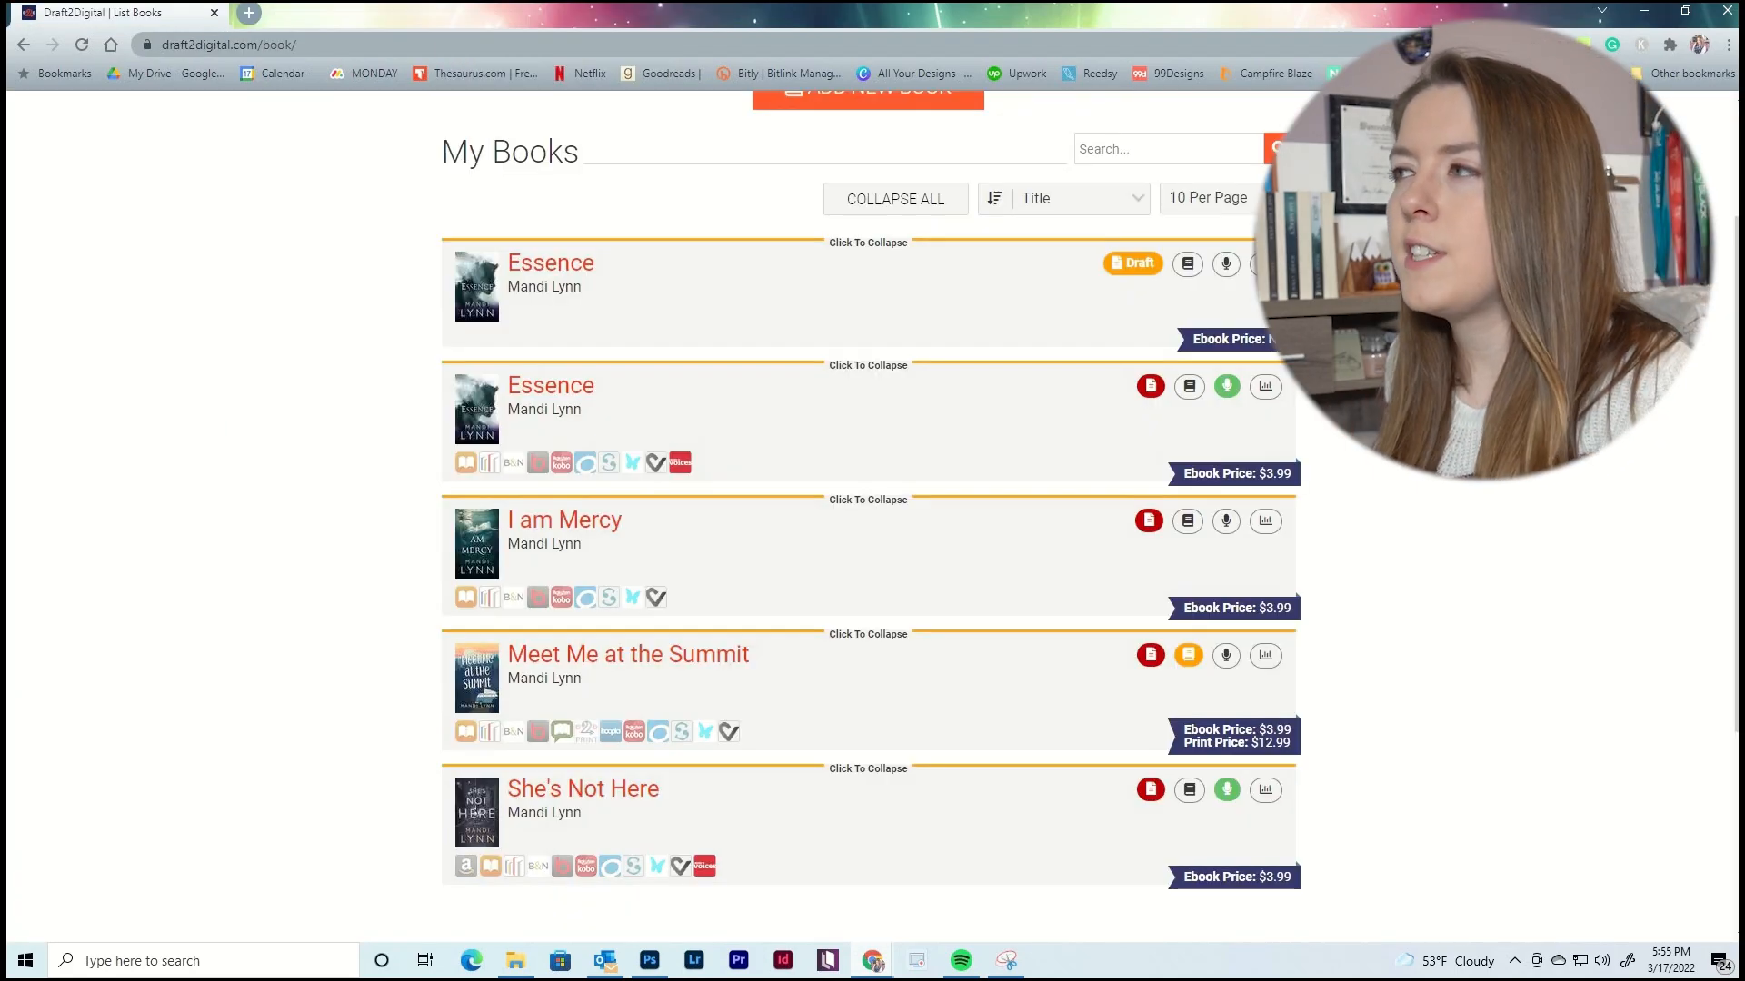
Reopen the existing $3.99 Essence book from My Books and start its print book.
click(550, 389)
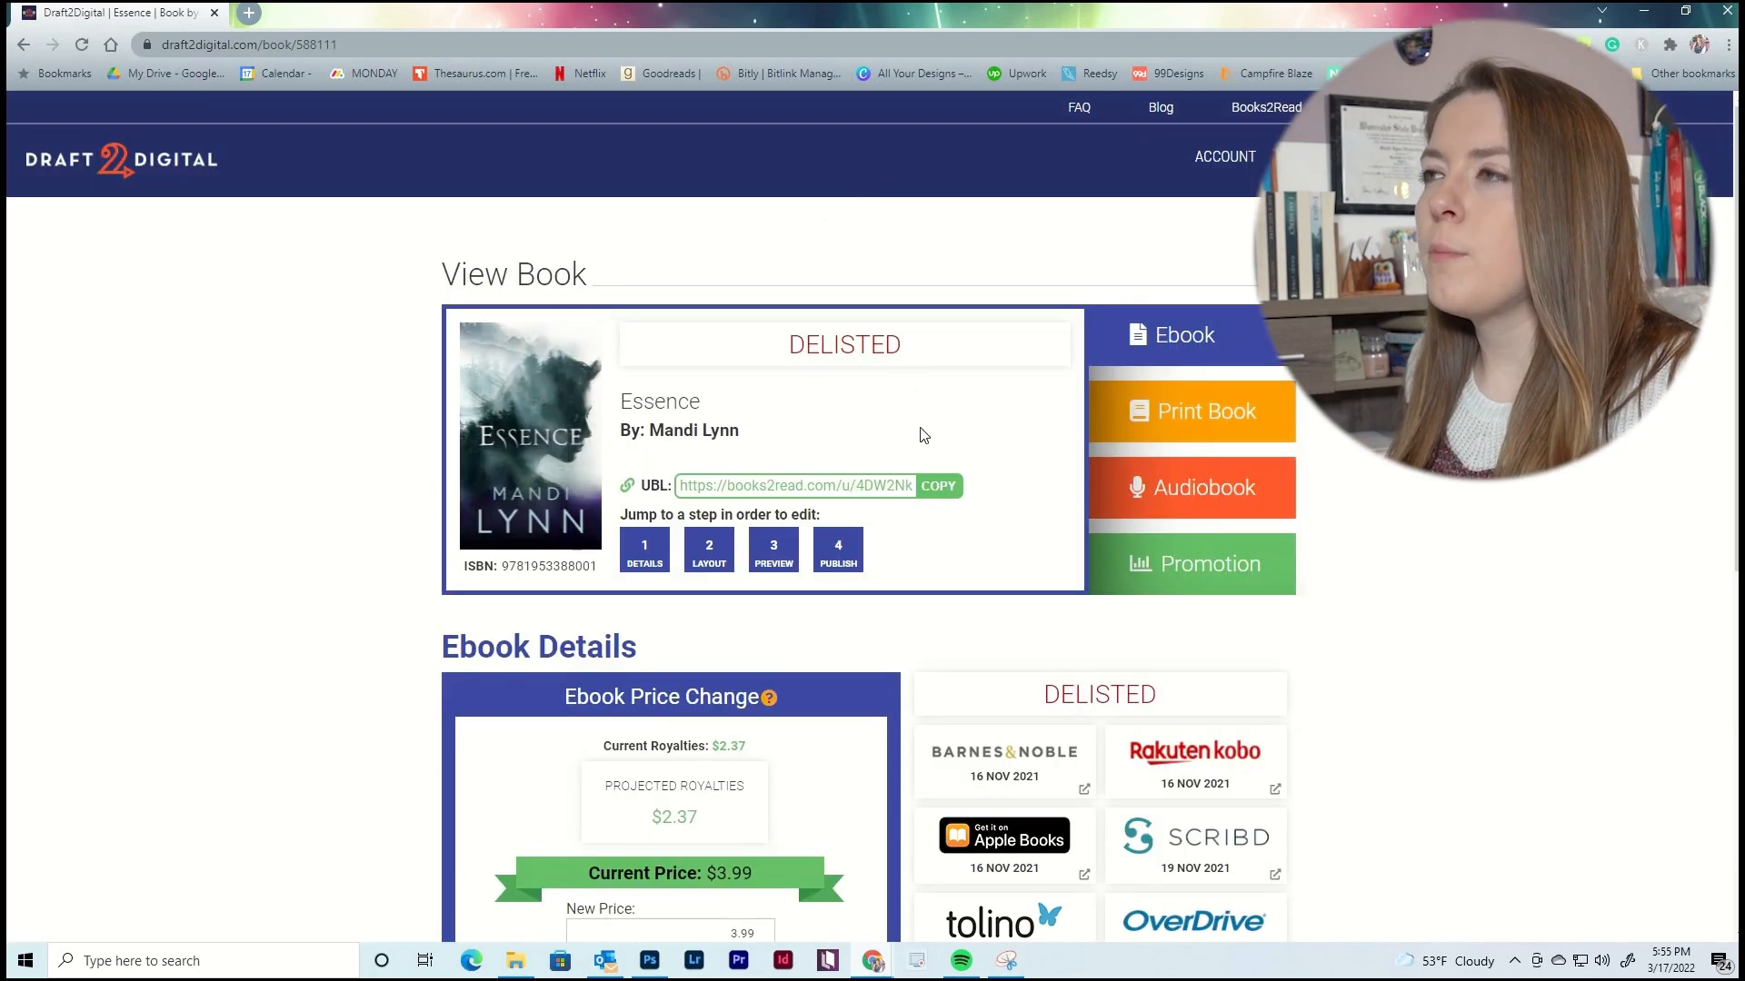
scroll(923, 434, down, 1)
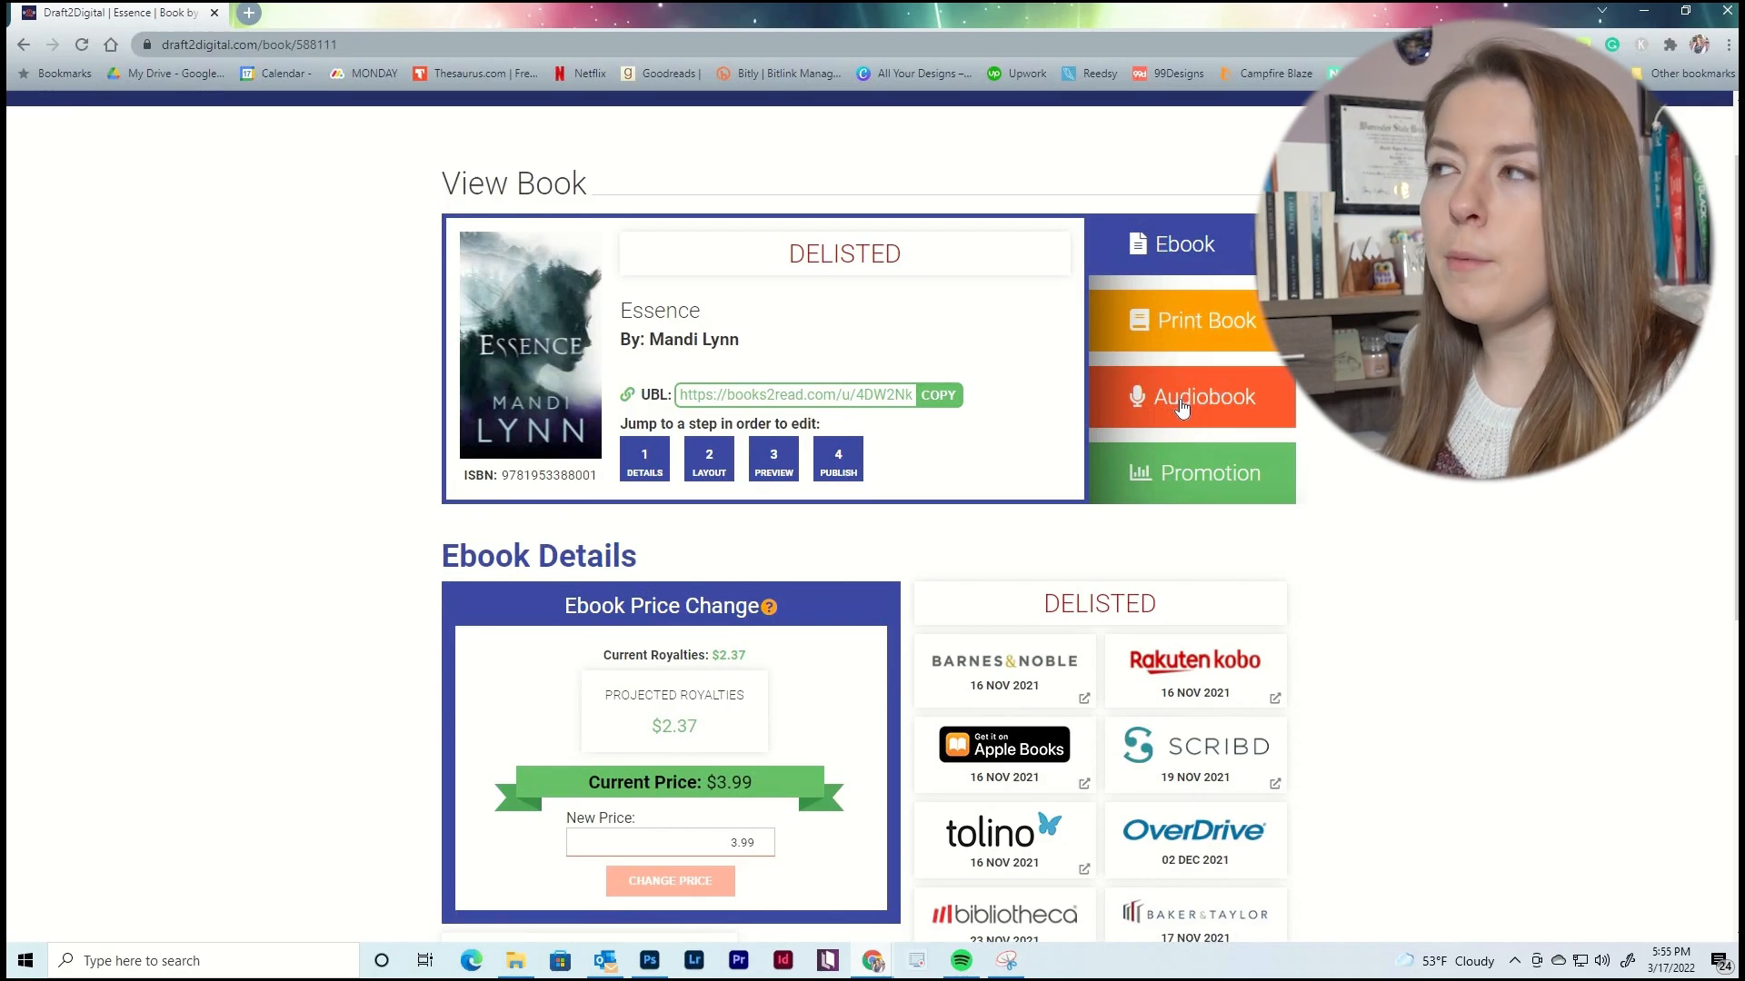
click(1172, 324)
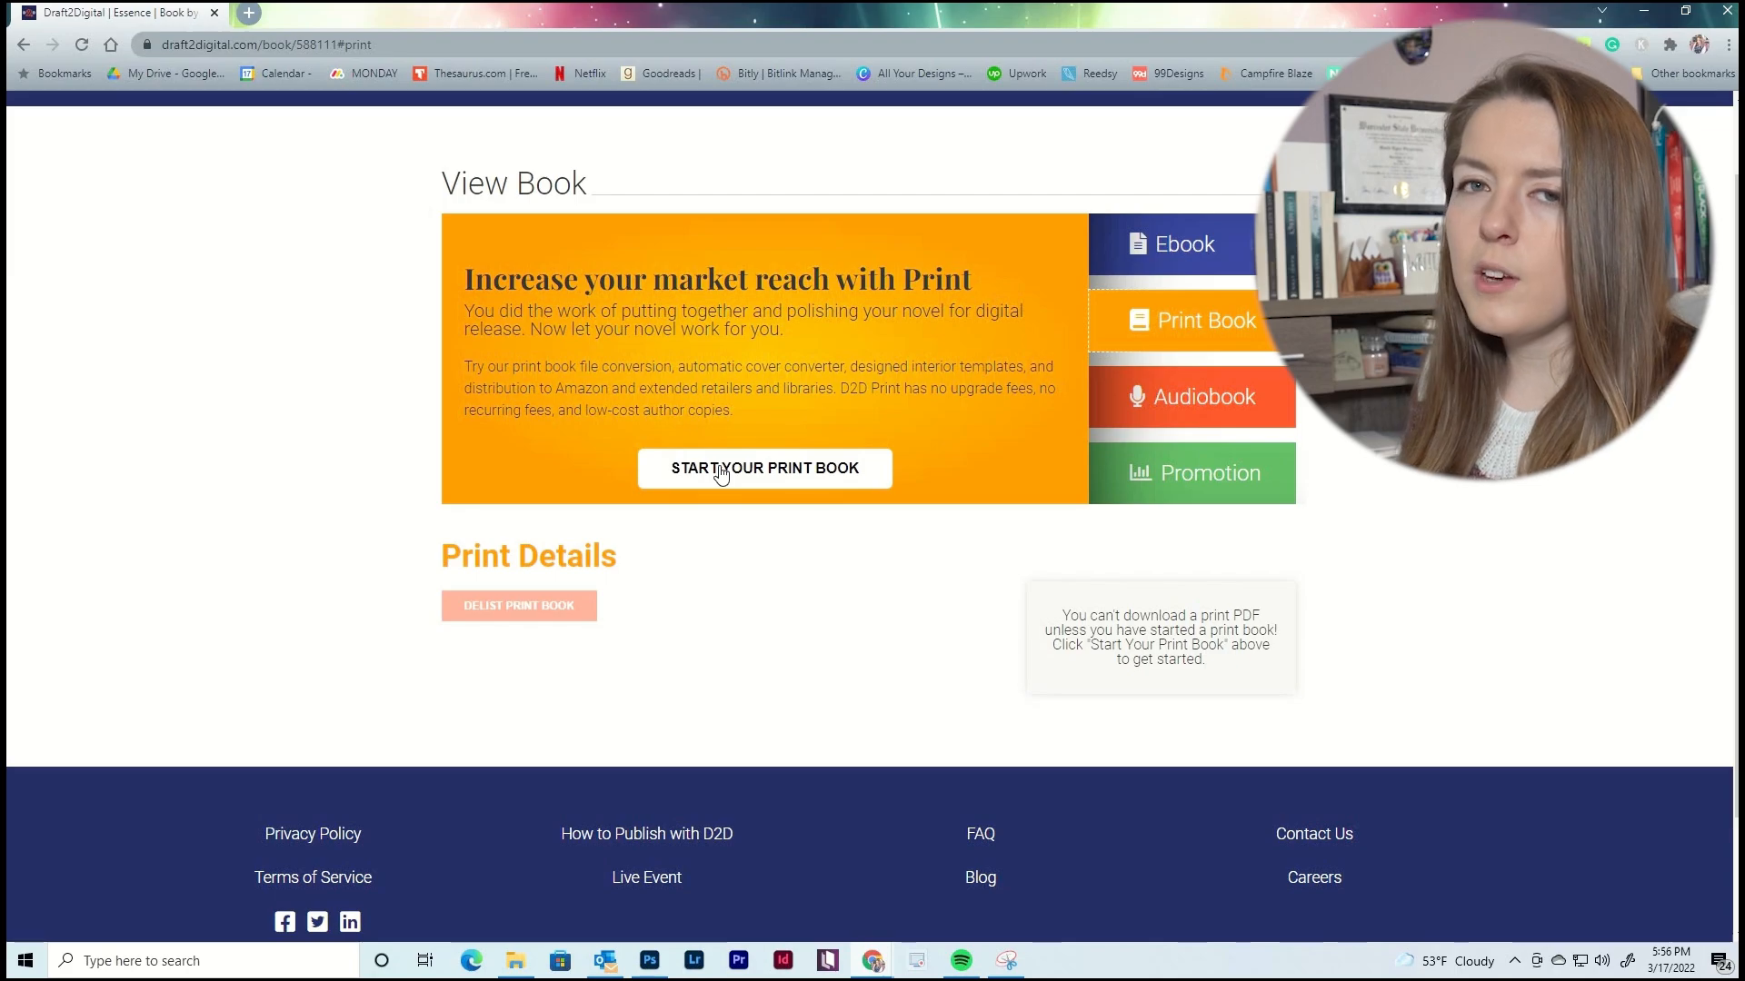
scroll(721, 473, up, 1)
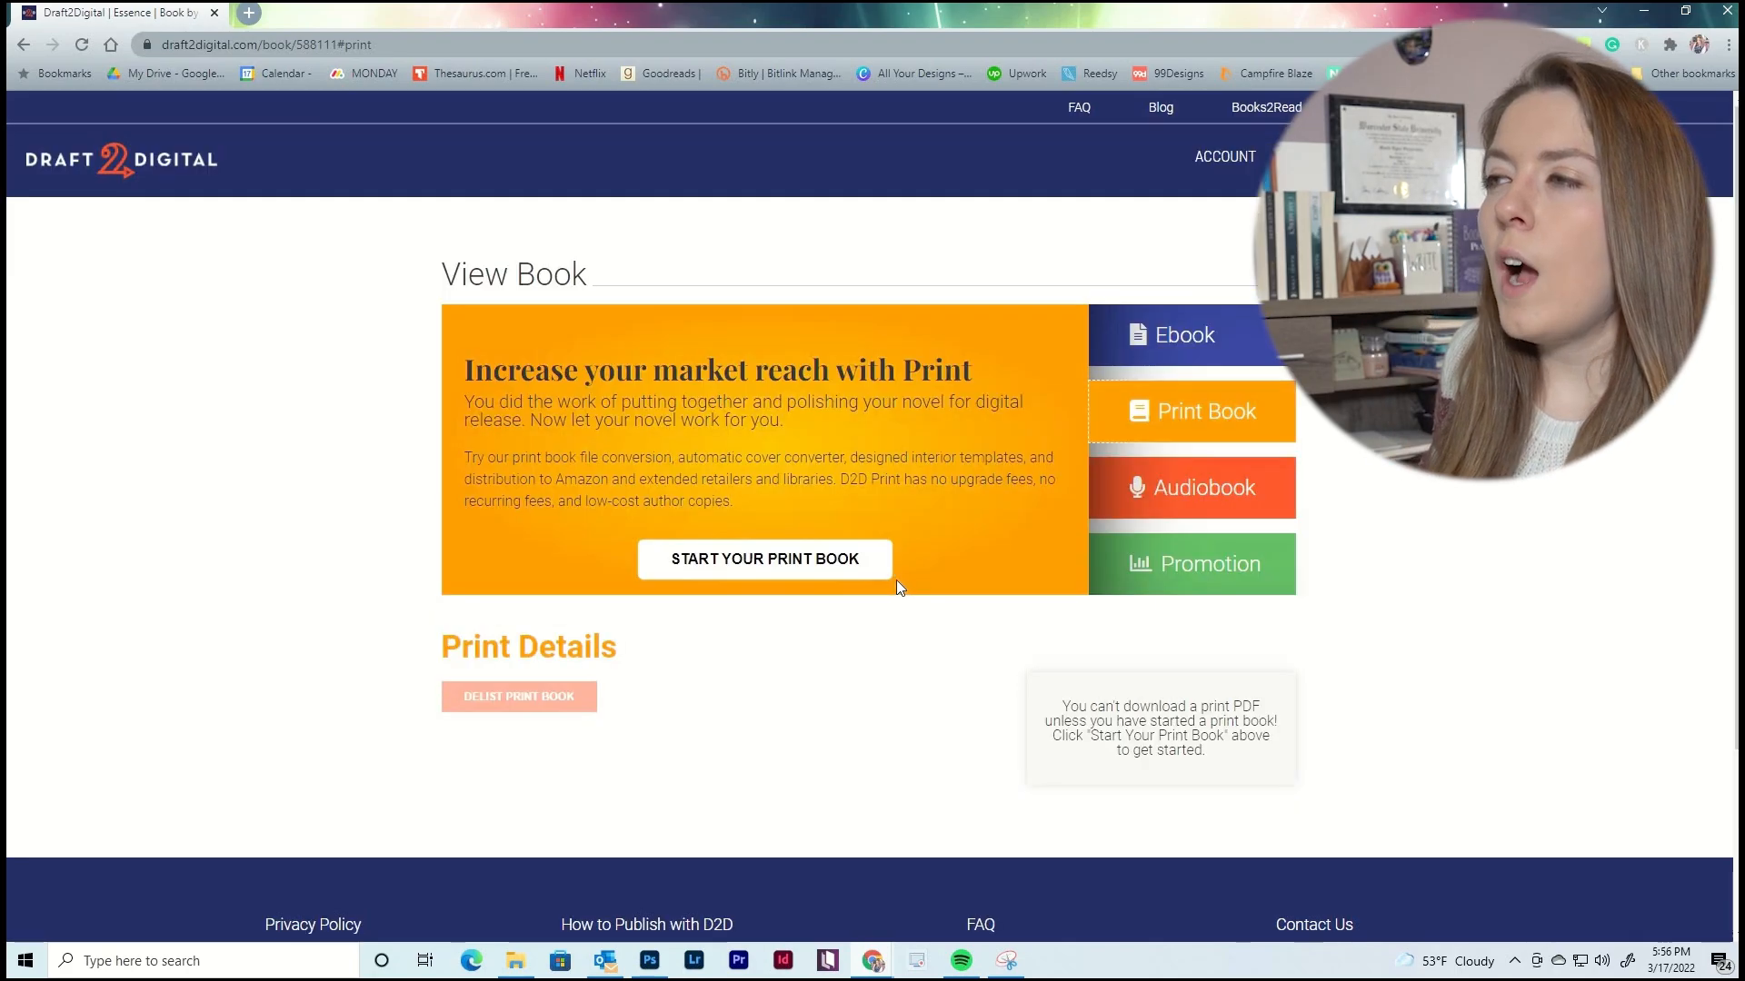
click(718, 569)
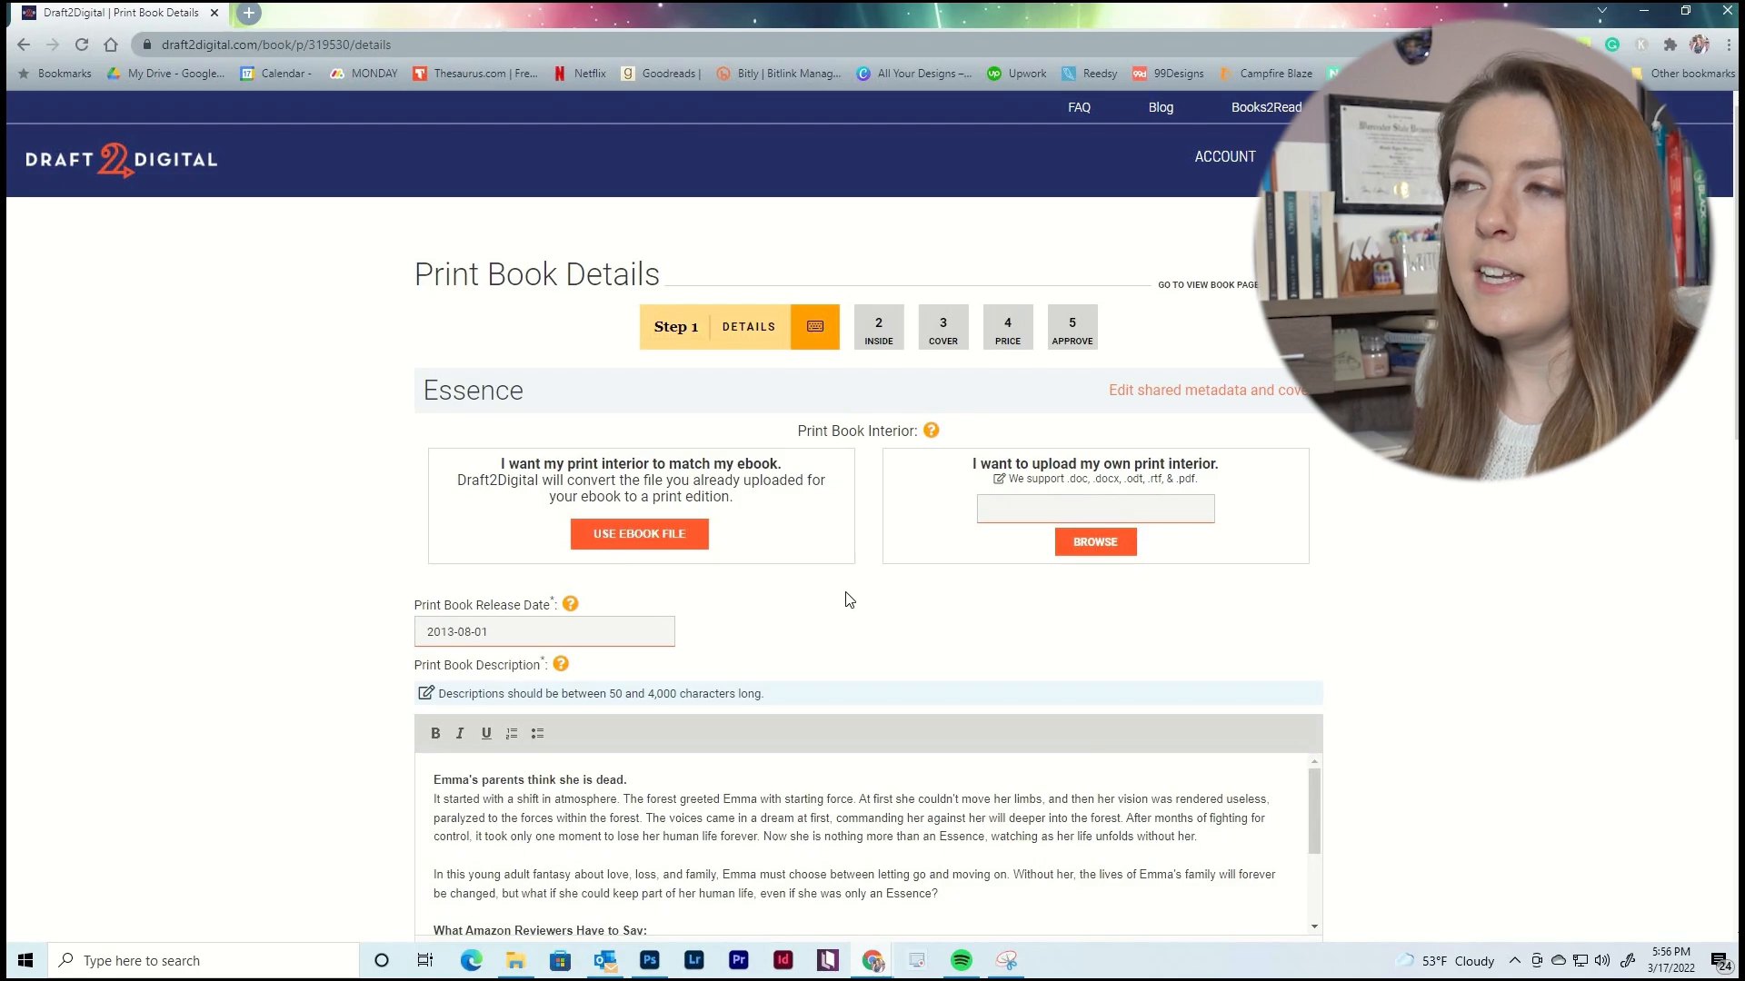
Examine the Print Book Details form, including the interior source options, release date, description, and introductory and promotional pages.
scroll(693, 316, down, 1)
scroll(693, 317, down, 3)
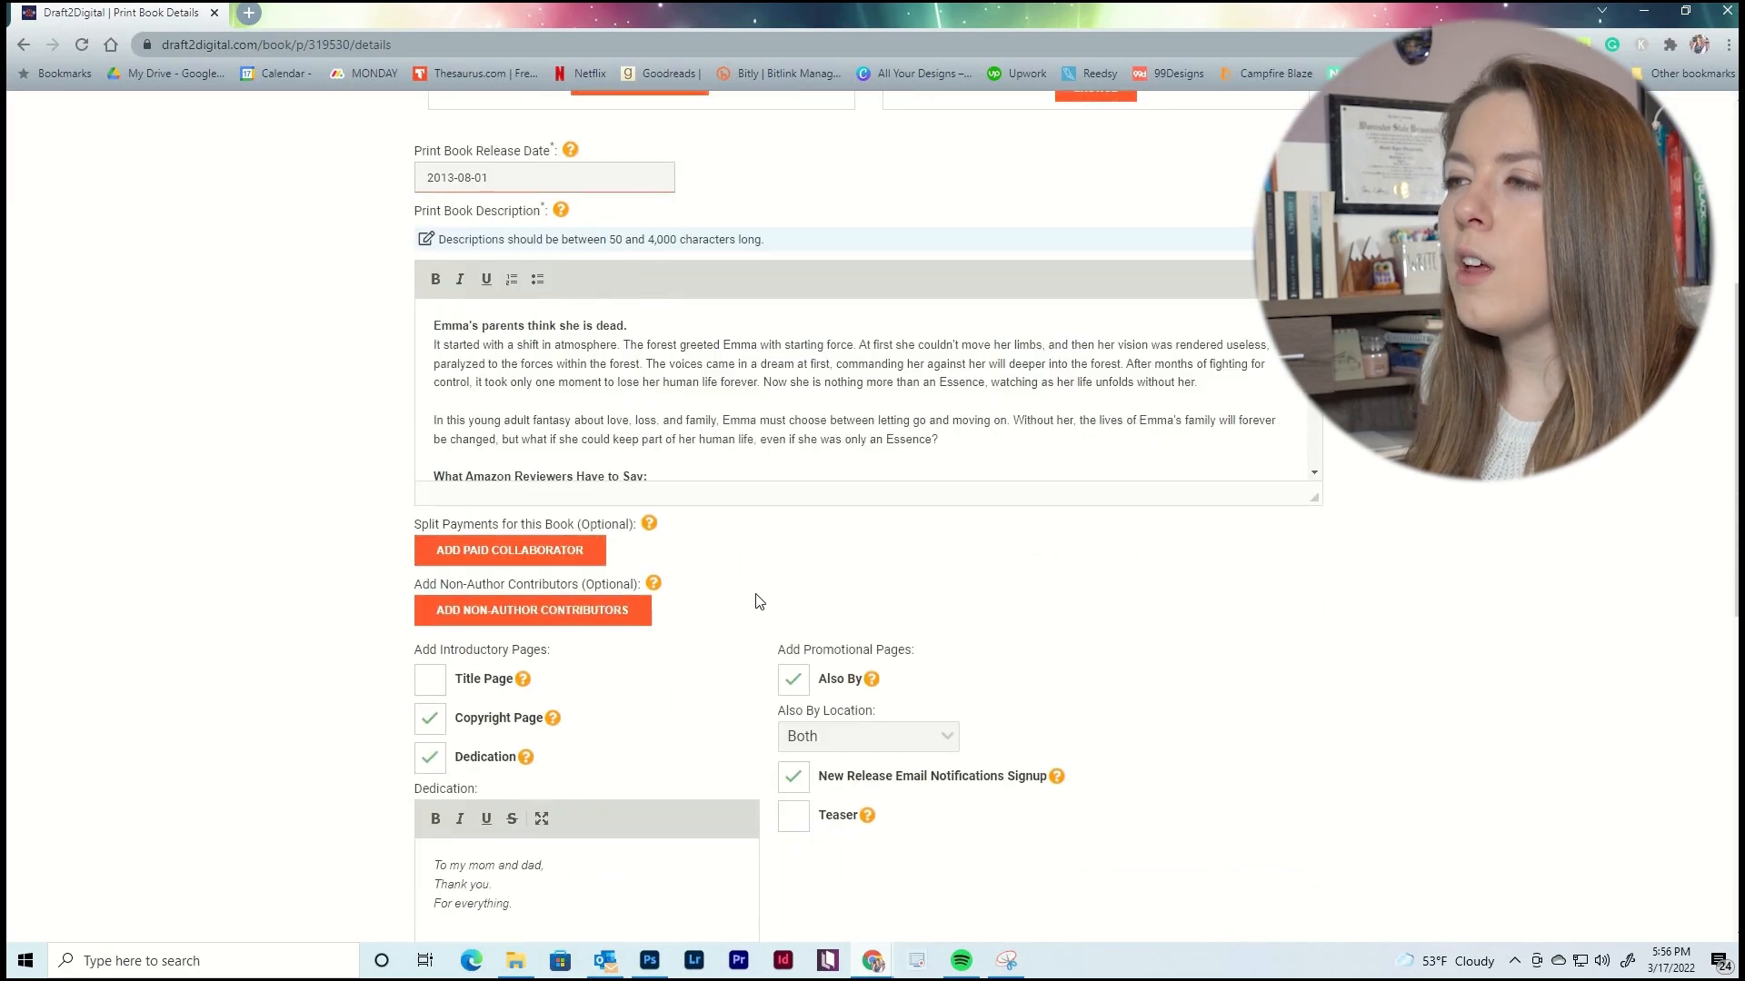
scroll(682, 476, up, 3)
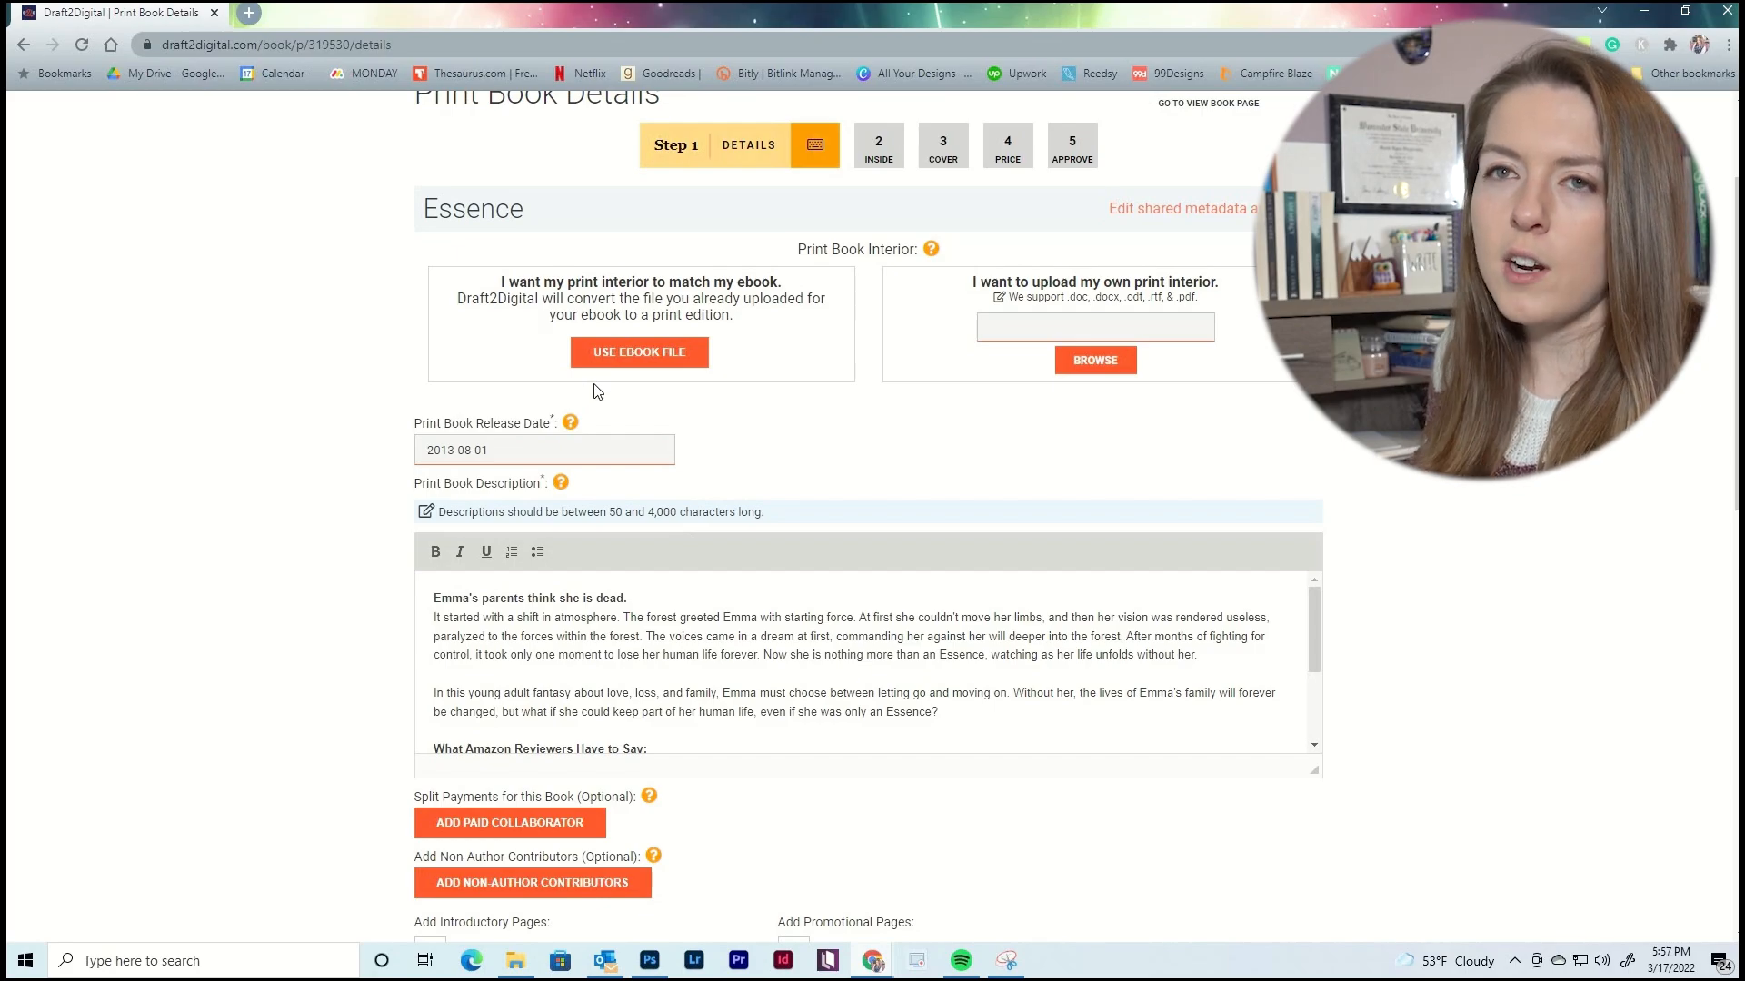
scroll(607, 400, down, 2)
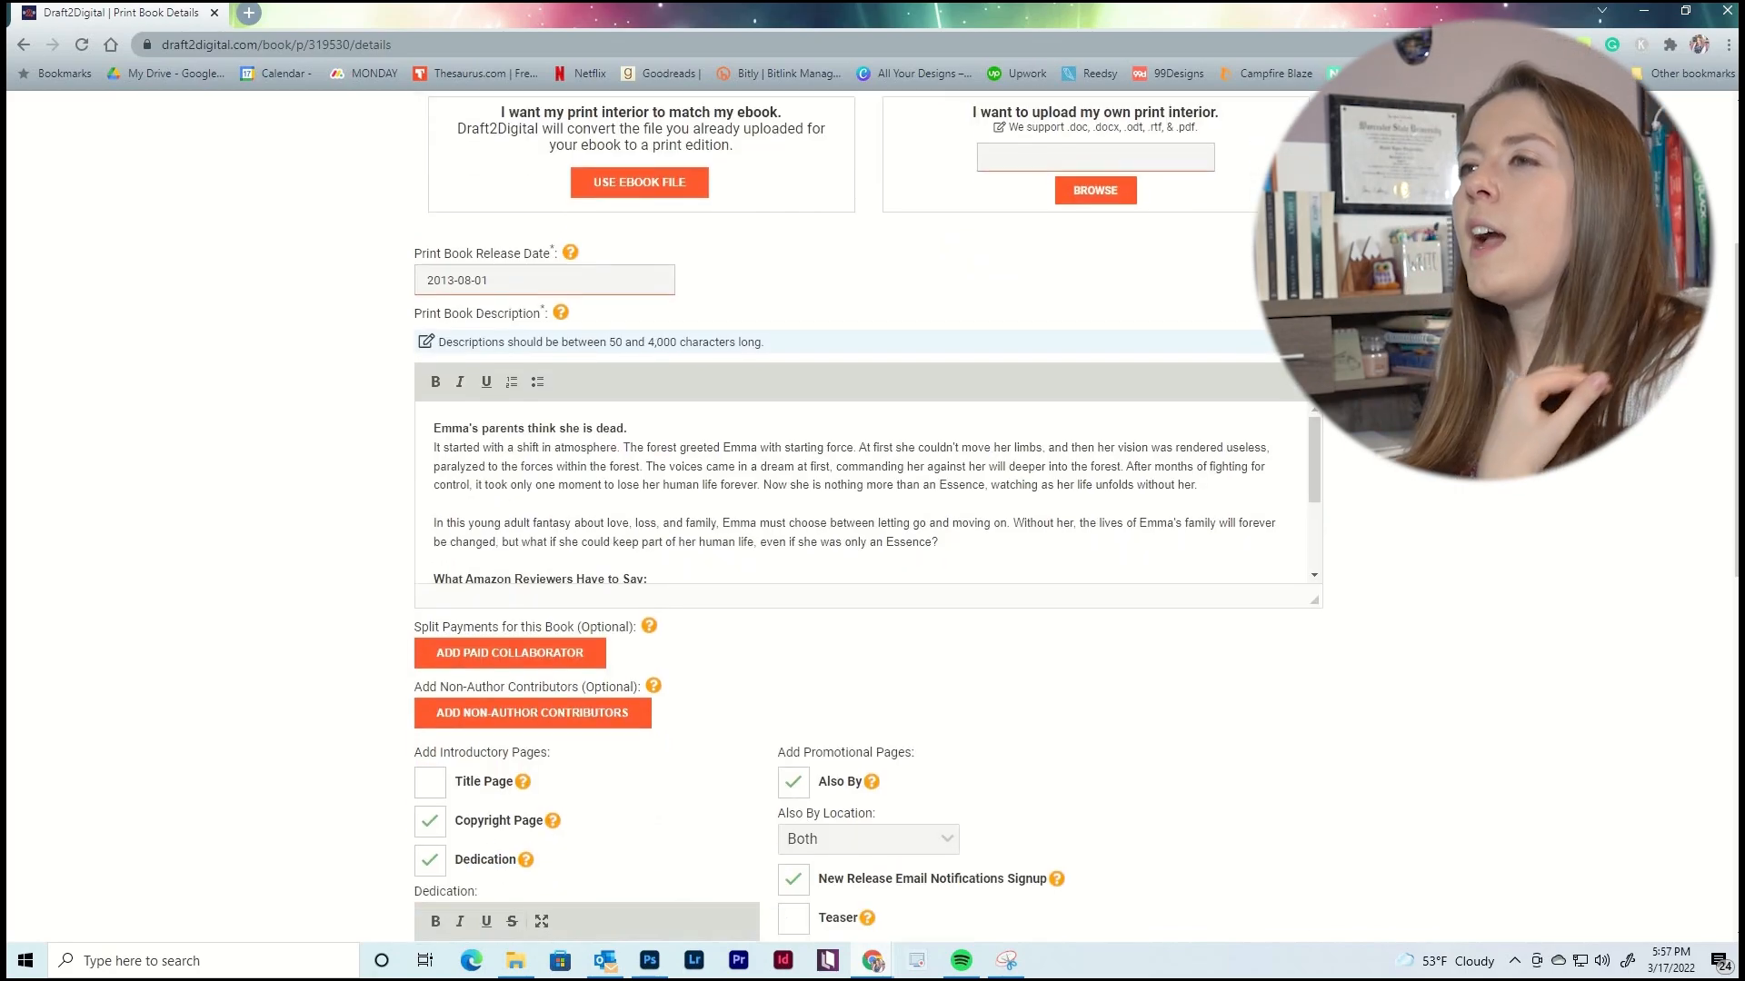
Review the print book description, the dedication, and the contributor, introductory, promotional and biographical page options.
scroll(731, 449, down, 3)
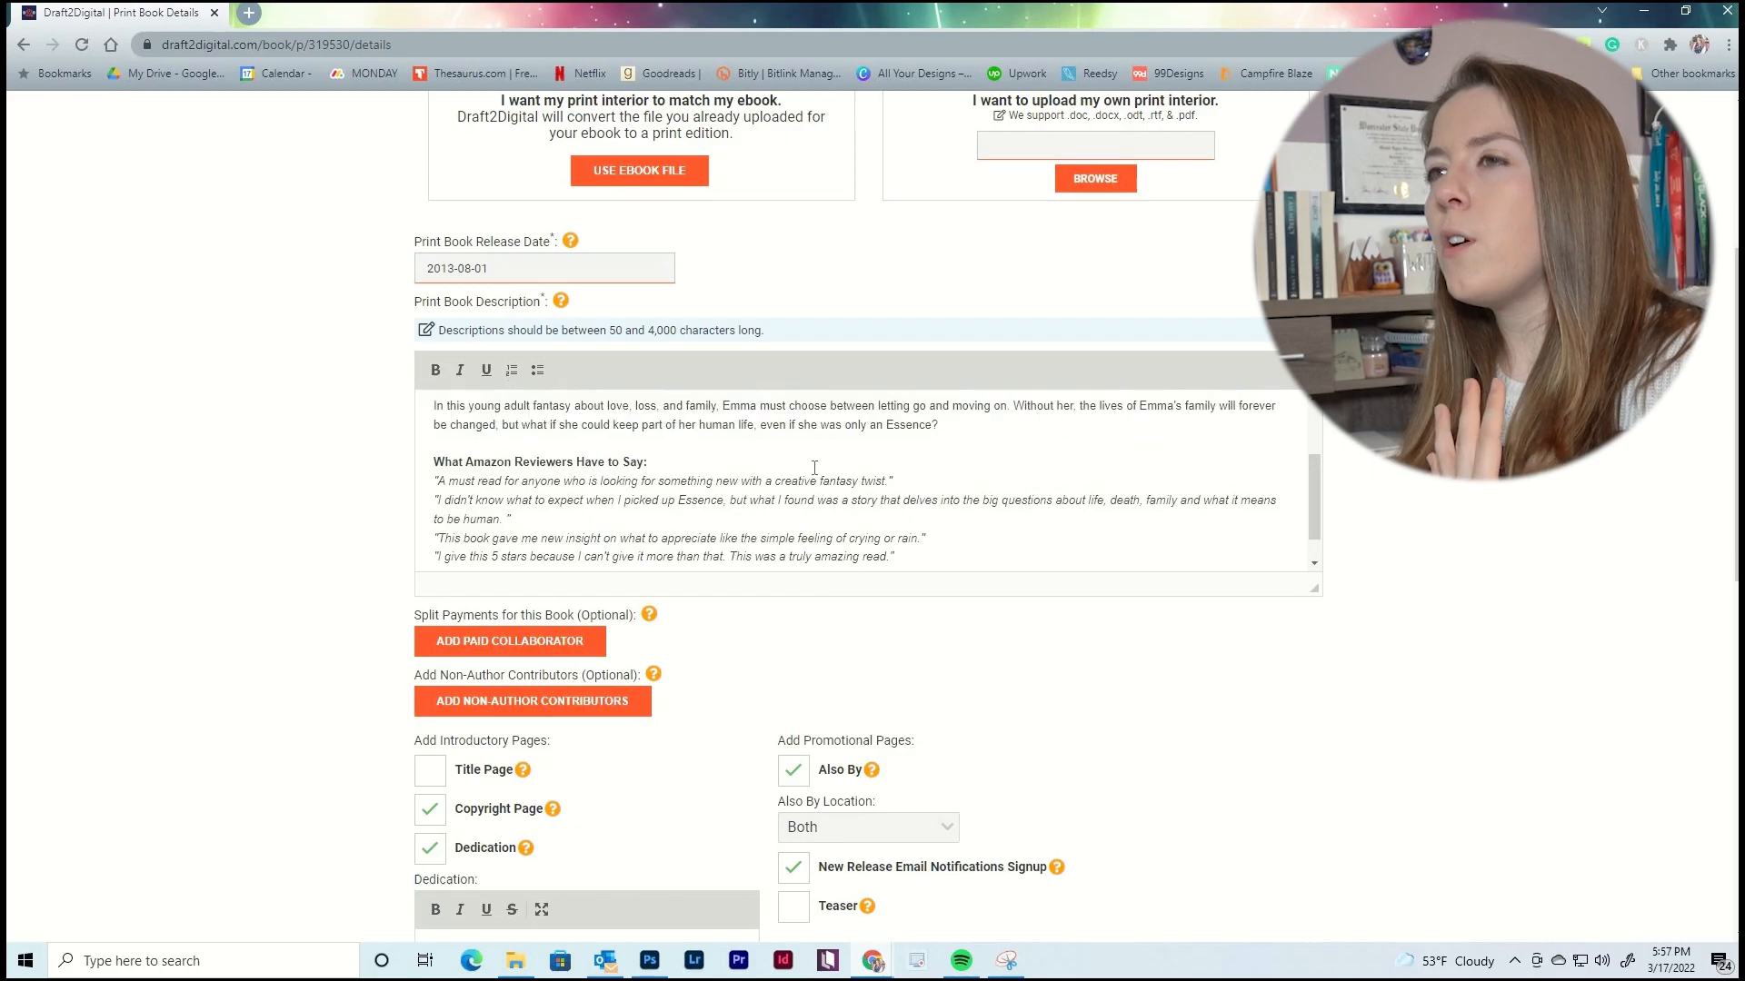
scroll(603, 406, up, 3)
scroll(578, 432, down, 3)
scroll(636, 382, down, 5)
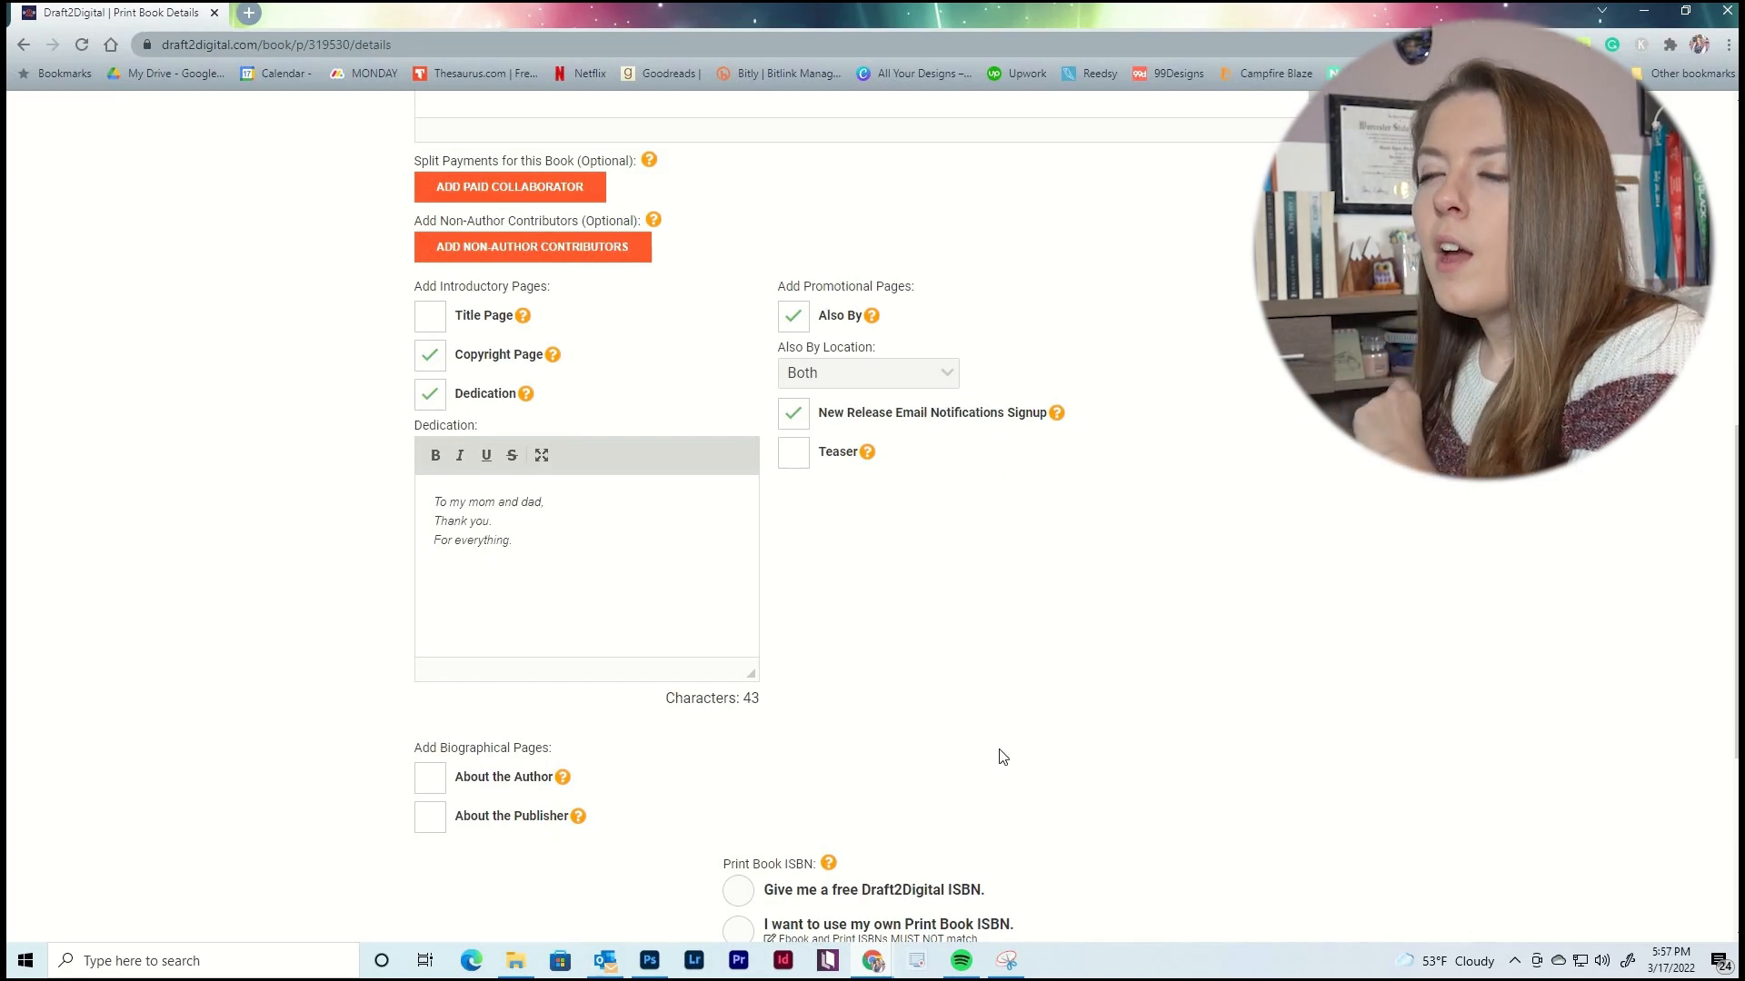
scroll(1000, 755, down, 1)
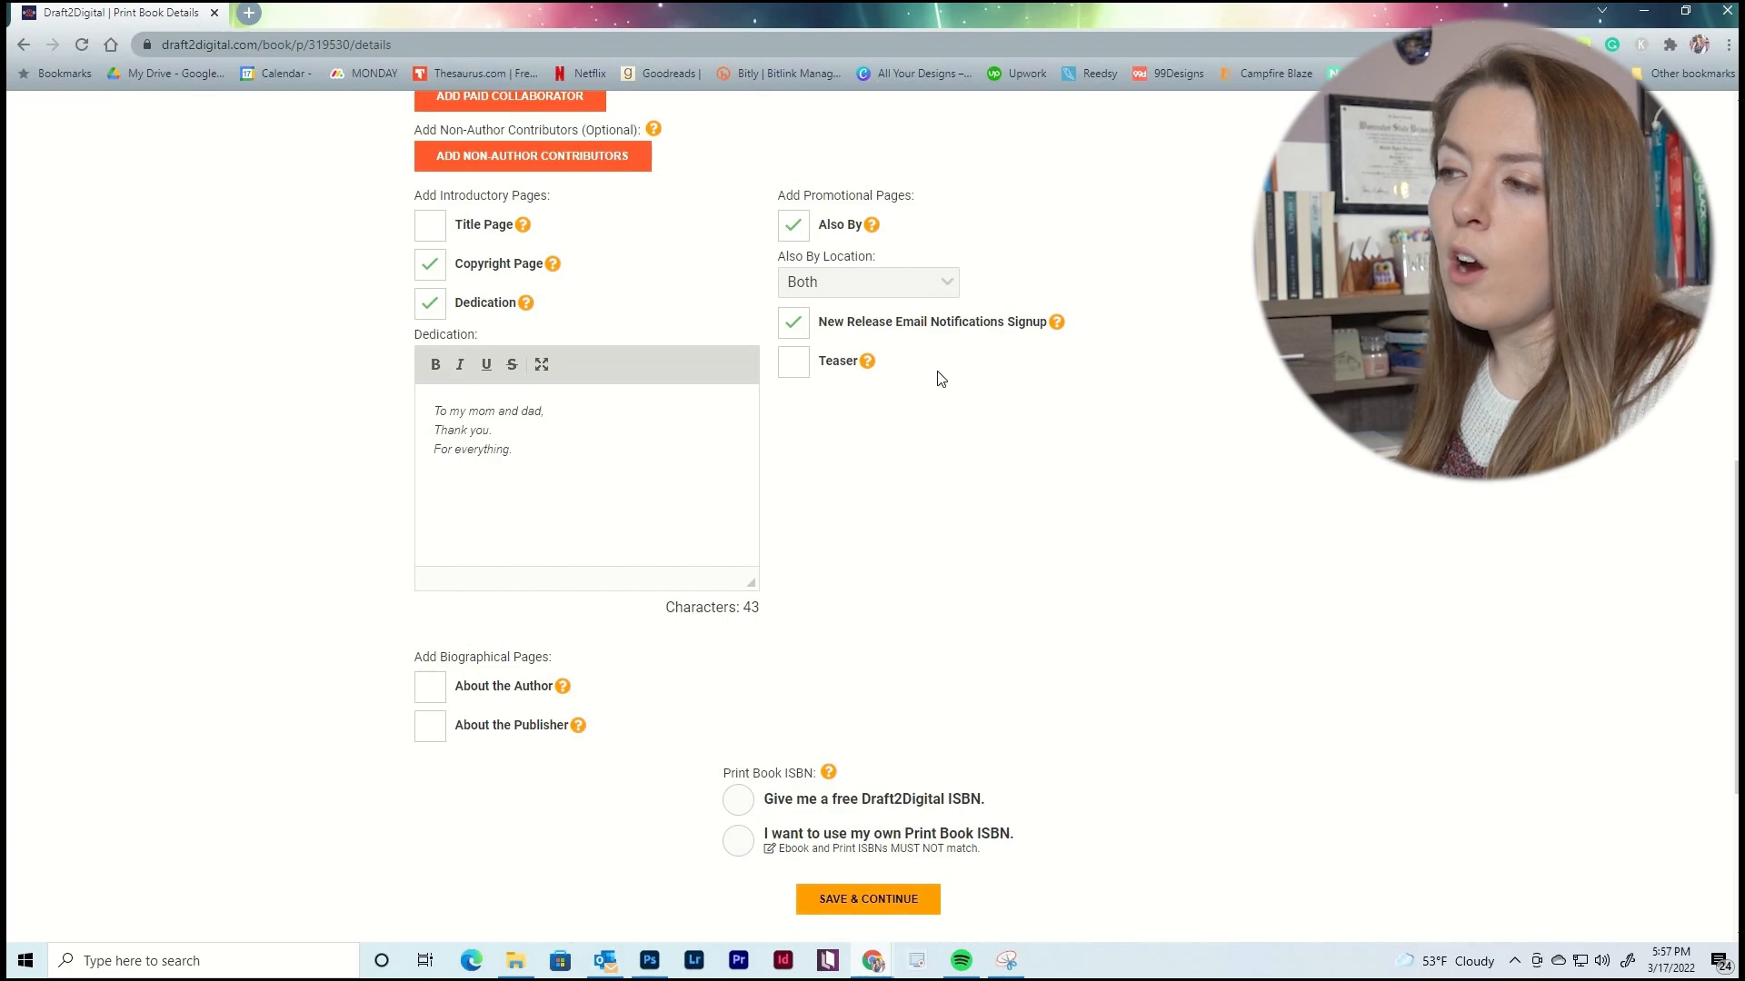
Compare the two print book ISBN options, choose the free Draft2Digital ISBN, and save to continue to the book's inside layout.
scroll(954, 596, down, 3)
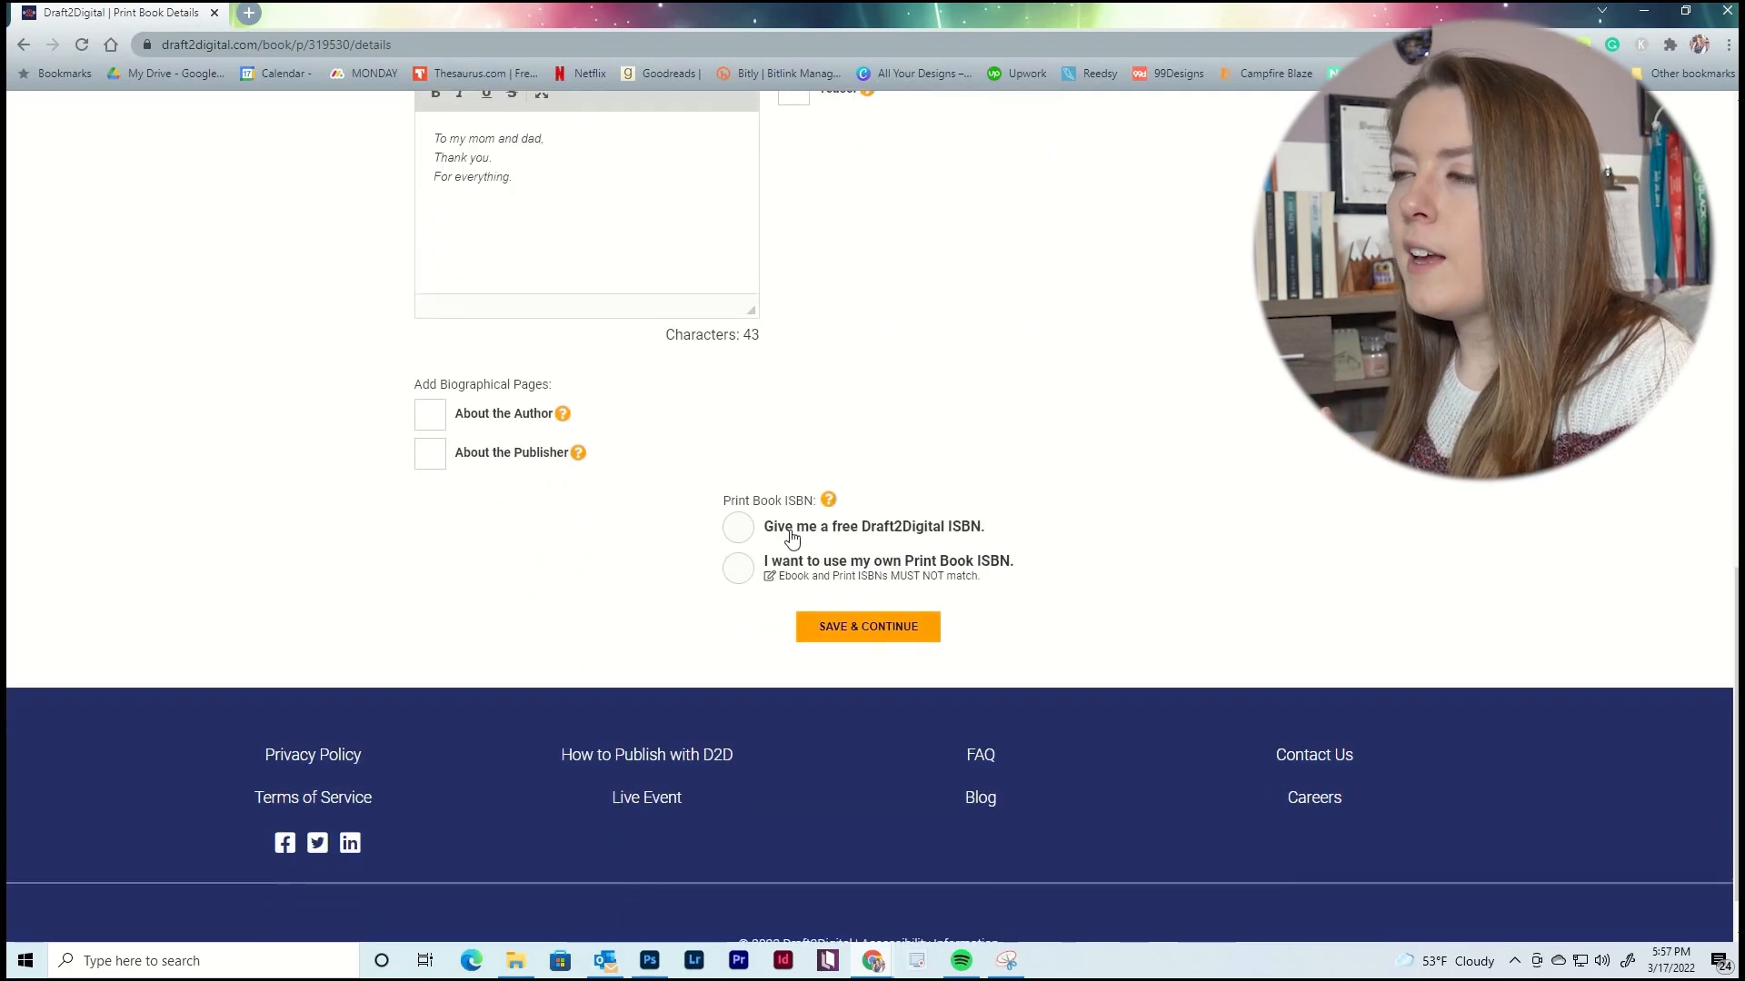
click(738, 531)
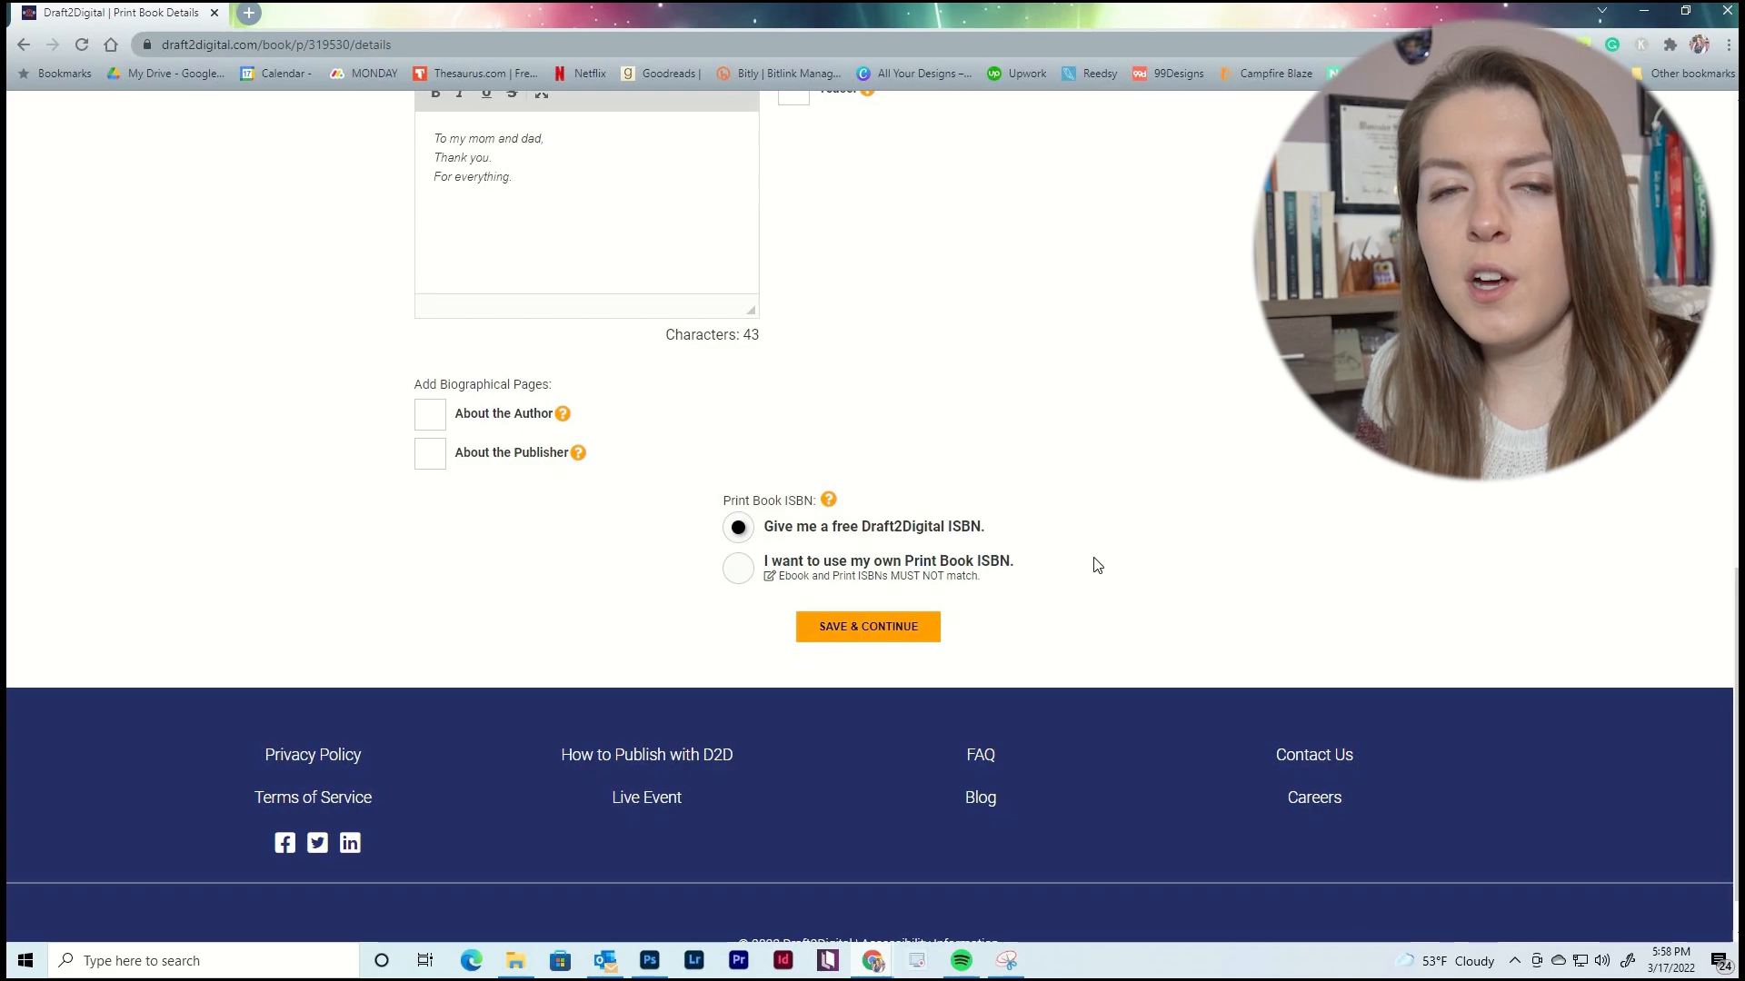
click(738, 571)
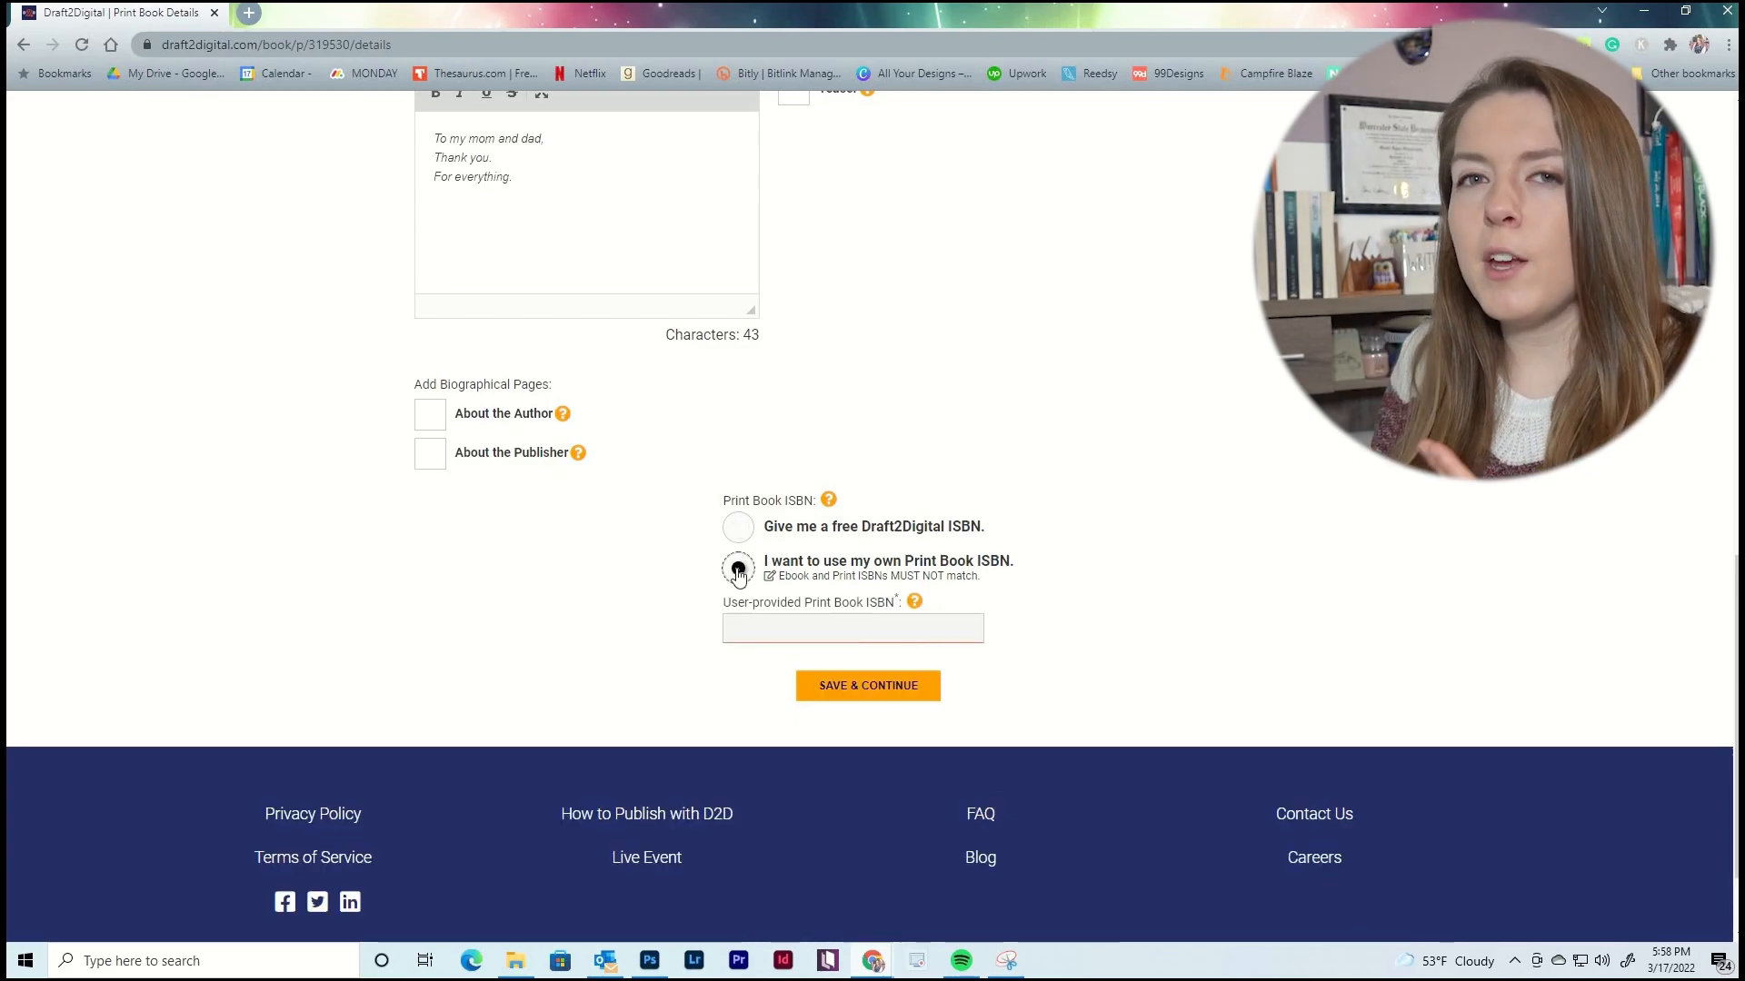
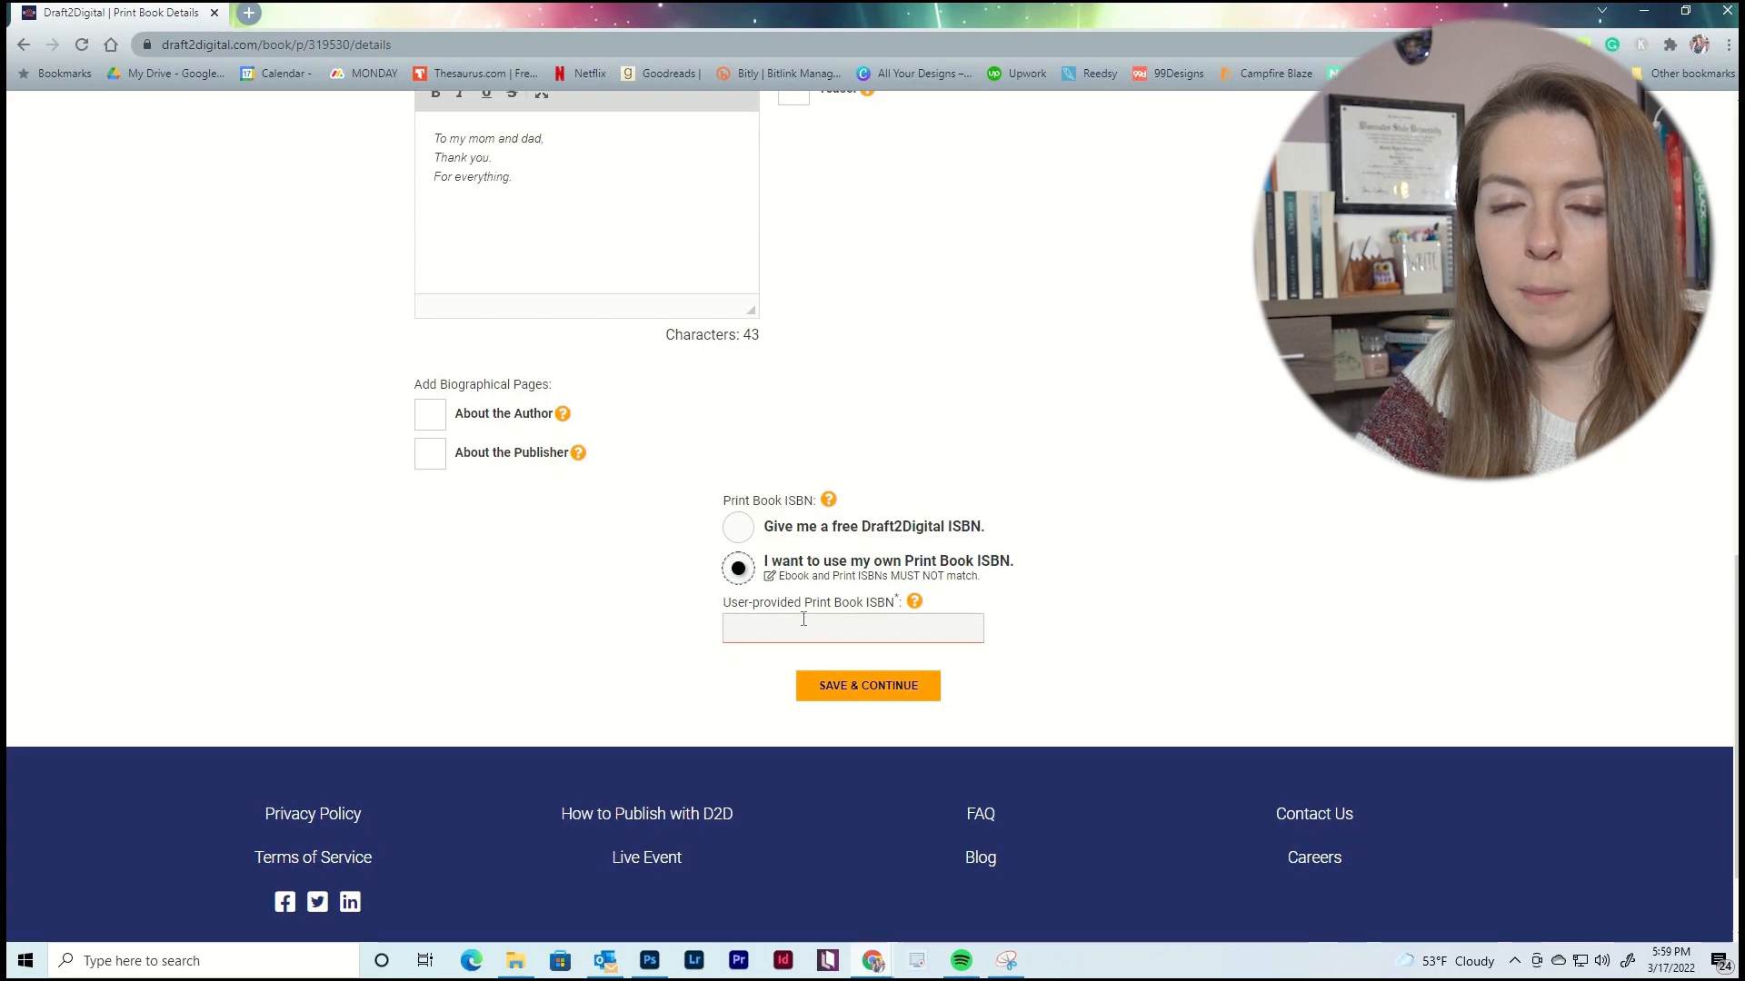
click(884, 532)
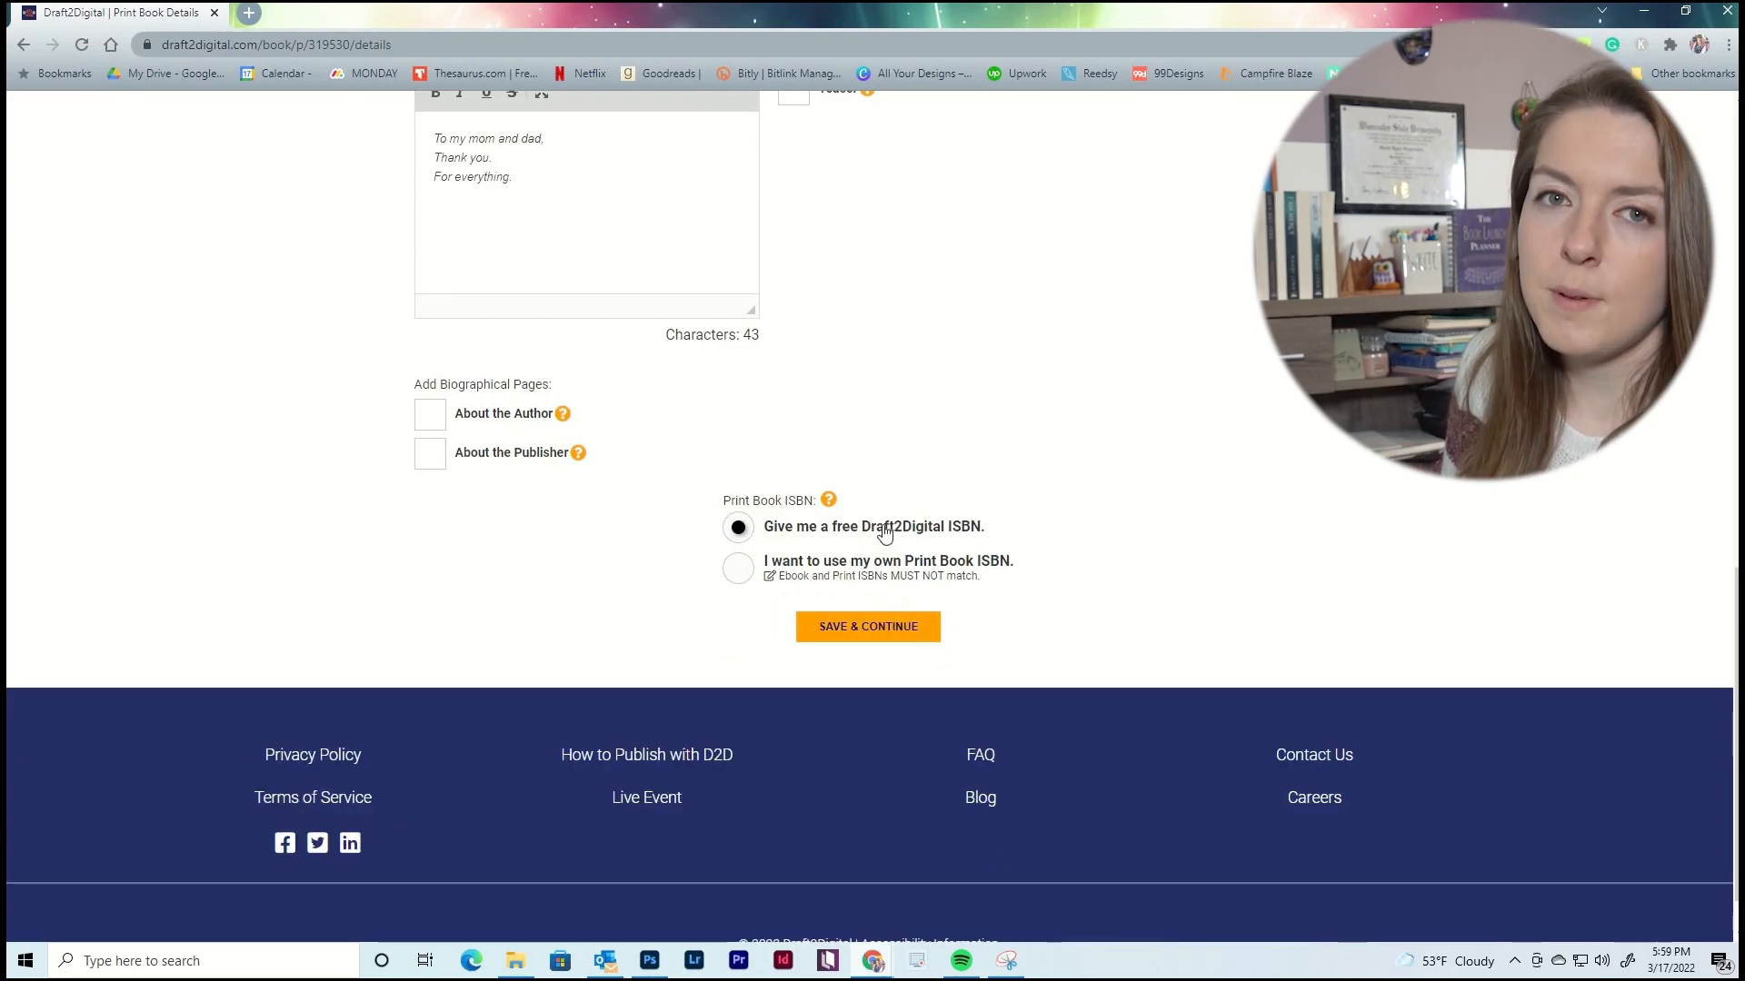
click(907, 626)
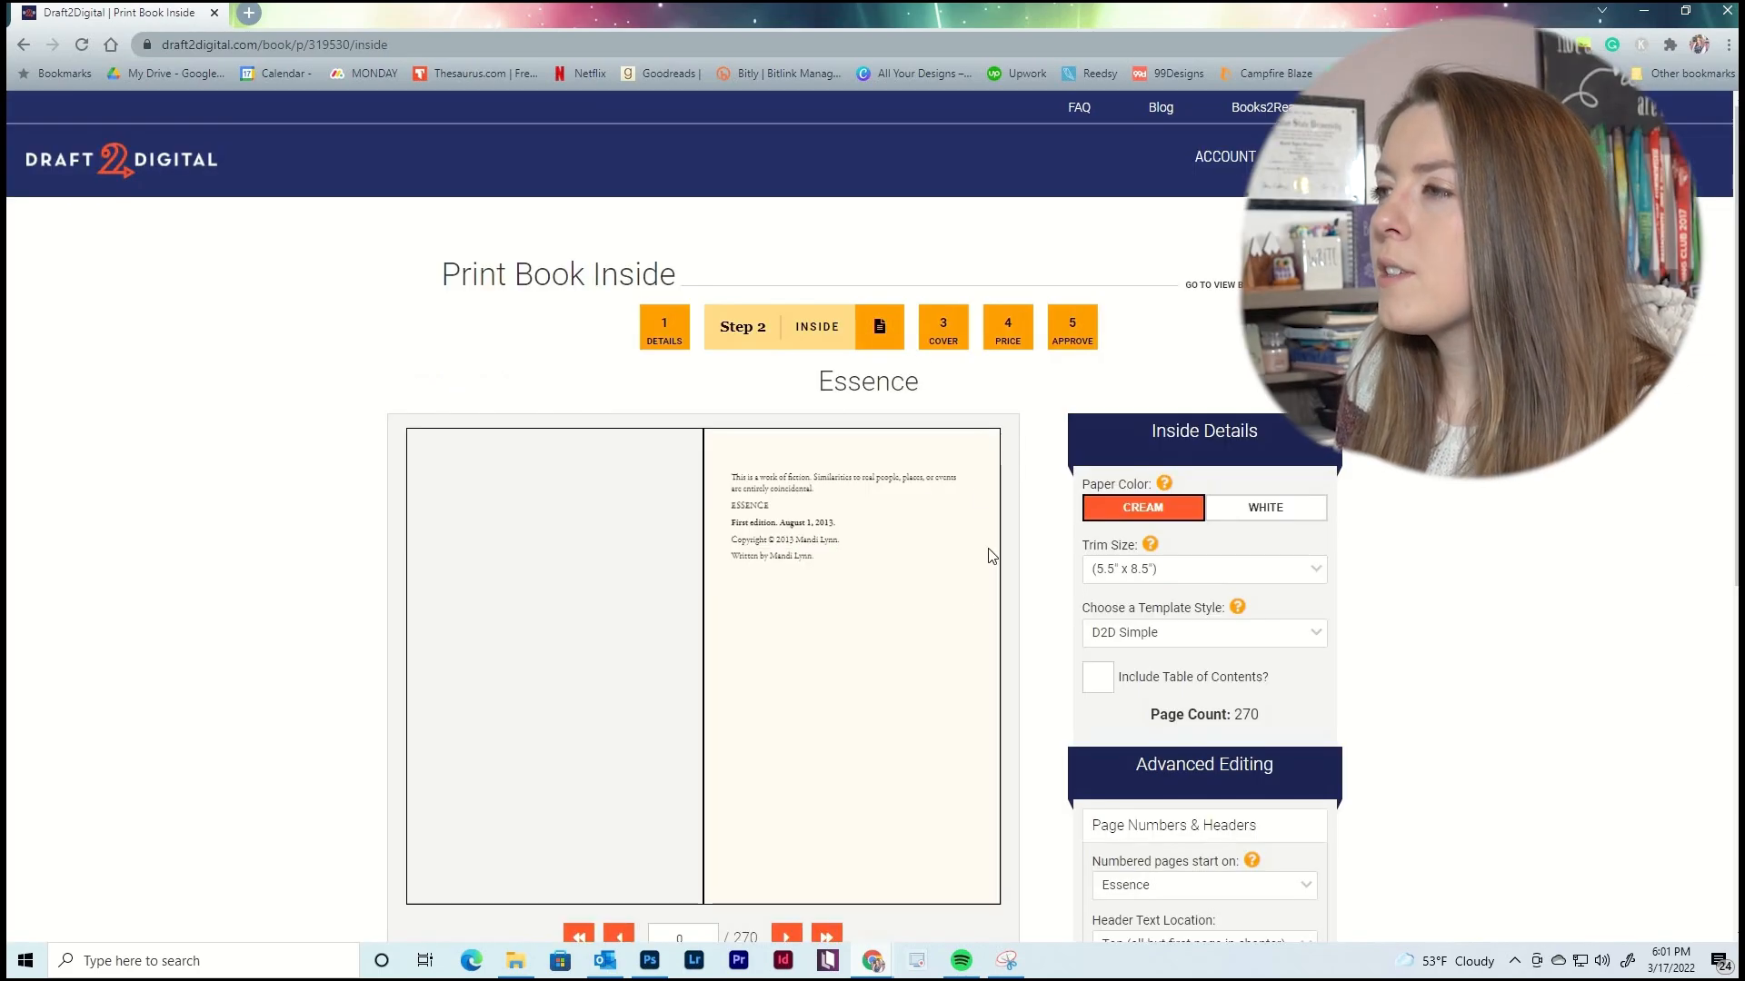
Page through the print interior preview from the copyright page to the Prologue, checking the front matter.
scroll(899, 609, down, 2)
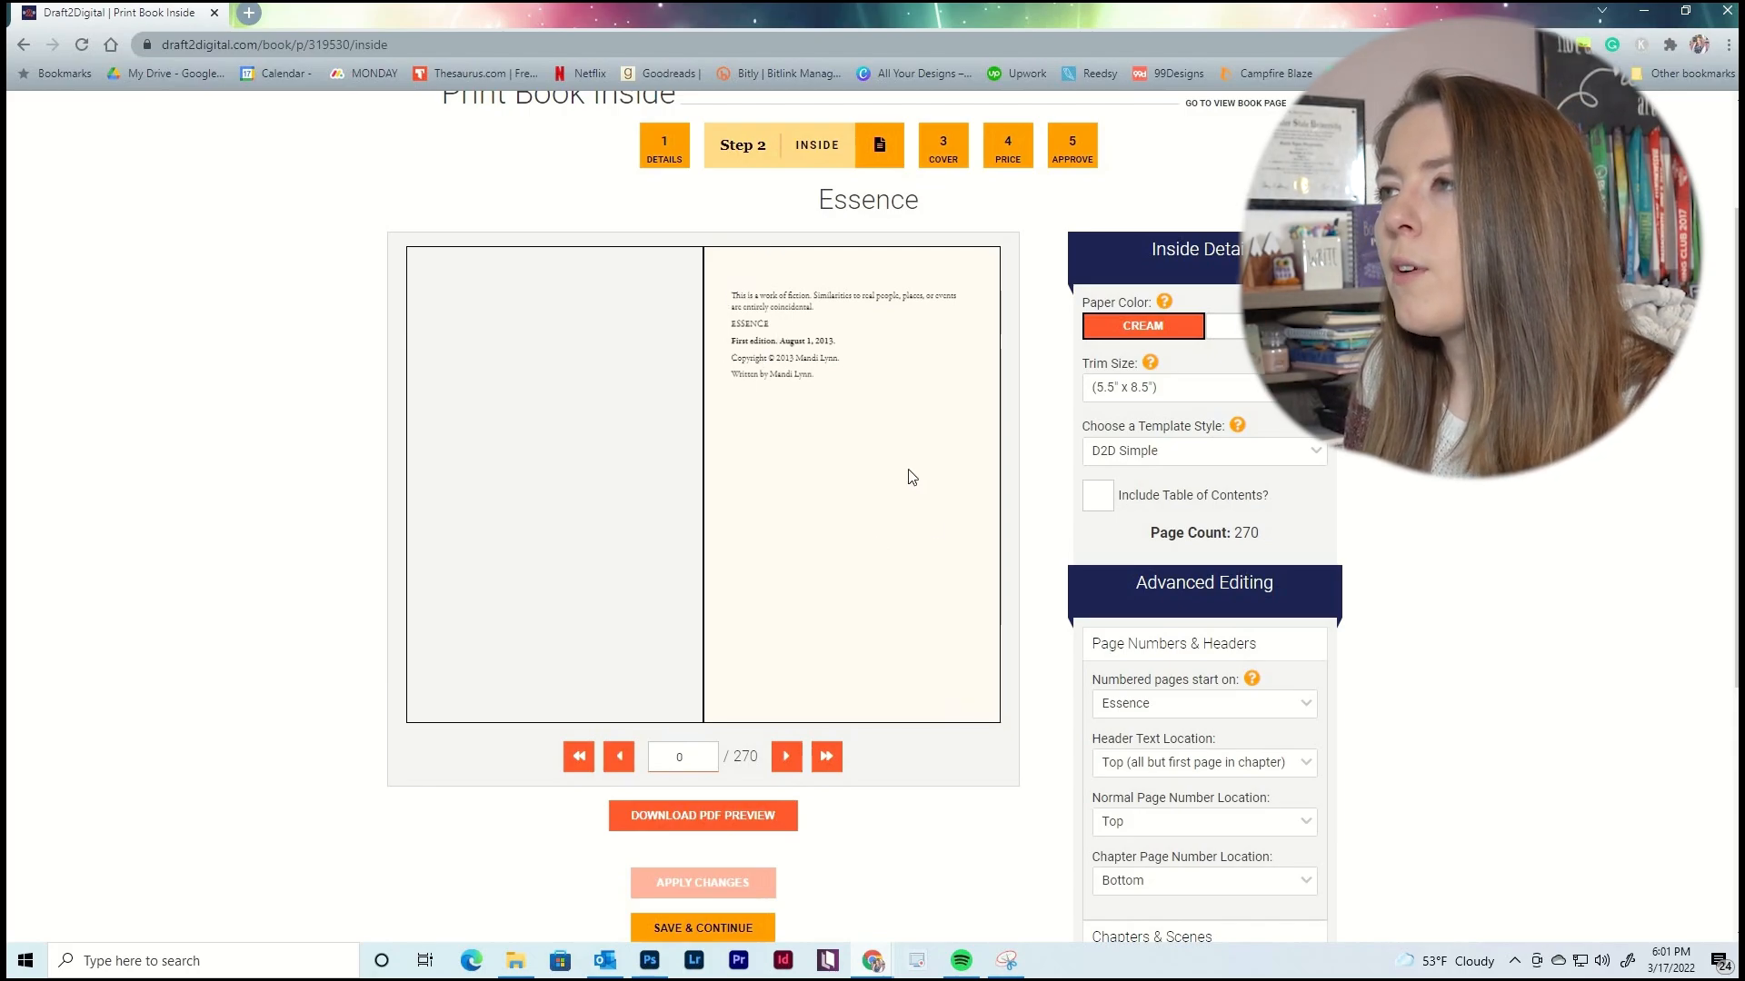
click(787, 759)
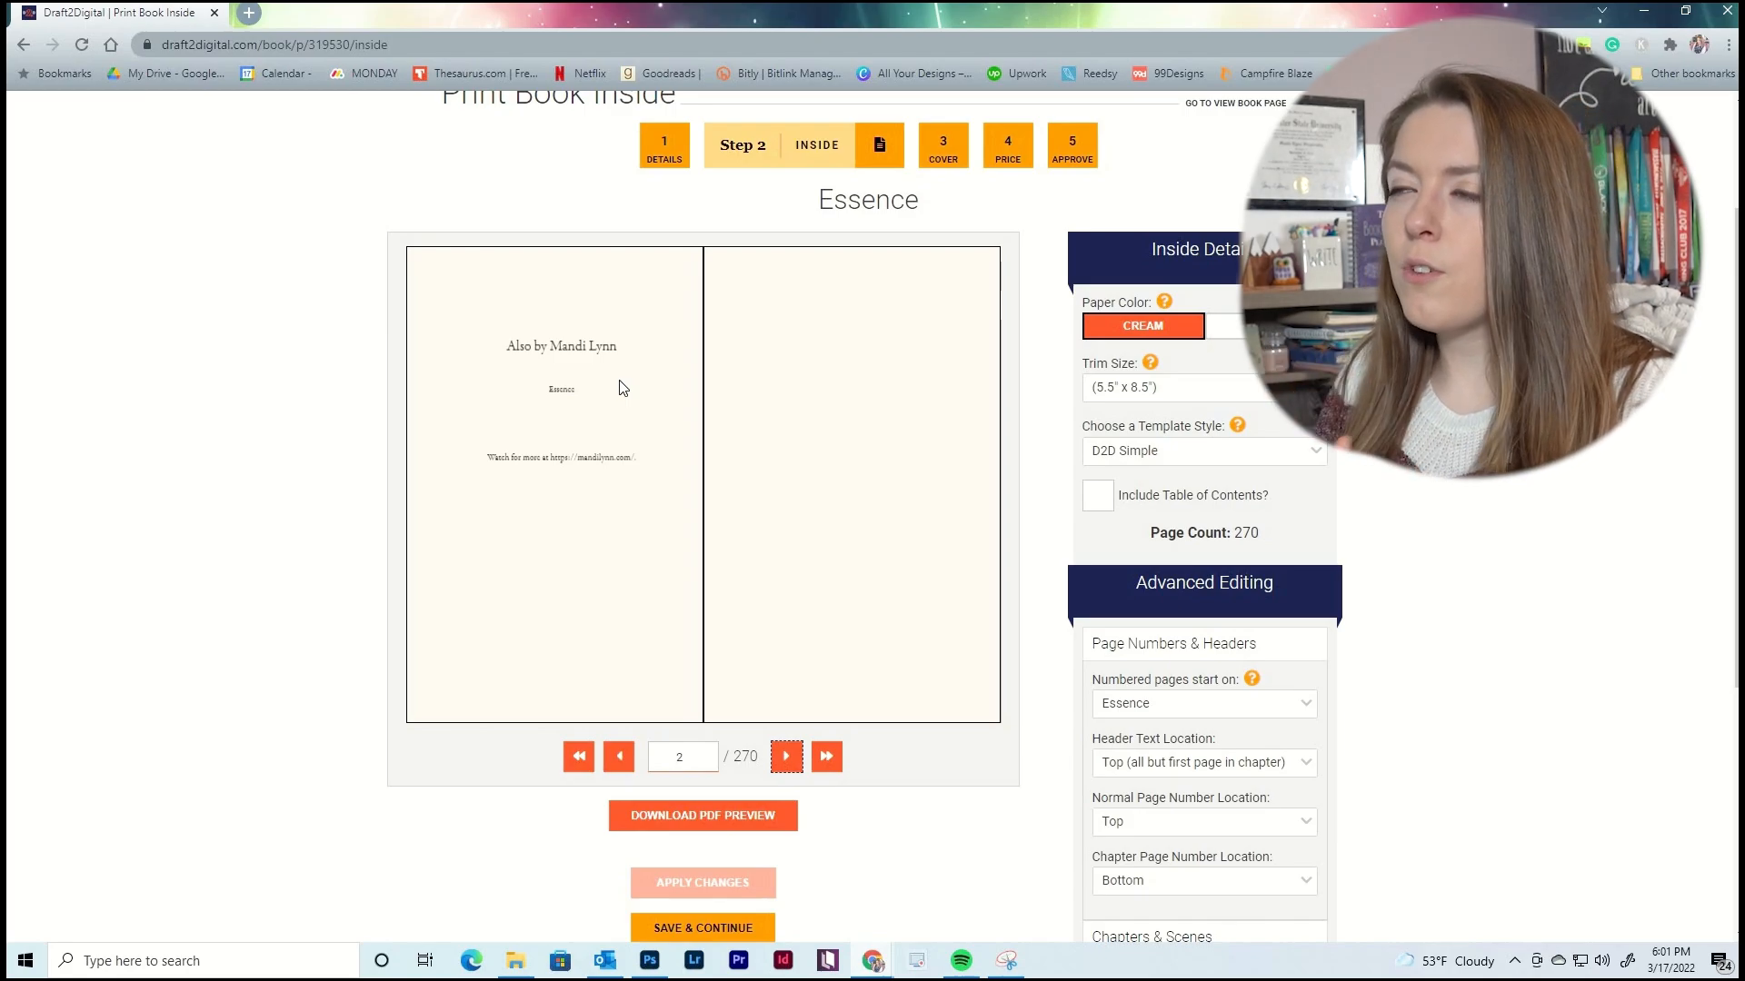
click(621, 760)
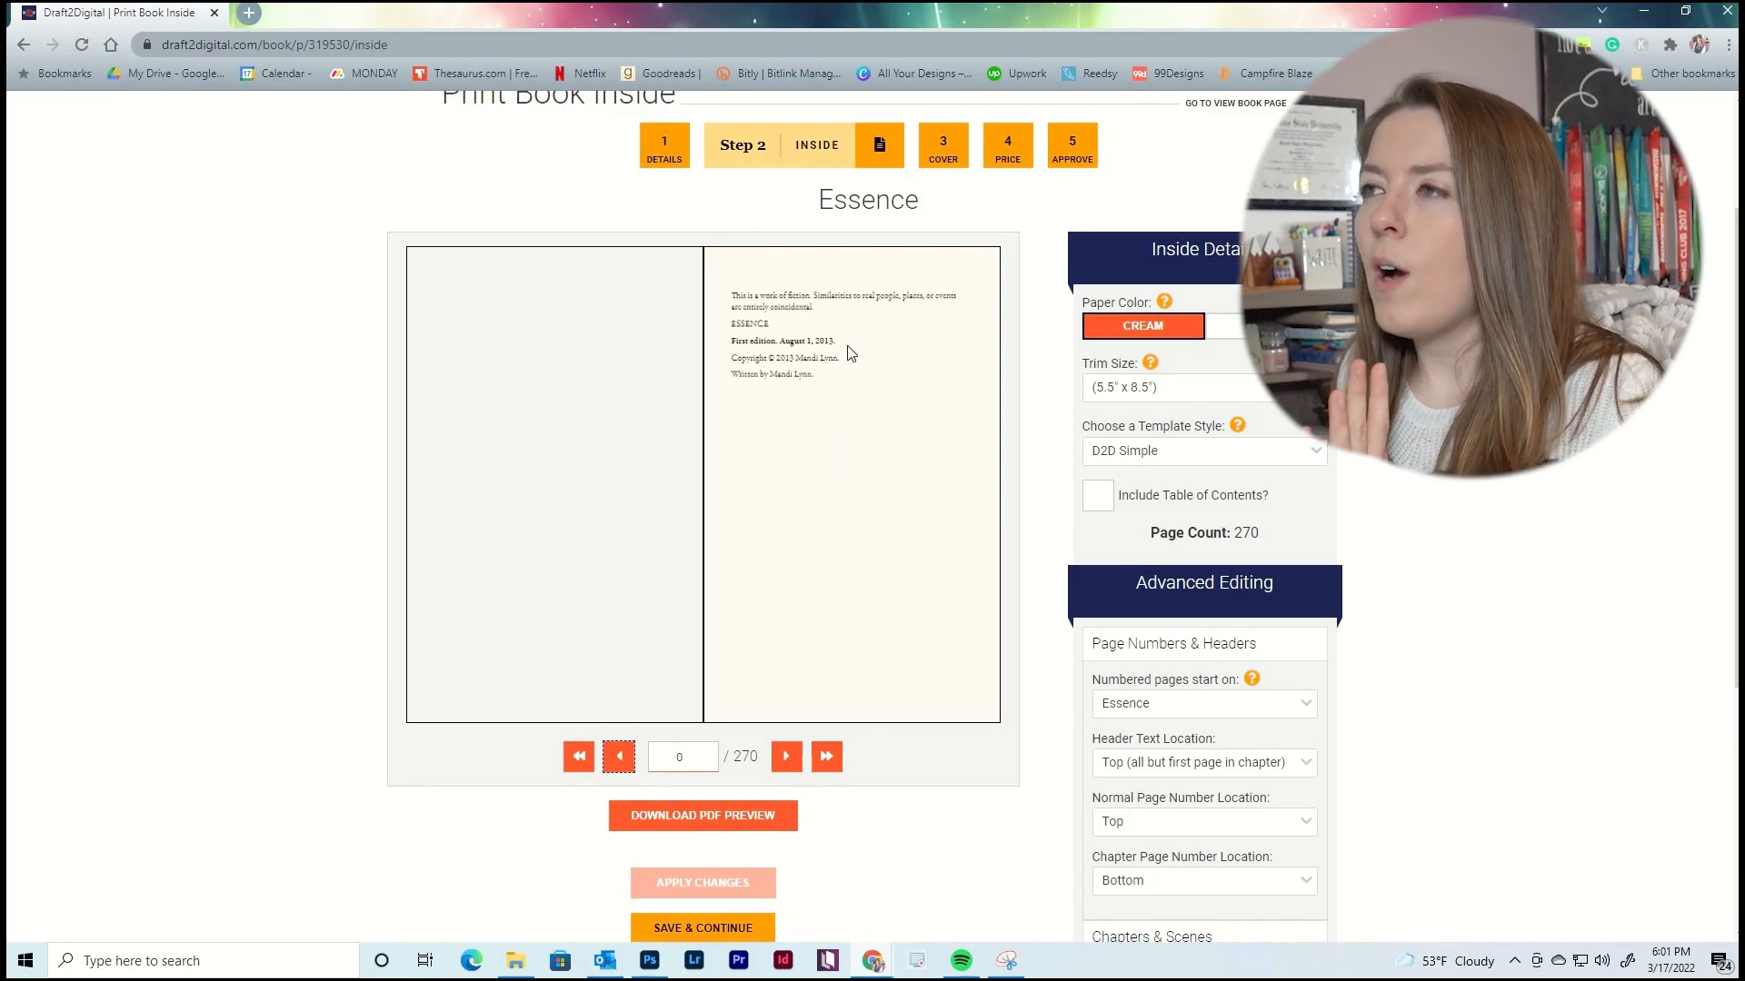
click(791, 763)
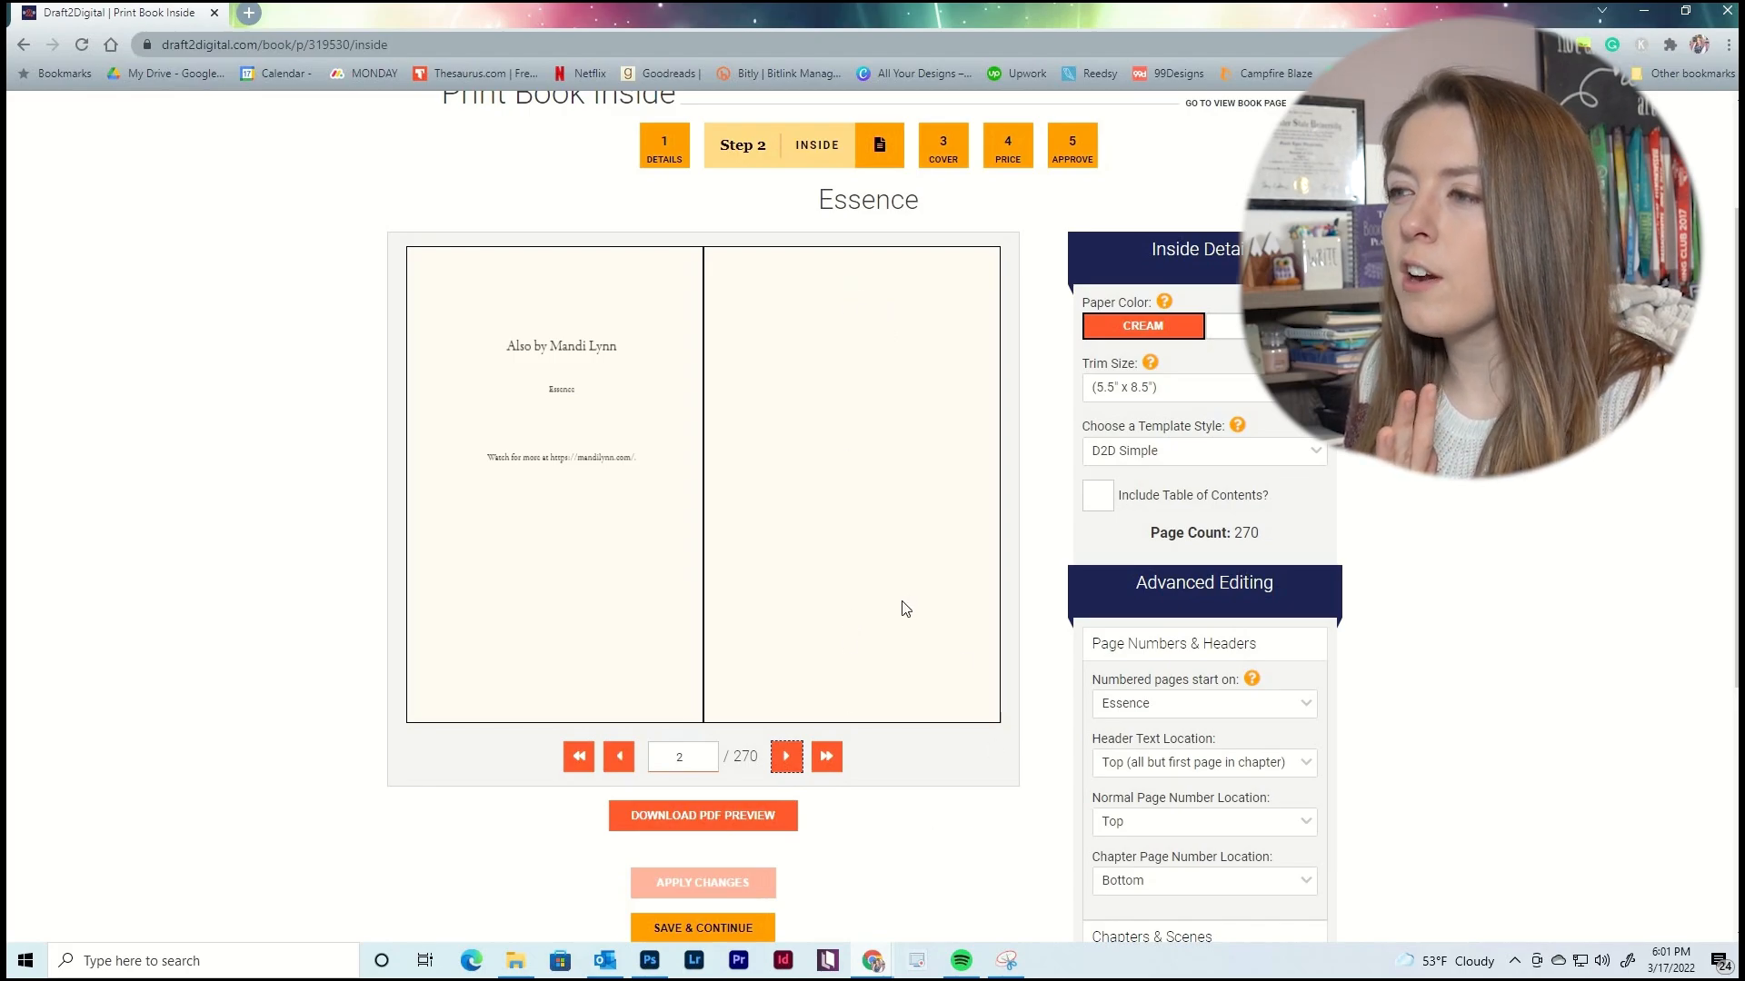
scroll(900, 608, down, 1)
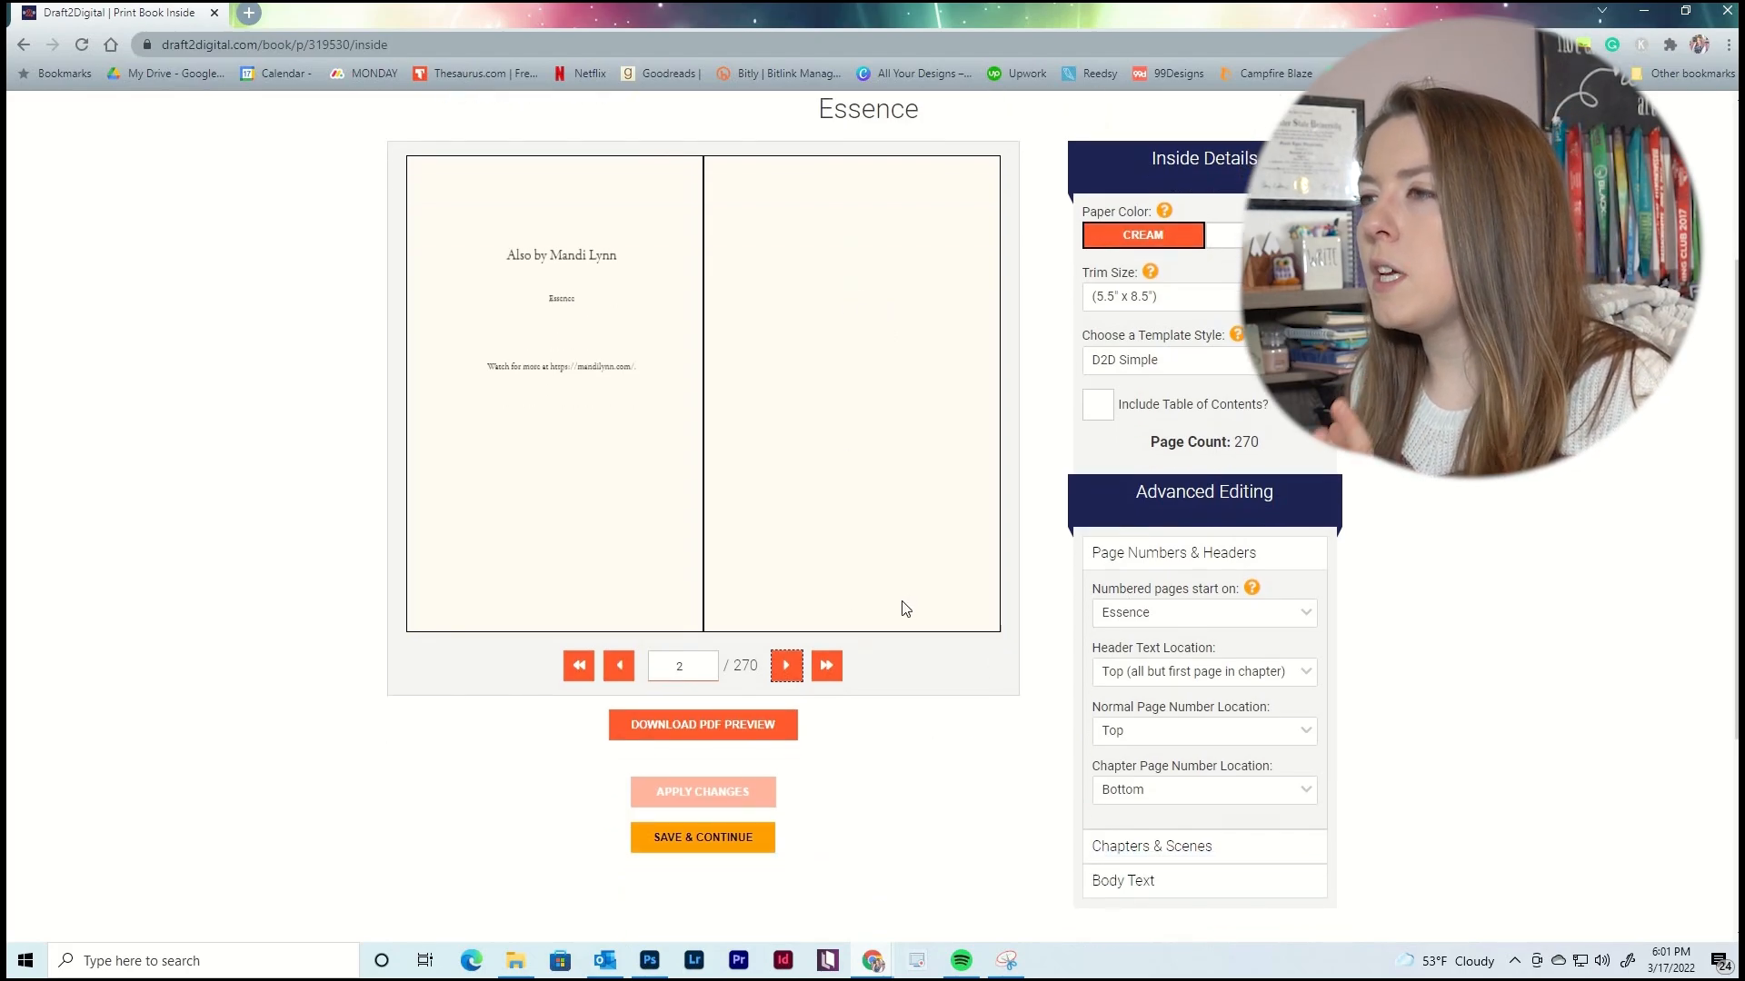
click(778, 674)
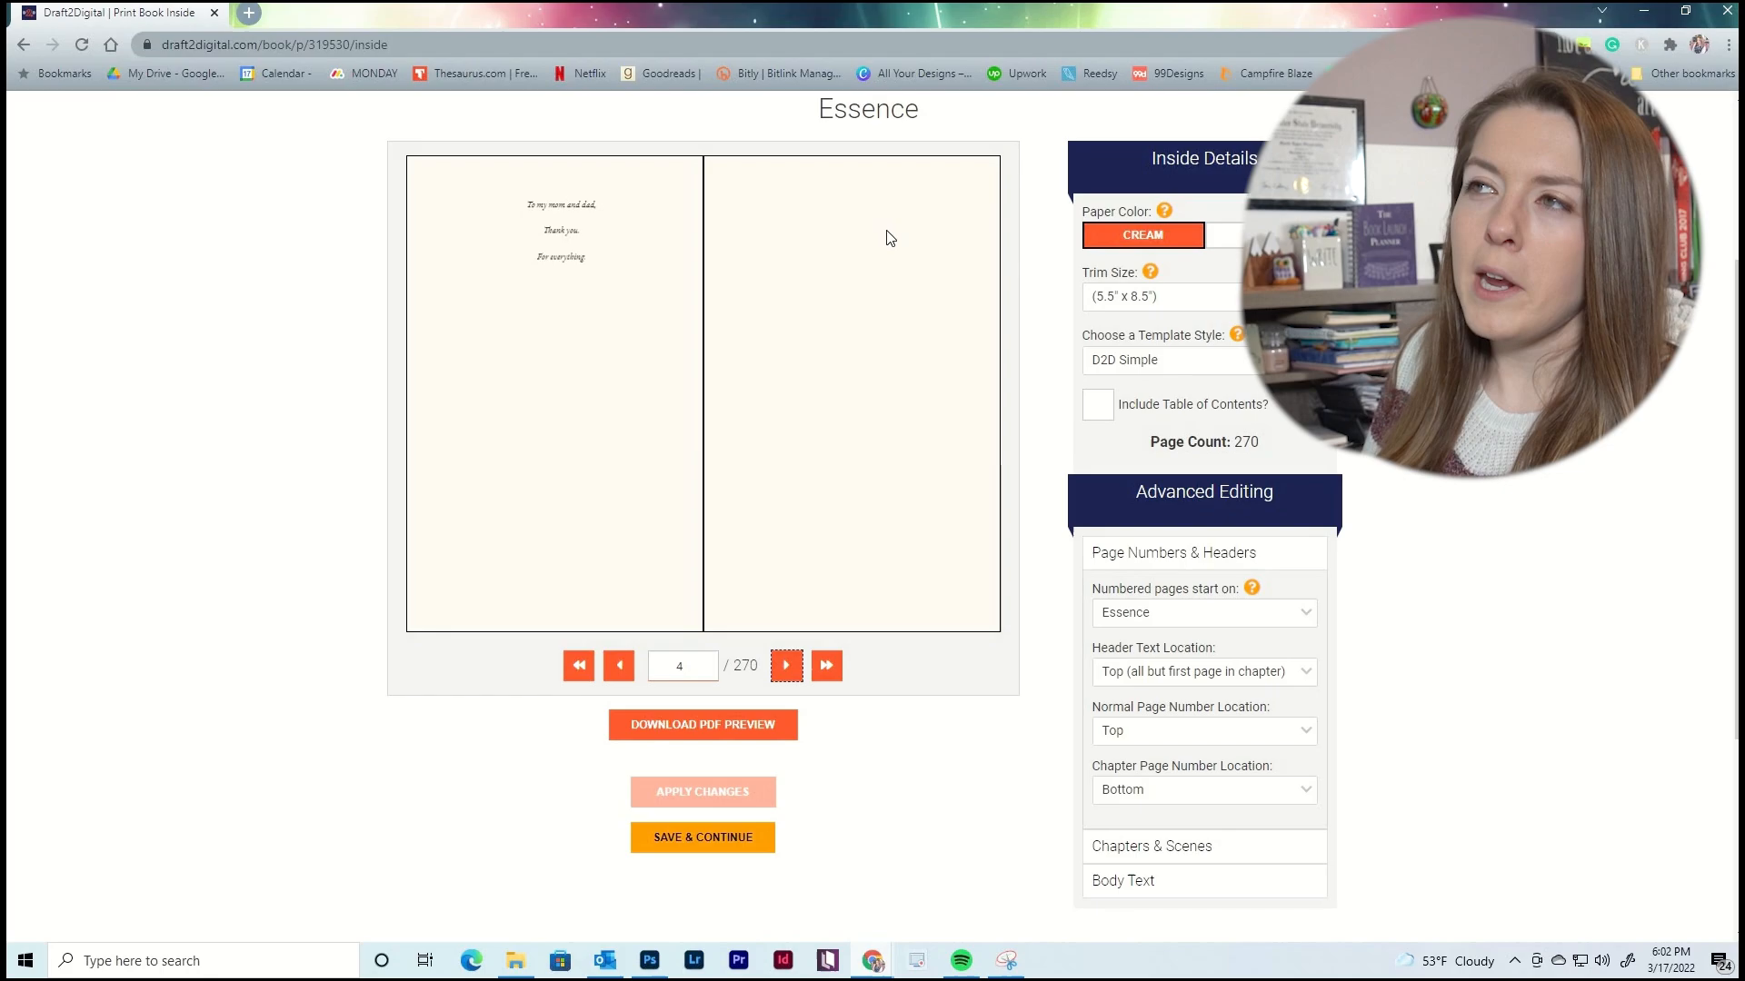
click(785, 670)
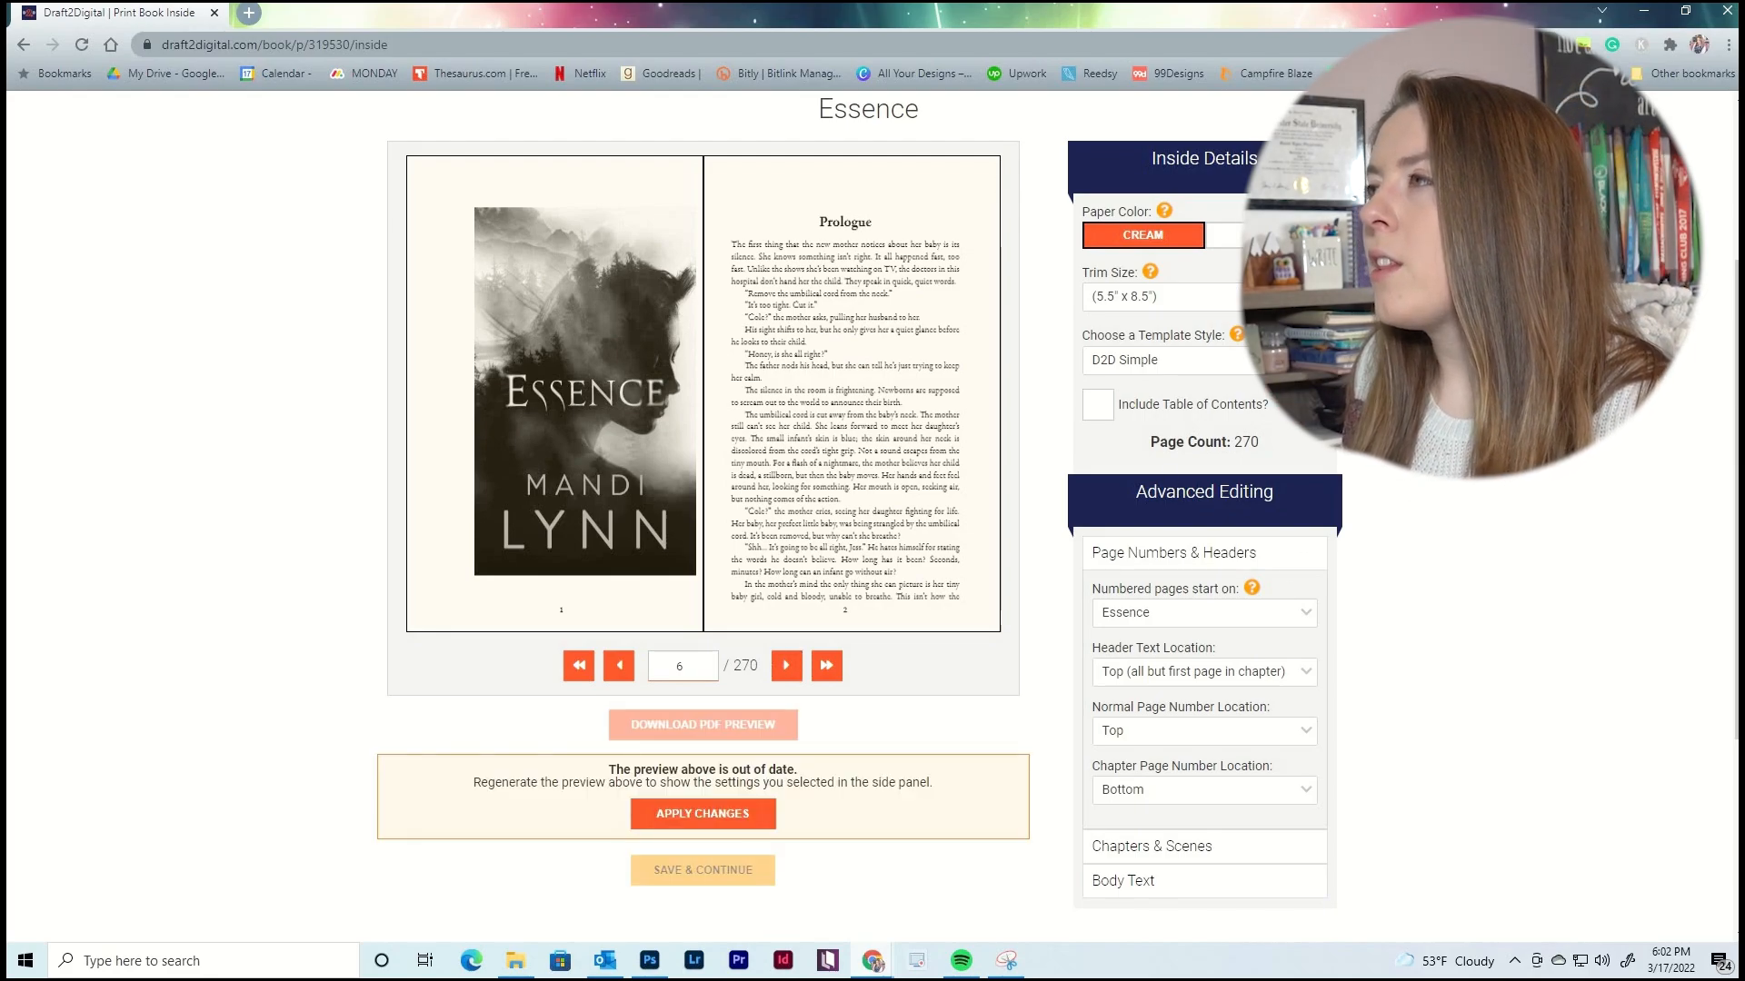
Look through the available trim sizes and template styles for the print interior.
click(1181, 306)
scroll(1188, 381, down, 3)
scroll(1187, 382, up, 3)
click(1187, 379)
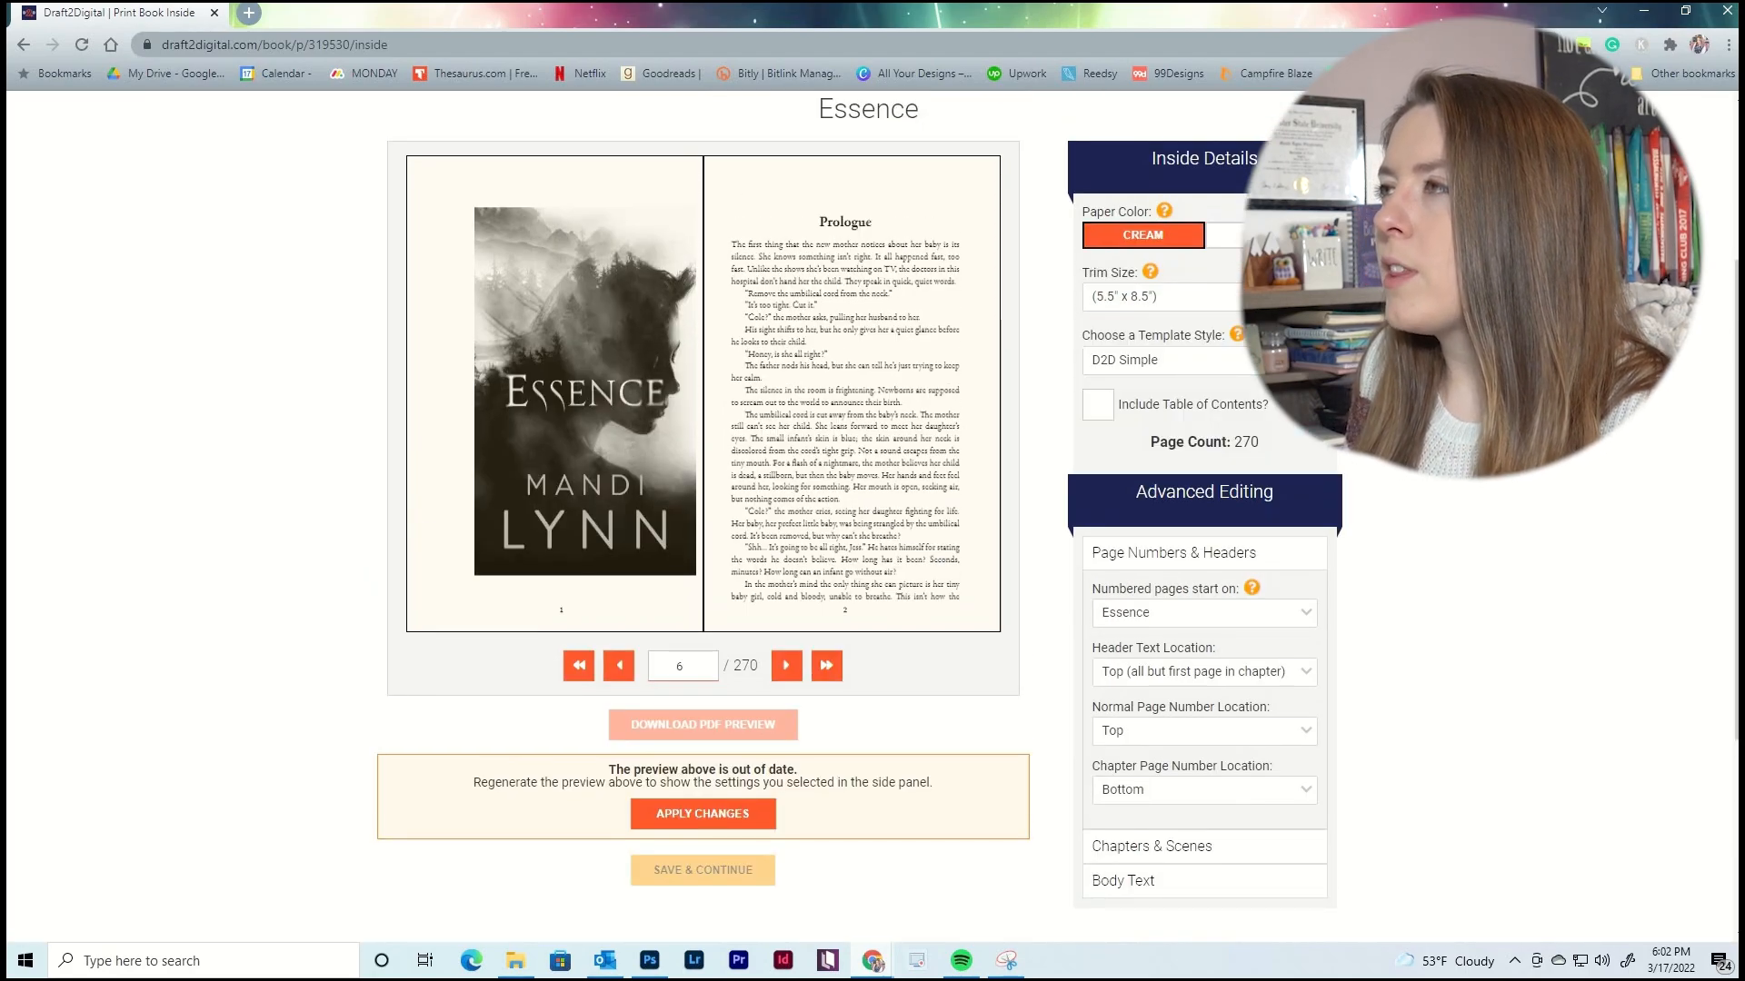
Compare cream and white paper in the interior preview and set the paper color to white.
click(1266, 235)
click(1143, 235)
click(1266, 235)
click(1143, 235)
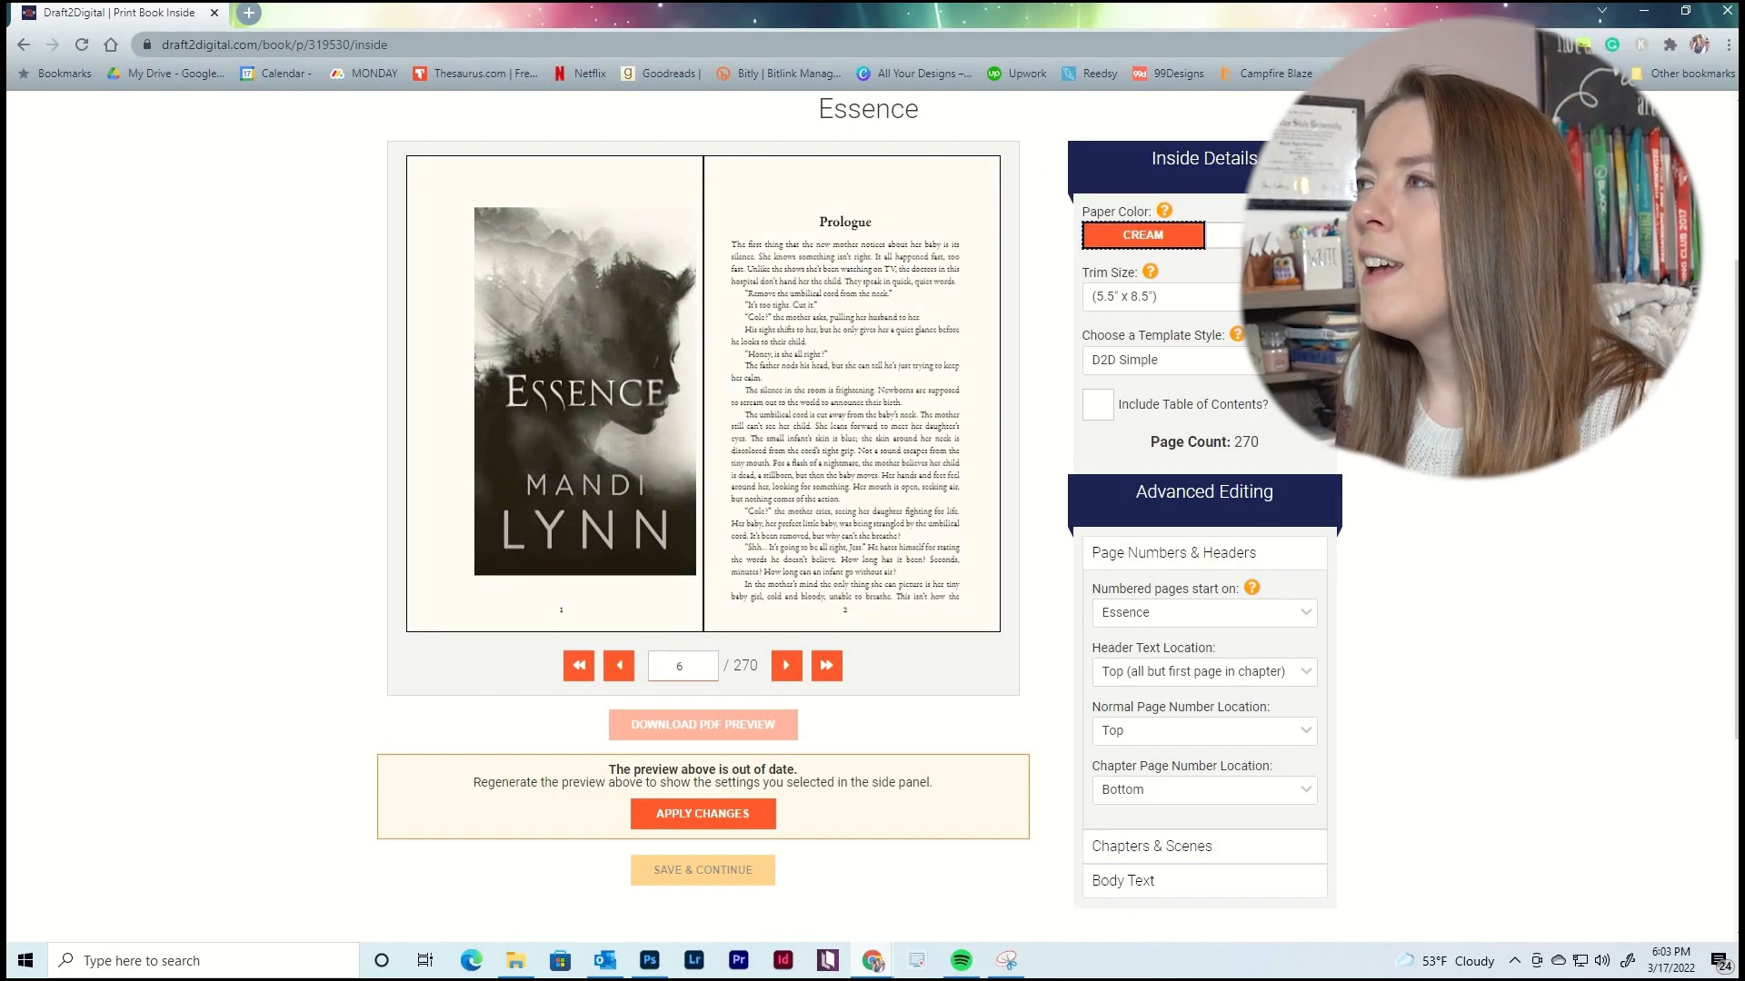
click(1266, 236)
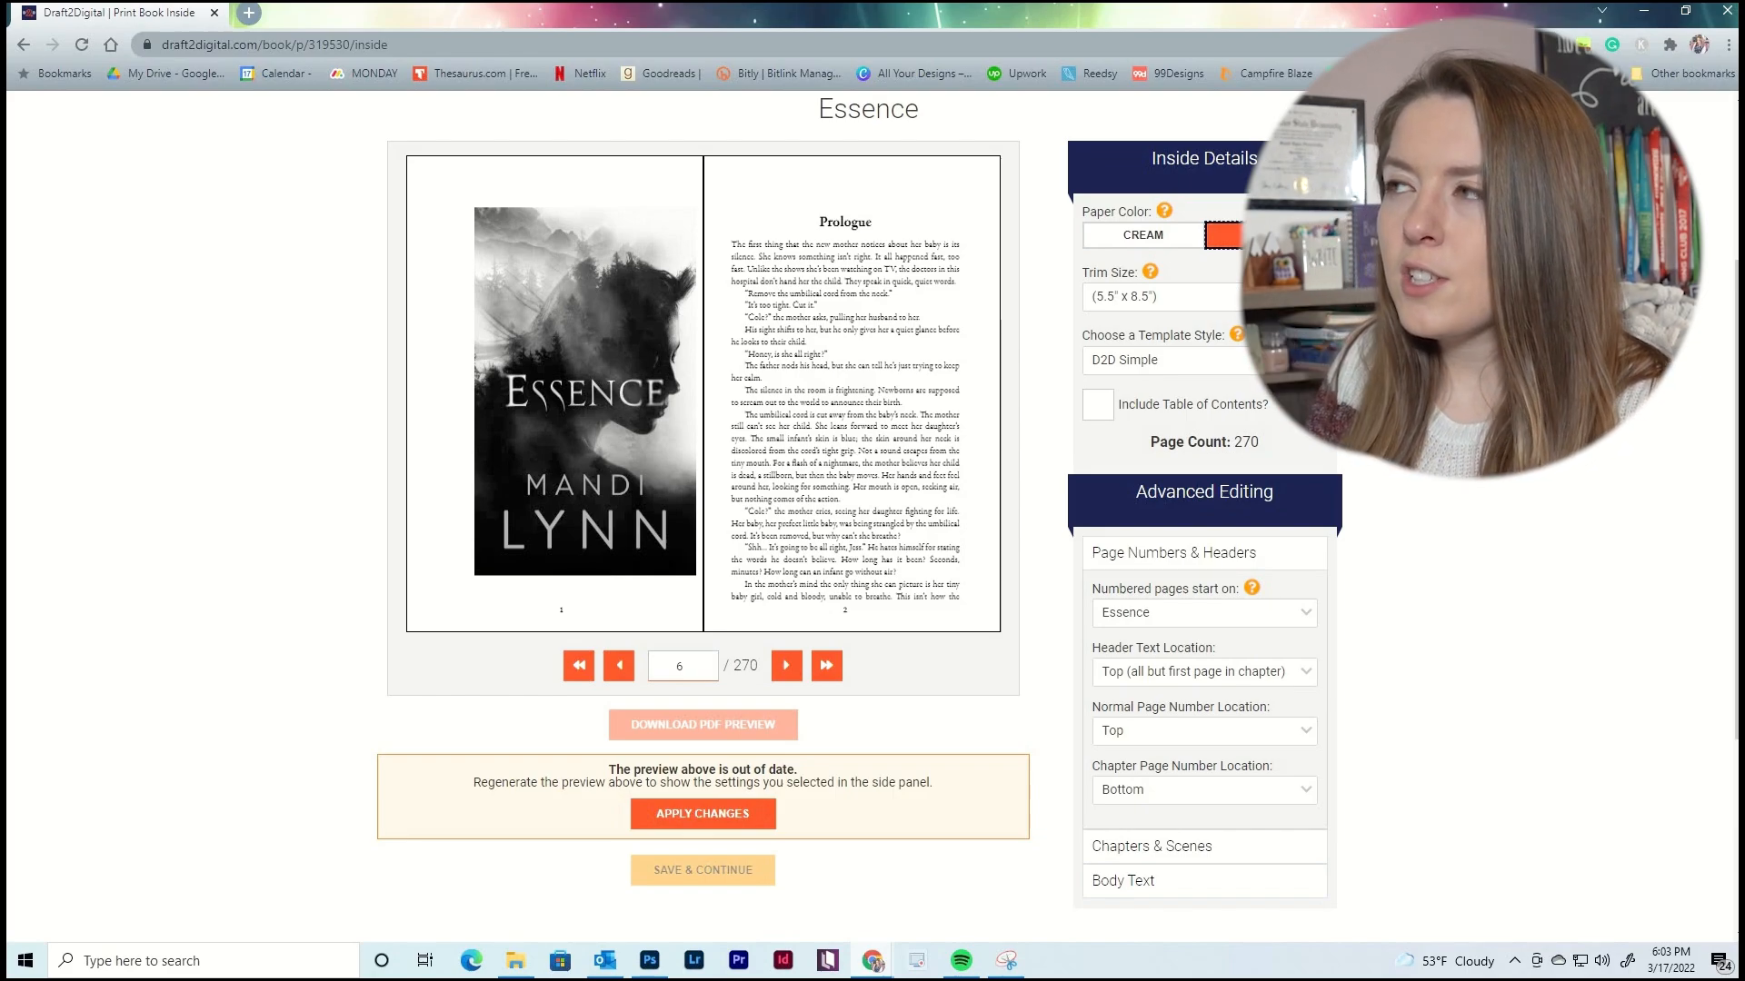
click(1187, 238)
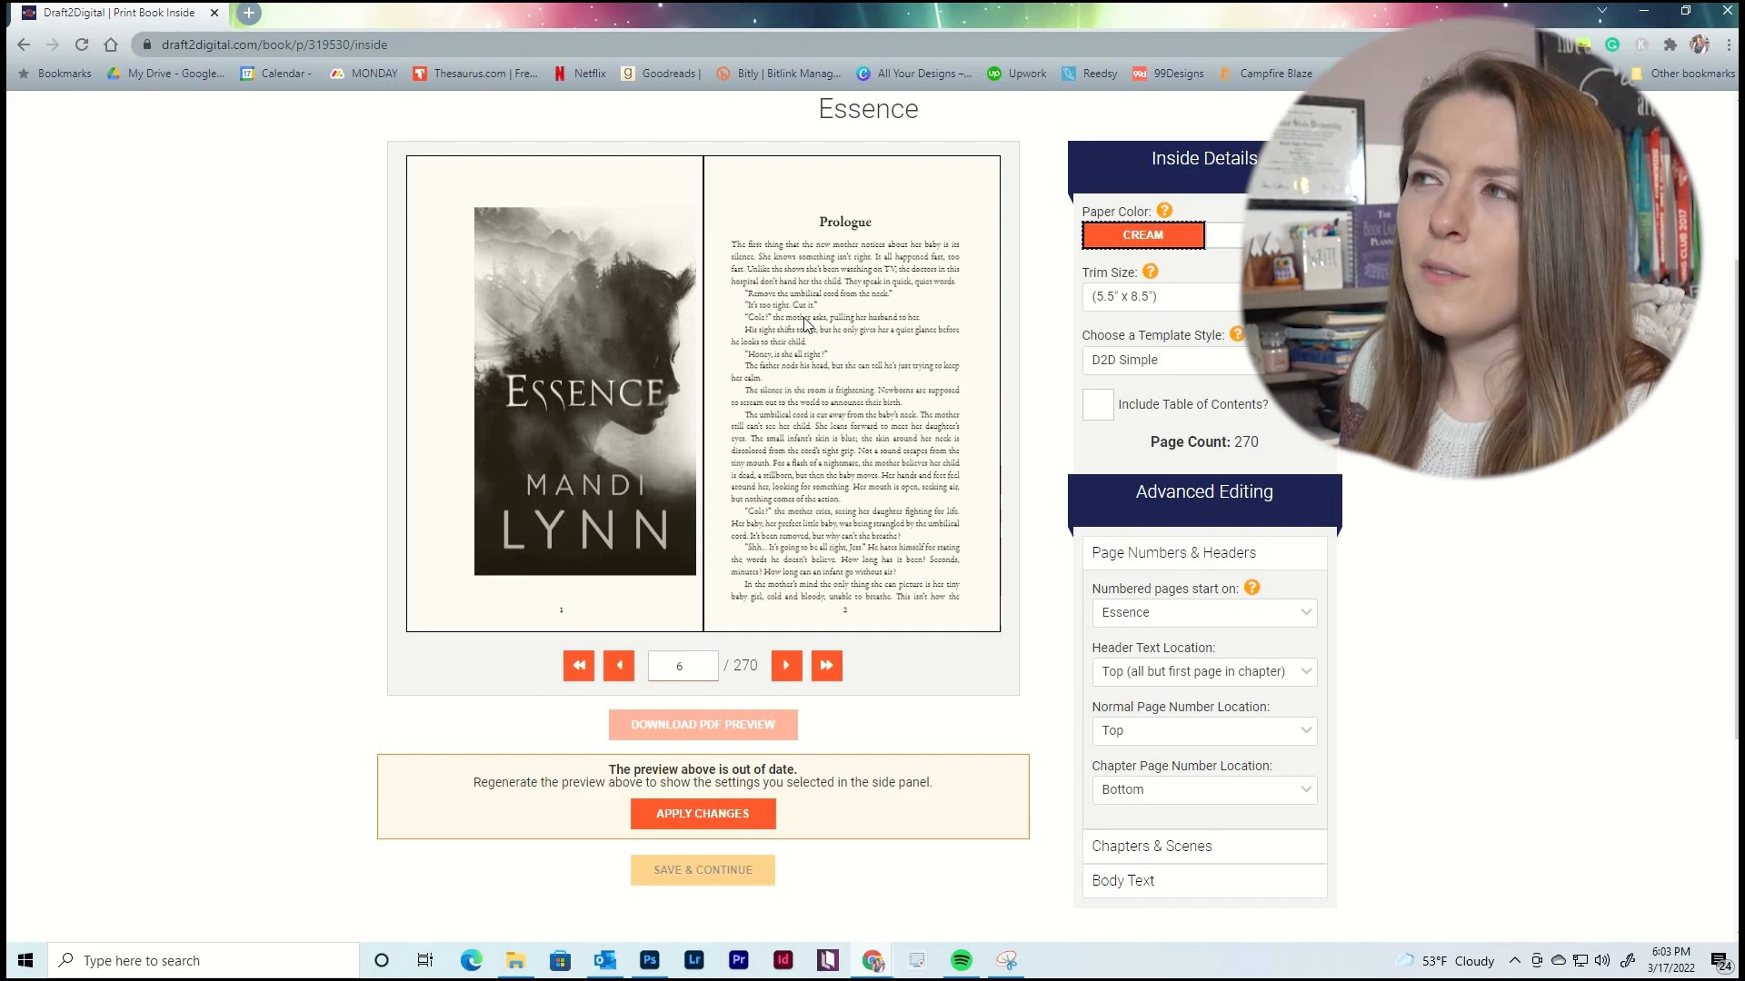
click(1223, 236)
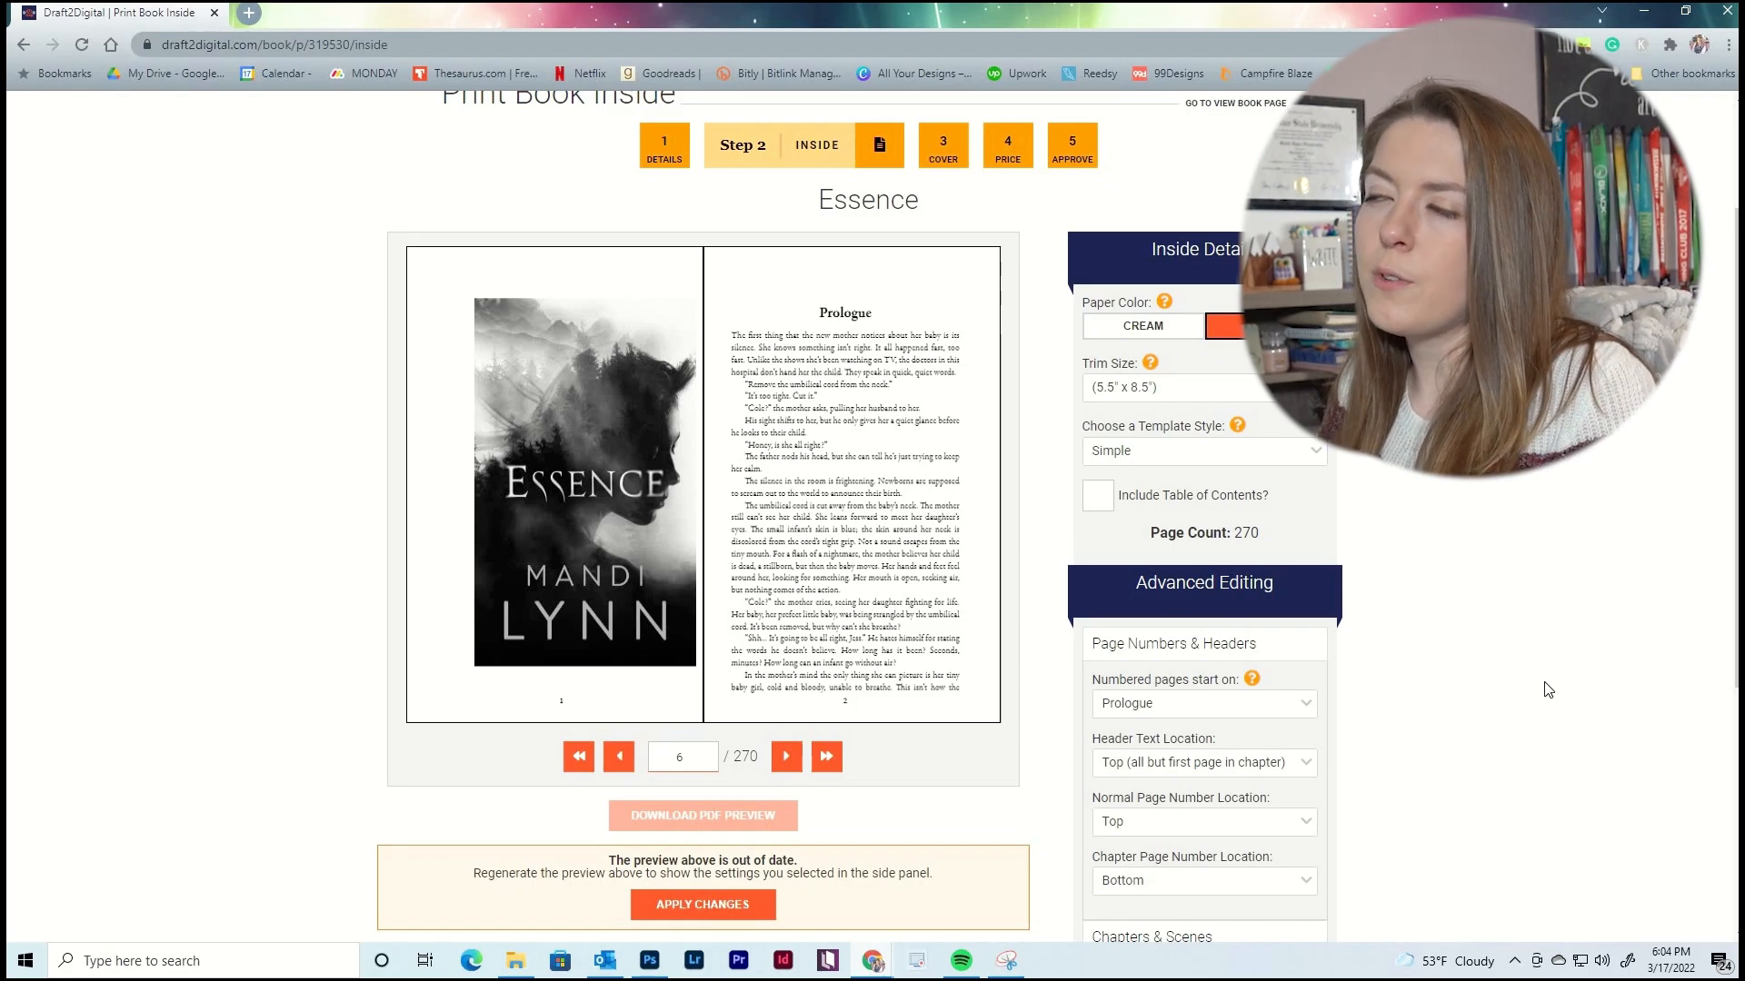
Set the template style to Subtle Hearts, include a table of contents, and apply the changes to the preview.
click(1208, 451)
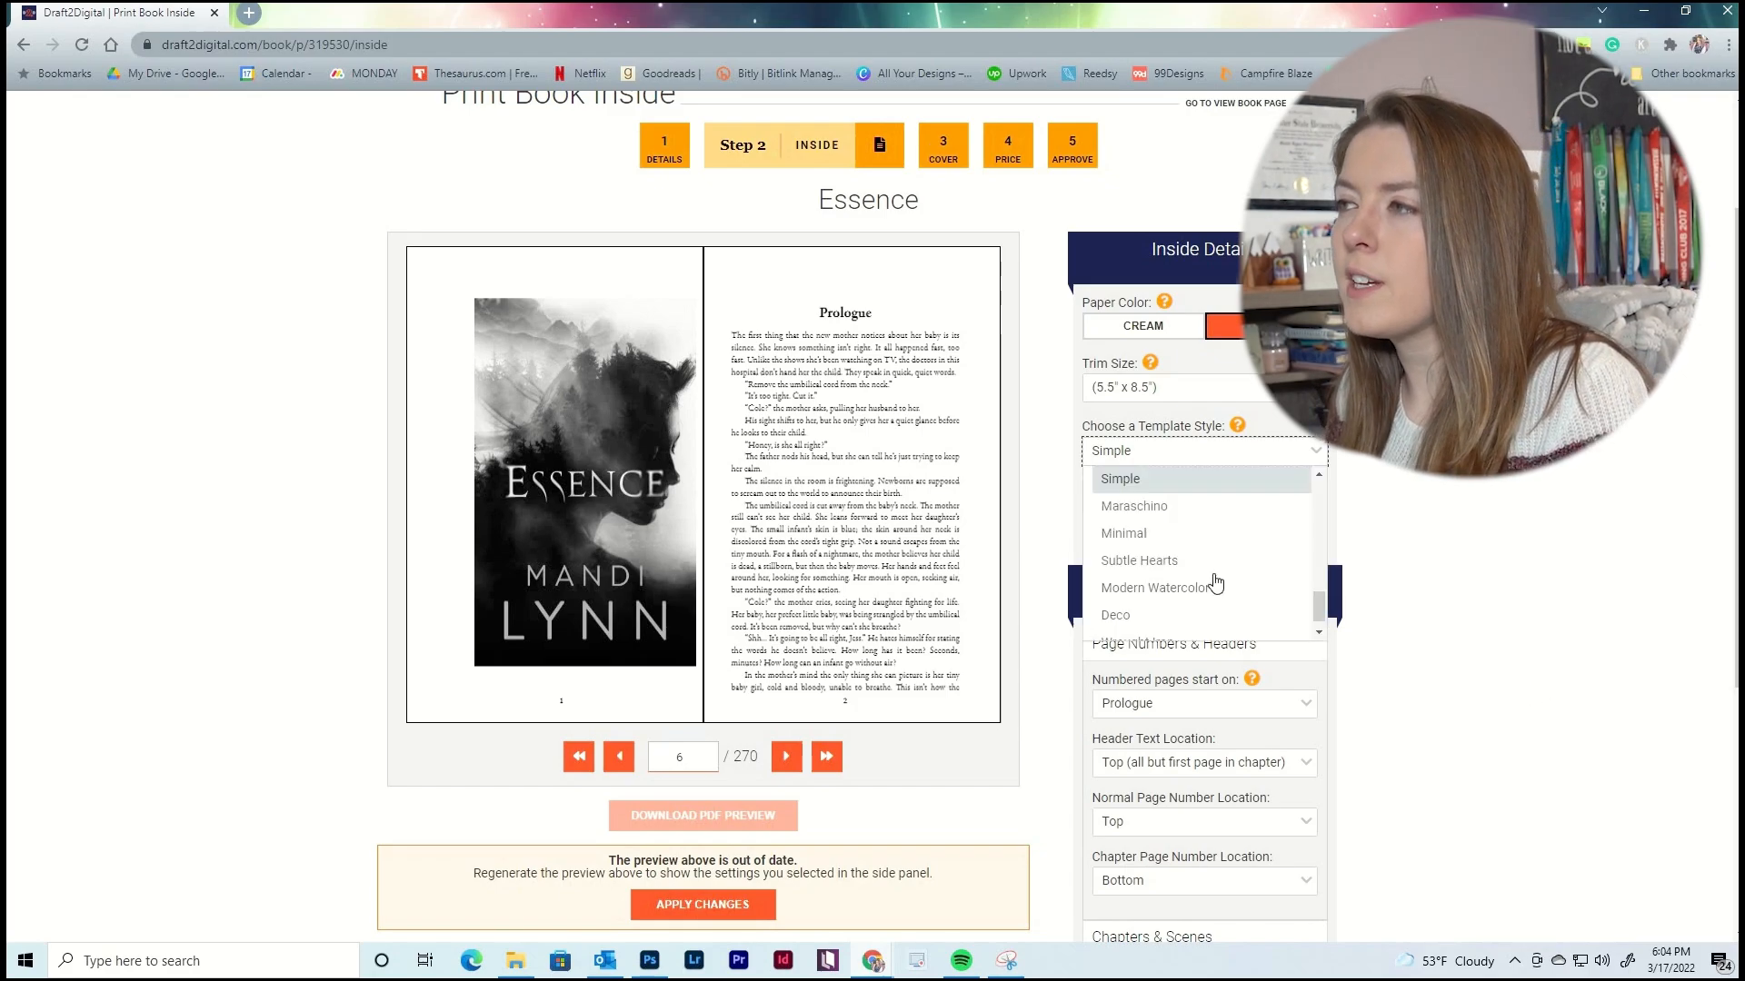
click(1207, 558)
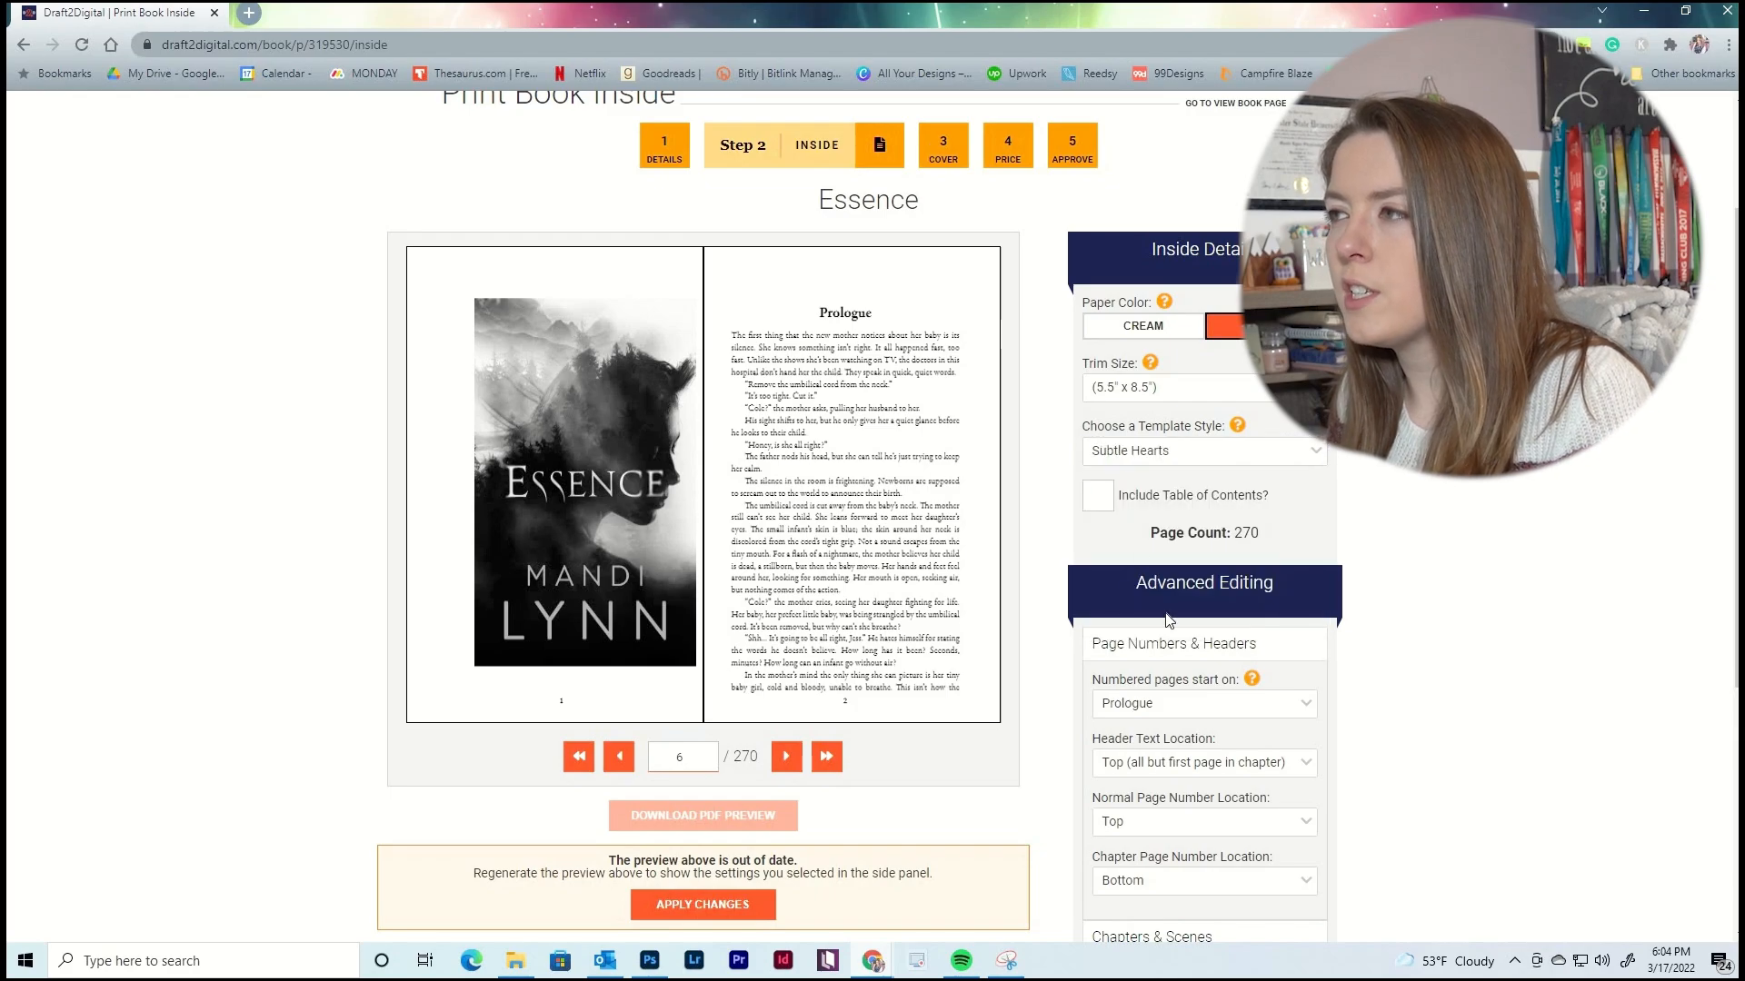
click(1097, 496)
scroll(1207, 609, down, 1)
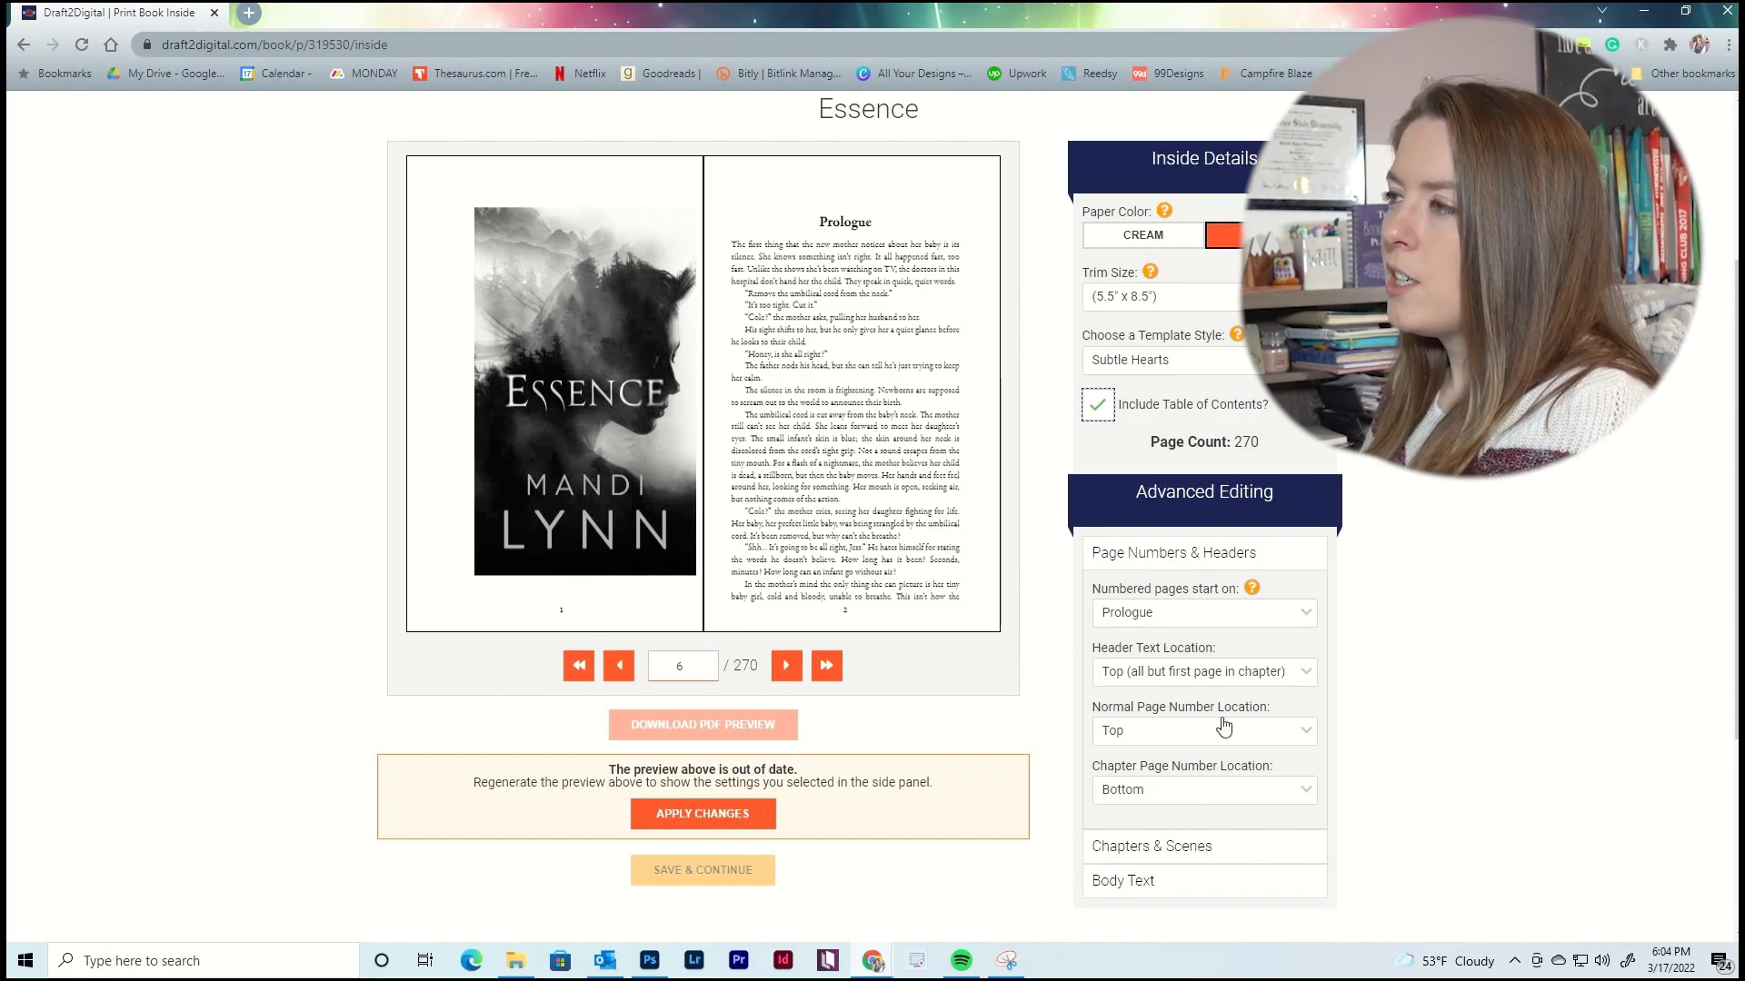
click(725, 814)
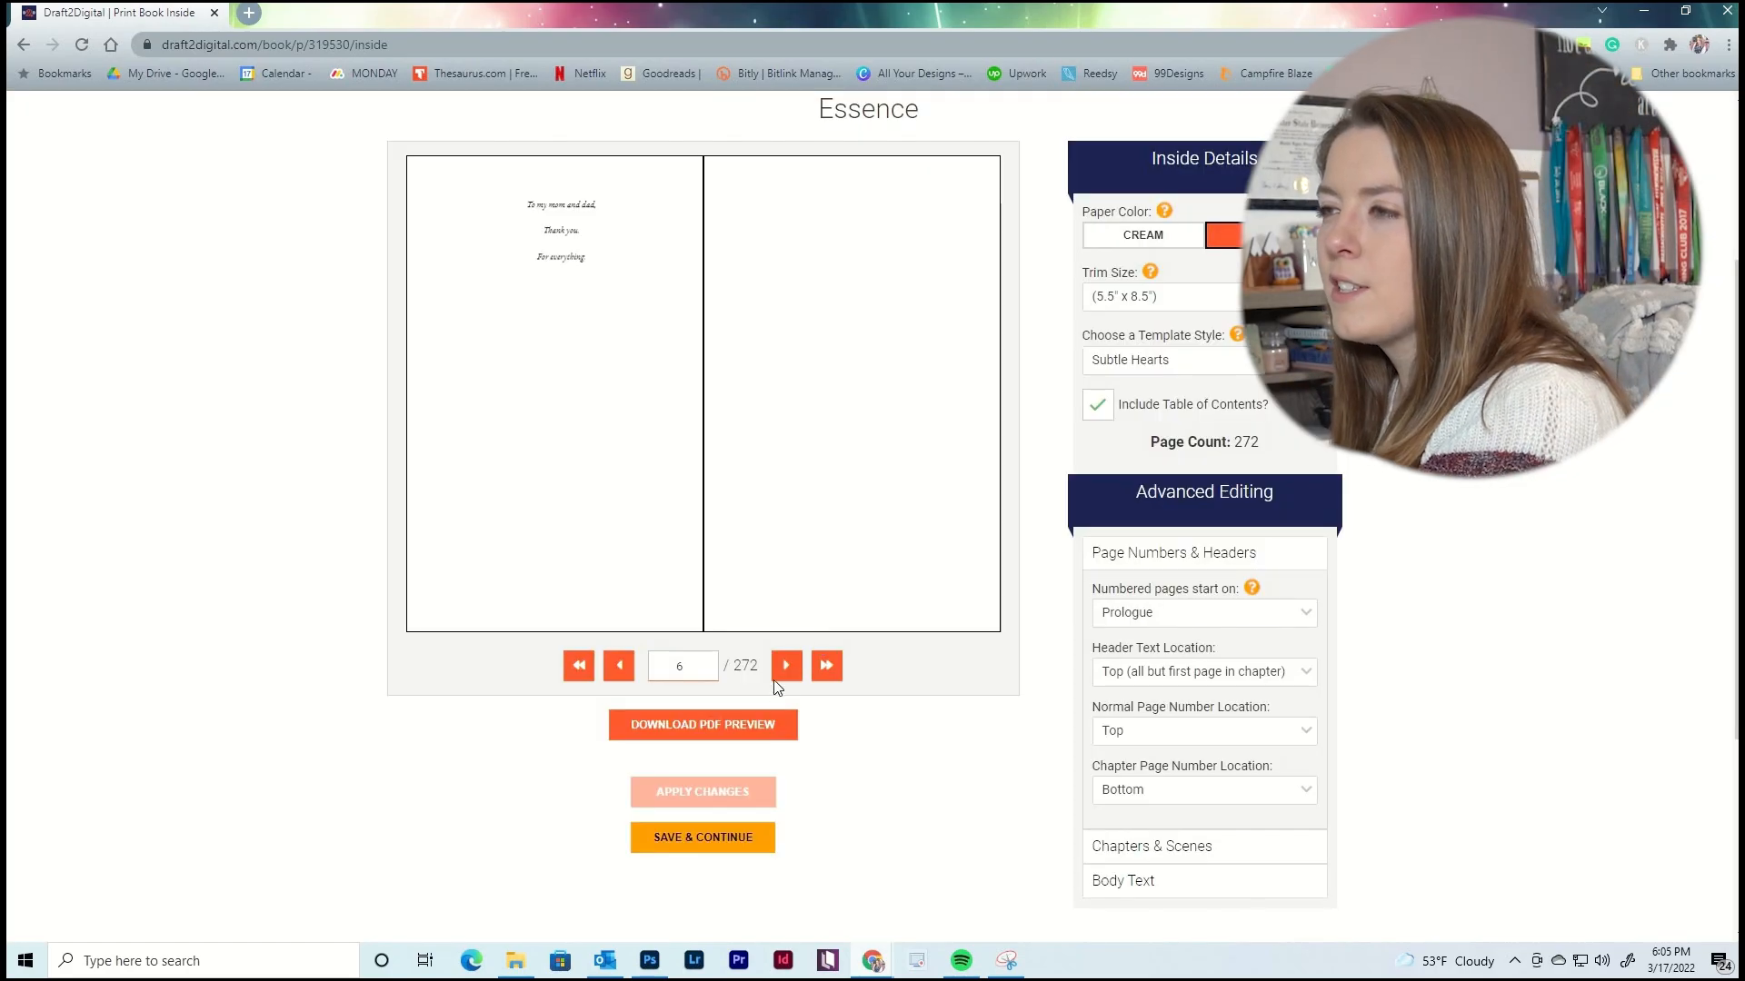
Page back and forth through the regenerated preview to check the table of contents, cover image, Prologue heading and running headers.
click(785, 670)
click(785, 671)
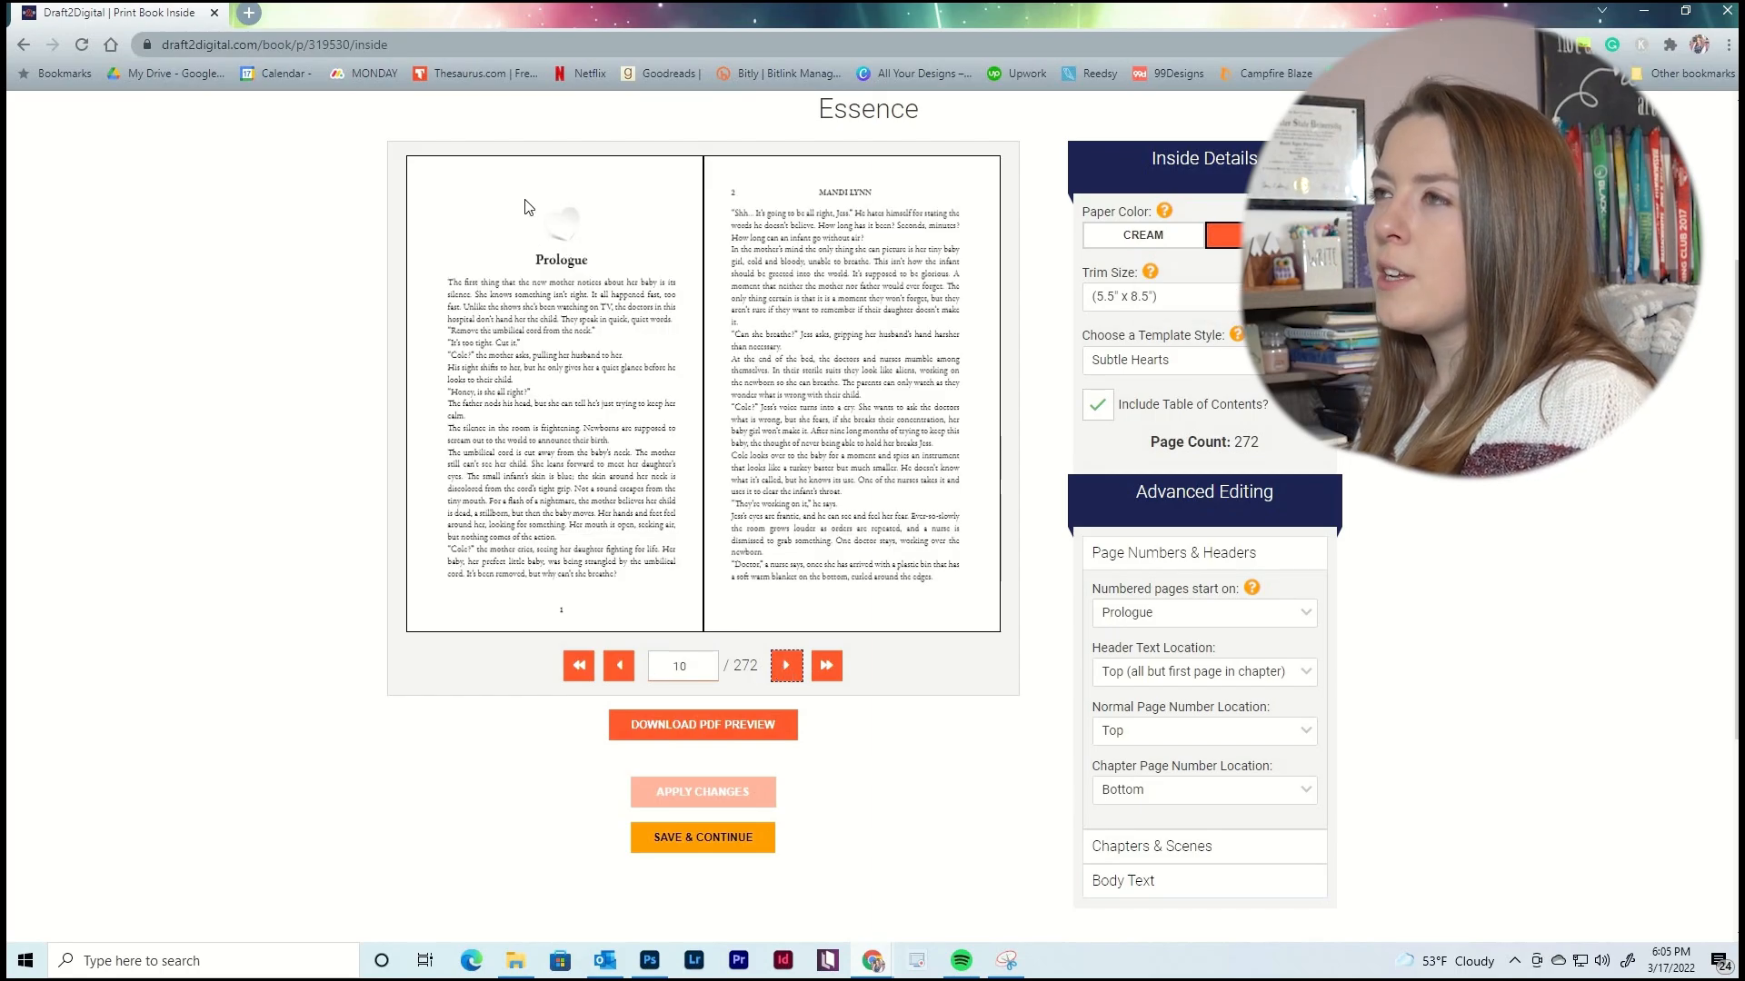
click(619, 666)
click(619, 666)
click(619, 668)
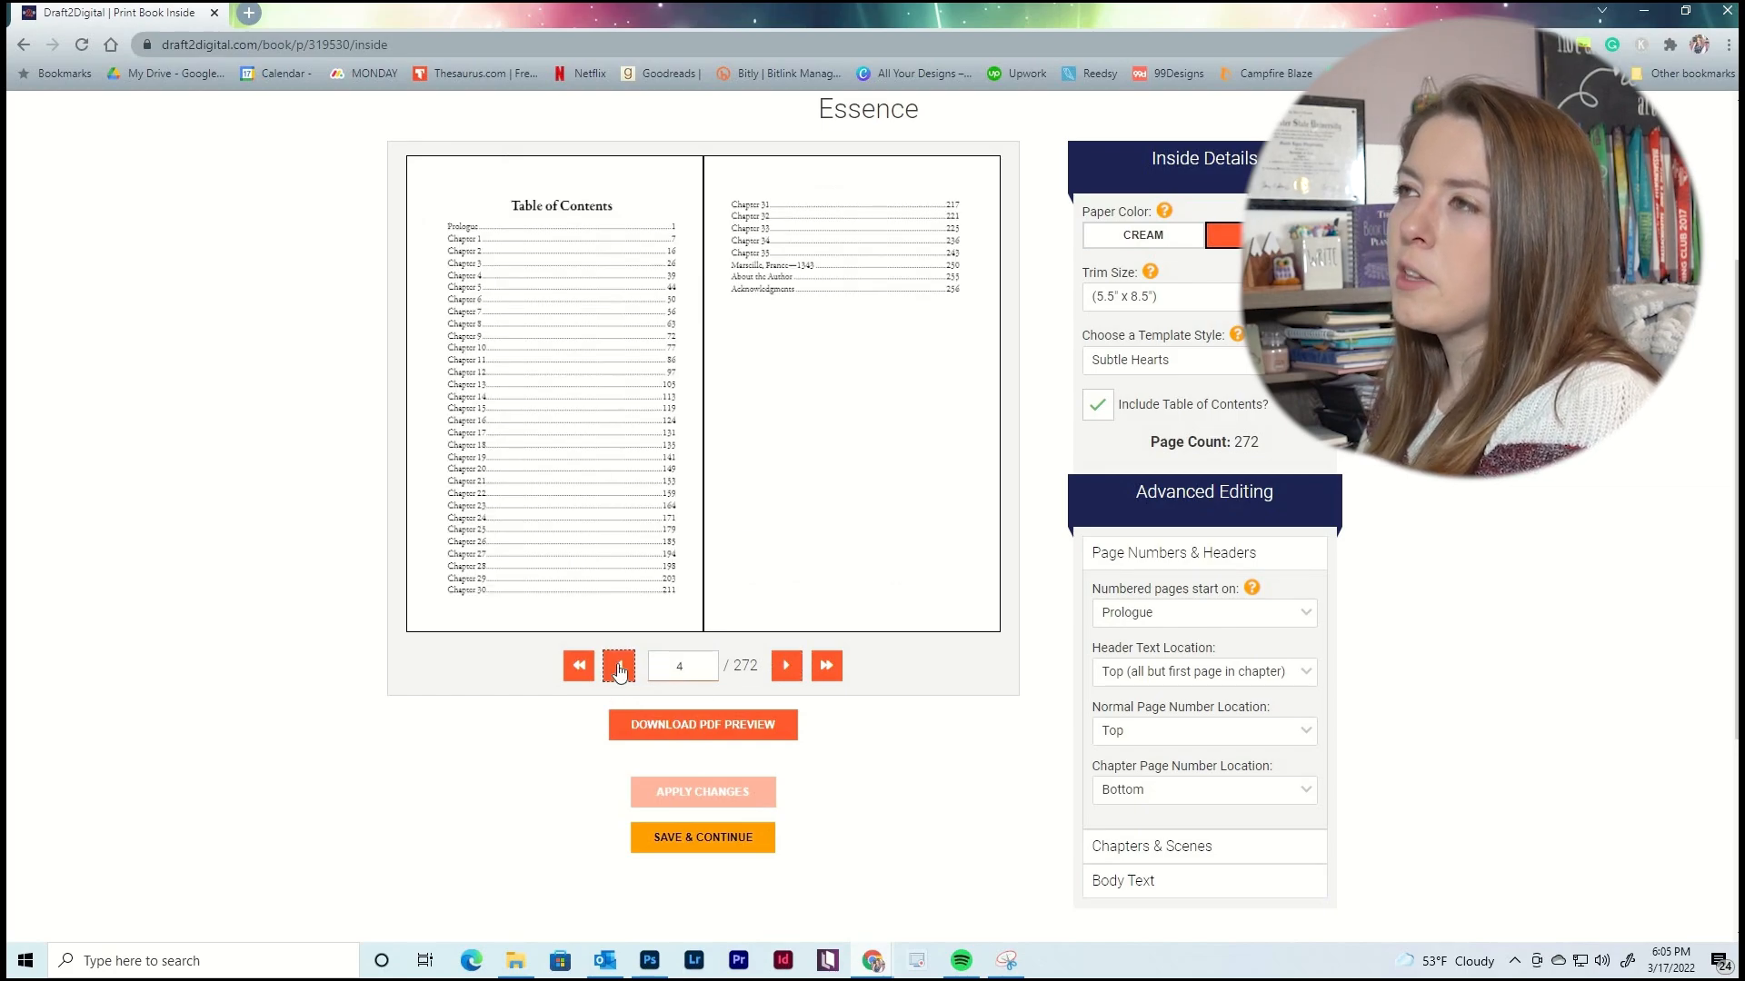
click(618, 670)
click(619, 670)
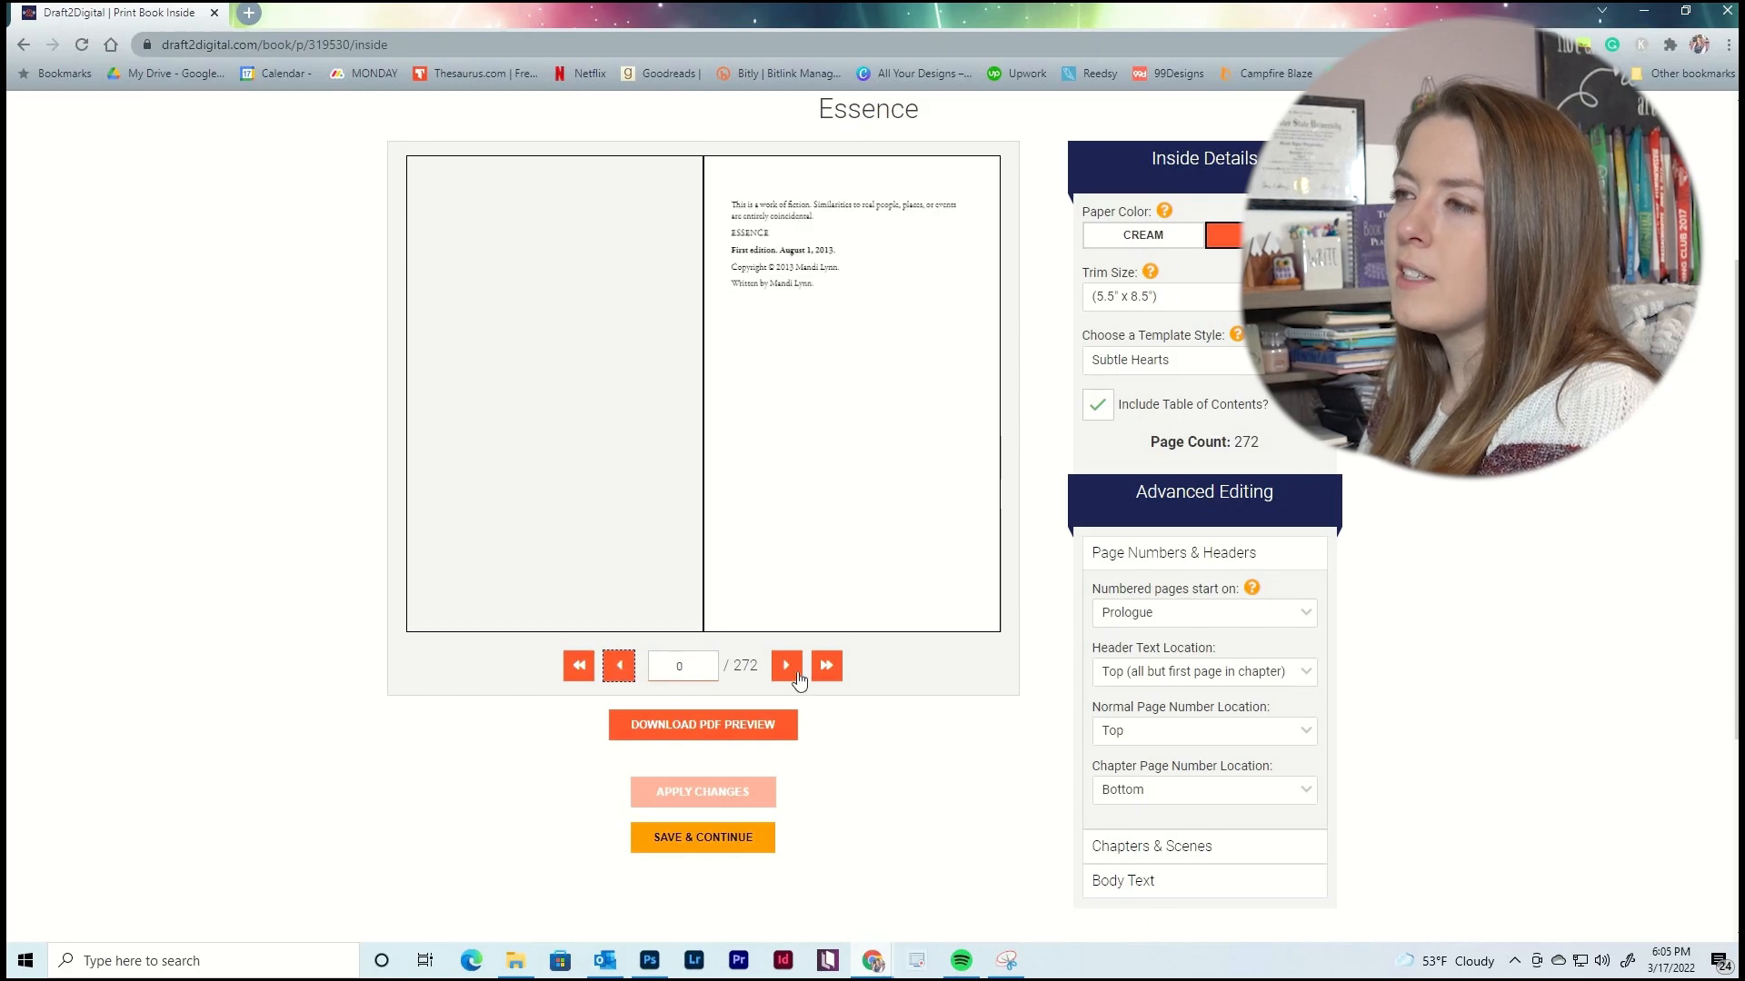
click(787, 666)
click(789, 669)
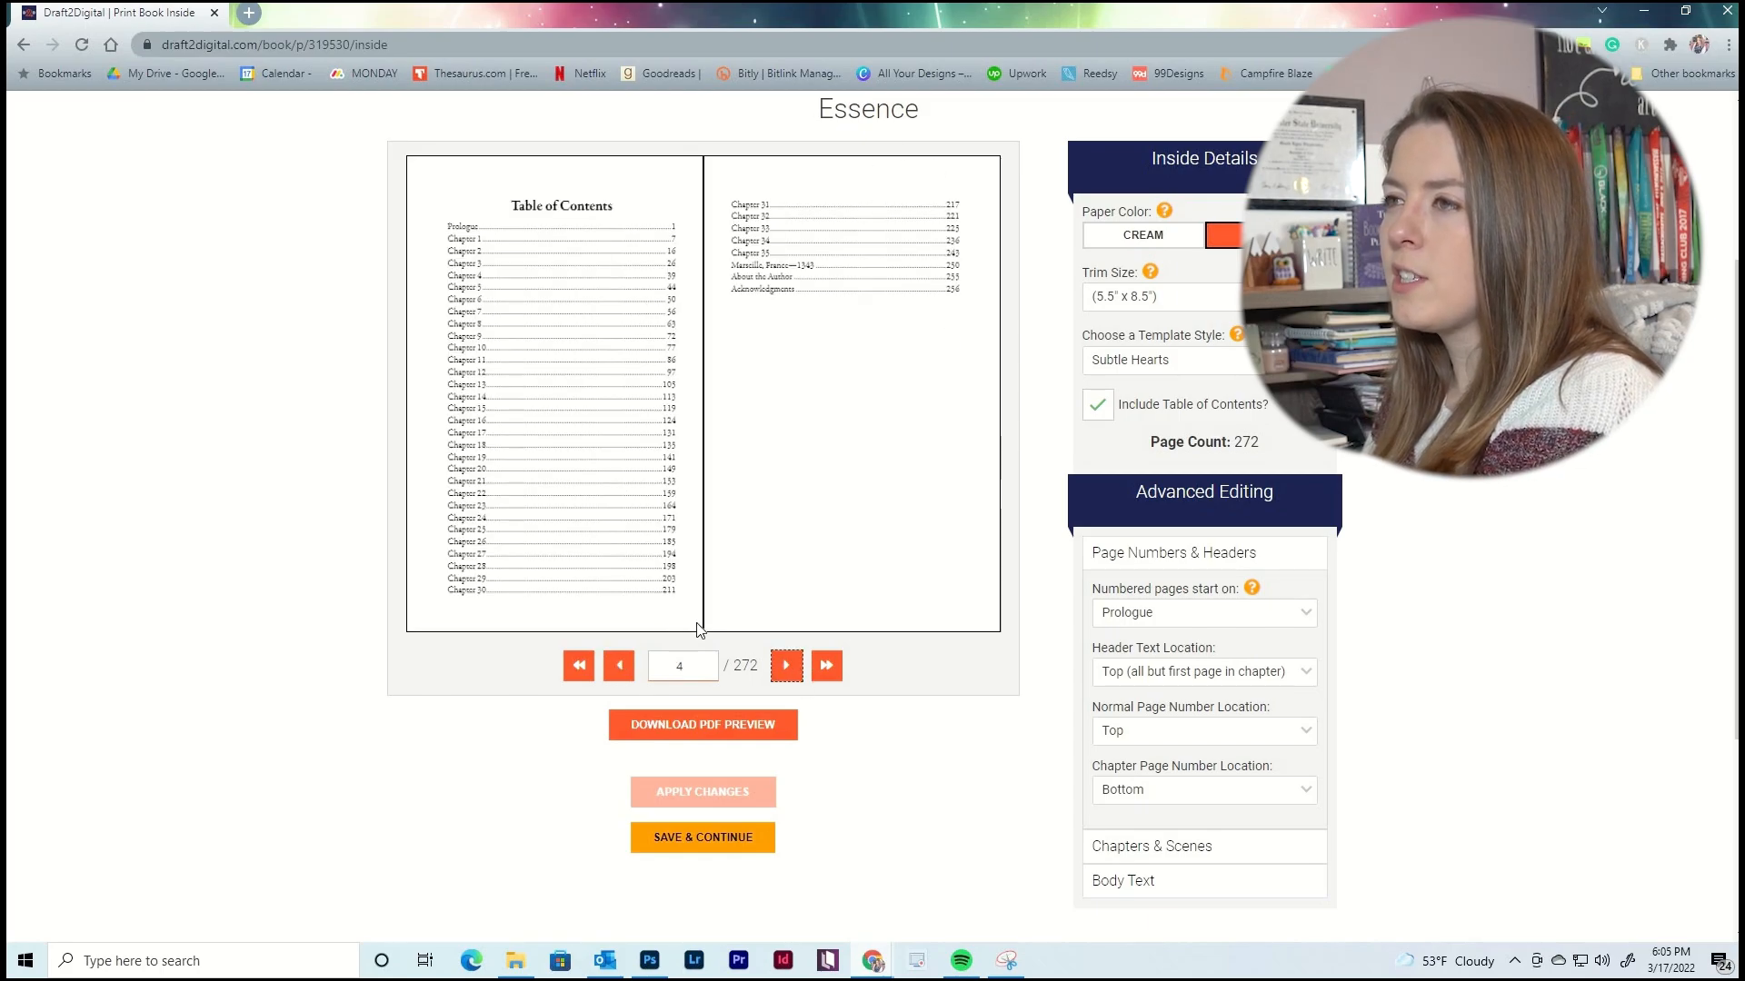
click(787, 666)
click(787, 666)
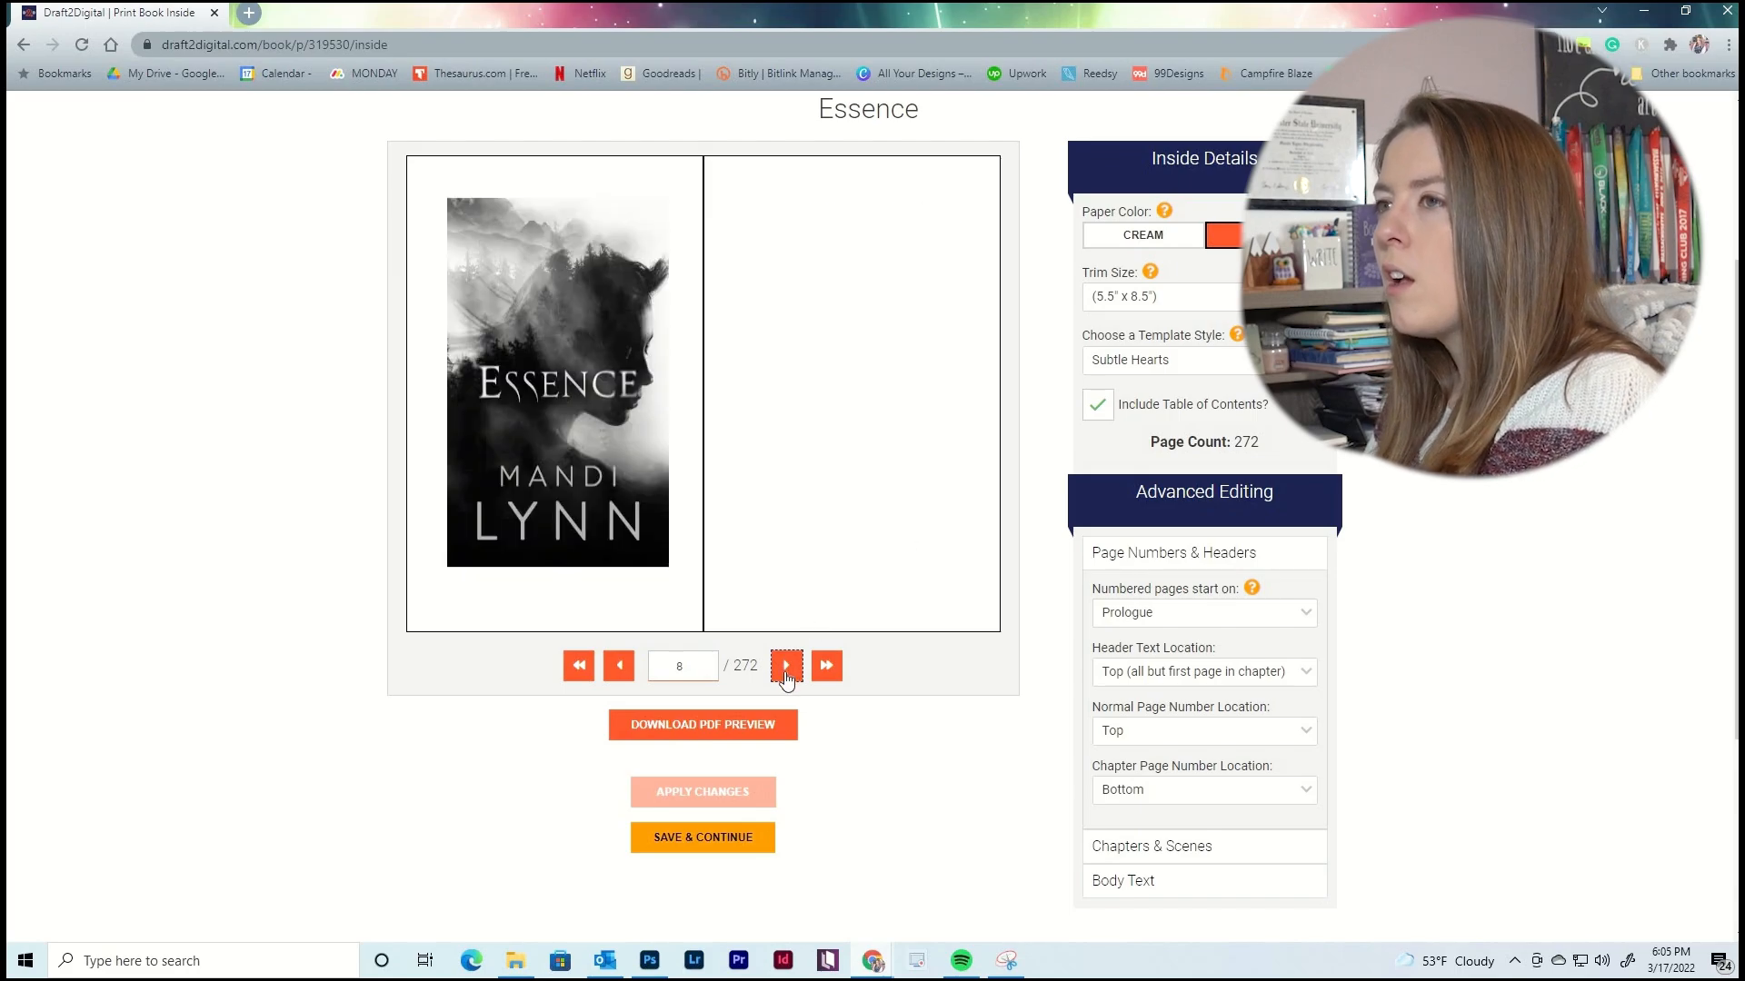
click(787, 666)
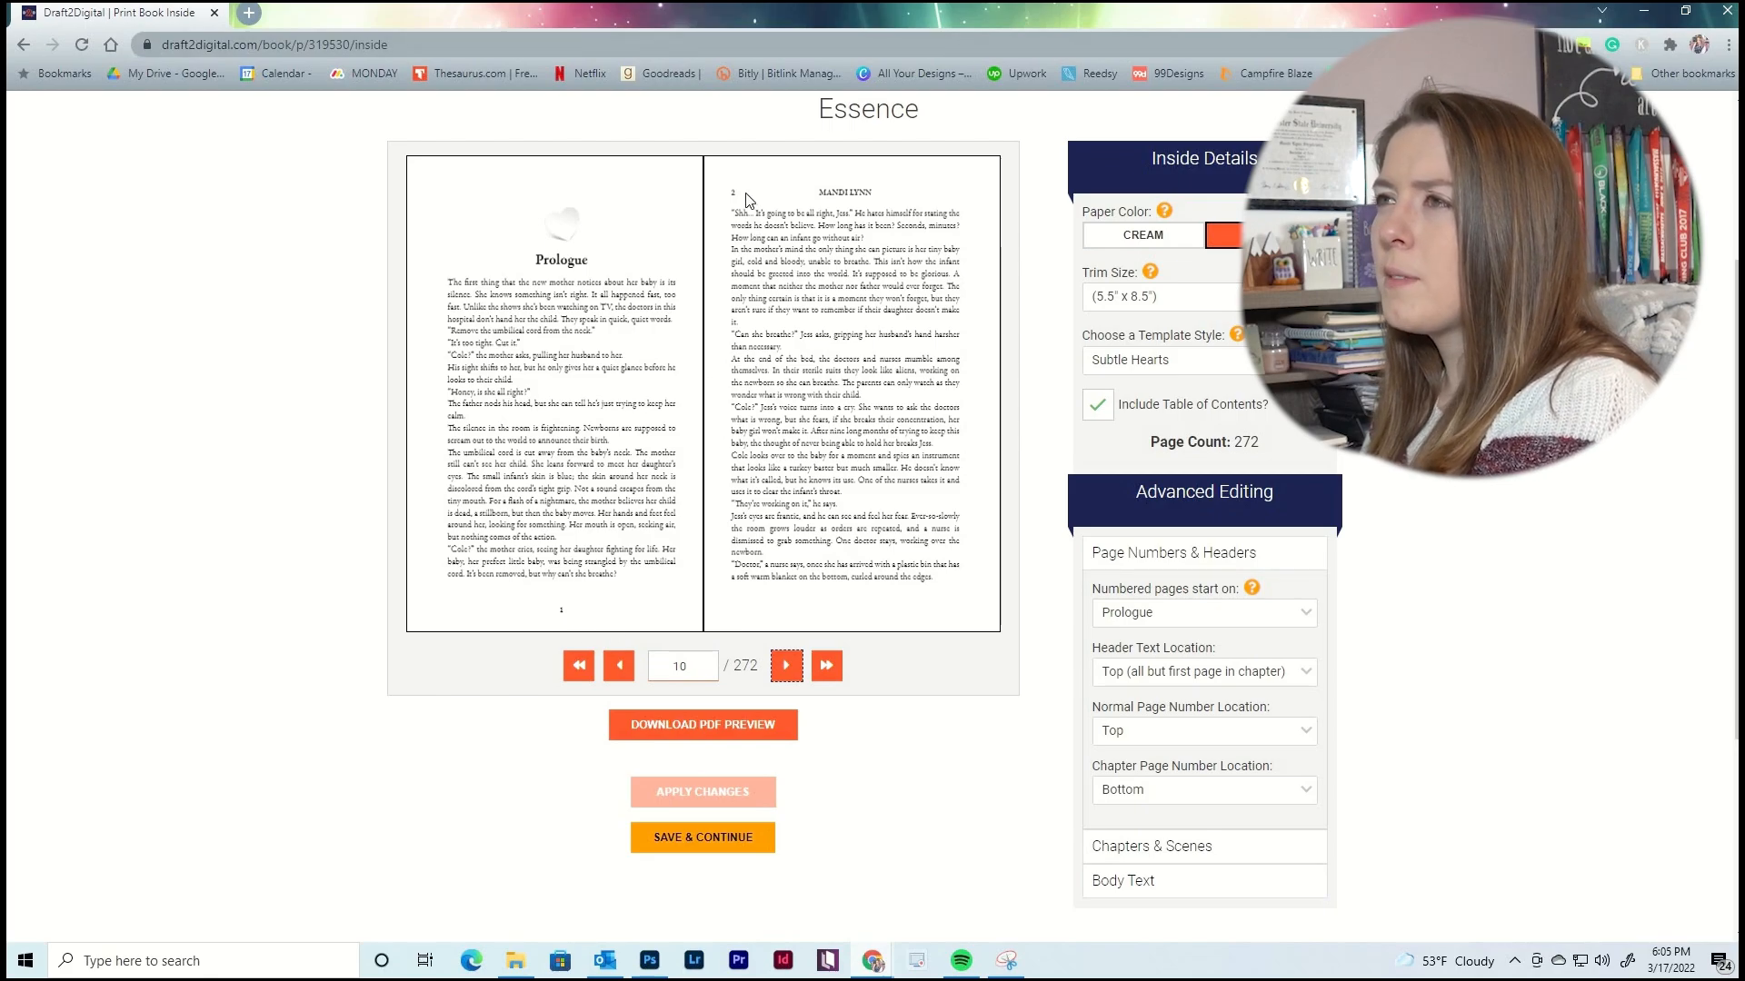
click(786, 666)
click(786, 666)
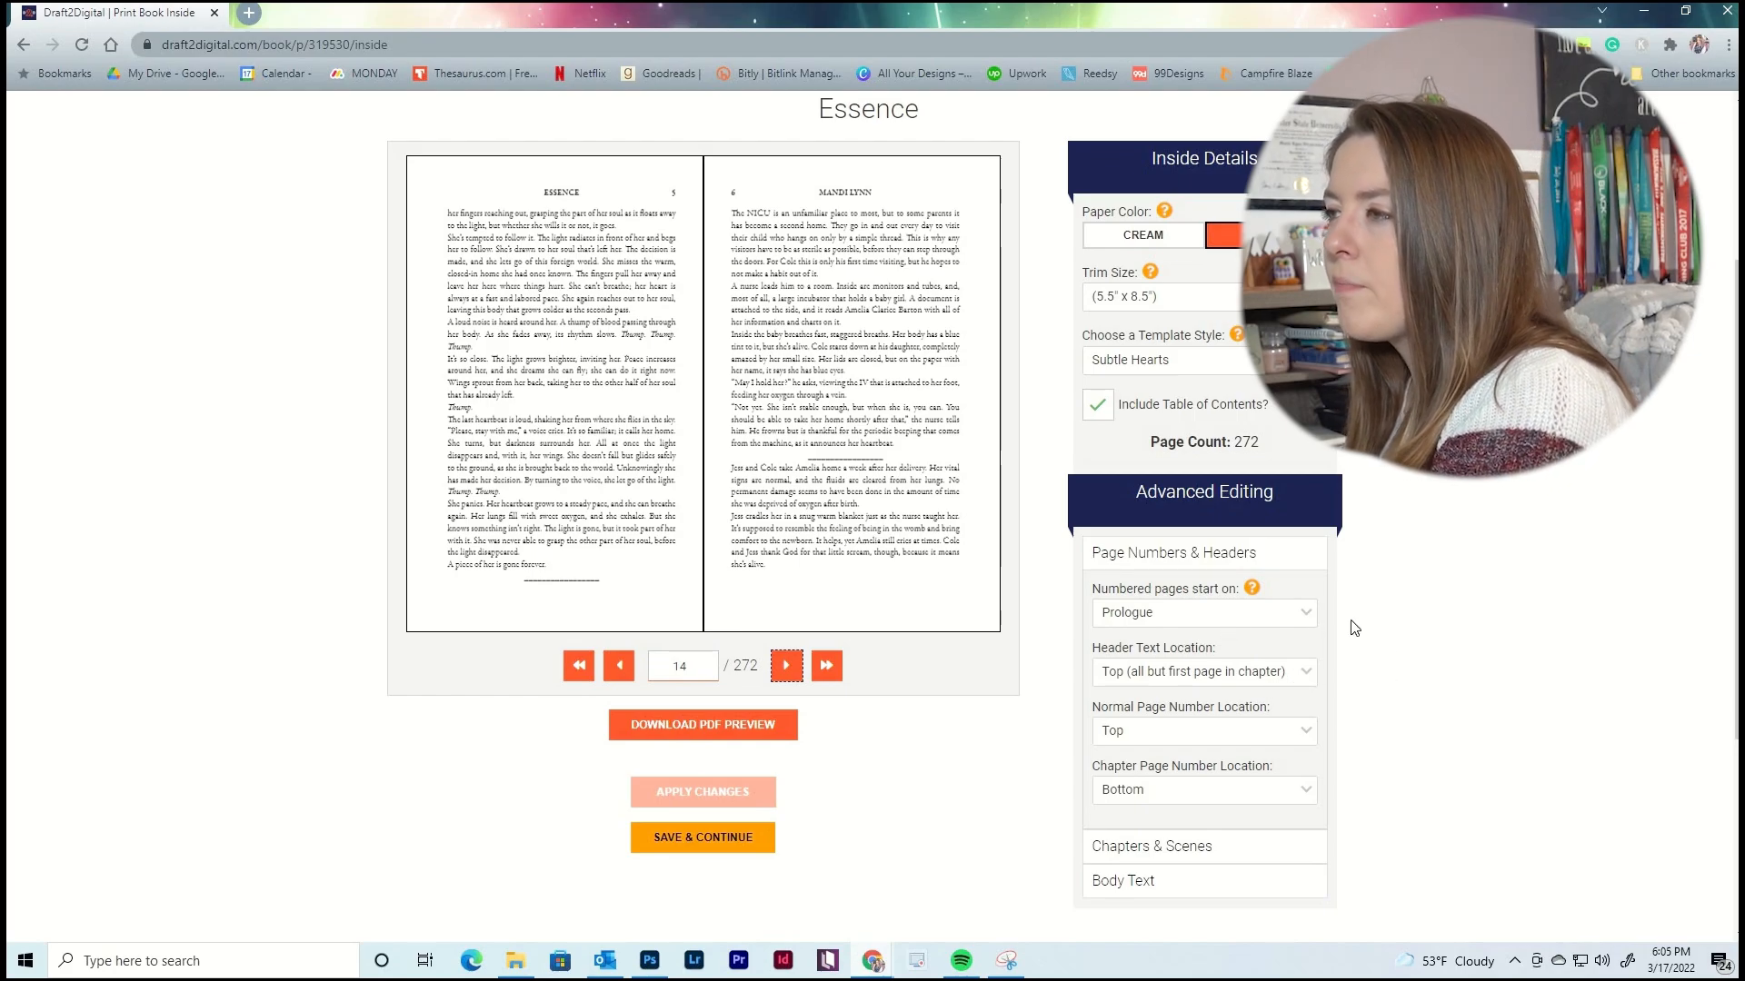
View the header text location options and page back to the Prologue to check its headers in the preview.
click(1306, 674)
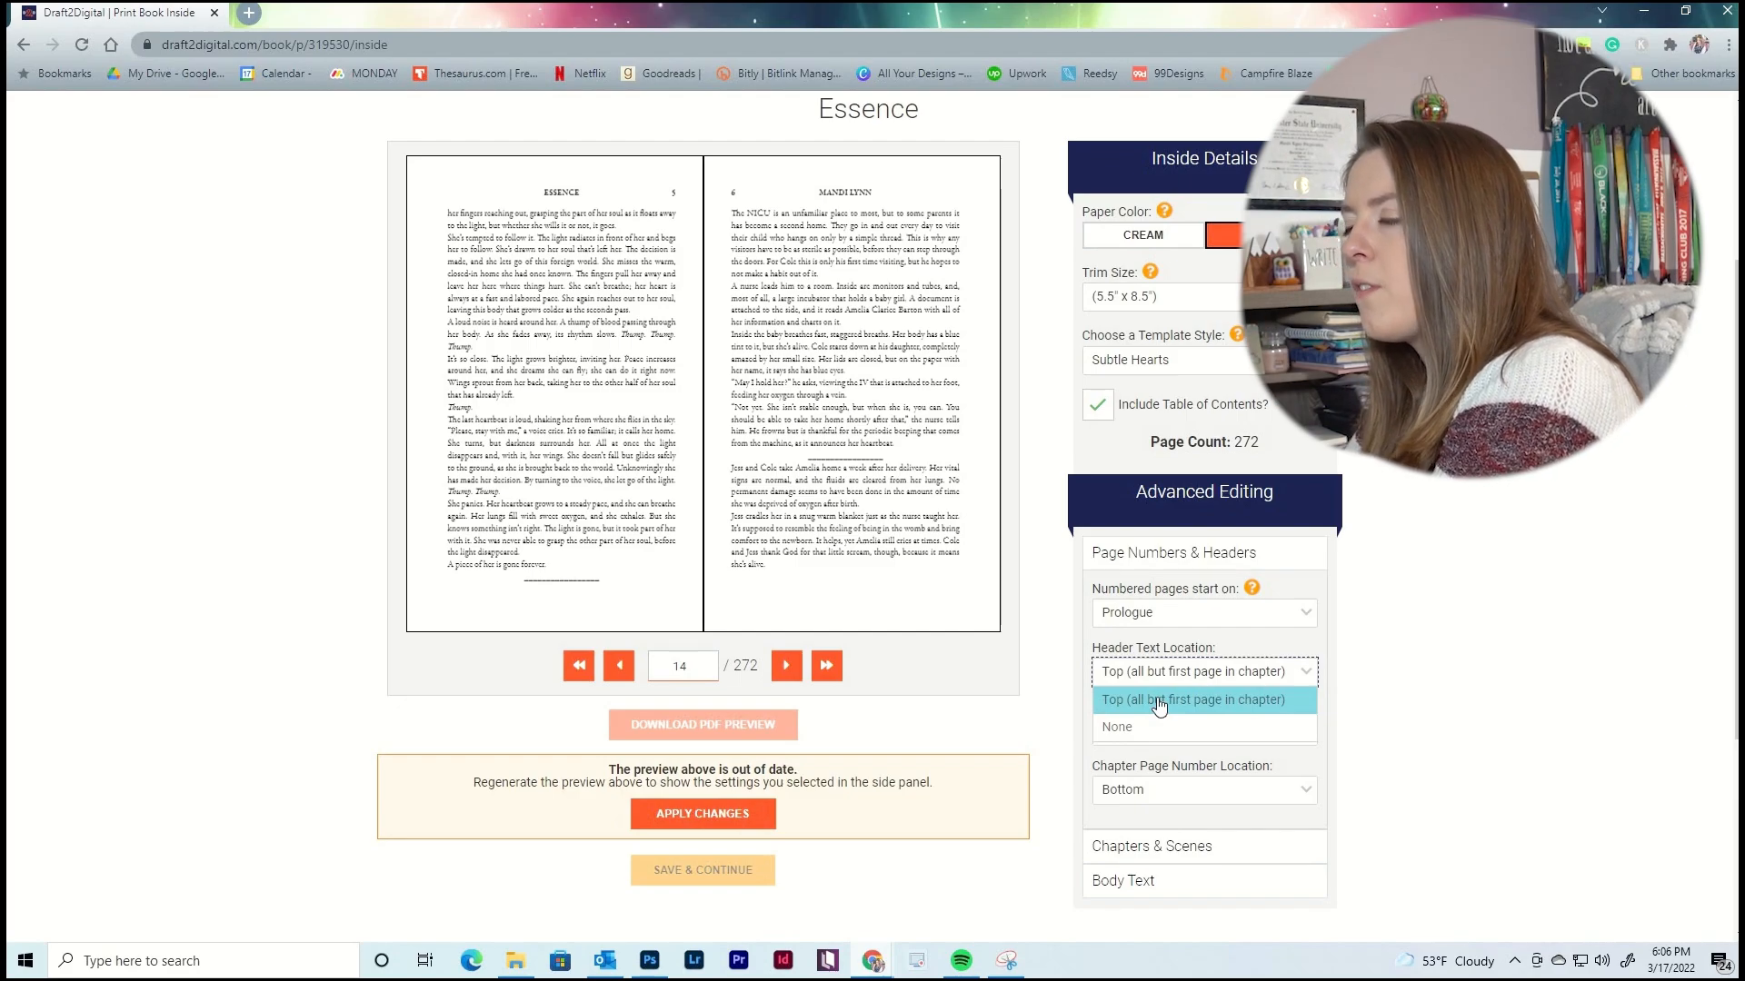
click(621, 672)
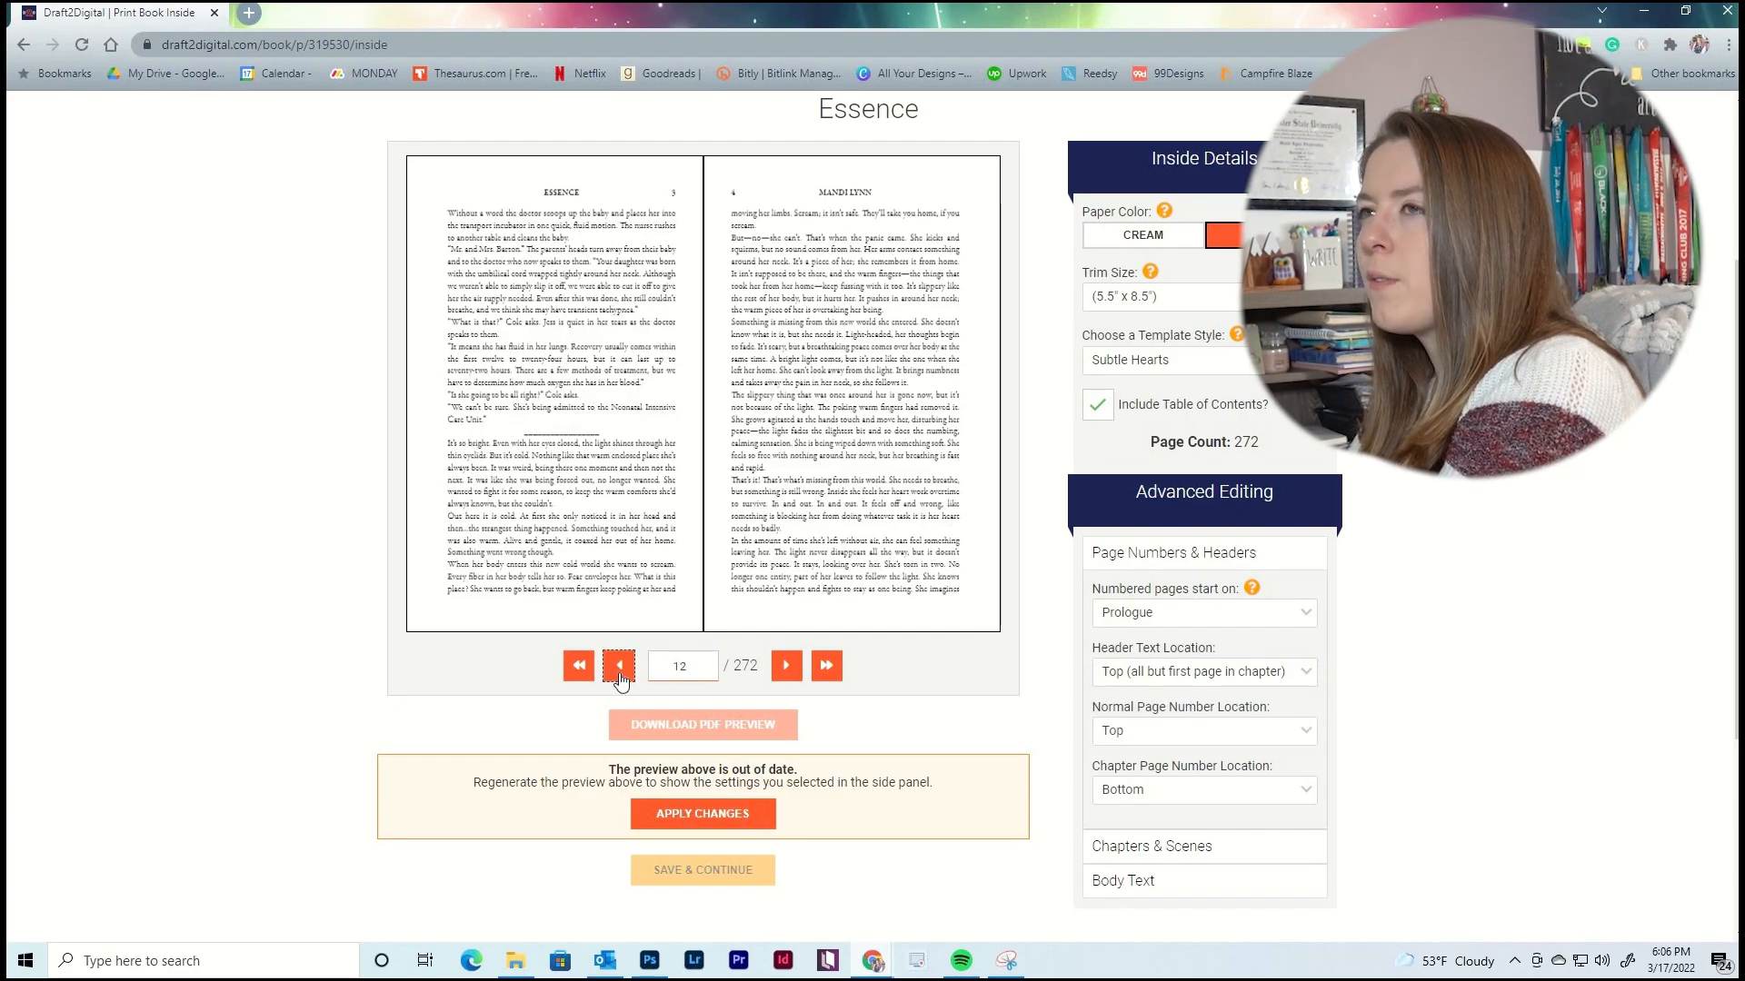
click(621, 672)
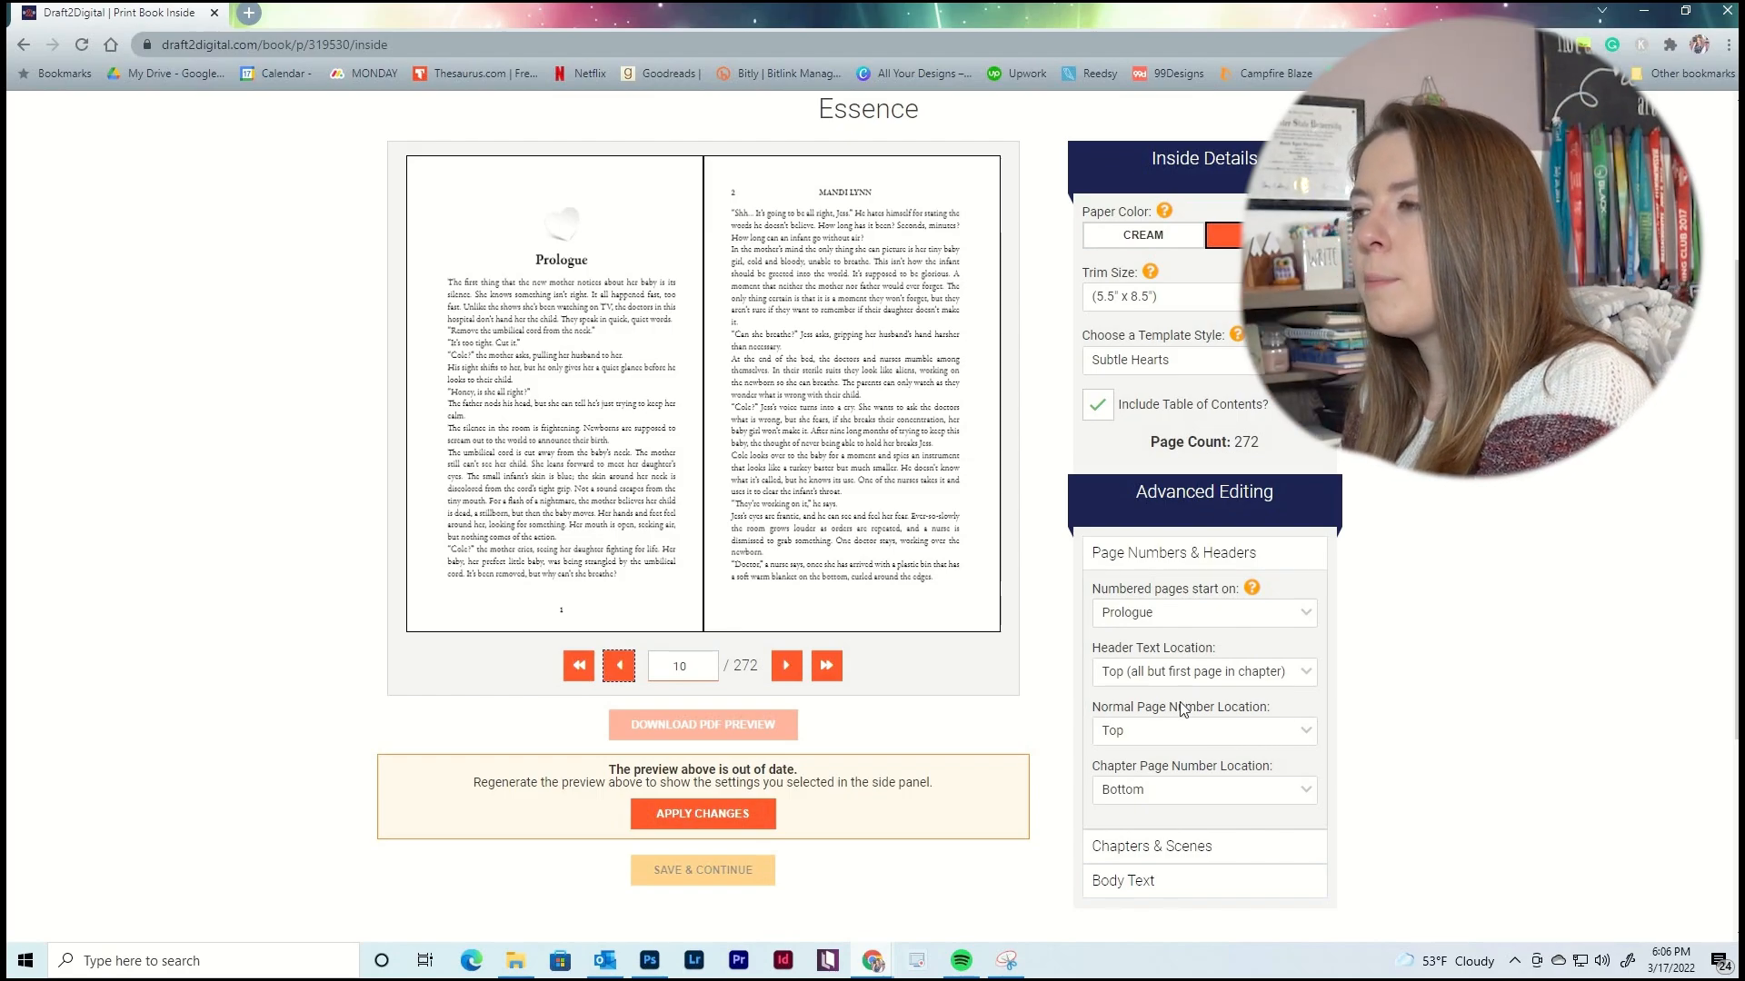
Set the normal page number location to Bottom and the chapter page number location to None, and apply the changes to the preview.
click(1270, 734)
click(1180, 795)
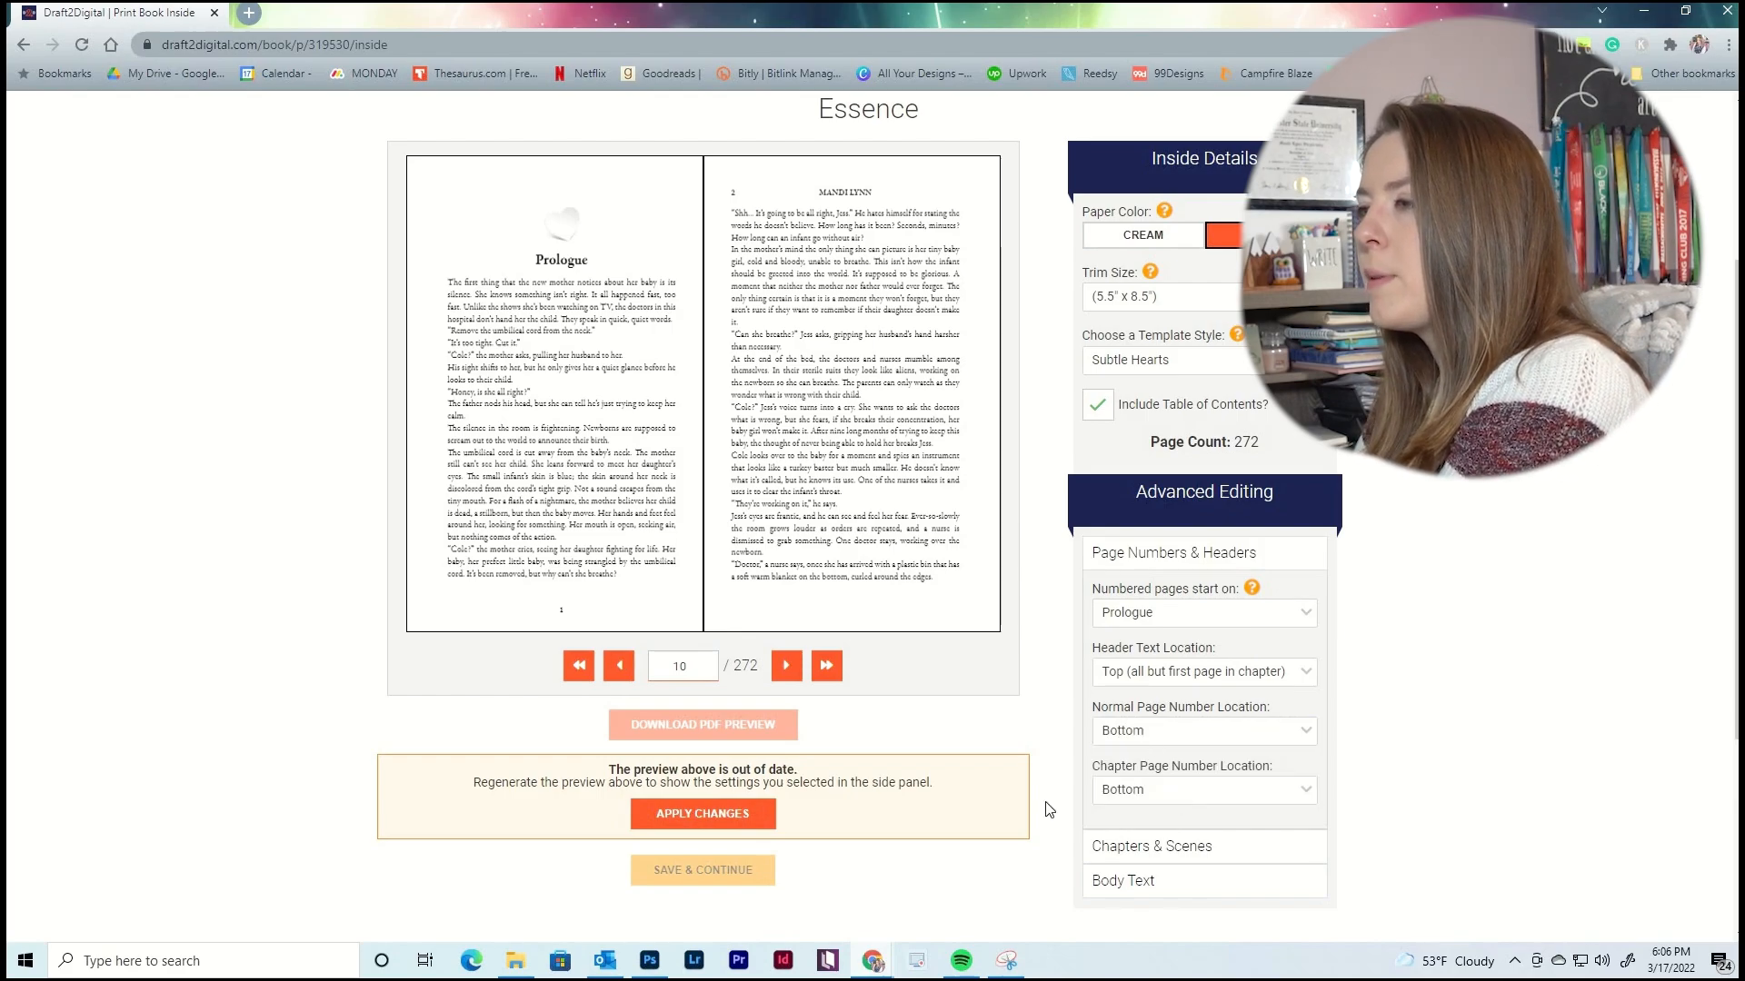
click(1190, 799)
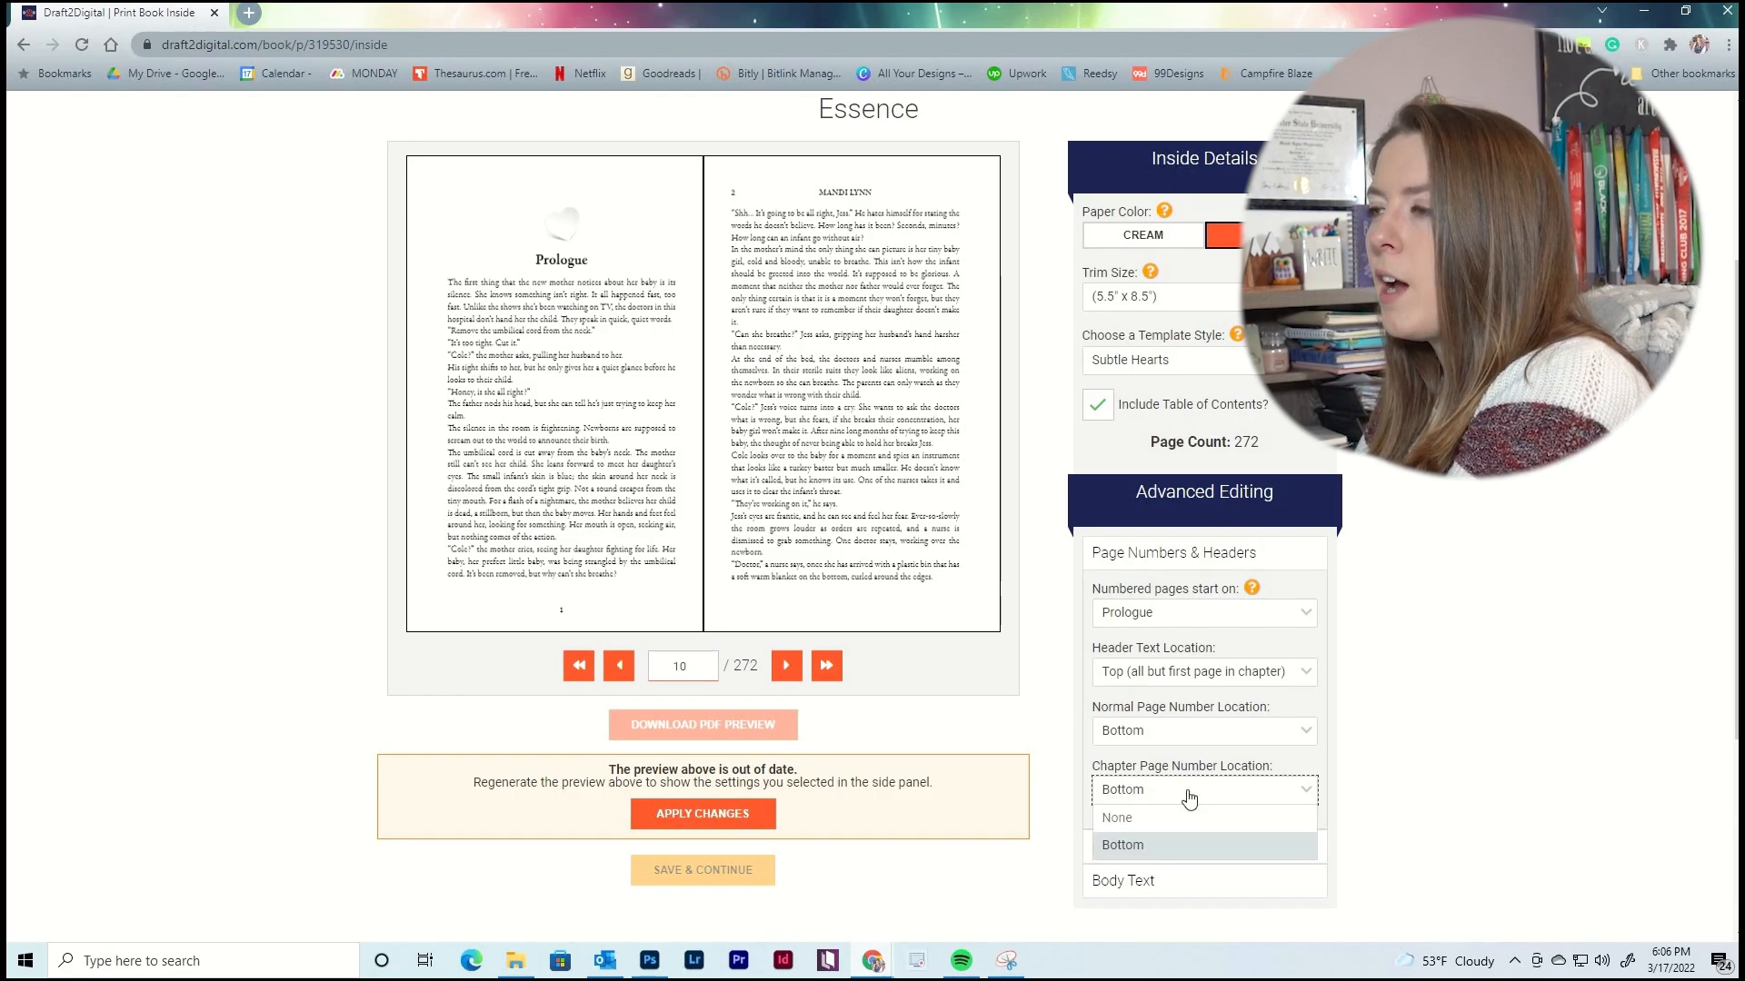
click(1170, 815)
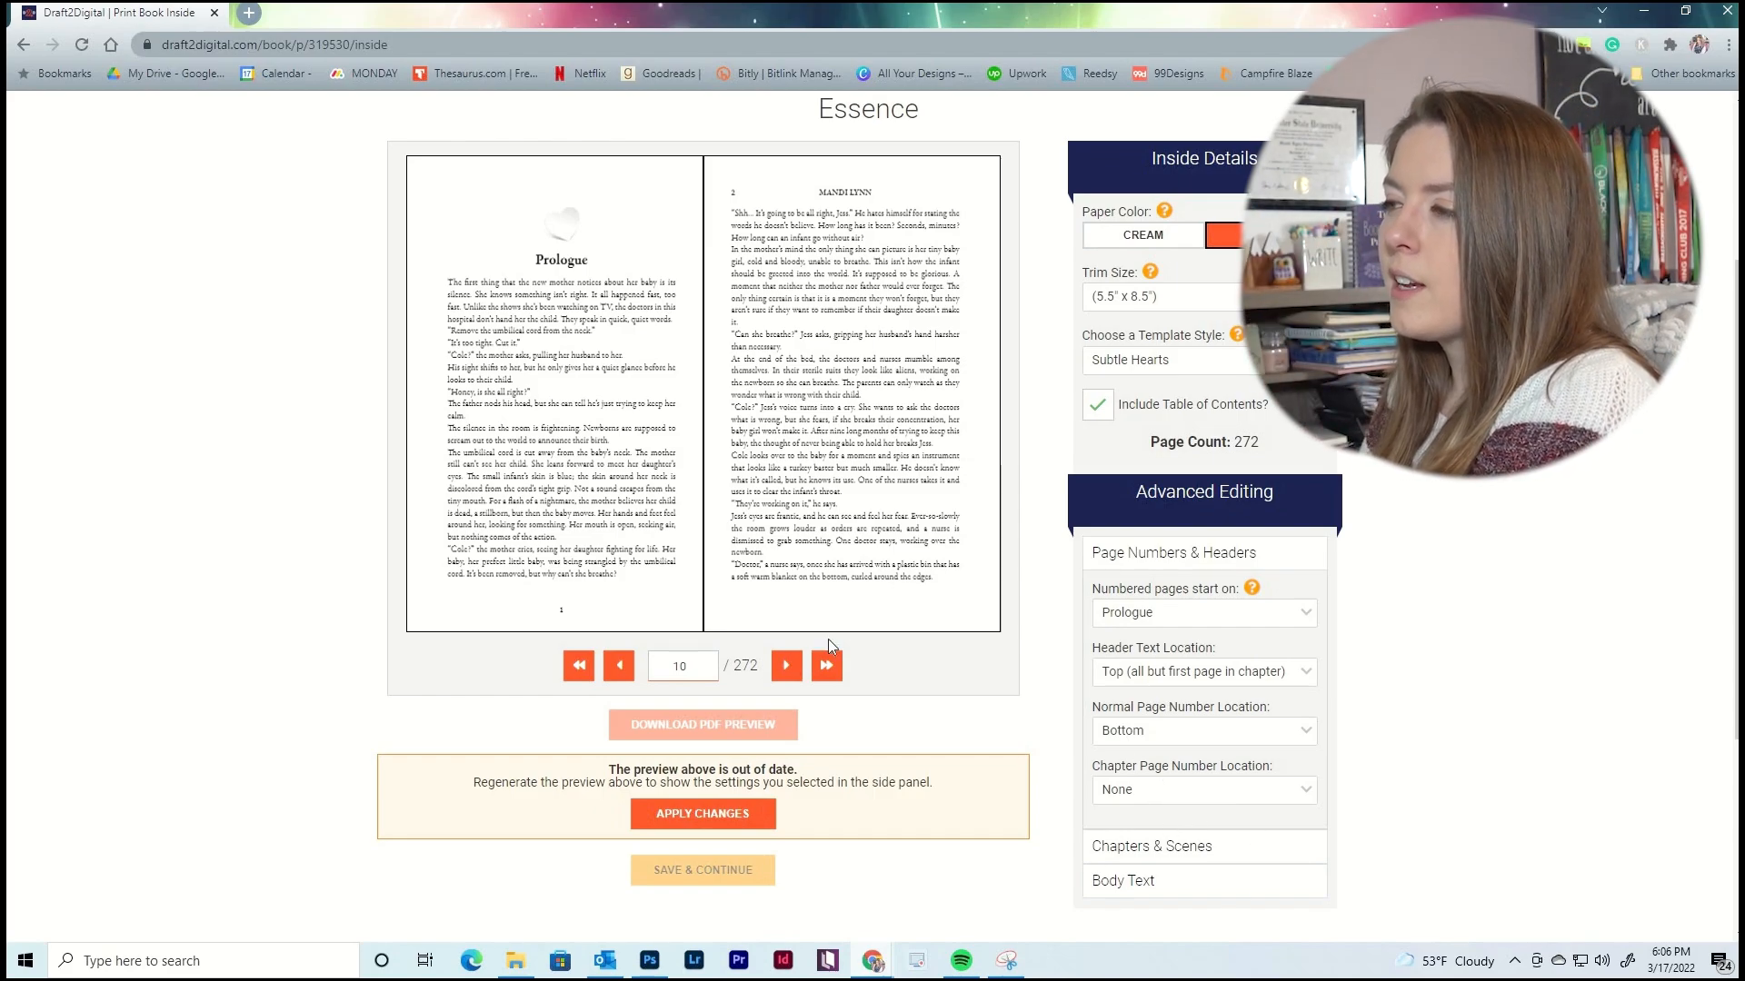
click(724, 812)
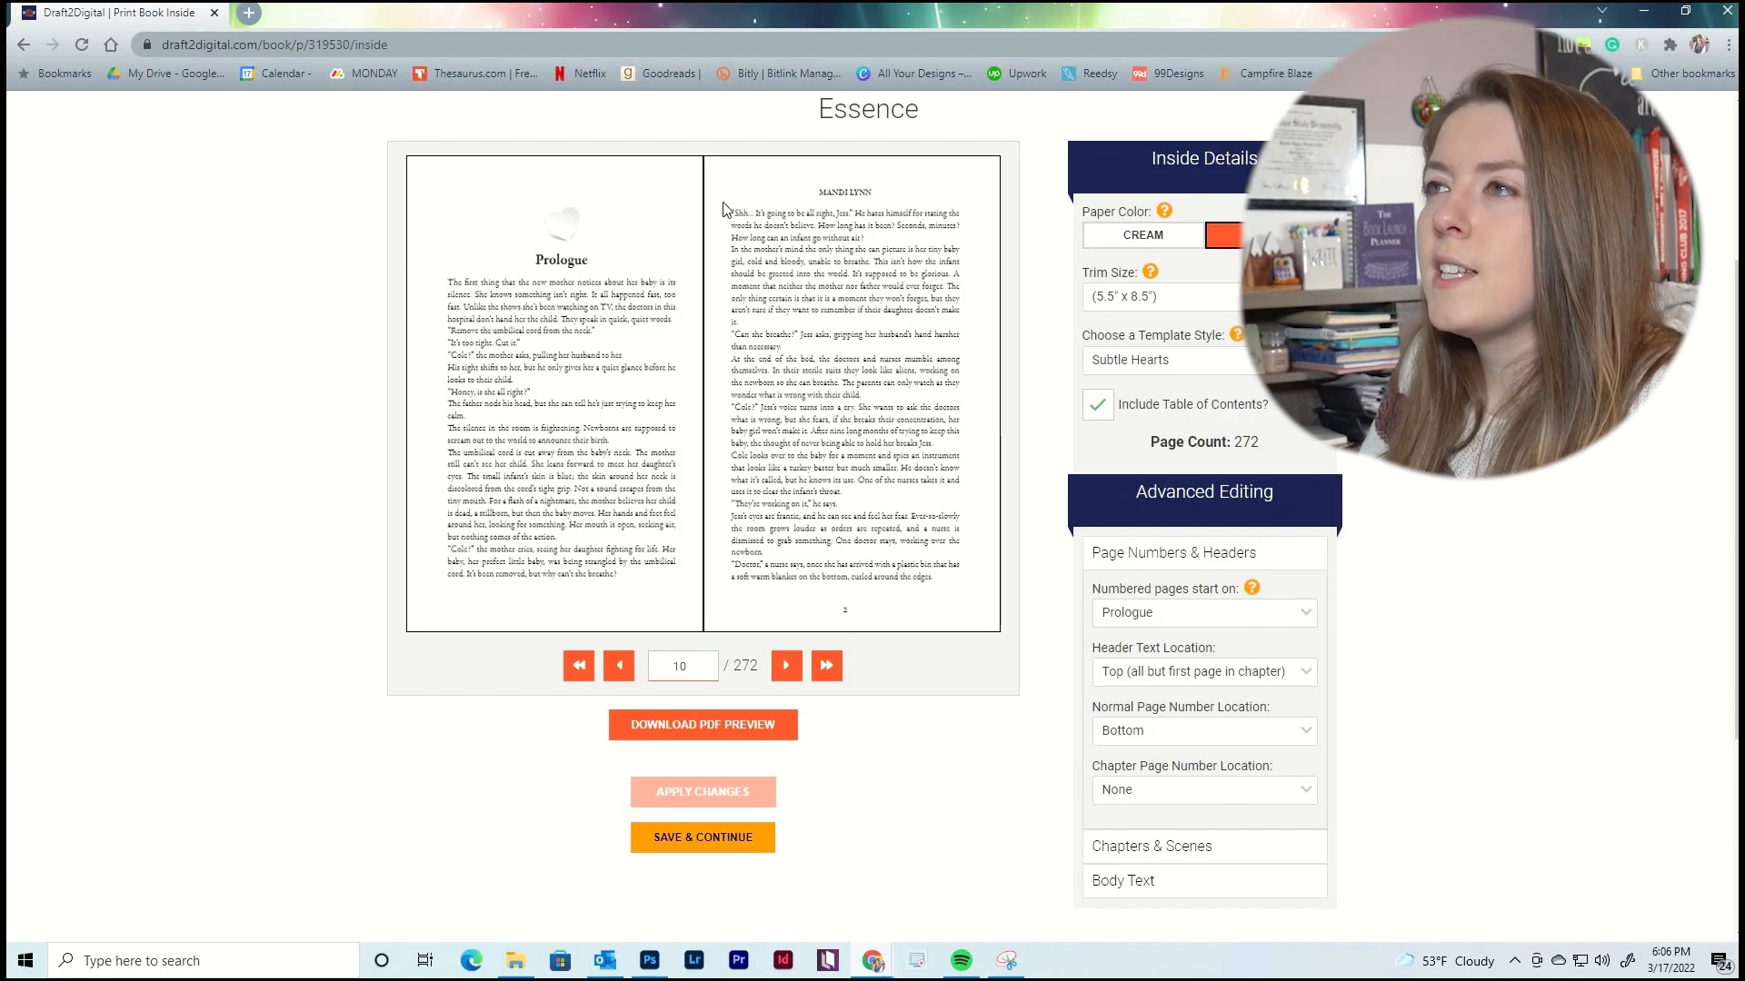
Page forward from the Prologue and back in the regenerated preview to check where the page numbers fall.
click(786, 668)
click(786, 668)
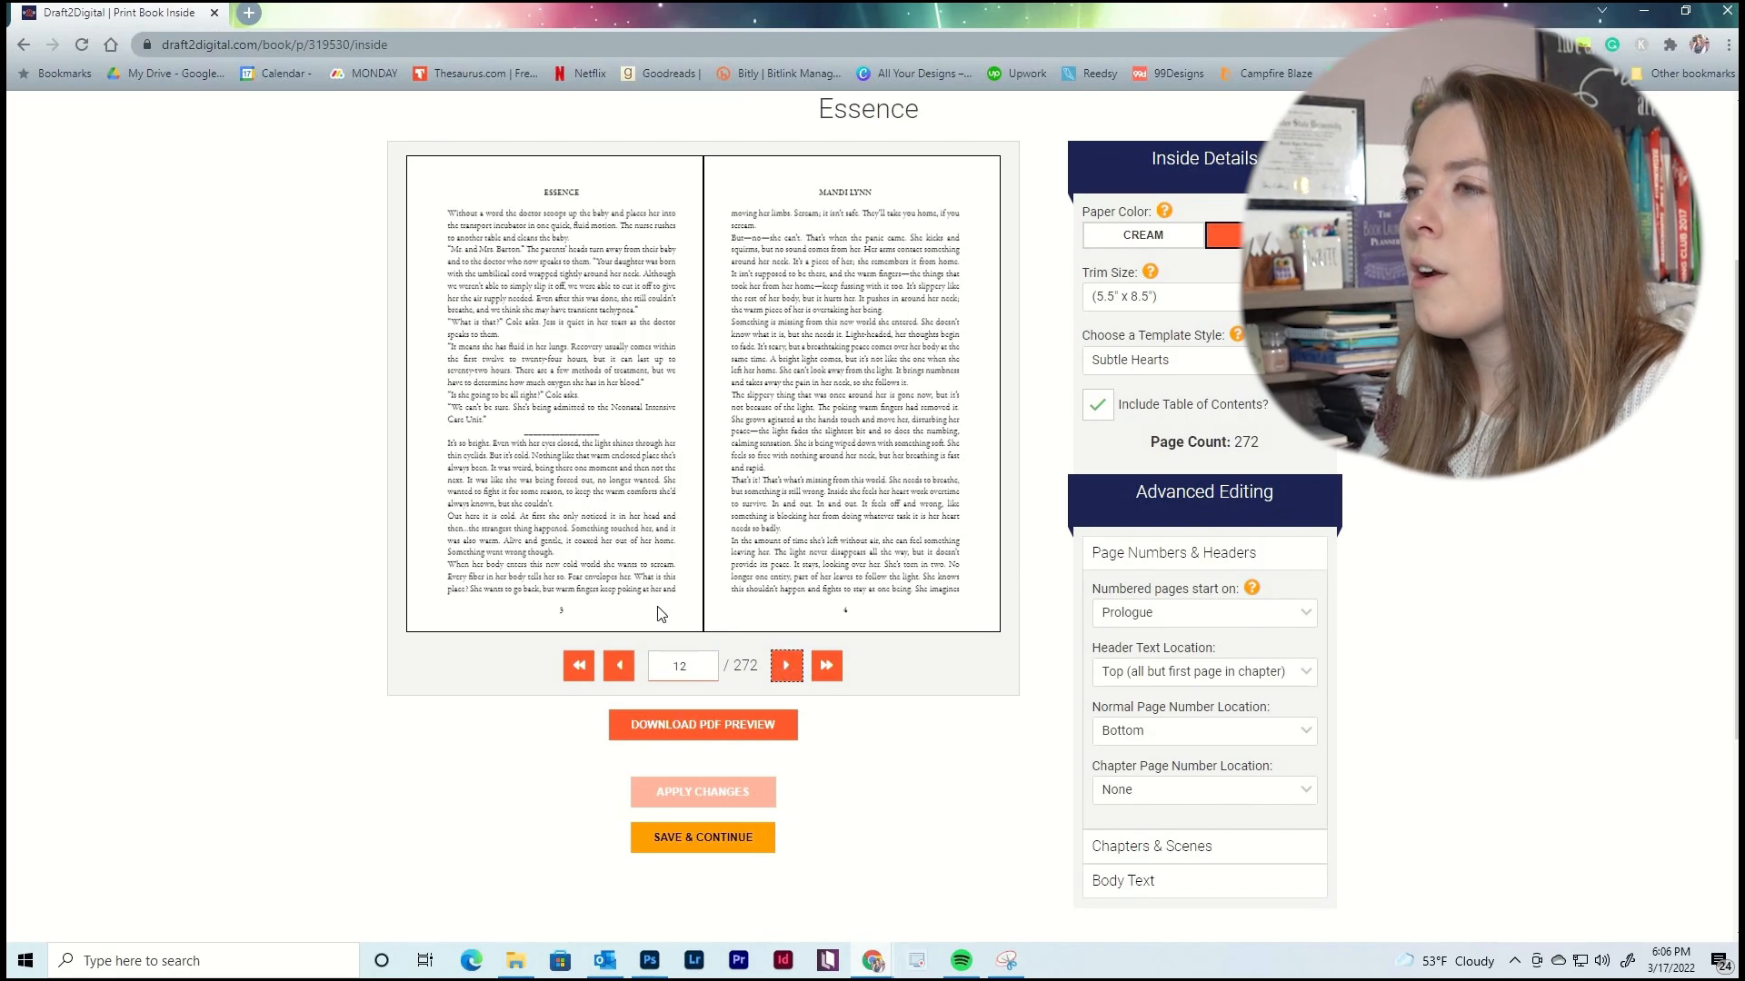
click(619, 666)
click(618, 666)
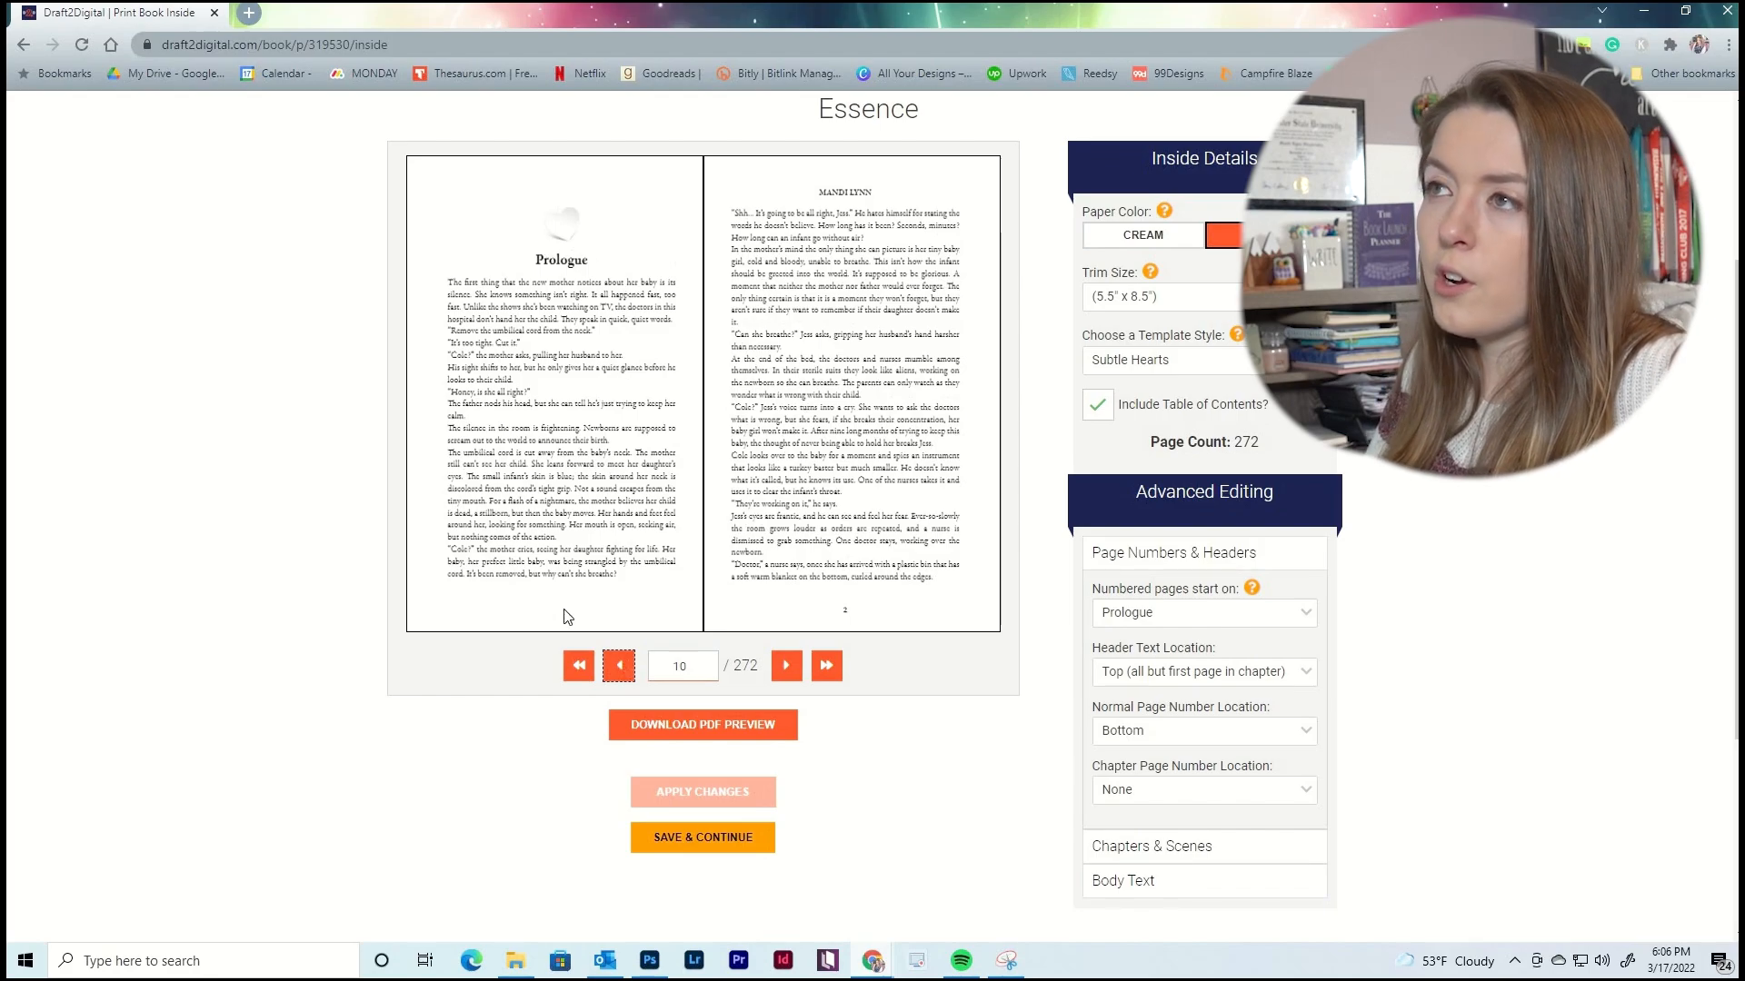
In the chapter and scene settings, make all chapters start on the right side and apply the changes to the preview.
scroll(1406, 639, down, 1)
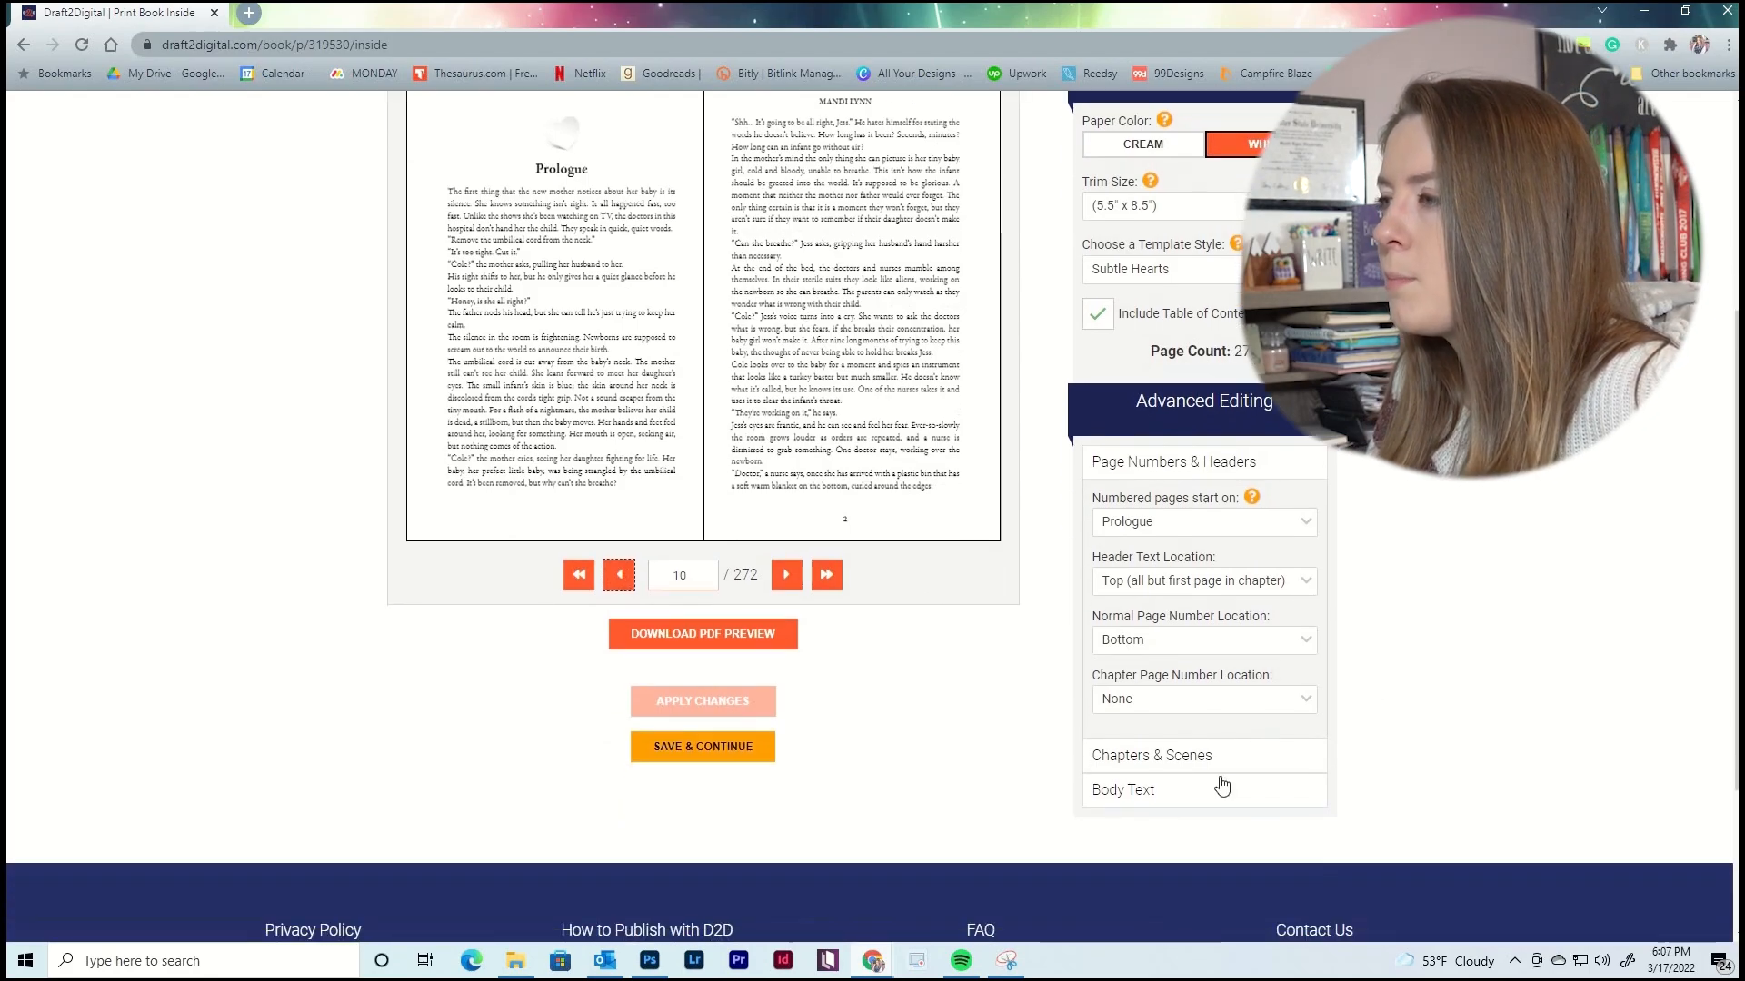
click(1202, 760)
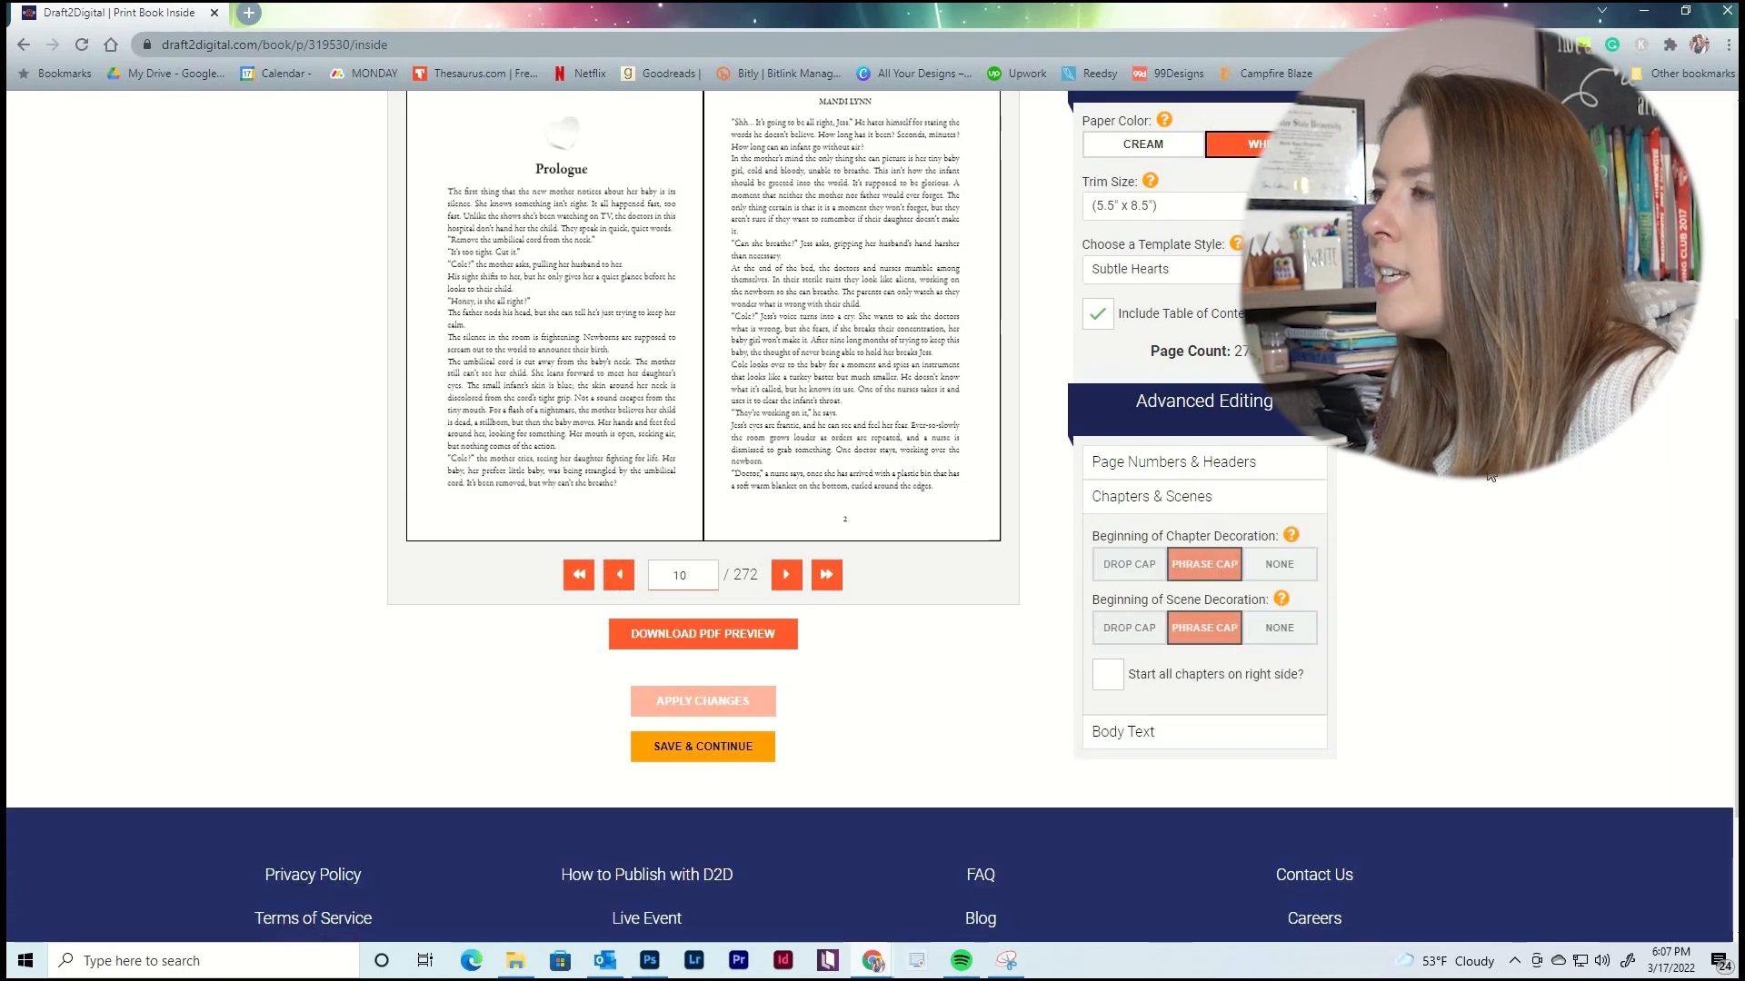
scroll(818, 363, up, 1)
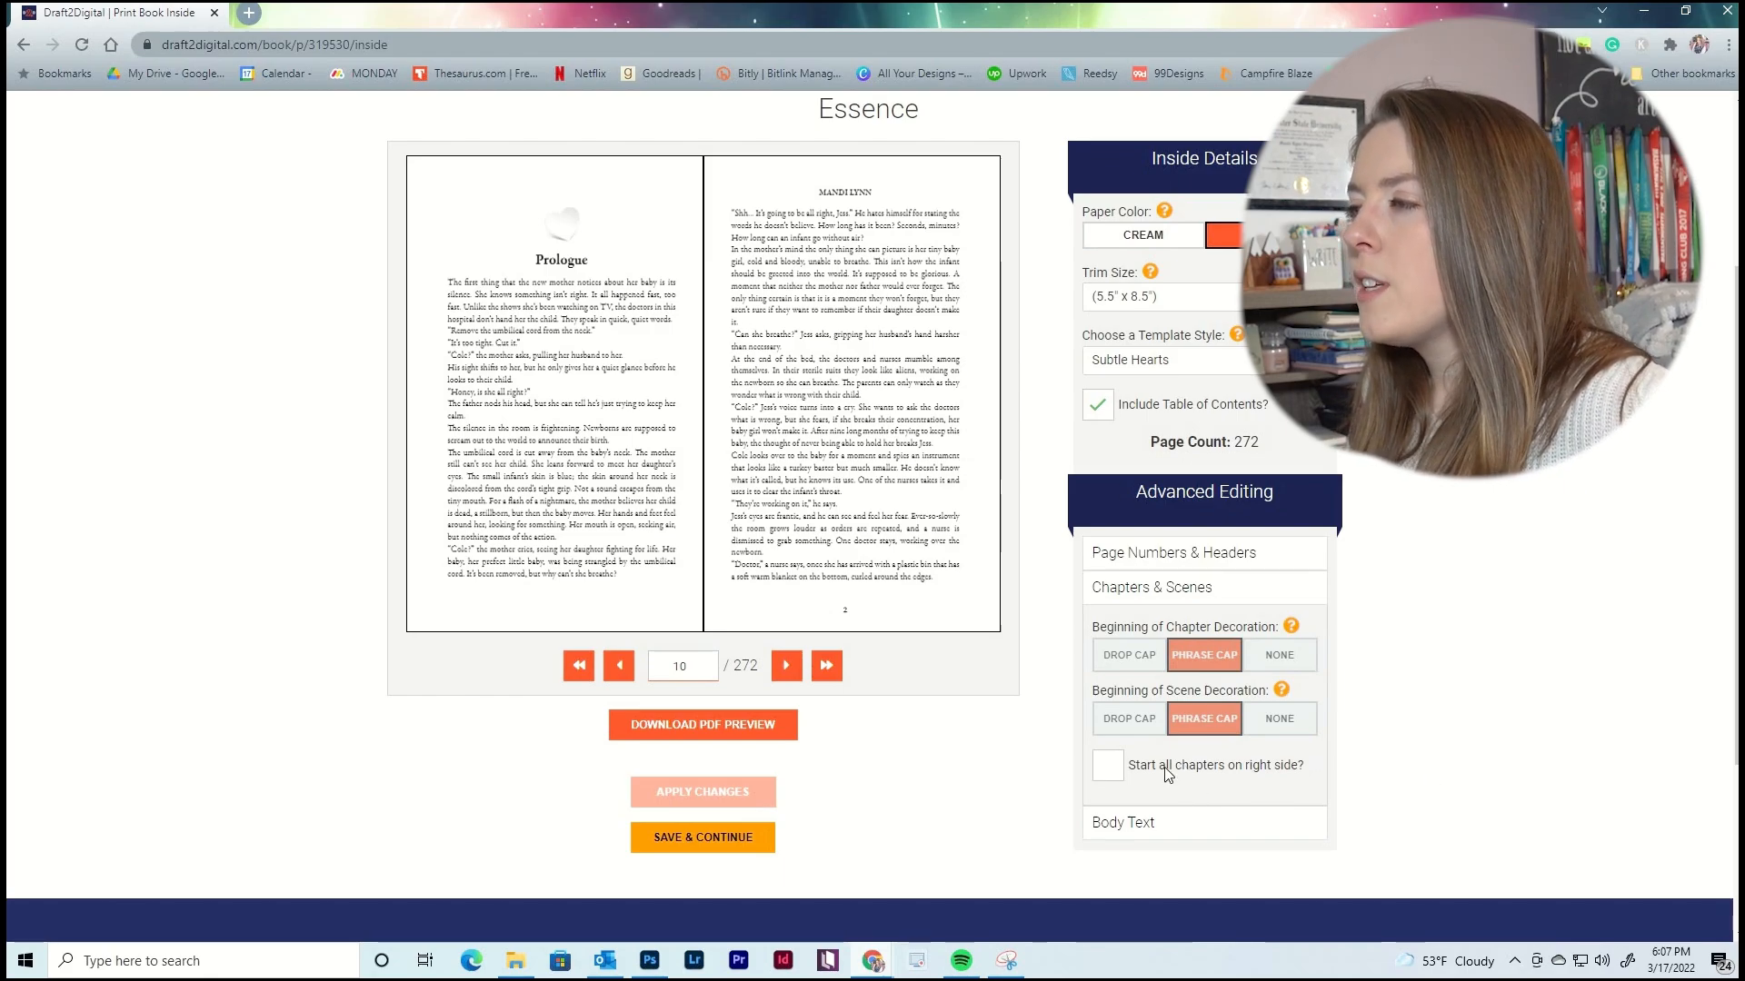
click(1109, 767)
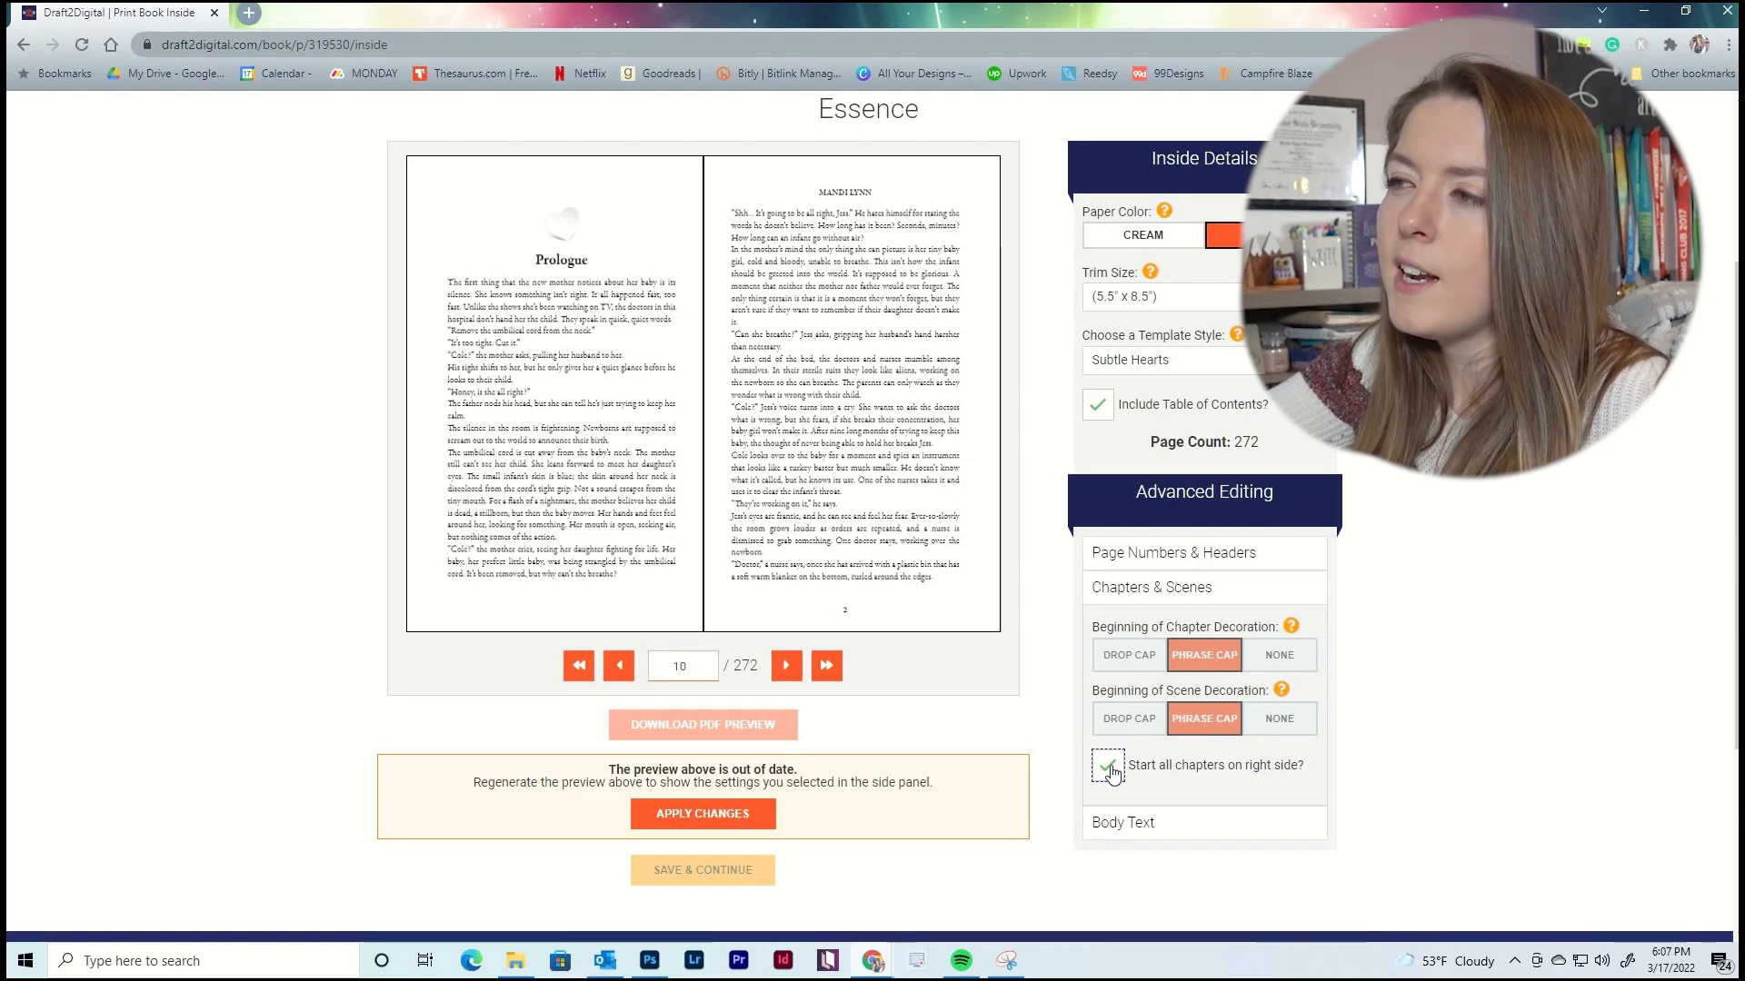
click(734, 814)
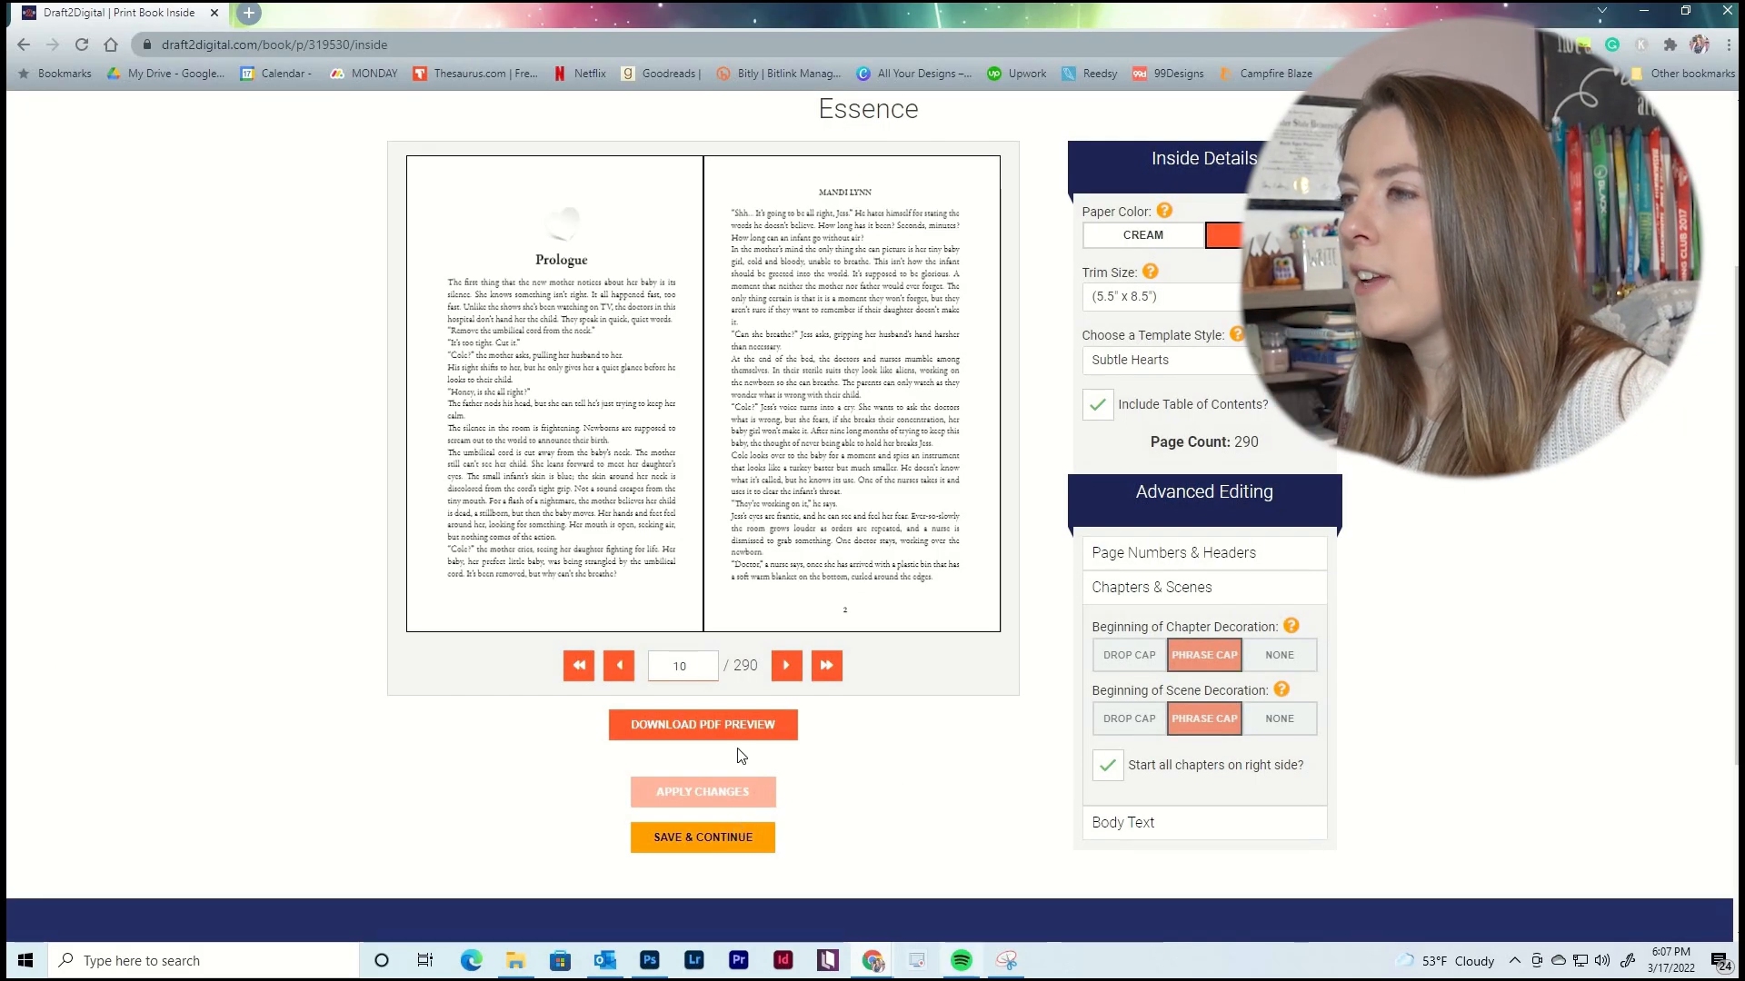
Page back through the regenerated preview to examine the table of contents, and return to the Prologue.
click(623, 675)
click(623, 674)
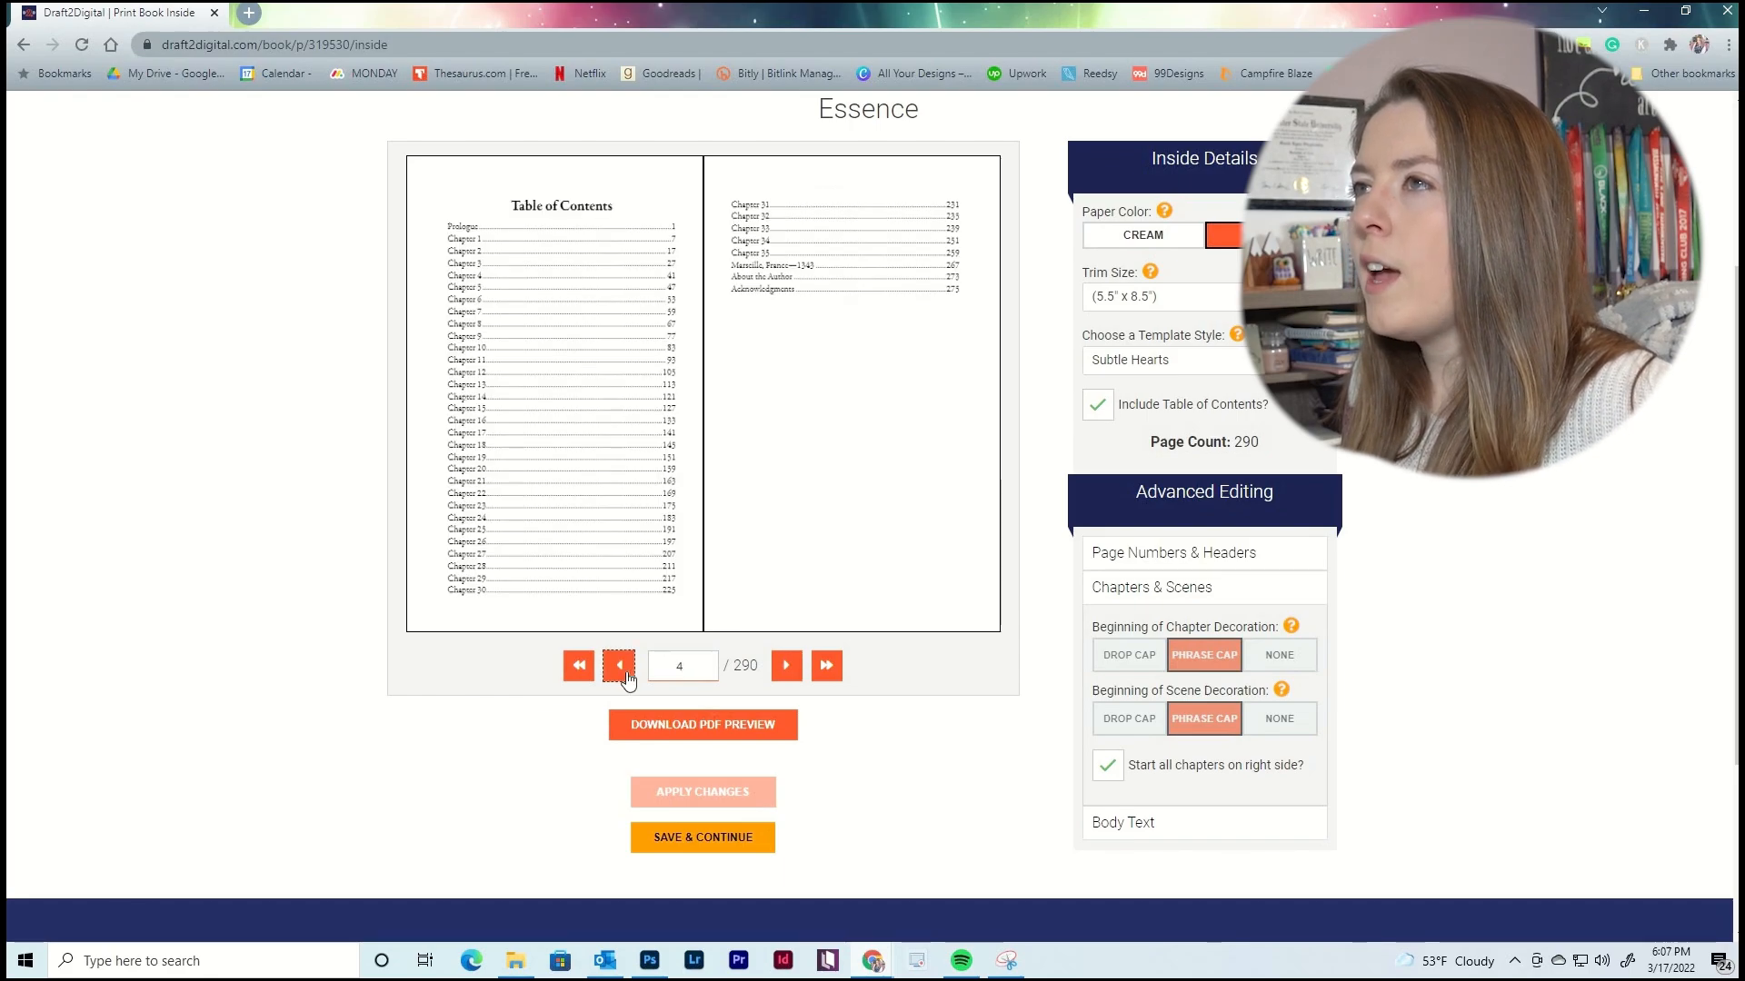
click(624, 674)
click(788, 676)
click(787, 676)
click(779, 677)
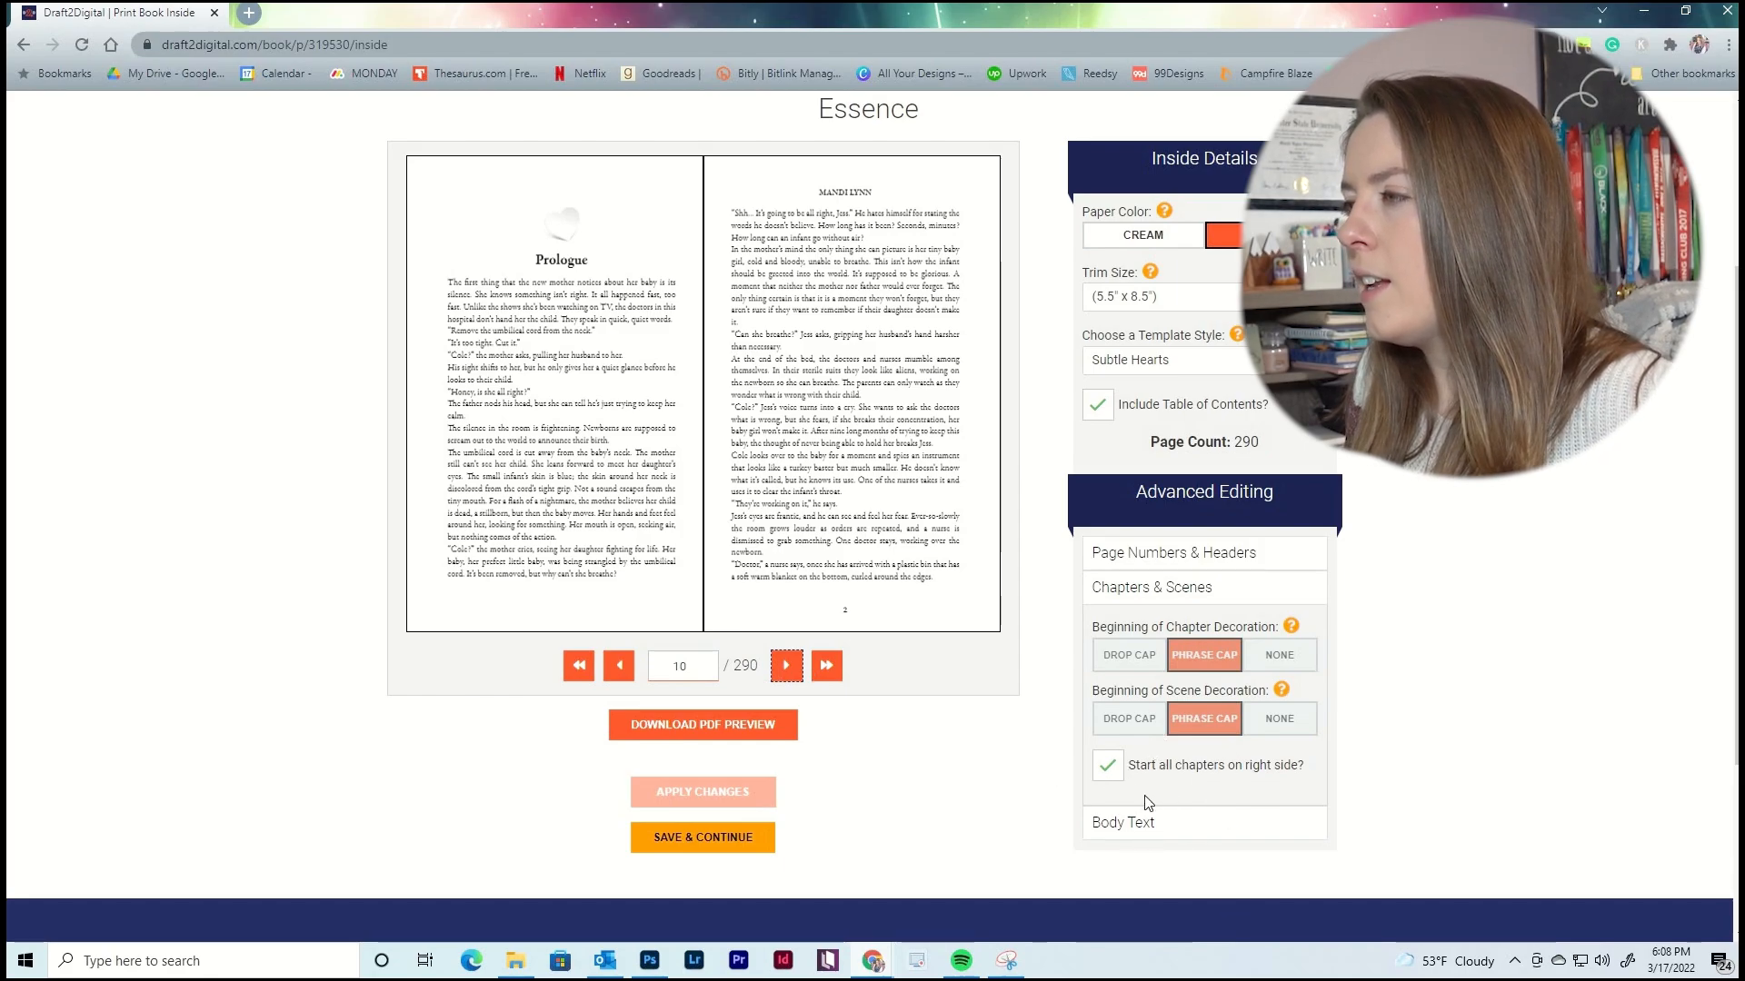
Open the body text settings and switch hyphenation on and off again.
click(1186, 829)
scroll(1466, 610, down, 1)
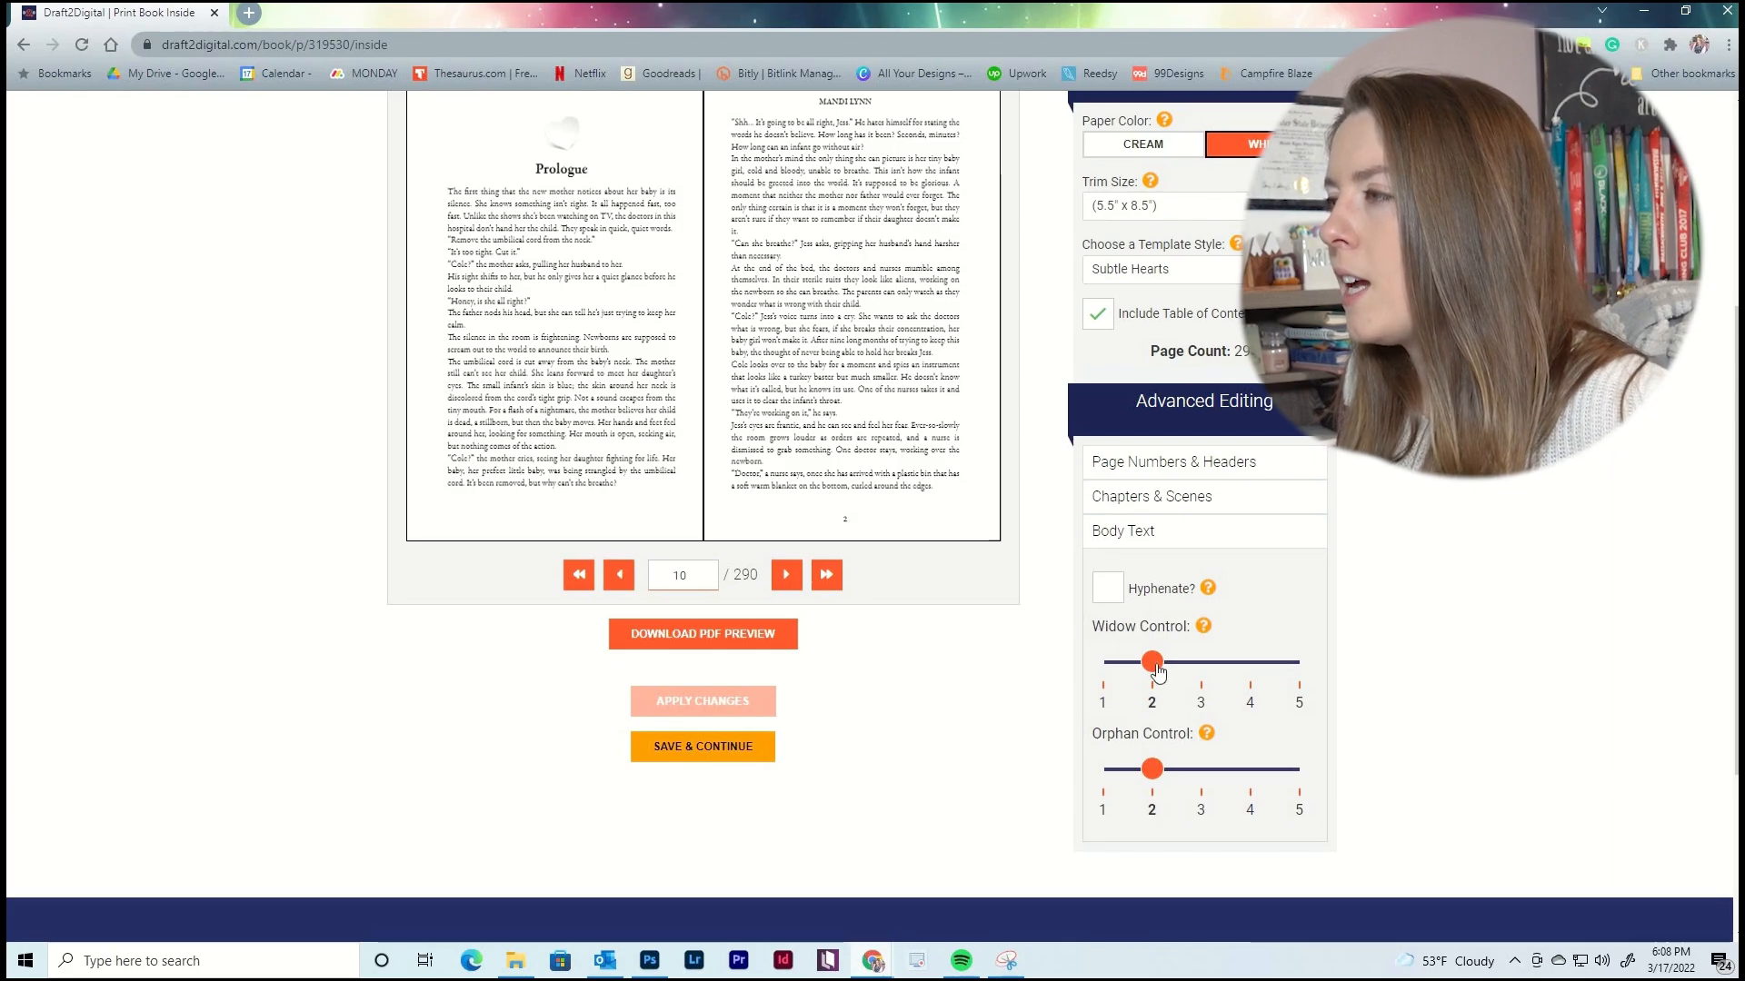
click(1117, 602)
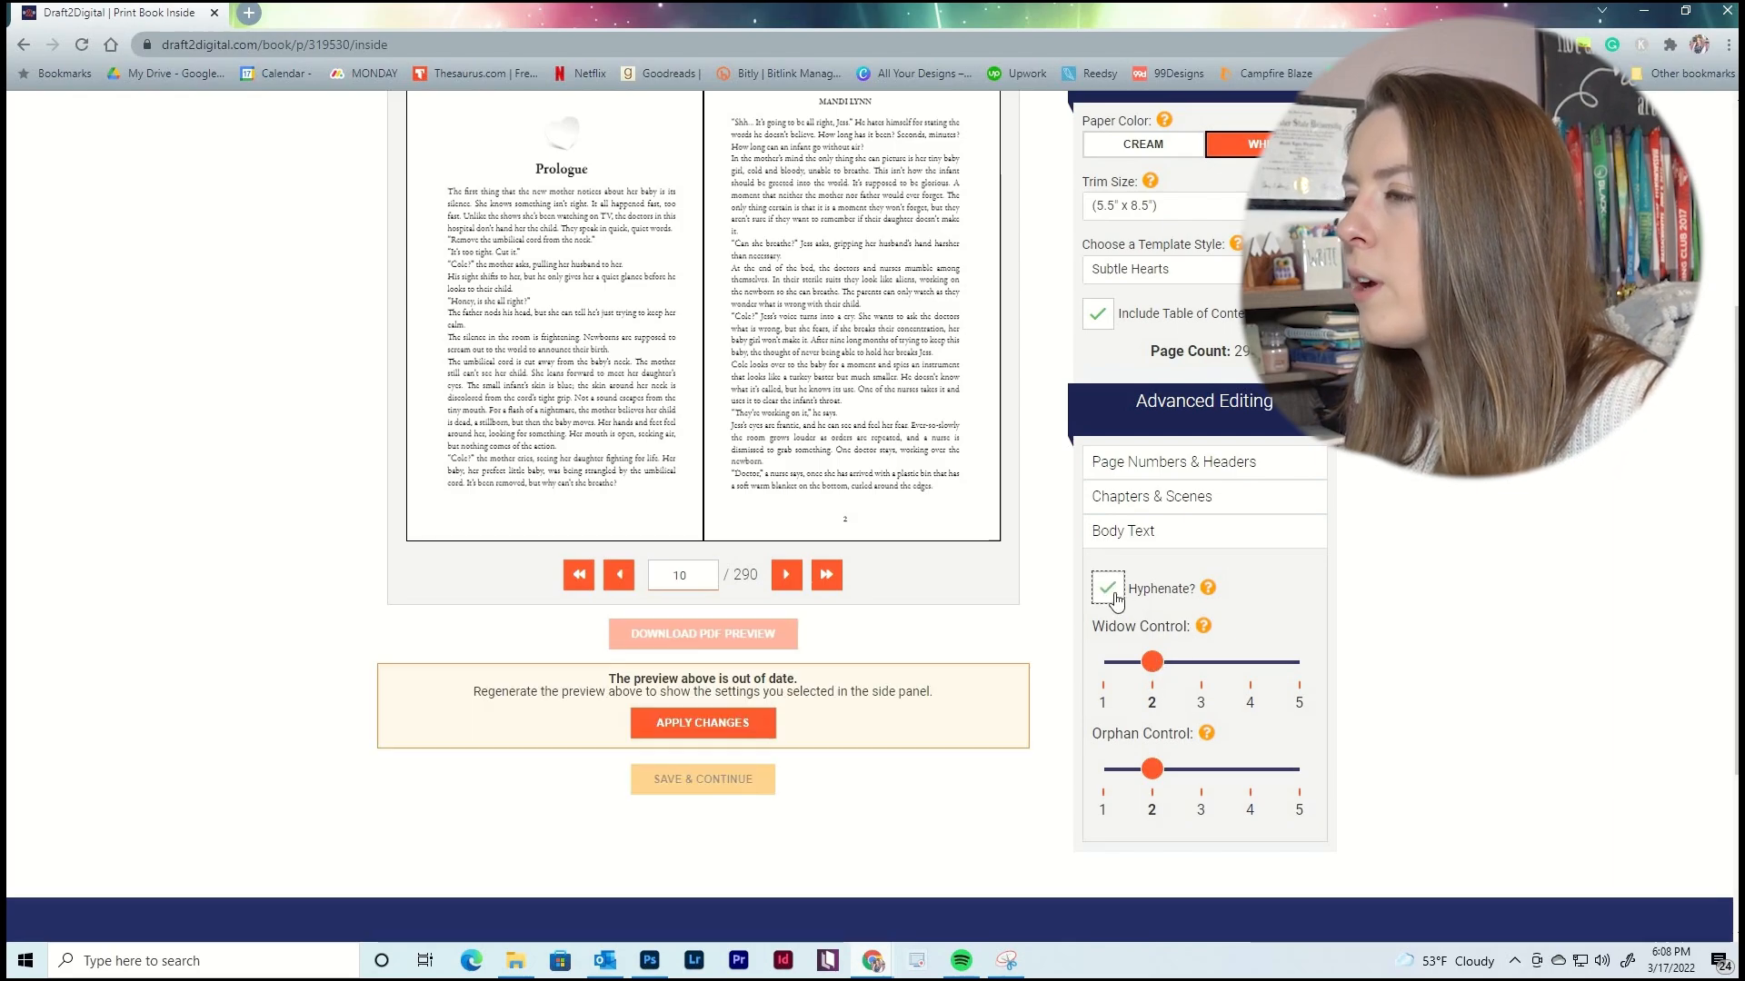
click(1117, 603)
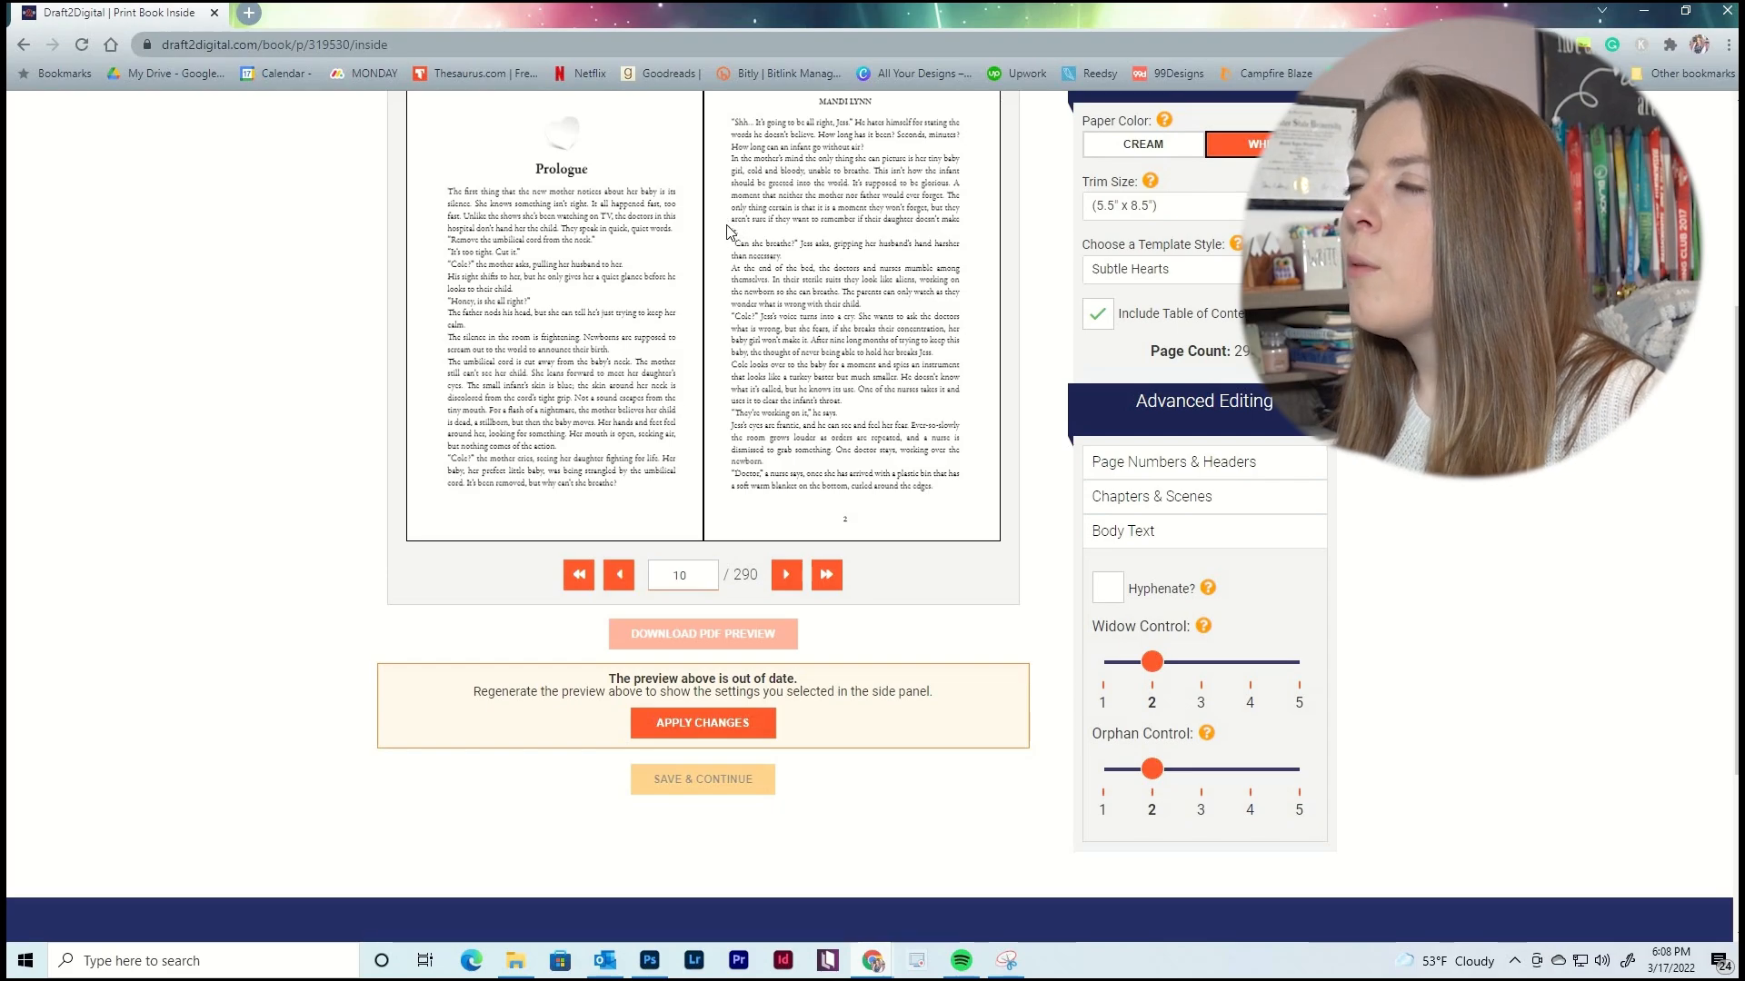
Try widow control and orphan control at 1 and return both to 2.
drag(1151, 663, 1103, 663)
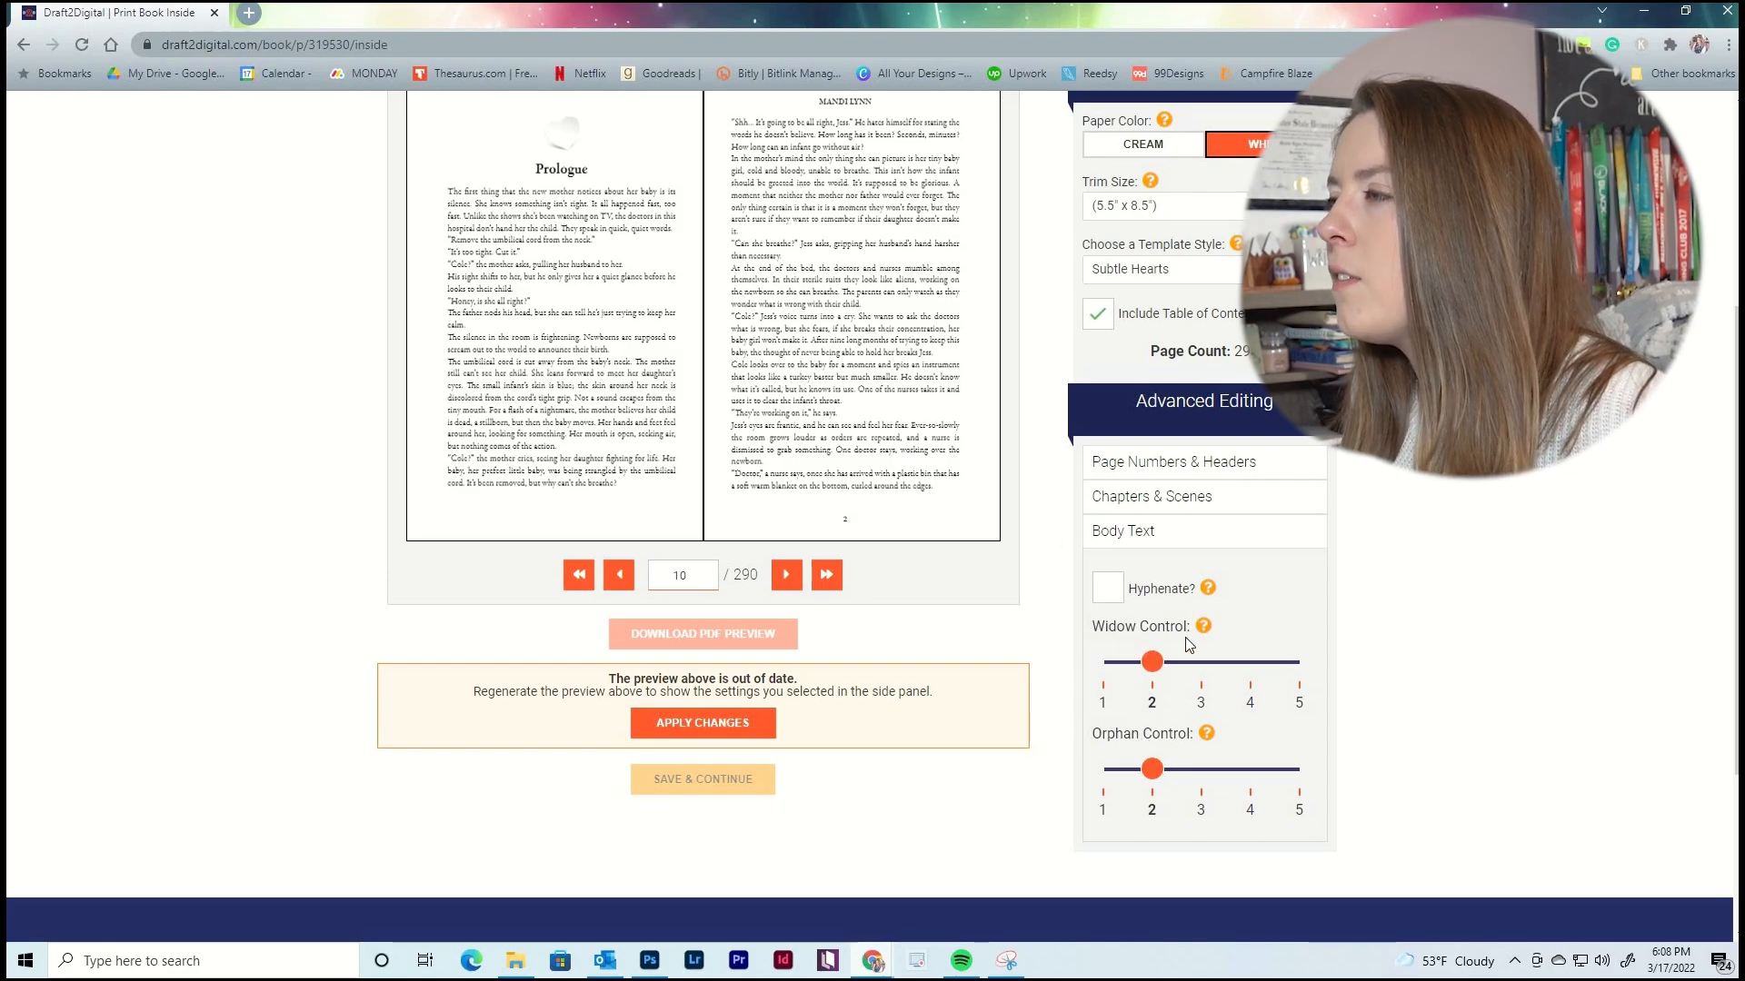
drag(1152, 770, 1098, 771)
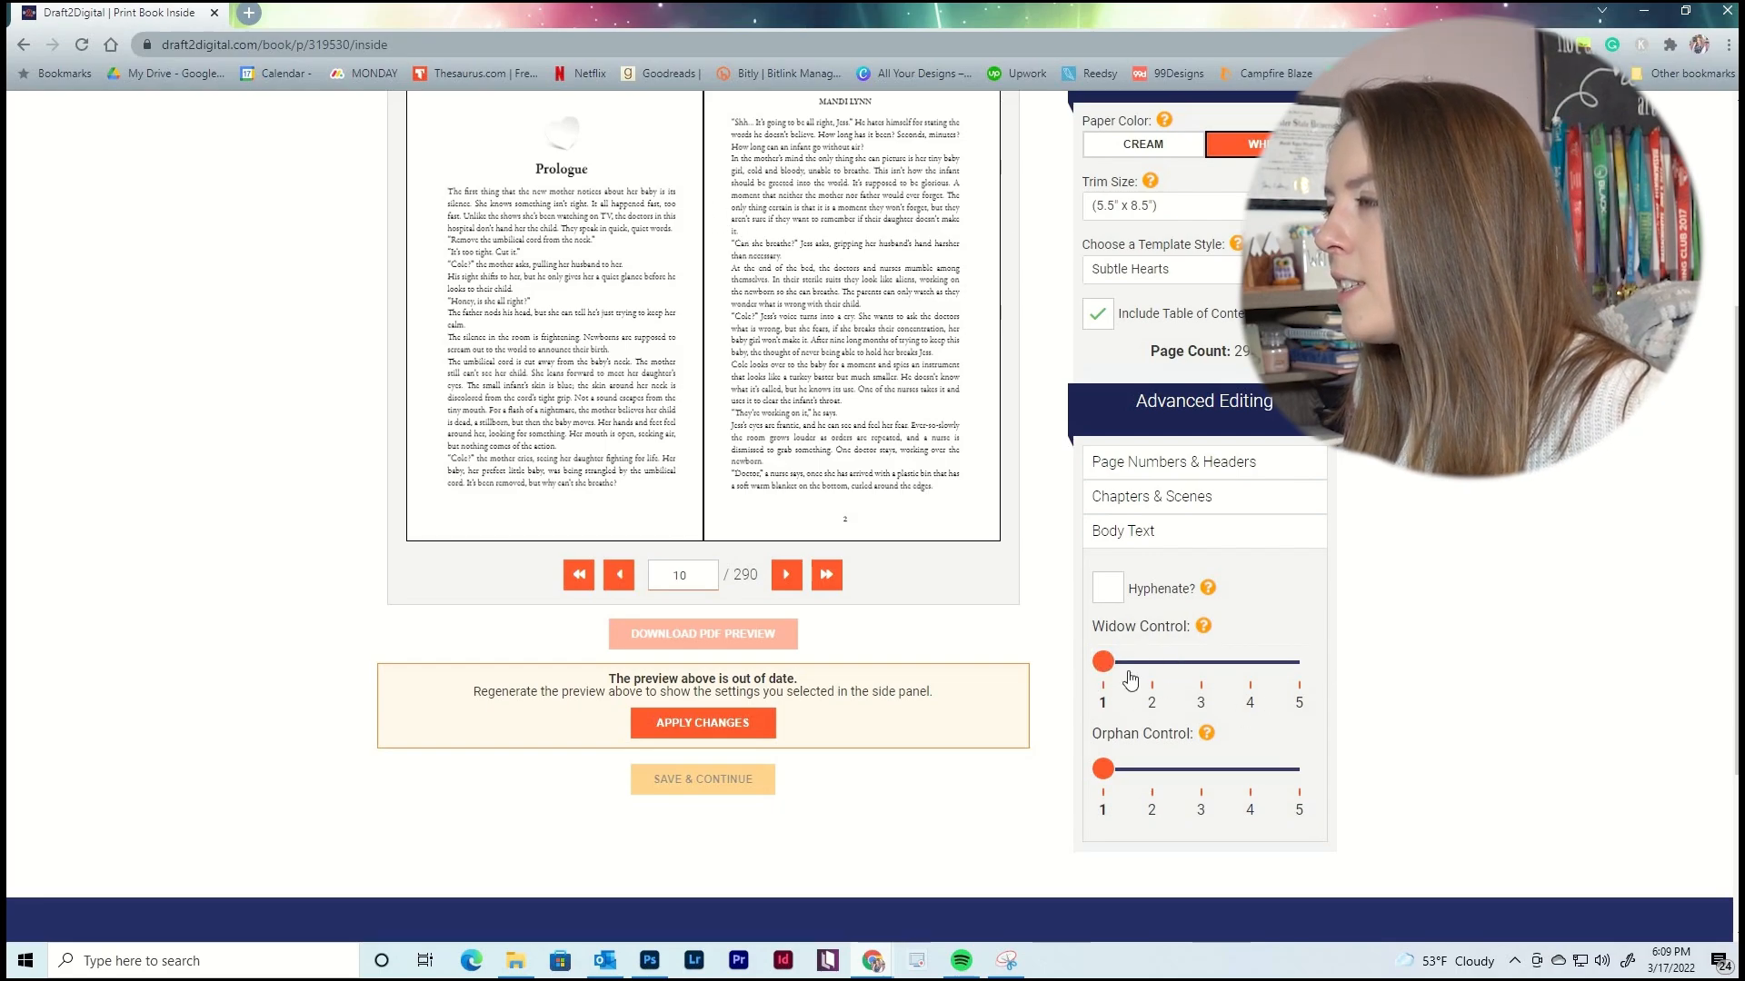
click(1166, 668)
click(1146, 770)
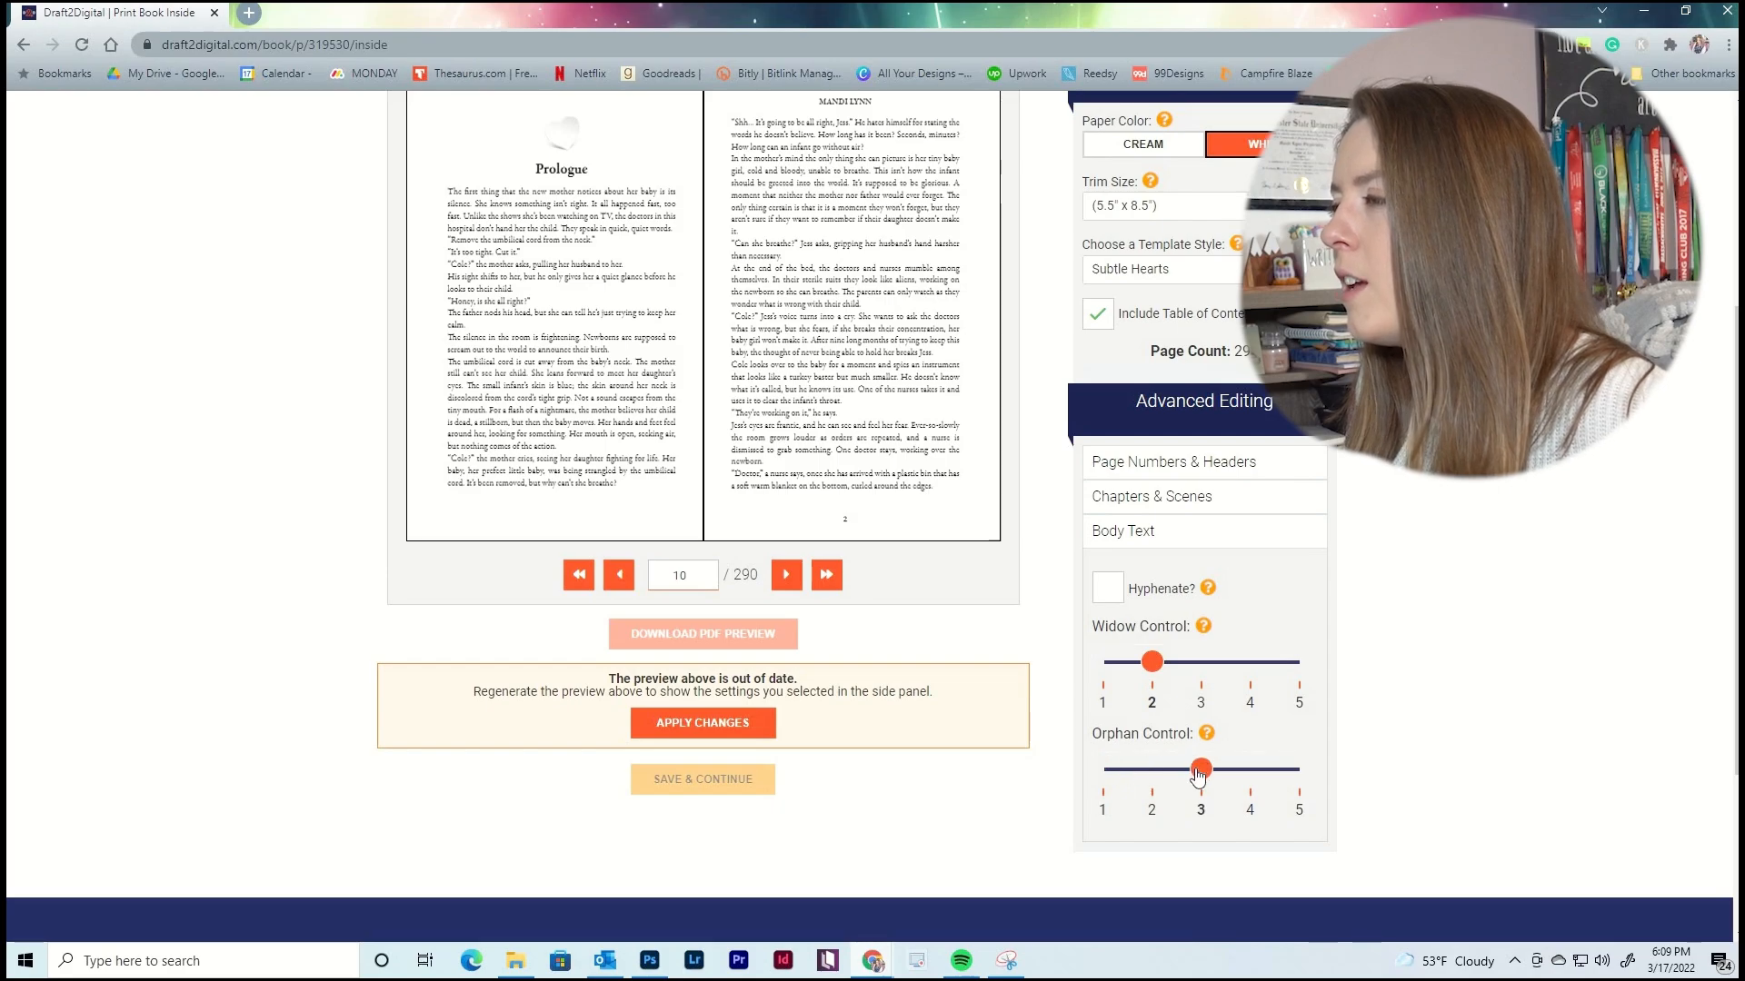
mouse_move(1212, 735)
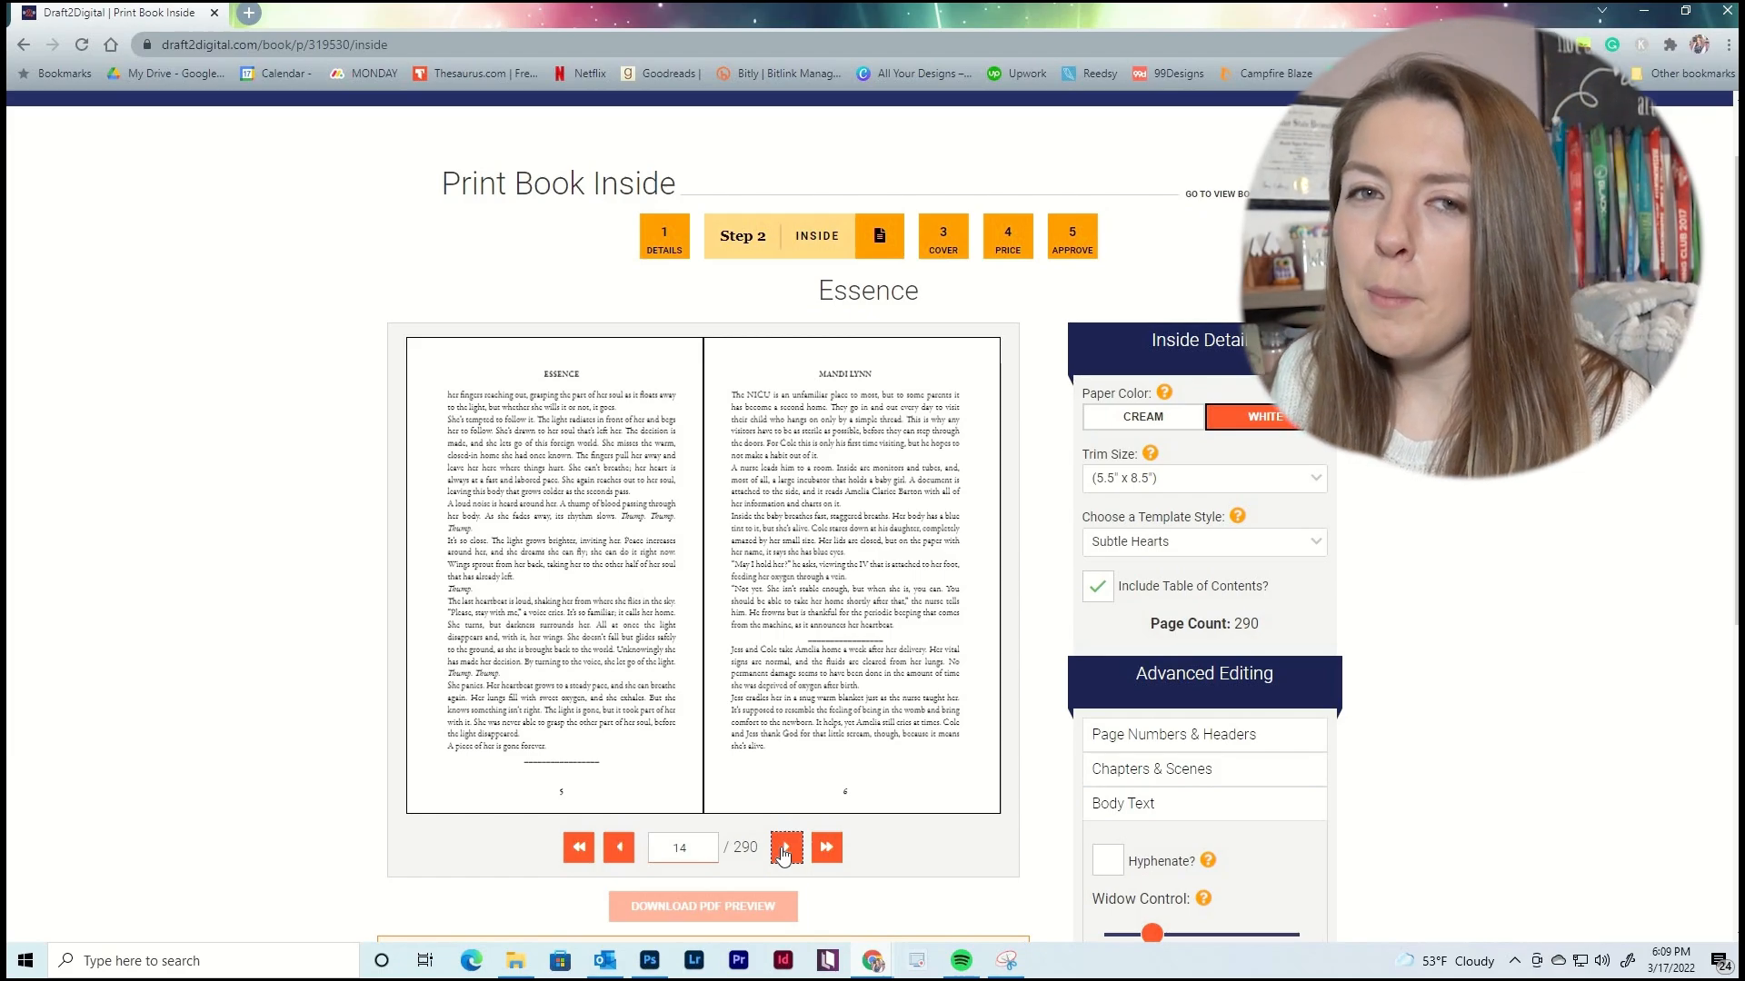
Apply the changes to the interior preview, and save and continue to the print cover step.
scroll(982, 695, down, 1)
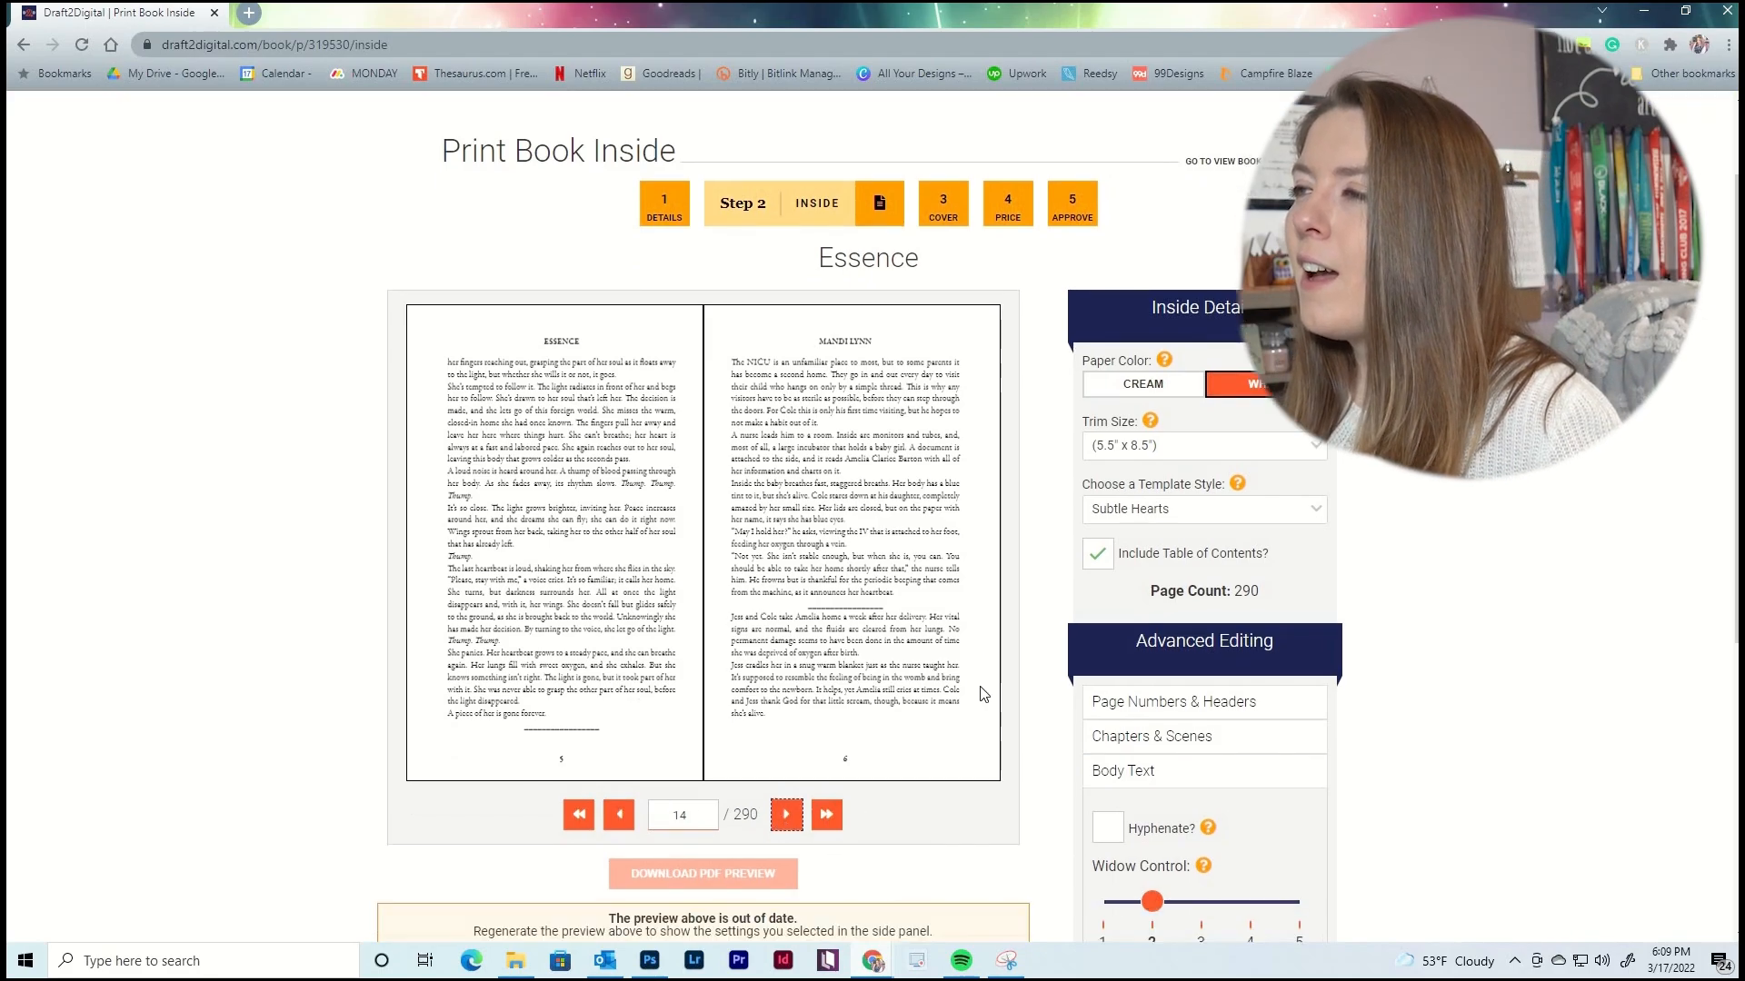
scroll(981, 695, down, 3)
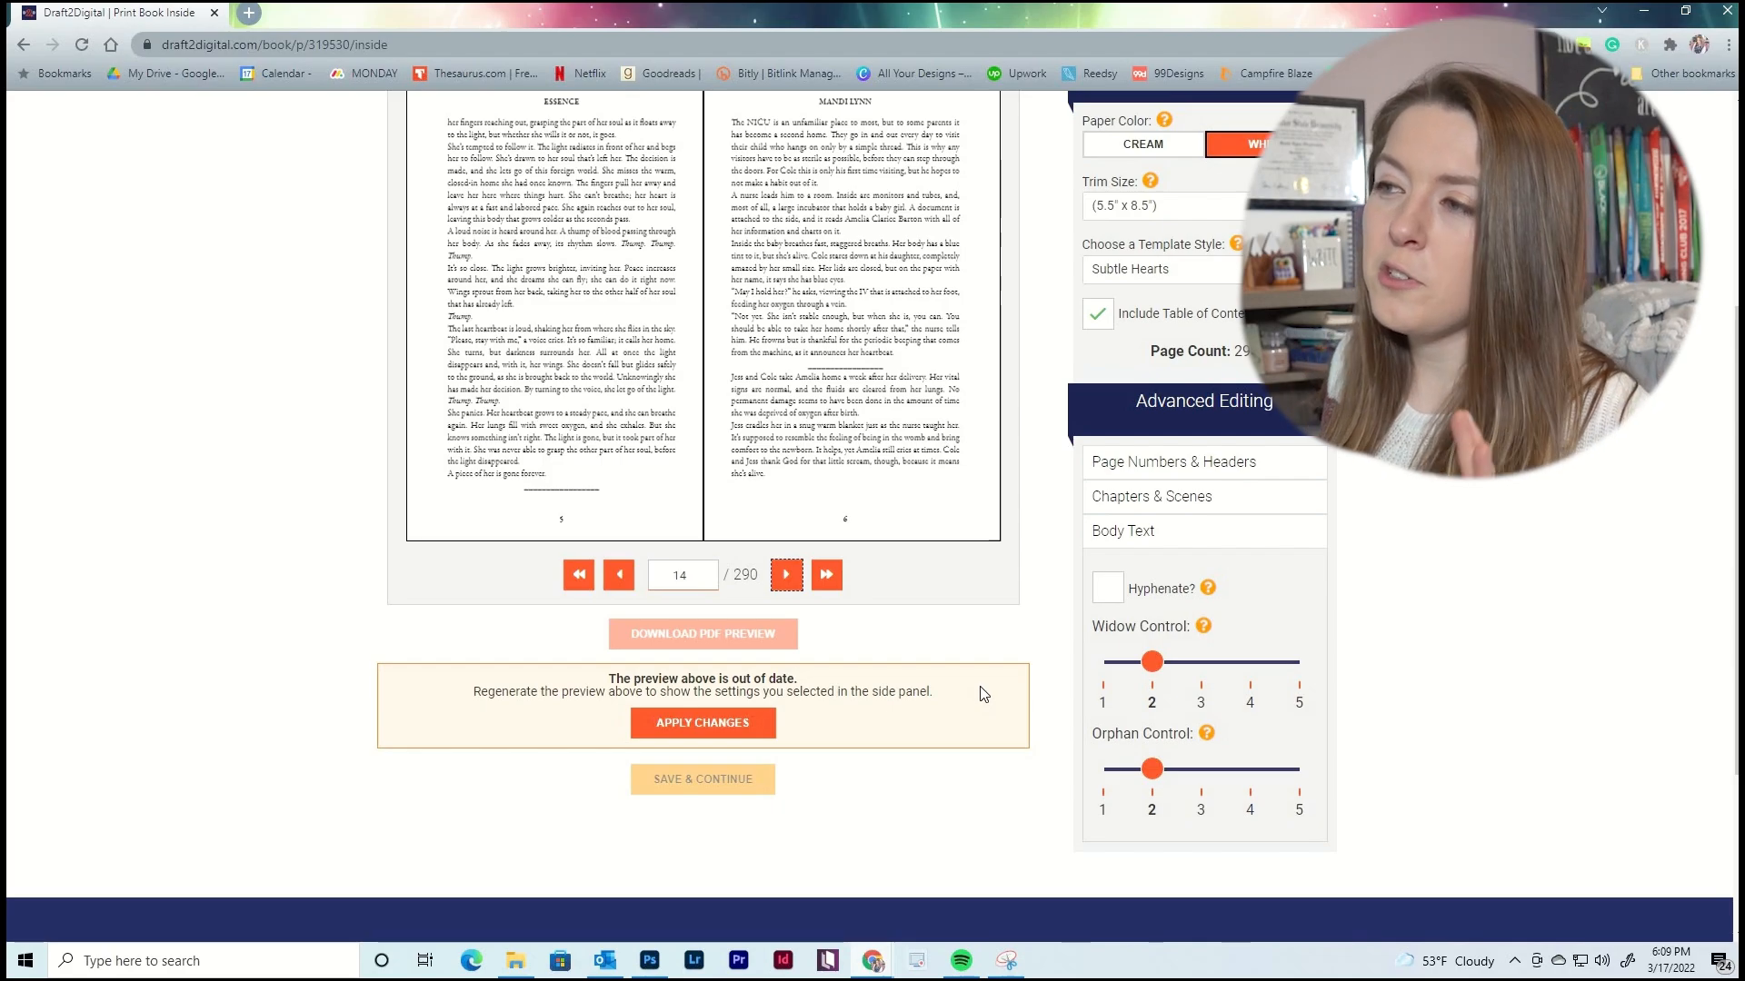
click(742, 726)
click(743, 733)
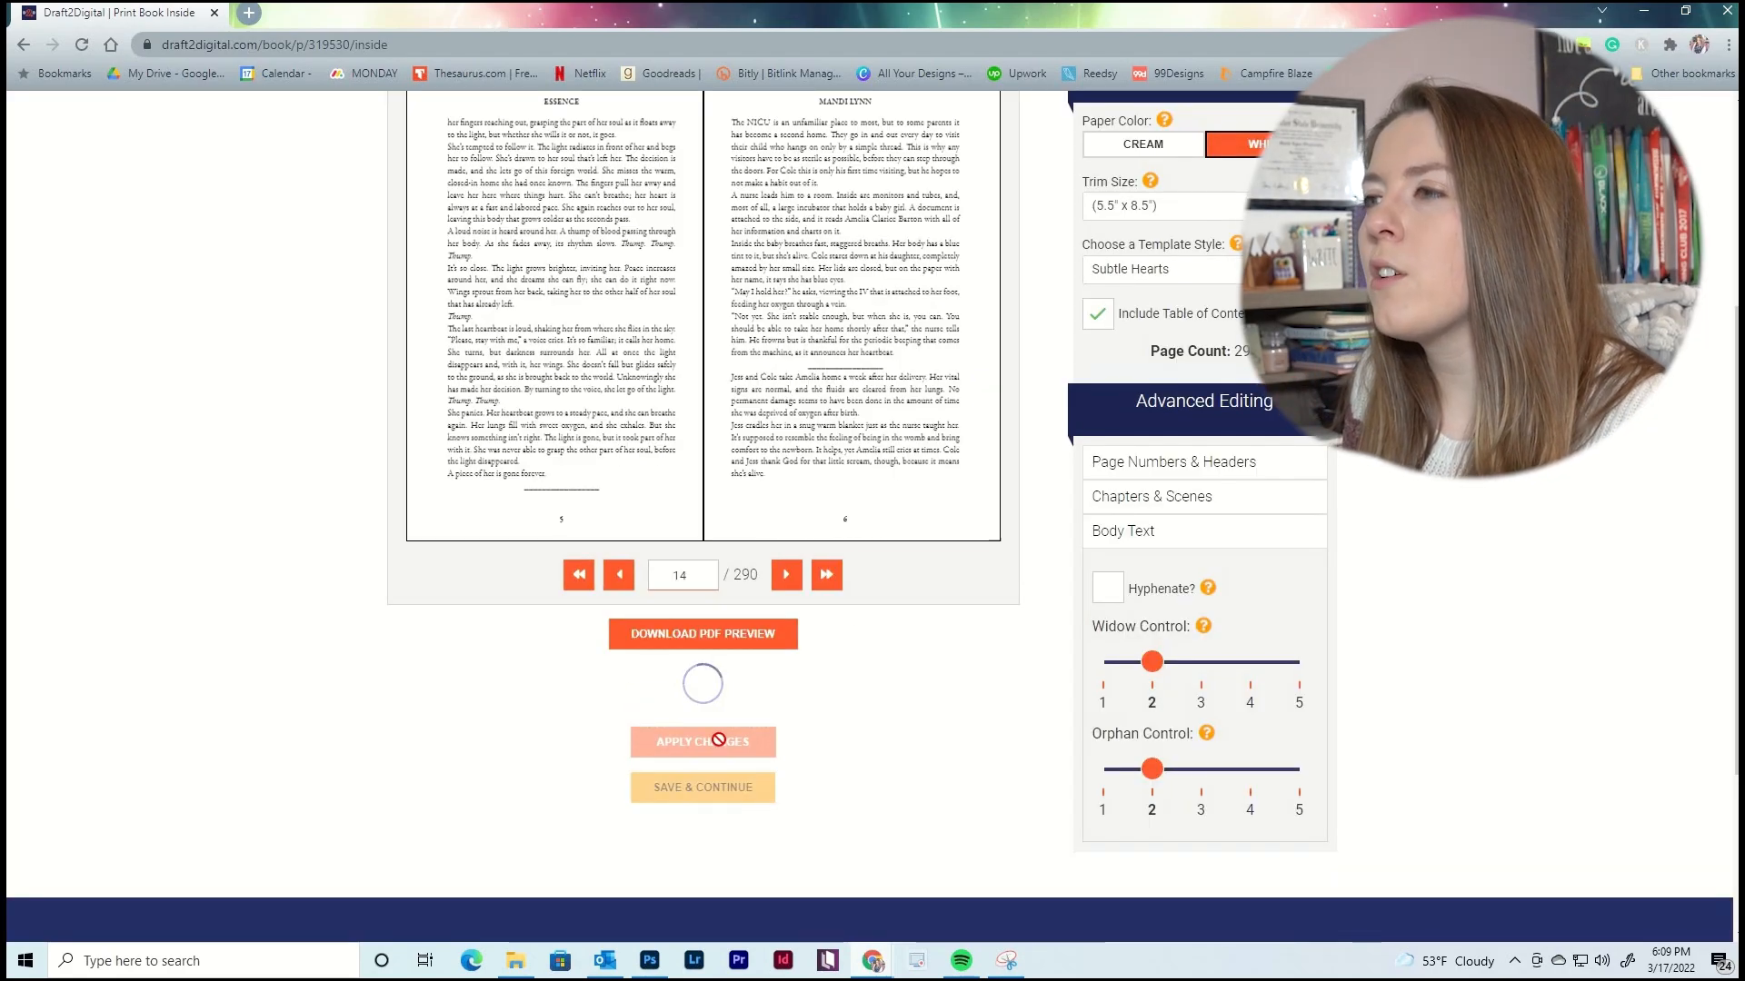
scroll(761, 783, up, 1)
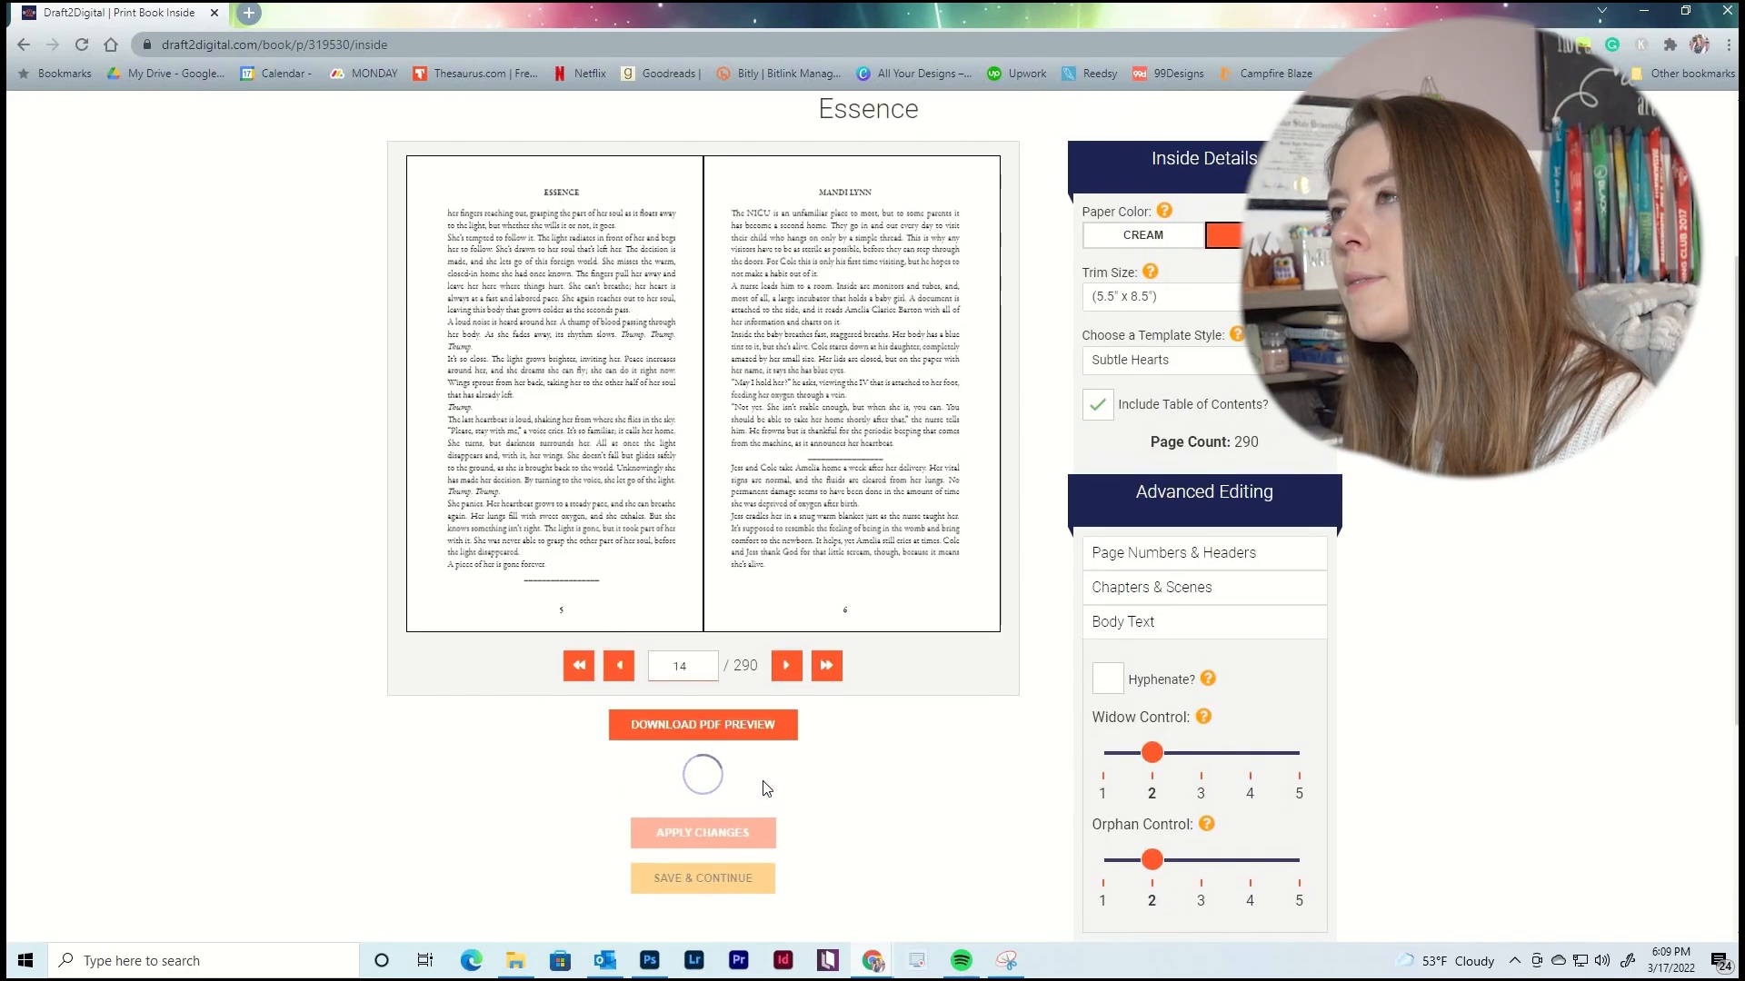
scroll(1360, 571, down, 2)
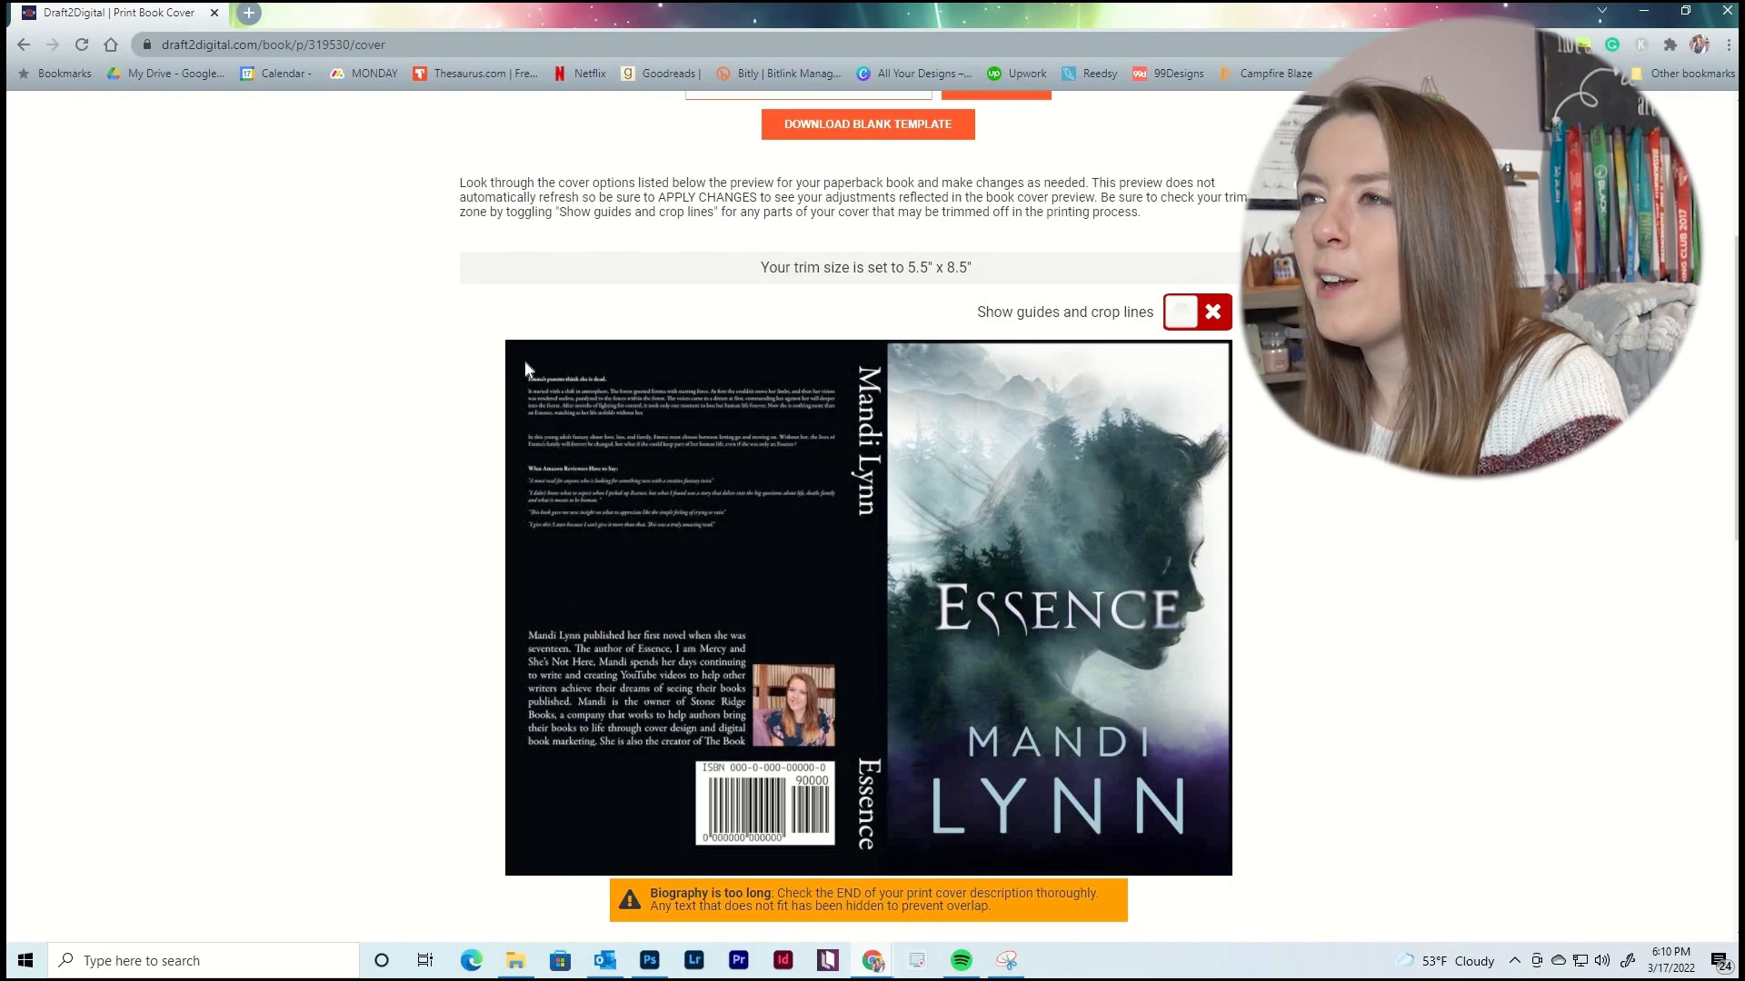
Examine the generated wraparound cover for Essence and its options for finish, colors, spine text, description and biography.
scroll(856, 655, down, 3)
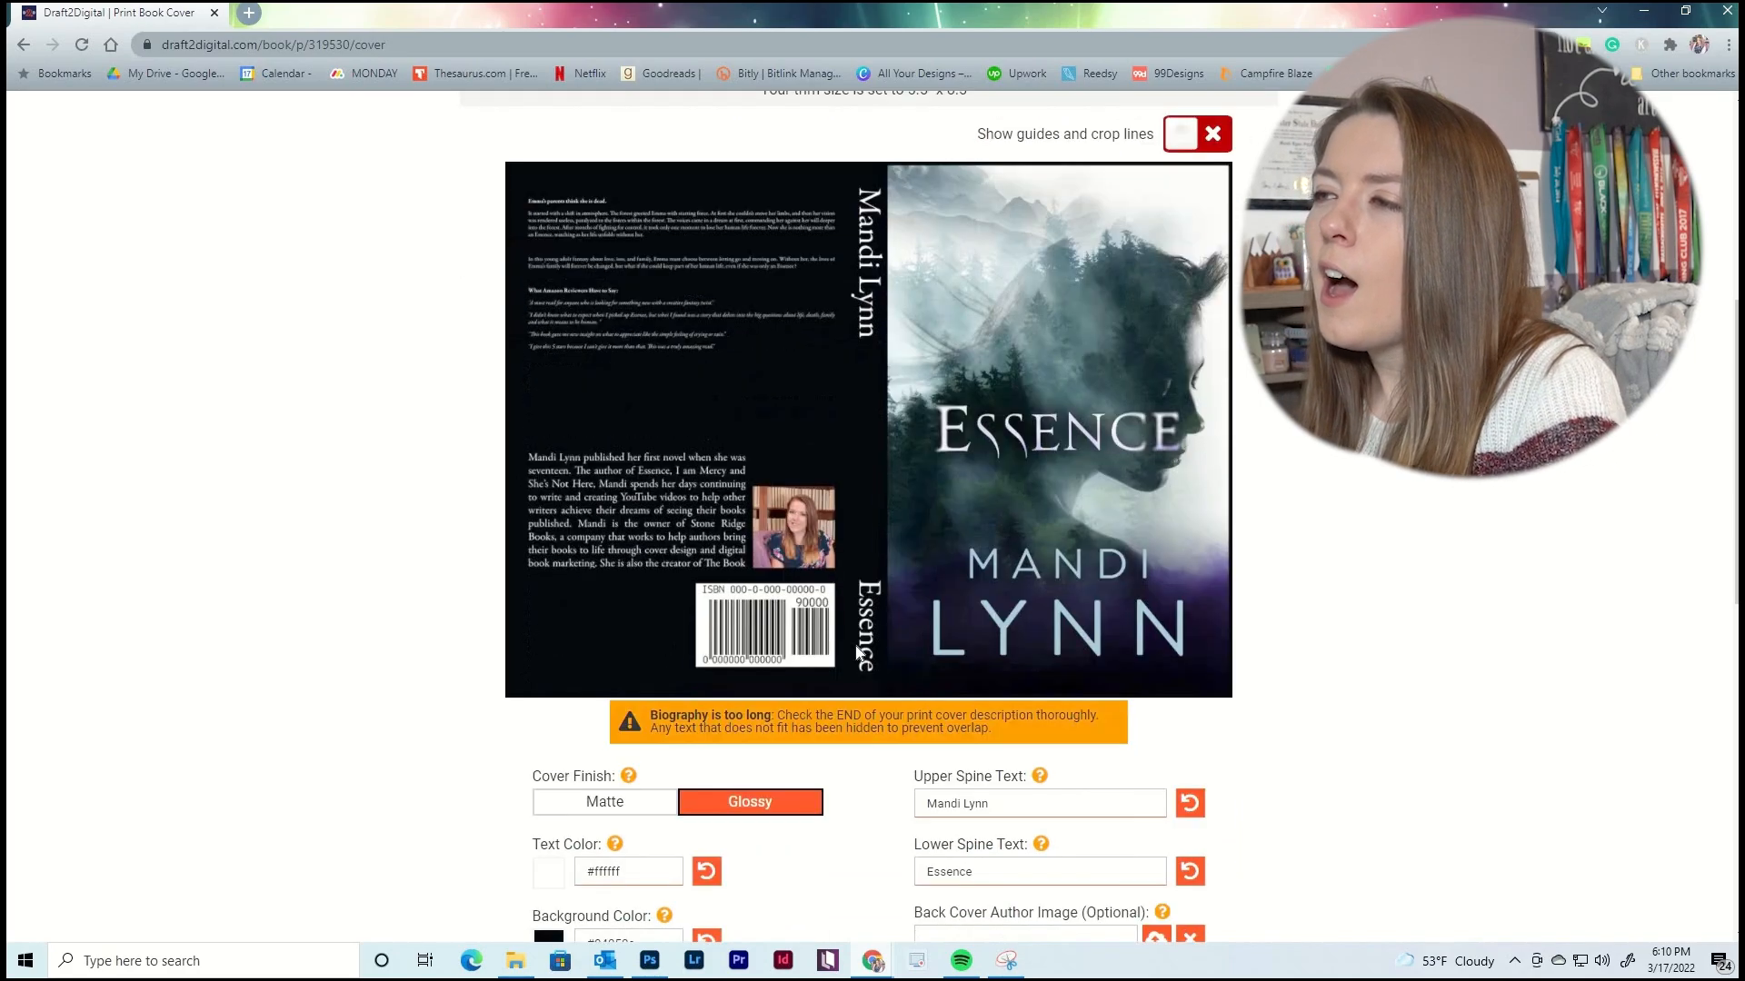
scroll(863, 627, down, 4)
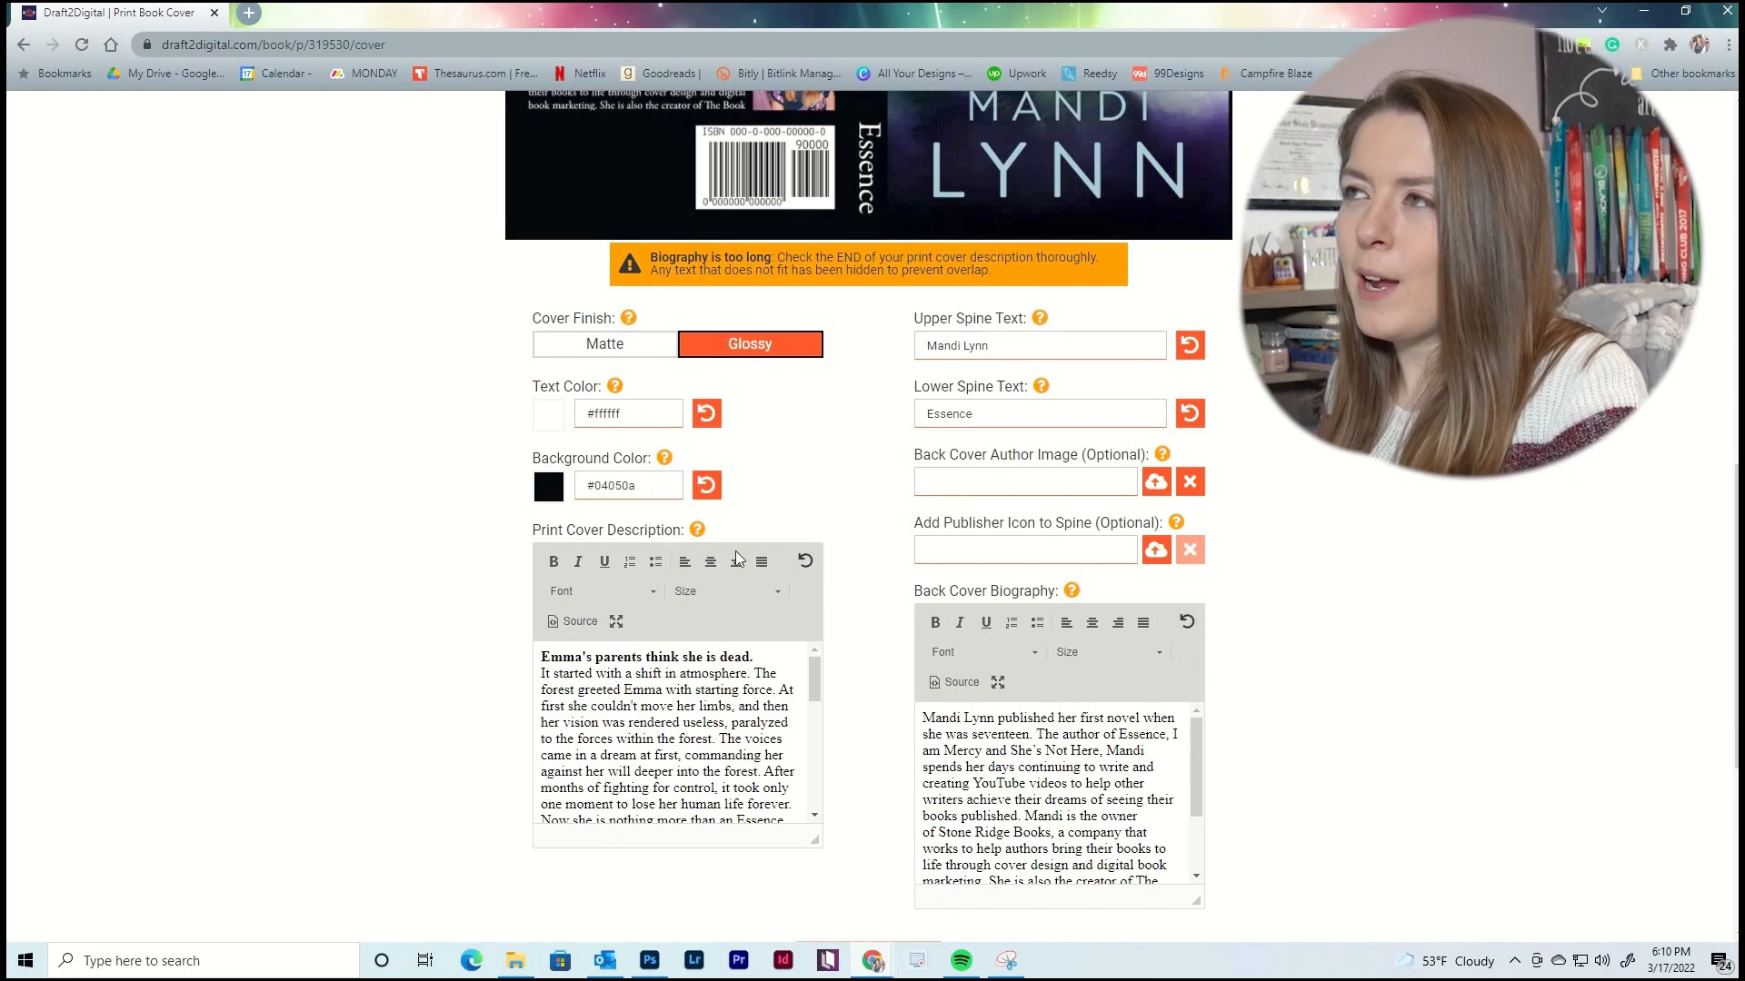
scroll(736, 558, up, 6)
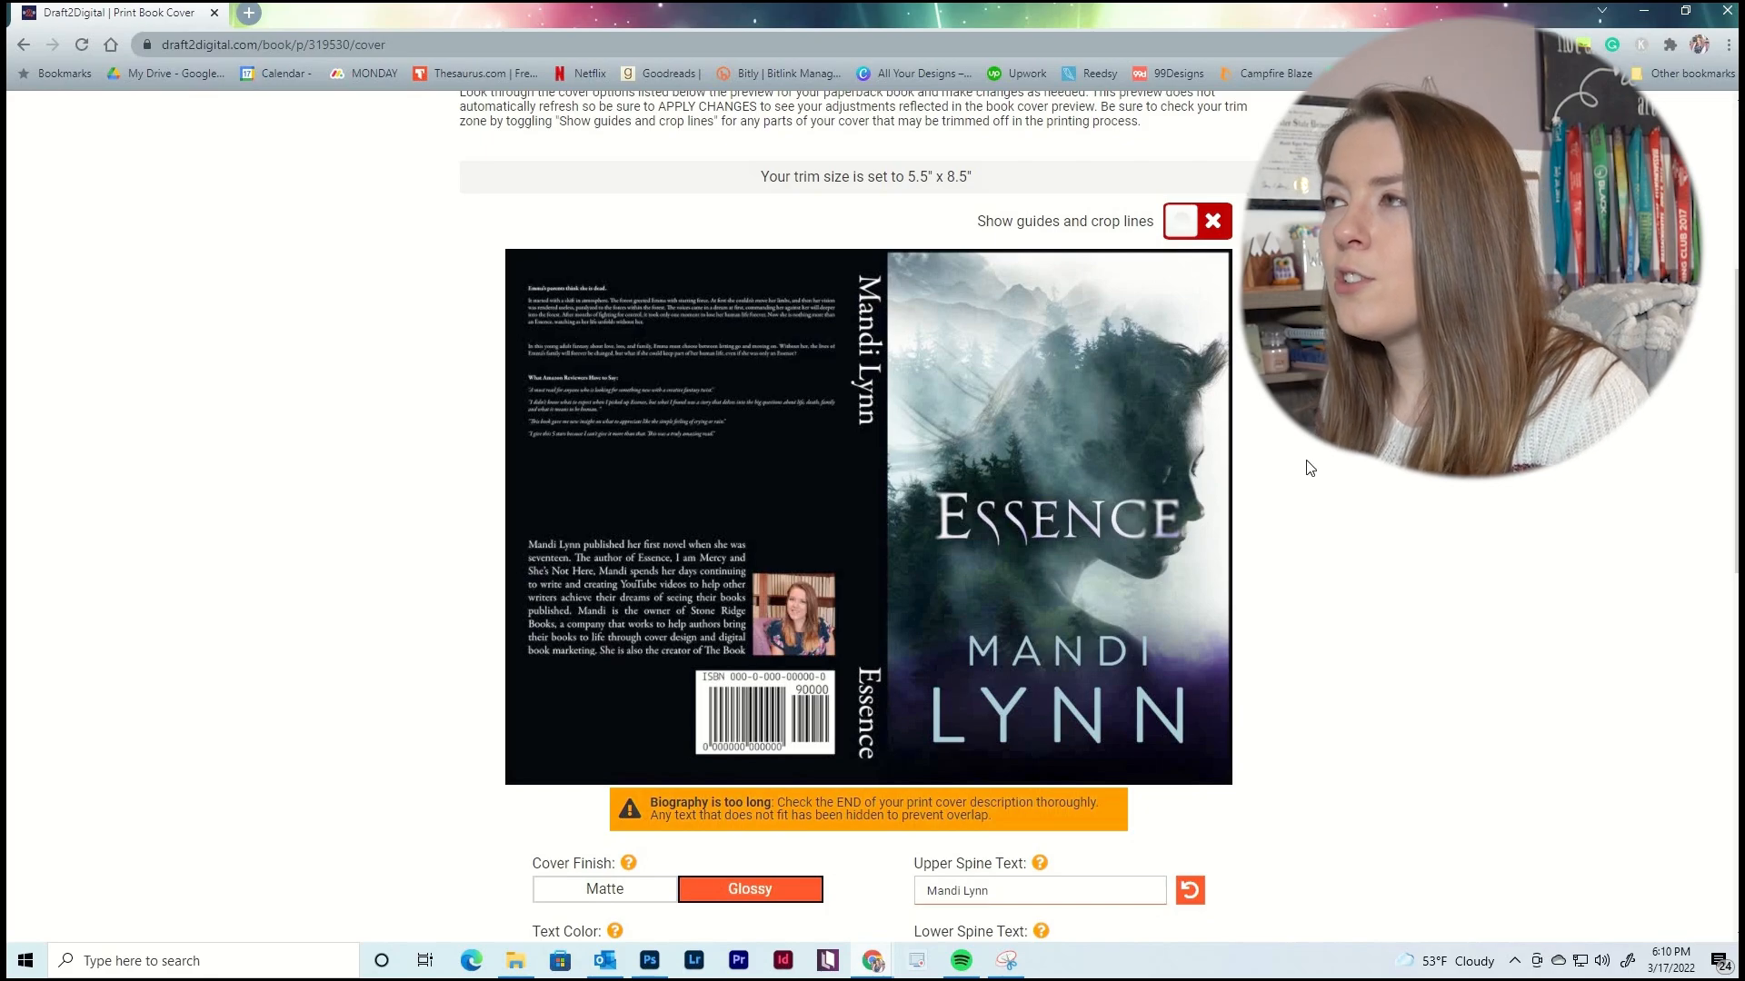
scroll(1310, 468, up, 2)
scroll(1304, 493, up, 3)
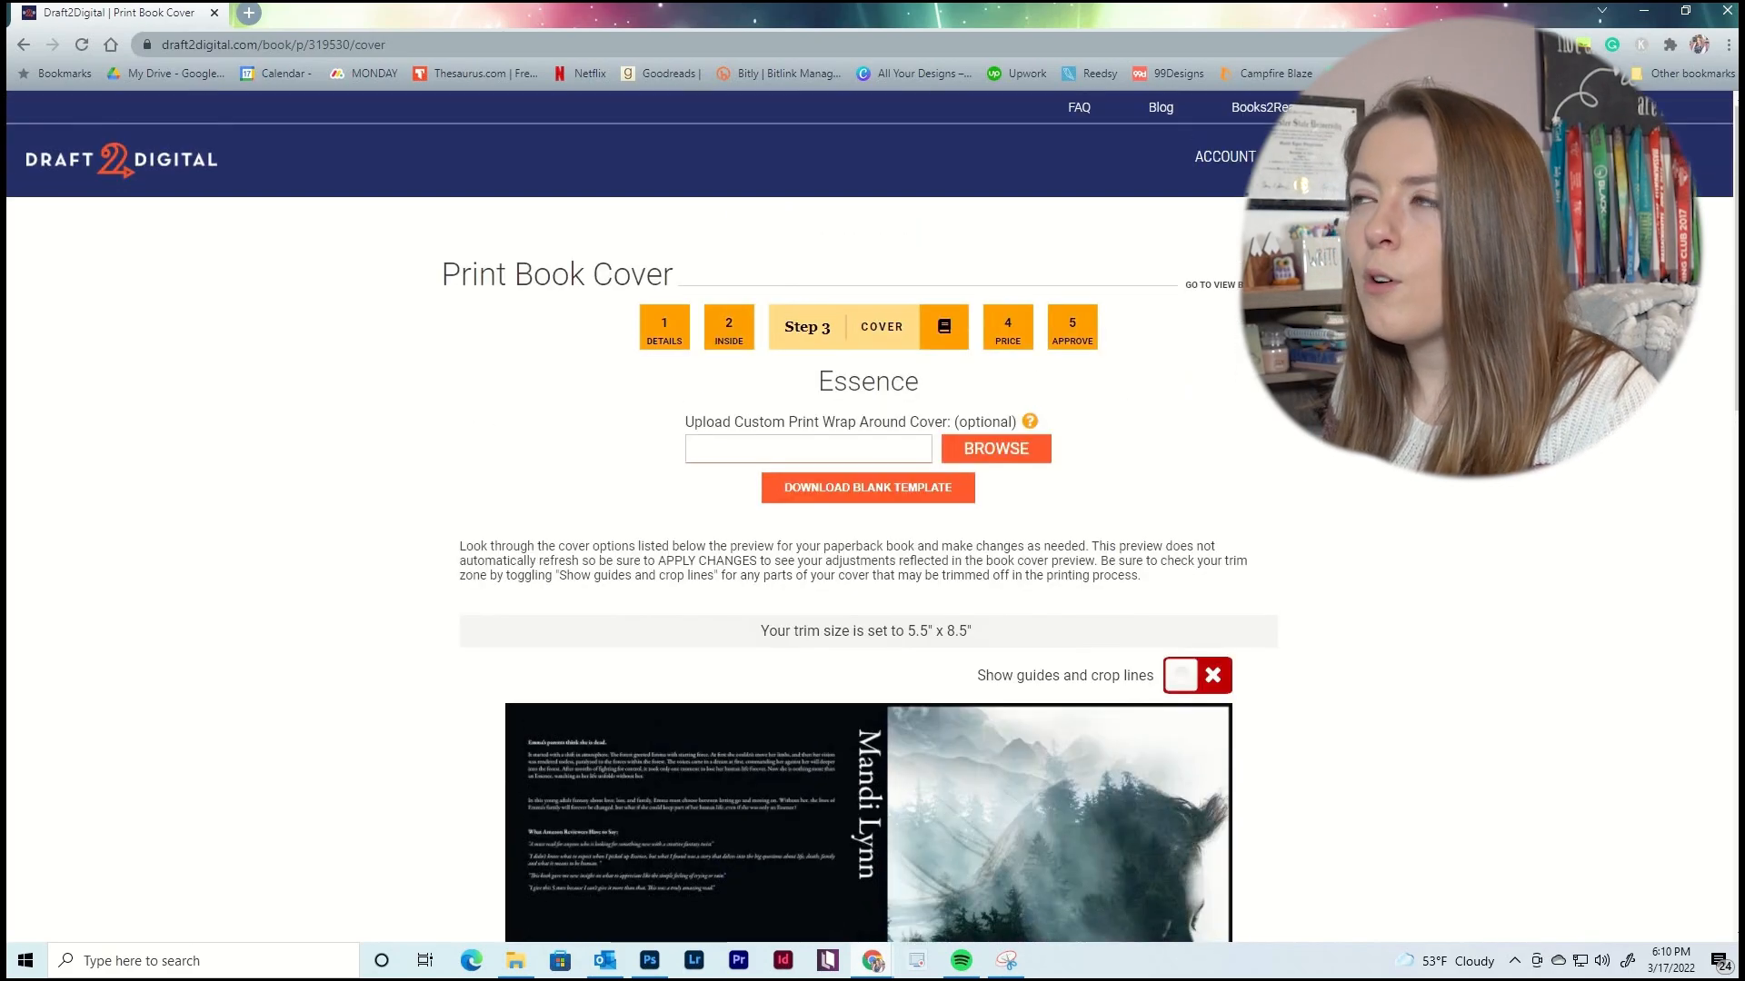
Return to the book list and open the print edition of Meet Me at the Summit.
click(1254, 284)
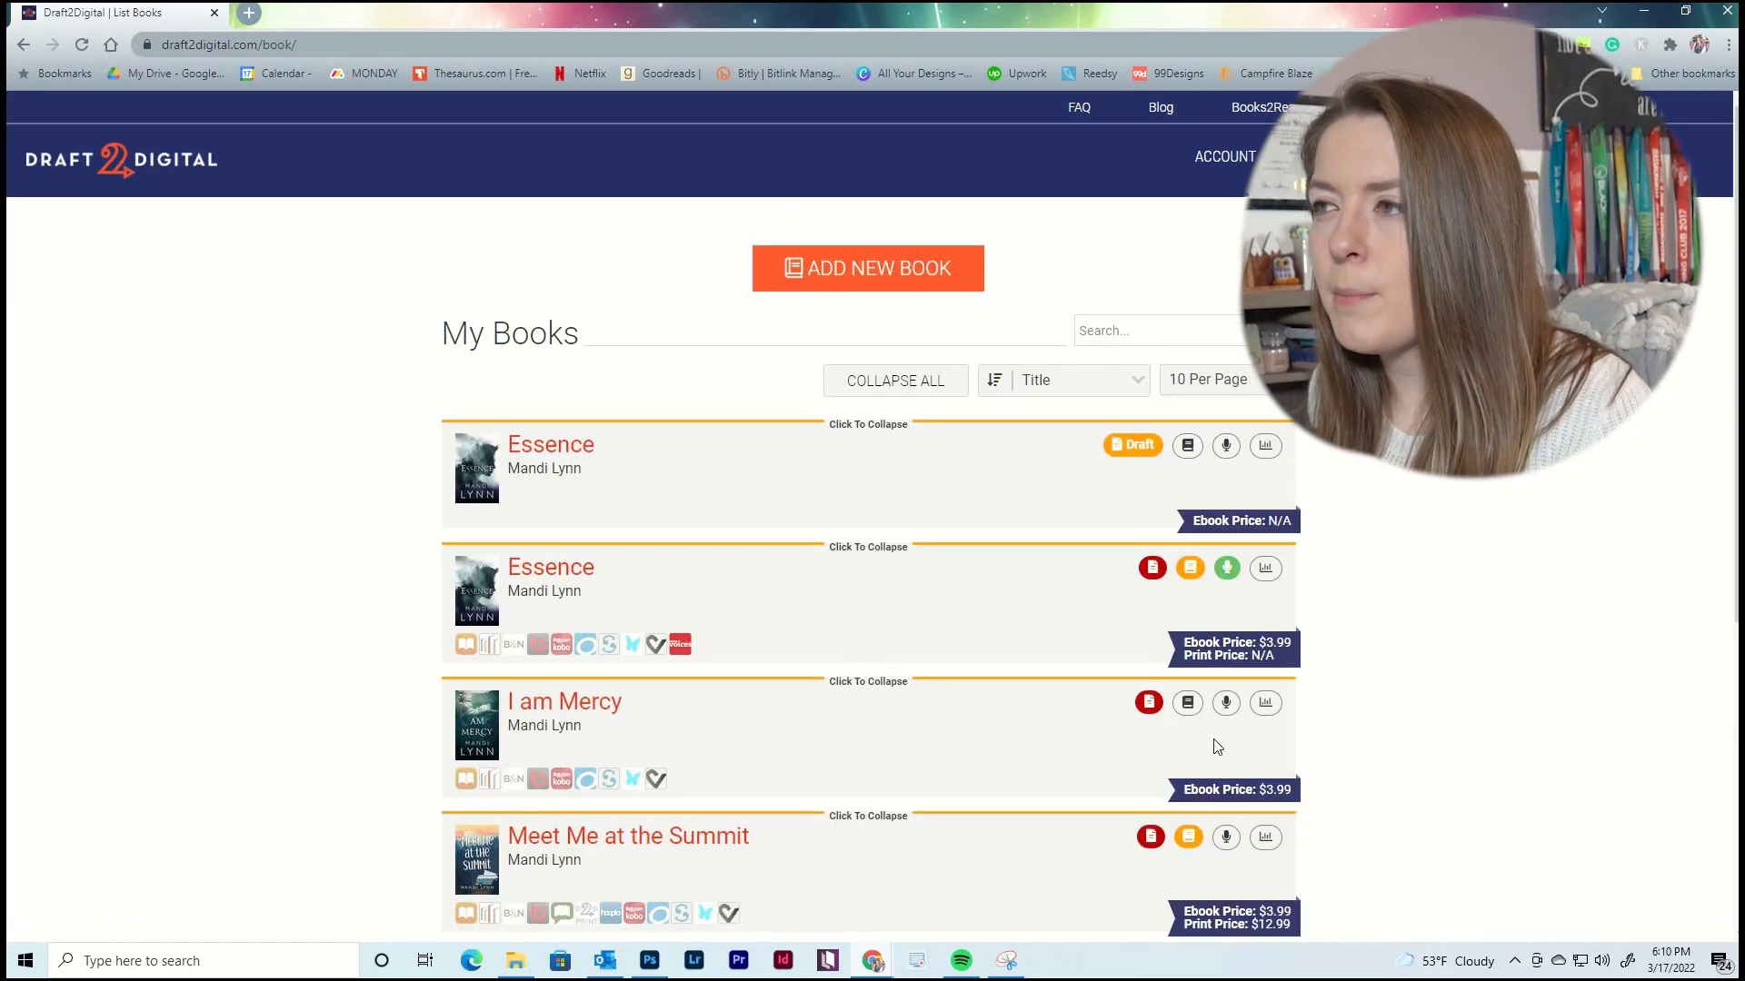
scroll(1154, 709, down, 1)
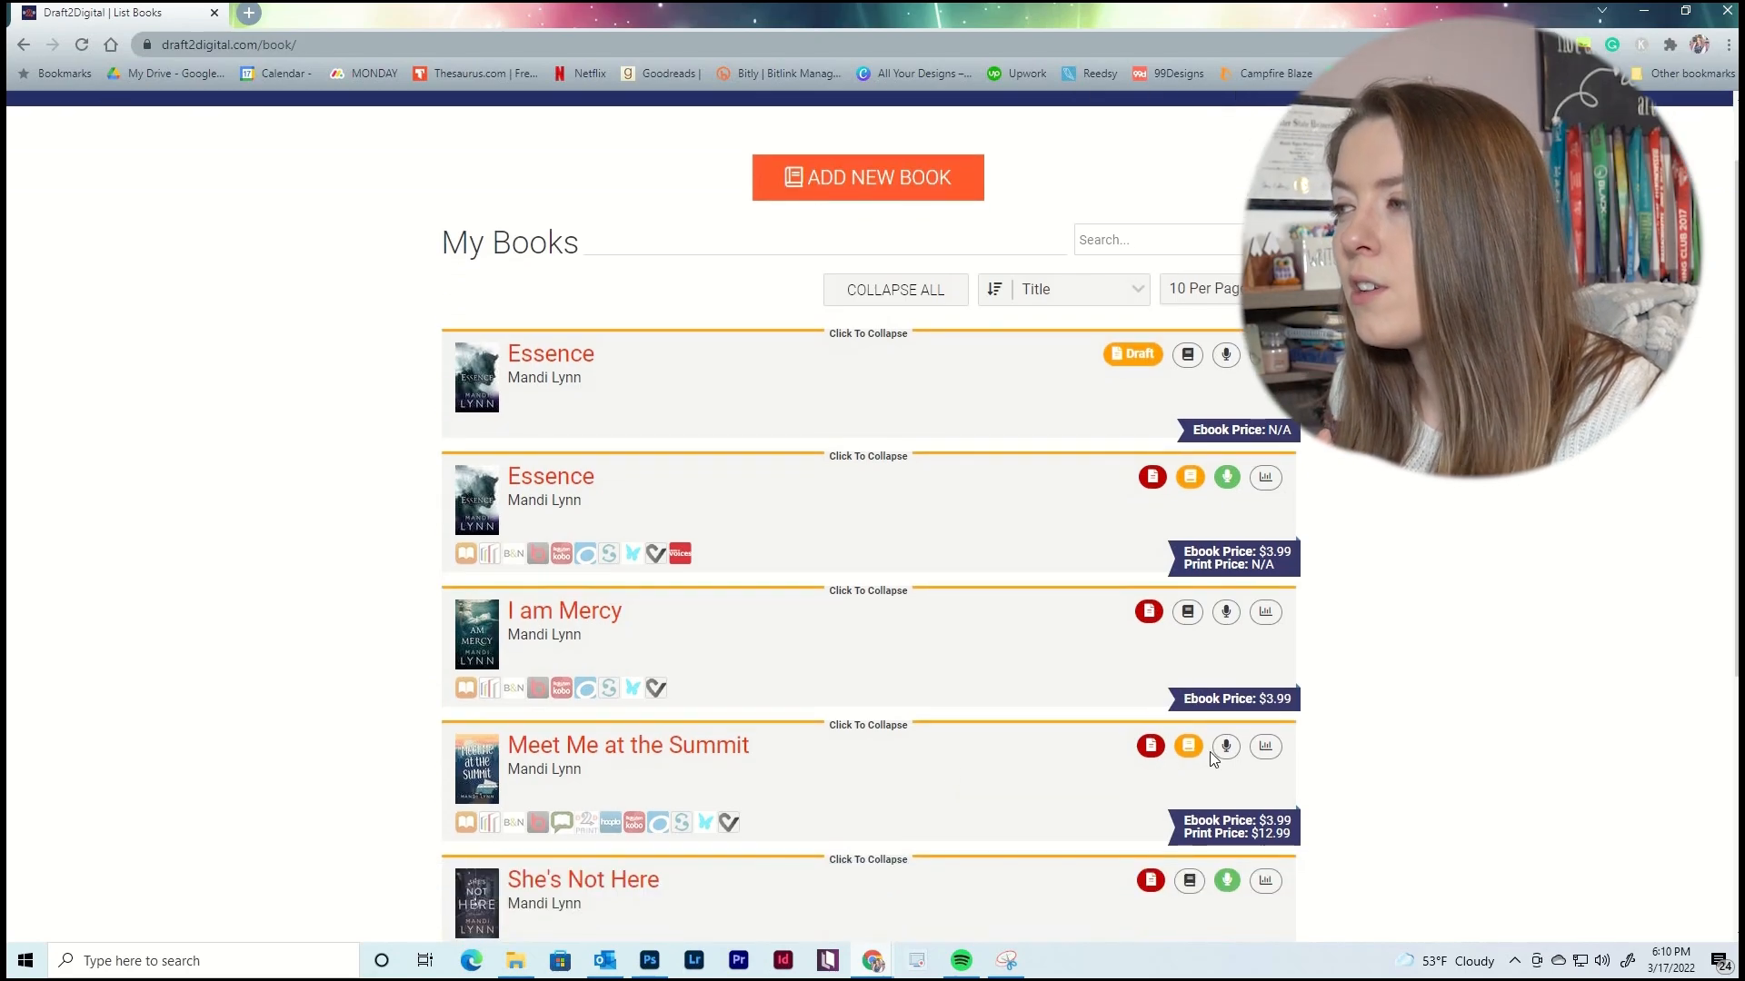
click(1186, 747)
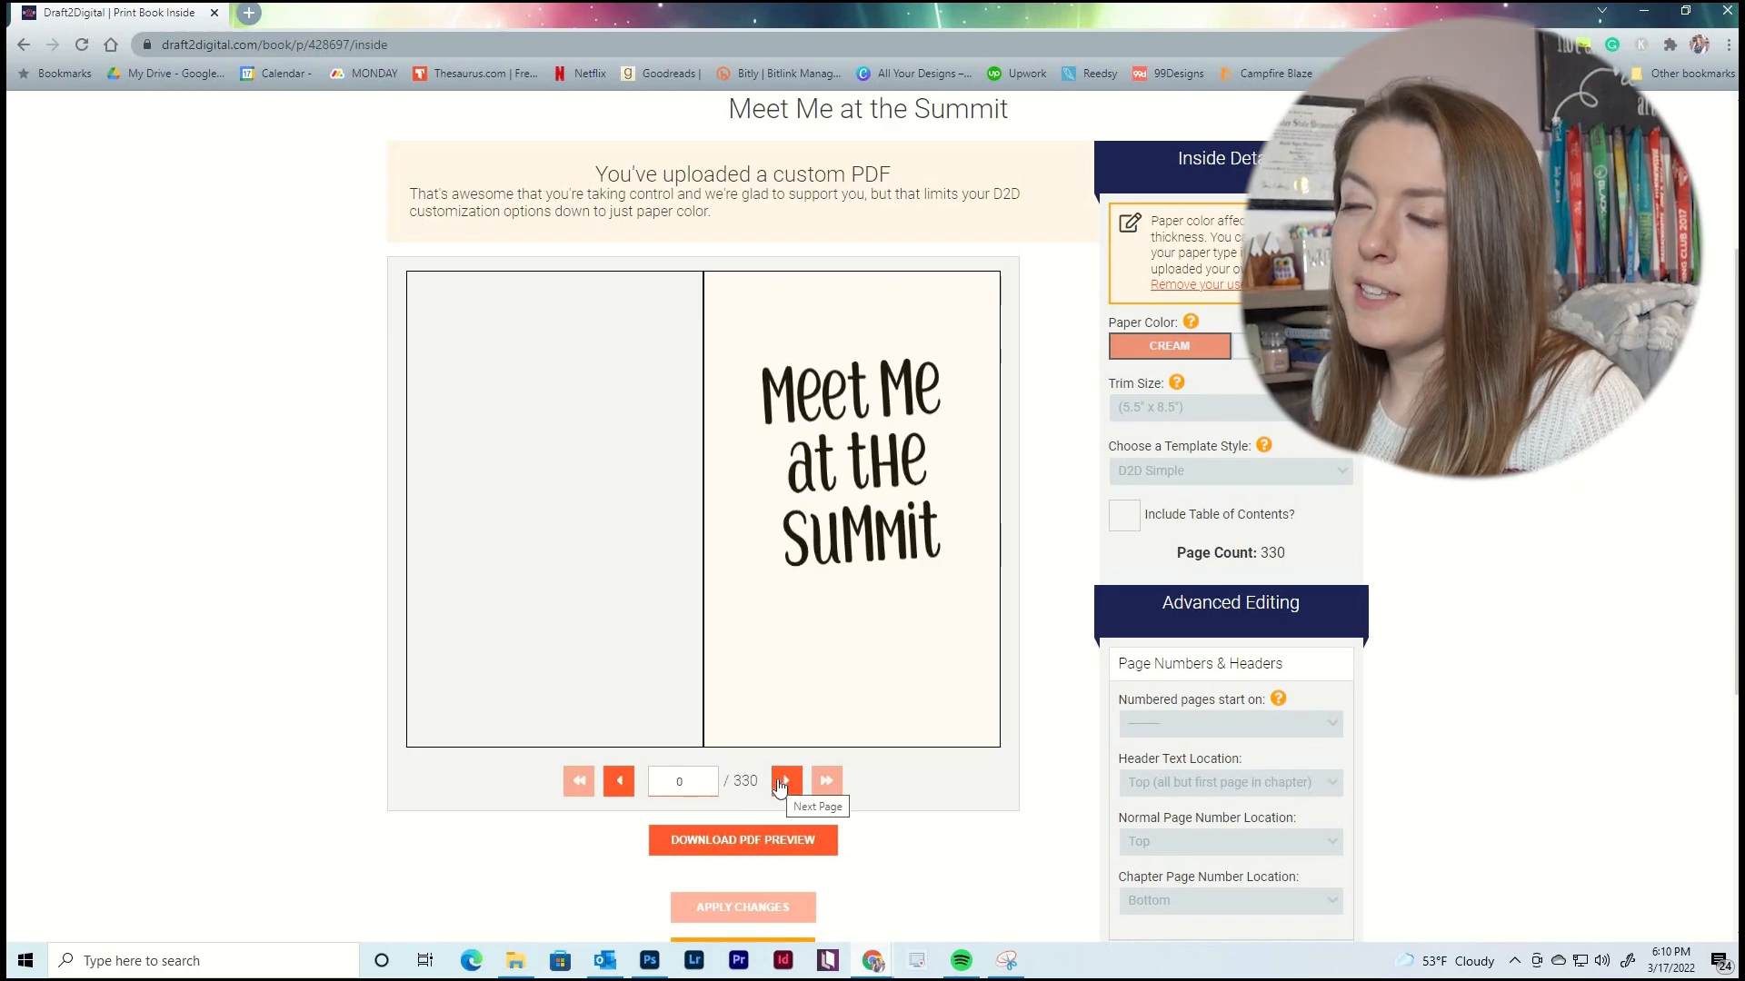
Page through the custom PDF interior of Meet Me at the Summit to examine its title page, Chapter 1 artwork and running headers.
click(786, 781)
click(787, 780)
click(786, 780)
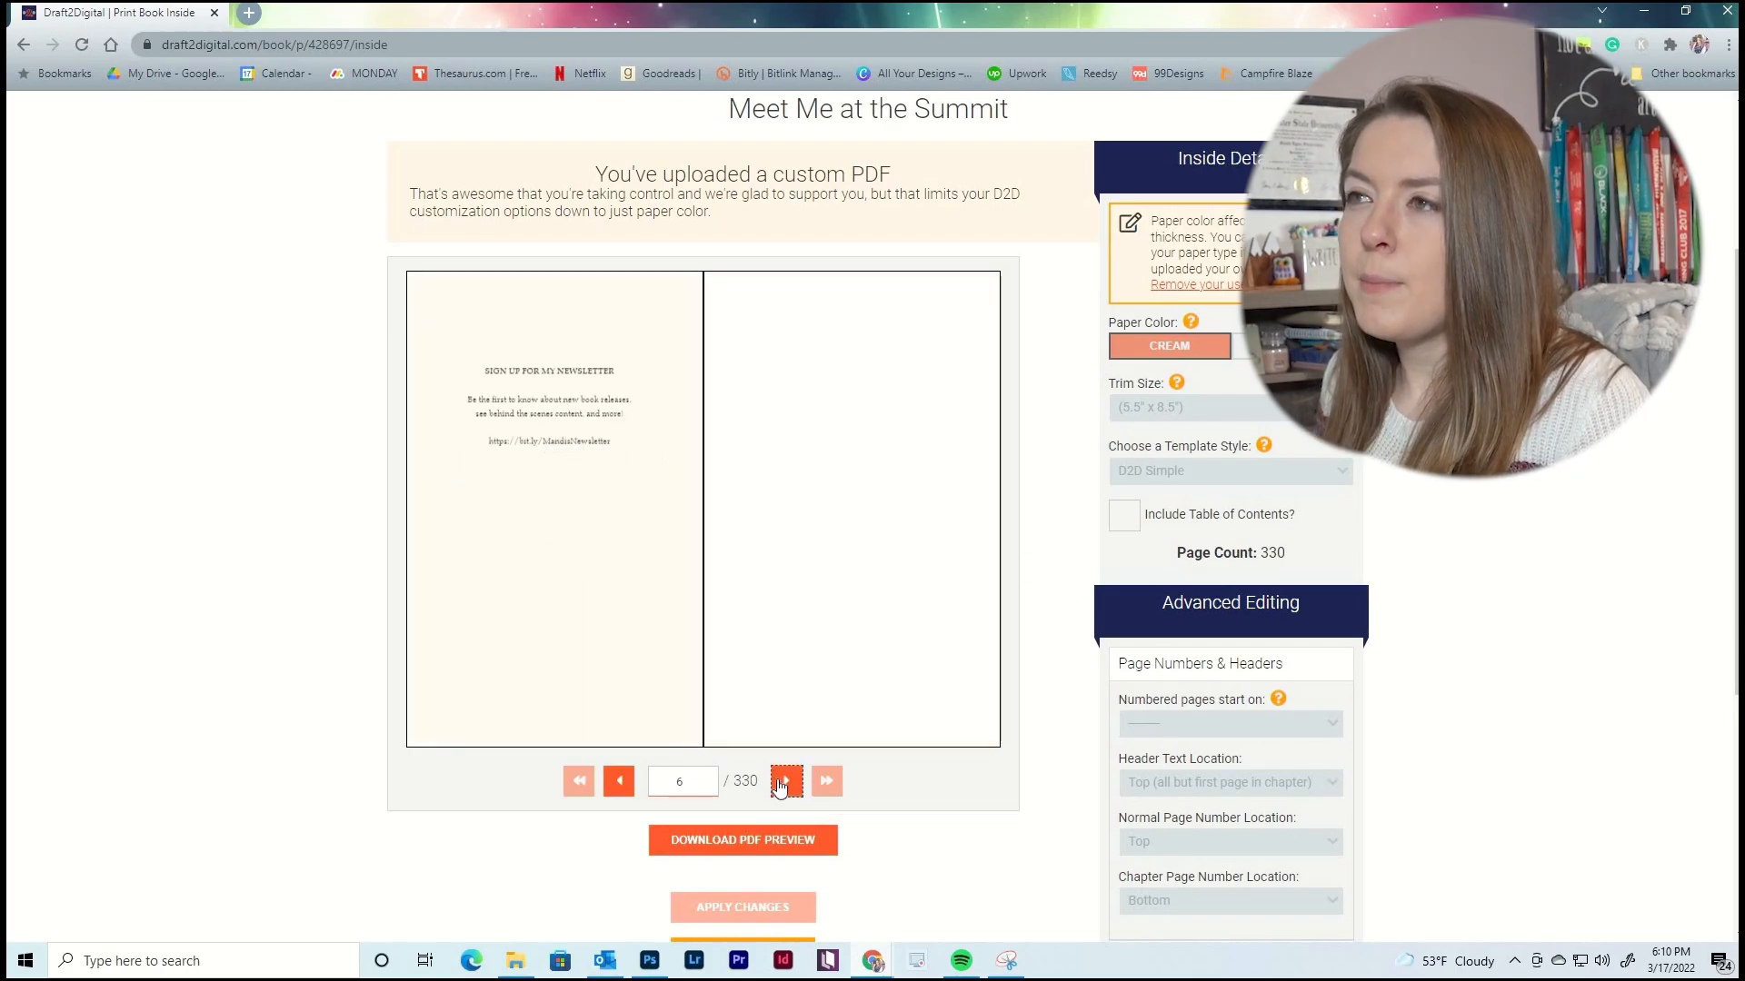
click(783, 783)
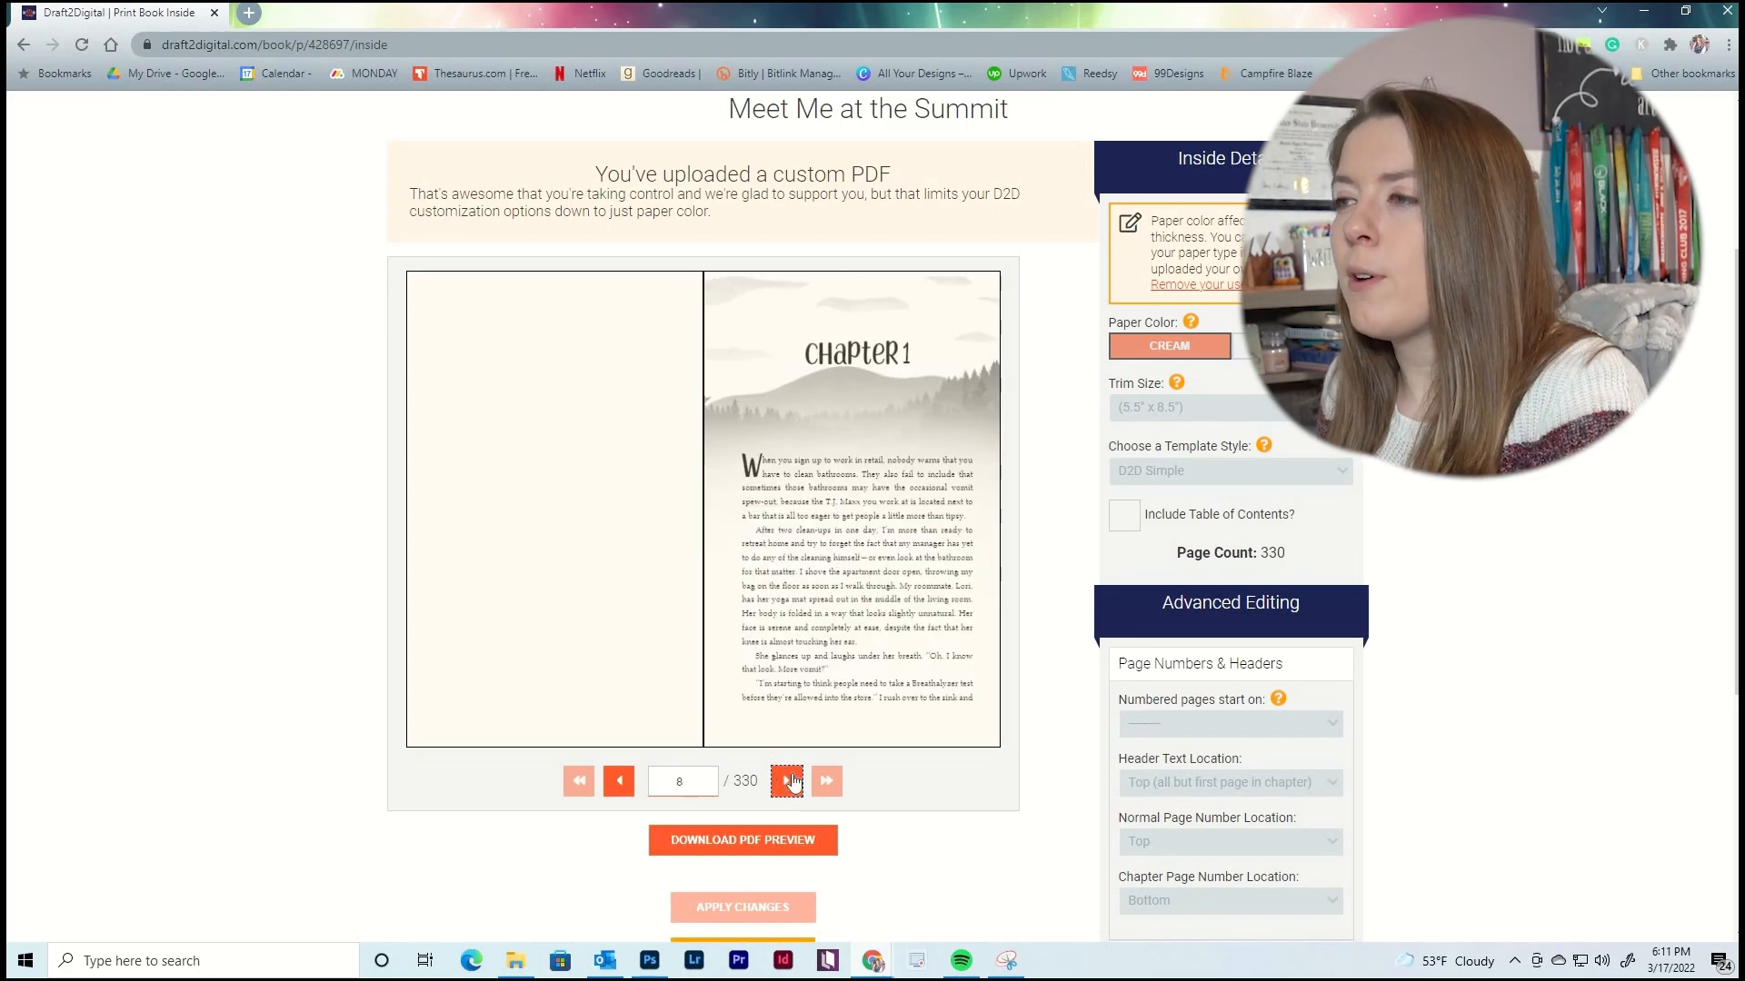
click(787, 781)
click(787, 781)
click(787, 782)
click(787, 781)
click(786, 782)
click(793, 788)
click(791, 786)
scroll(1050, 607, up, 1)
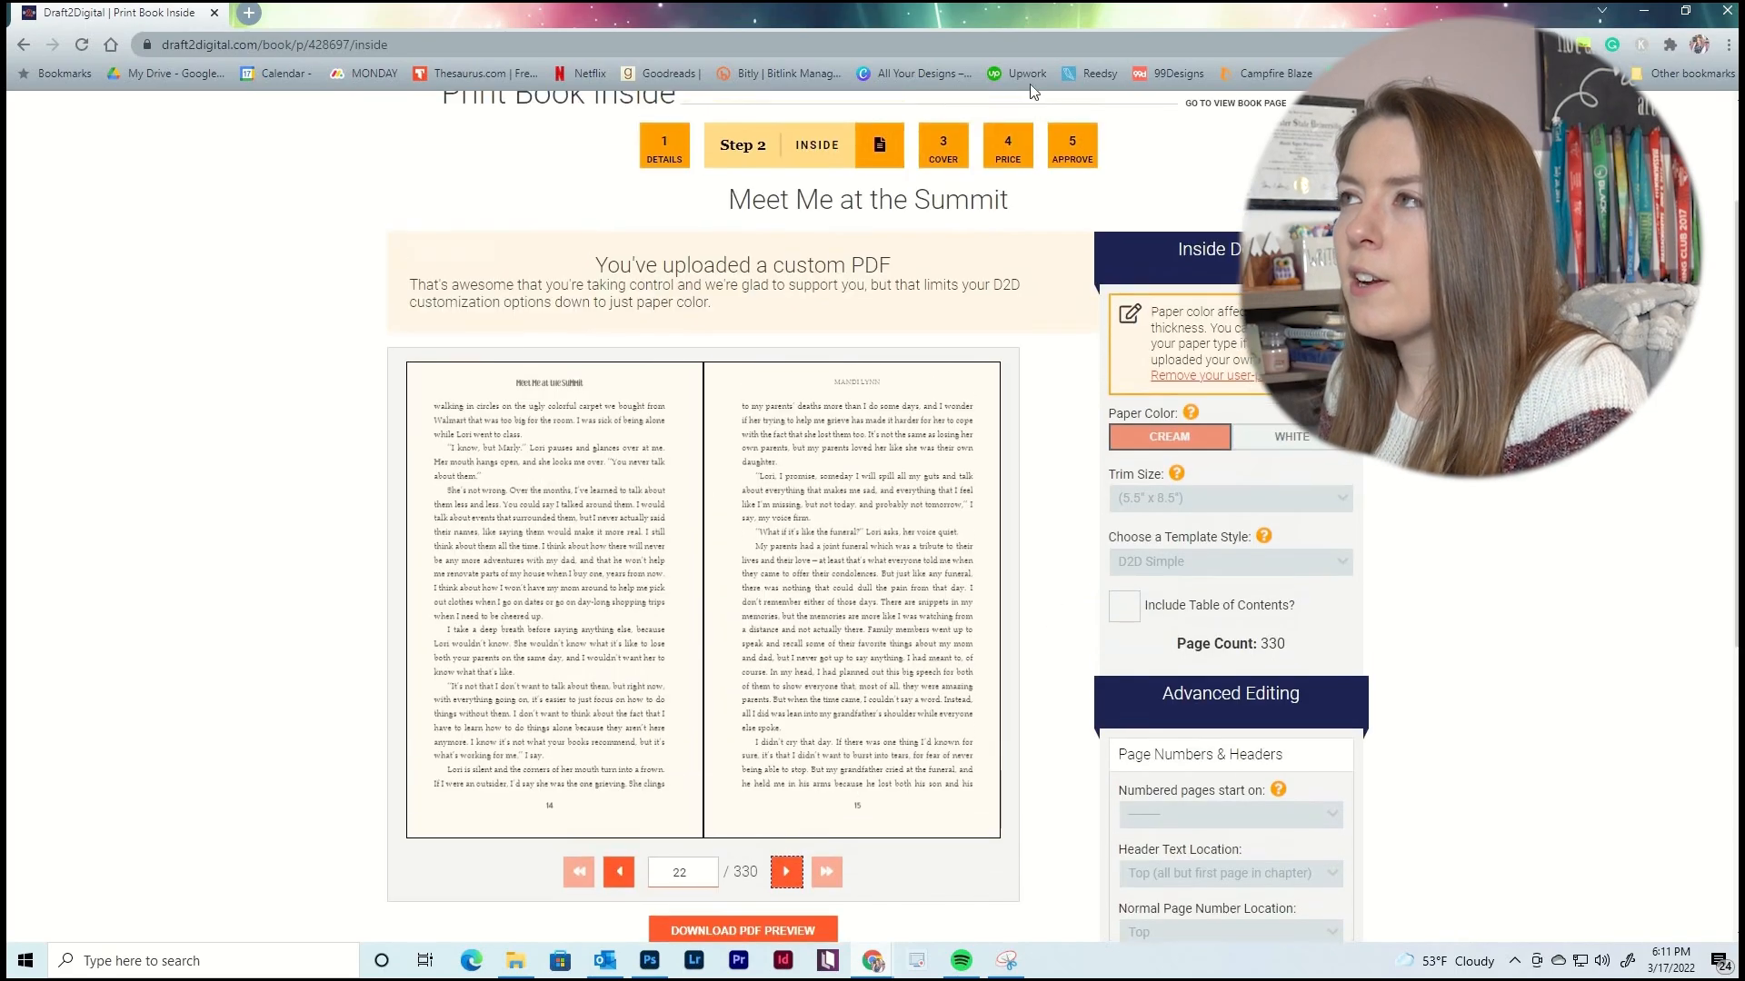
Open the print cover step for Meet Me at the Summit and show the guides and crop lines on its wraparound cover.
click(941, 153)
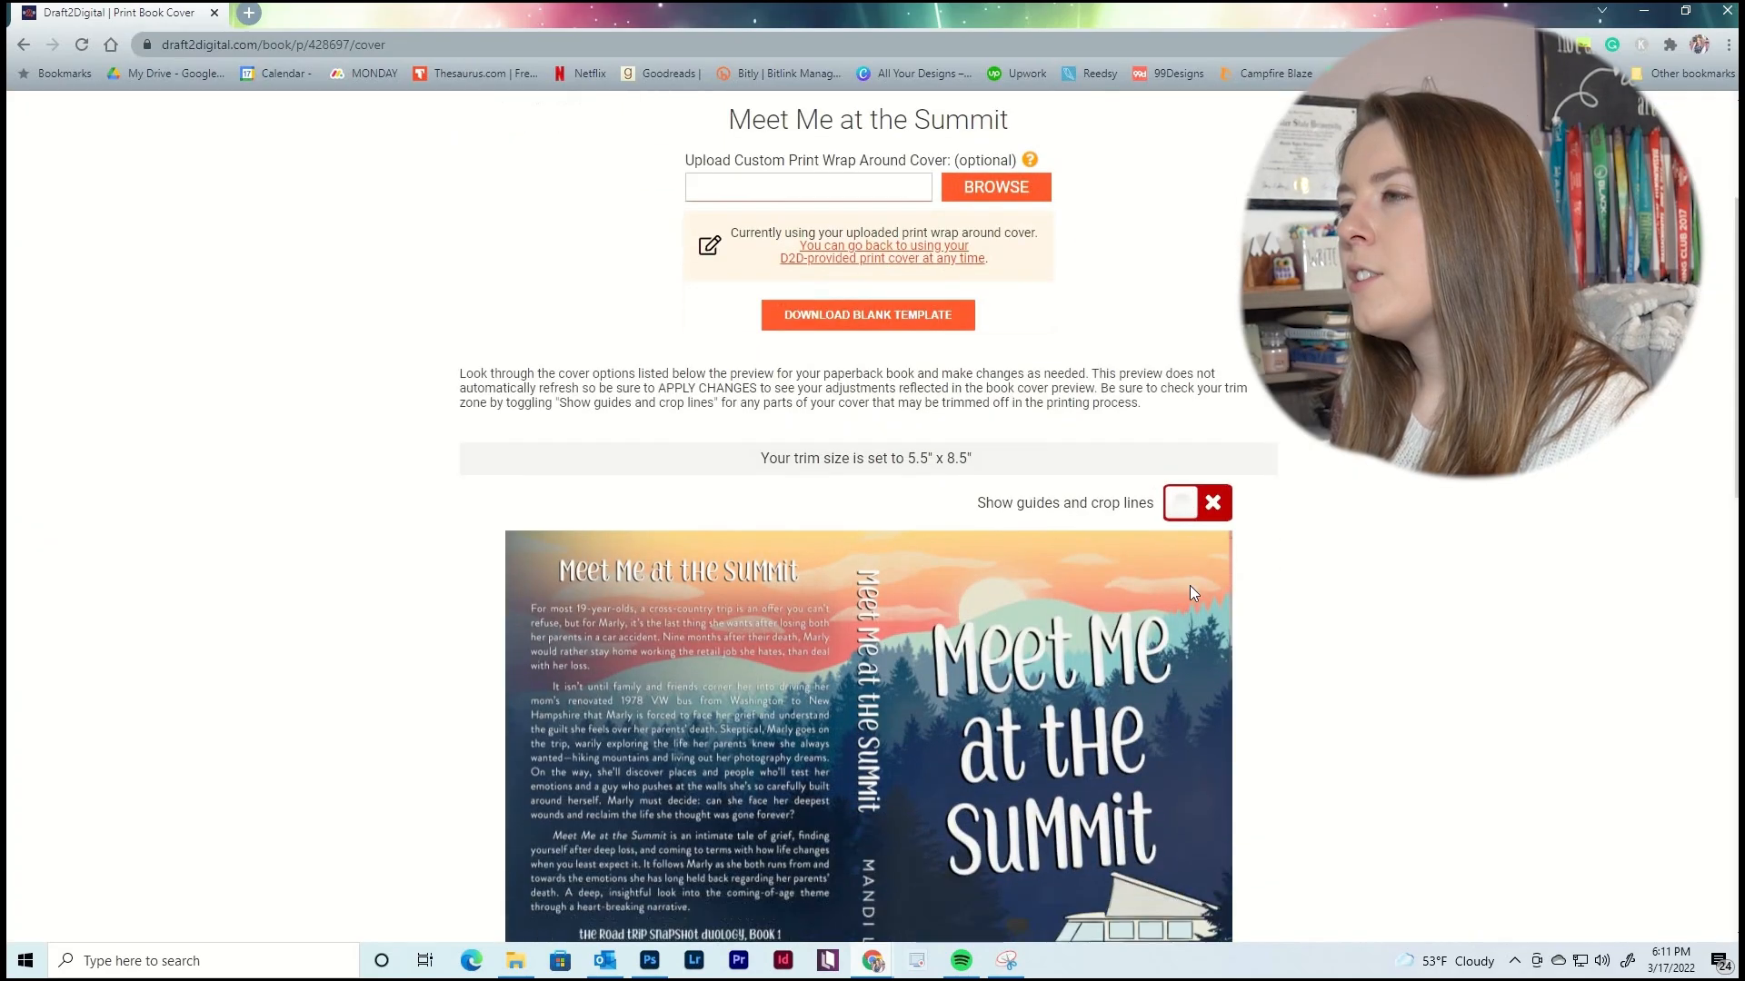
scroll(1193, 593, down, 3)
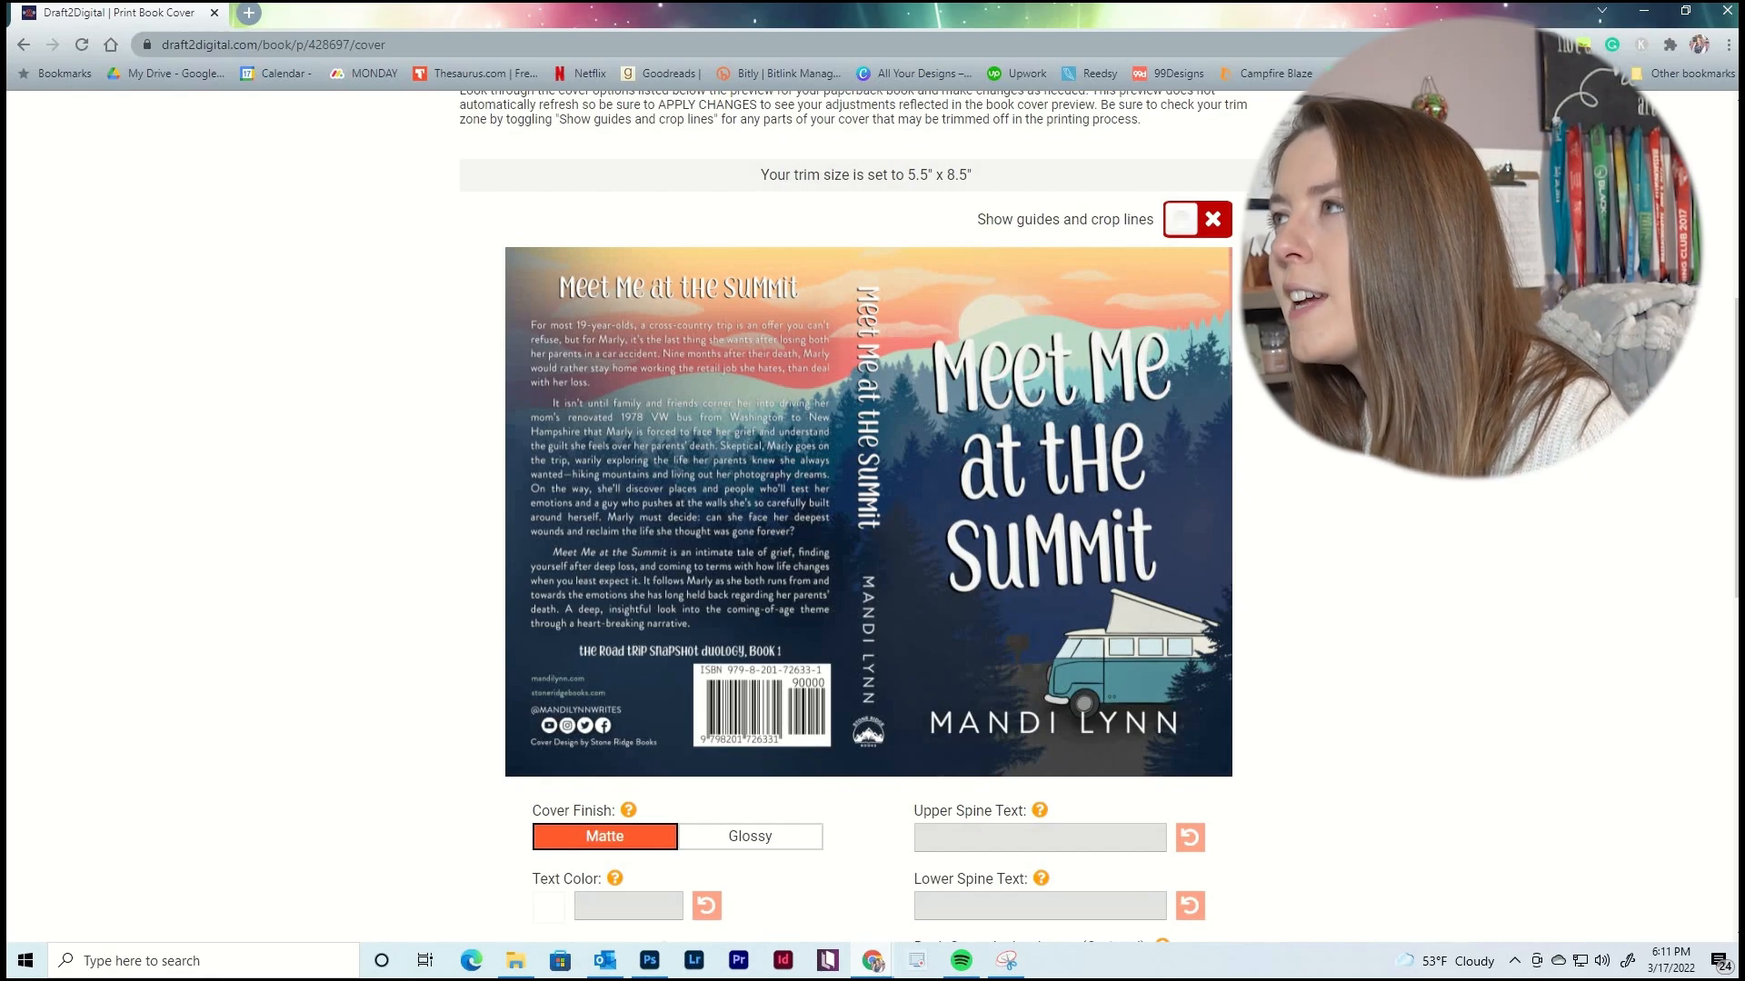
click(1184, 224)
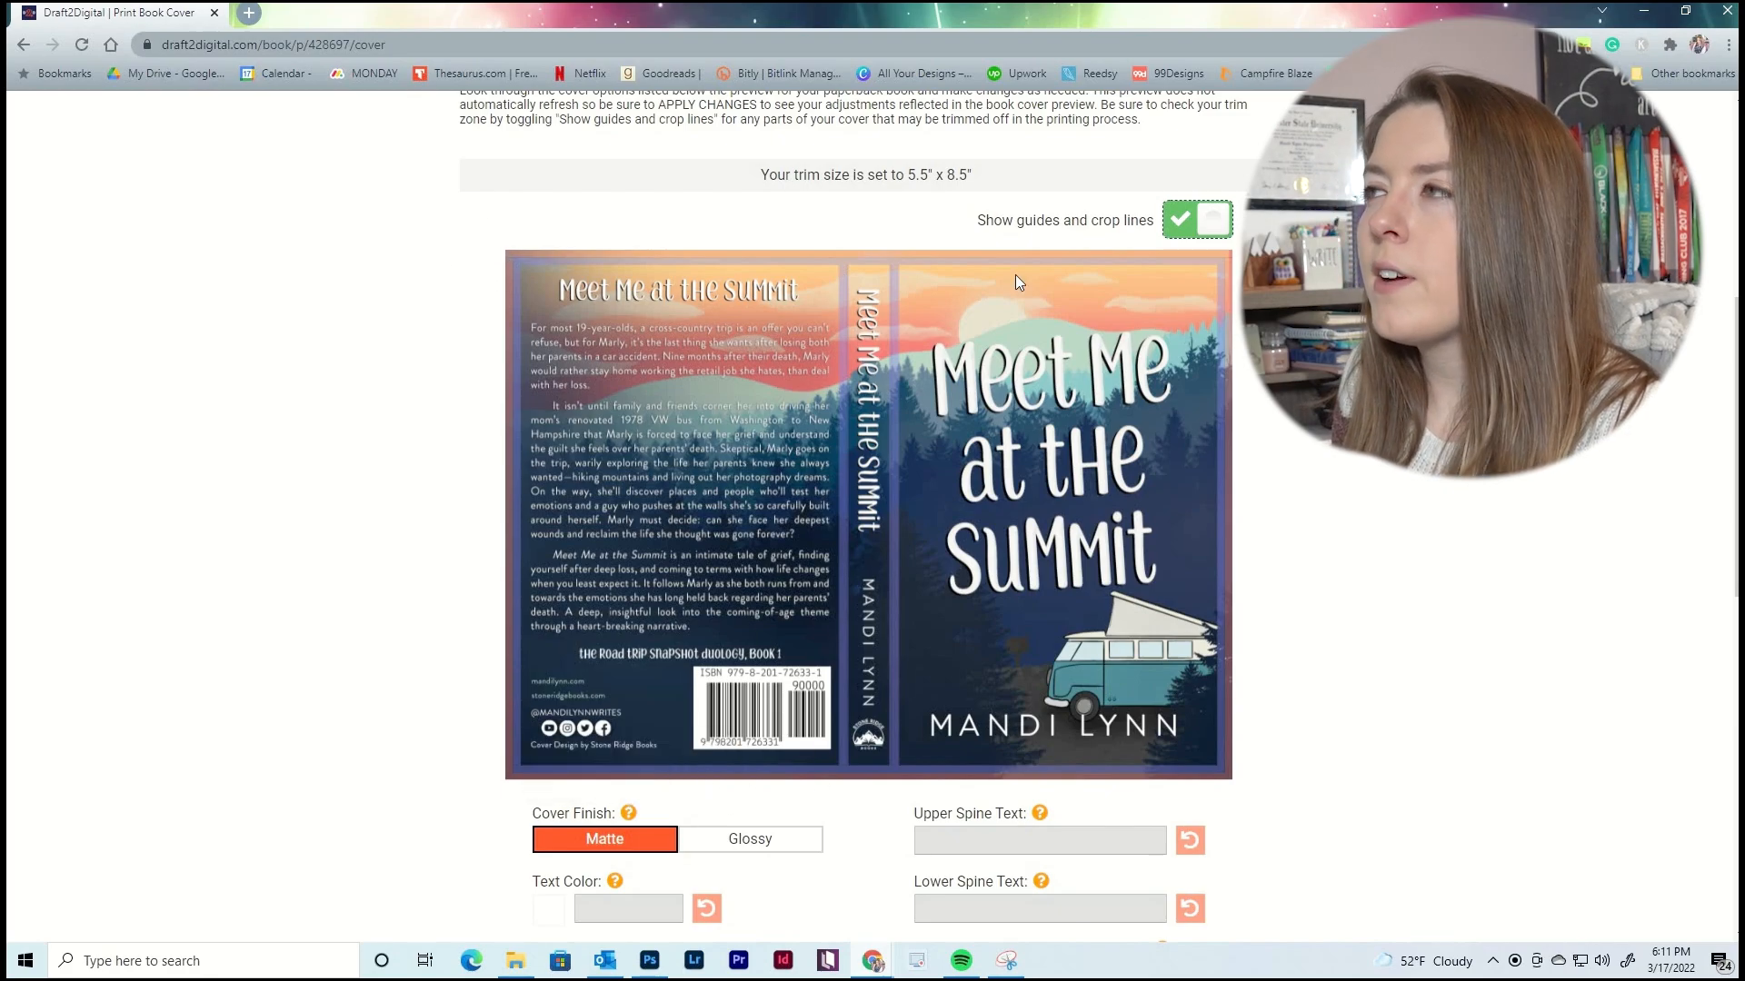
Examine the uploaded wraparound cover against its trim guides, along with the finish, color, spine text, description and biography options.
scroll(1336, 572, down, 3)
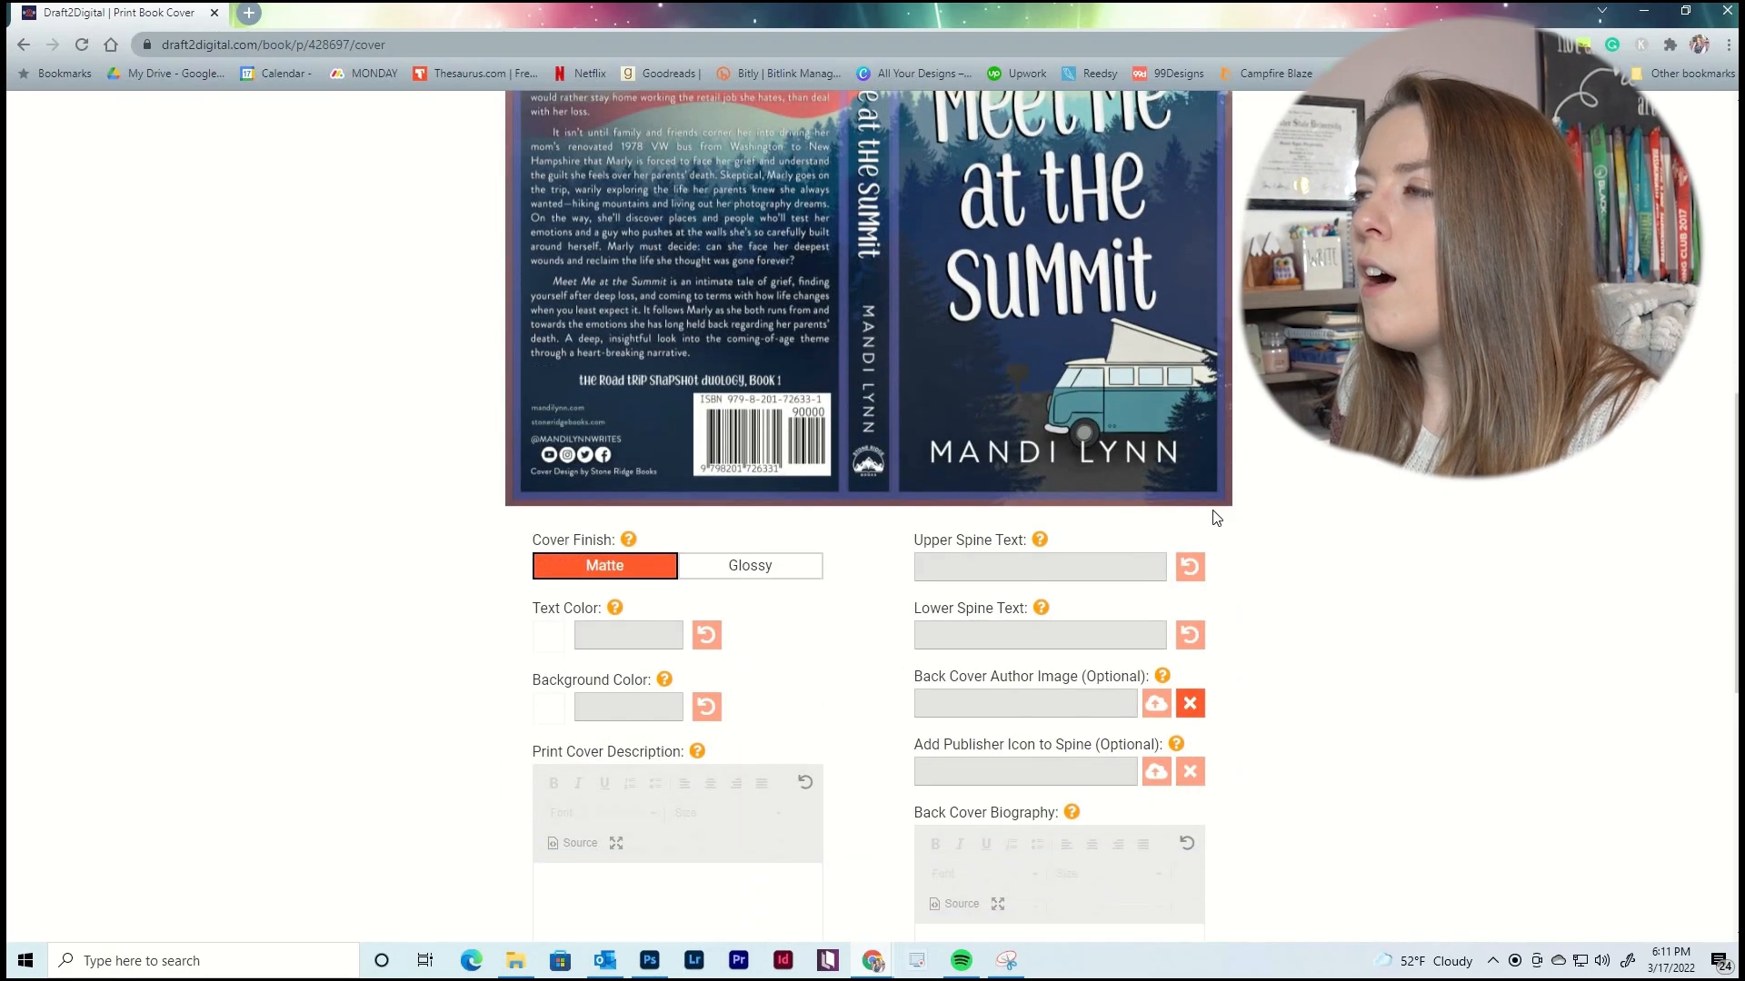
scroll(1216, 518, down, 3)
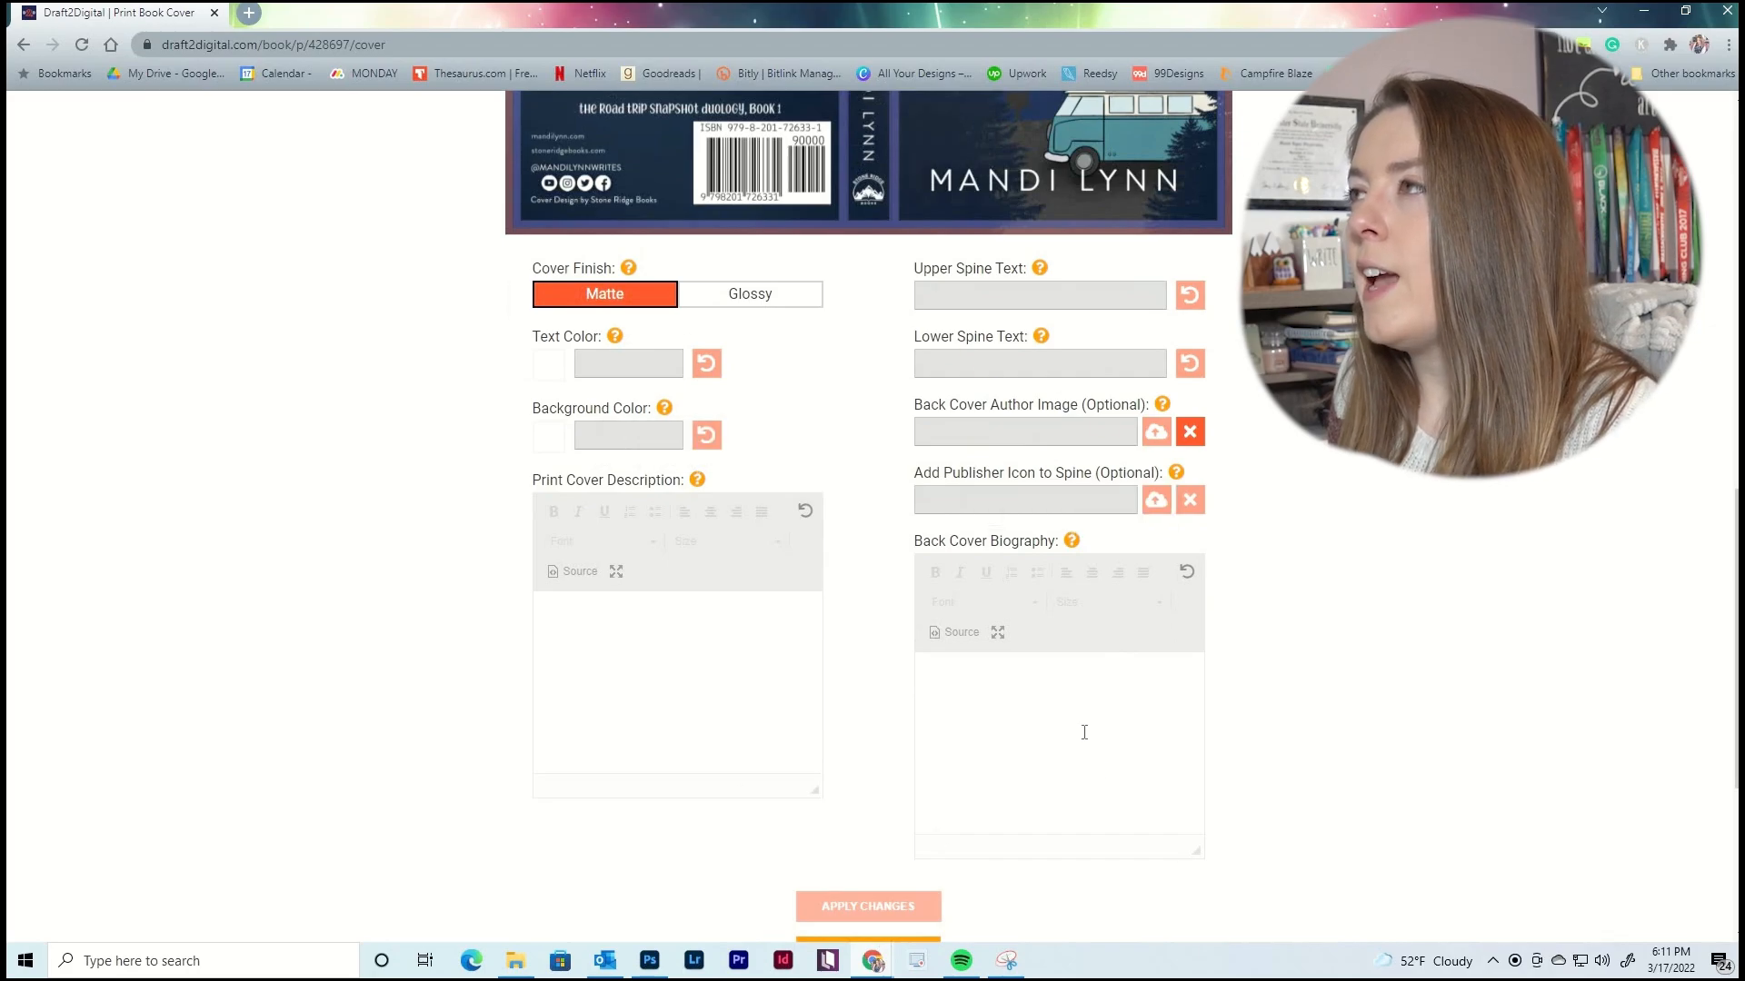
scroll(1084, 732, up, 5)
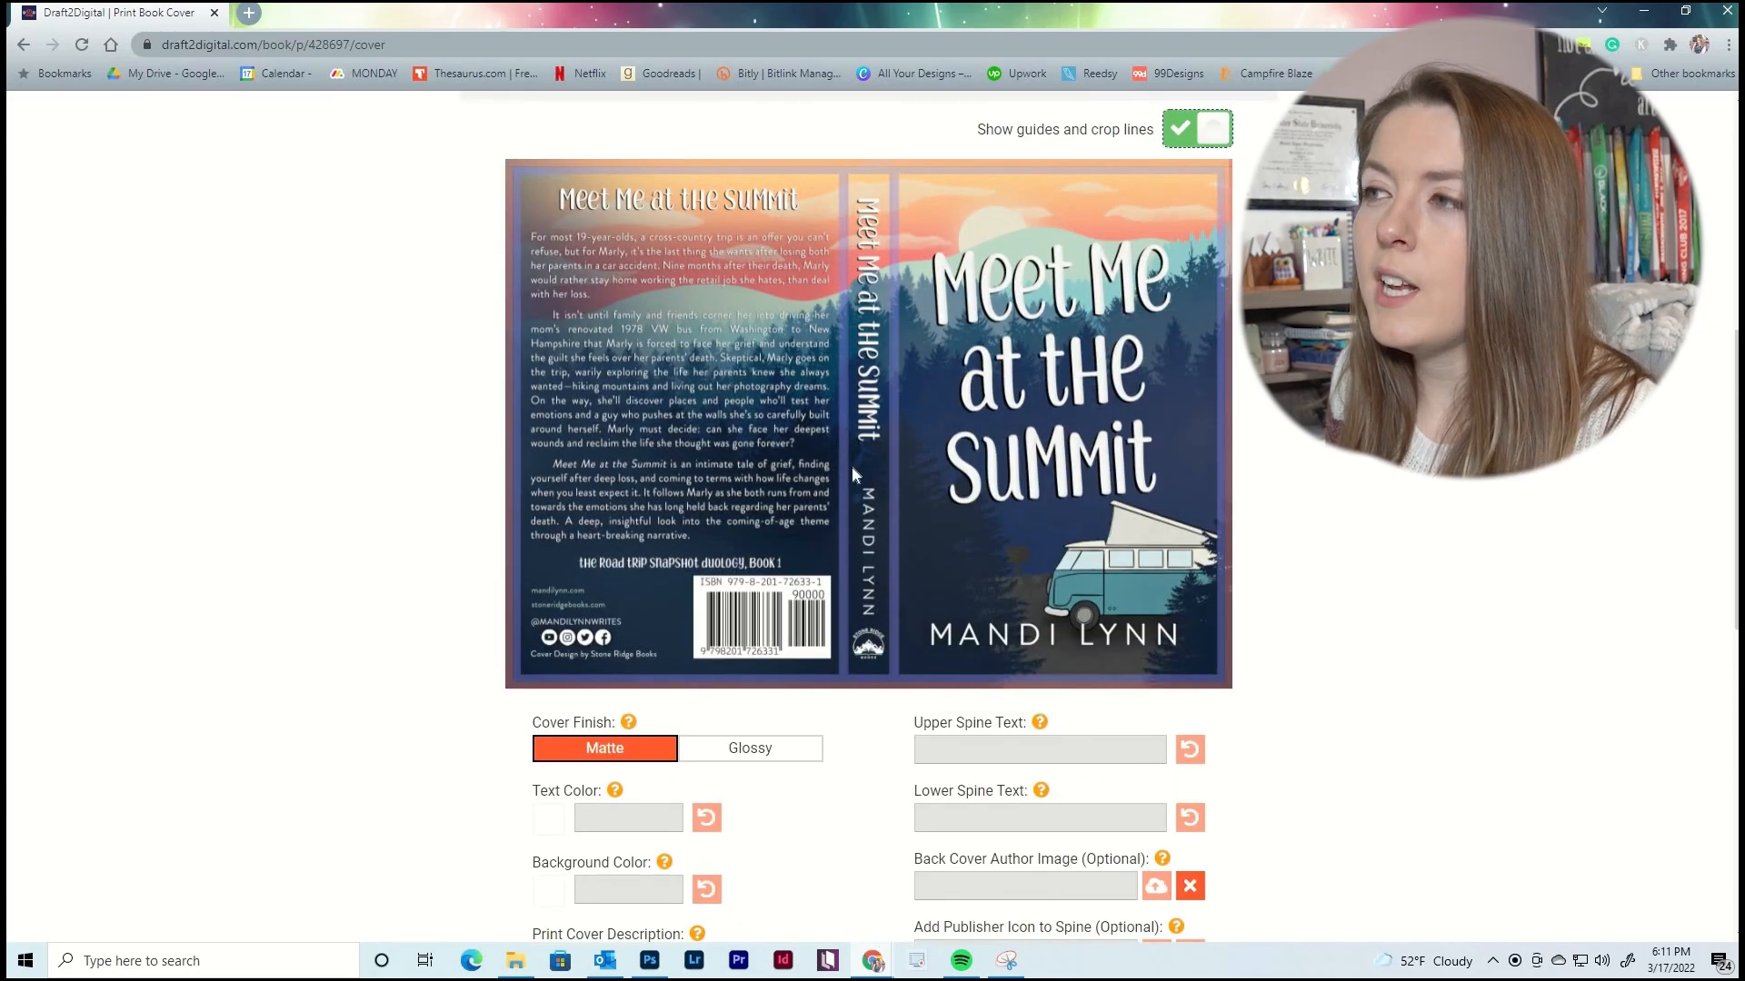
scroll(842, 398, up, 6)
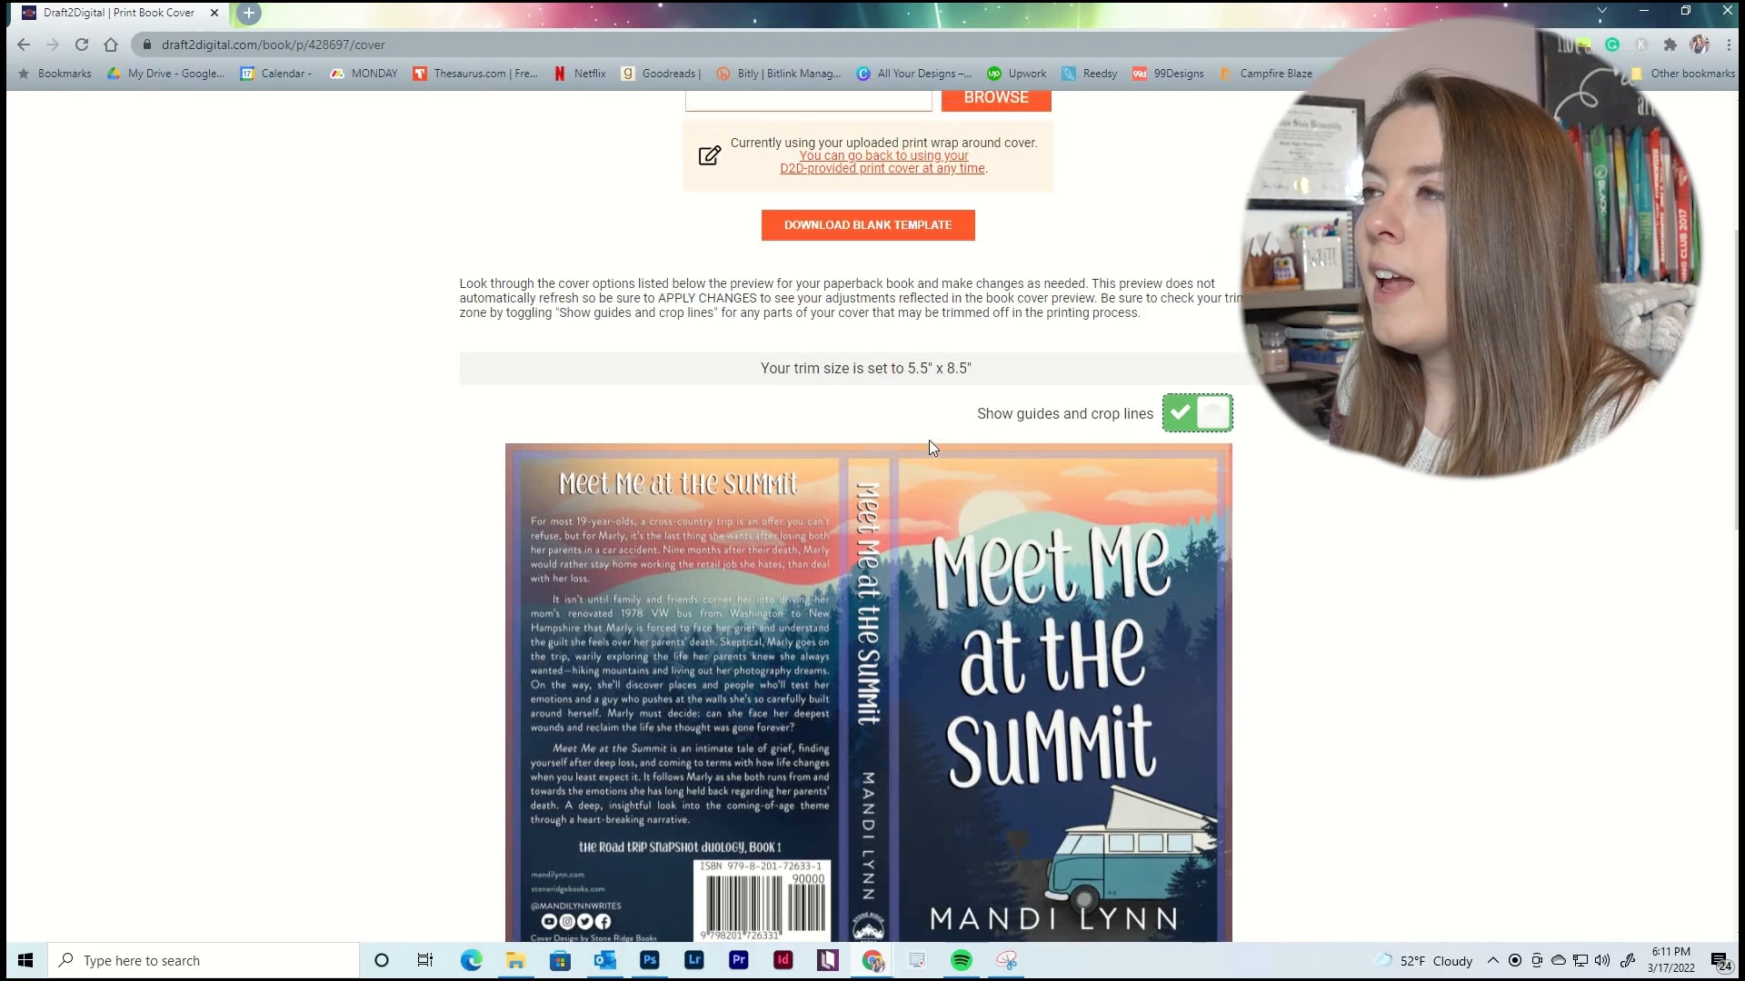
scroll(612, 525, down, 5)
scroll(872, 378, up, 4)
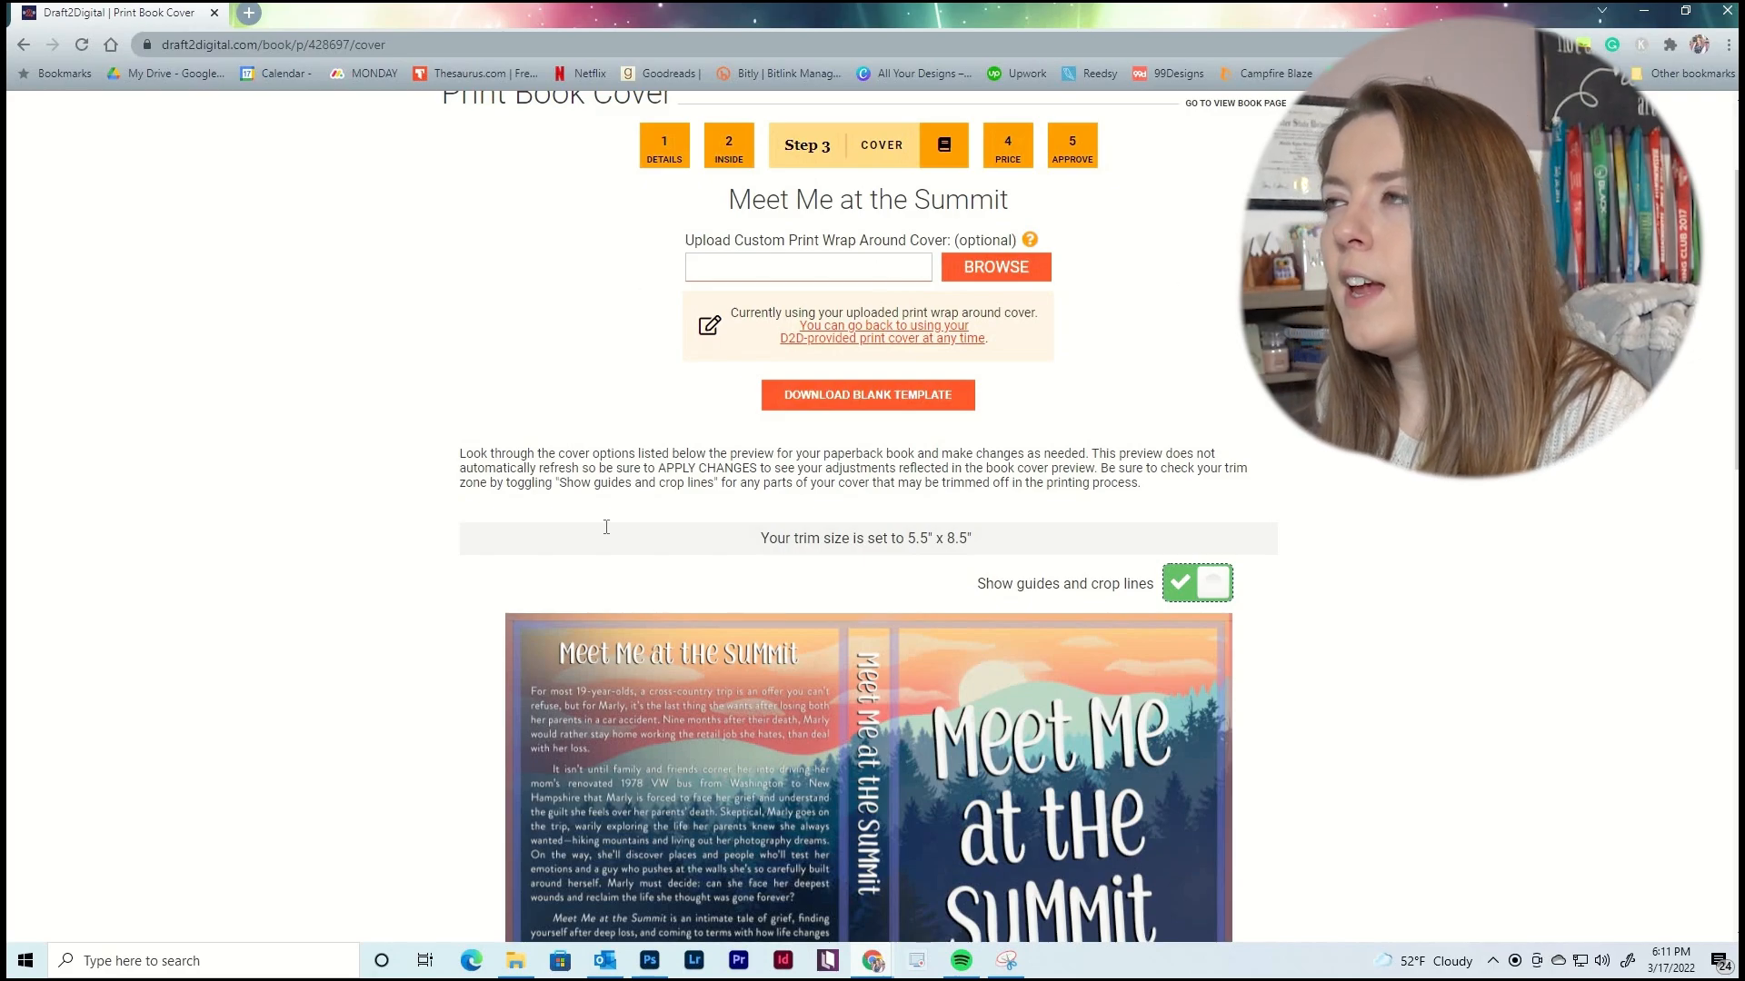
scroll(1045, 626, down, 4)
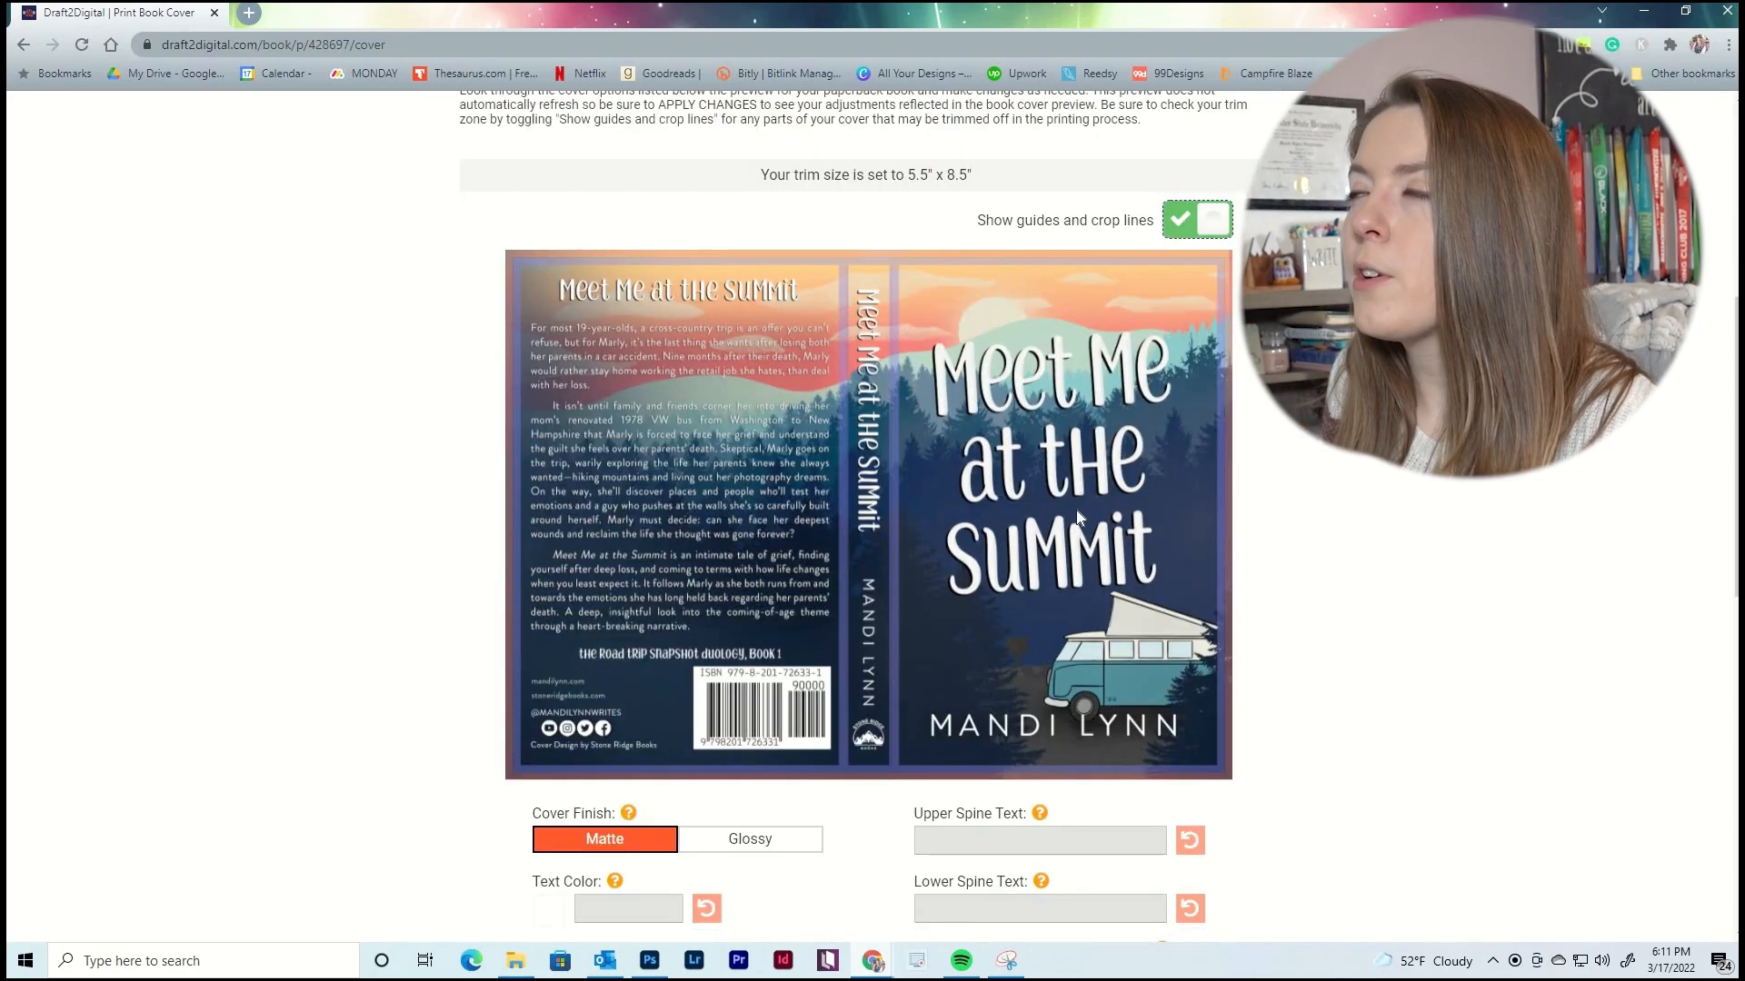
Go to the price step for Meet Me at the Summit and examine its projected royalties and print book price.
scroll(1076, 510, up, 6)
click(1007, 328)
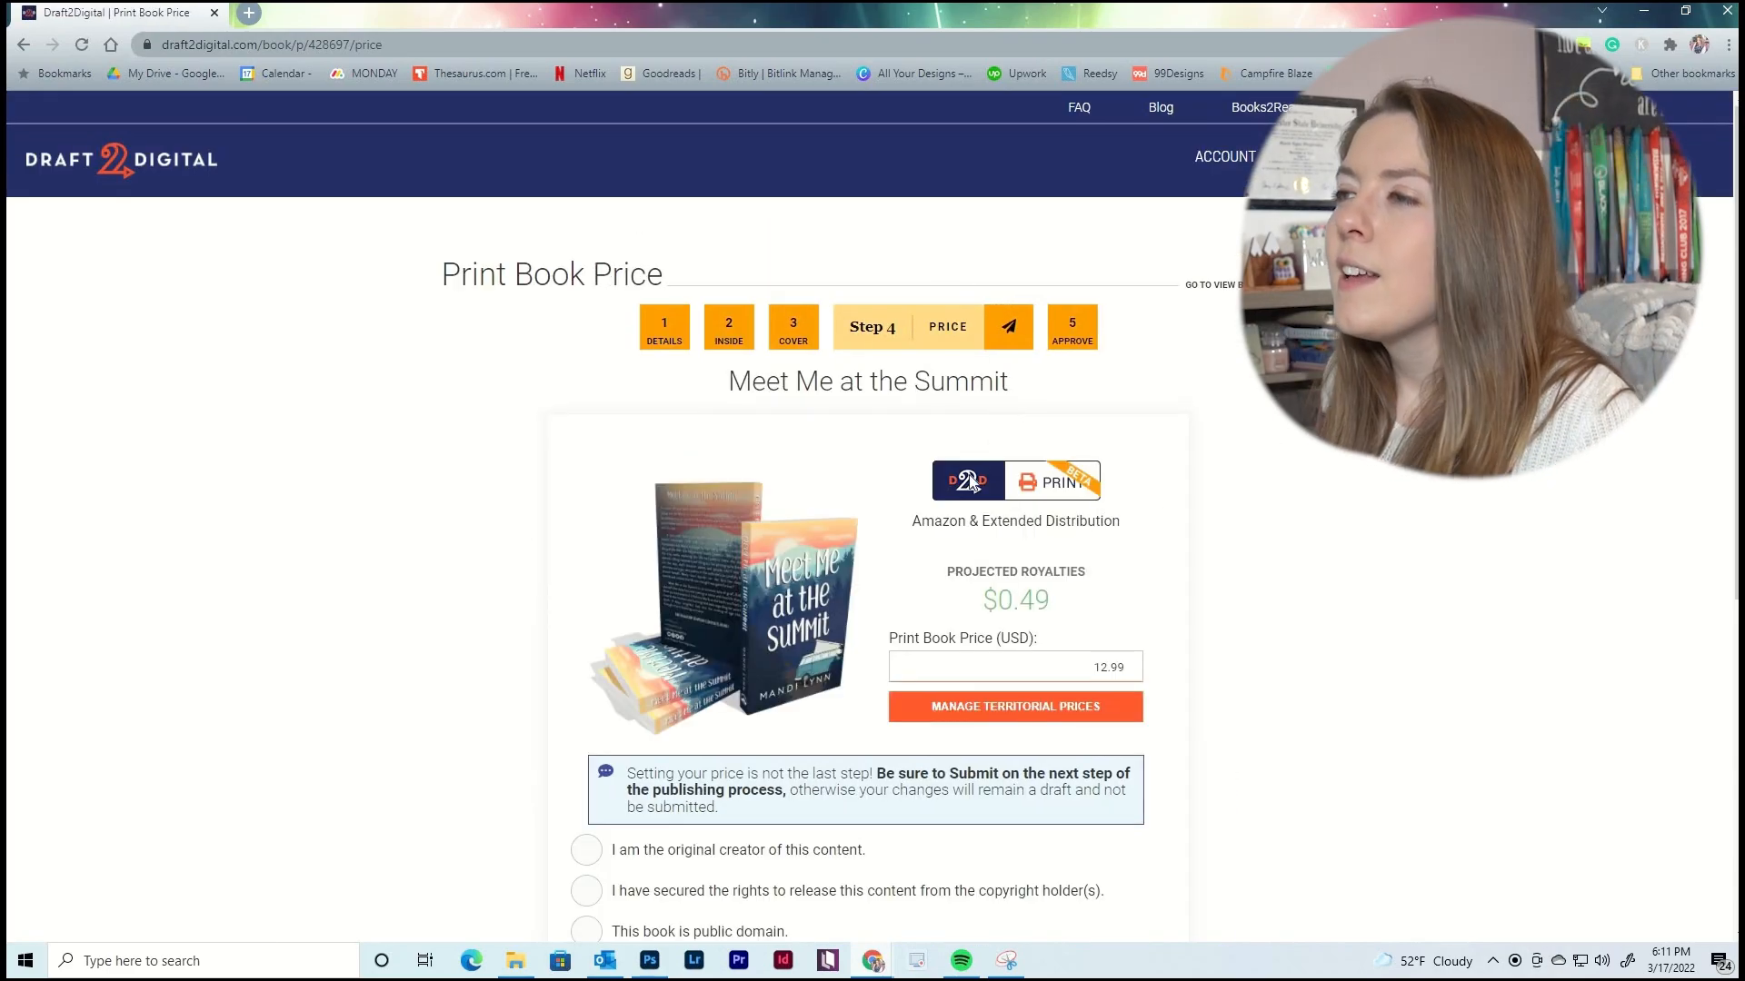
scroll(888, 468, down, 1)
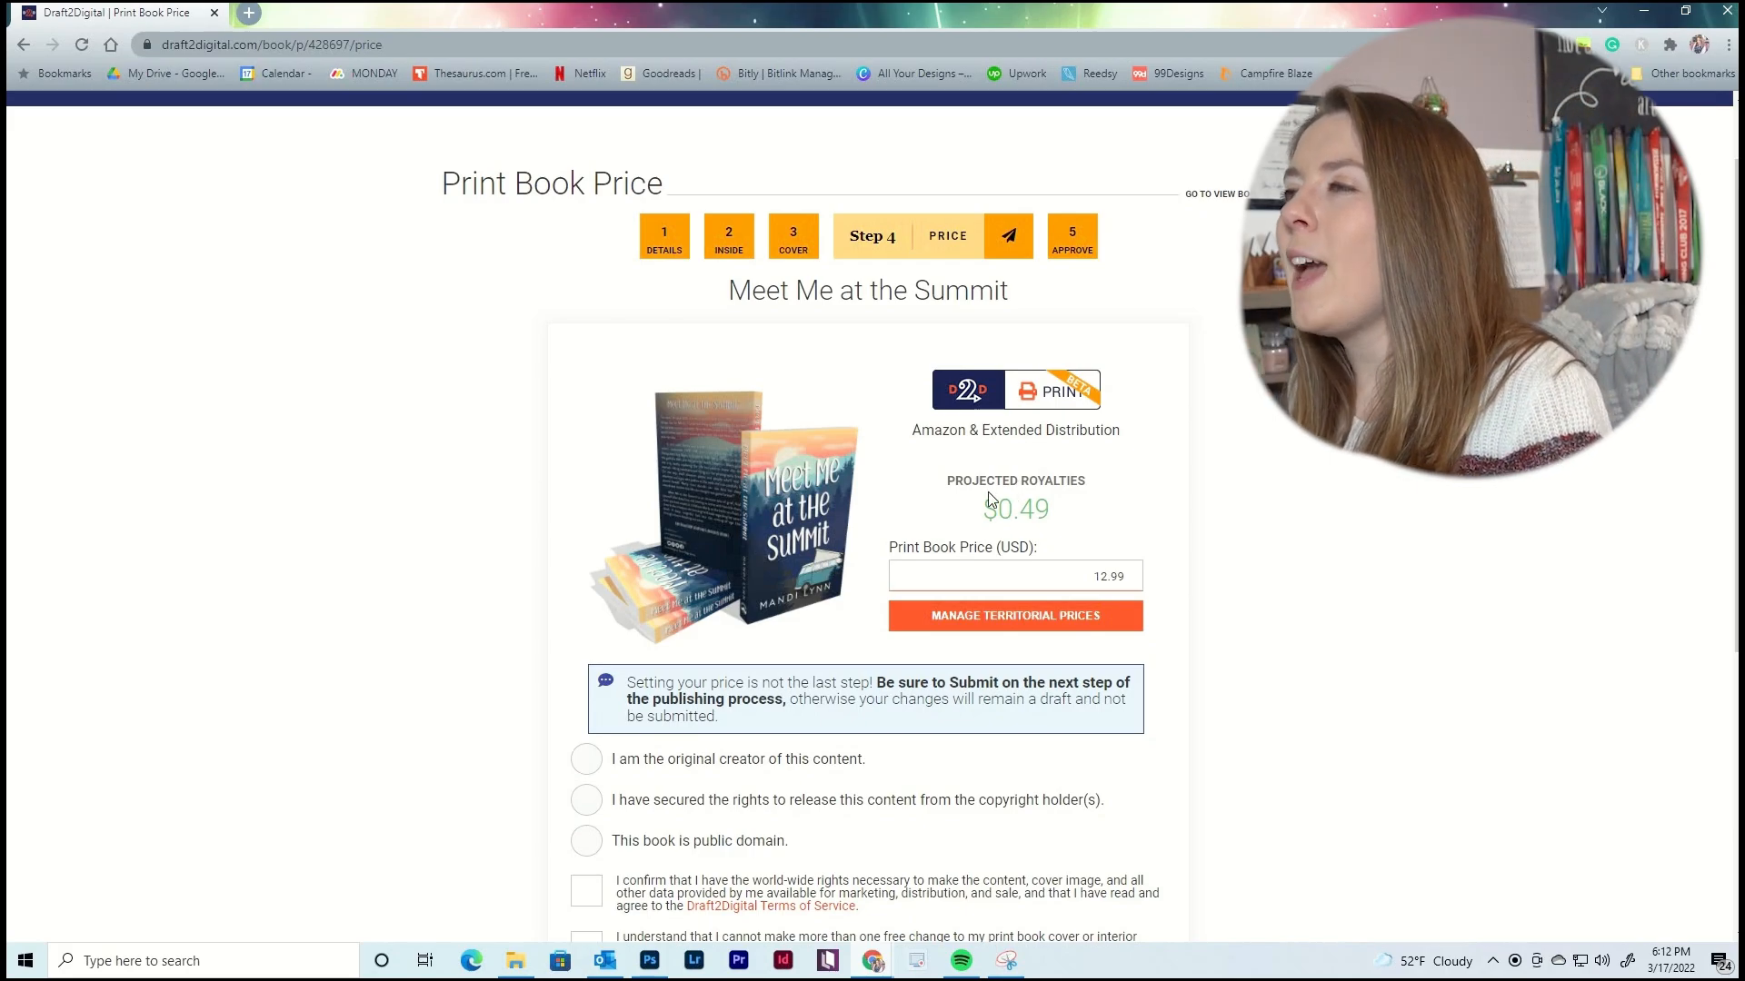
drag(981, 509, 1090, 507)
click(1094, 571)
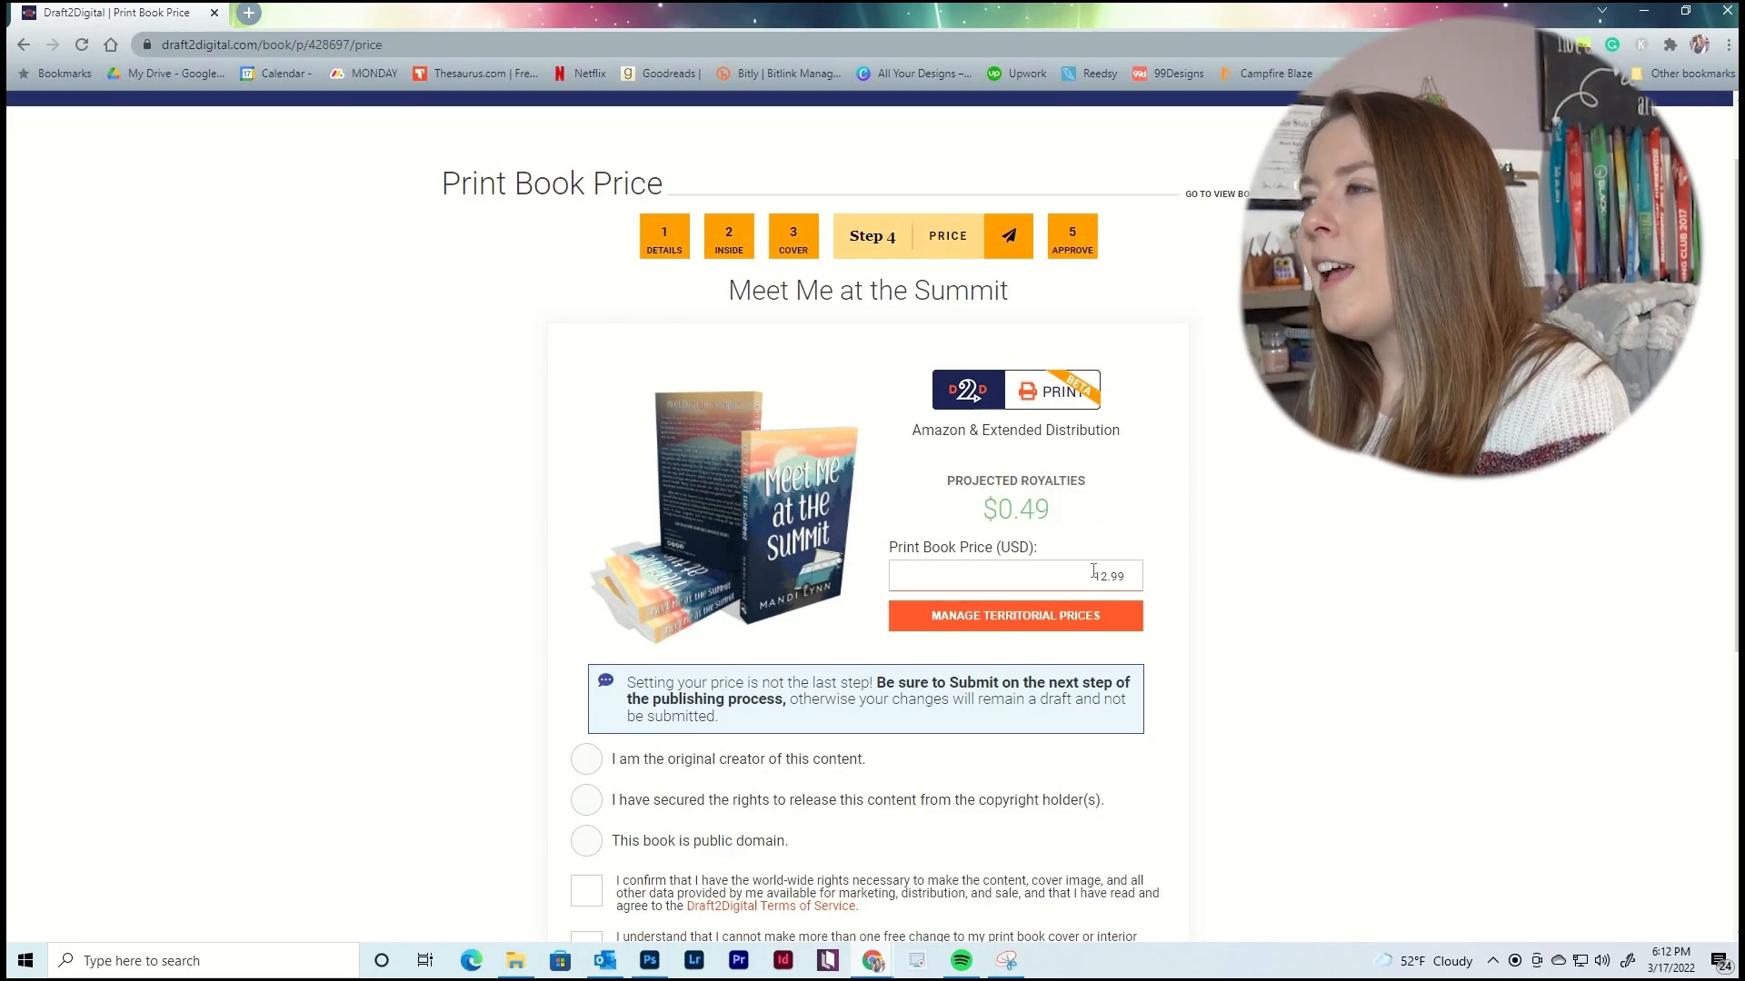
key(ctrl+a)
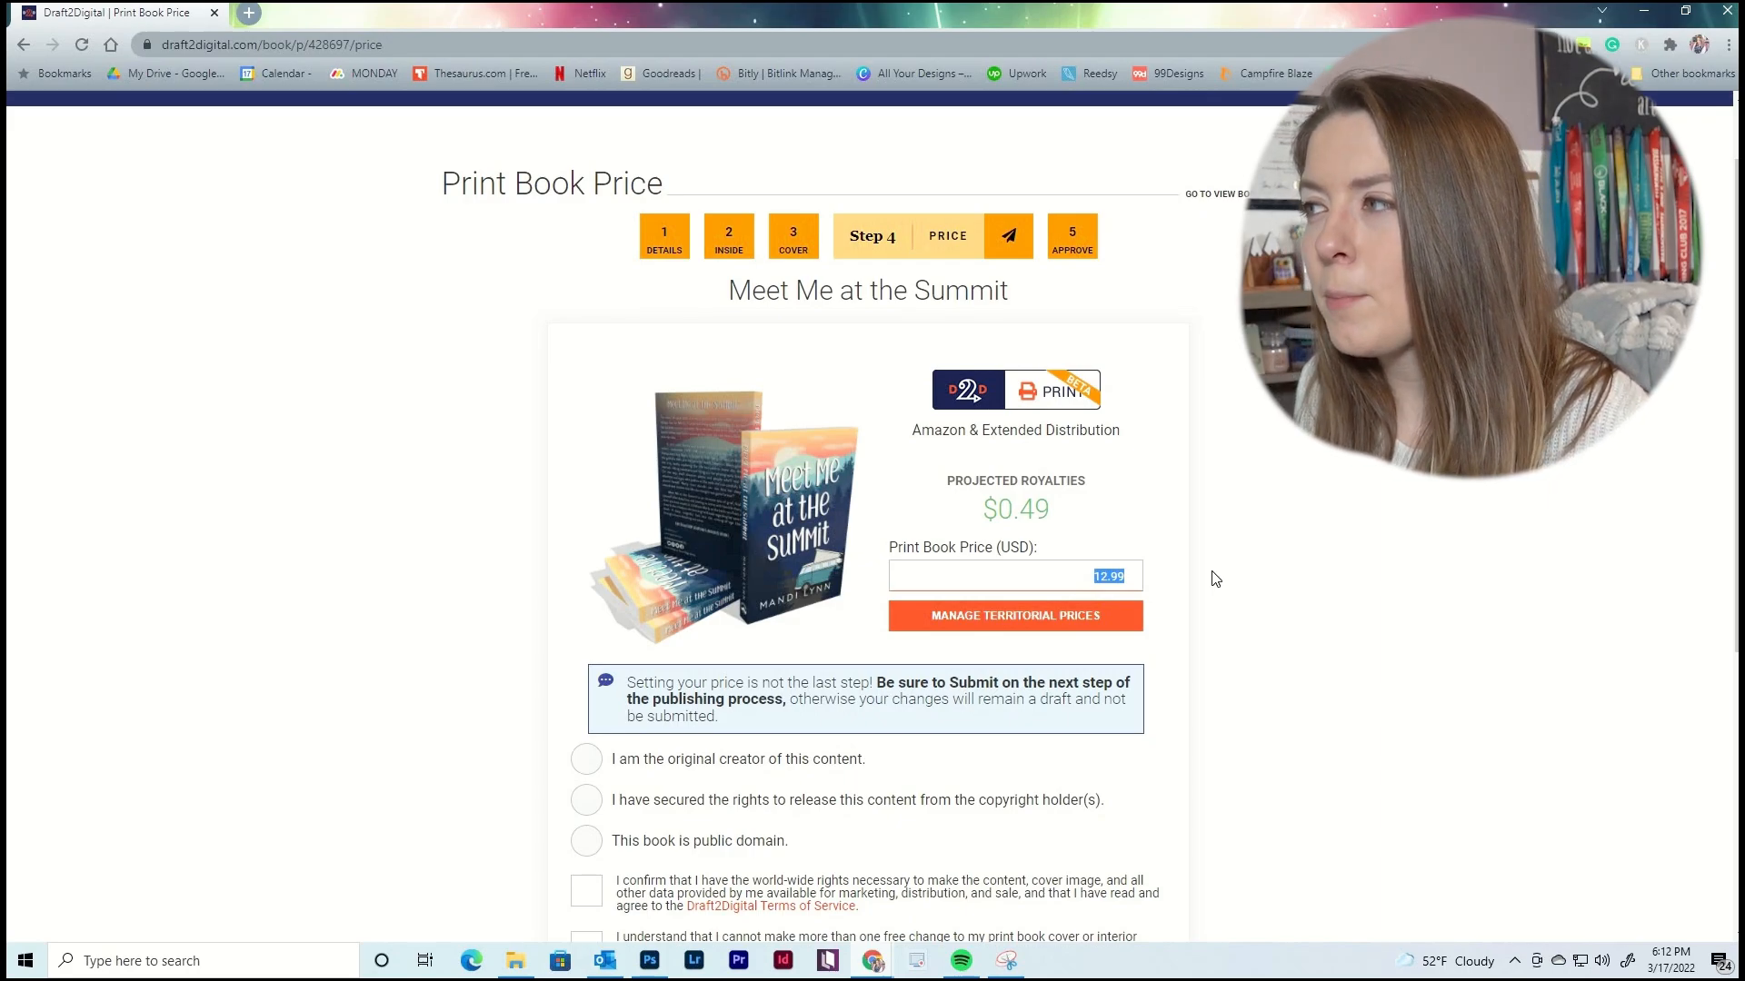
click(1097, 572)
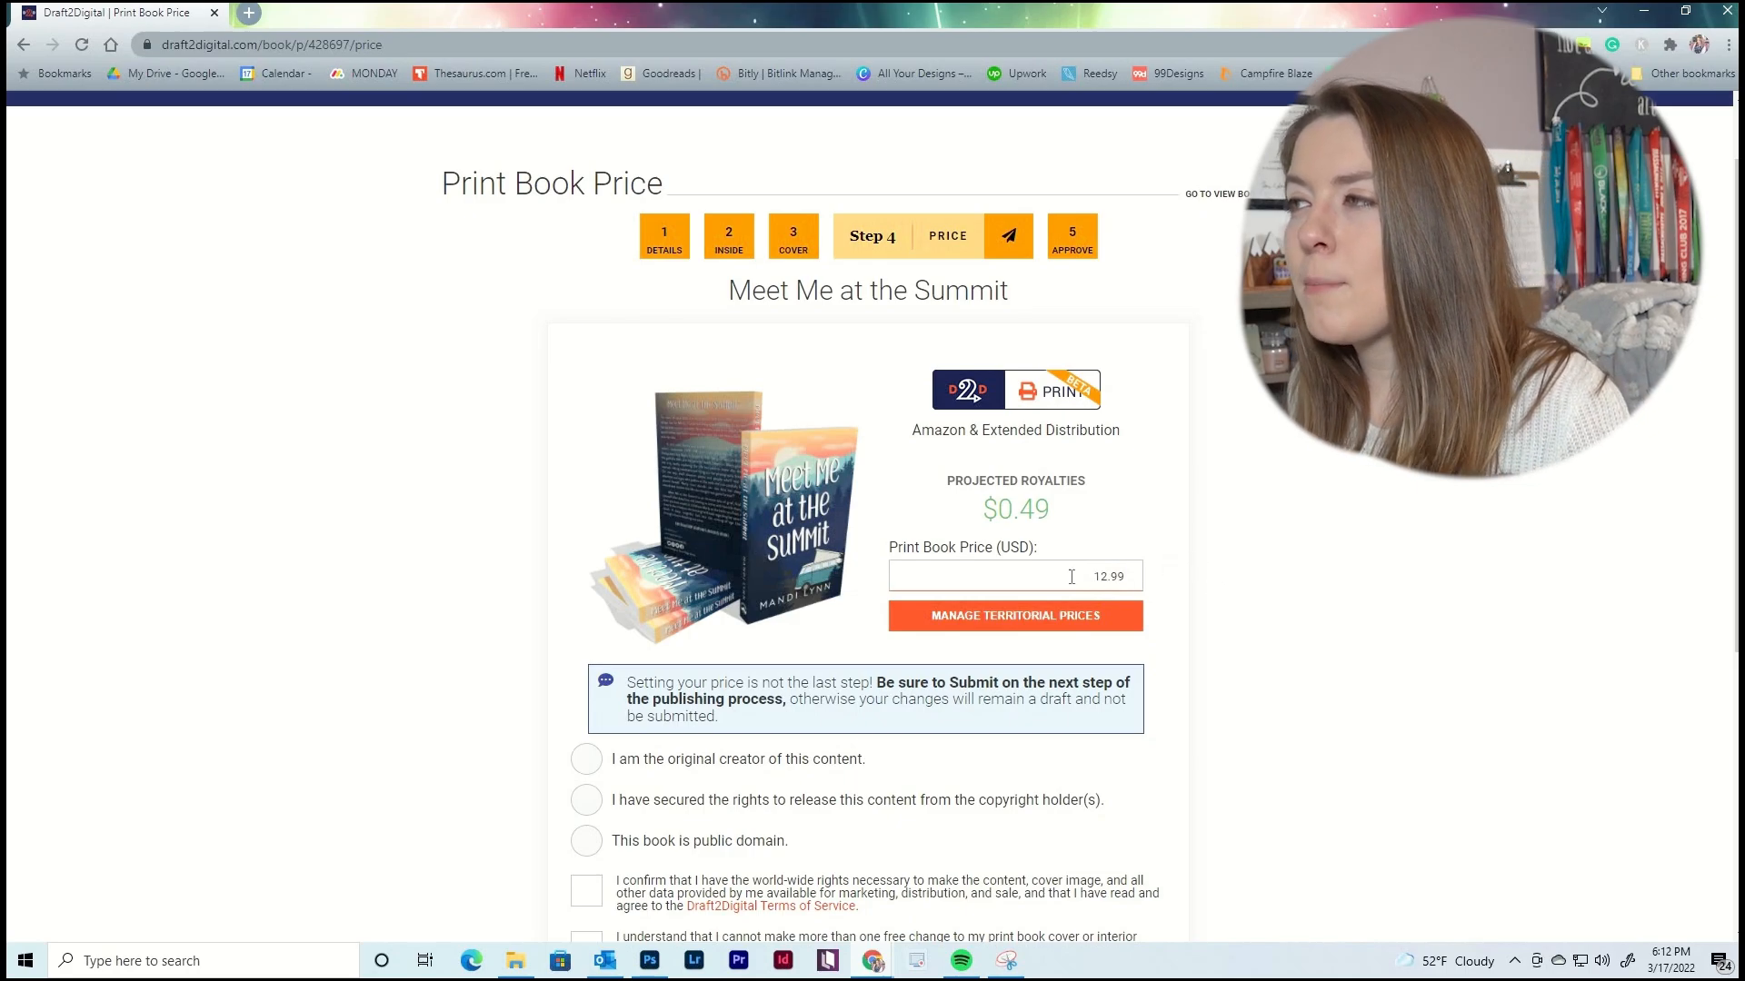
triple_click(1135, 511)
click(1136, 513)
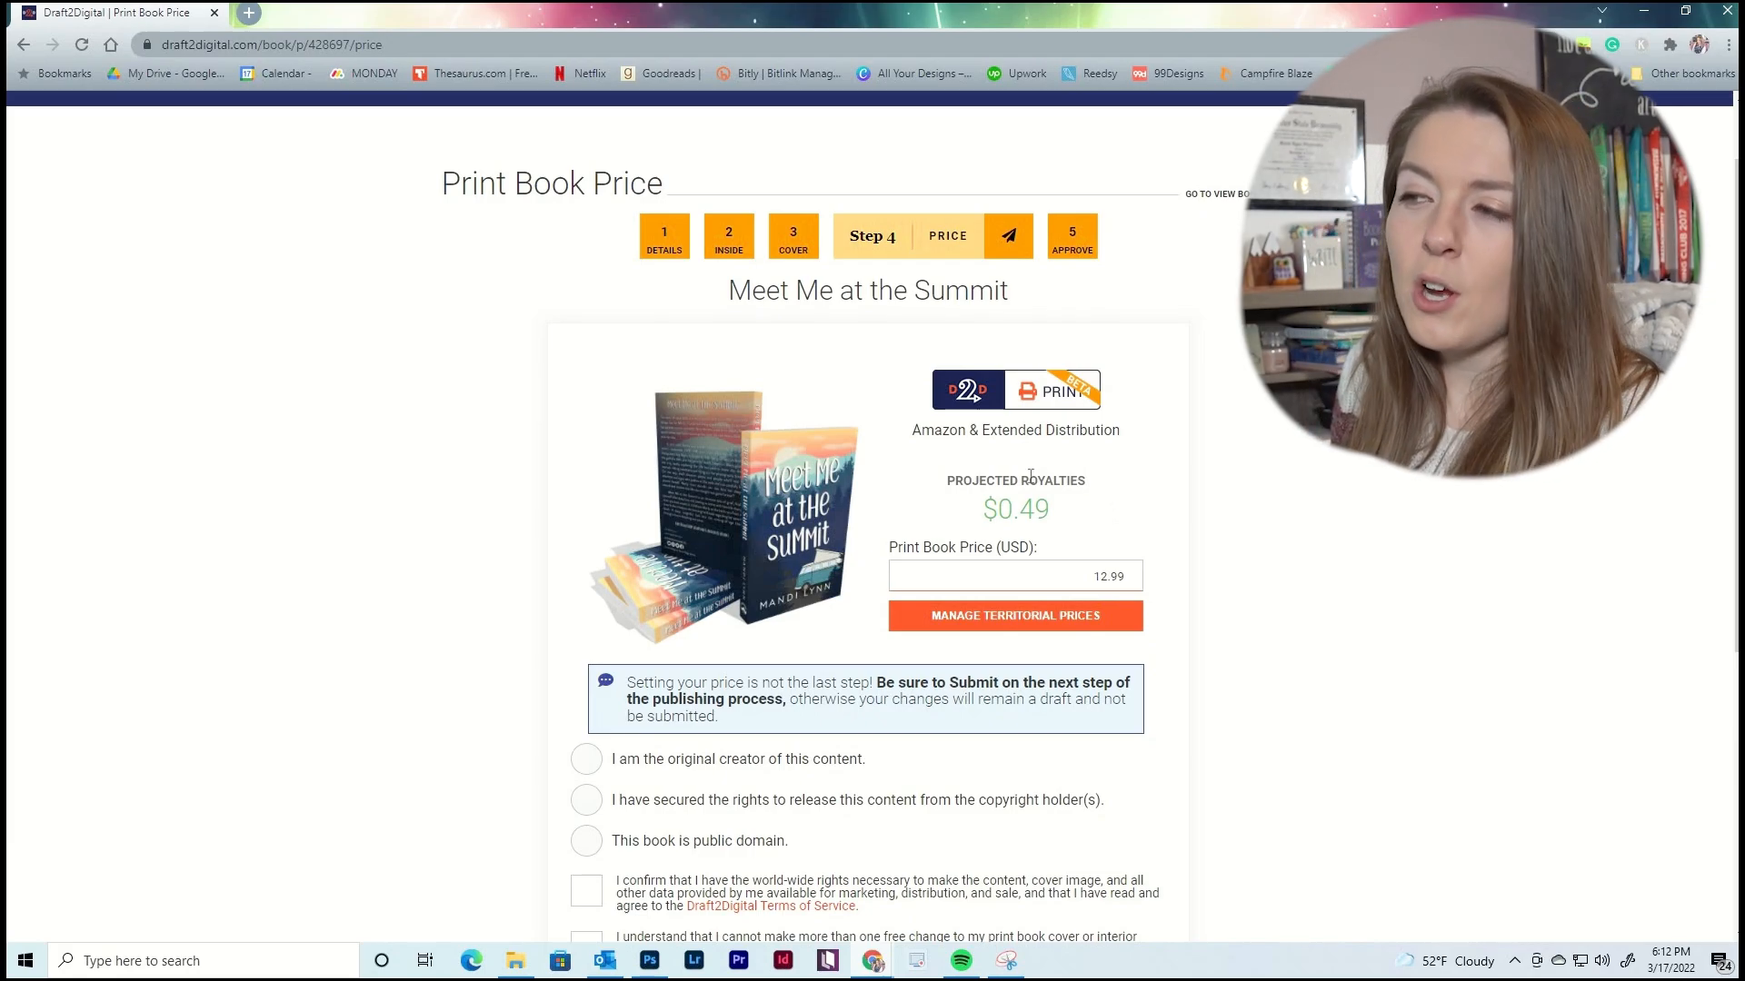
Declare yourself the original creator, accept the rights confirmation and 90-day change limit, and save and continue to the approval step.
scroll(1152, 711, down, 1)
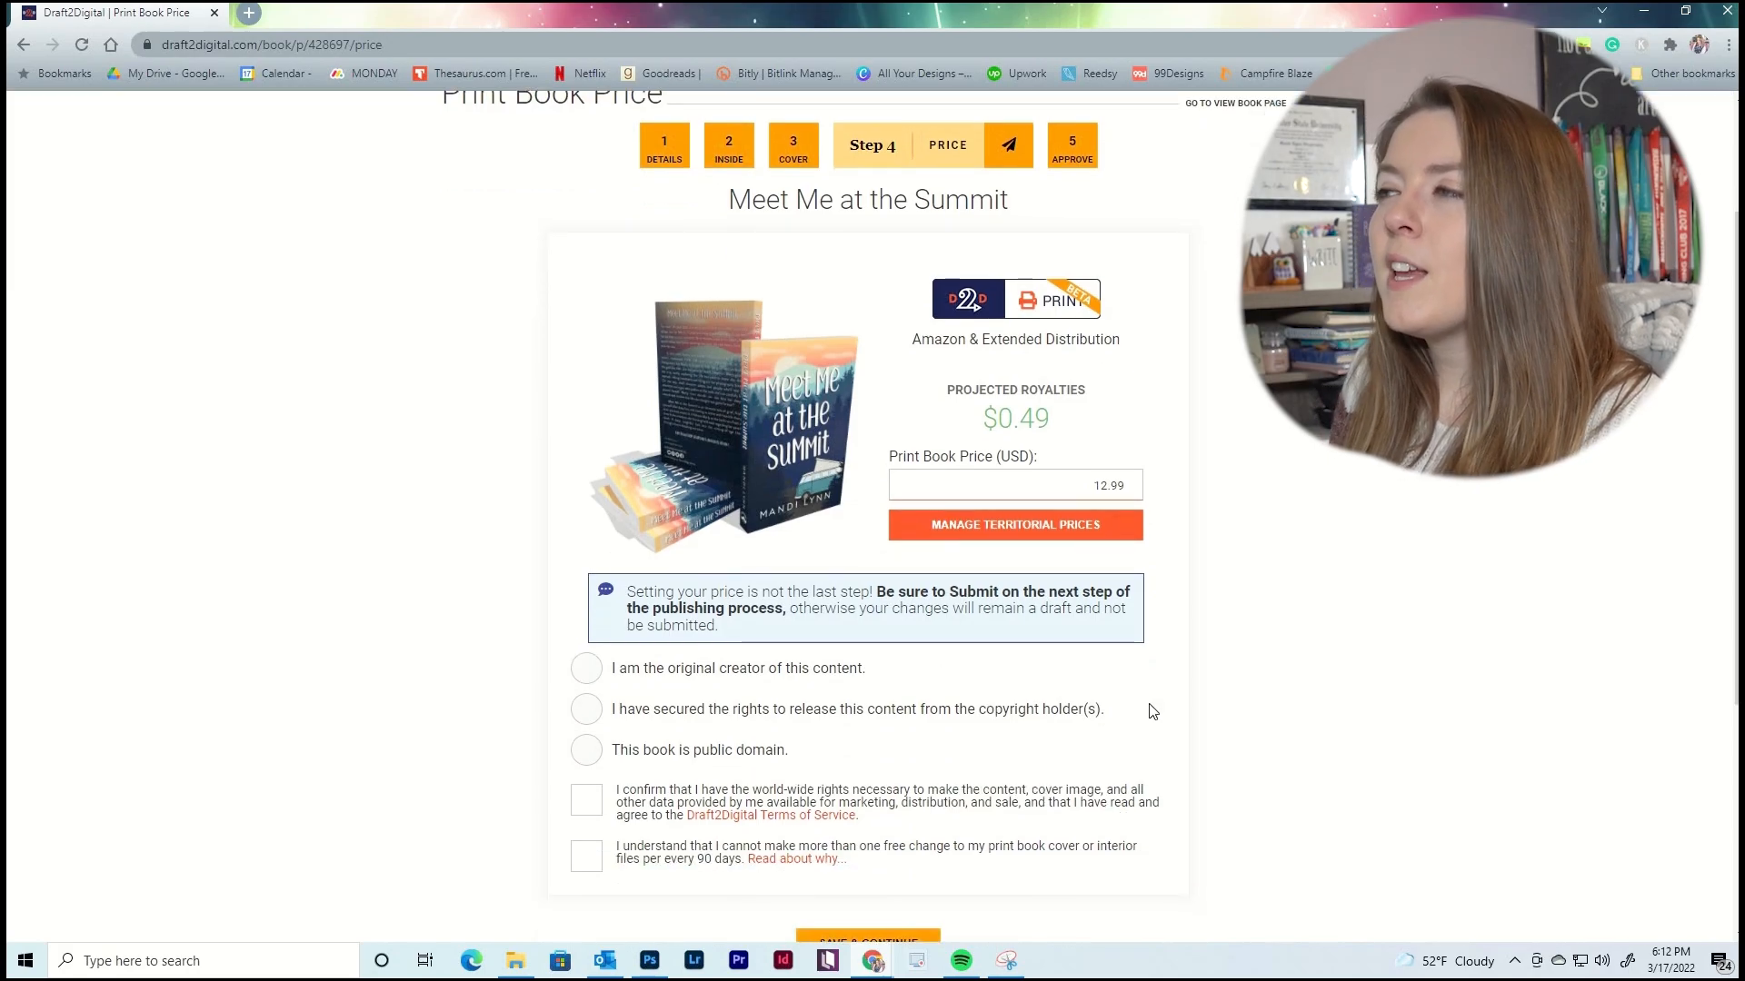
click(587, 670)
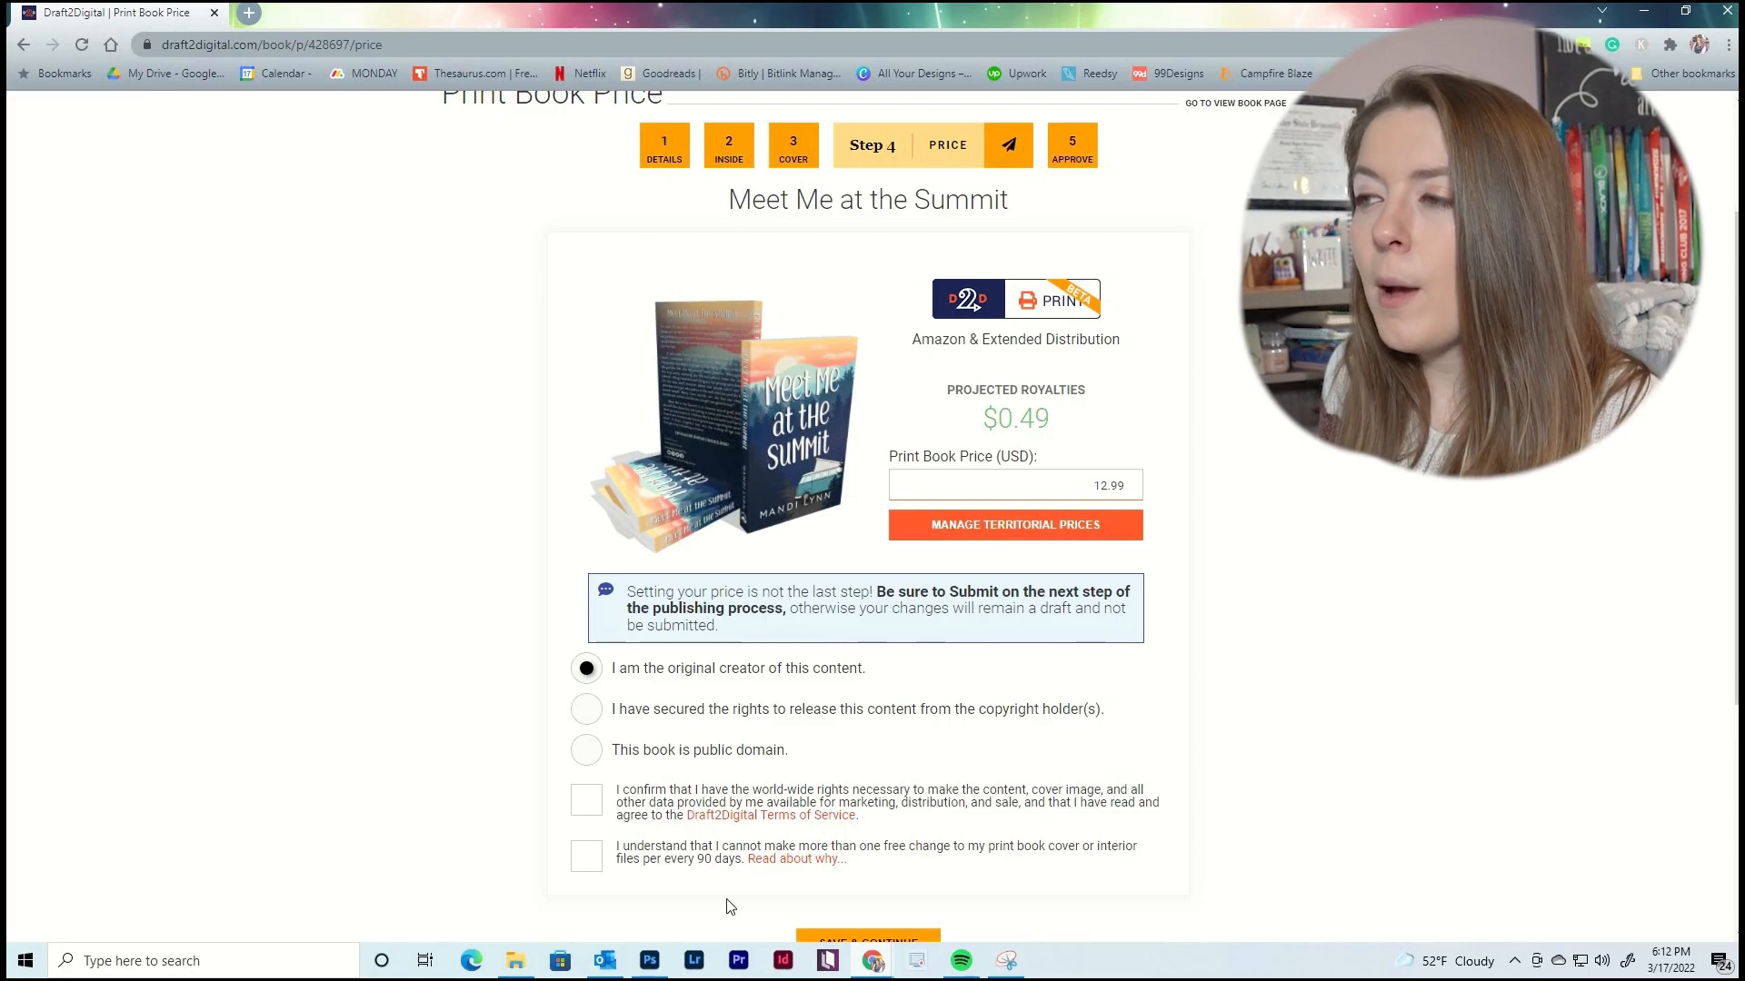
click(587, 866)
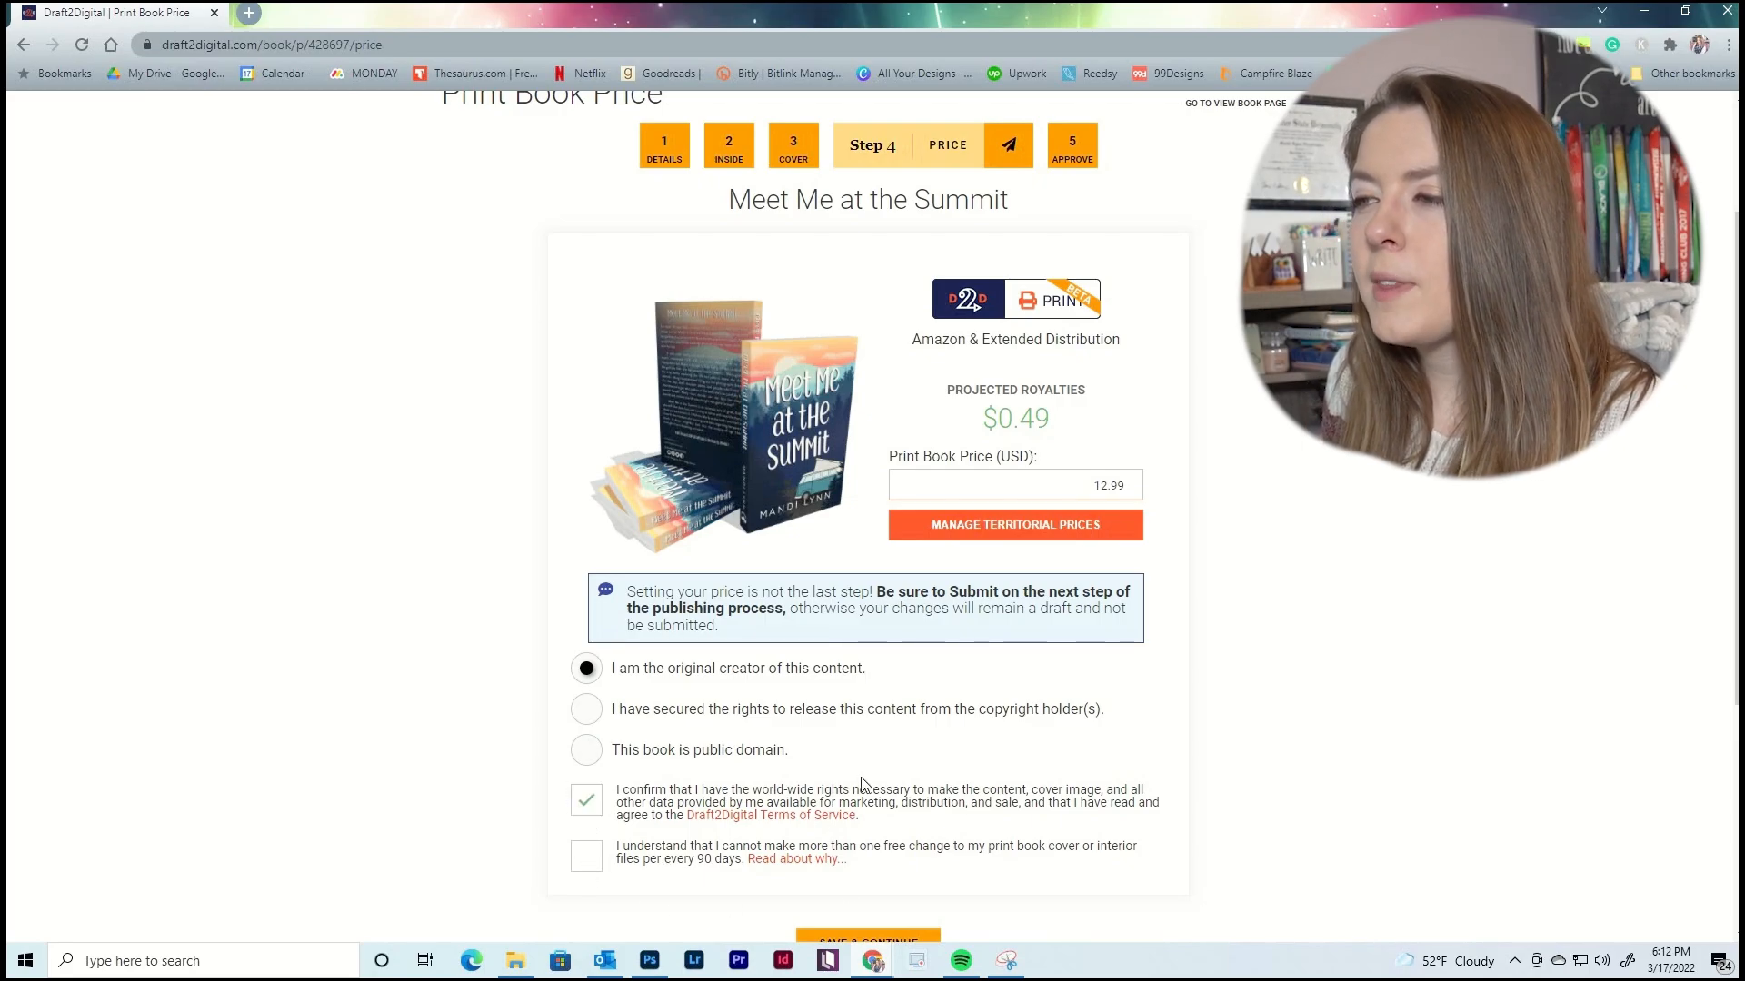
scroll(864, 781, down, 2)
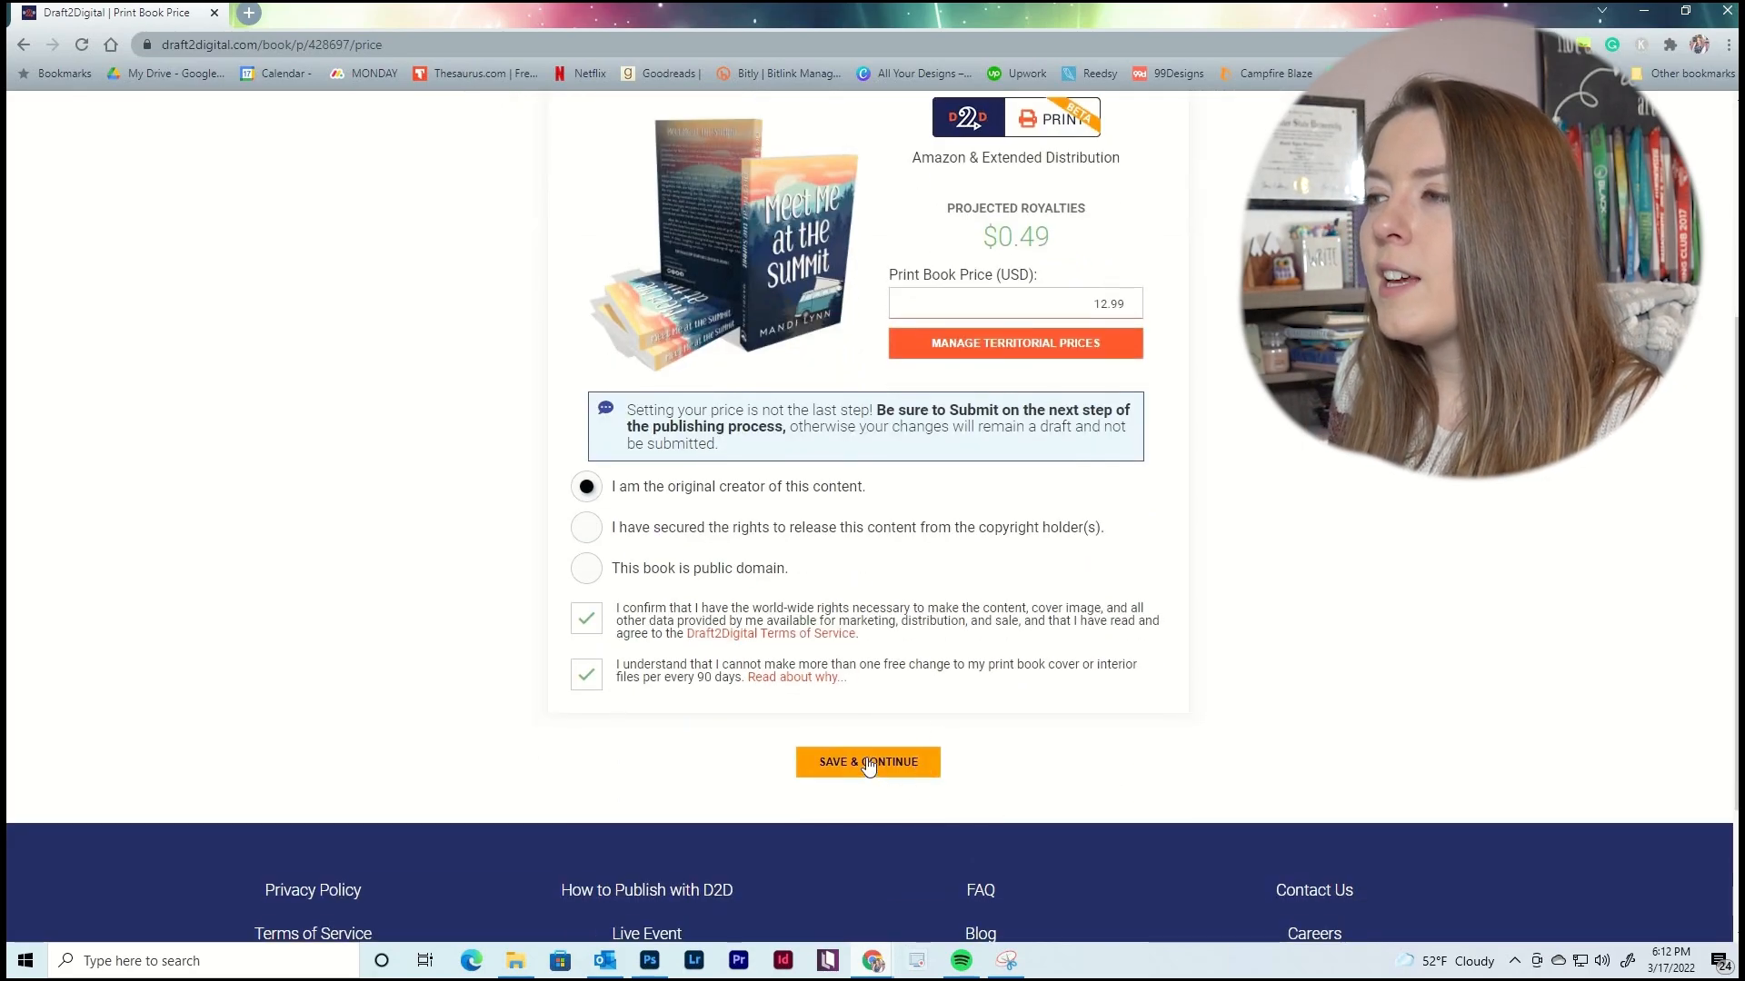
click(866, 766)
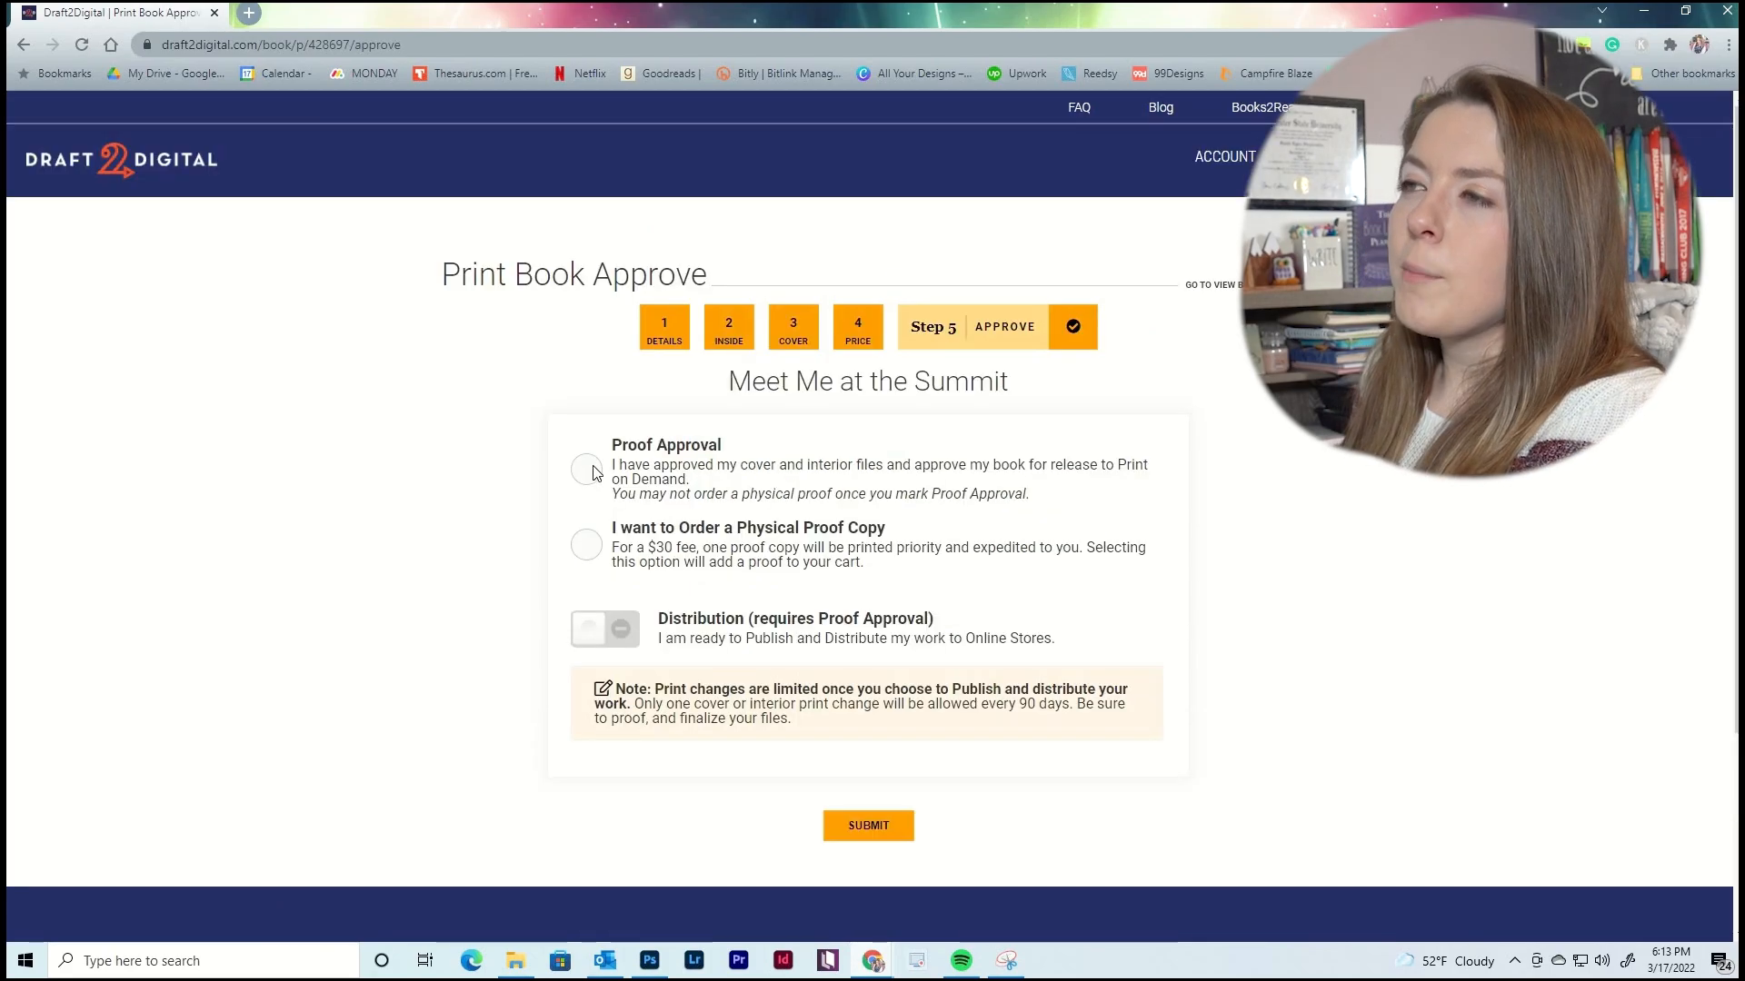
Select Proof Approval for the print book, and switch the choice to ordering a physical proof copy.
click(587, 470)
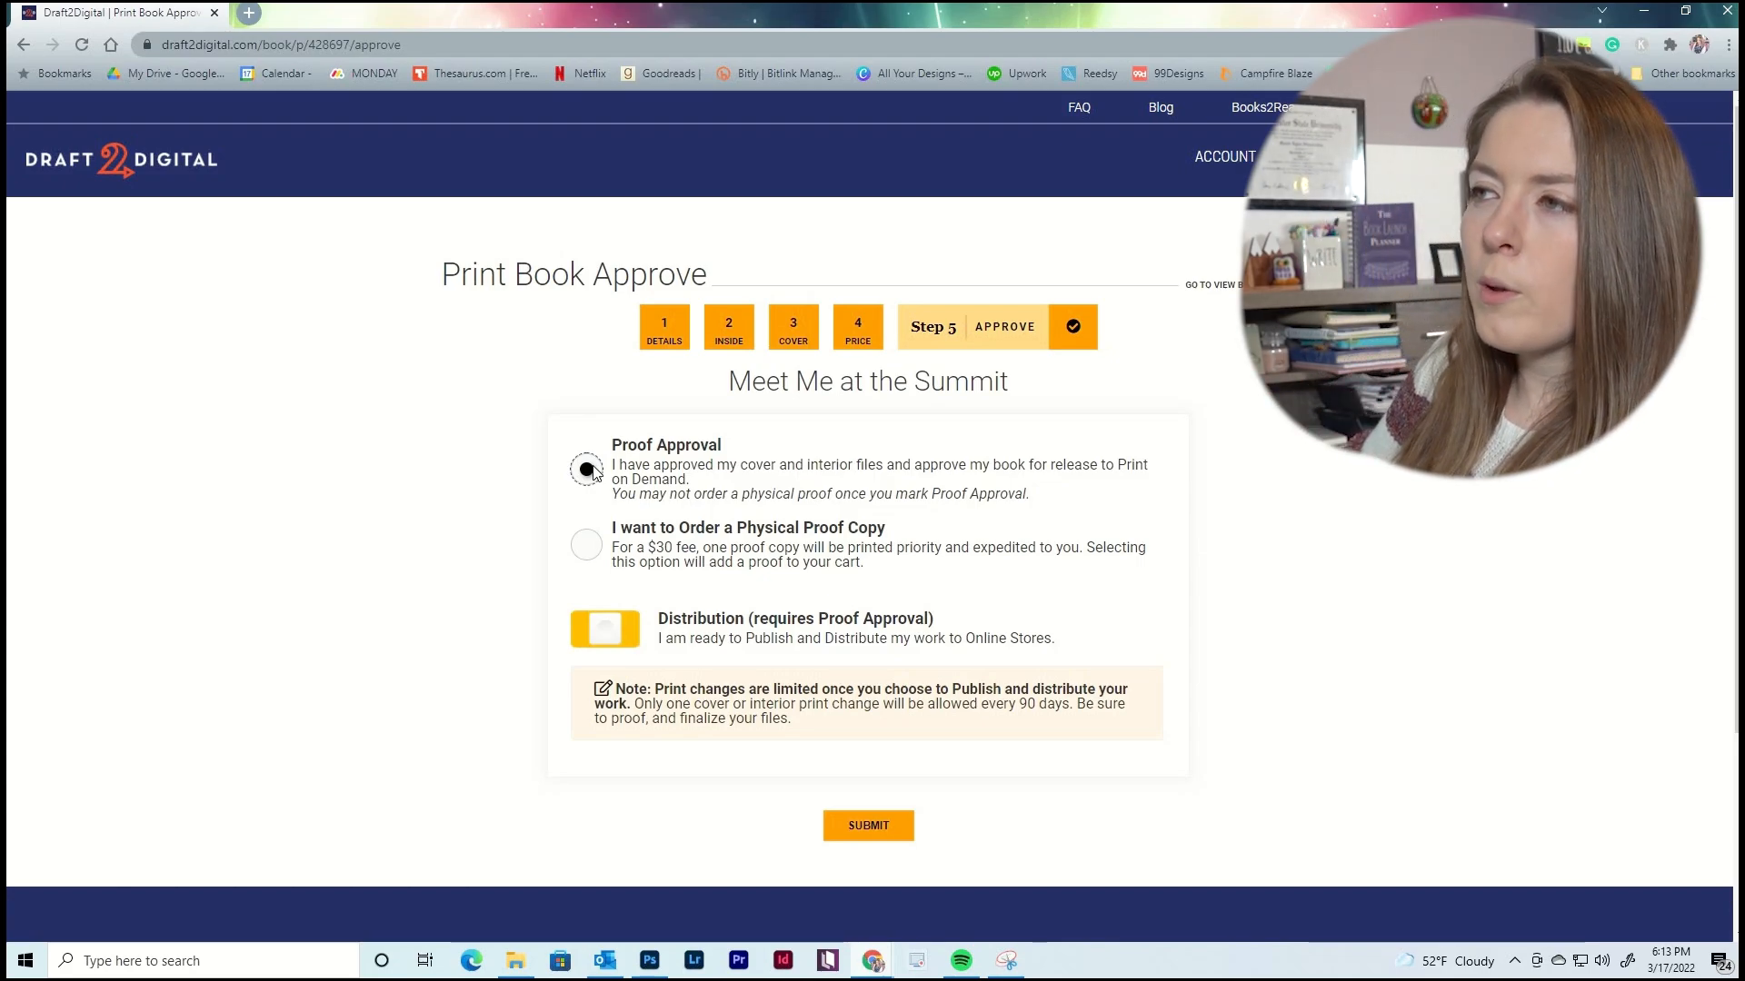
click(582, 560)
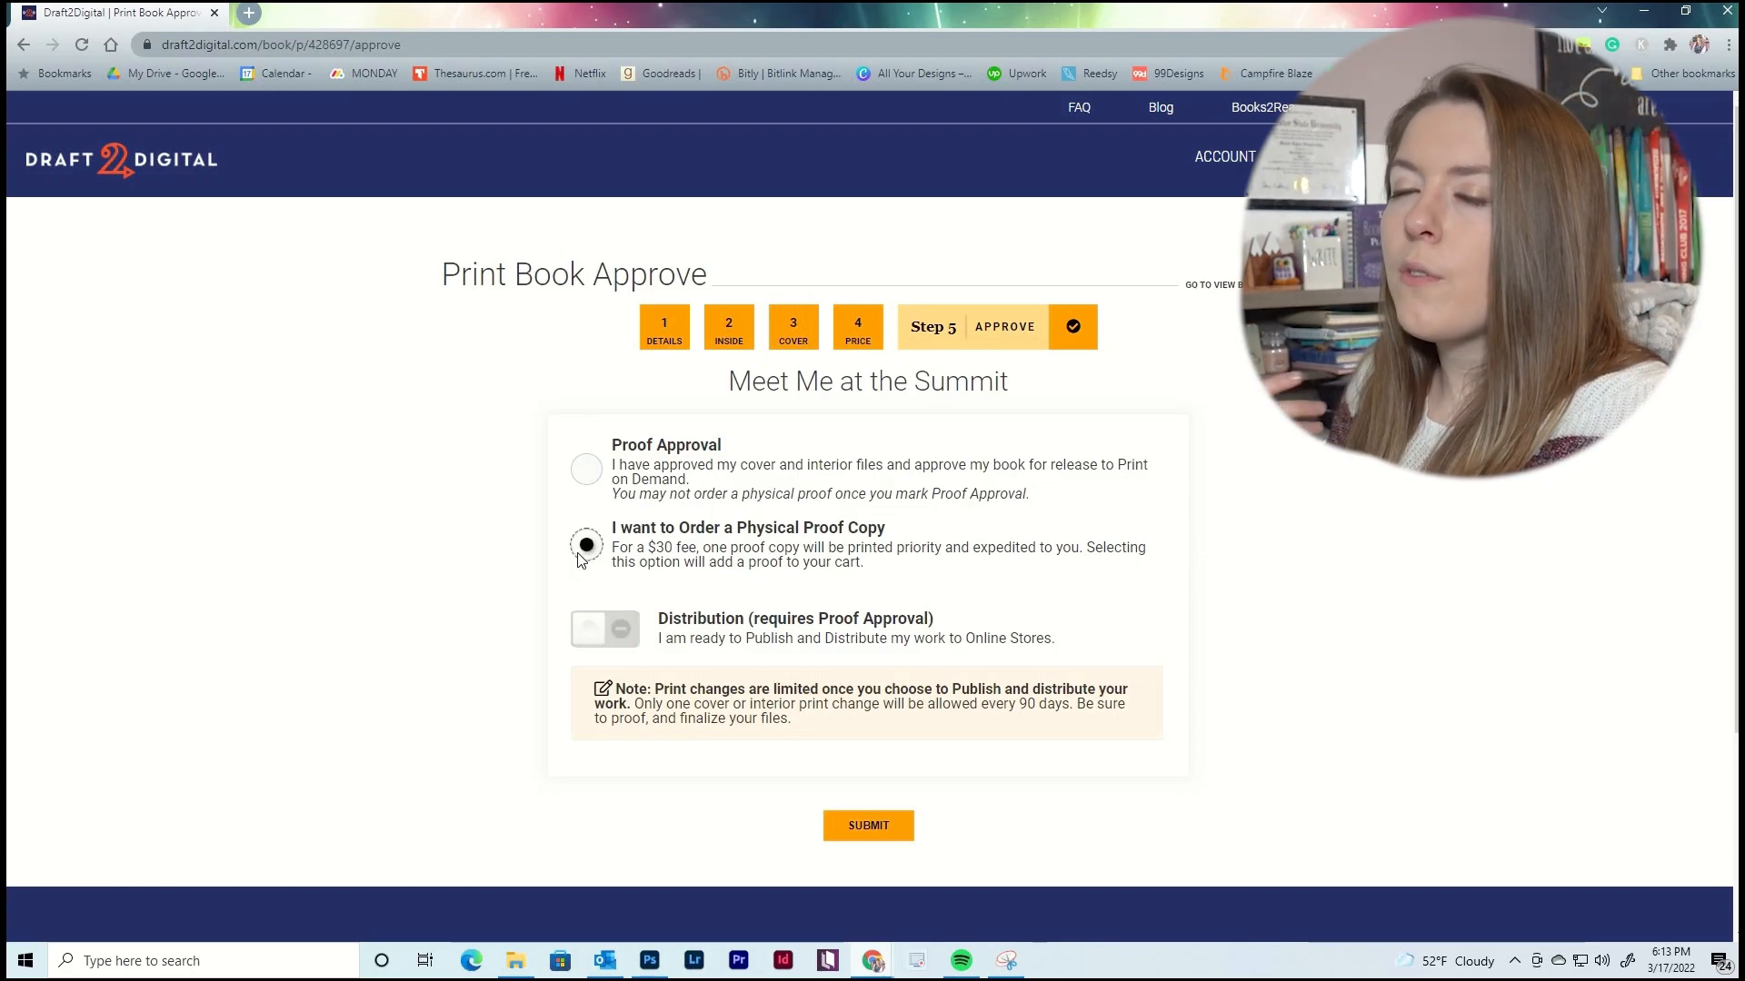